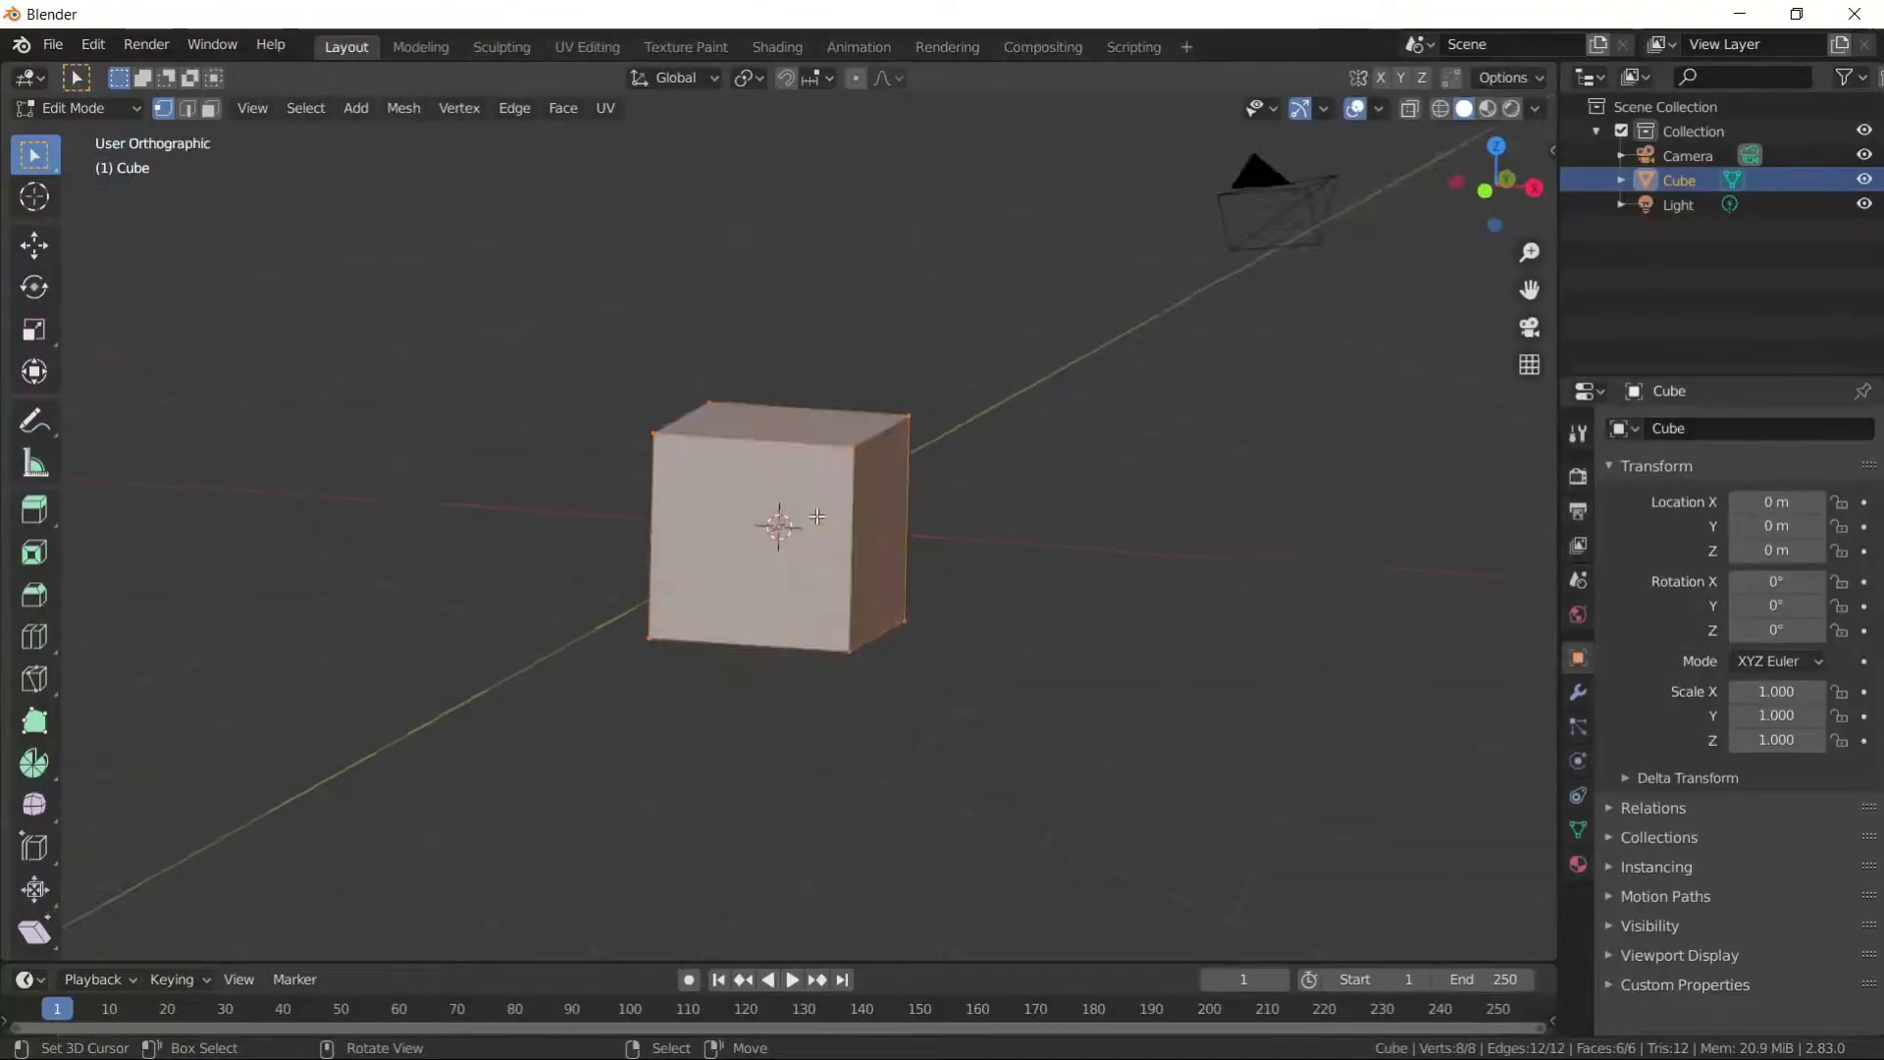
- Delete half the cube, add Mirror and Subdivision modifiers, and pull its vertices into an egg shape
{"action": "left_click", "coordinate": [1577, 692]}
{"action": "key", "text": "alt+z"}
{"action": "middle_click_drag", "start_coordinate": [1079, 422], "coordinate": [1043, 387]}
{"action": "left_click", "coordinate": [812, 661]}
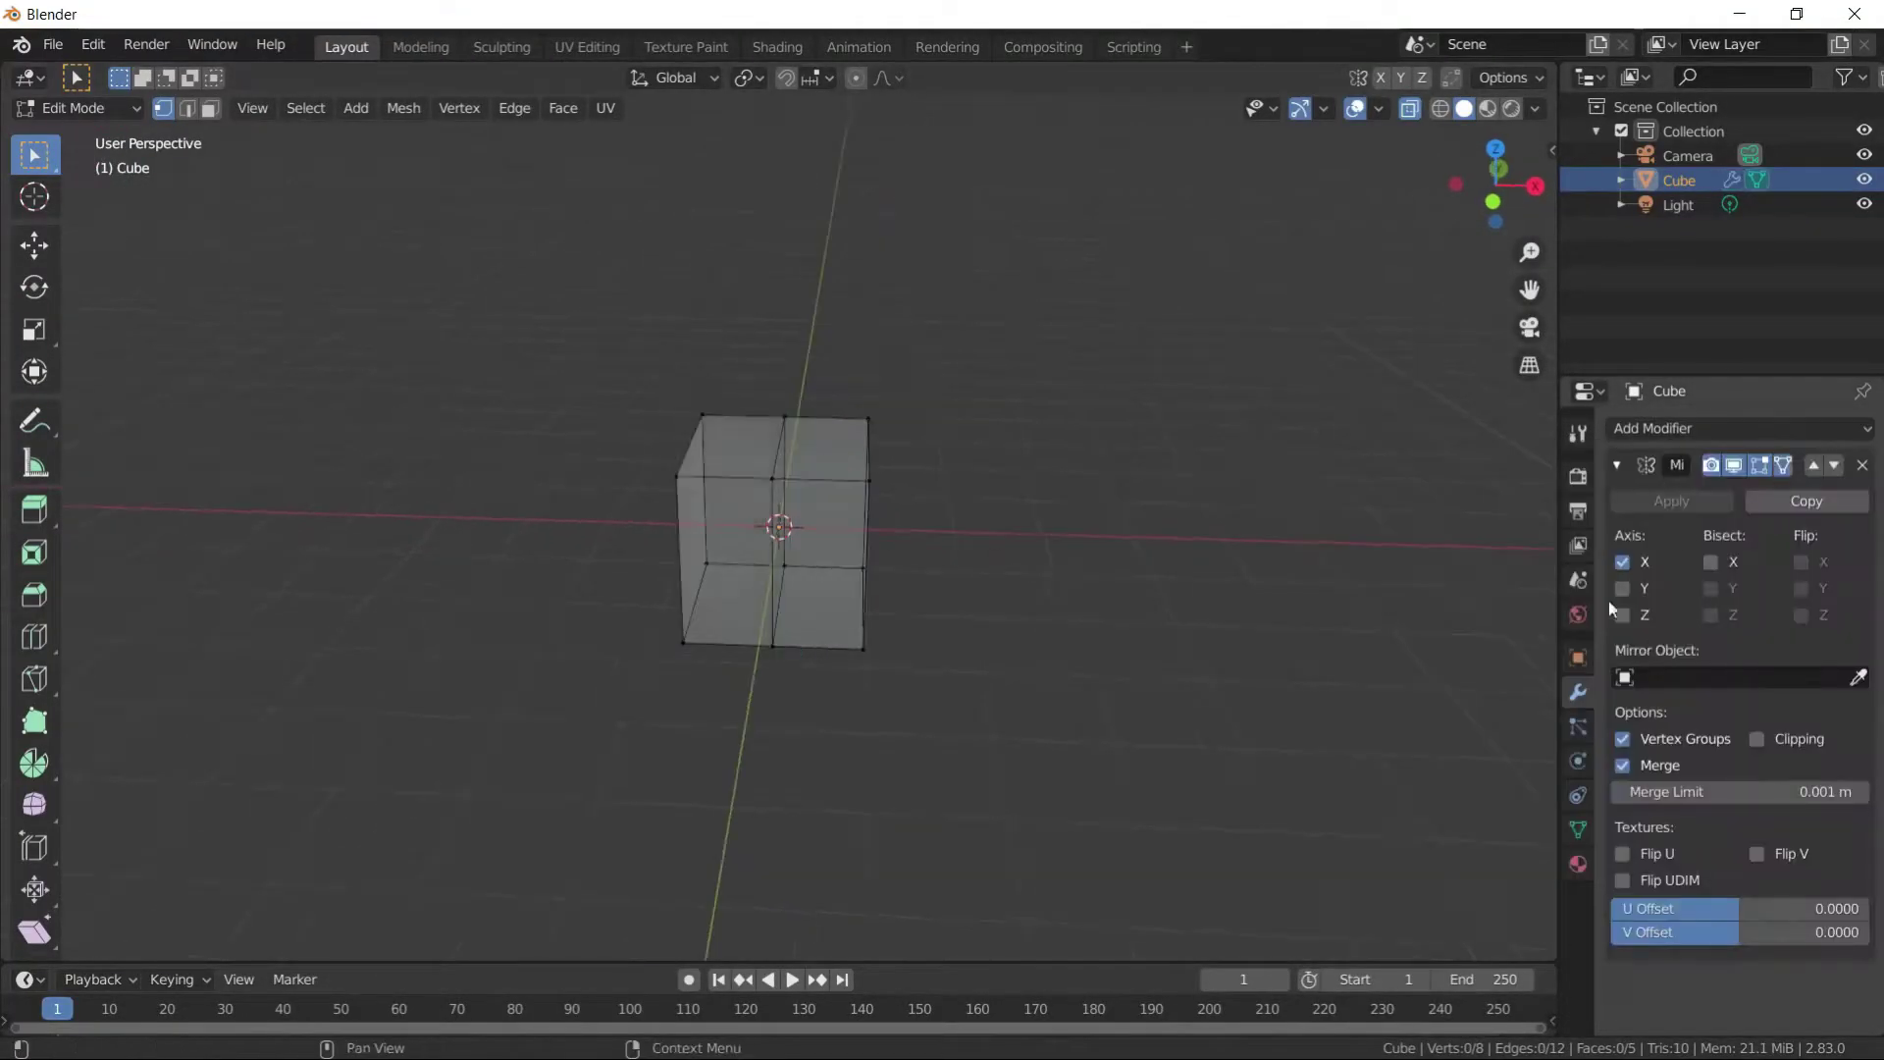
{"action": "left_click", "coordinate": [1617, 465]}
{"action": "middle_click_drag", "start_coordinate": [1423, 324], "coordinate": [1418, 117]}
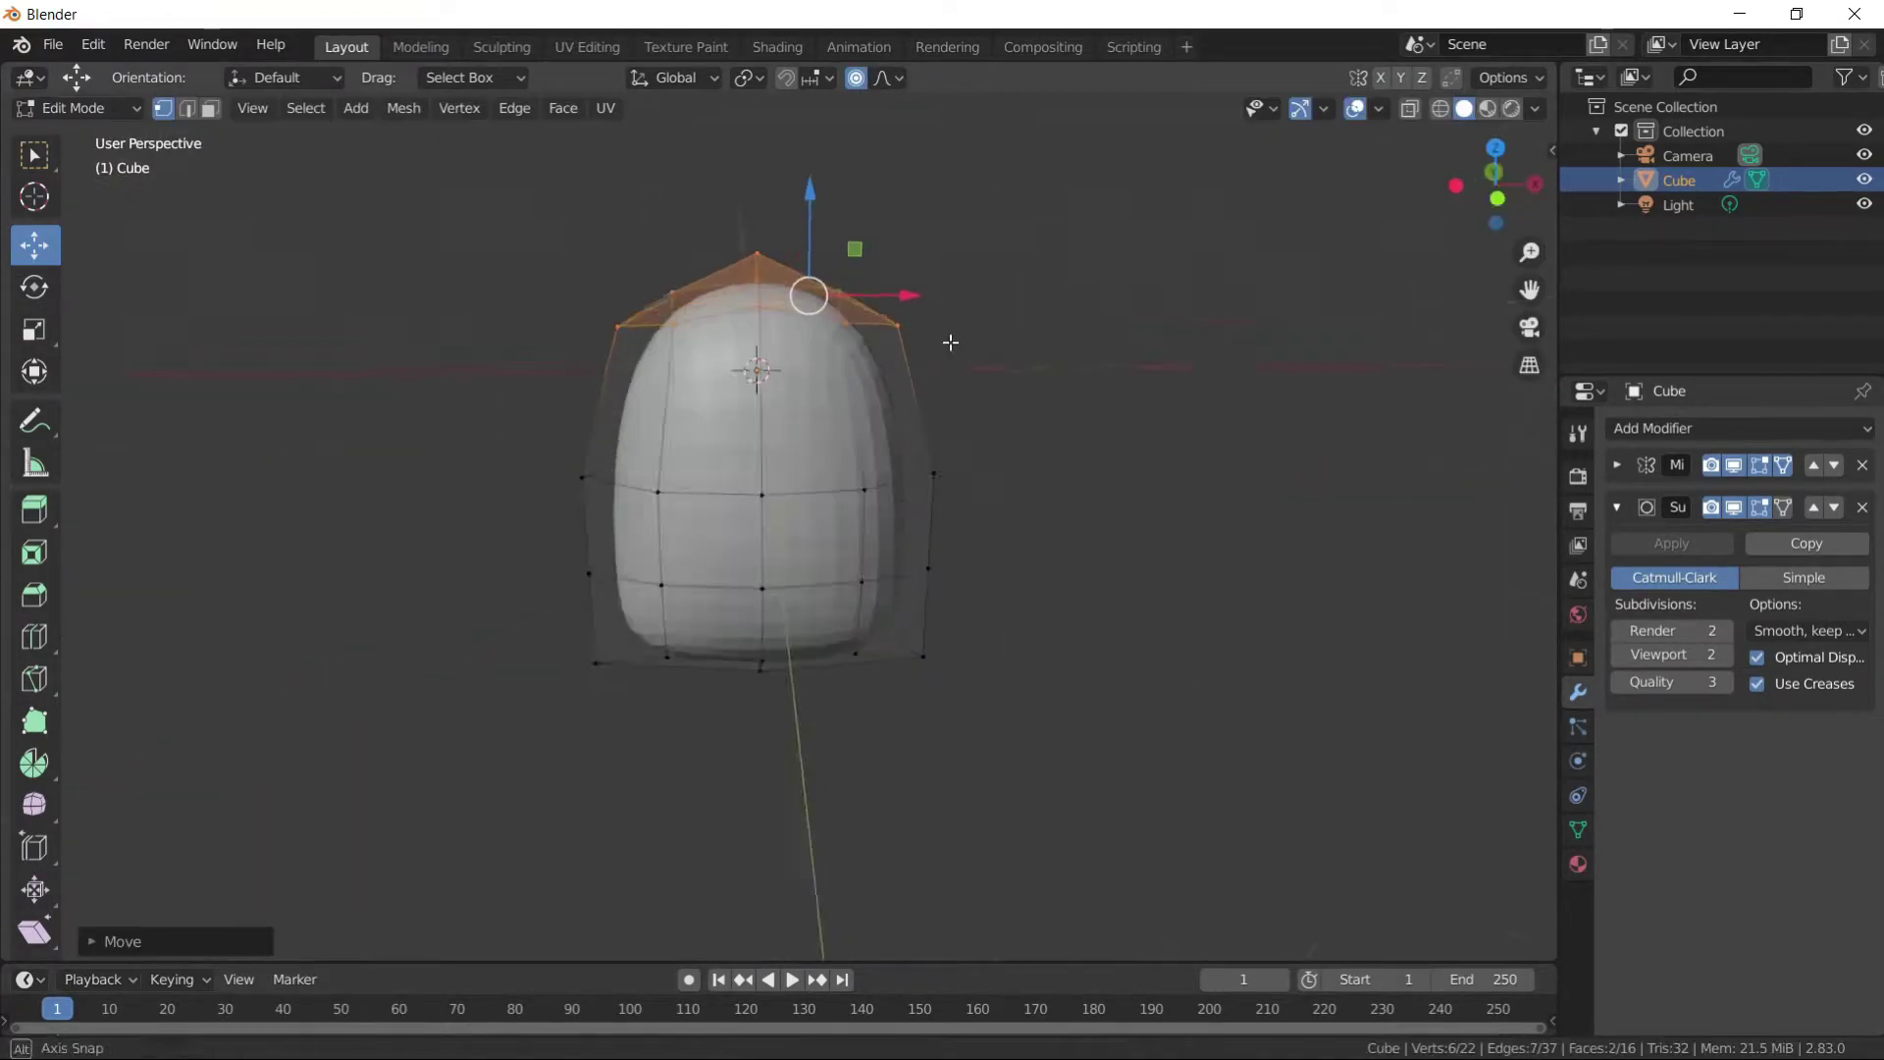
{"action": "left_click", "coordinate": [785, 719]}
{"action": "middle_click_drag", "start_coordinate": [785, 719], "coordinate": [965, 594]}
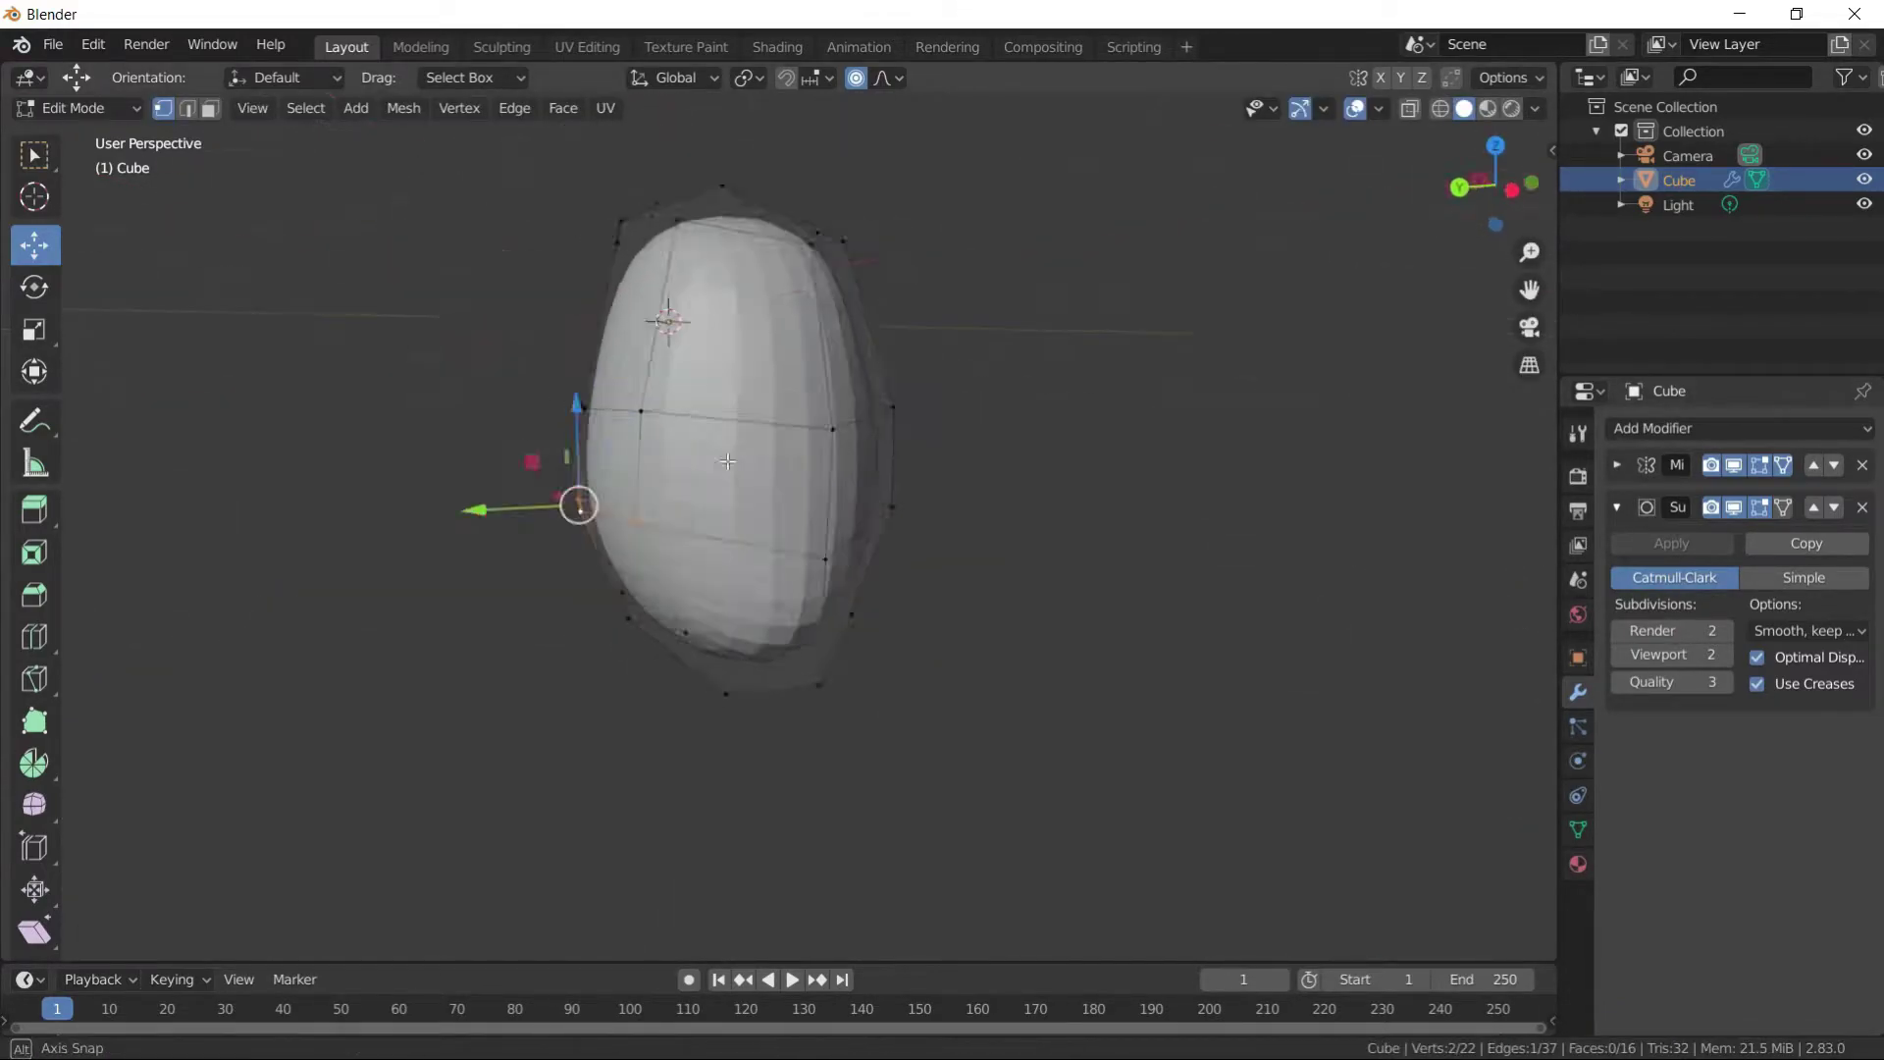
- Add a circle mesh, stand it upright at 90 degrees and scale it to arm thickness
{"action": "left_click", "coordinate": [116, 138]}
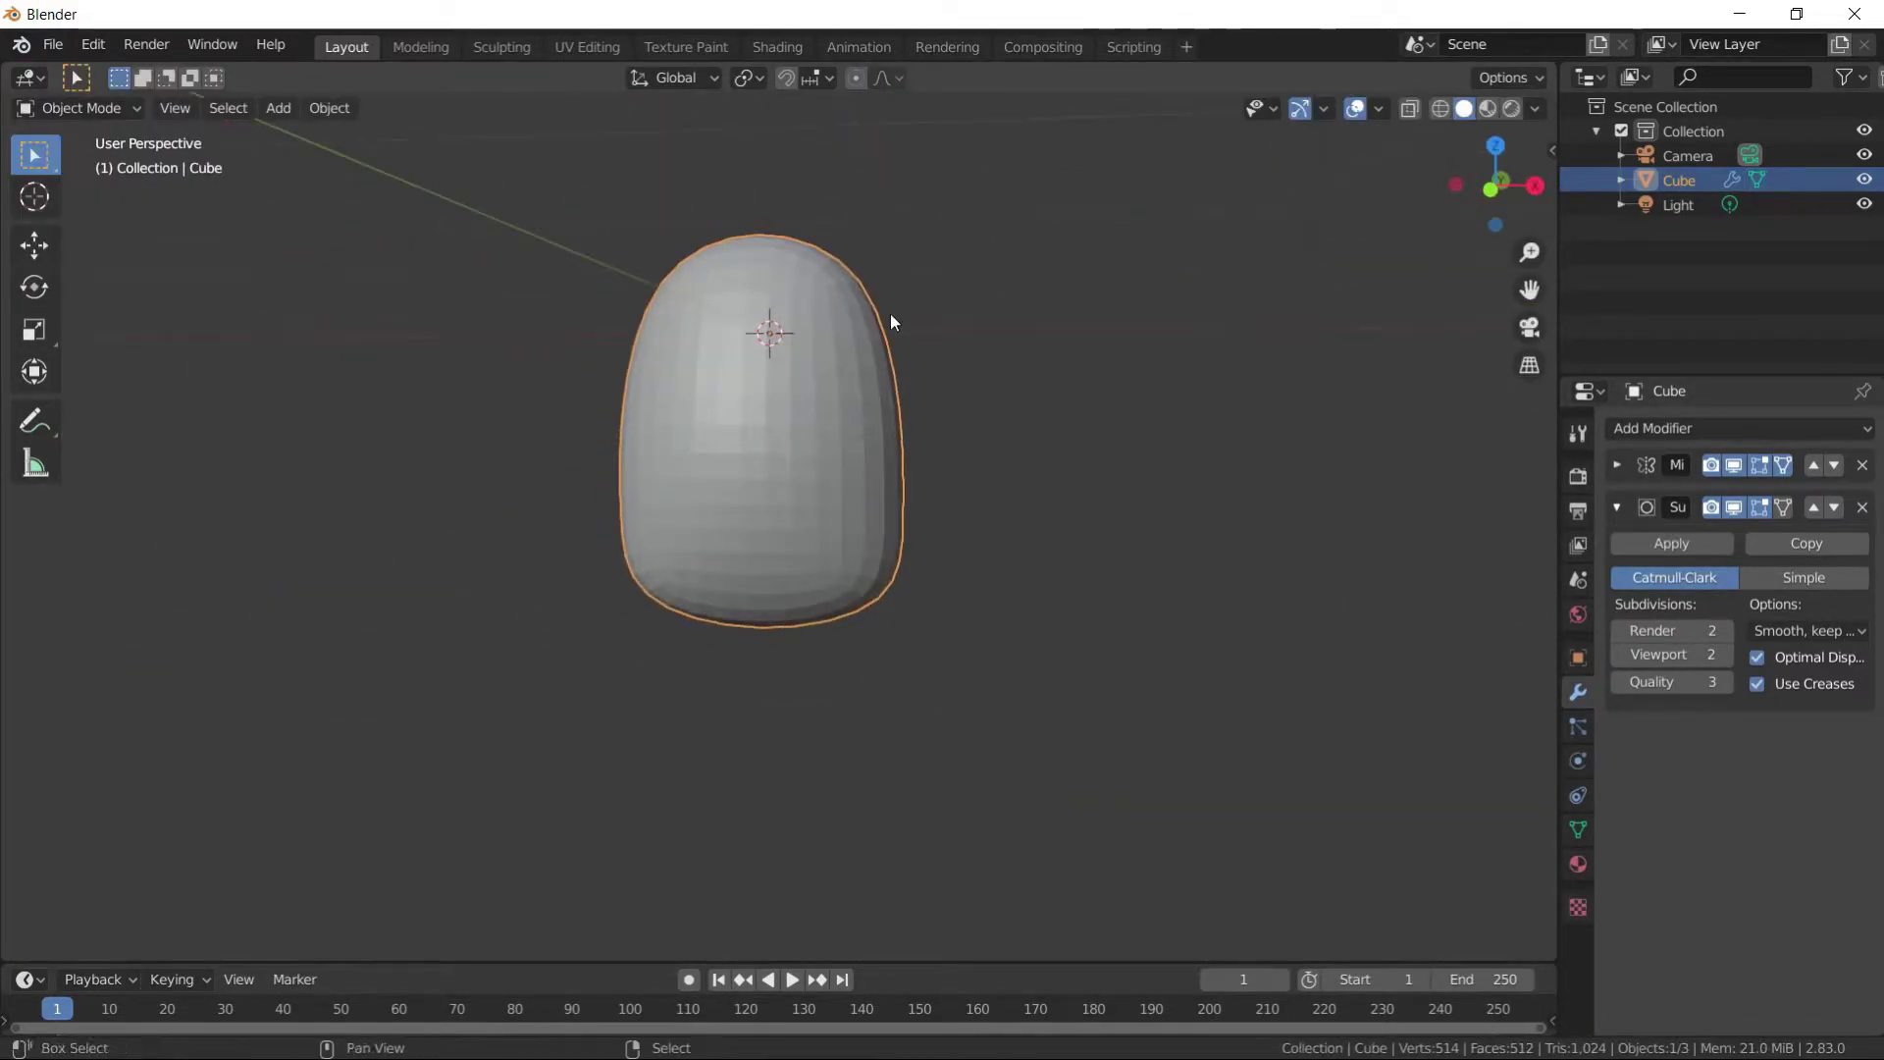
{"action": "key", "text": "shift+a"}
{"action": "left_click", "coordinate": [1047, 373]}
{"action": "left_click", "coordinate": [74, 108]}
{"action": "left_click", "coordinate": [79, 161]}
{"action": "key", "text": "ctrl+e"}
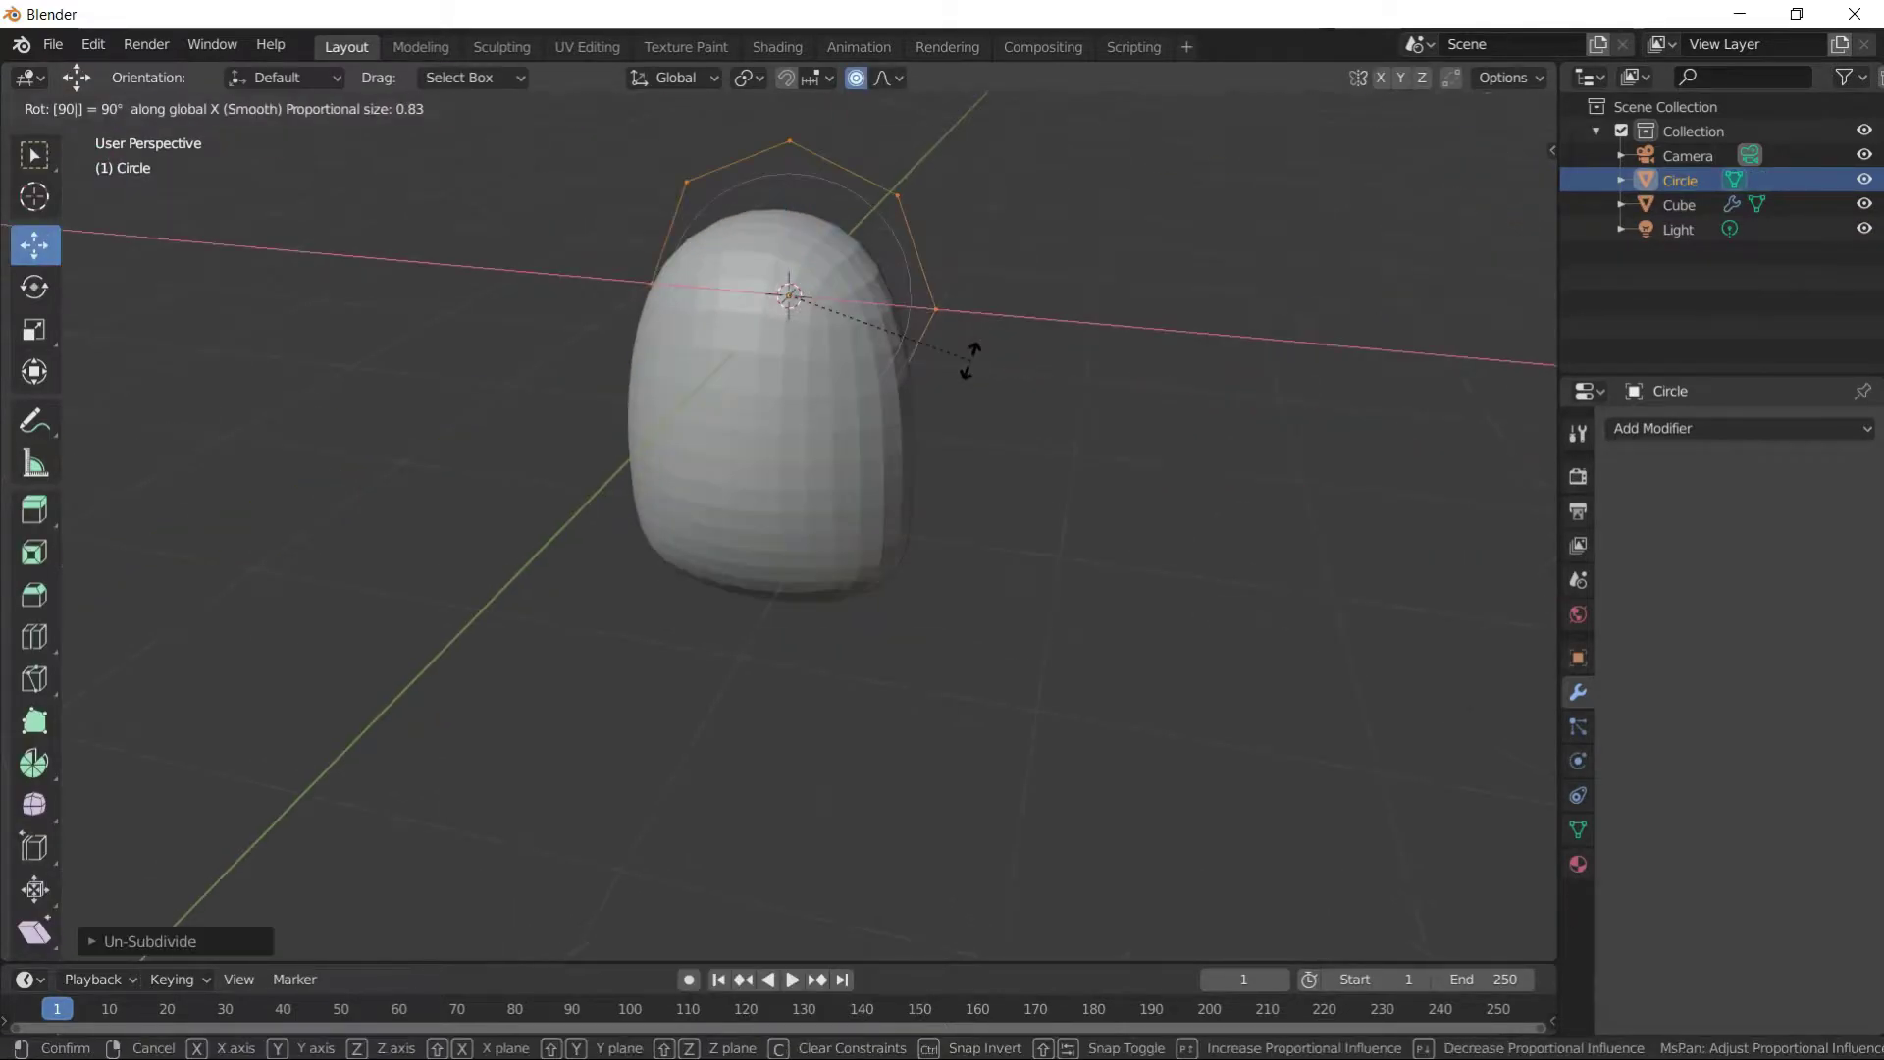
{"action": "left_click", "coordinate": [1038, 348]}
- Extrude the circle into a mirrored arm, loop-cut it and bend it at the elbow
{"action": "key", "text": "KP_3"}
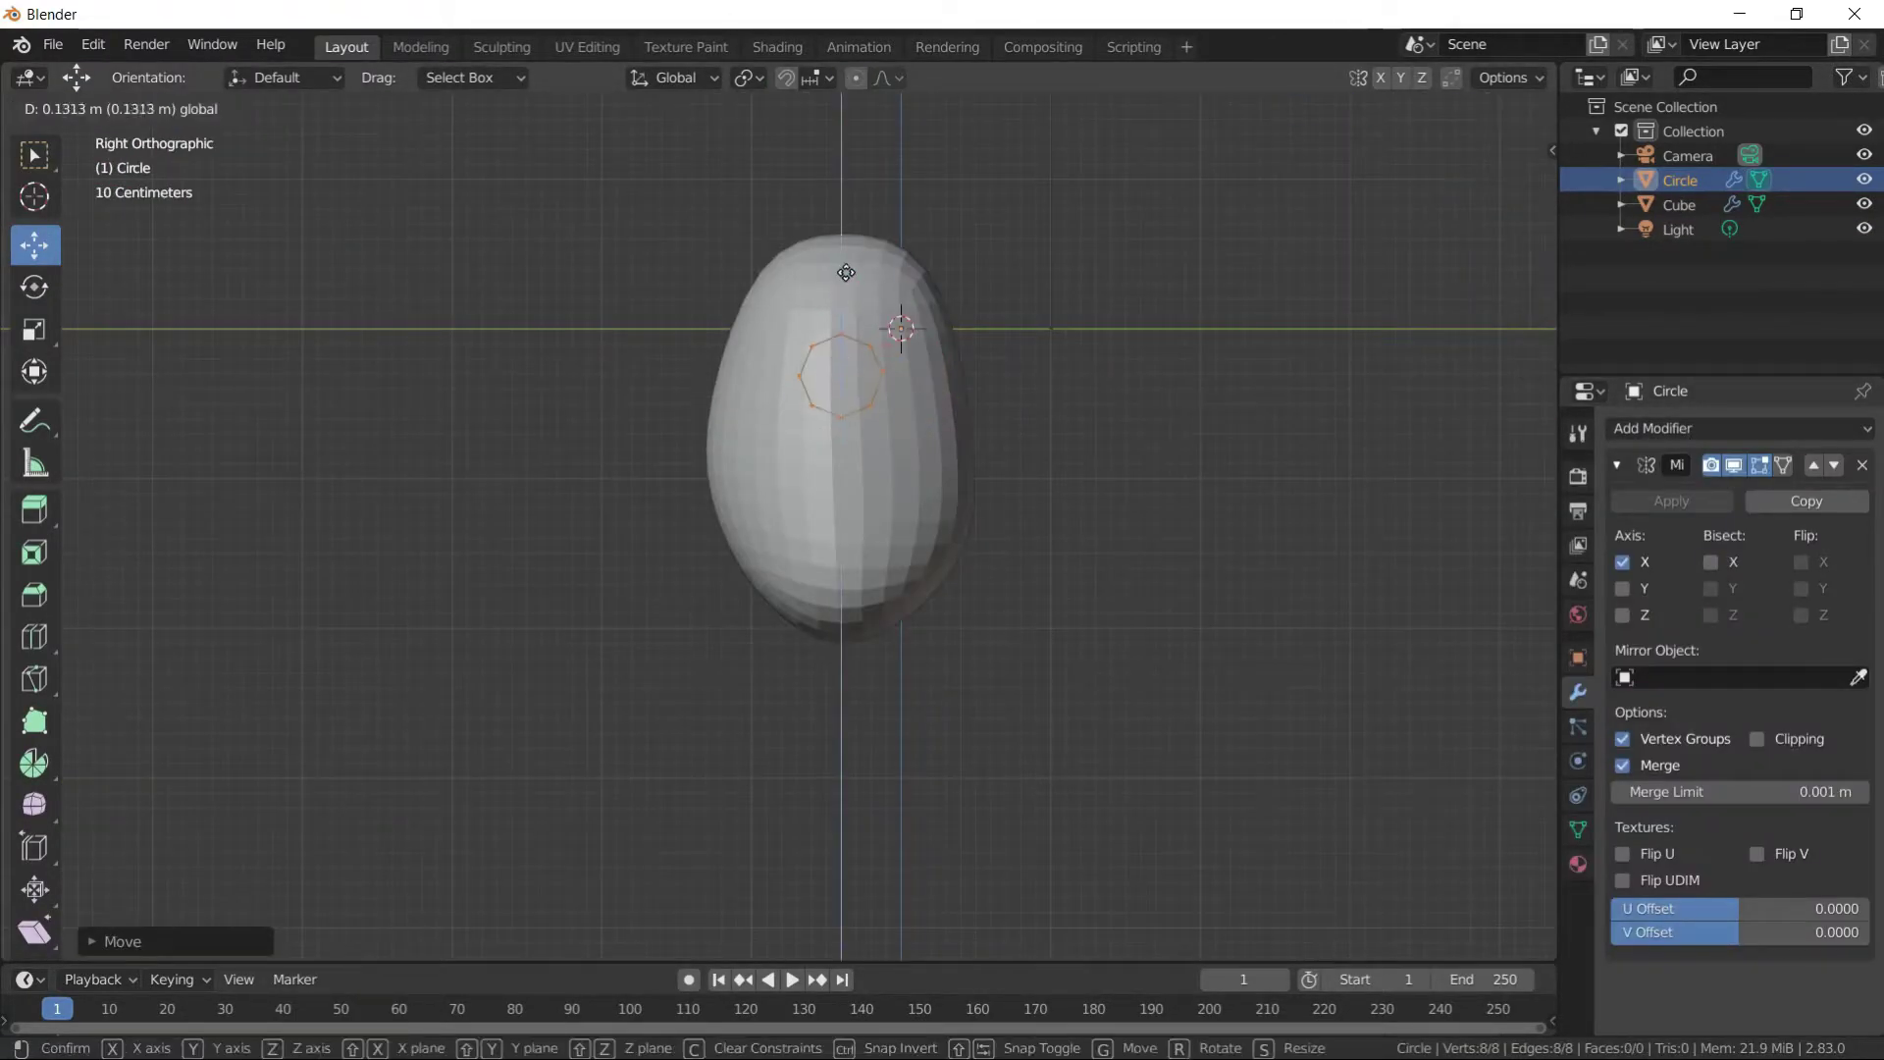
{"action": "key", "text": "KP_1"}
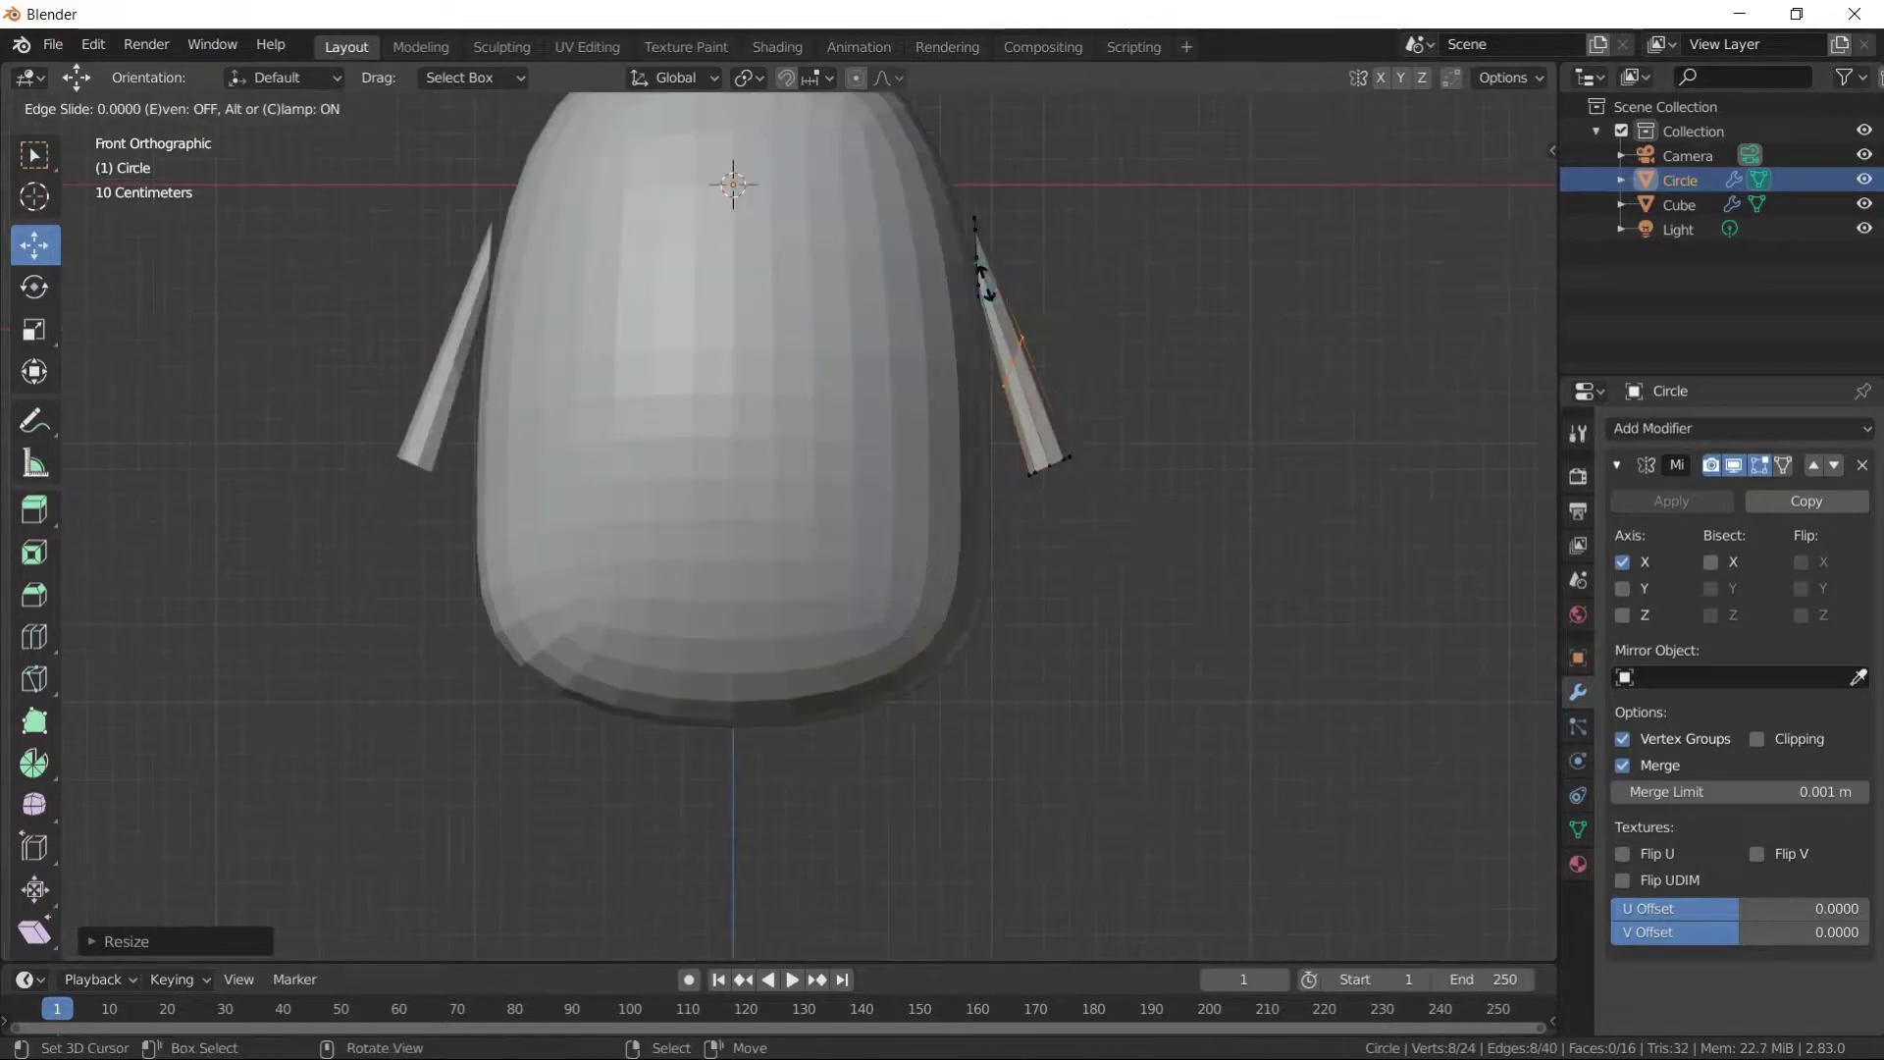
{"action": "left_click", "coordinate": [1059, 232]}
{"action": "middle_click_drag", "start_coordinate": [1059, 232], "coordinate": [932, 392]}
{"action": "scroll", "coordinate": [932, 392], "scroll_direction": "up", "scroll_amount": 3}
{"action": "key", "text": "g"}
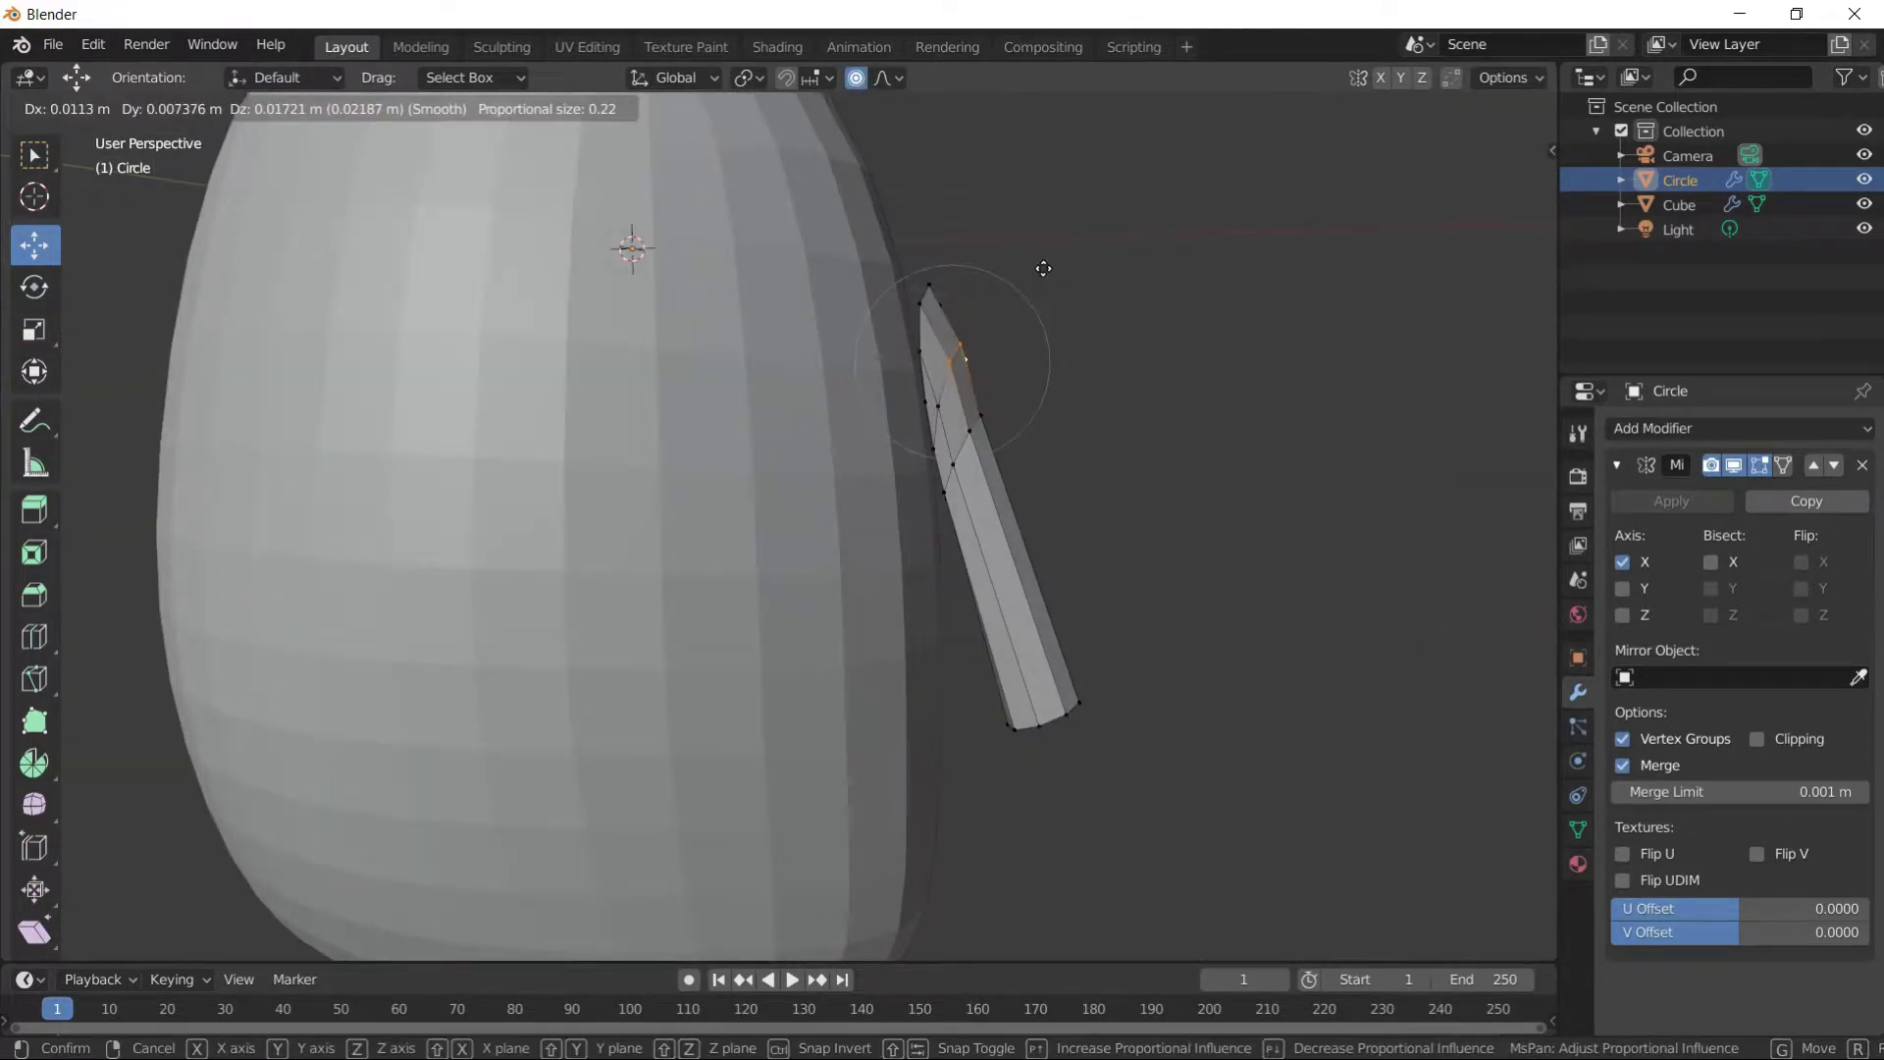
{"action": "left_click", "coordinate": [931, 544]}
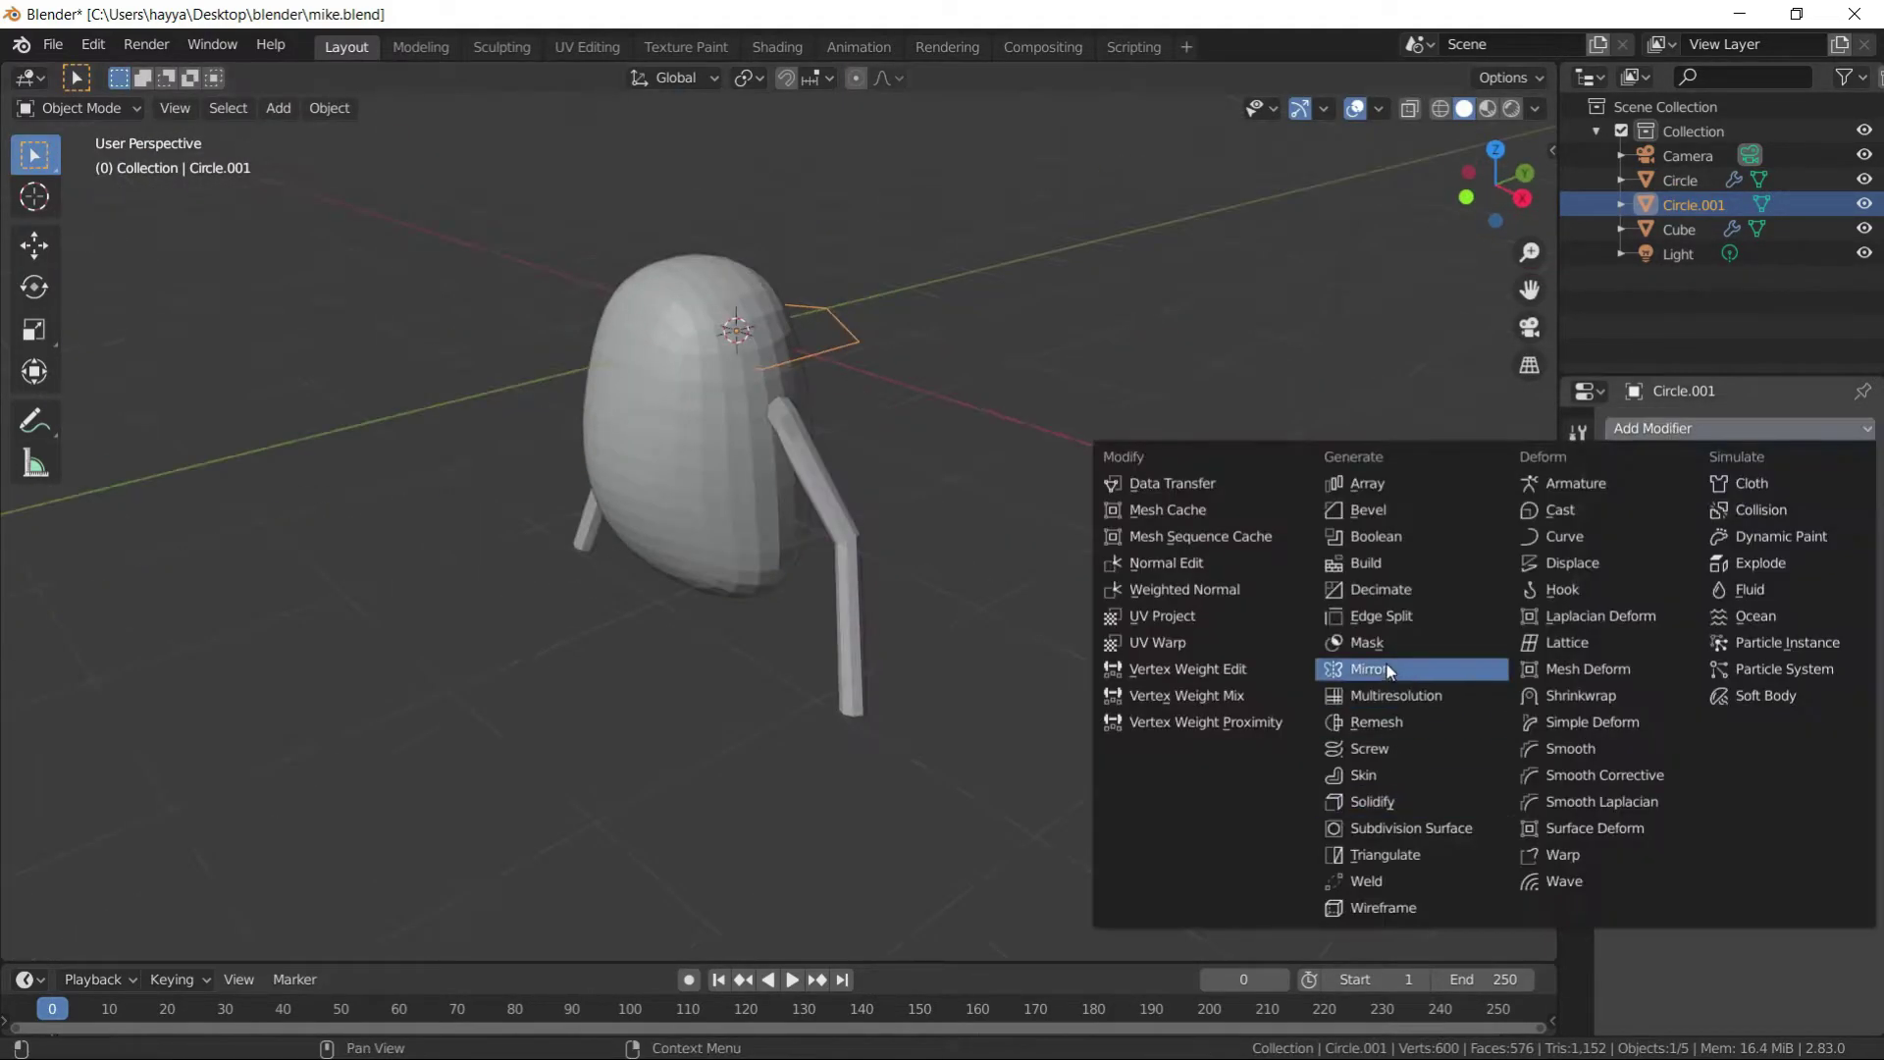
- Add a Mirror modifier to Circle.001, resize its ring and extrude the legs downward
{"action": "left_click", "coordinate": [1388, 668]}
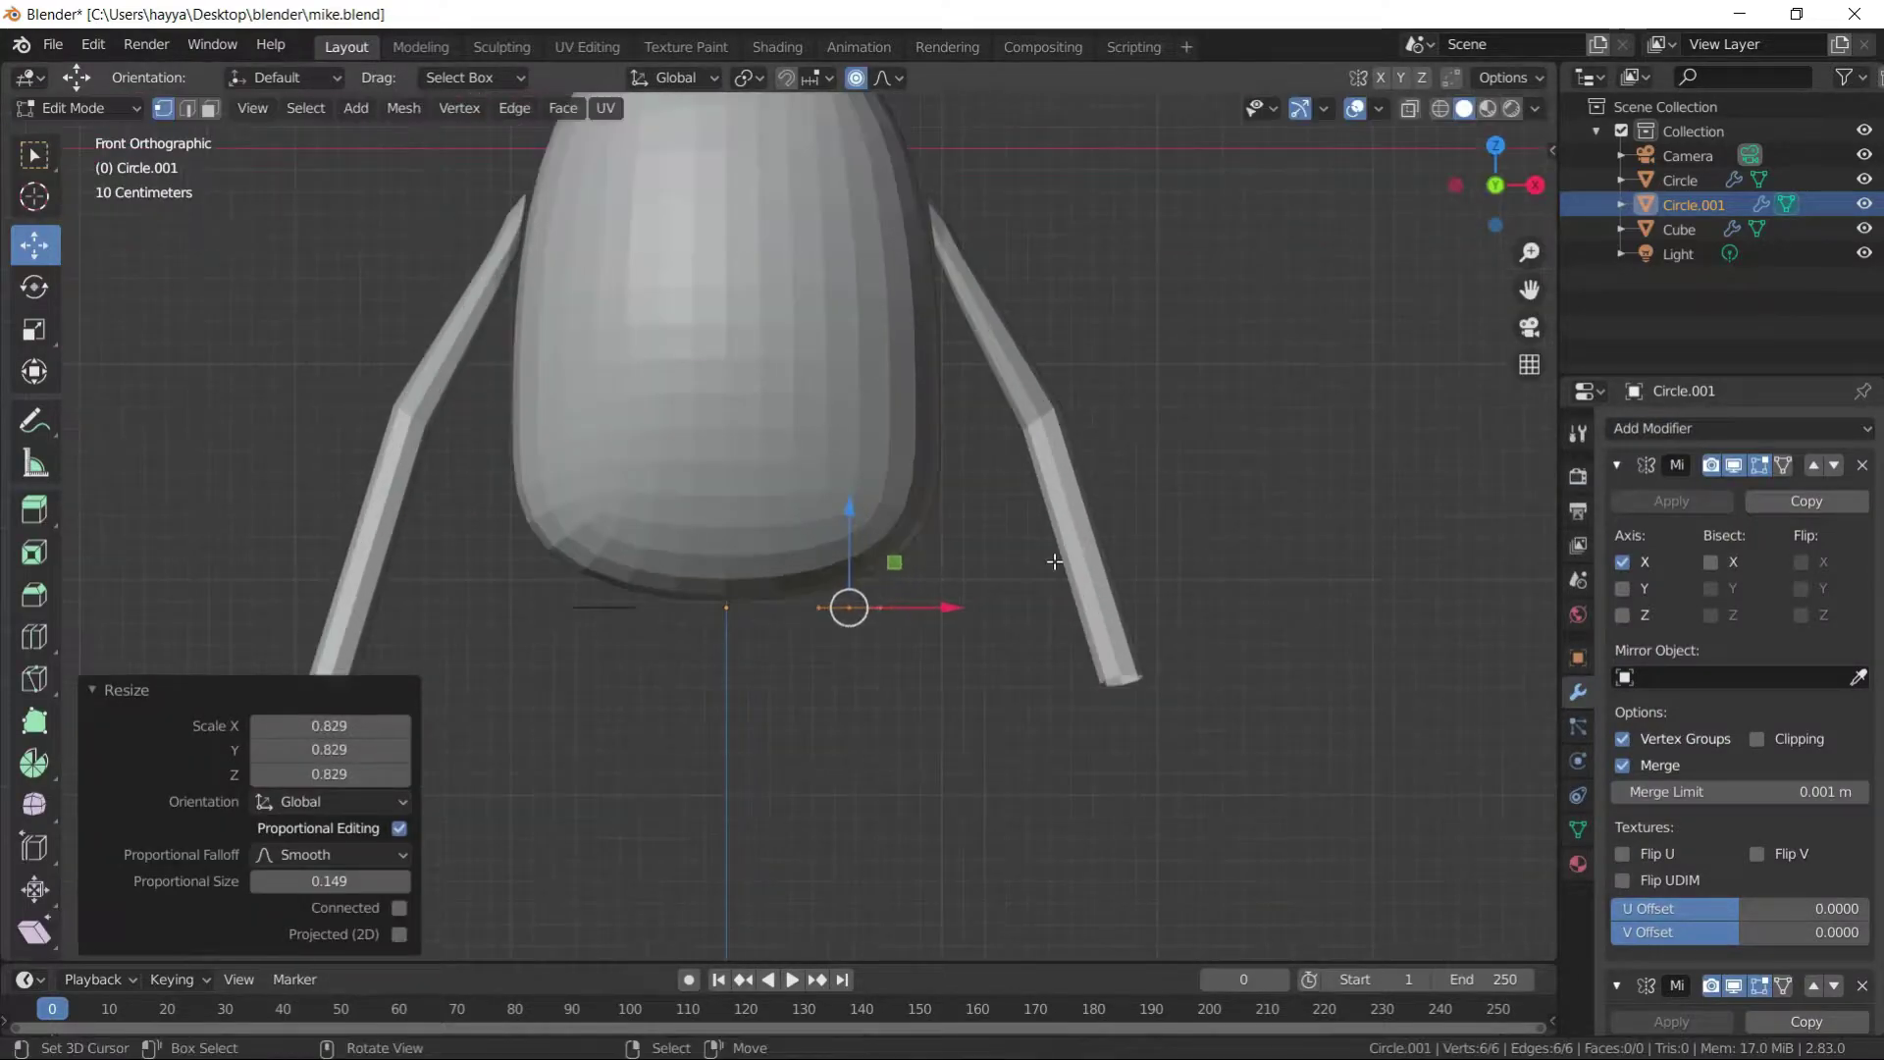
{"action": "key", "text": "s"}
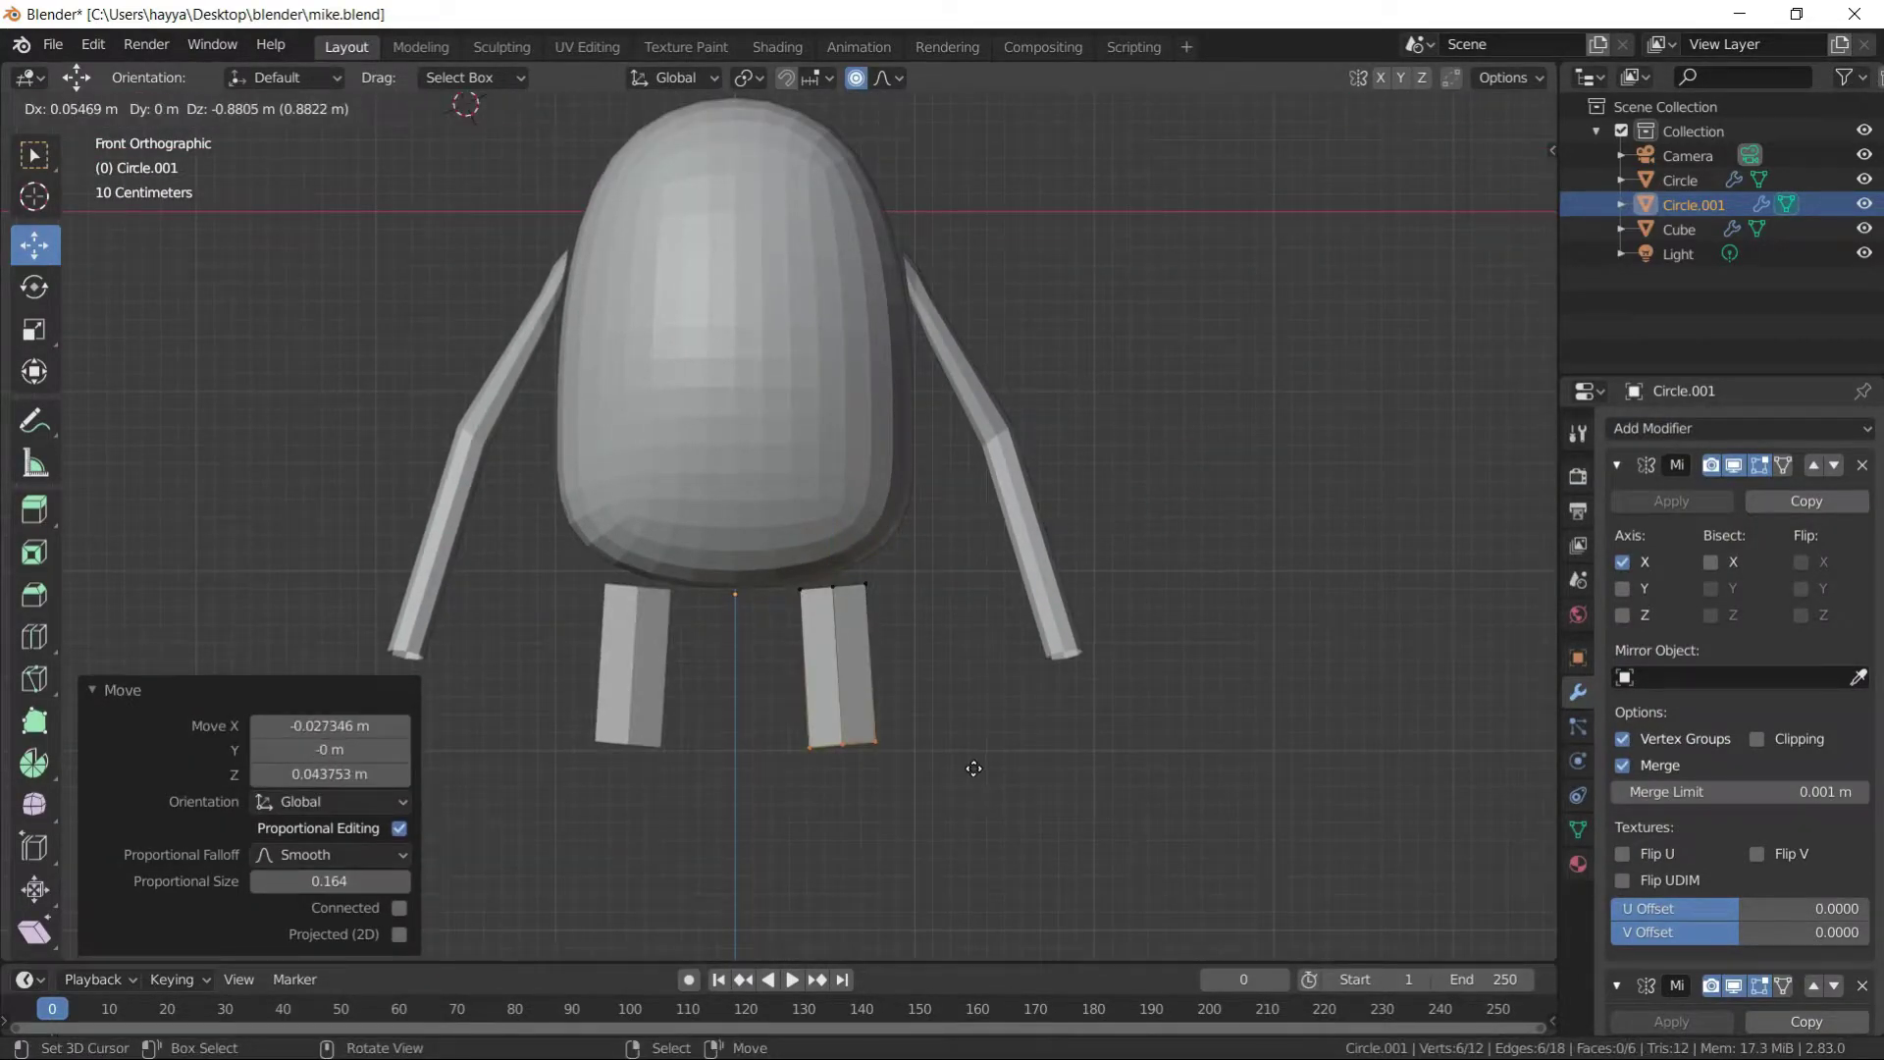
{"action": "left_click", "coordinate": [1075, 833]}
{"action": "mouse_move", "coordinate": [1144, 782]}
{"action": "middle_mouse_down"}
{"action": "mouse_move", "coordinate": [904, 756]}
{"action": "mouse_move", "coordinate": [883, 638]}
{"action": "mouse_move", "coordinate": [1106, 585]}
{"action": "middle_mouse_up"}
- Loop-cut each leg to form an ankle
{"action": "key", "text": "ctrl+r"}
{"action": "left_click", "coordinate": [878, 599]}
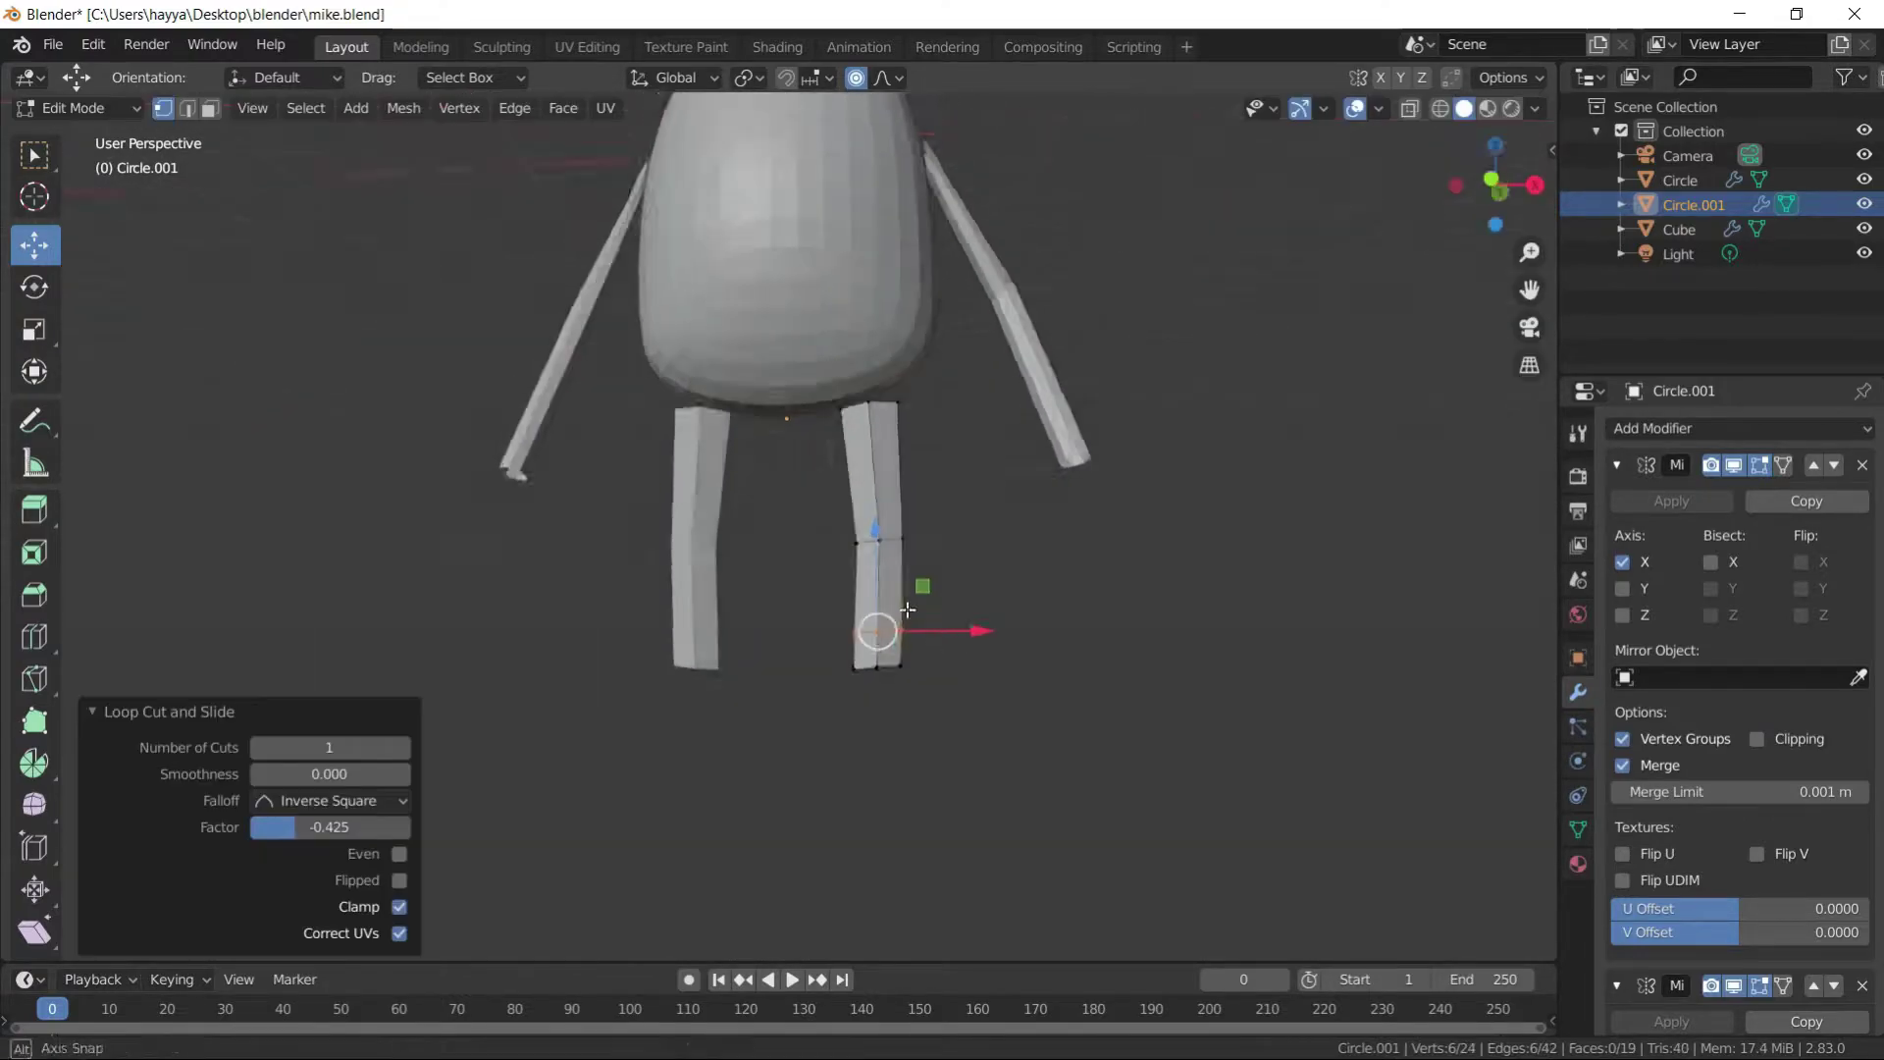
{"action": "scroll", "coordinate": [878, 598], "scroll_direction": "up", "scroll_amount": 2}
{"action": "left_click_drag", "start_coordinate": [898, 608], "coordinate": [912, 589]}
{"action": "middle_click_drag", "start_coordinate": [913, 589], "coordinate": [953, 616]}
- Extrude the foot forward from the ankle and shape it with soft falloff
{"action": "key", "text": "e"}
{"action": "left_click", "coordinate": [707, 766]}
{"action": "mouse_move", "coordinate": [706, 766]}
{"action": "middle_mouse_down"}
{"action": "mouse_move", "coordinate": [785, 584]}
{"action": "mouse_move", "coordinate": [541, 535]}
{"action": "mouse_move", "coordinate": [778, 640]}
{"action": "middle_mouse_up"}
{"action": "scroll", "coordinate": [540, 535], "scroll_direction": "up", "scroll_amount": 4}
{"action": "key", "text": "g"}
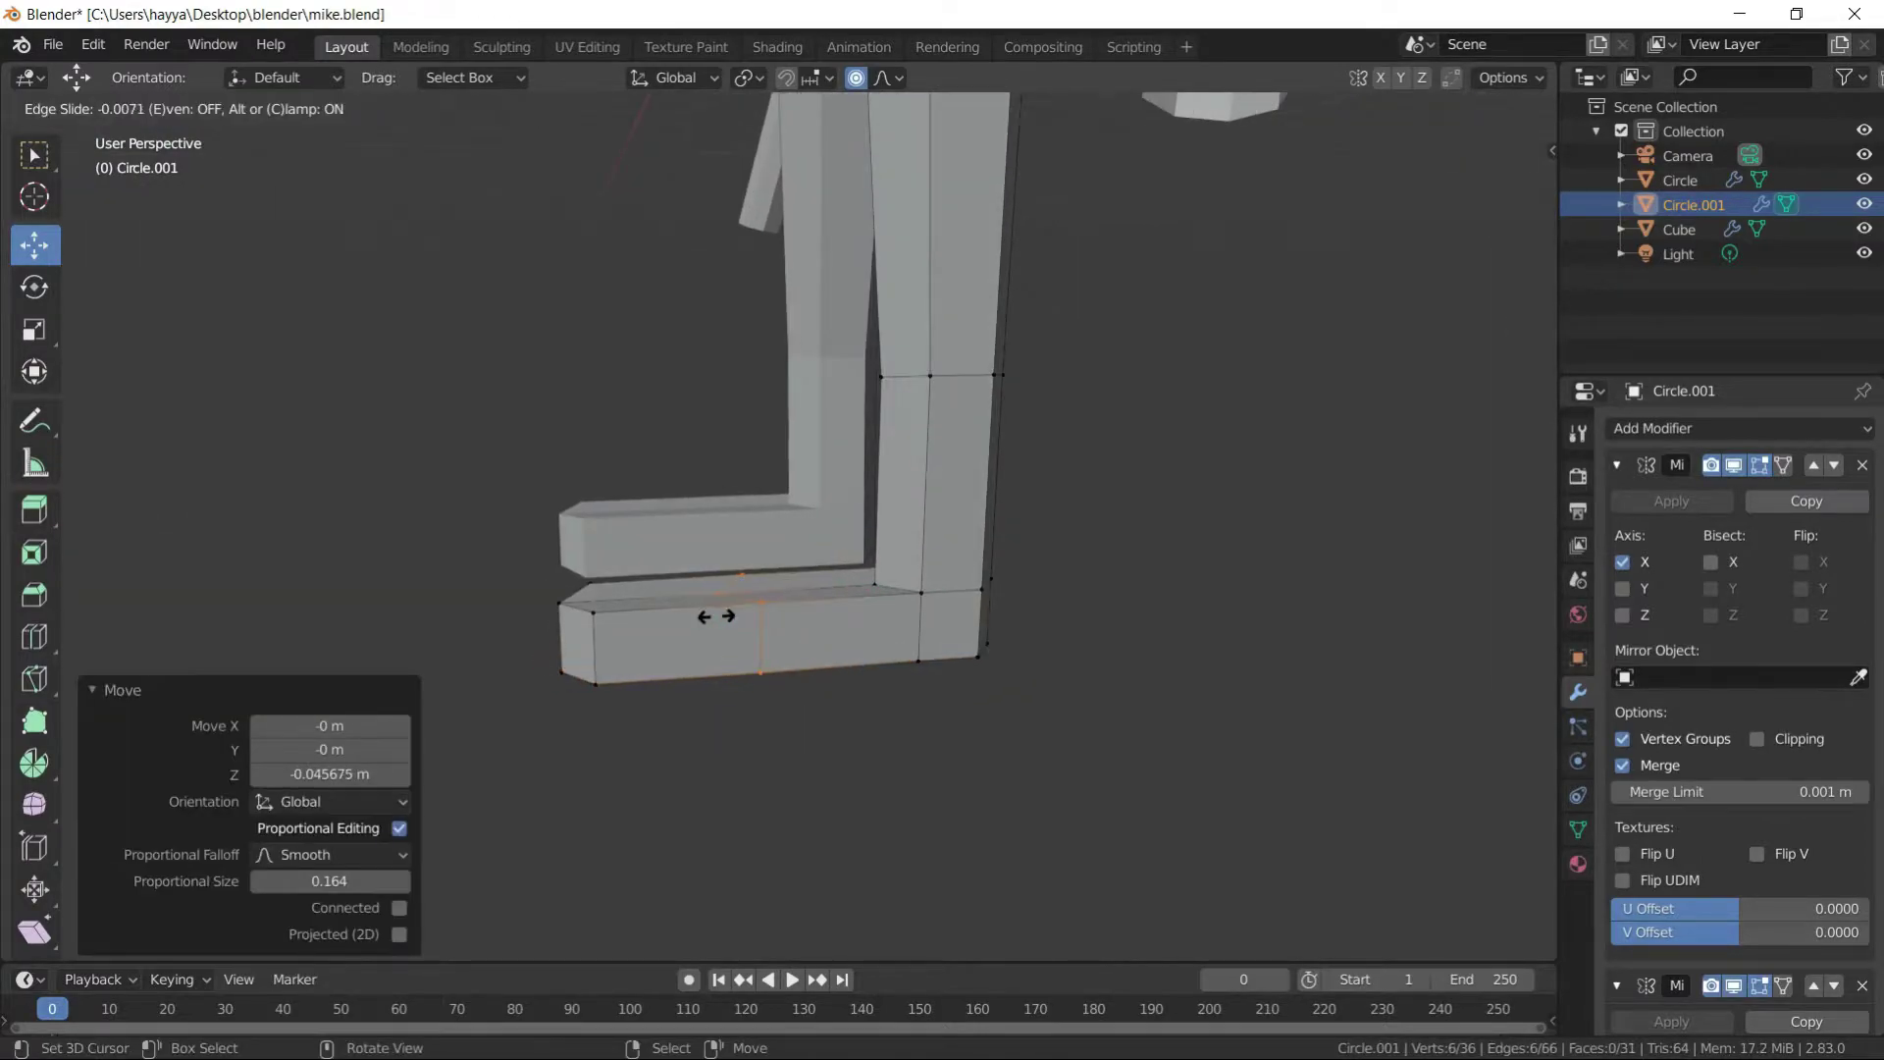
{"action": "left_click", "coordinate": [968, 503]}
{"action": "scroll", "coordinate": [967, 503], "scroll_direction": "down", "scroll_amount": 3}
{"action": "mouse_move", "coordinate": [1101, 538]}
{"action": "middle_mouse_down"}
{"action": "mouse_move", "coordinate": [824, 487]}
{"action": "mouse_move", "coordinate": [872, 540]}
{"action": "middle_mouse_up"}
- Move part of the foot again and rotate it about 23 degrees
{"action": "key", "text": "g"}
{"action": "left_click", "coordinate": [872, 540]}
{"action": "scroll", "coordinate": [1233, 741], "scroll_direction": "down", "scroll_amount": 3}
{"action": "scroll", "coordinate": [981, 689], "scroll_direction": "up", "scroll_amount": 3}
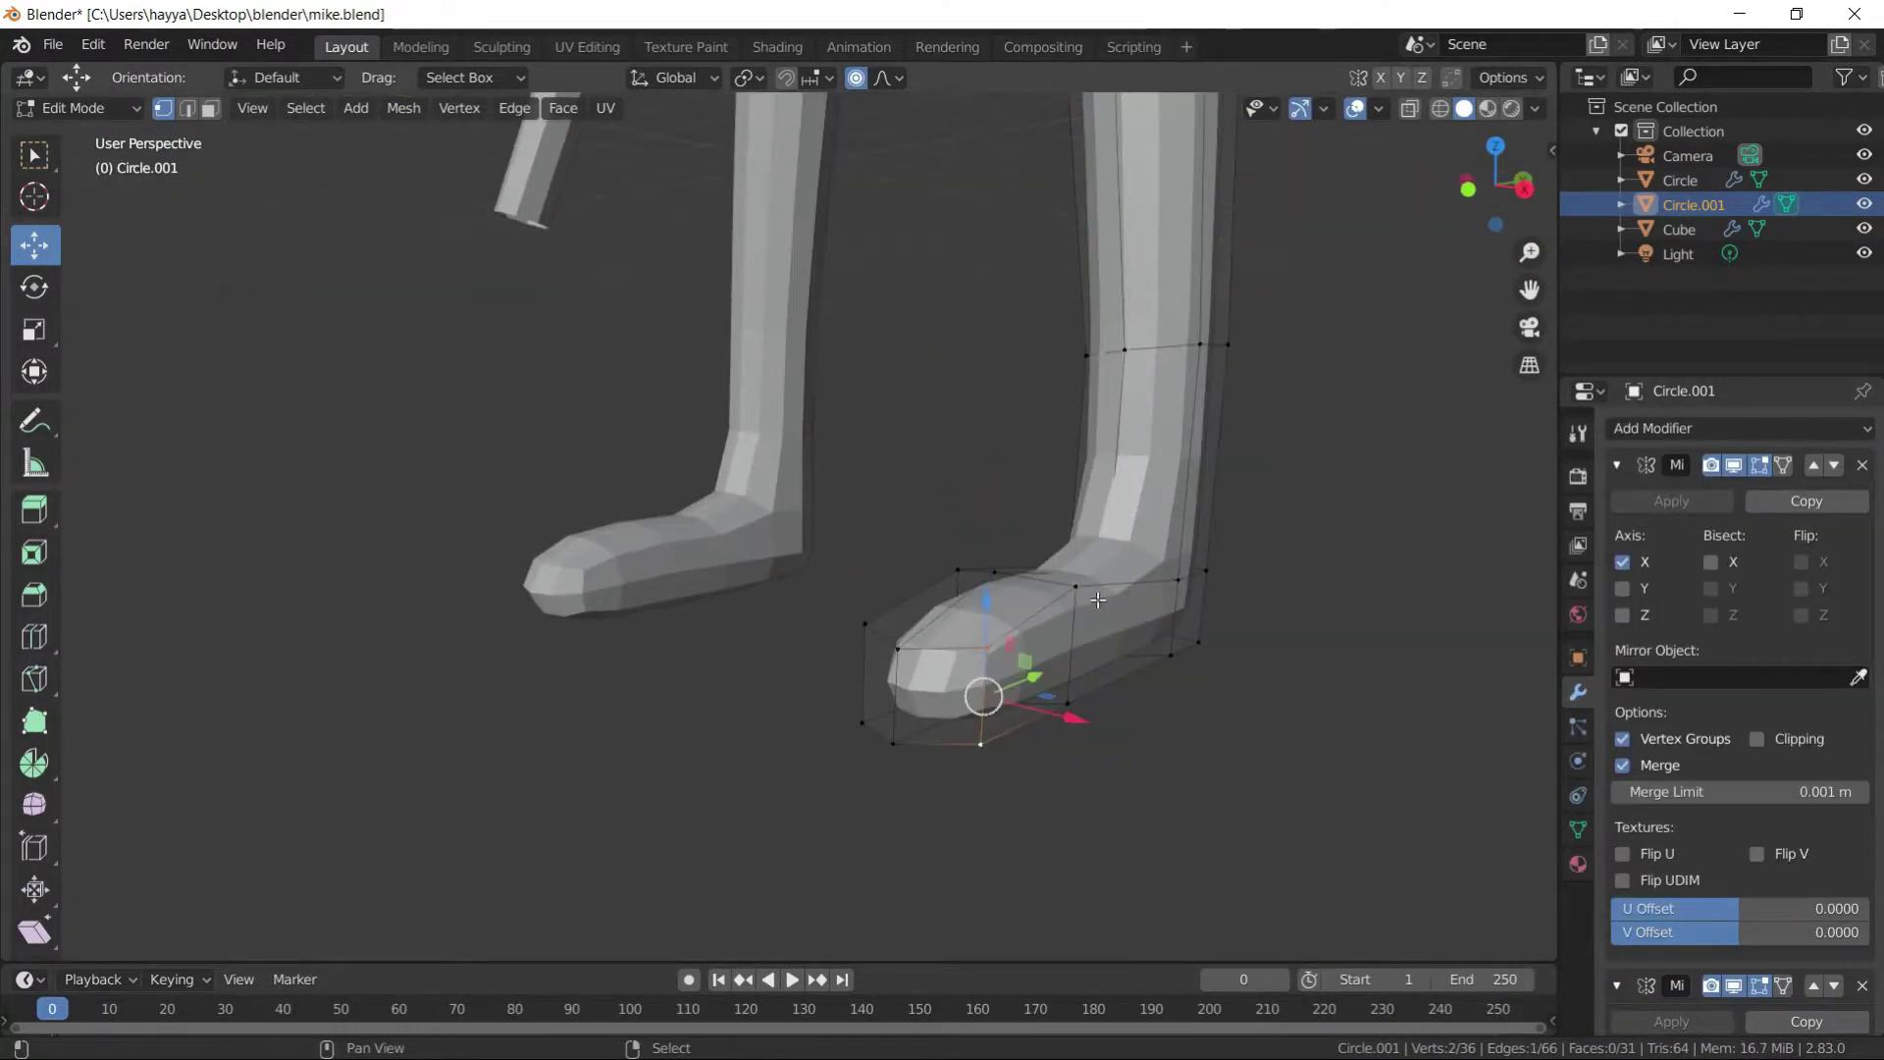
{"action": "key", "text": "r"}
{"action": "key", "text": "z"}
{"action": "left_click", "coordinate": [1170, 652]}
- Nudge the foot into its final position with a soft-falloff move
{"action": "key", "text": "KP_1"}
{"action": "key", "text": "g"}
{"action": "left_click", "coordinate": [1204, 774]}
{"action": "mouse_move", "coordinate": [1204, 774]}
{"action": "middle_mouse_down"}
{"action": "mouse_move", "coordinate": [1249, 706]}
{"action": "mouse_move", "coordinate": [706, 421]}
{"action": "middle_mouse_up"}
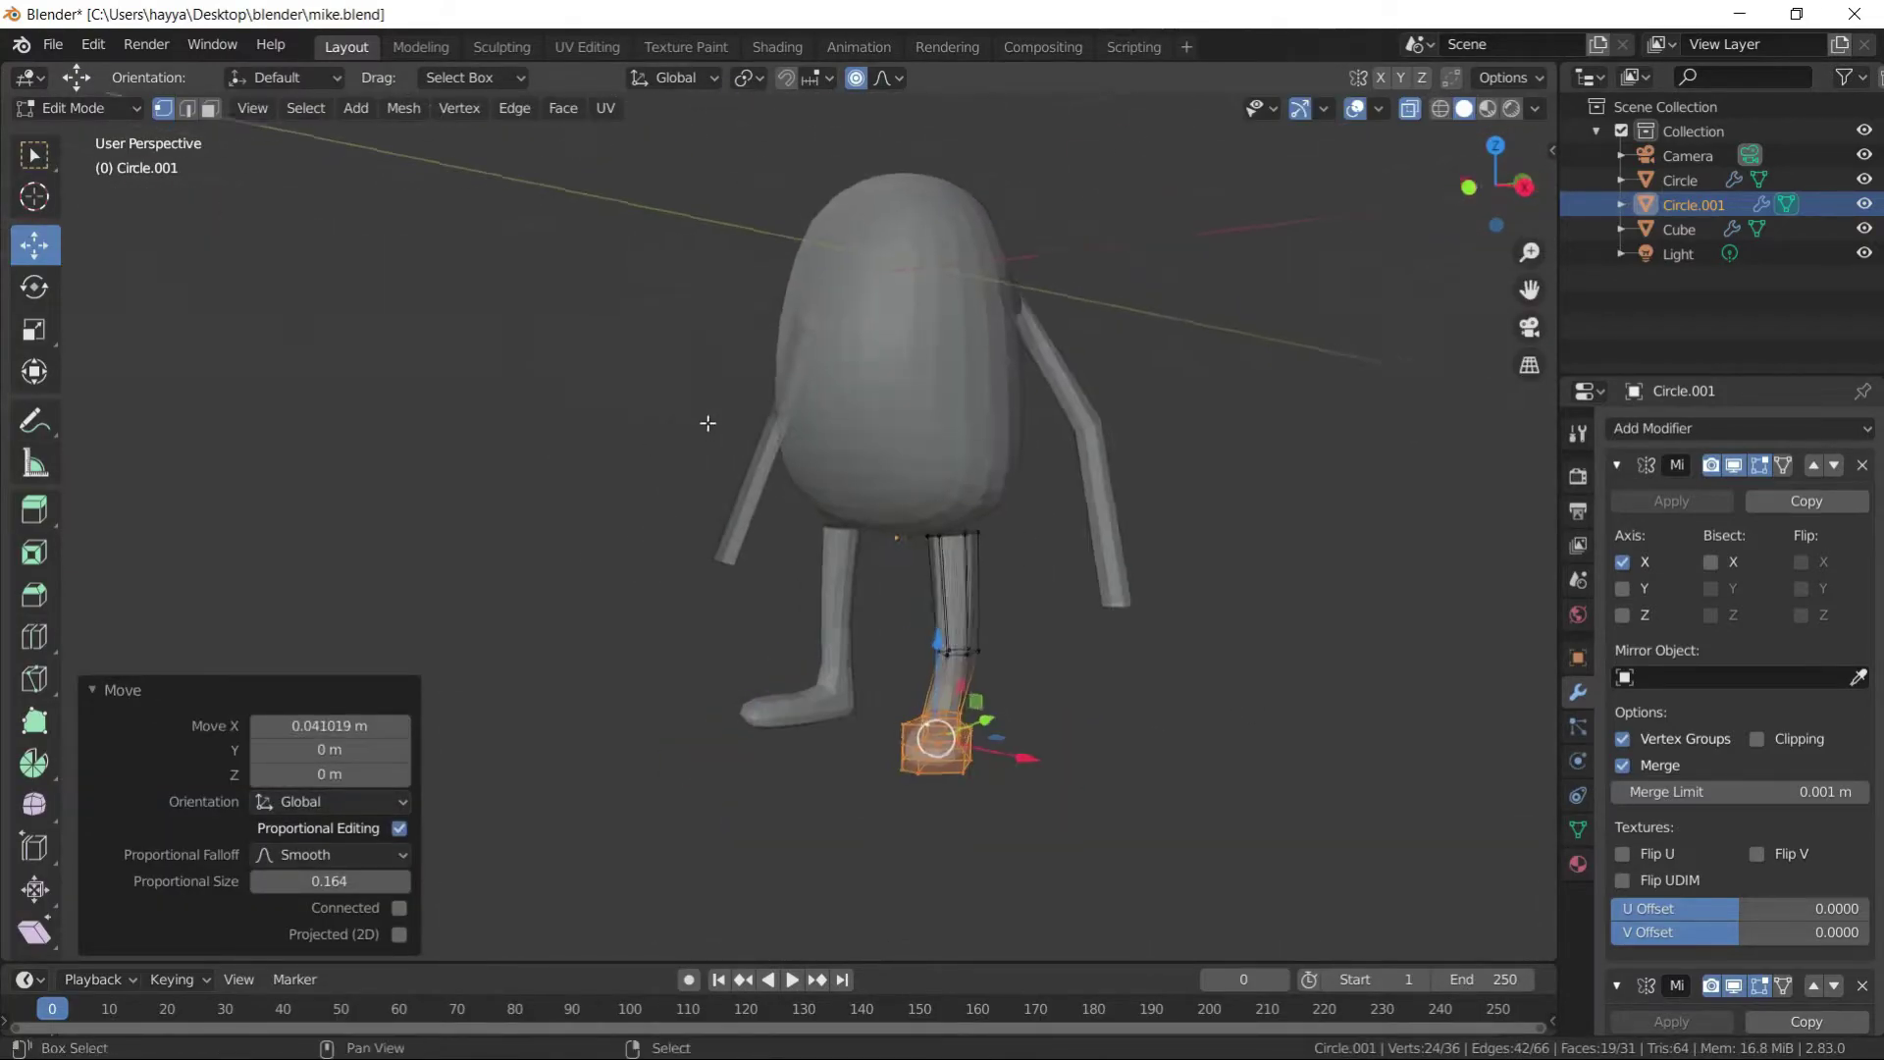
- Leave Edit Mode on the legs and select the body
{"action": "key", "text": "Tab"}
{"action": "key", "text": "KP_1"}
{"action": "left_click", "coordinate": [958, 518]}
{"action": "left_click", "coordinate": [78, 108]}
- Add a second Subdivision modifier to the body at viewport level 4 and check the wireframe
{"action": "key", "text": "ctrl+1"}
{"action": "middle_click_drag", "start_coordinate": [1178, 549], "coordinate": [1363, 592]}
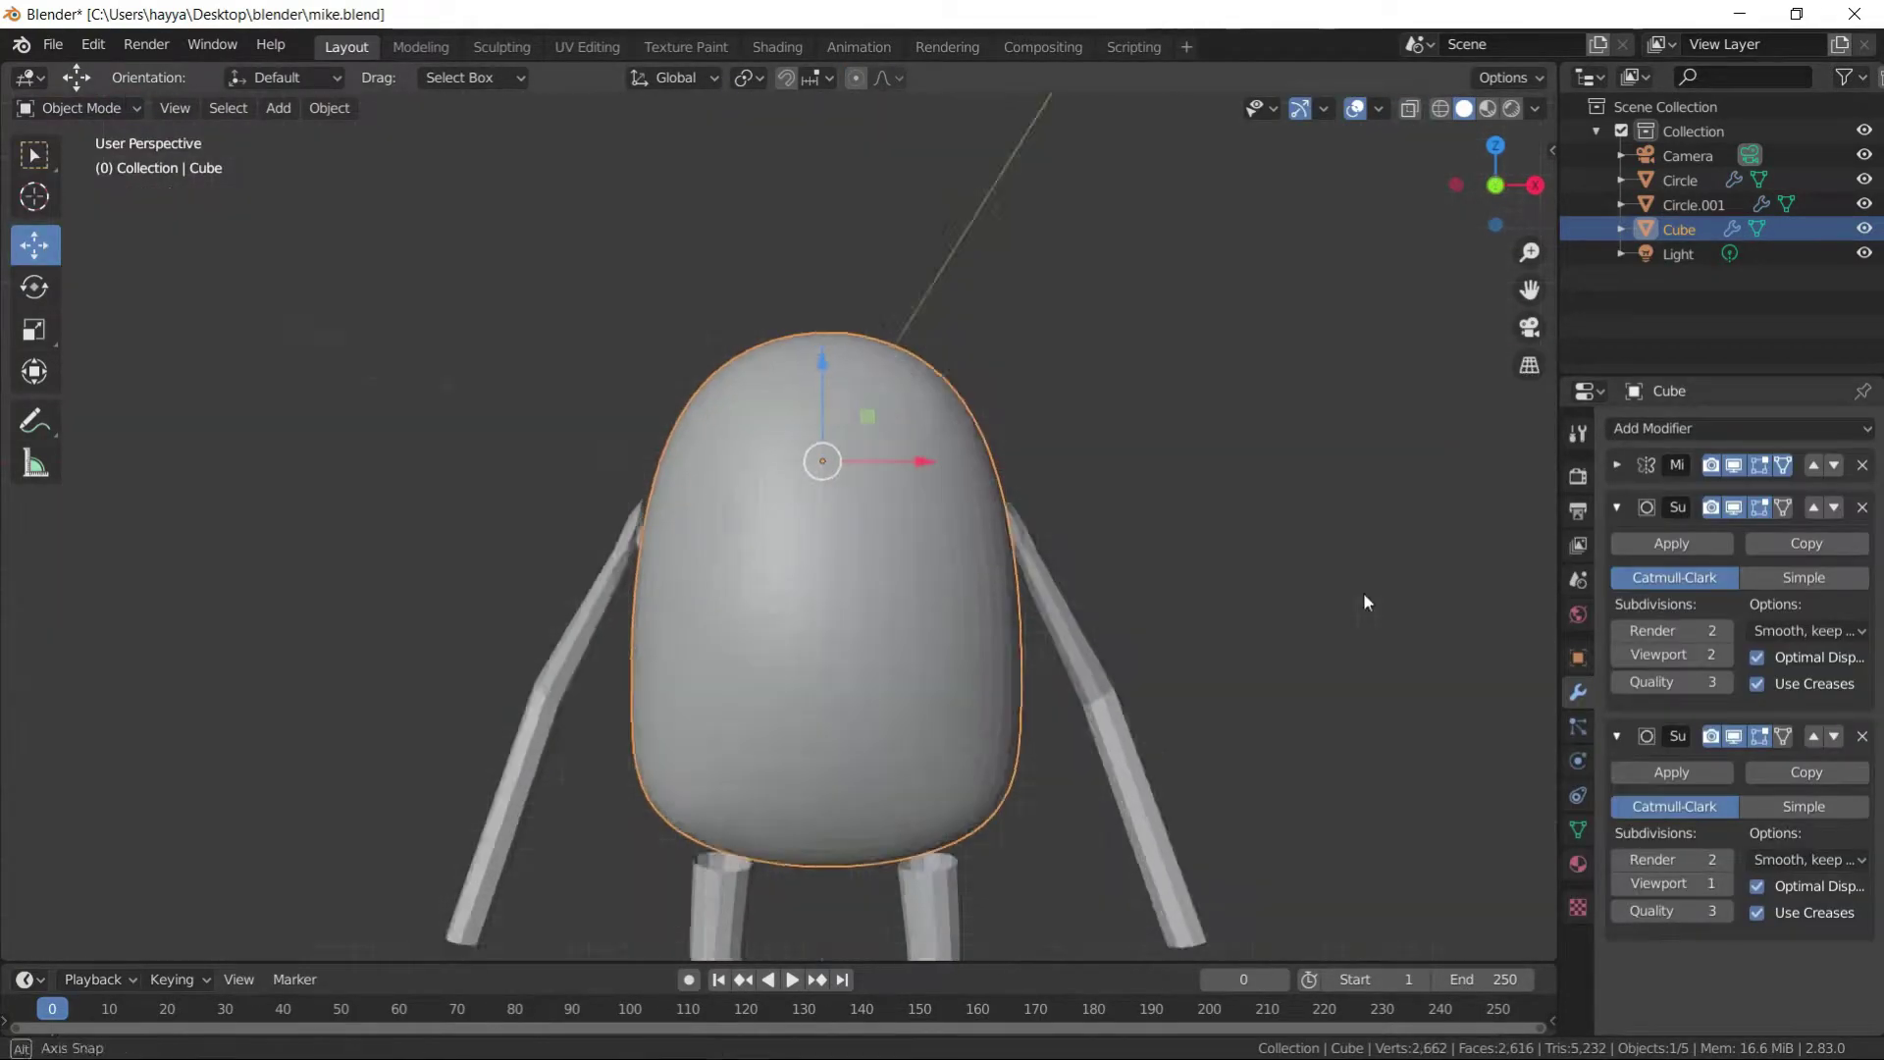
{"action": "scroll", "coordinate": [1363, 592], "scroll_direction": "up", "scroll_amount": 3}
{"action": "left_click", "coordinate": [1723, 656]}
{"action": "left_click", "coordinate": [1439, 108]}
{"action": "scroll", "coordinate": [1427, 128], "scroll_direction": "down", "scroll_amount": 2}
{"action": "scroll", "coordinate": [1417, 136], "scroll_direction": "down", "scroll_amount": 2}
{"action": "key", "text": "ctrl+4"}
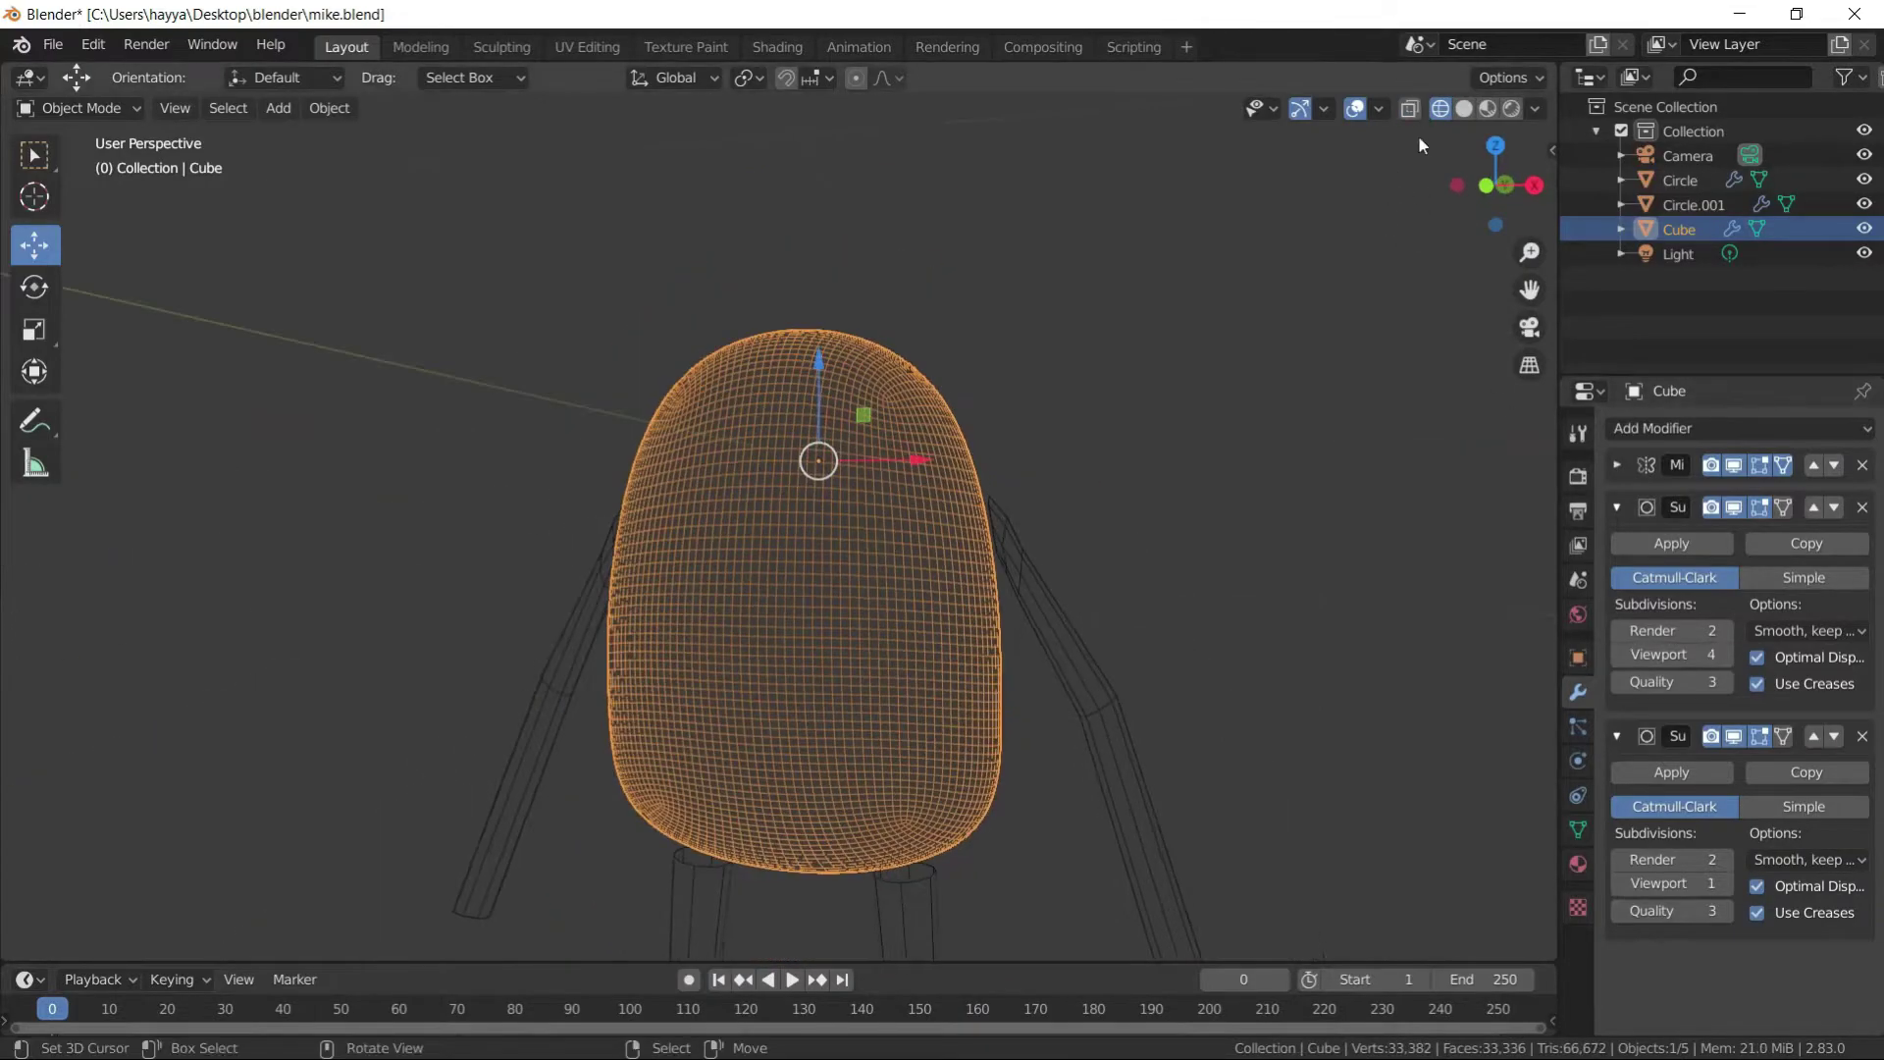
{"action": "left_click", "coordinate": [1464, 108]}
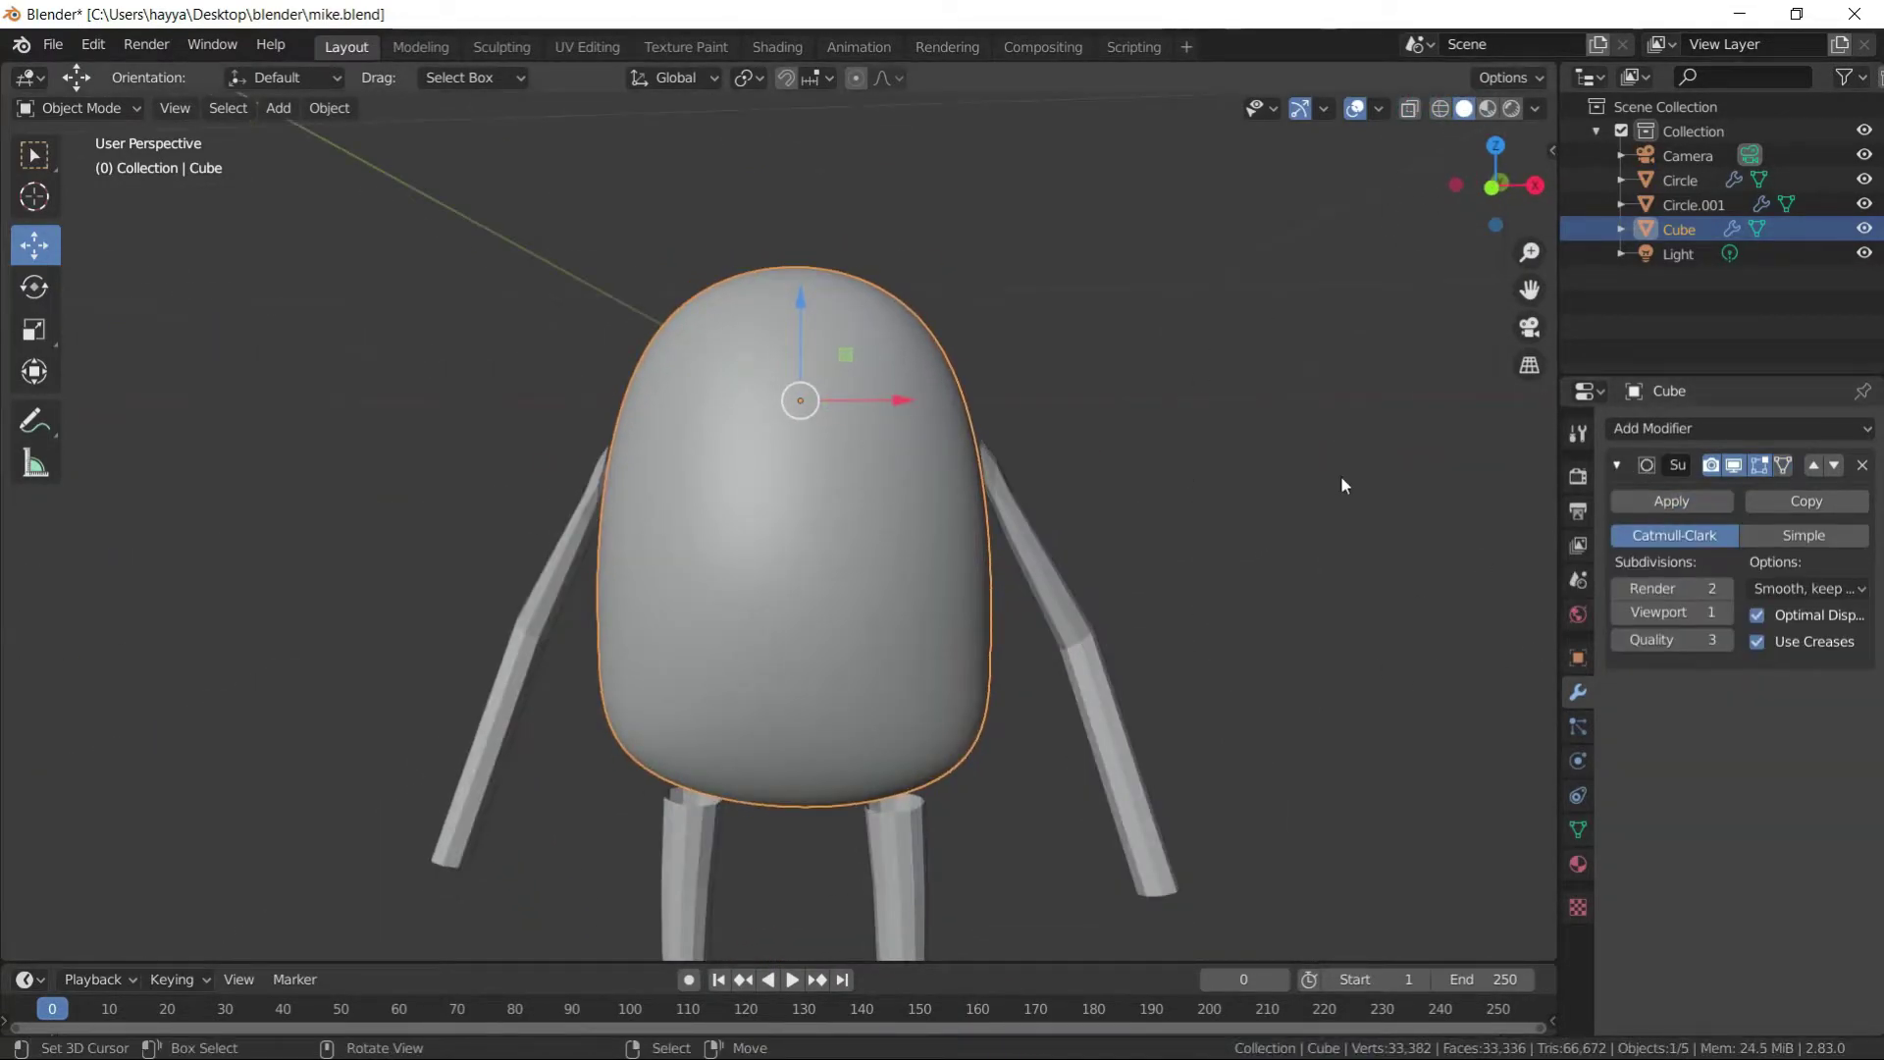
- Apply the subdivision to the body mesh and switch it to Sculpt Mode
{"action": "left_click", "coordinate": [1860, 464]}
{"action": "key", "text": "KP_1"}
{"action": "left_click", "coordinate": [79, 108]}
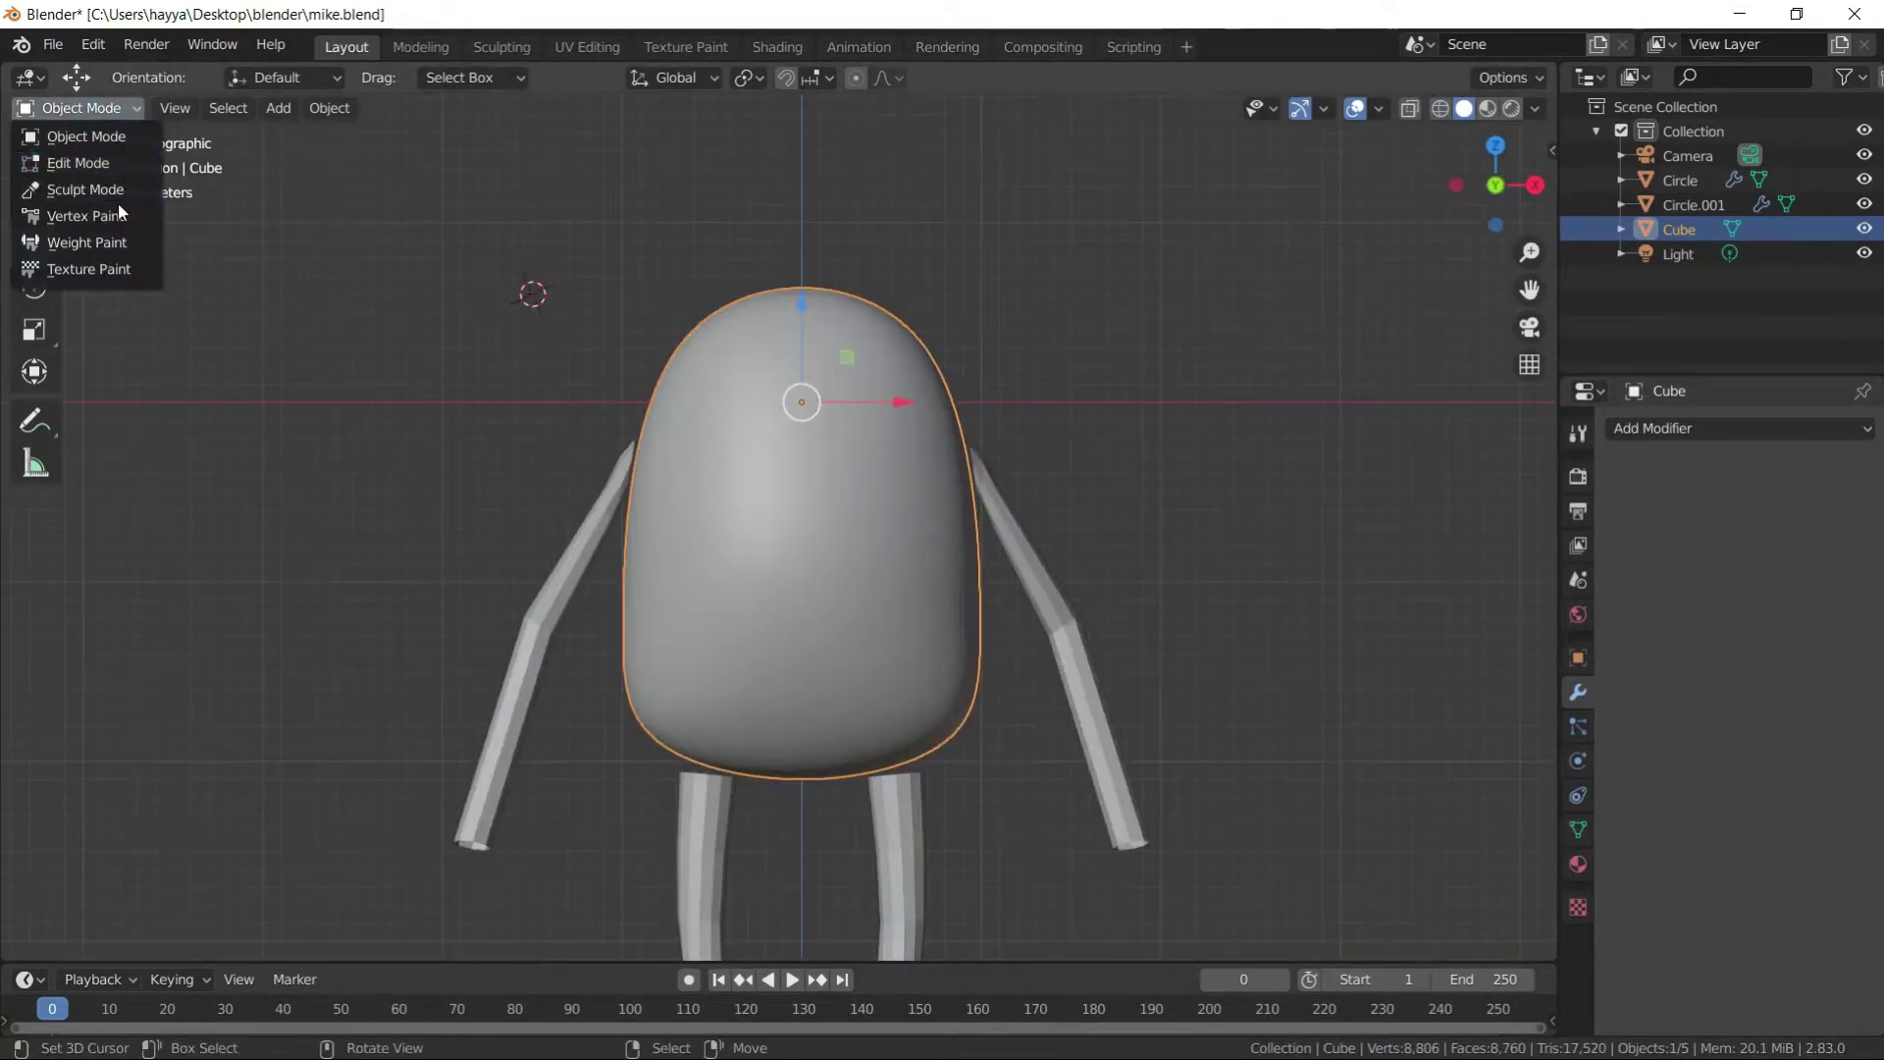
{"action": "left_click", "coordinate": [84, 193]}
{"action": "mouse_move", "coordinate": [687, 414]}
{"action": "middle_mouse_down"}
{"action": "mouse_move", "coordinate": [723, 399]}
{"action": "mouse_move", "coordinate": [622, 513]}
{"action": "mouse_move", "coordinate": [996, 513]}
{"action": "mouse_move", "coordinate": [861, 378]}
{"action": "middle_mouse_up"}
{"action": "key", "text": "KP_1"}
- Mask the eye area on the front of the body and invert the mask
{"action": "left_click", "coordinate": [1578, 433]}
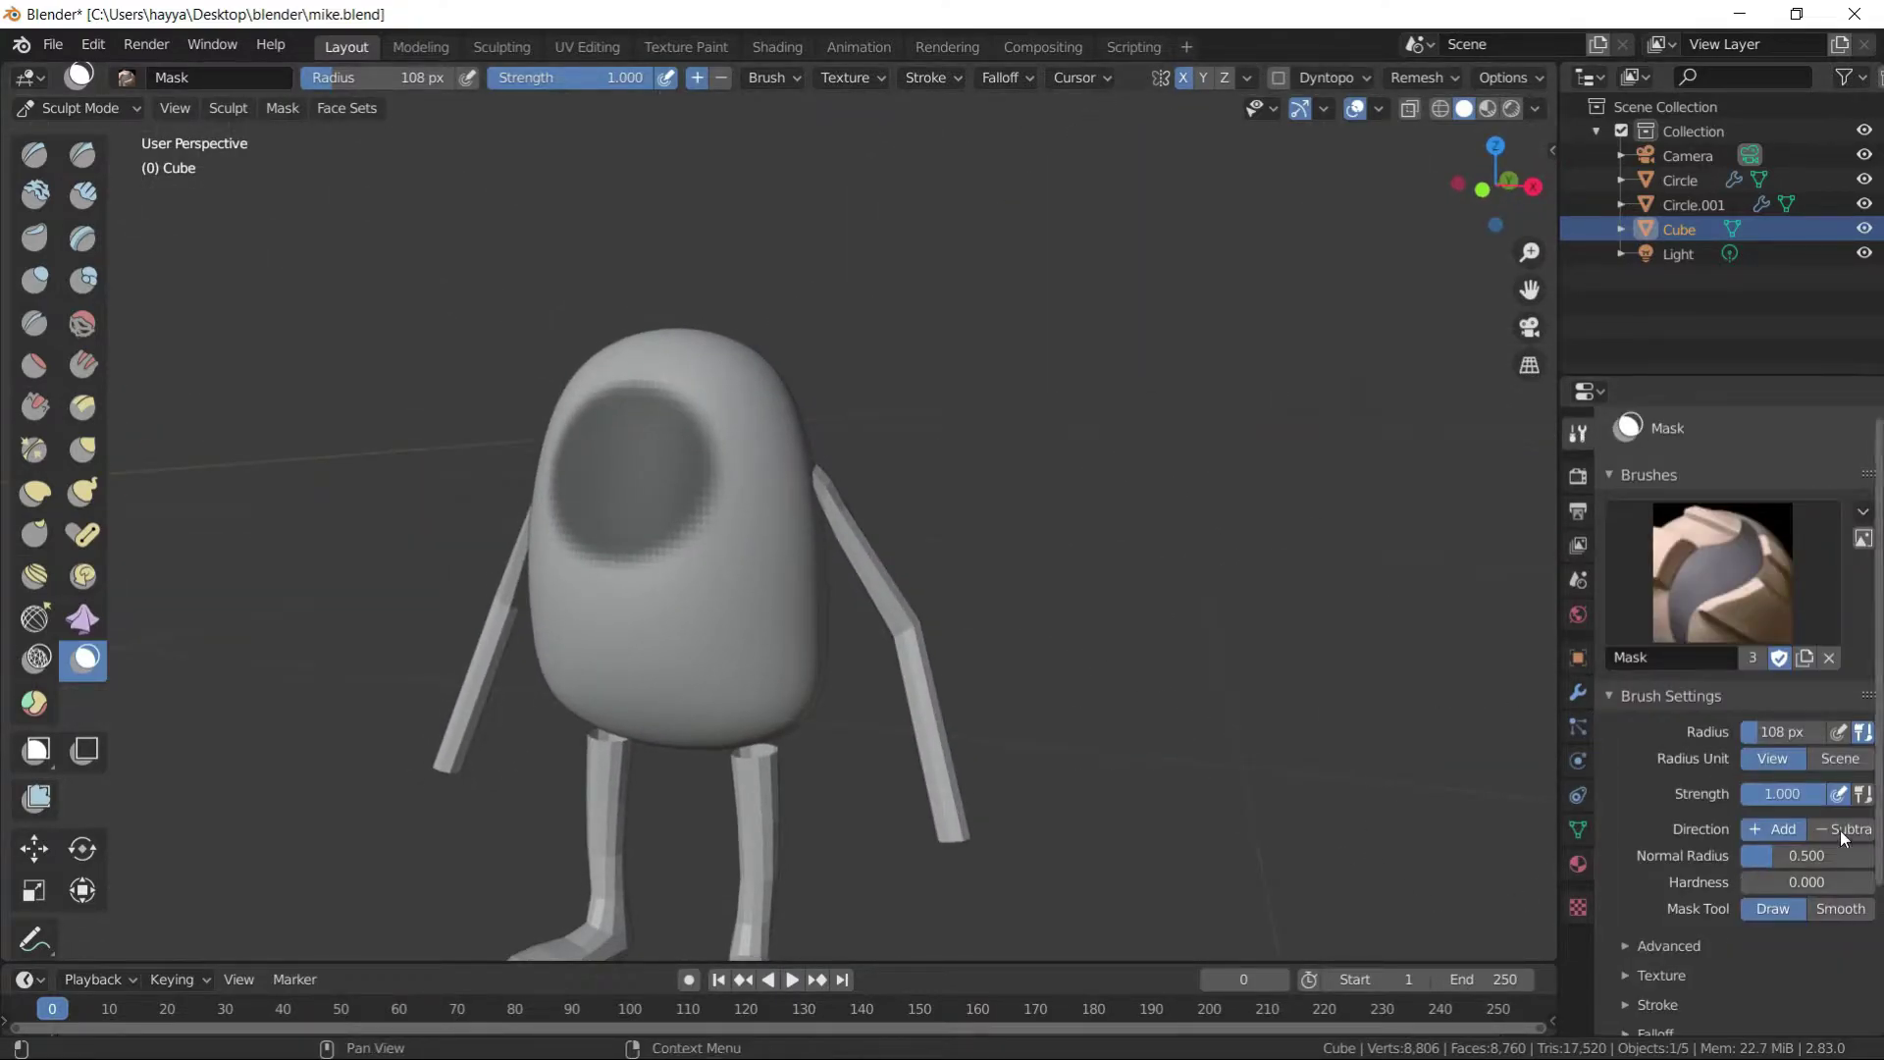
{"action": "scroll", "coordinate": [1842, 832], "scroll_direction": "down", "scroll_amount": 2}
{"action": "key", "text": "F3"}
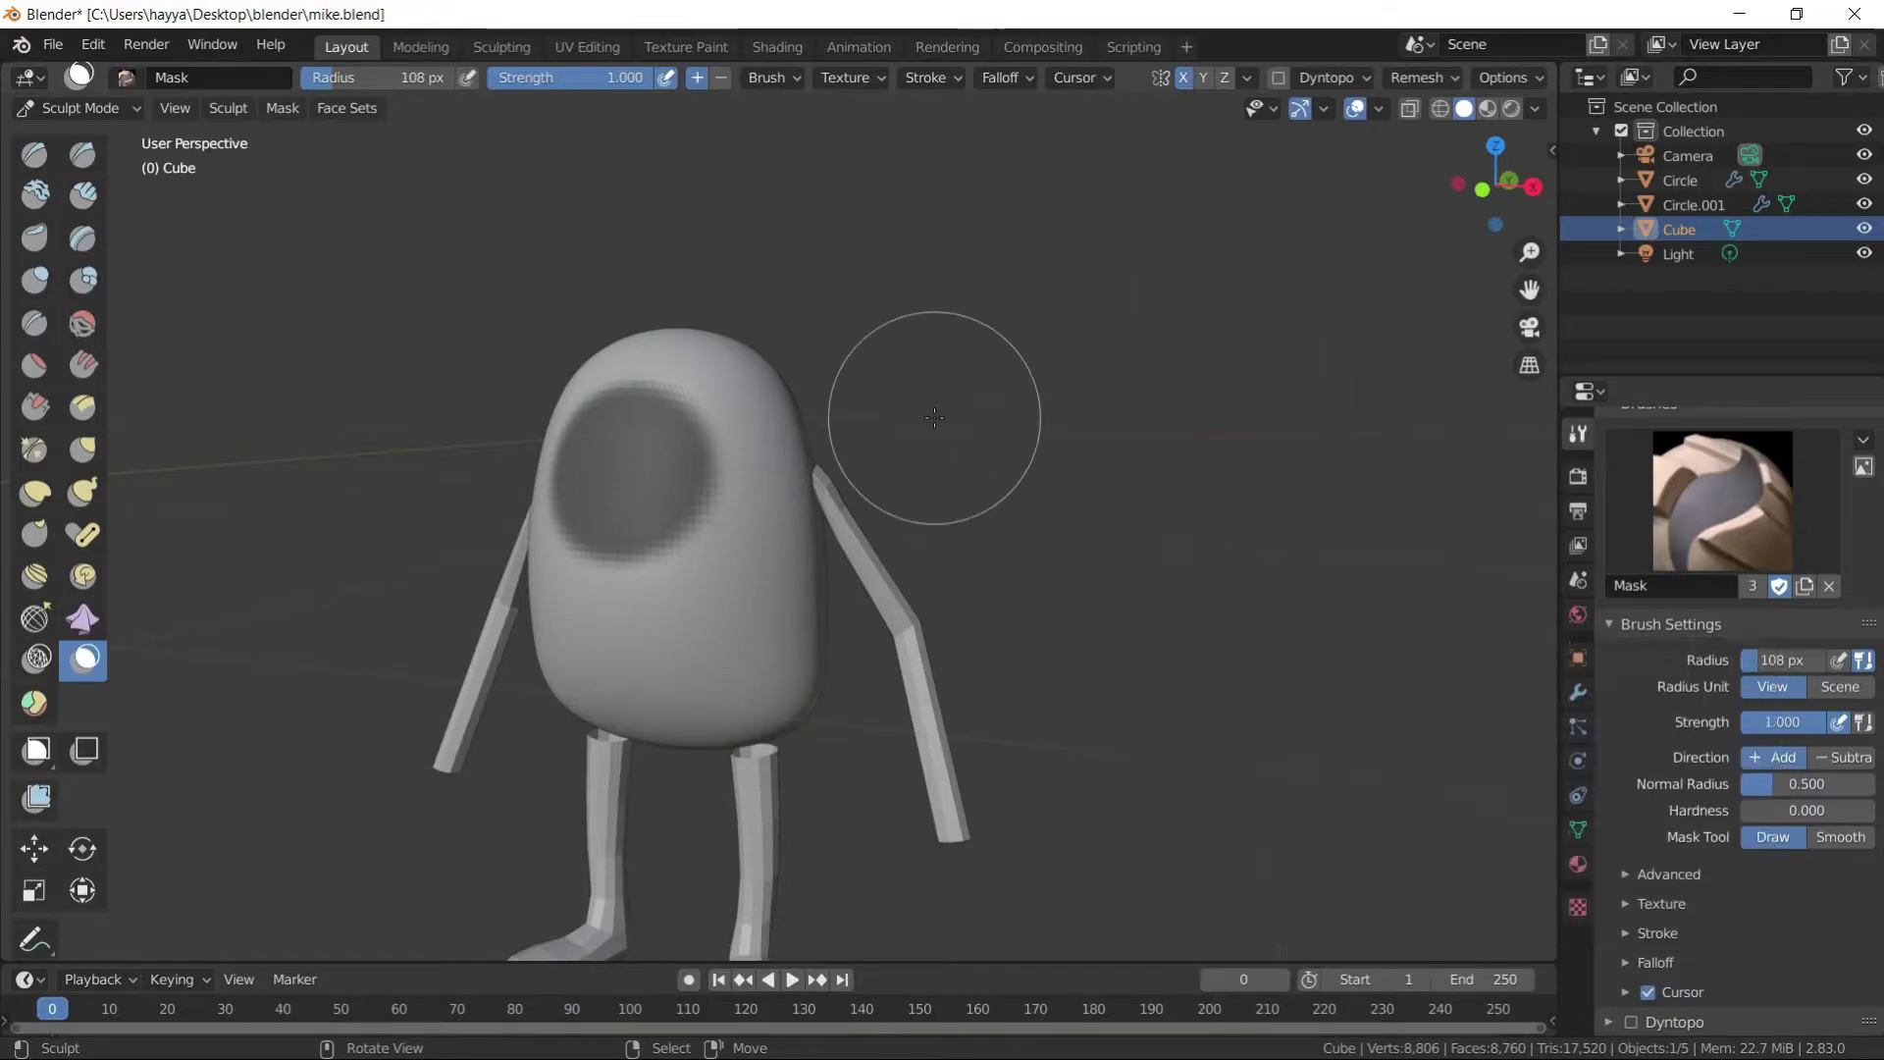
{"action": "key", "text": "ctrl+i"}
{"action": "middle_click_drag", "start_coordinate": [1051, 303], "coordinate": [764, 308]}
{"action": "scroll", "coordinate": [764, 308], "scroll_direction": "up", "scroll_amount": 2}
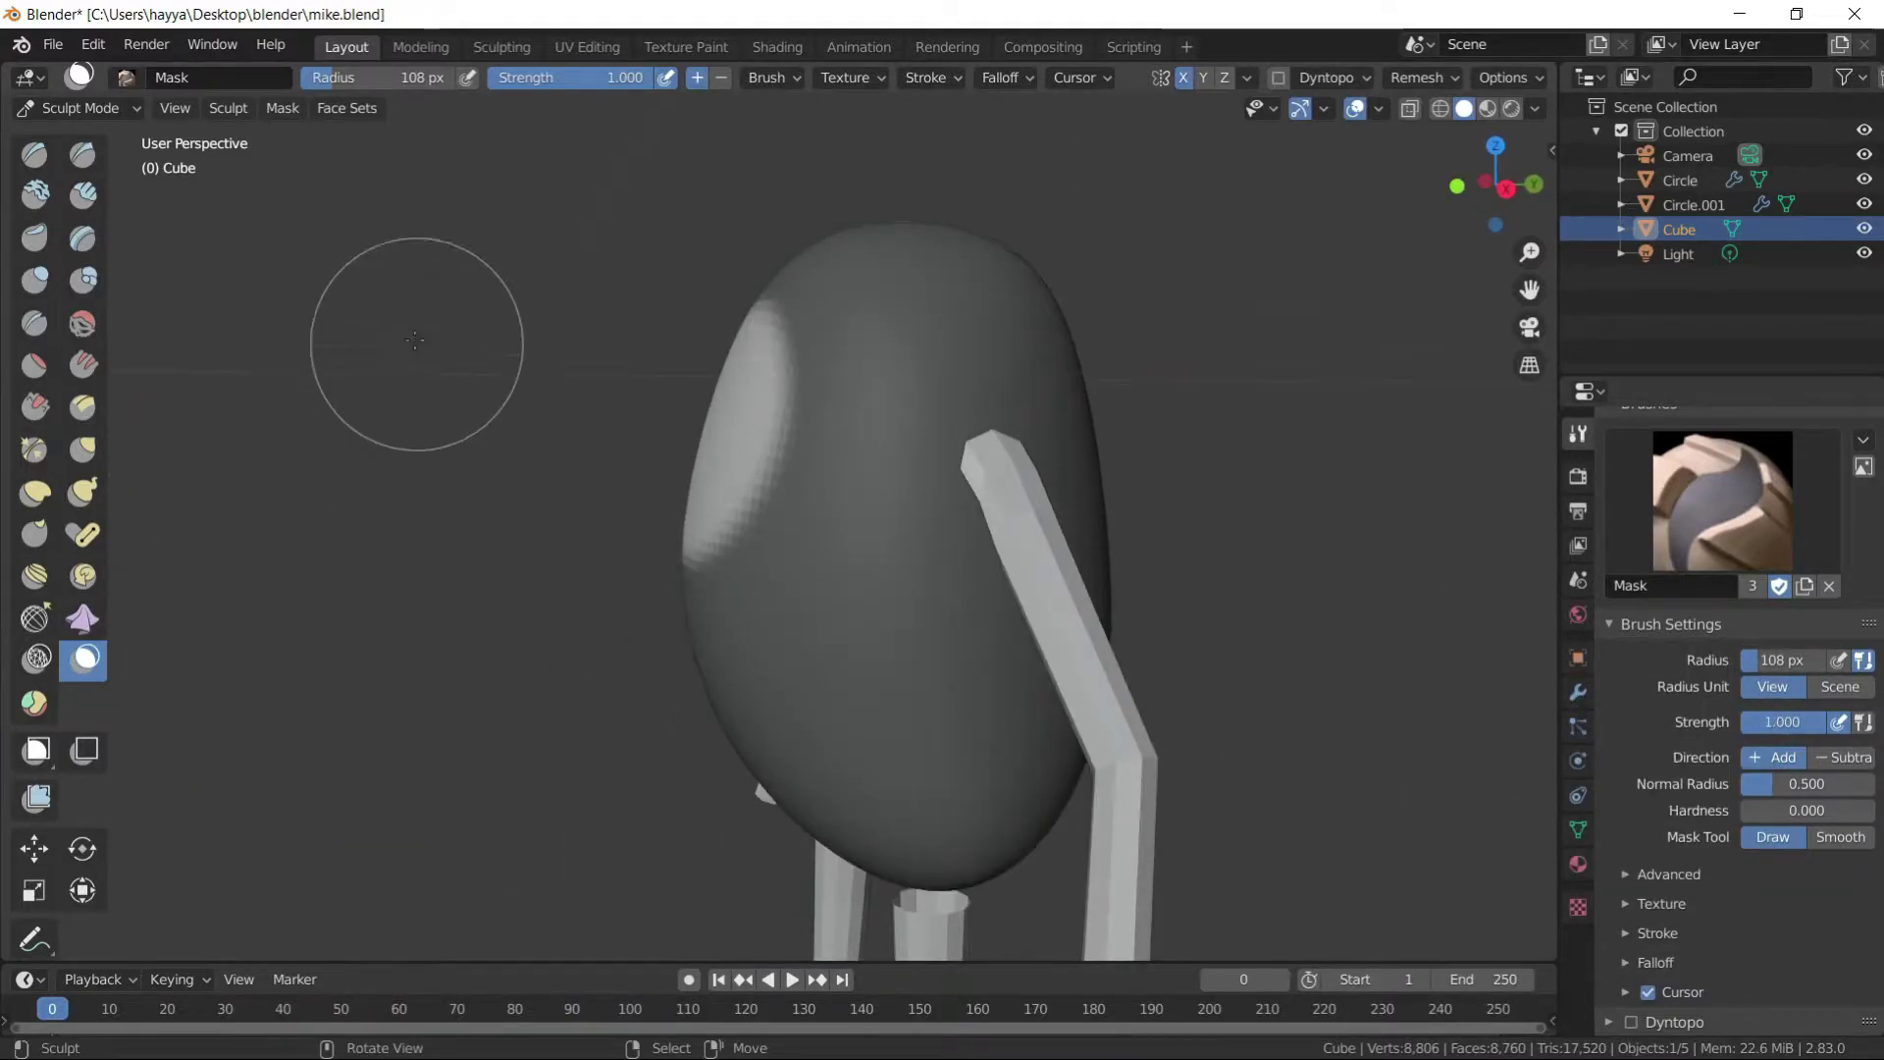
- Carve the eye socket with Grab at 191 px and Clay Strips at 69 px
{"action": "key", "text": "f"}
{"action": "key", "text": "g"}
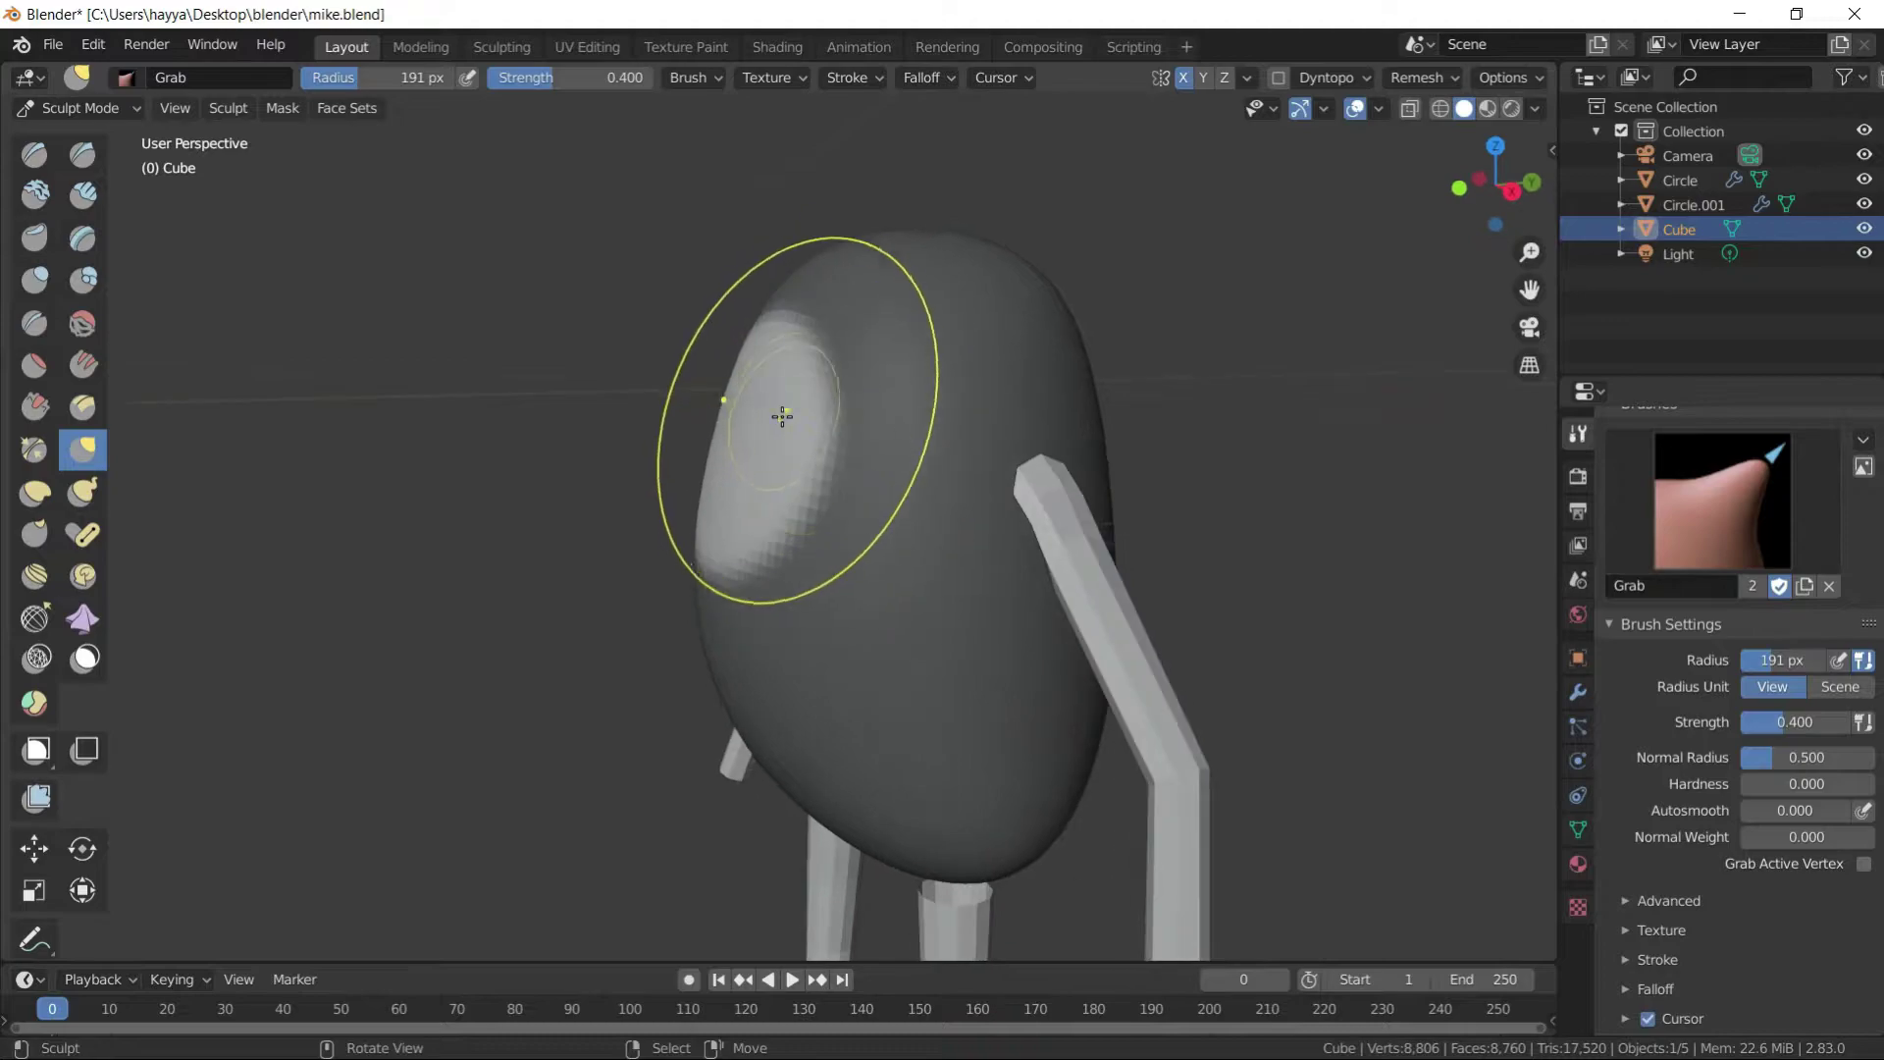
{"action": "mouse_move", "coordinate": [769, 416]}
{"action": "middle_mouse_down"}
{"action": "mouse_move", "coordinate": [833, 442]}
{"action": "mouse_move", "coordinate": [745, 450]}
{"action": "mouse_move", "coordinate": [870, 491]}
{"action": "middle_mouse_up"}
{"action": "key", "text": "c"}
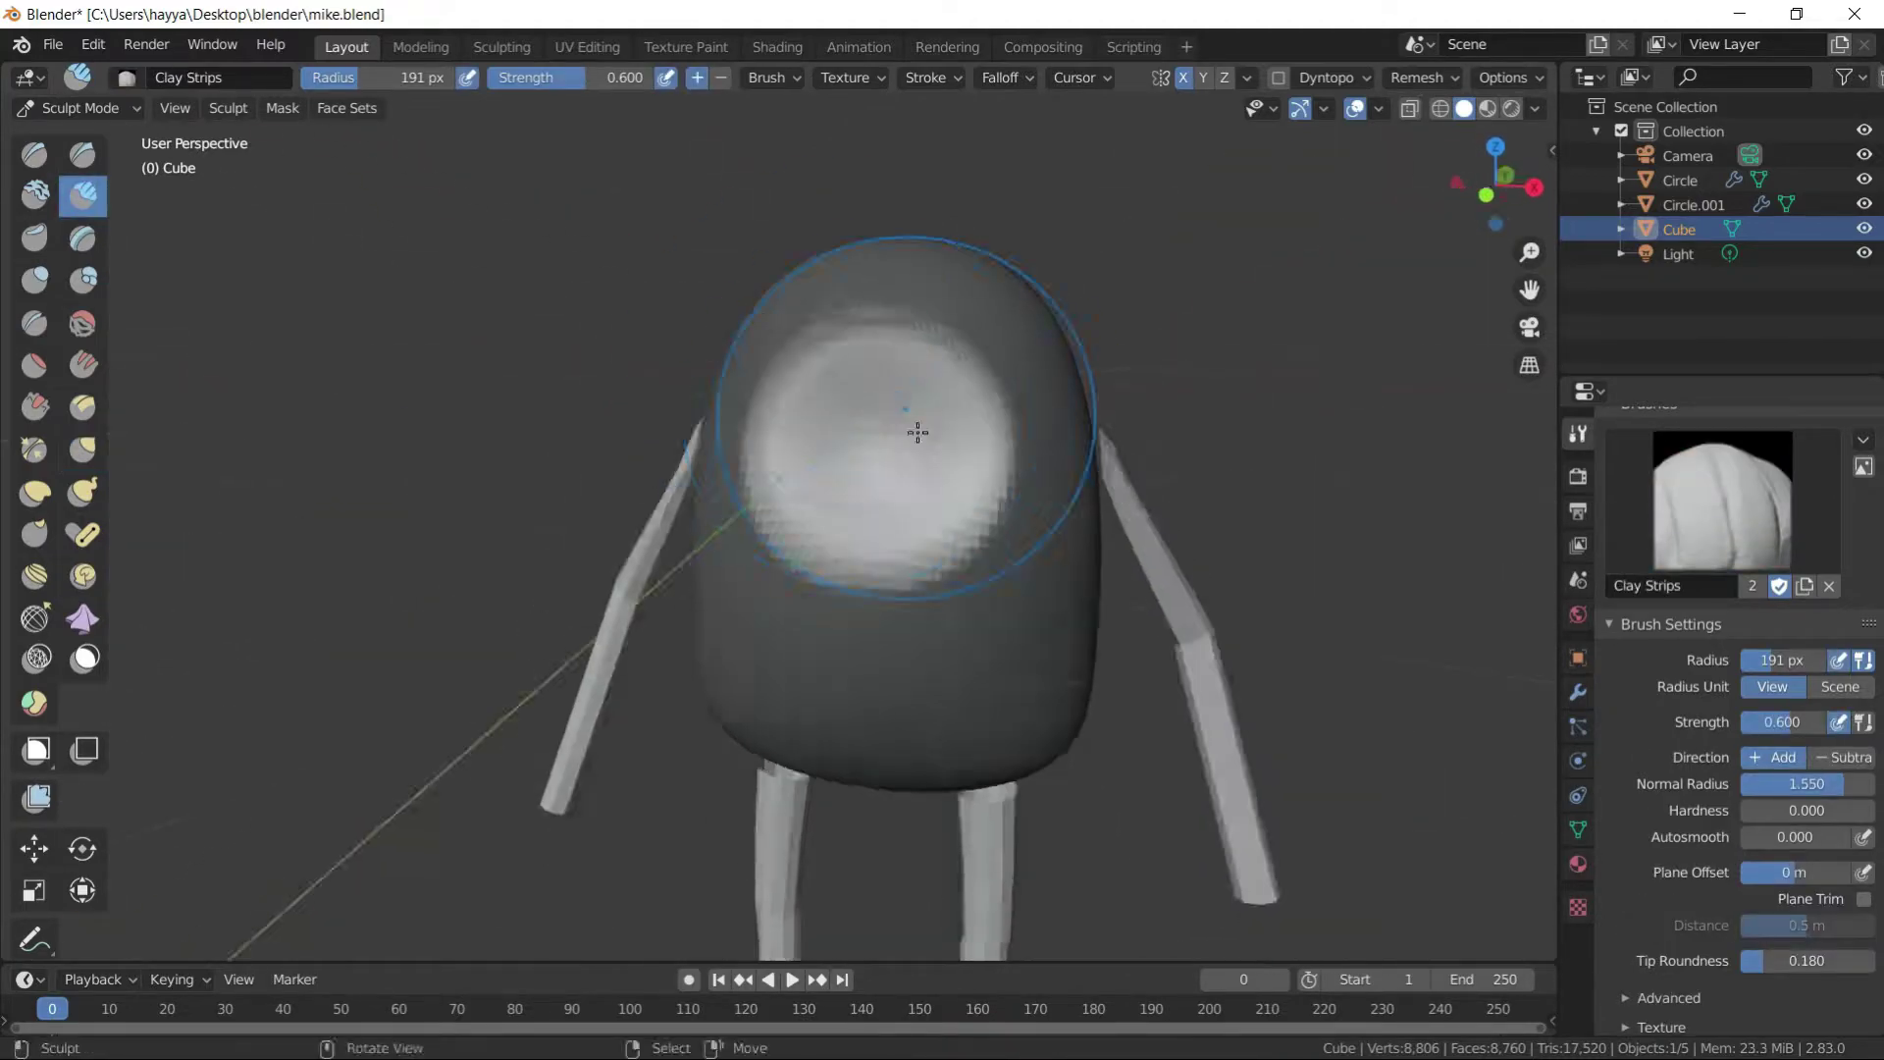
{"action": "mouse_move", "coordinate": [863, 383]}
{"action": "middle_mouse_down"}
{"action": "mouse_move", "coordinate": [800, 442]}
{"action": "mouse_move", "coordinate": [1236, 385]}
{"action": "mouse_move", "coordinate": [1079, 432]}
{"action": "mouse_move", "coordinate": [883, 413]}
{"action": "middle_mouse_up"}
{"action": "key", "text": "f"}
{"action": "left_click", "coordinate": [853, 425]}
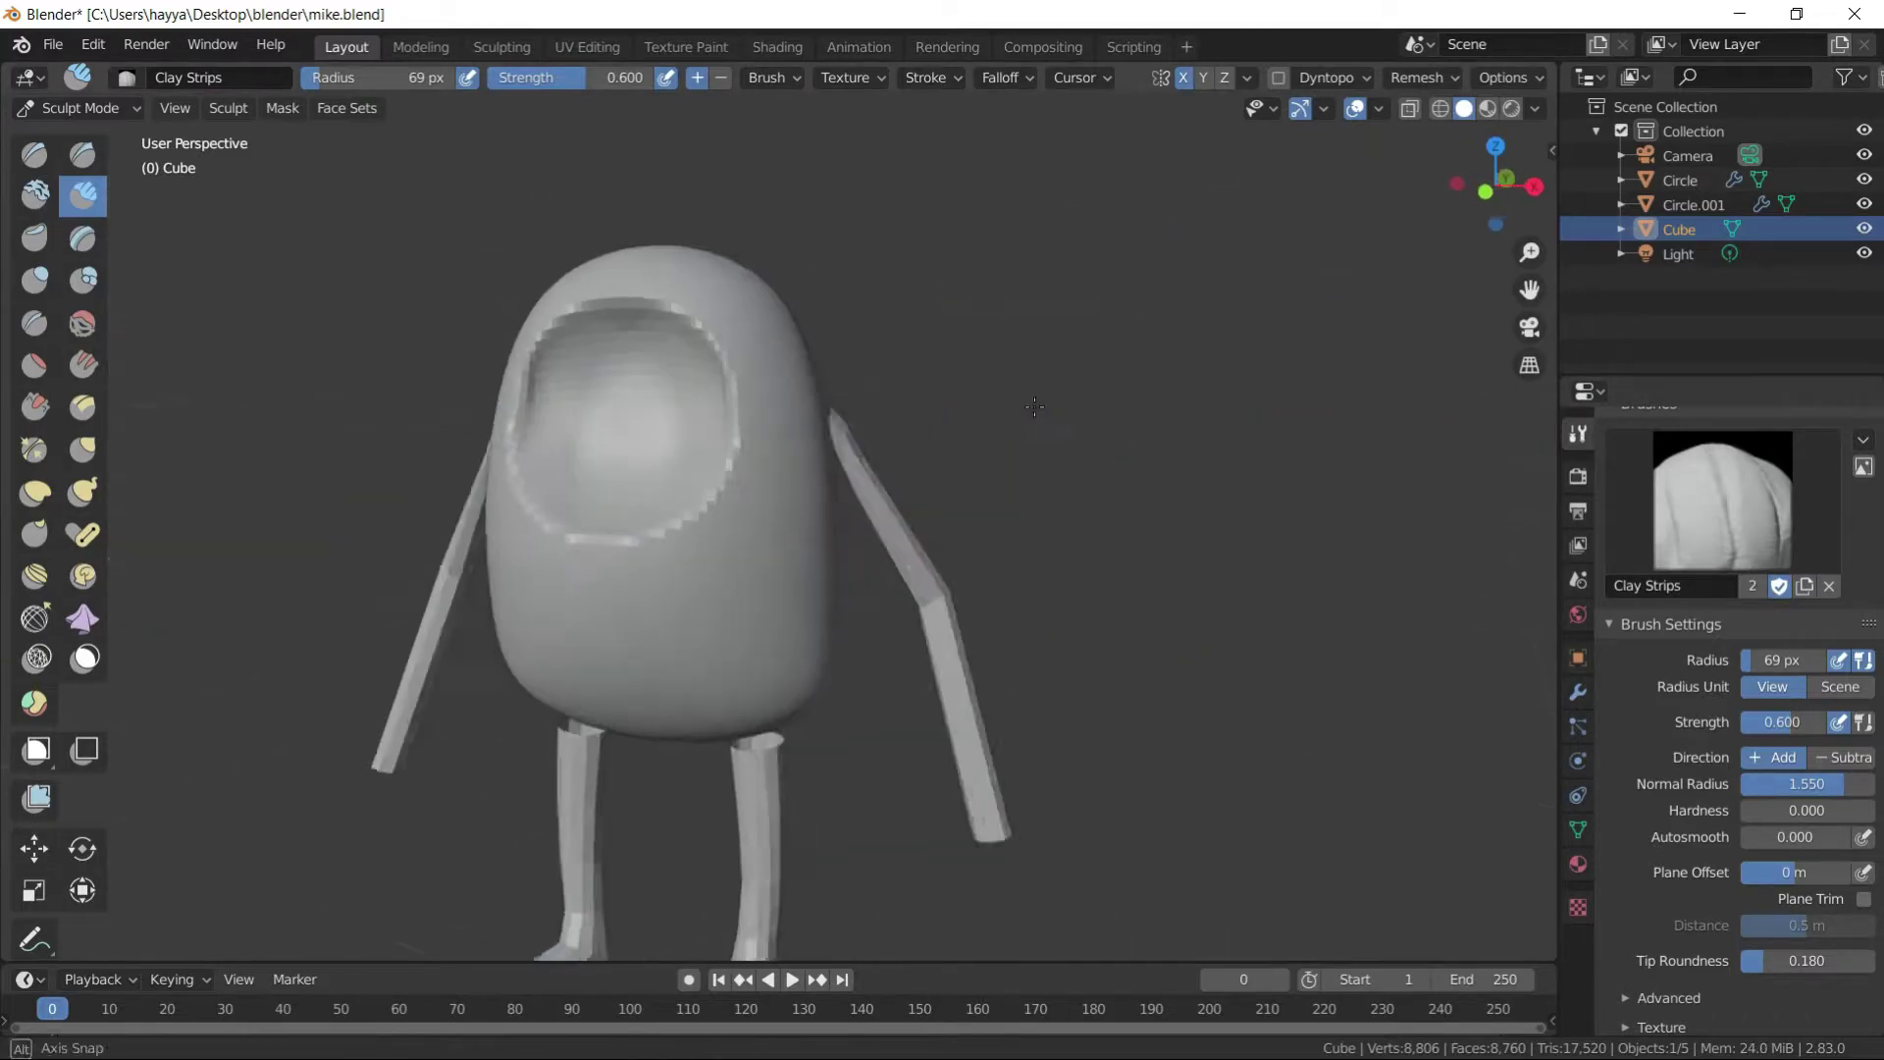
{"action": "key", "text": "ctrl+Tab"}
{"action": "key", "text": "shift+a"}
- Add a UV sphere eyeball, rotate it 90° on X, scale it down and place it in the socket
{"action": "left_click", "coordinate": [785, 324]}
{"action": "key", "text": "ctrl+z"}
{"action": "key", "text": "shift+a"}
{"action": "left_click", "coordinate": [1025, 492]}
{"action": "key", "text": "r"}
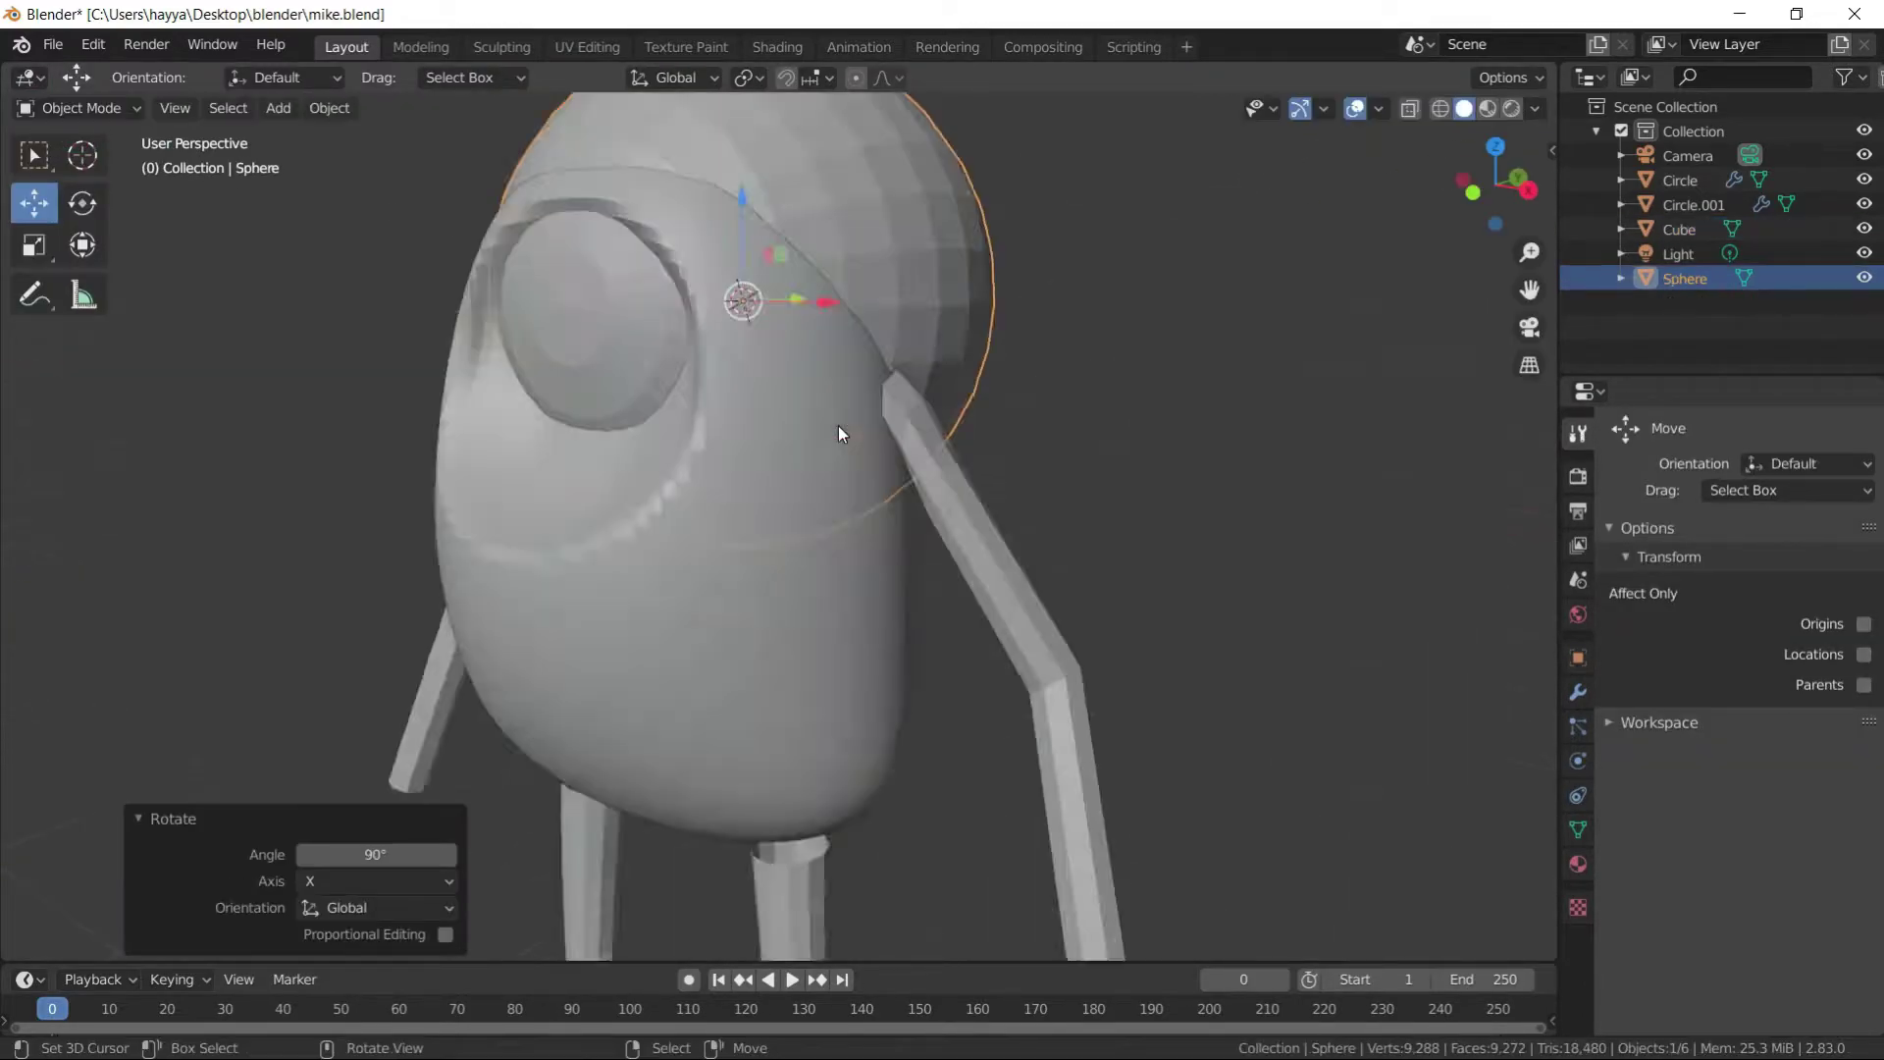
{"action": "key", "text": "s"}
{"action": "key", "text": "KP_3"}
{"action": "key", "text": "KP_1"}
{"action": "middle_click_drag", "start_coordinate": [973, 388], "coordinate": [987, 392]}
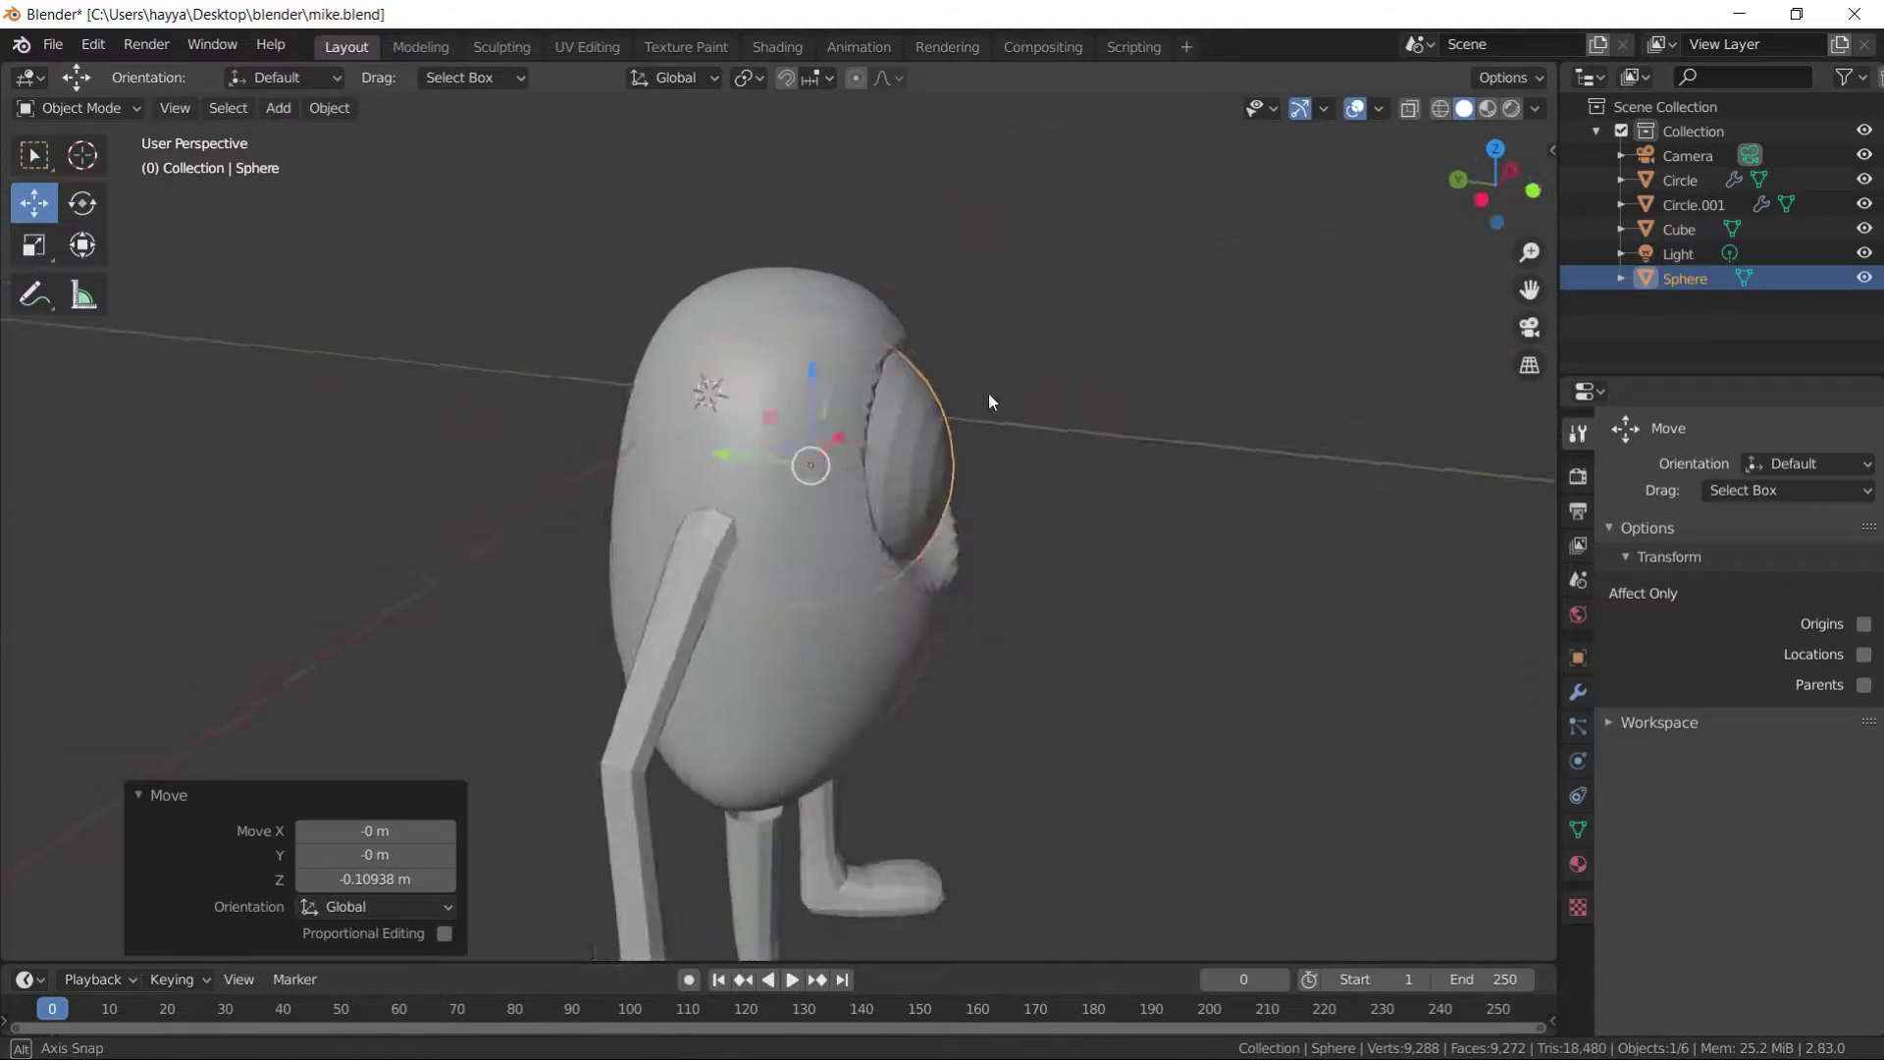
{"action": "key", "text": "KP_3"}
- Check the eyeball's fit inside the body using see-through wireframe view
{"action": "left_click", "coordinate": [618, 517]}
{"action": "mouse_move", "coordinate": [618, 516]}
{"action": "middle_mouse_down"}
{"action": "mouse_move", "coordinate": [677, 340]}
{"action": "mouse_move", "coordinate": [883, 294]}
{"action": "middle_mouse_up"}
{"action": "key", "text": "shift+z"}
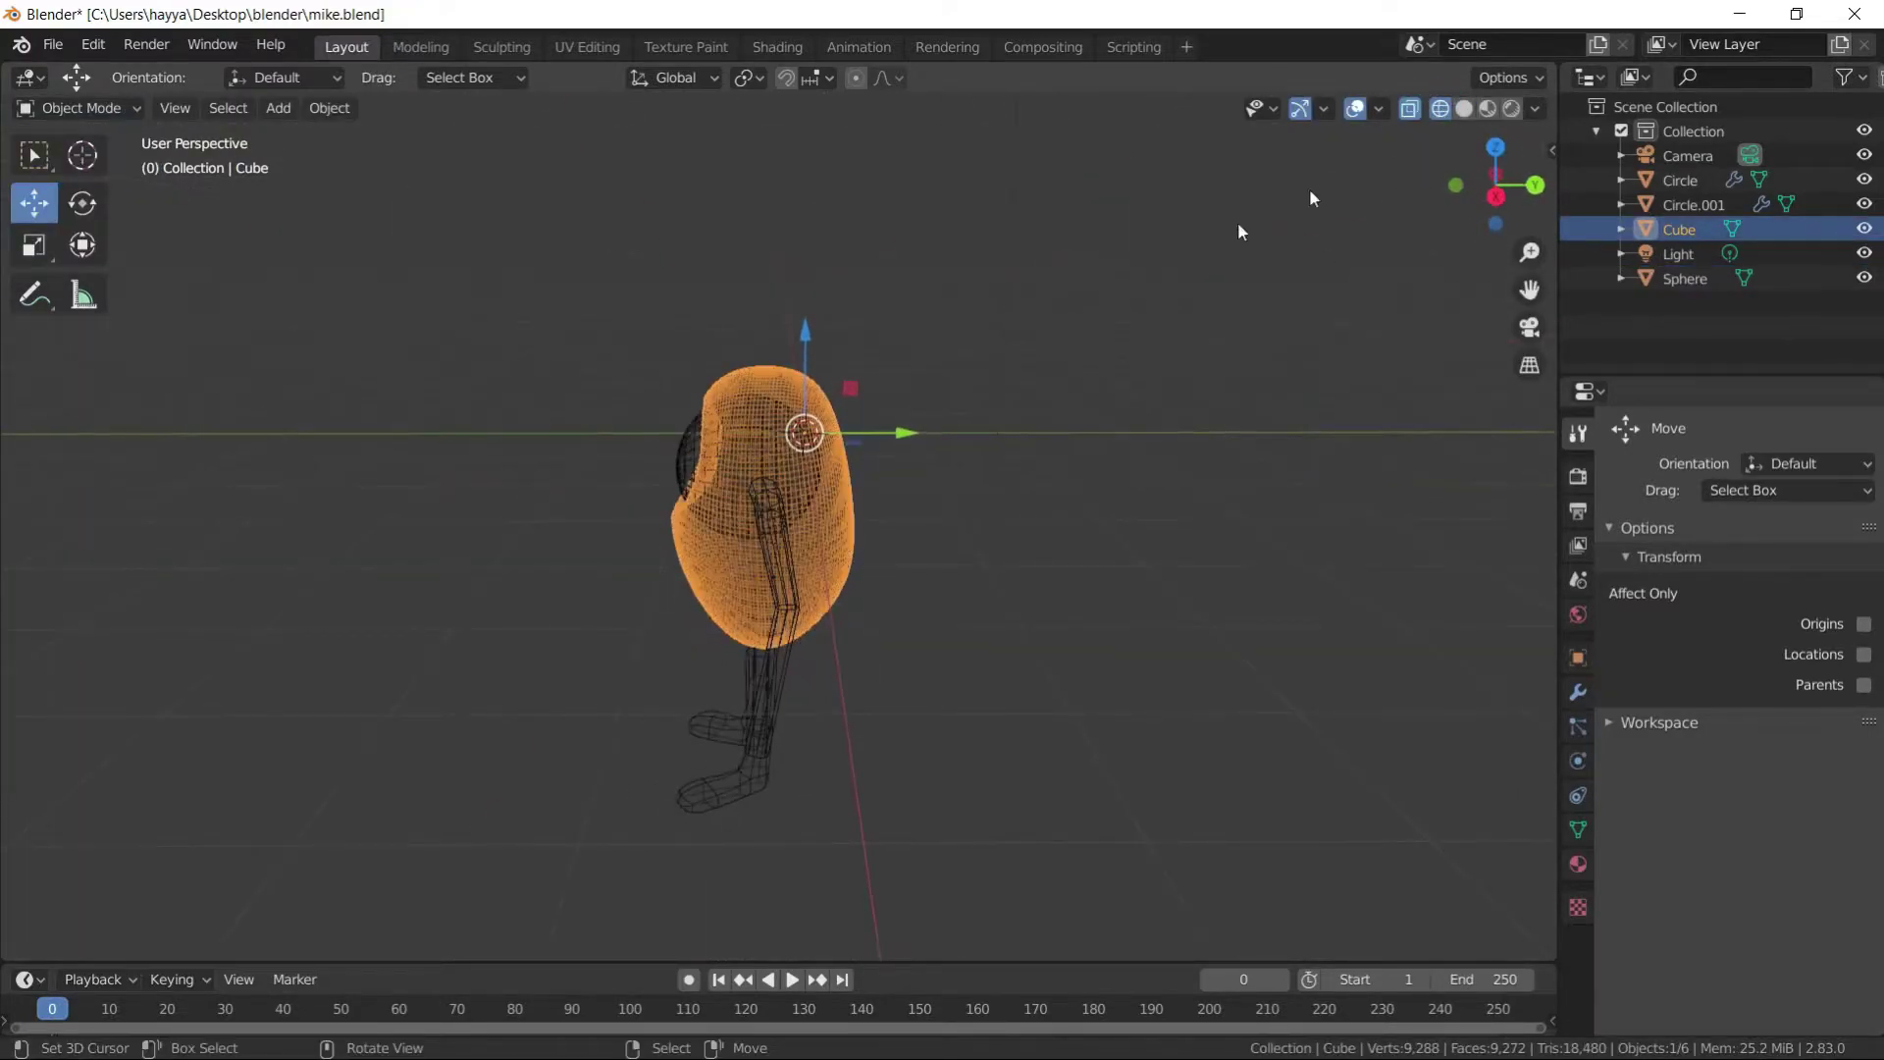
{"action": "left_click", "coordinate": [1464, 108]}
{"action": "left_click", "coordinate": [1464, 107]}
{"action": "left_click", "coordinate": [644, 369]}
{"action": "left_click", "coordinate": [544, 348]}
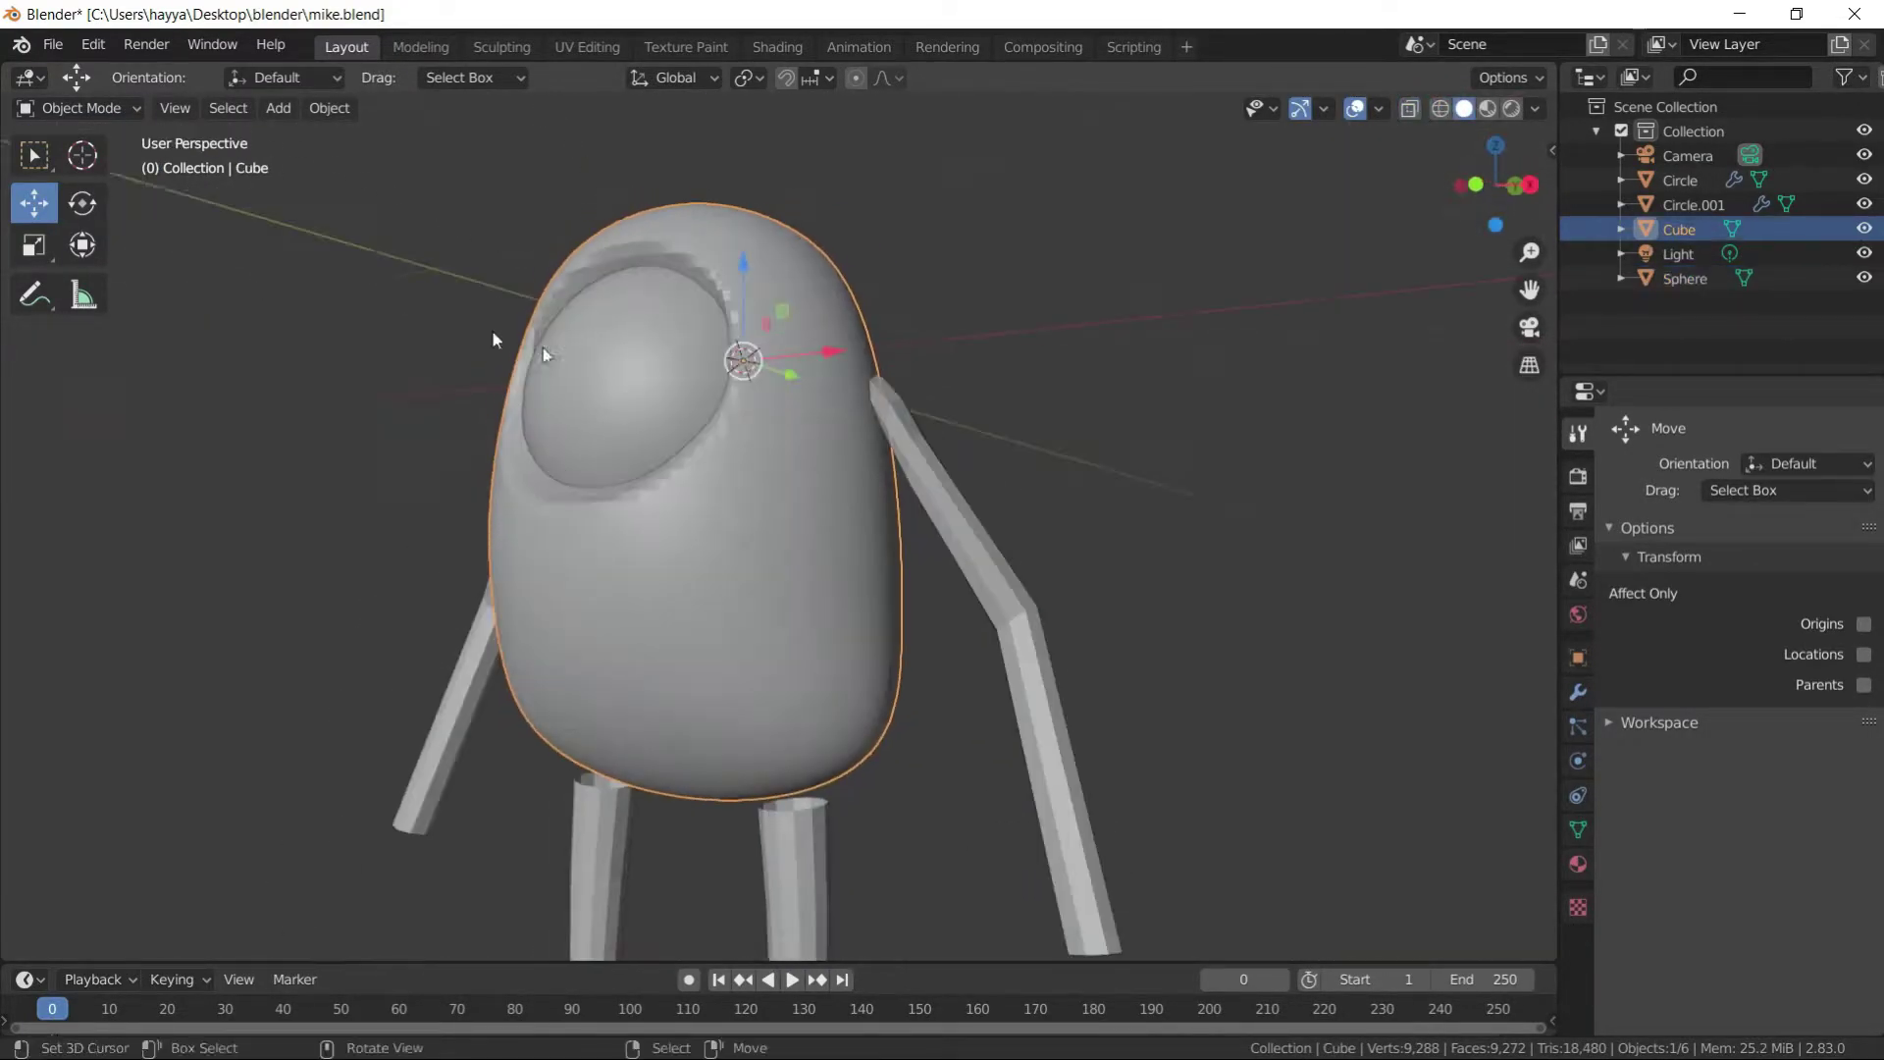
- Grab-sculpt the body's rim around the eyeball
{"action": "key", "text": "ctrl+tab"}
{"action": "left_click", "coordinate": [82, 449]}
{"action": "mouse_move", "coordinate": [294, 491]}
{"action": "middle_mouse_down"}
{"action": "mouse_move", "coordinate": [558, 477]}
{"action": "mouse_move", "coordinate": [570, 514]}
{"action": "middle_mouse_up"}
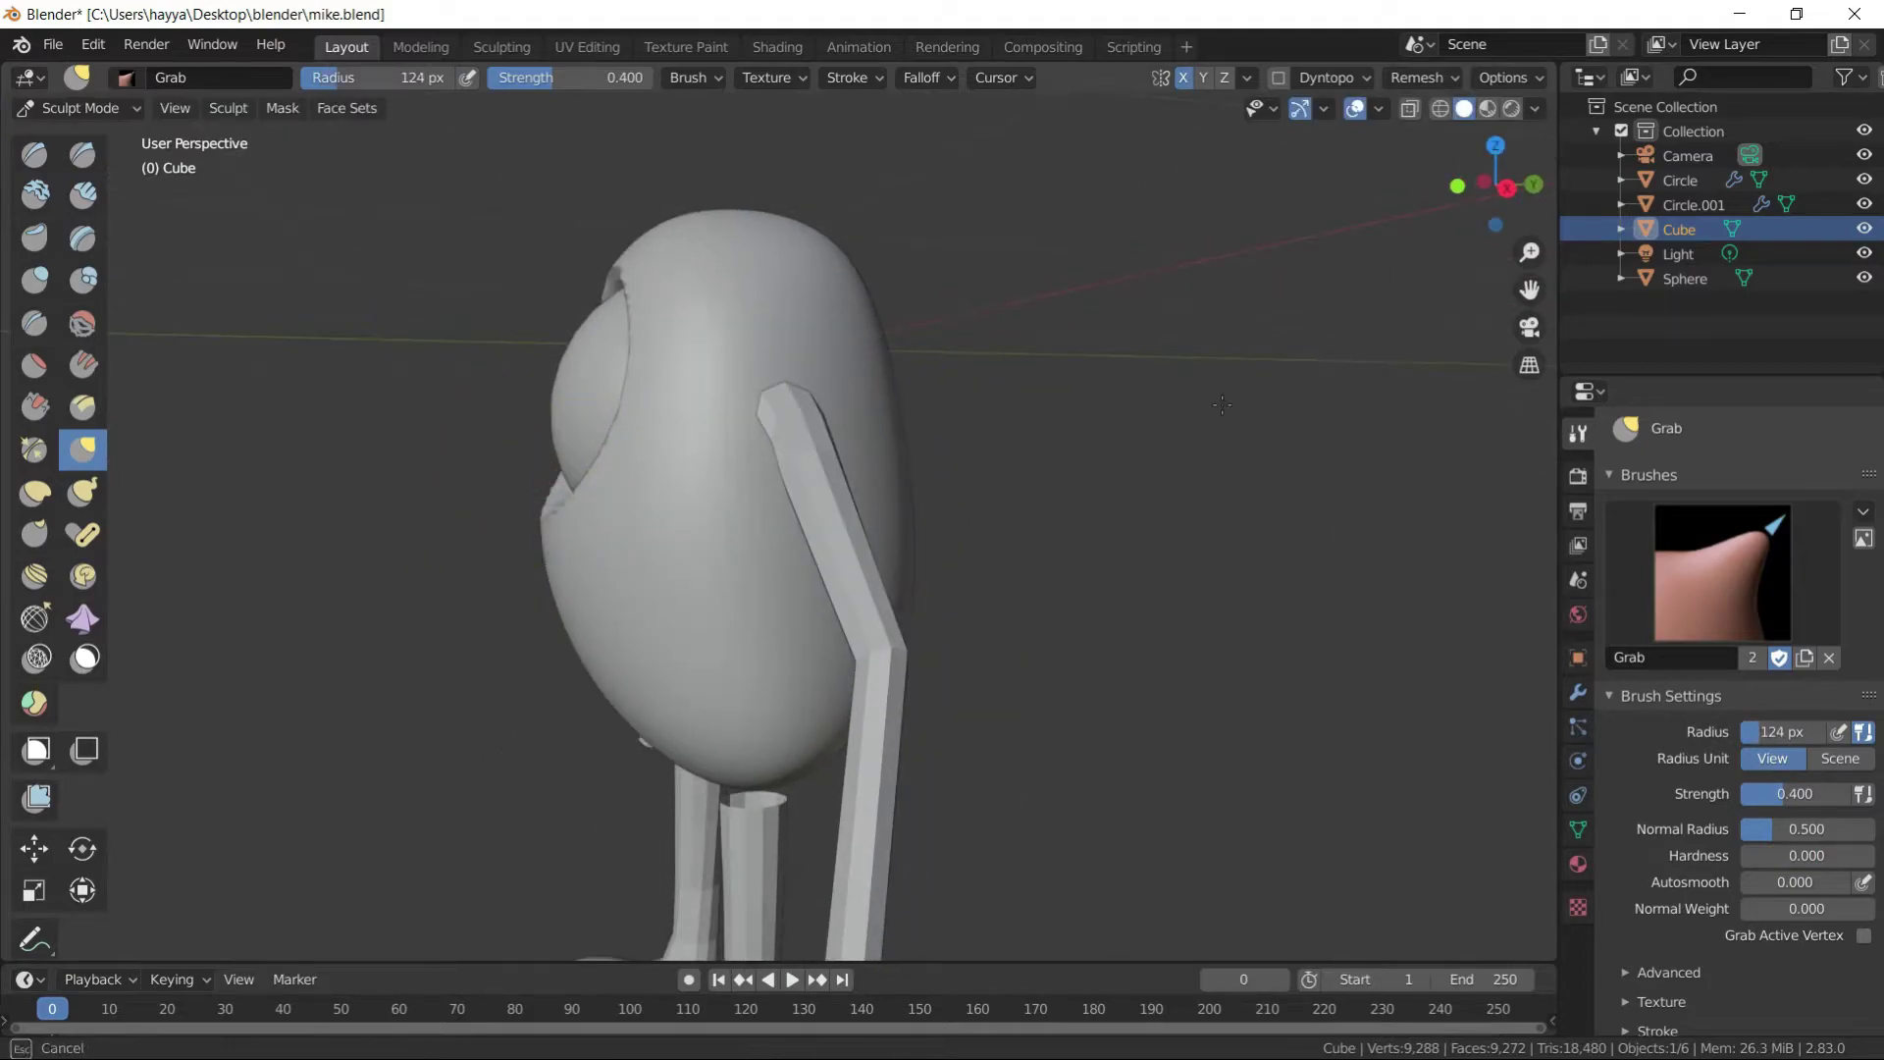
{"action": "mouse_move", "coordinate": [1222, 405]}
{"action": "middle_mouse_down"}
{"action": "mouse_move", "coordinate": [525, 592]}
{"action": "mouse_move", "coordinate": [841, 378]}
{"action": "mouse_move", "coordinate": [662, 274]}
{"action": "mouse_move", "coordinate": [827, 268]}
{"action": "mouse_move", "coordinate": [734, 422]}
{"action": "mouse_move", "coordinate": [538, 334]}
{"action": "middle_mouse_up"}
{"action": "left_click", "coordinate": [1578, 692]}
{"action": "left_click", "coordinate": [86, 137]}
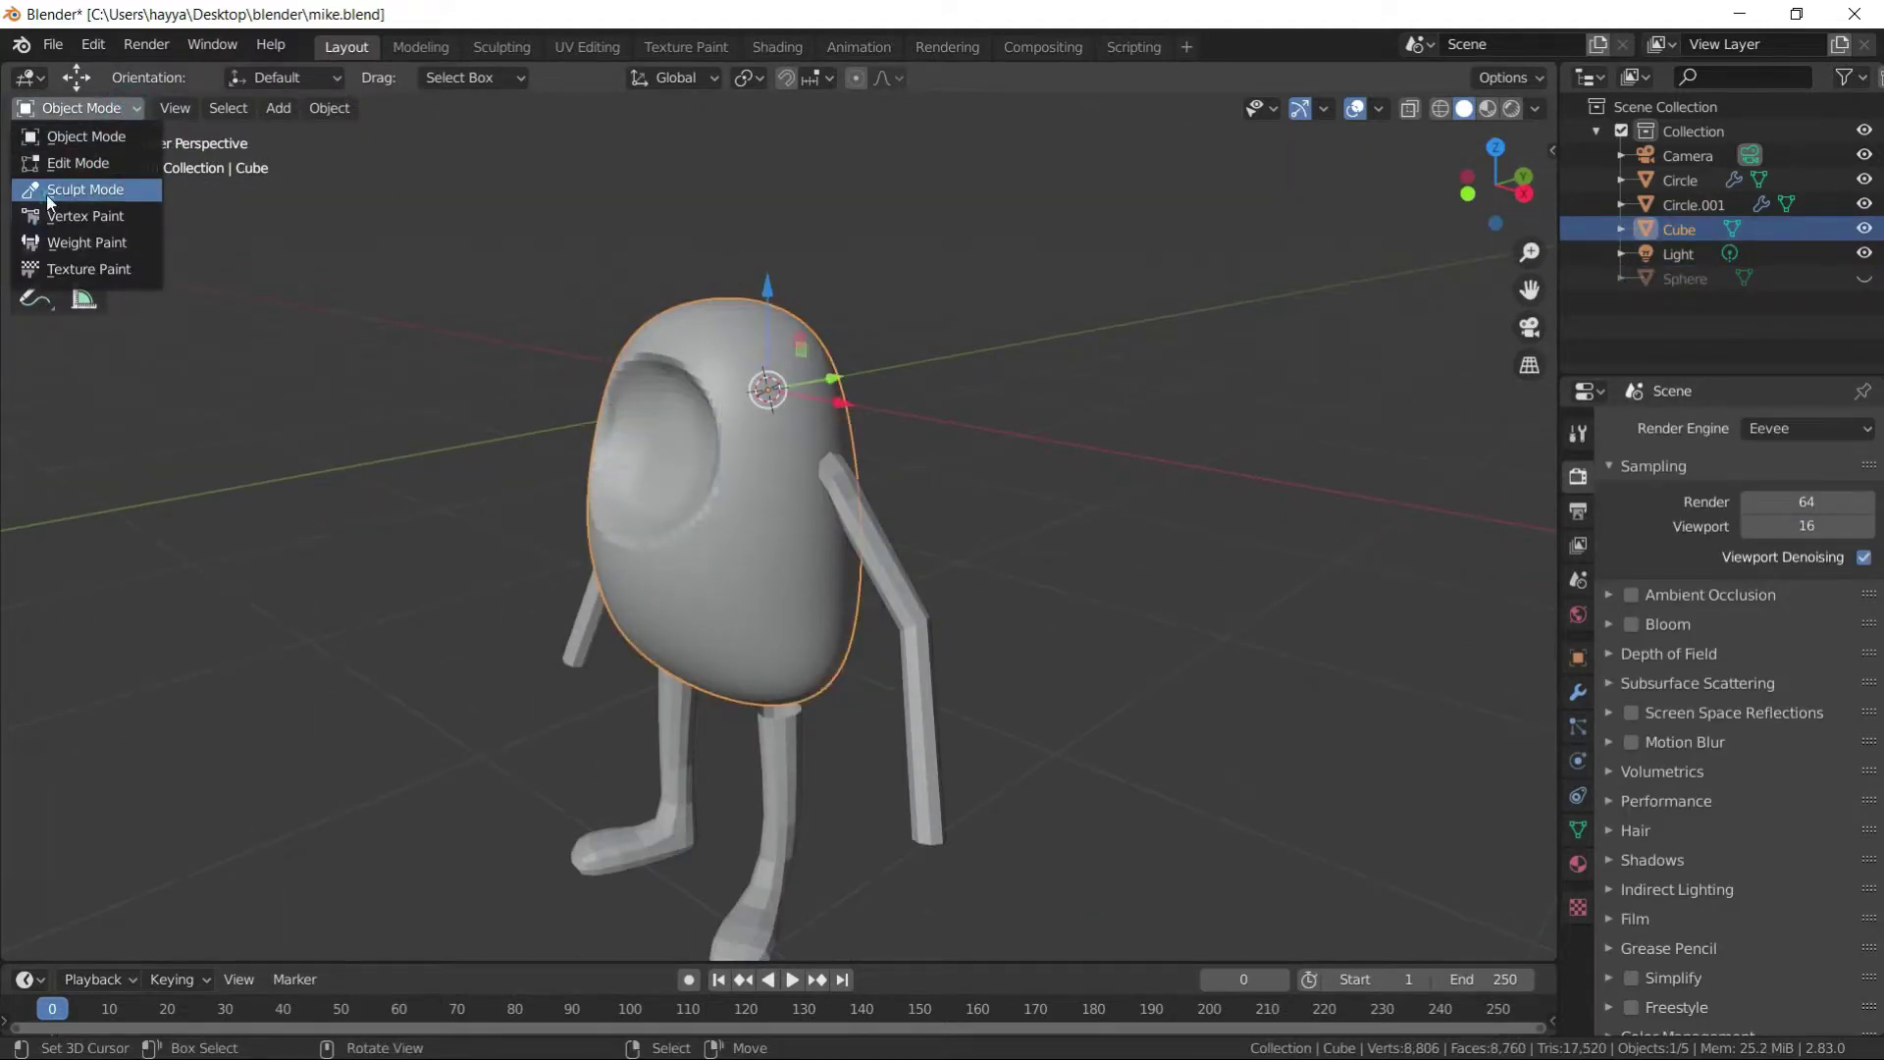
{"action": "left_click", "coordinate": [86, 189]}
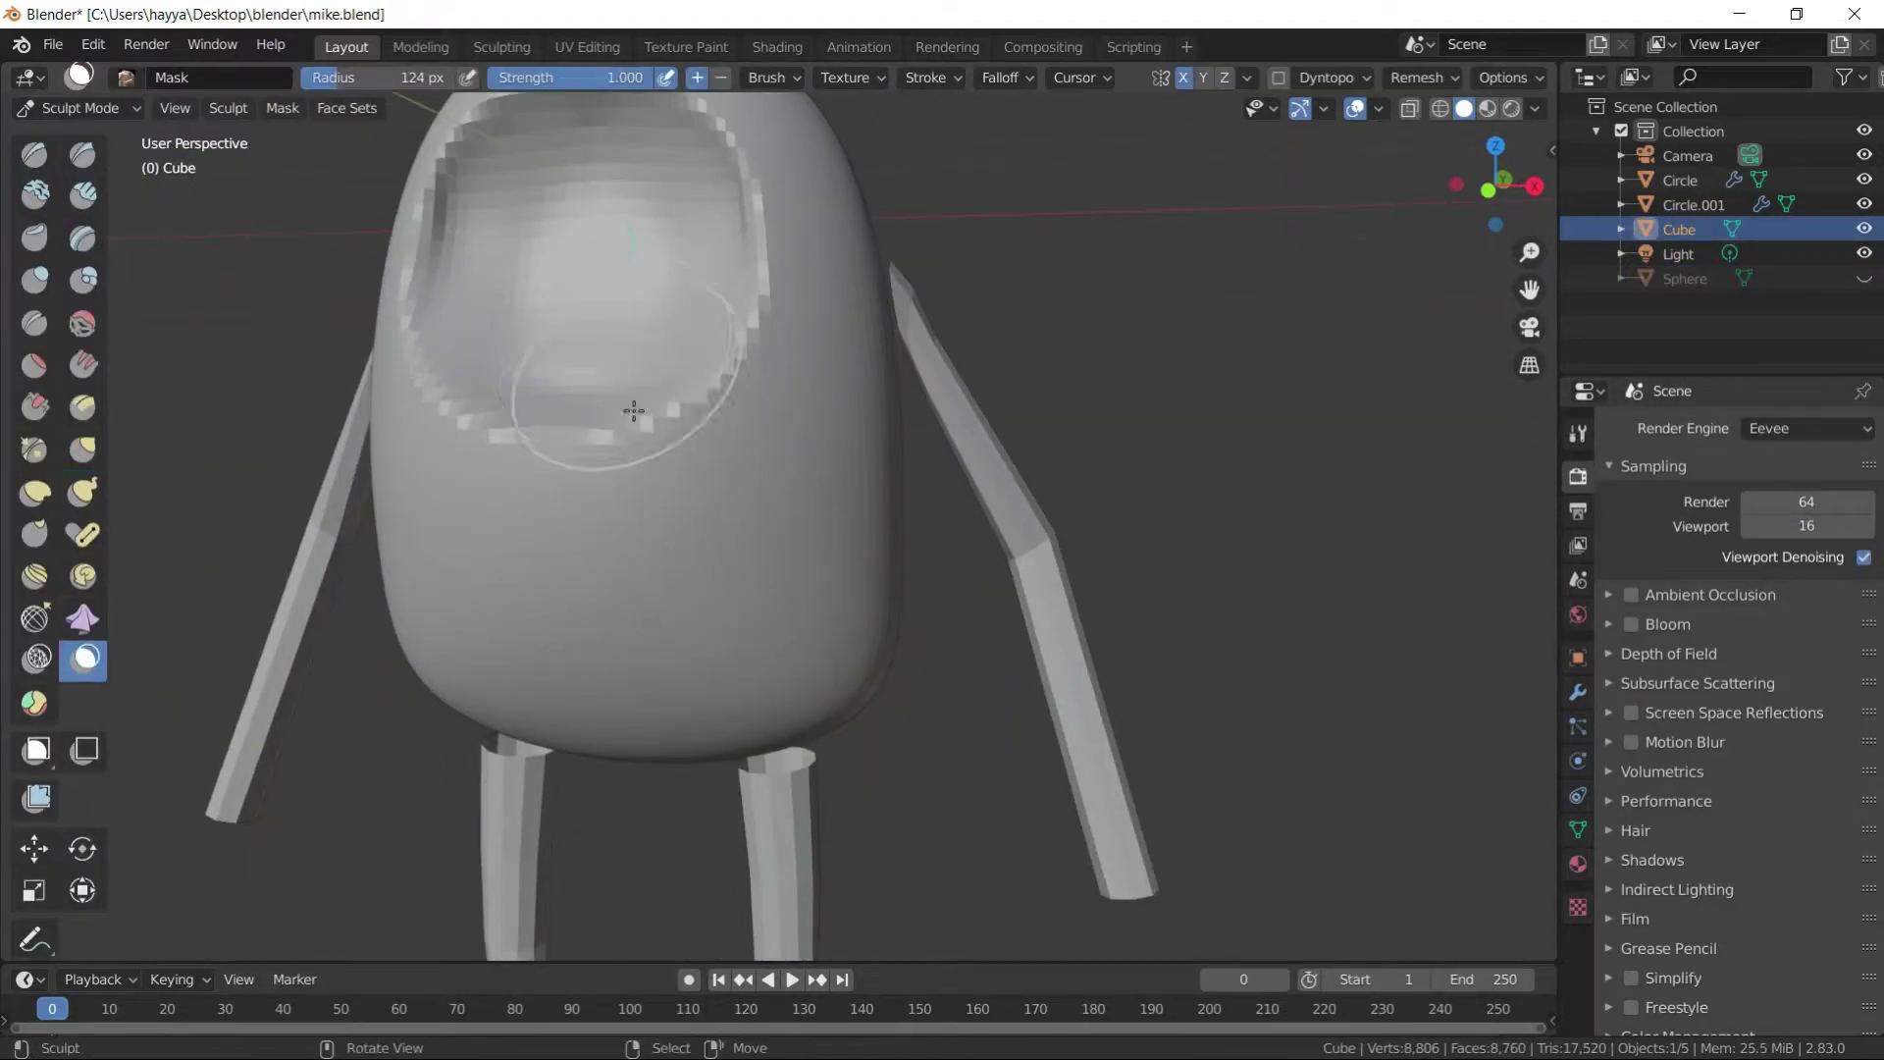
{"action": "key", "text": "g"}
{"action": "scroll", "coordinate": [749, 484], "scroll_direction": "down", "scroll_amount": 5}
{"action": "mouse_move", "coordinate": [749, 484]}
{"action": "middle_mouse_down"}
{"action": "mouse_move", "coordinate": [757, 421]}
{"action": "mouse_move", "coordinate": [732, 716]}
{"action": "middle_mouse_up"}
- Push the body surface further so the socket fits snugly against the eyeball sphere
{"action": "key", "text": "ctrl+Tab"}
{"action": "left_click", "coordinate": [695, 403]}
{"action": "left_click", "coordinate": [126, 190]}
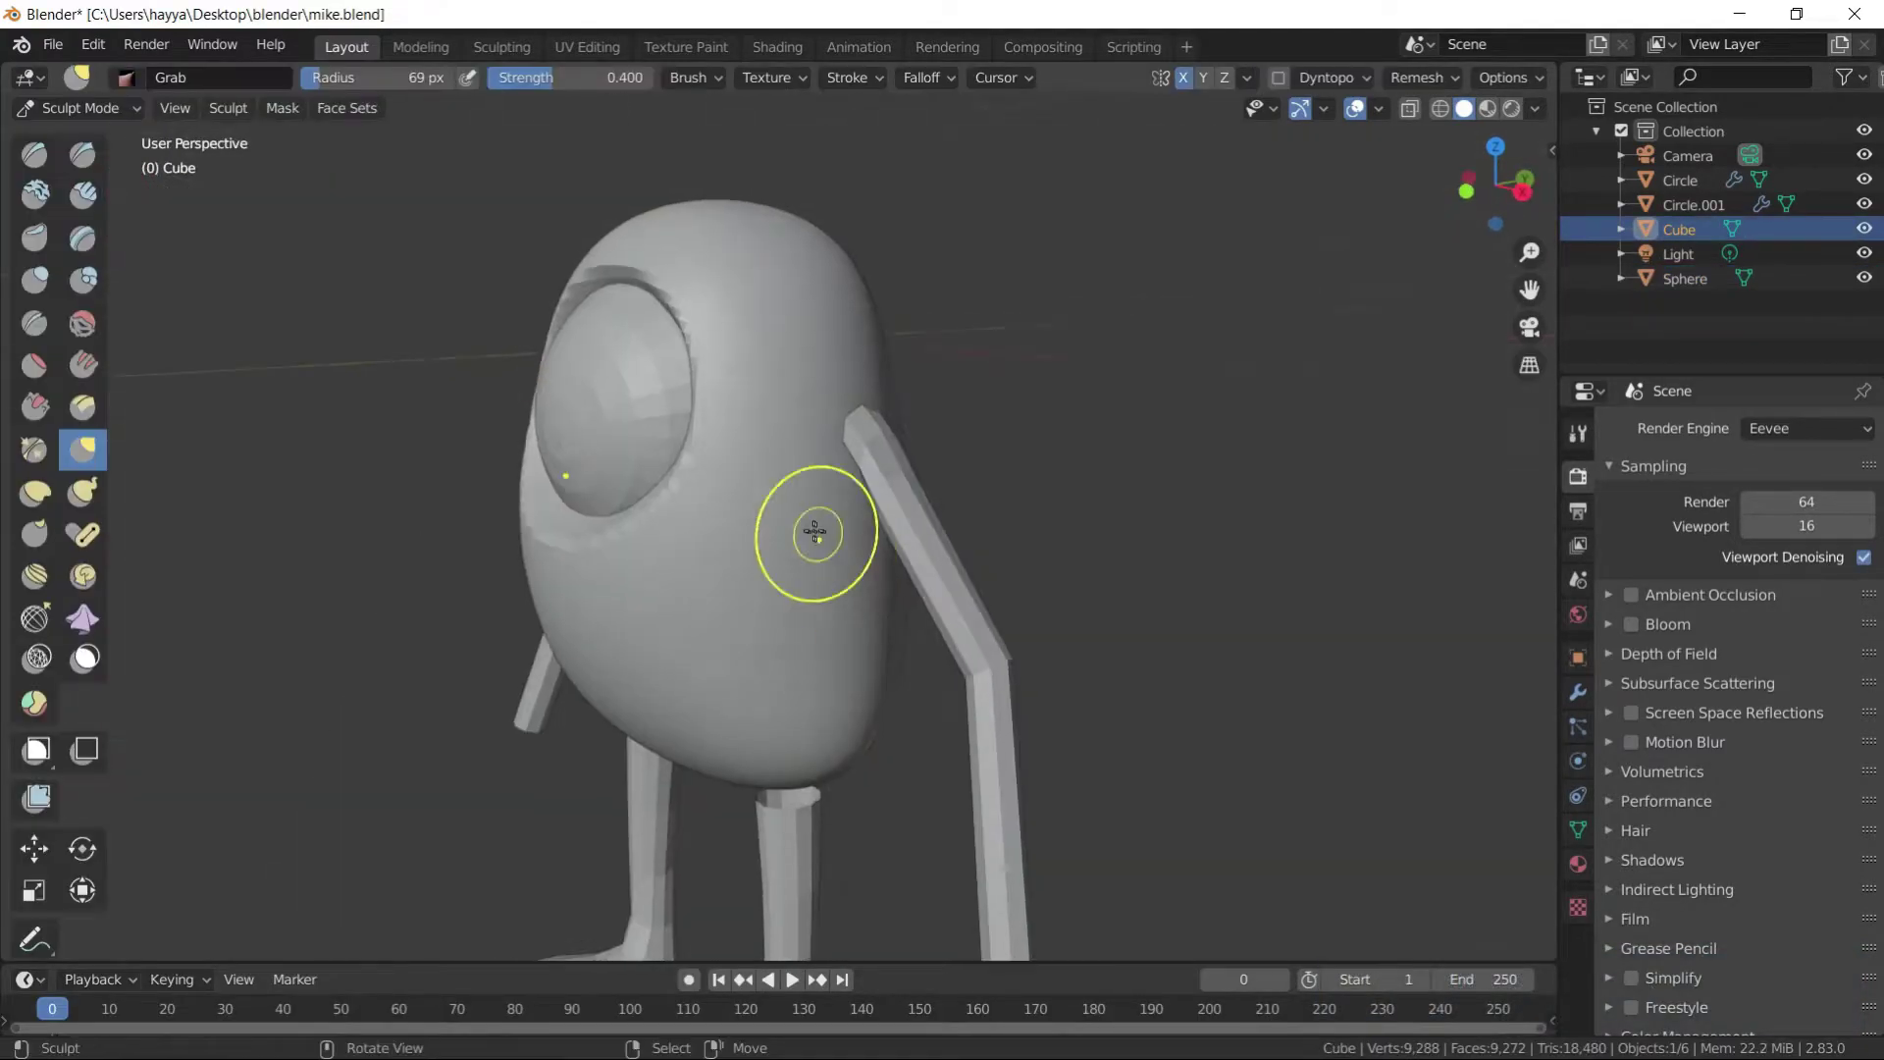
{"action": "mouse_move", "coordinate": [820, 538]}
{"action": "middle_mouse_down"}
{"action": "mouse_move", "coordinate": [768, 604]}
{"action": "mouse_move", "coordinate": [804, 452]}
{"action": "mouse_move", "coordinate": [813, 466]}
{"action": "middle_mouse_up"}
{"action": "key", "text": "ctrl+Tab"}
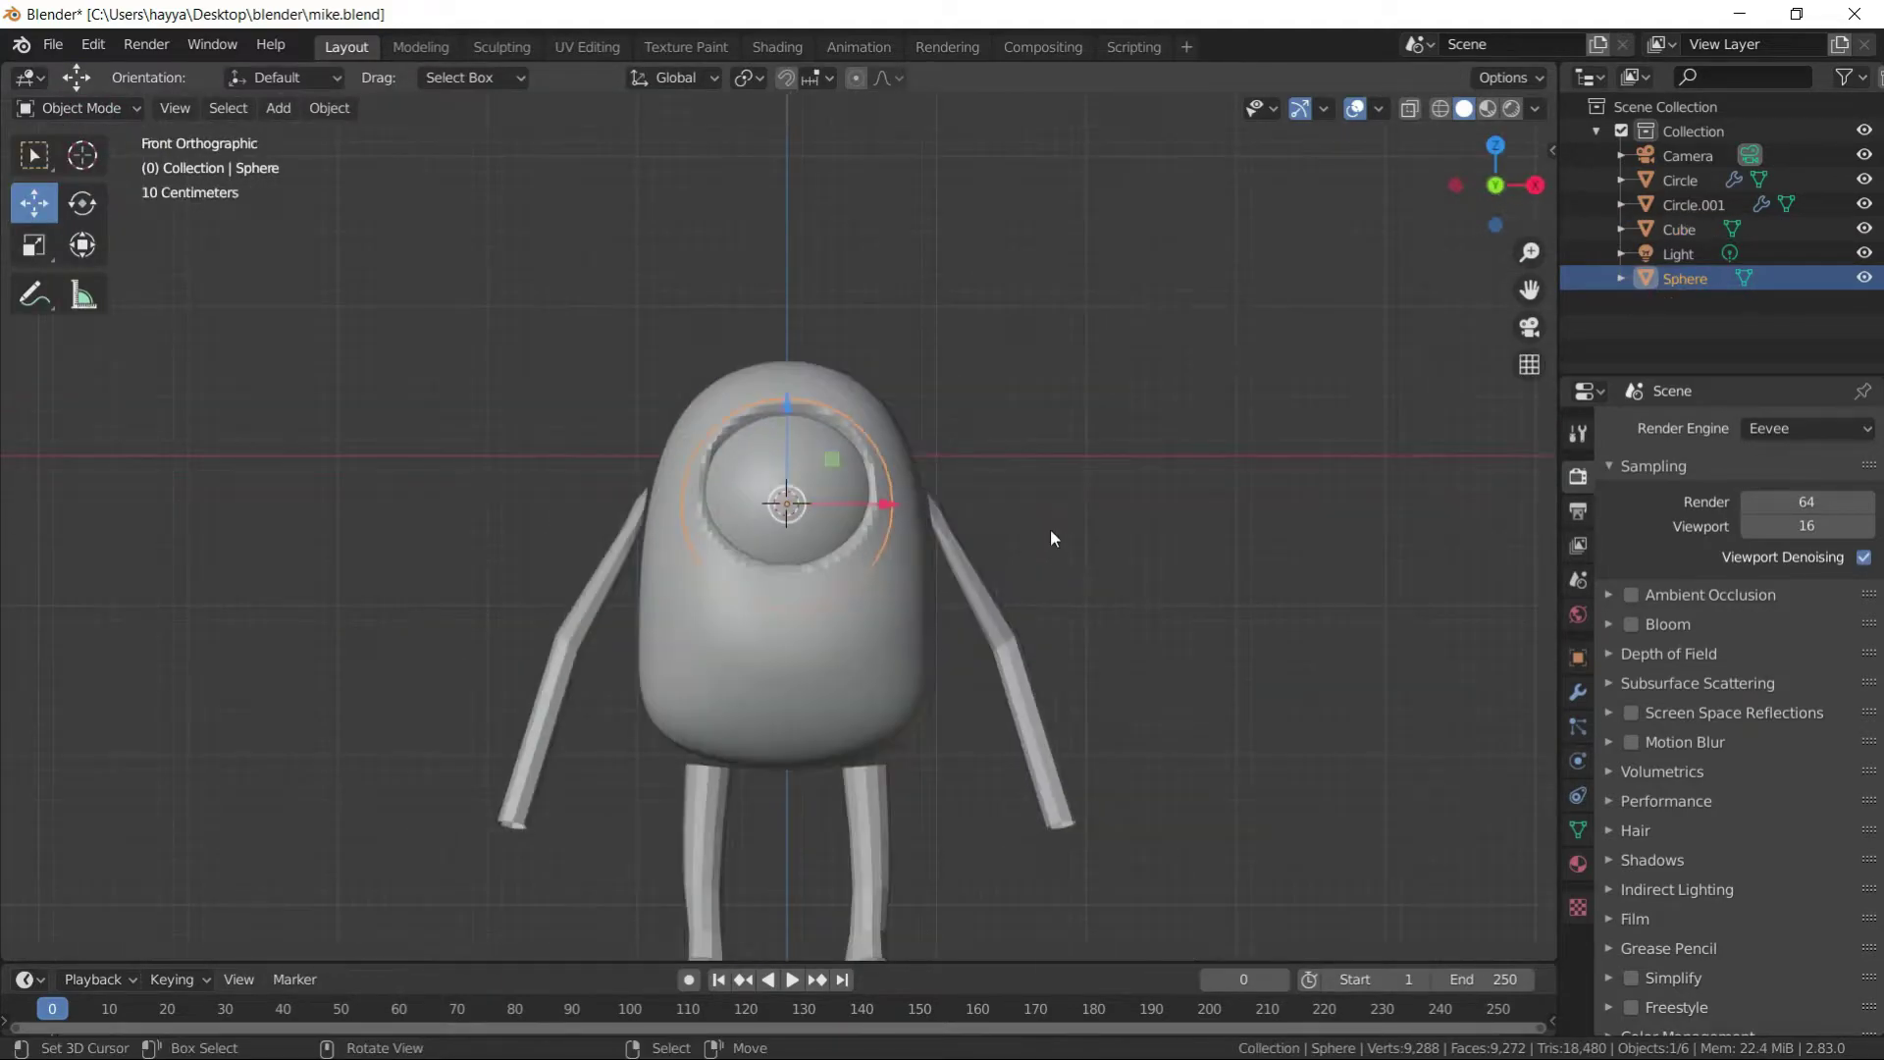
- Touch up the sculpted body near the eye once more
{"action": "left_click", "coordinate": [80, 108]}
{"action": "left_click", "coordinate": [86, 190]}
{"action": "mouse_move", "coordinate": [893, 731]}
{"action": "middle_mouse_down", "text": "shift"}
{"action": "mouse_move", "coordinate": [835, 633]}
{"action": "mouse_move", "coordinate": [930, 615]}
{"action": "mouse_move", "coordinate": [710, 766]}
{"action": "mouse_move", "coordinate": [821, 562]}
{"action": "mouse_move", "coordinate": [757, 514]}
{"action": "middle_mouse_up", "text": "shift"}
{"action": "scroll", "coordinate": [930, 614], "scroll_direction": "up", "scroll_amount": 3}
{"action": "scroll", "coordinate": [710, 767], "scroll_direction": "down", "scroll_amount": 3}
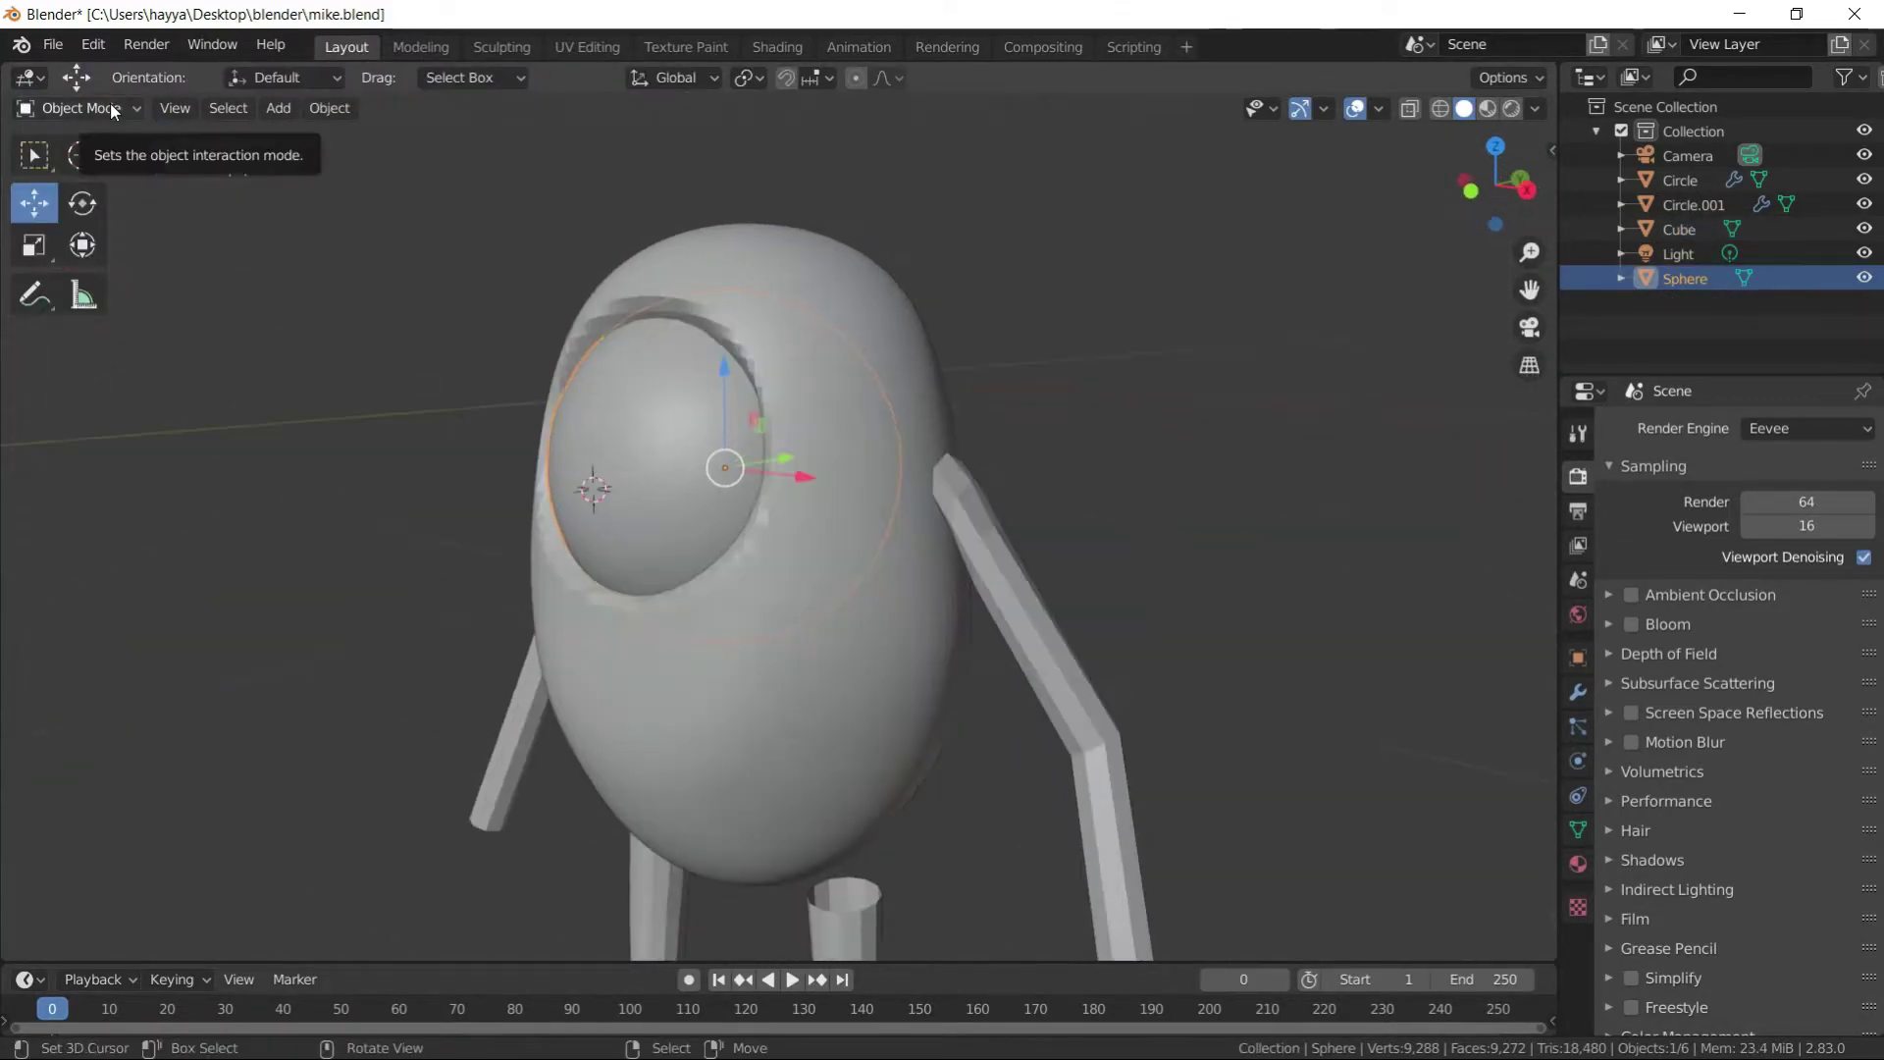
- Isolate the eyeball sphere and box-select its upper quarter in Edit Mode
{"action": "key", "text": "shift+h"}
{"action": "key", "text": "Tab"}
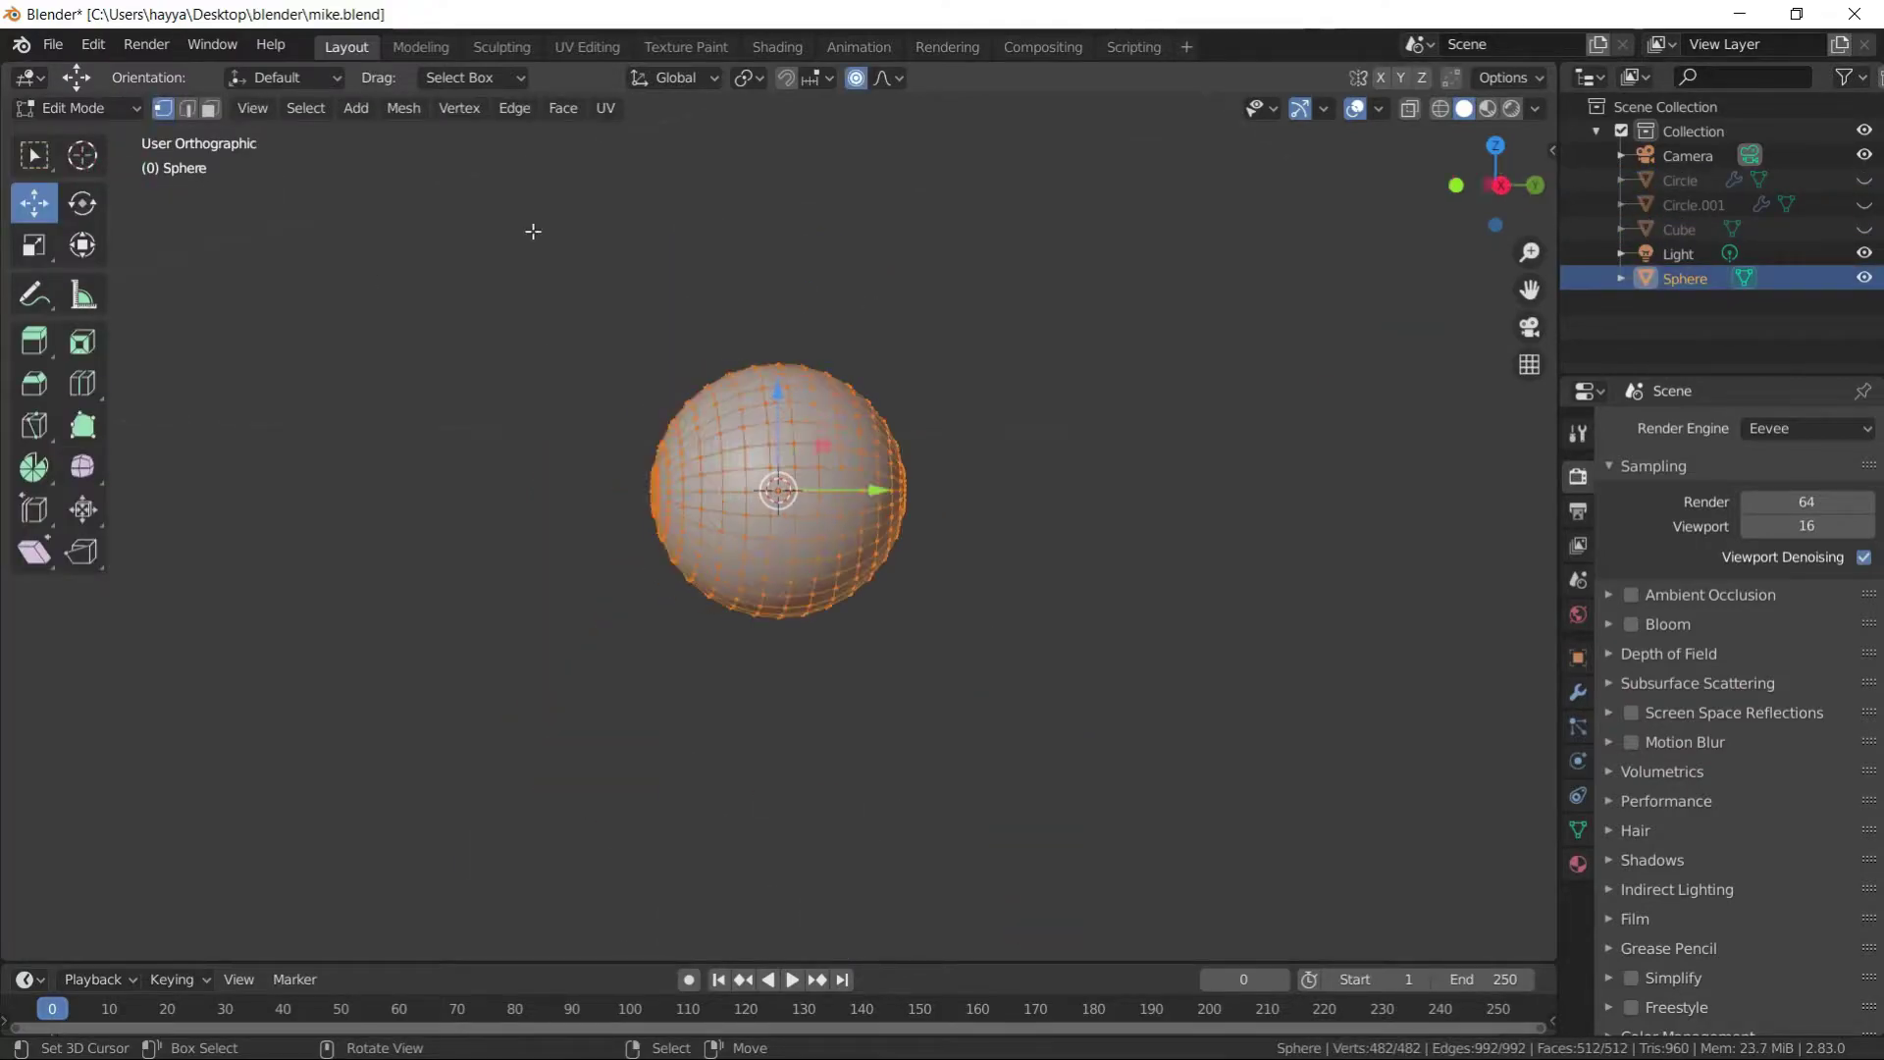
{"action": "key", "text": "KP_3"}
{"action": "left_click_drag", "start_coordinate": [481, 224], "coordinate": [790, 783]}
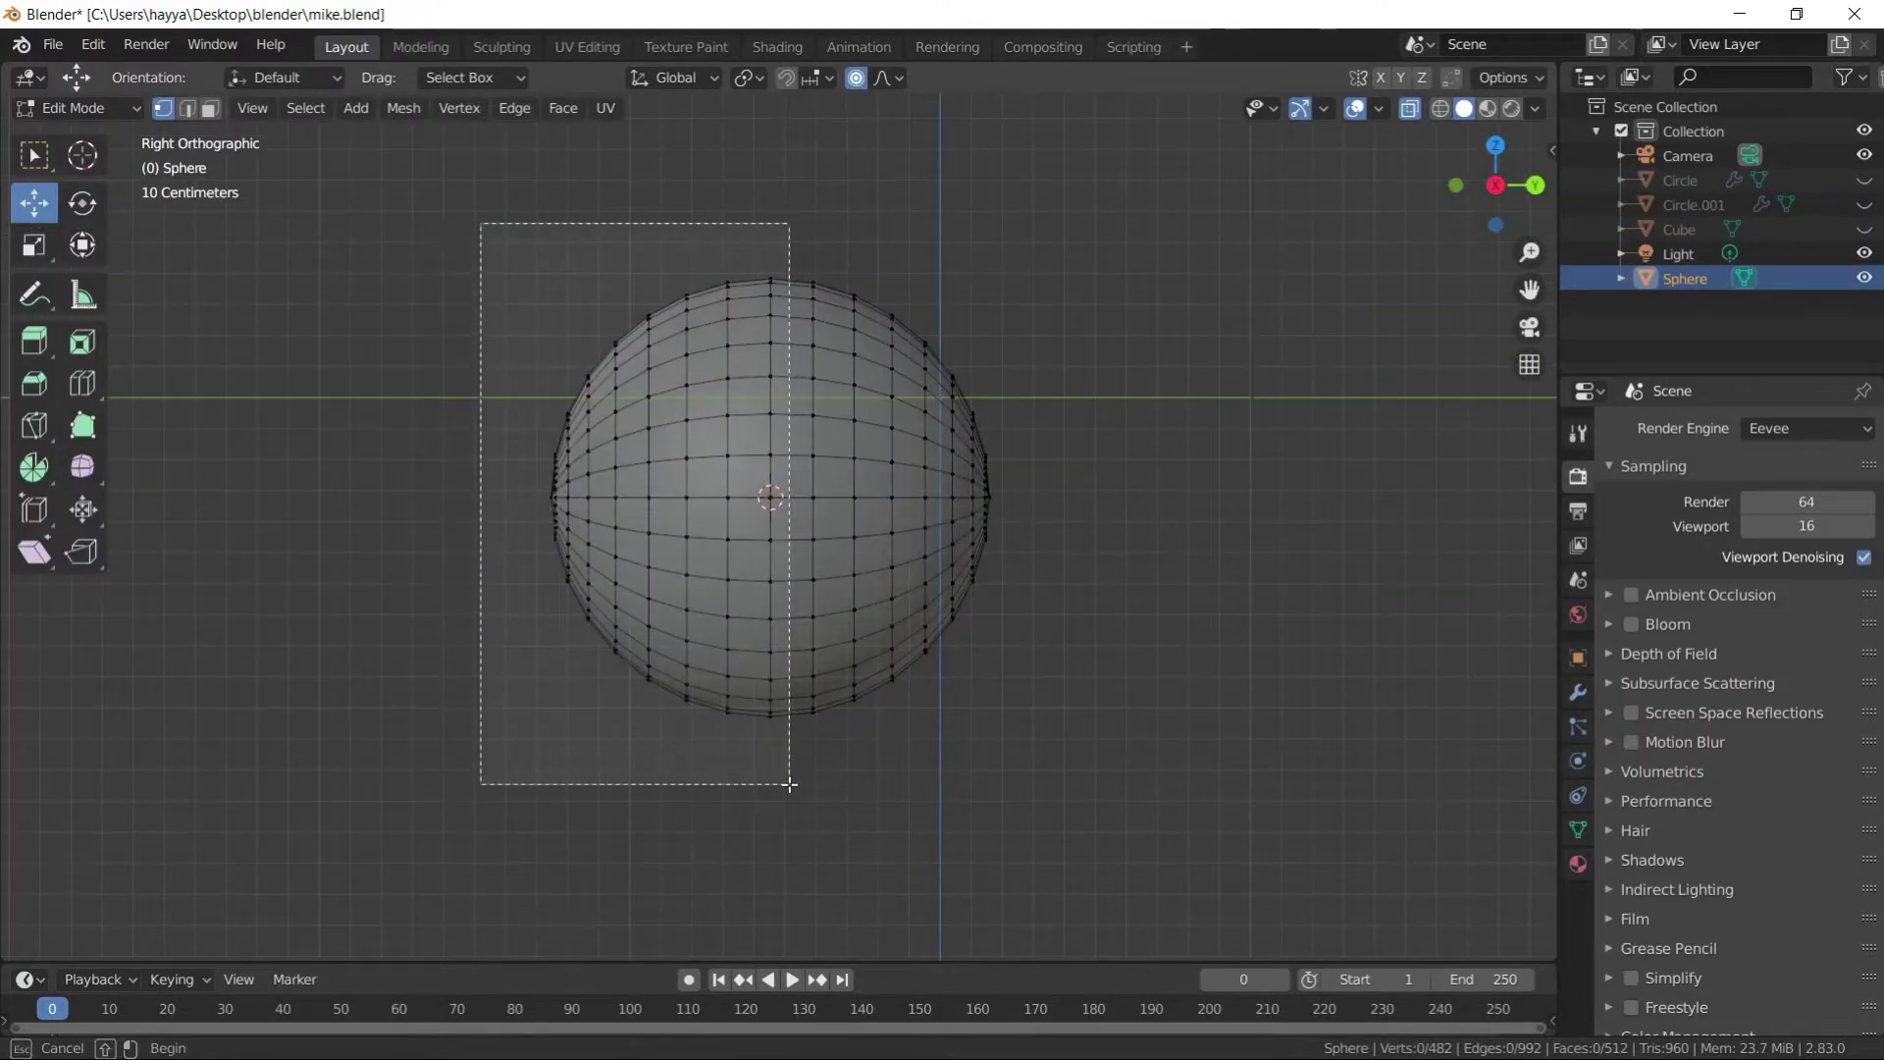
{"action": "left_click_drag", "start_coordinate": [481, 223], "coordinate": [785, 500]}
{"action": "middle_click_drag", "start_coordinate": [785, 500], "coordinate": [993, 392]}
- Duplicate the selected quarter and separate it as the eyelid object Sphere.001
{"action": "key", "text": "shift+d"}
{"action": "key", "text": "Escape"}
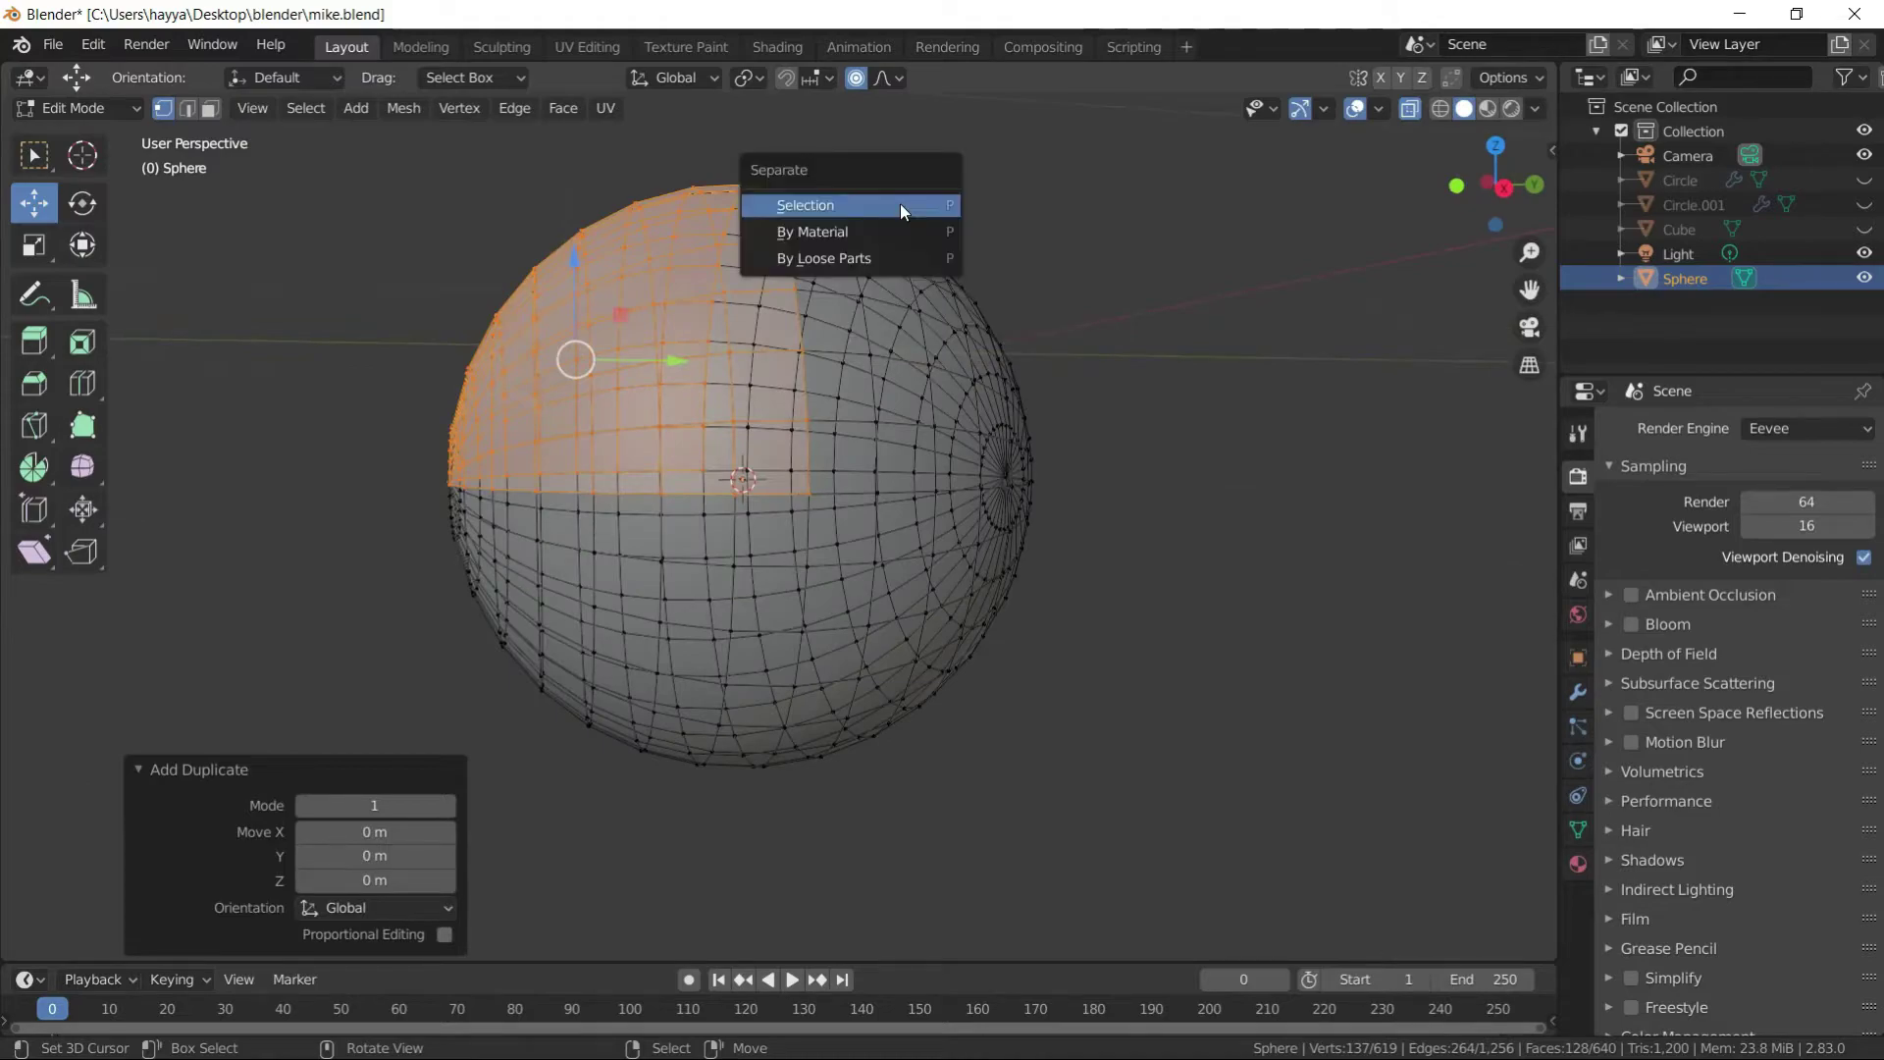
{"action": "left_click", "coordinate": [898, 203]}
{"action": "left_click", "coordinate": [79, 108]}
- Duplicate the eyelid as Sphere.002, flip it 180° on X and tilt it into place
{"action": "key", "text": "shift+d"}
{"action": "key", "text": "r"}
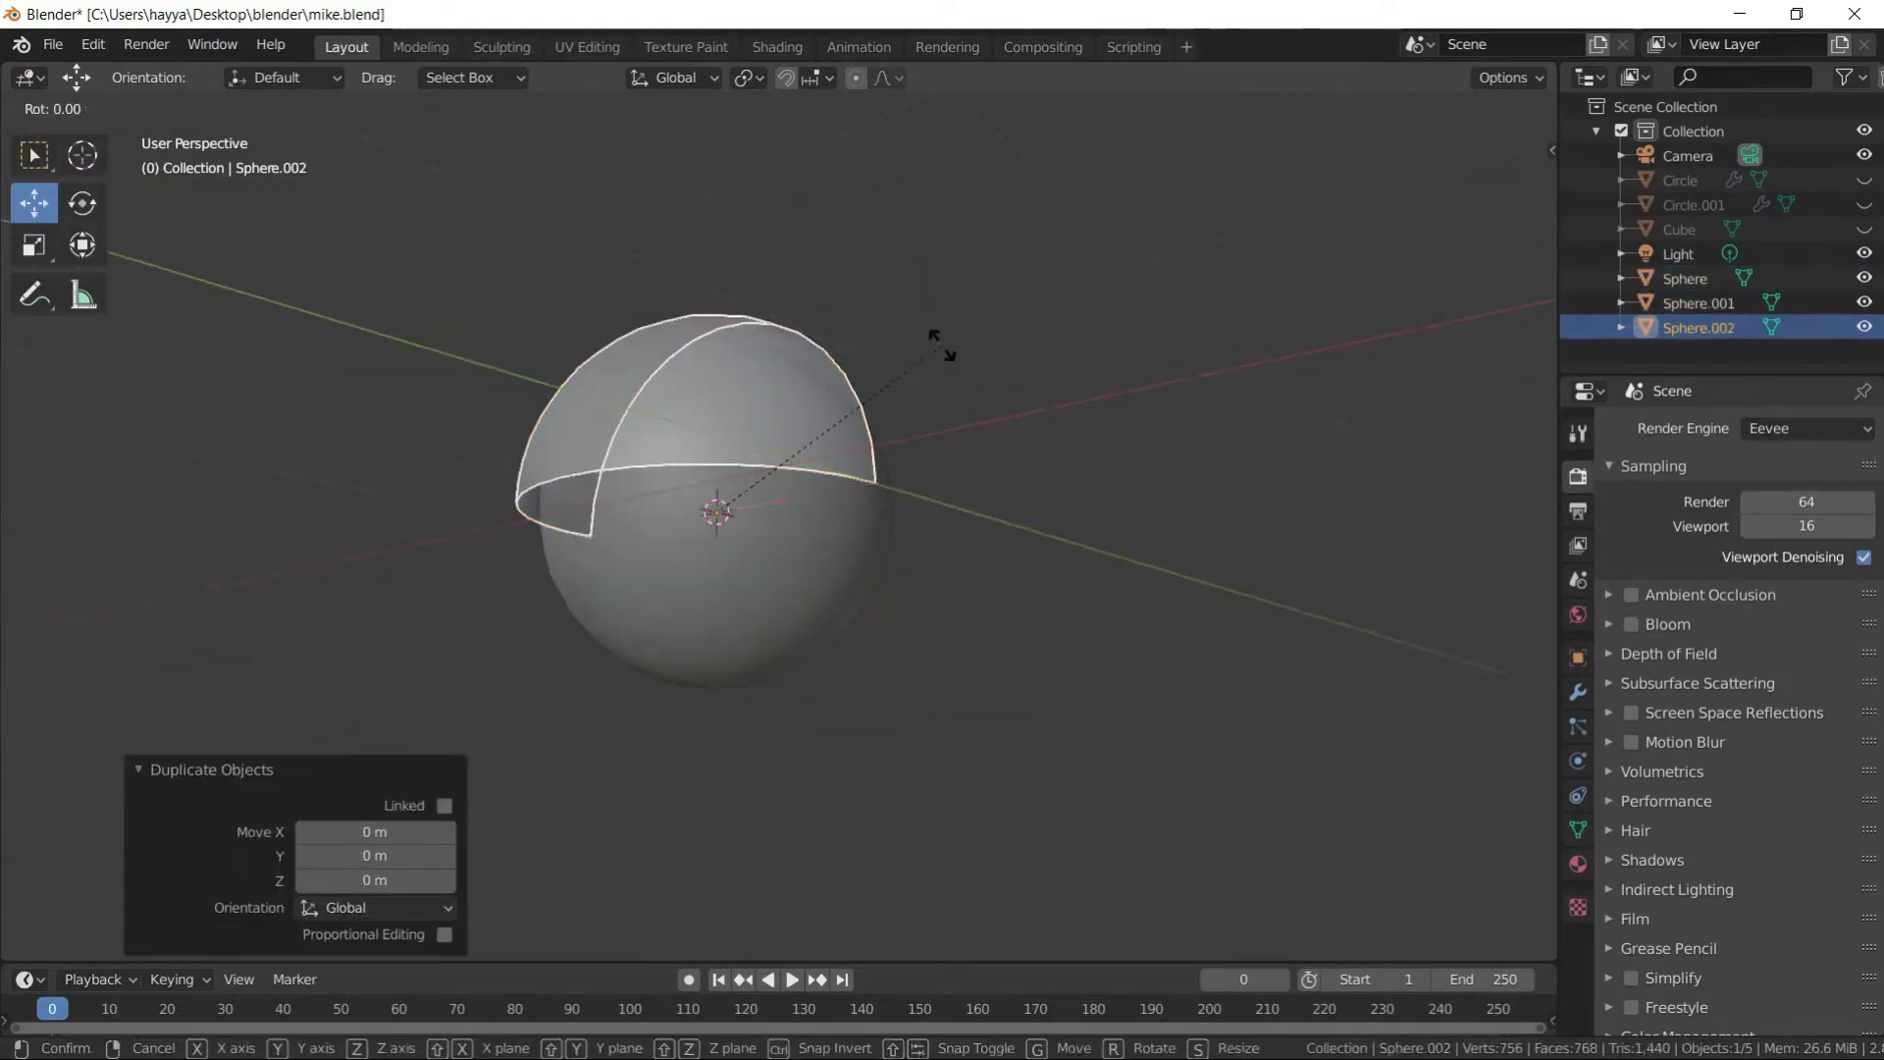
{"action": "type", "text": "180"}
{"action": "key", "text": "Return"}
{"action": "key", "text": "KP_3"}
{"action": "left_click", "coordinate": [1443, 108]}
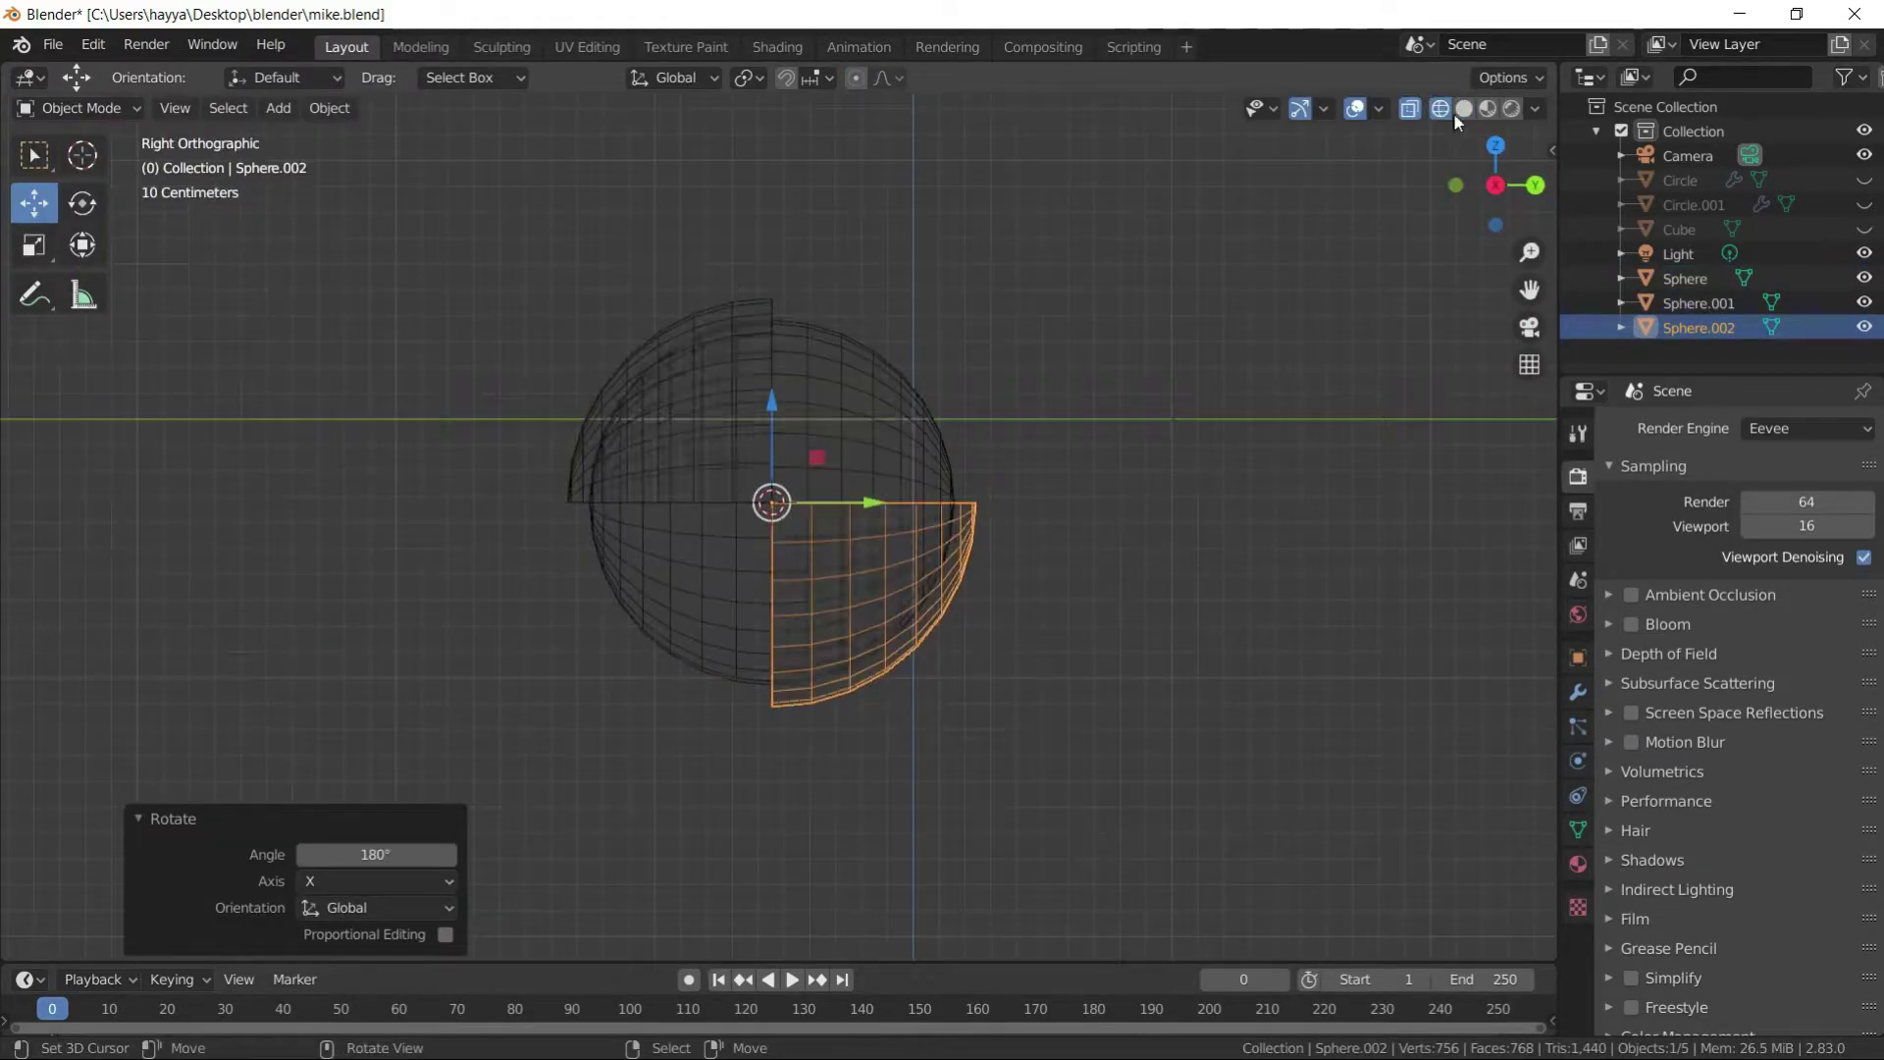
{"action": "key", "text": "r"}
{"action": "left_click", "coordinate": [1072, 315]}
{"action": "middle_click_drag", "start_coordinate": [1073, 315], "coordinate": [1127, 337]}
- Add a Solidify modifier with 0.05 m thickness to both eyelid shells
{"action": "left_click", "coordinate": [1578, 692]}
{"action": "left_click", "coordinate": [1676, 427]}
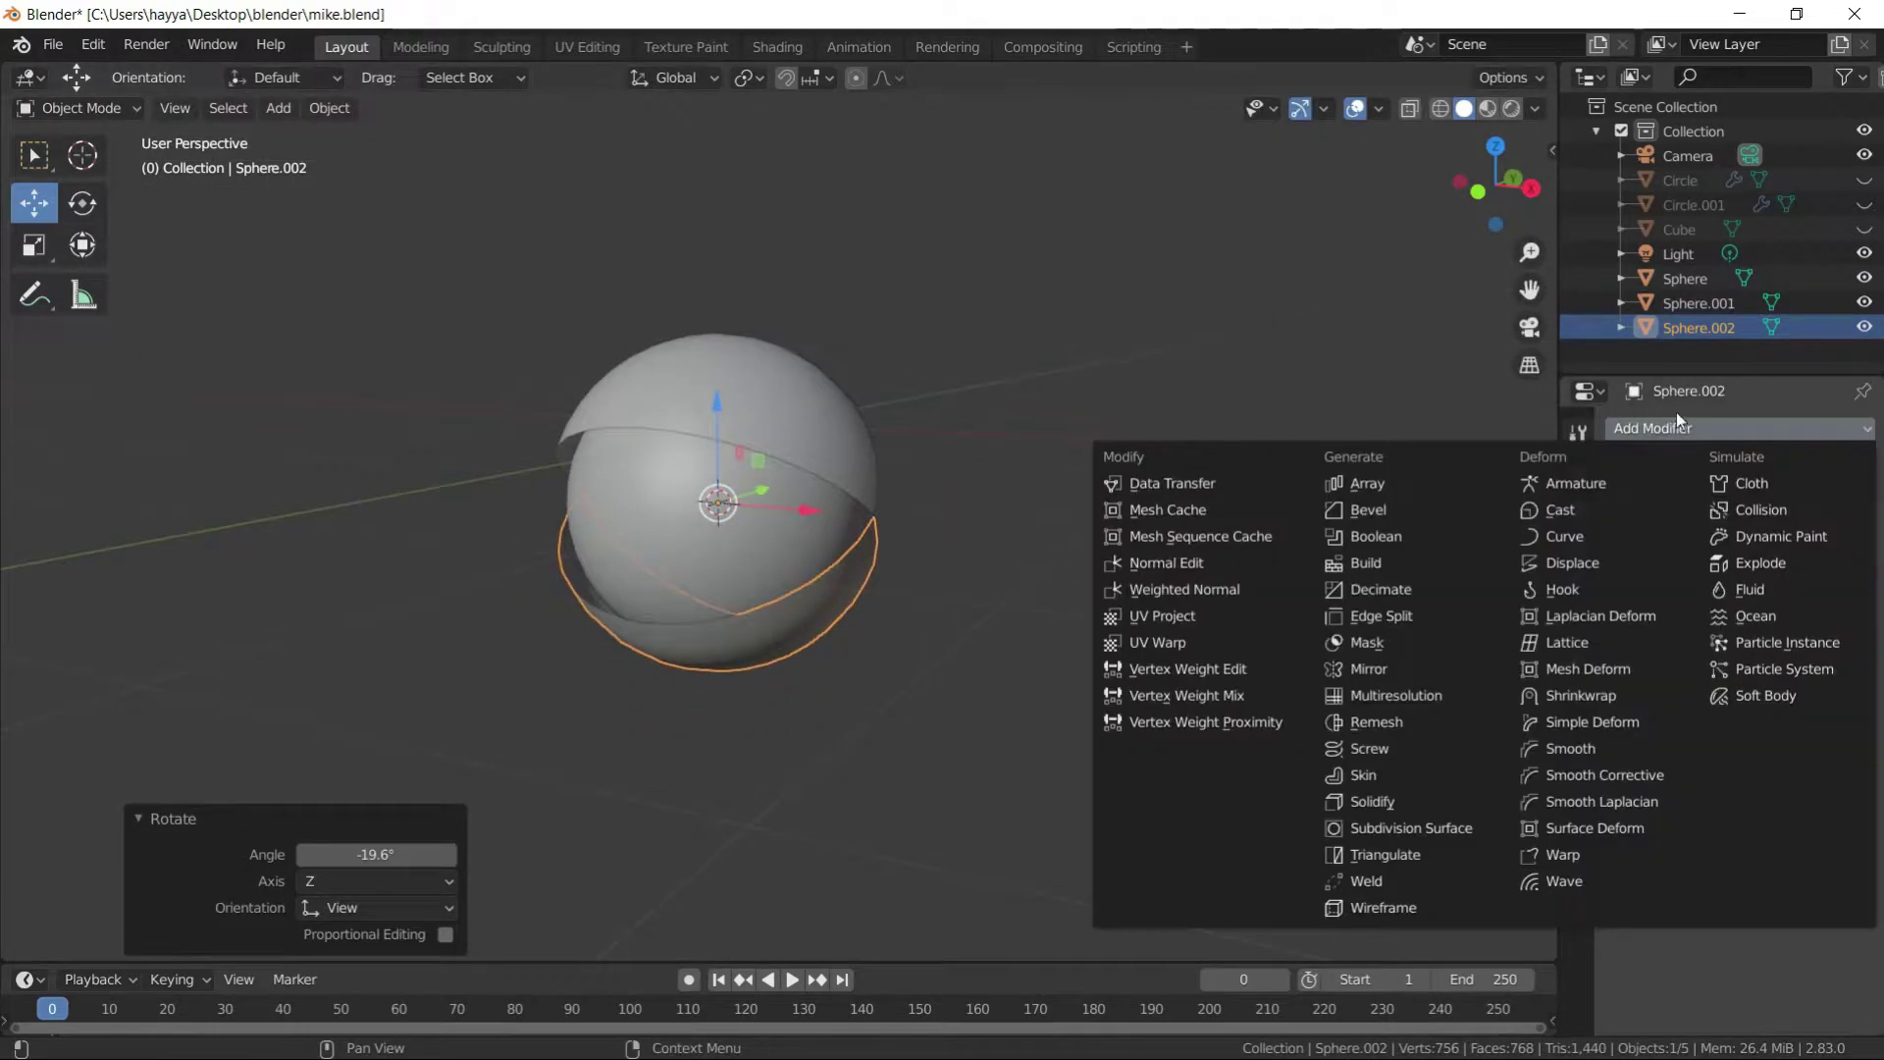
{"action": "left_click", "coordinate": [1408, 805]}
{"action": "scroll", "coordinate": [1001, 616], "scroll_direction": "up", "scroll_amount": 4}
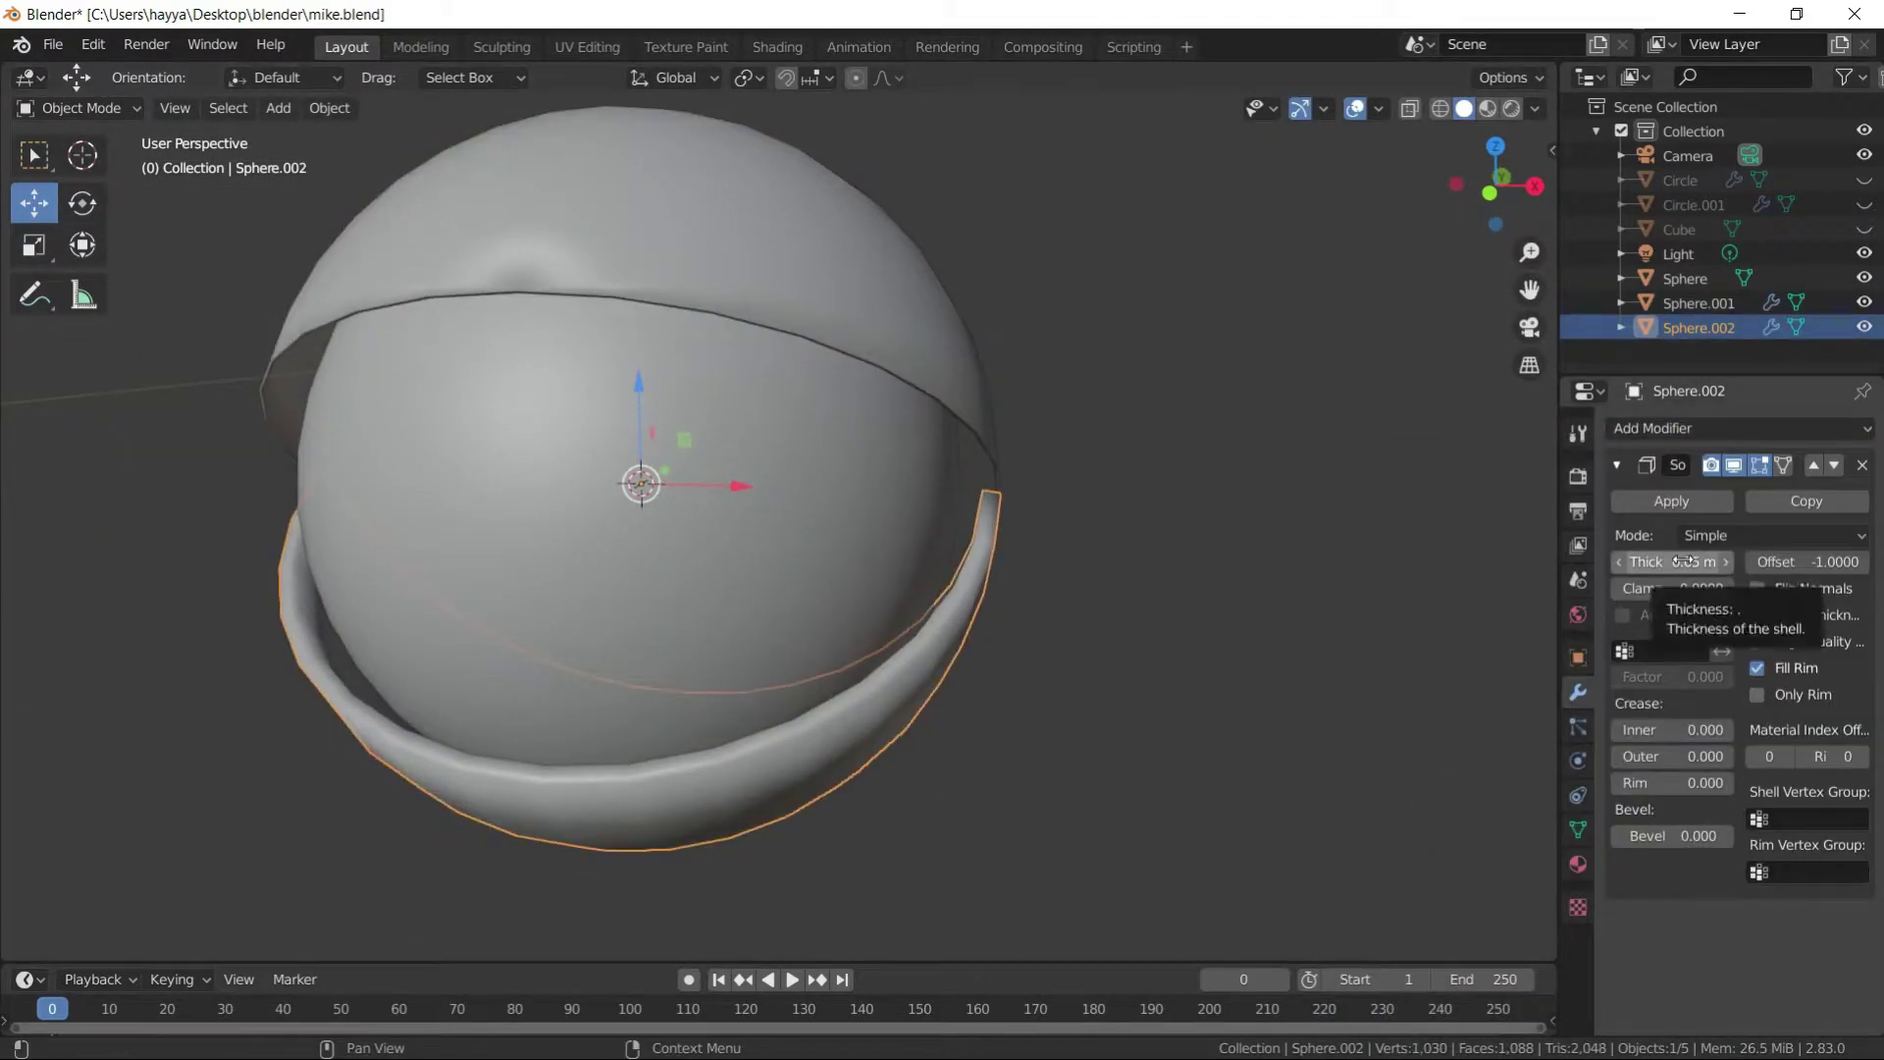
{"action": "type", "text": "0.06"}
{"action": "key", "text": "Return"}
{"action": "middle_click_drag", "start_coordinate": [1079, 461], "coordinate": [1119, 457]}
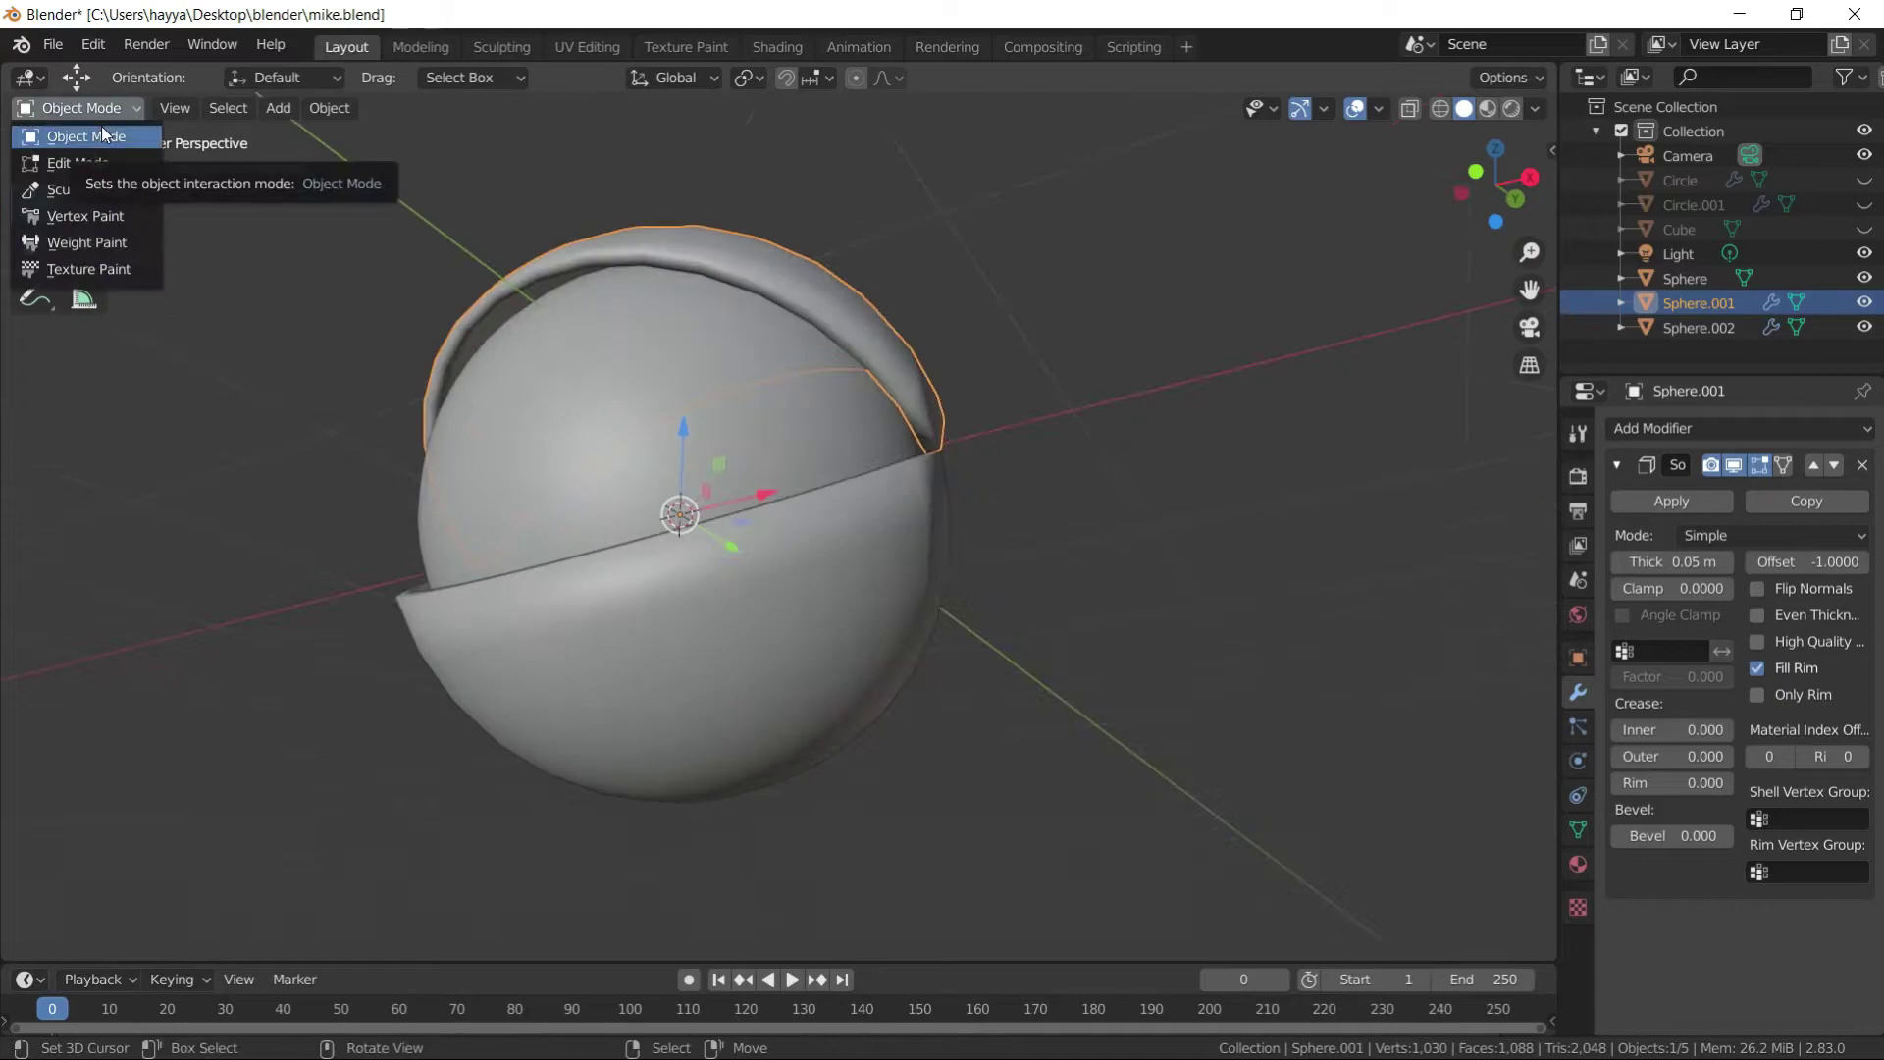
{"action": "left_click", "coordinate": [1118, 456], "text": "shift"}
{"action": "key", "text": "s"}
{"action": "left_click", "coordinate": [1169, 330]}
{"action": "middle_click_drag", "start_coordinate": [1169, 330], "coordinate": [1177, 461]}
{"action": "scroll", "coordinate": [1174, 462], "scroll_direction": "down", "scroll_amount": 3}
- Unhide the body and legs, then rotate both eyelids around X to hug the eyeball
{"action": "key", "text": "alt+h"}
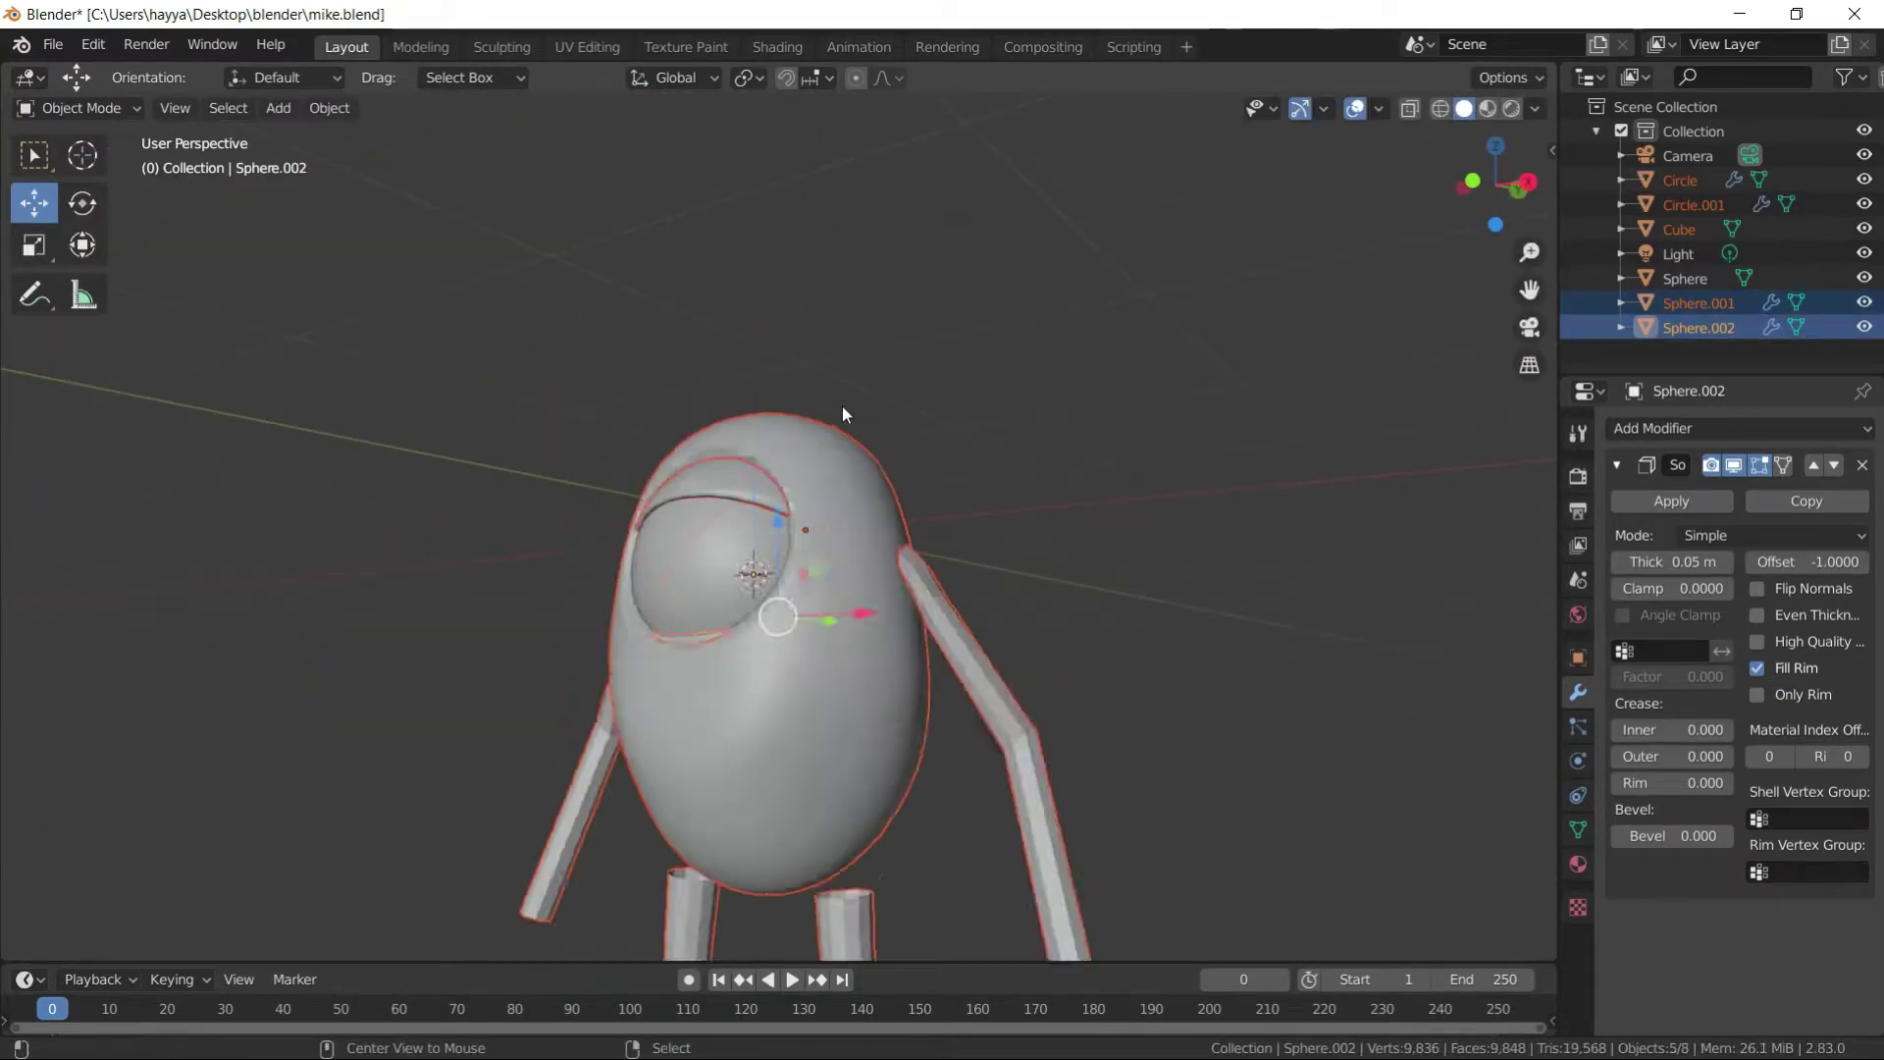
{"action": "left_click", "coordinate": [842, 404]}
{"action": "key", "text": "r"}
{"action": "key", "text": "x"}
{"action": "left_click", "coordinate": [696, 634]}
{"action": "scroll", "coordinate": [600, 661], "scroll_direction": "down", "scroll_amount": 2}
{"action": "key", "text": "r"}
{"action": "key", "text": "x"}
{"action": "left_click", "coordinate": [1197, 550]}
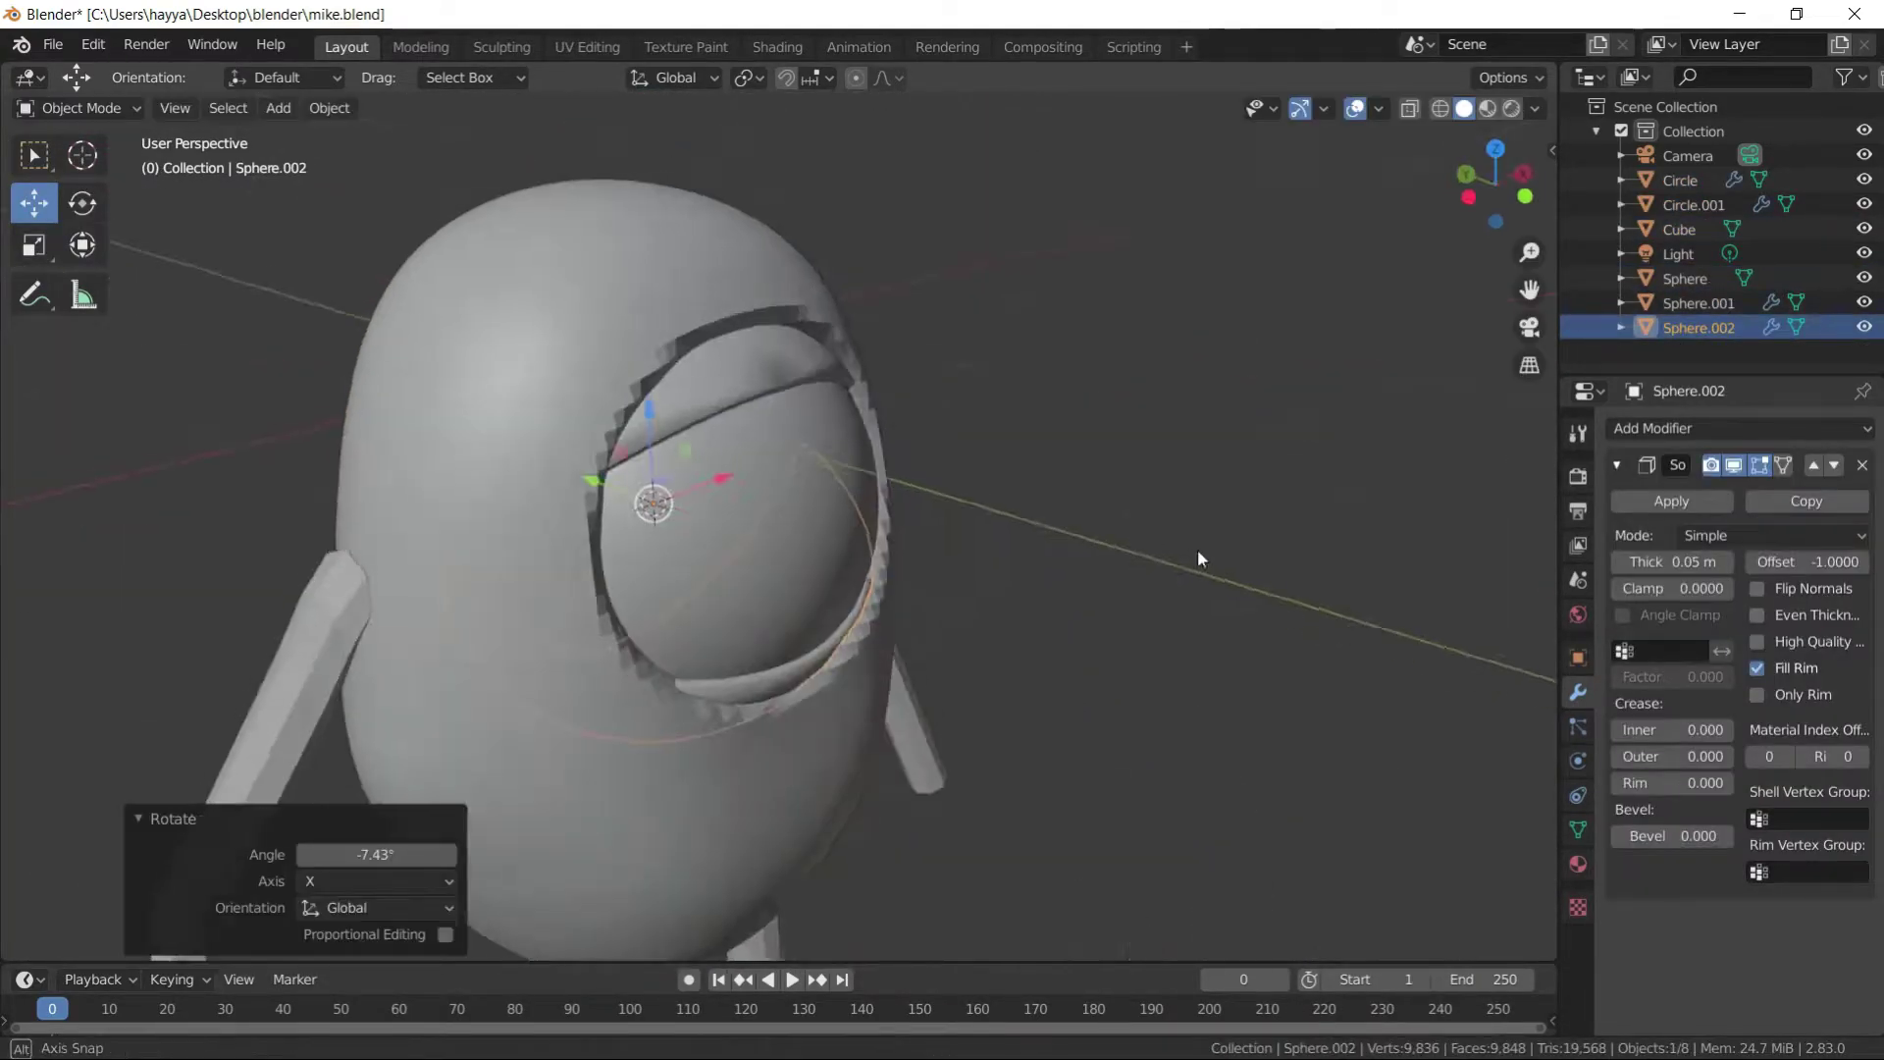
{"action": "middle_click_drag", "start_coordinate": [1197, 549], "coordinate": [948, 514]}
{"action": "key", "text": "KP_1"}
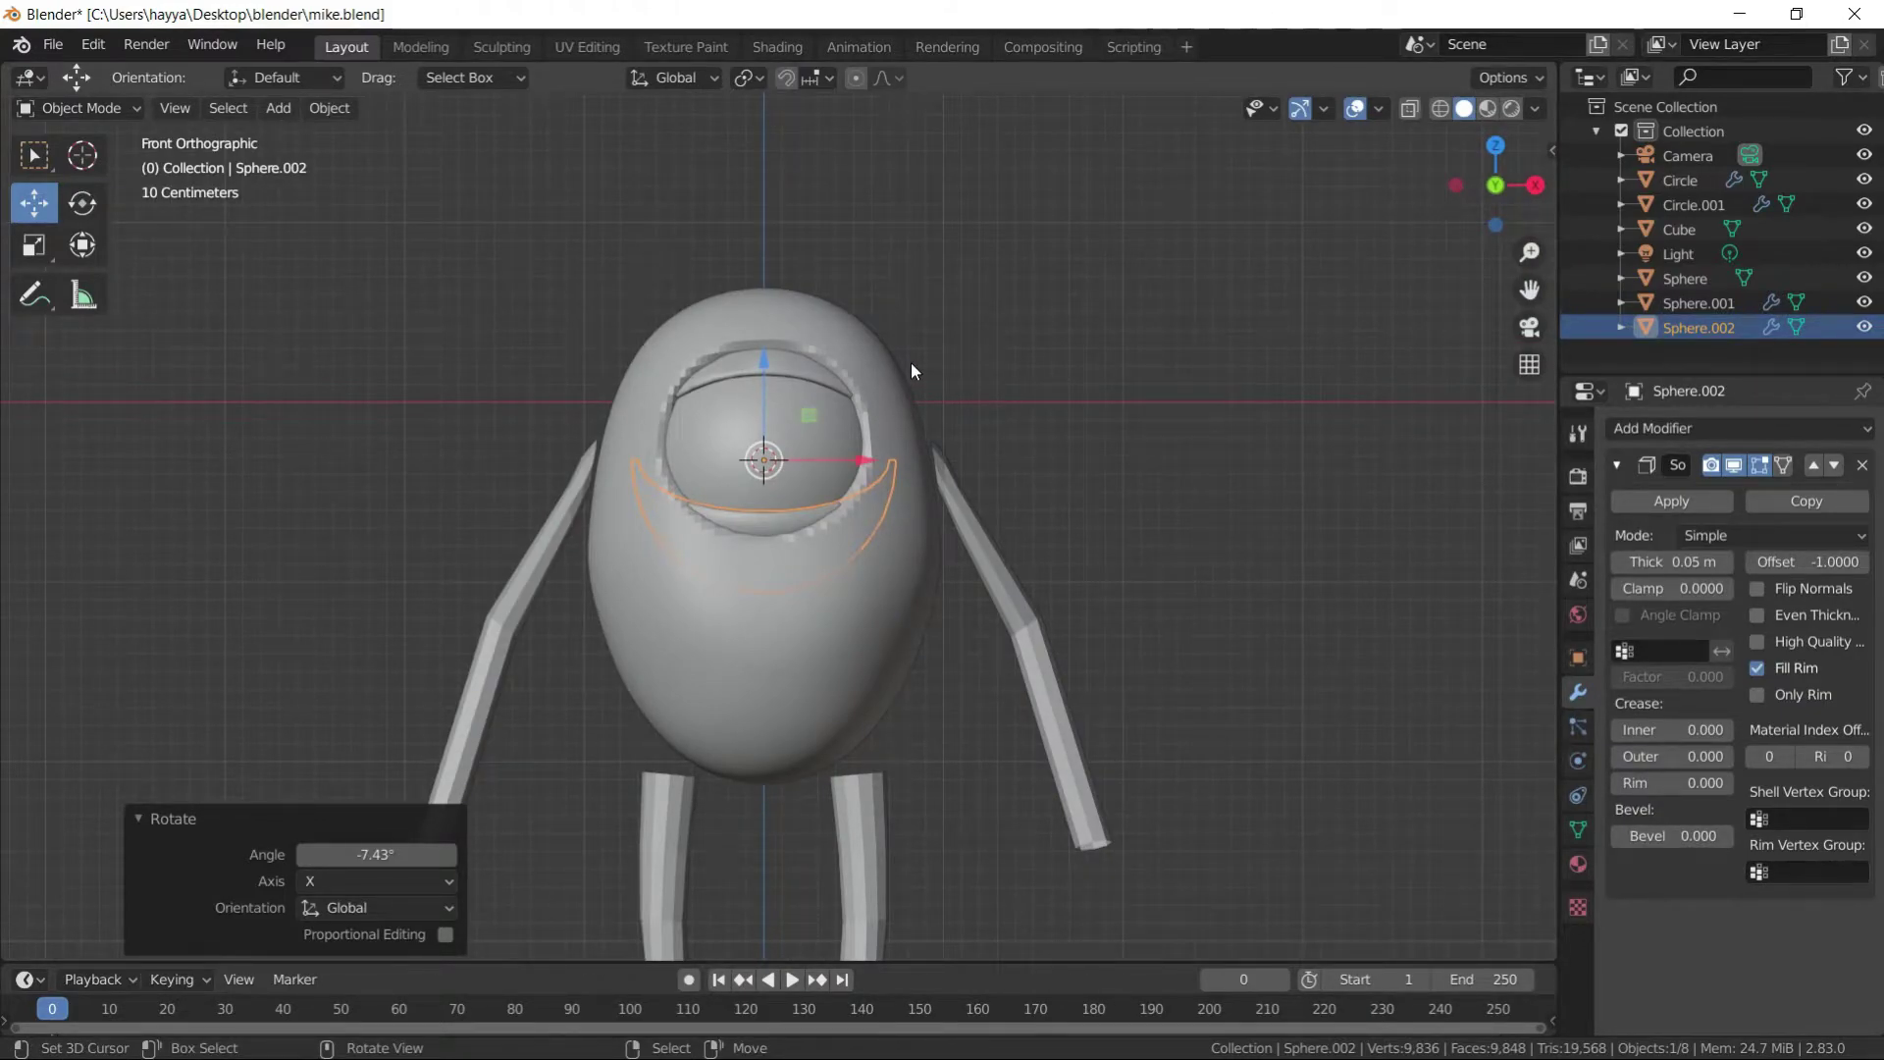
- Select the body and switch it into sculpt mode
{"action": "left_click", "coordinate": [910, 371]}
{"action": "key", "text": "ctrl+Tab"}
{"action": "scroll", "coordinate": [862, 526], "scroll_direction": "up", "scroll_amount": 3}
{"action": "mouse_move", "coordinate": [992, 546]}
{"action": "middle_mouse_down"}
{"action": "mouse_move", "coordinate": [862, 526]}
{"action": "mouse_move", "coordinate": [778, 423]}
{"action": "middle_mouse_up"}
- Add and apply a level-1 Subdivision Surface modifier to smooth the body
{"action": "key", "text": "f"}
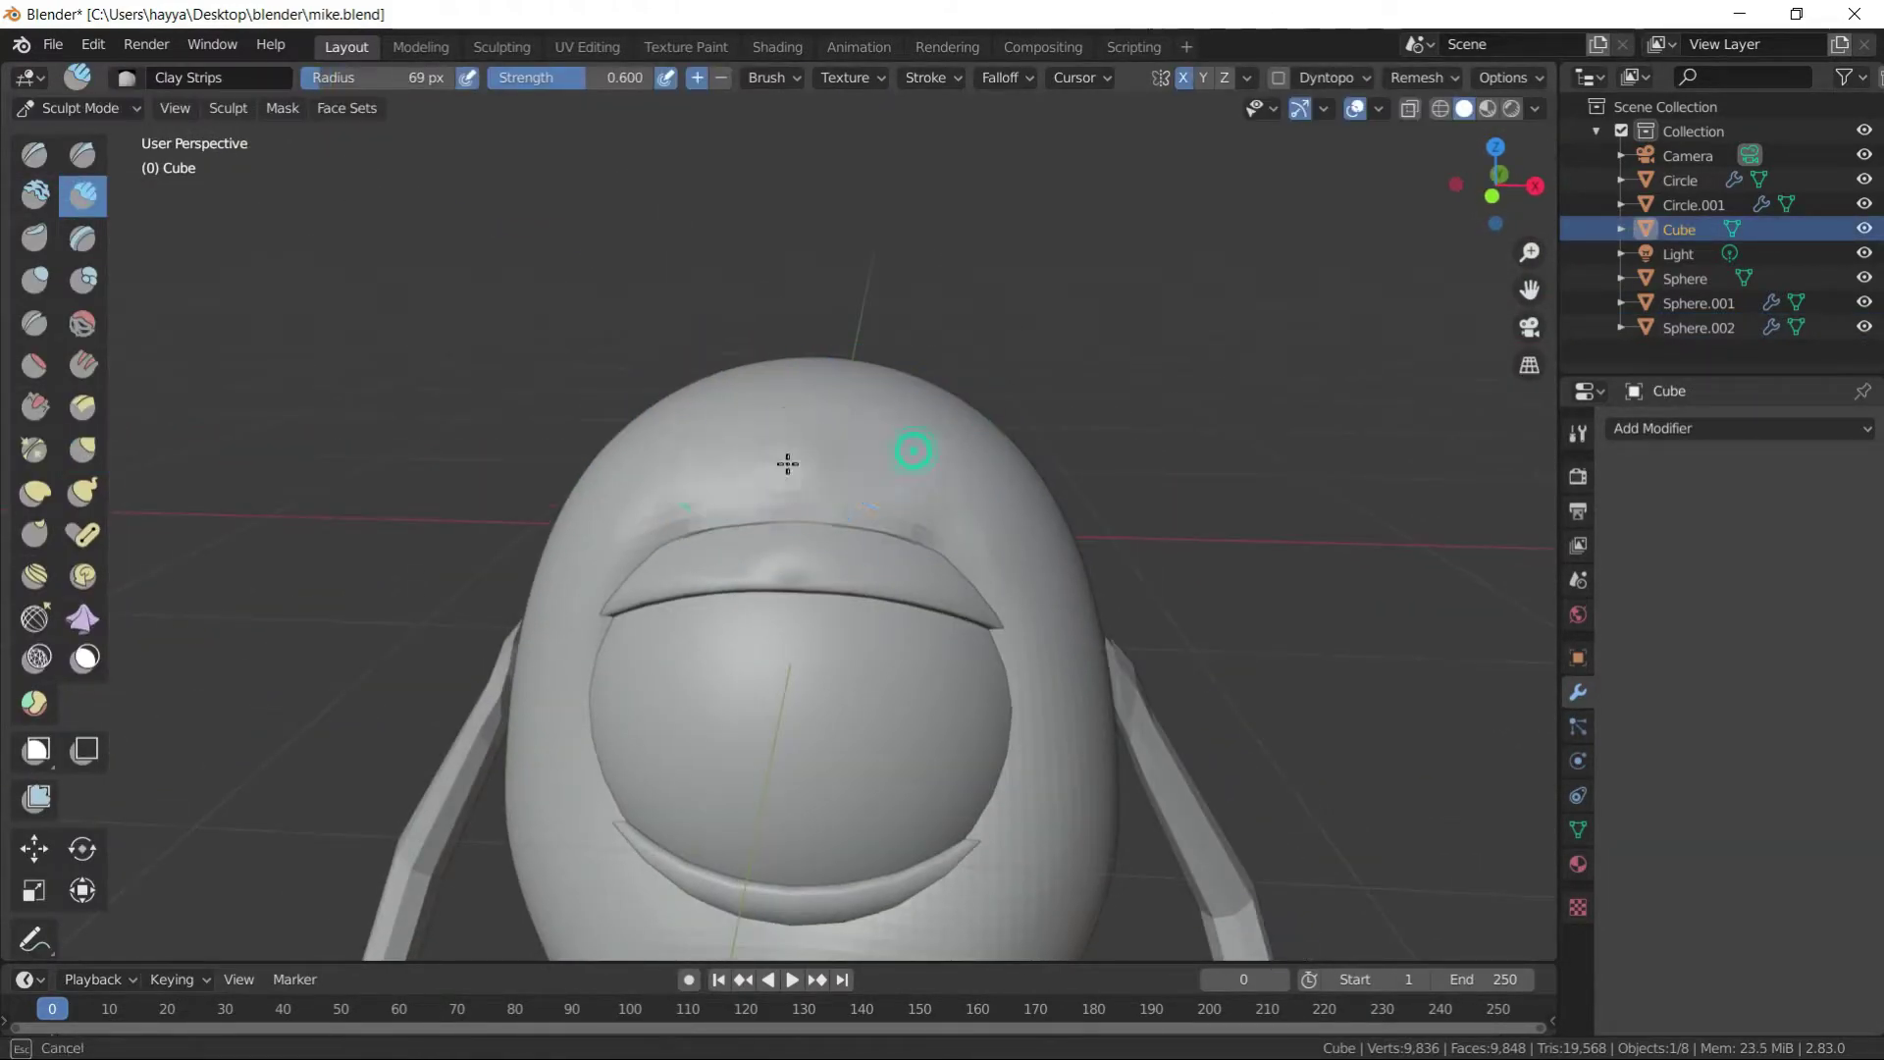
{"action": "left_click", "coordinate": [799, 462]}
{"action": "scroll", "coordinate": [800, 462], "scroll_direction": "down", "scroll_amount": 3}
{"action": "key", "text": "ctrl+1"}
{"action": "scroll", "coordinate": [1086, 533], "scroll_direction": "up", "scroll_amount": 4}
{"action": "left_click", "coordinate": [1671, 501]}
{"action": "key", "text": "f"}
{"action": "left_click", "coordinate": [761, 420]}
{"action": "scroll", "coordinate": [762, 420], "scroll_direction": "down", "scroll_amount": 2}
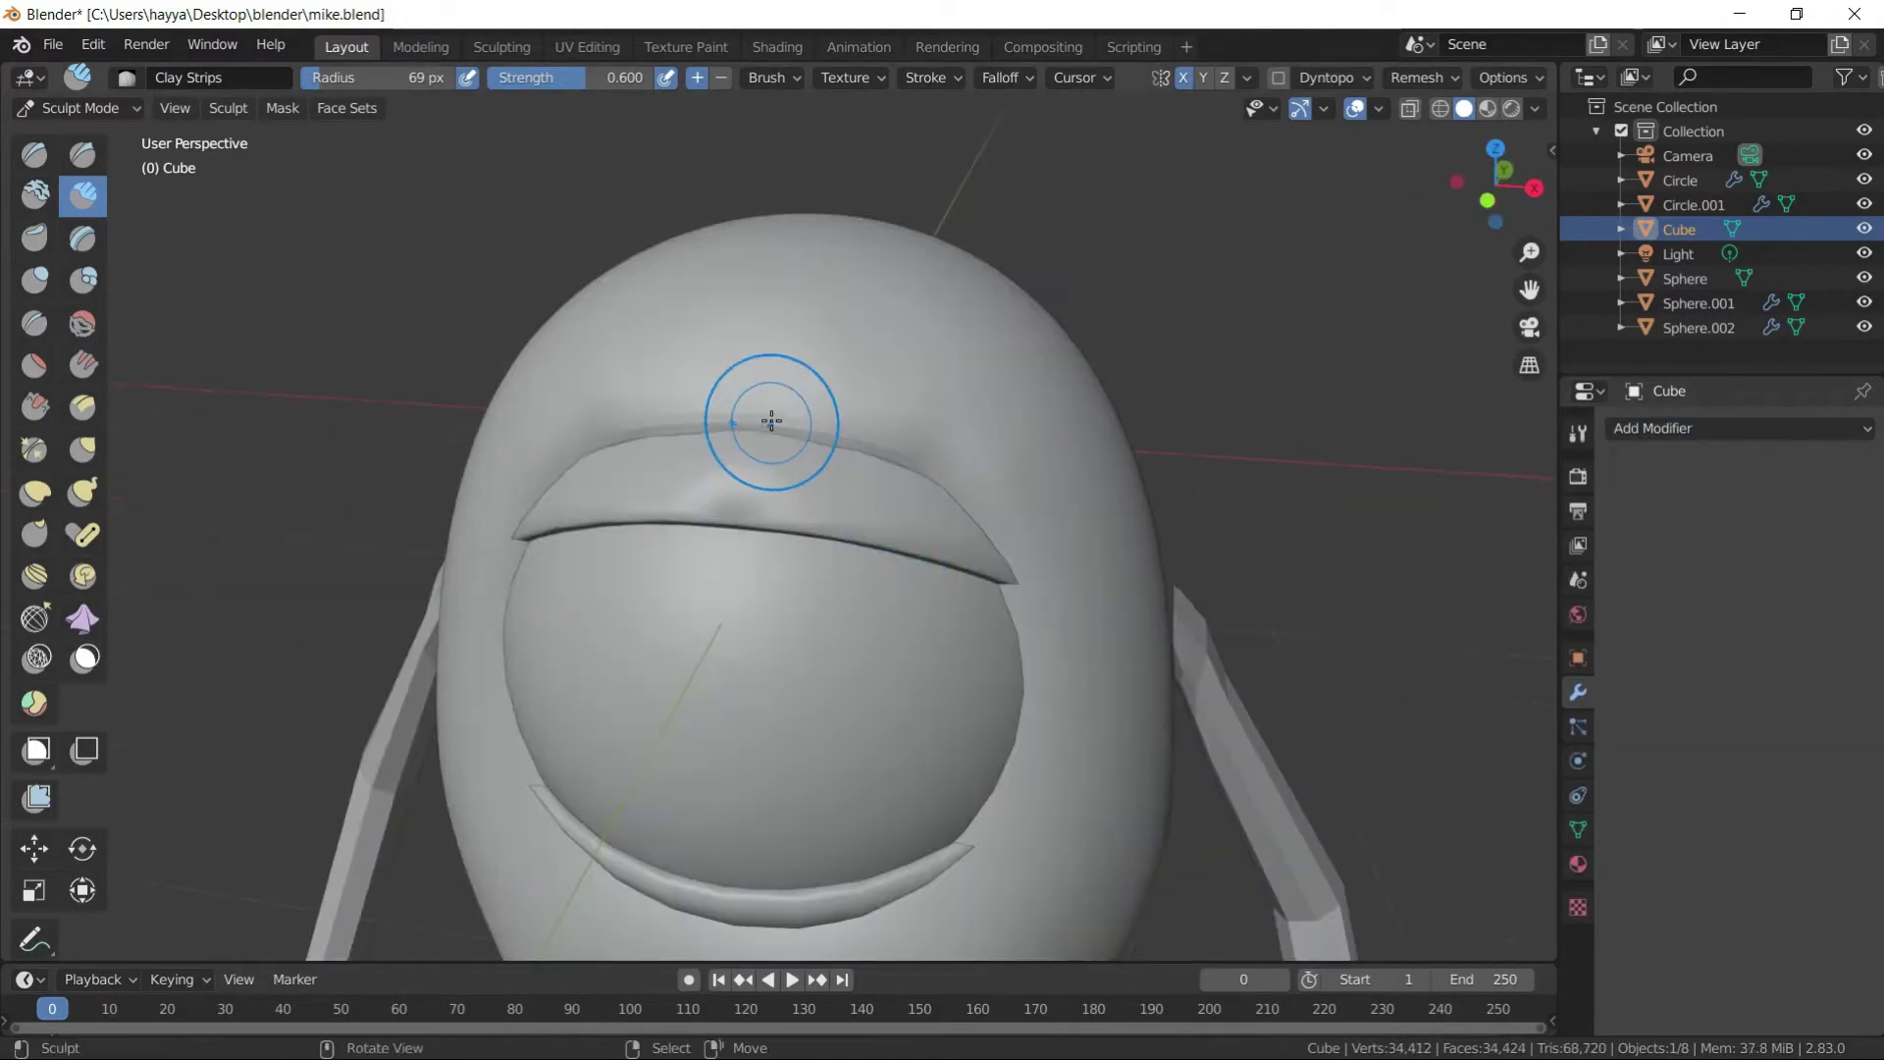
- Build a brow ridge above the eye and reshape the head with the Grab brush
{"action": "mouse_move", "coordinate": [817, 383]}
{"action": "middle_mouse_down"}
{"action": "mouse_move", "coordinate": [947, 412]}
{"action": "mouse_move", "coordinate": [913, 381]}
{"action": "mouse_move", "coordinate": [830, 437]}
{"action": "mouse_move", "coordinate": [736, 449]}
{"action": "middle_mouse_up"}
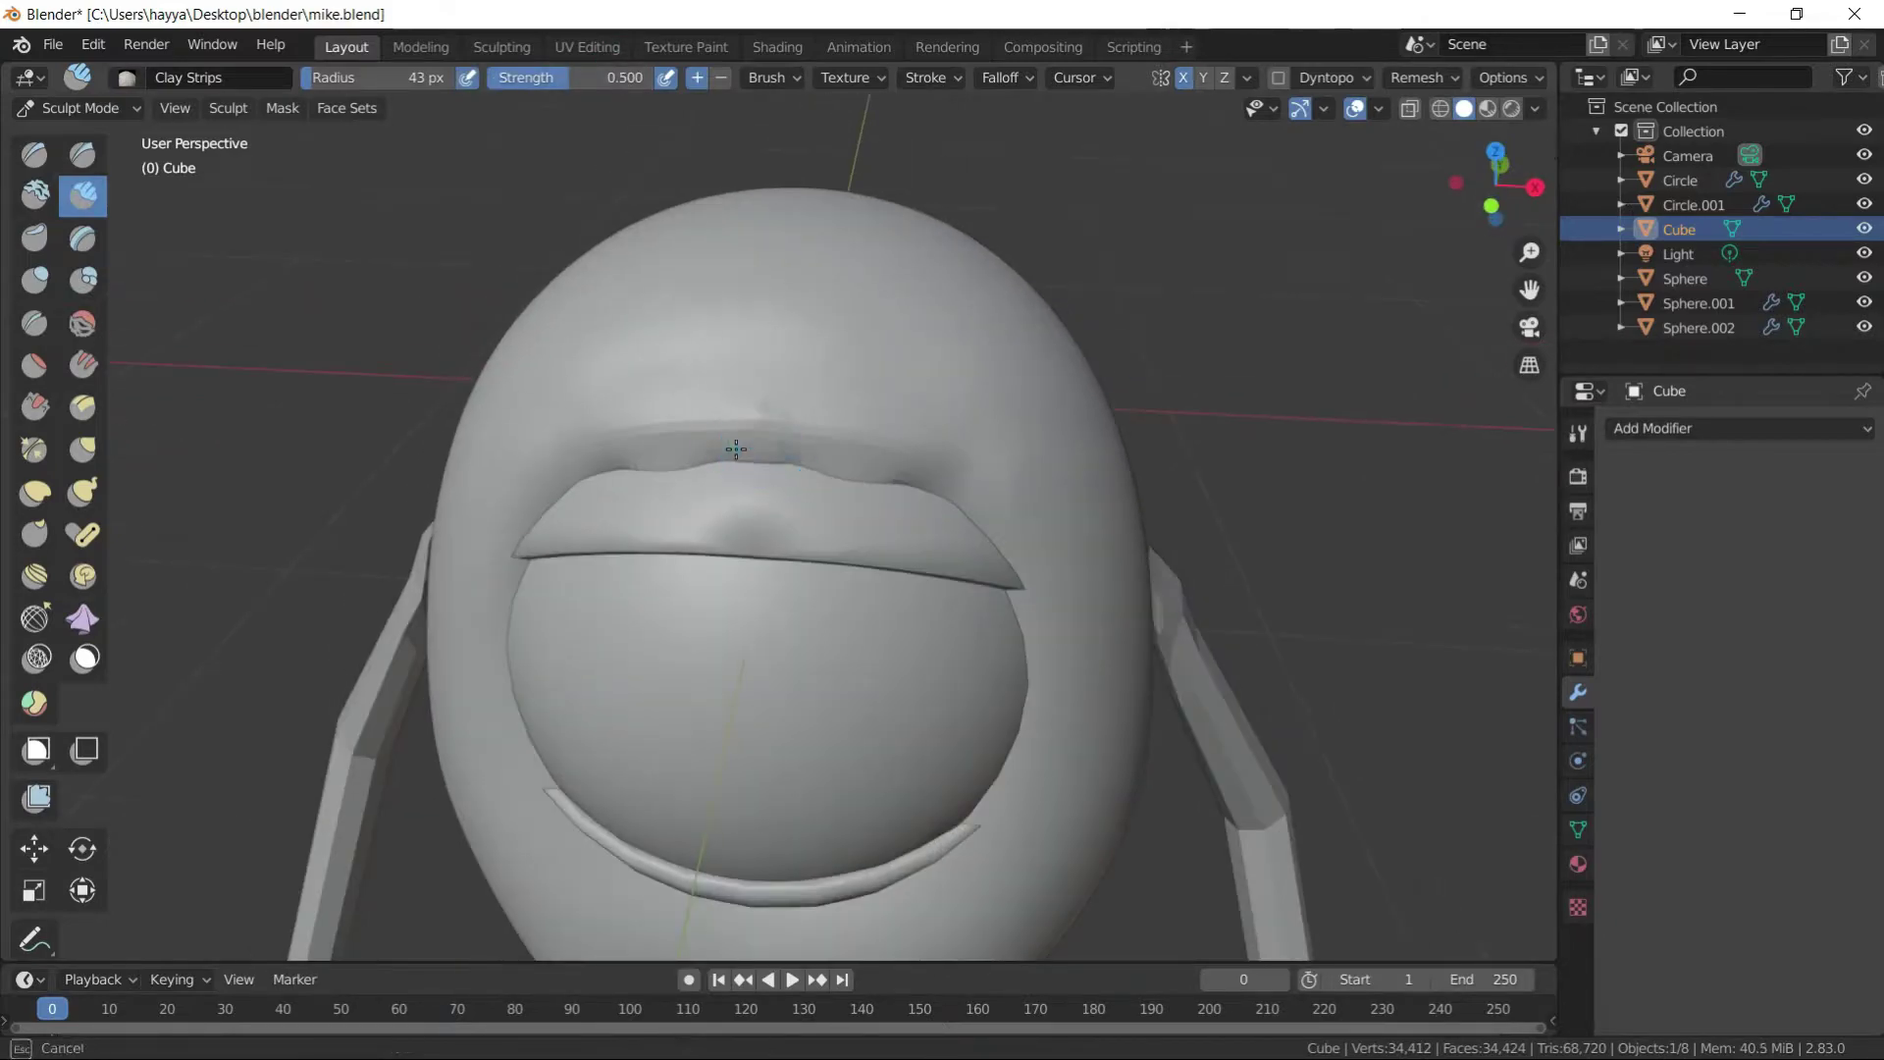
{"action": "mouse_move", "coordinate": [832, 405]}
{"action": "middle_mouse_down"}
{"action": "mouse_move", "coordinate": [909, 403]}
{"action": "mouse_move", "coordinate": [815, 439]}
{"action": "mouse_move", "coordinate": [854, 407]}
{"action": "mouse_move", "coordinate": [923, 417]}
{"action": "middle_mouse_up"}
{"action": "left_click", "coordinate": [83, 449]}
{"action": "mouse_move", "coordinate": [746, 461]}
{"action": "middle_mouse_down"}
{"action": "mouse_move", "coordinate": [811, 461]}
{"action": "mouse_move", "coordinate": [803, 413]}
{"action": "mouse_move", "coordinate": [783, 616]}
{"action": "mouse_move", "coordinate": [917, 475]}
{"action": "mouse_move", "coordinate": [210, 493]}
{"action": "mouse_move", "coordinate": [841, 610]}
{"action": "mouse_move", "coordinate": [779, 589]}
{"action": "mouse_move", "coordinate": [864, 559]}
{"action": "middle_mouse_up"}
{"action": "scroll", "coordinate": [845, 455], "scroll_direction": "up", "scroll_amount": 3}
{"action": "scroll", "coordinate": [845, 454], "scroll_direction": "down", "scroll_amount": 5}
- Carve a mouth line below the eye with the Crease brush
{"action": "key", "text": "shift+c"}
{"action": "key", "text": "KP_1"}
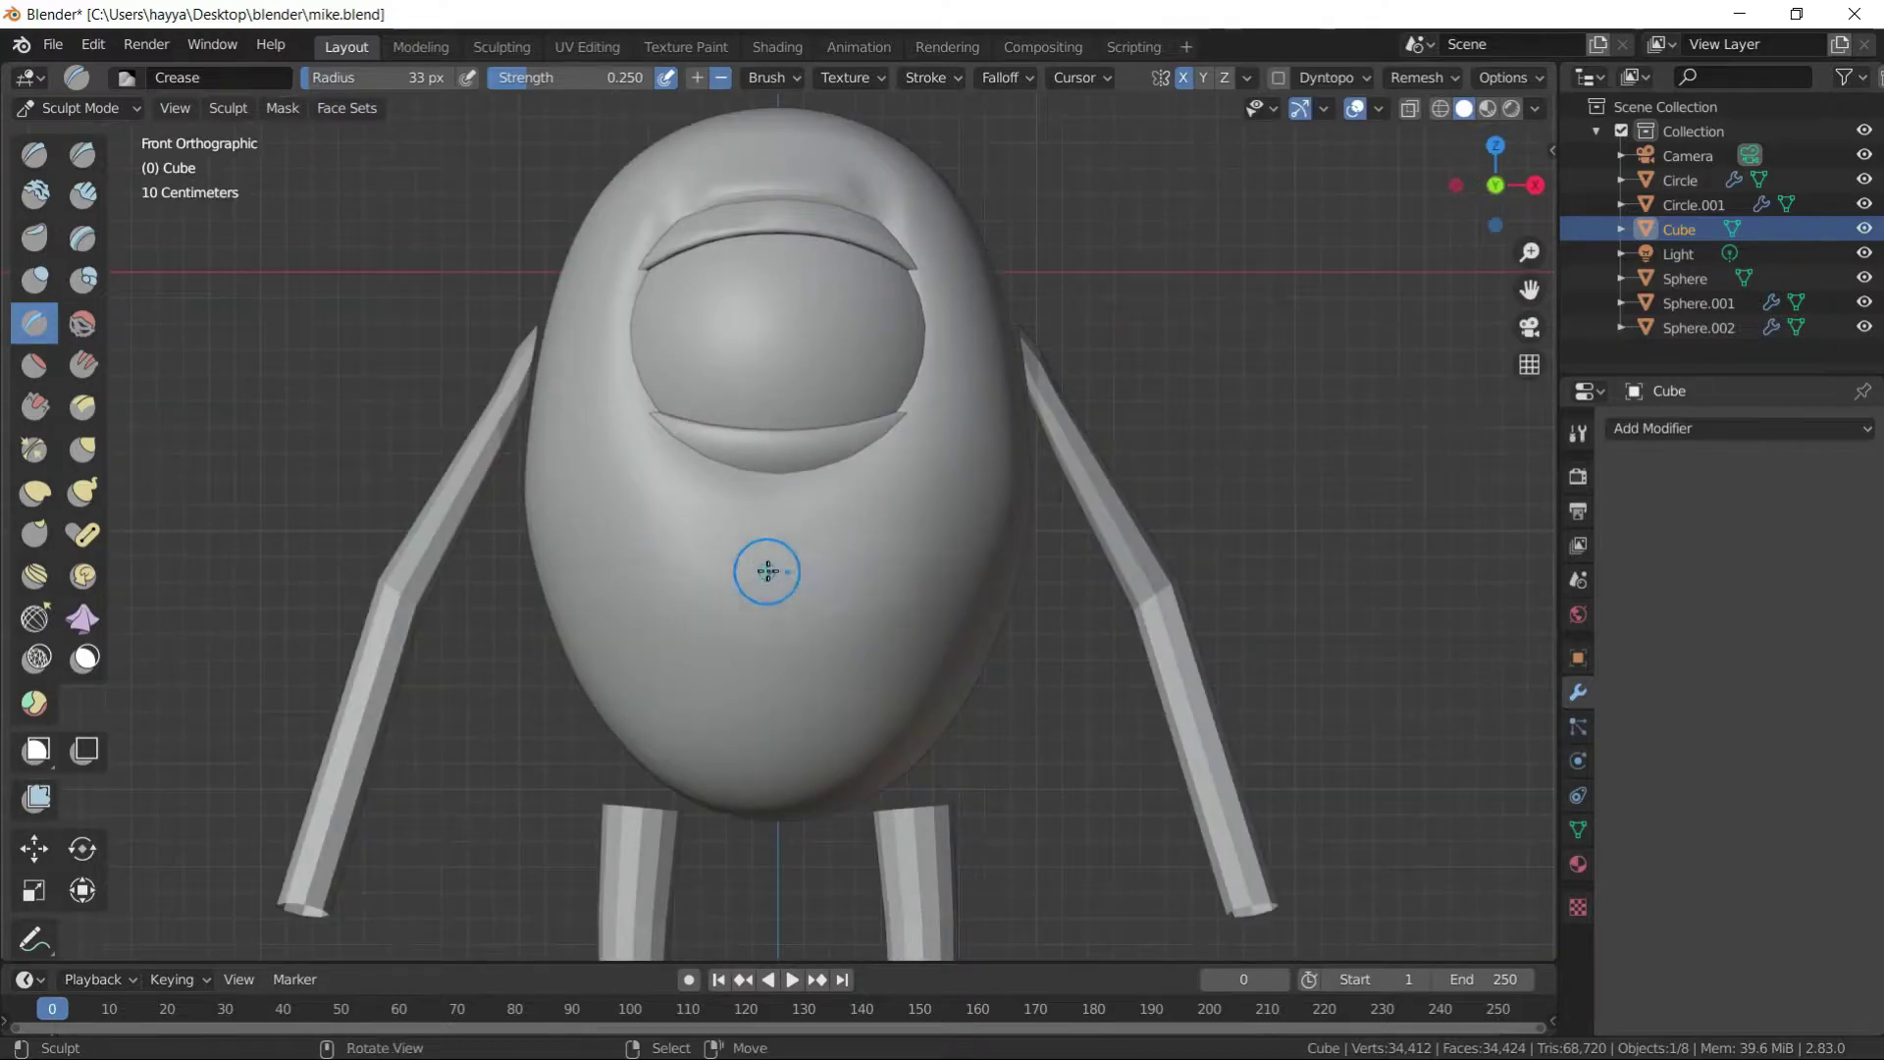
{"action": "left_click_drag", "start_coordinate": [687, 569], "coordinate": [869, 574]}
{"action": "mouse_move", "coordinate": [868, 574]}
{"action": "middle_mouse_down"}
{"action": "mouse_move", "coordinate": [746, 589]}
{"action": "mouse_move", "coordinate": [893, 582]}
{"action": "mouse_move", "coordinate": [805, 540]}
{"action": "mouse_move", "coordinate": [828, 437]}
{"action": "mouse_move", "coordinate": [652, 484]}
{"action": "mouse_move", "coordinate": [616, 563]}
{"action": "middle_mouse_up"}
{"action": "scroll", "coordinate": [893, 582], "scroll_direction": "up", "scroll_amount": 5}
{"action": "scroll", "coordinate": [841, 614], "scroll_direction": "down", "scroll_amount": 8}
{"action": "scroll", "coordinate": [1211, 560], "scroll_direction": "up", "scroll_amount": 5}
{"action": "scroll", "coordinate": [694, 531], "scroll_direction": "down", "scroll_amount": 6}
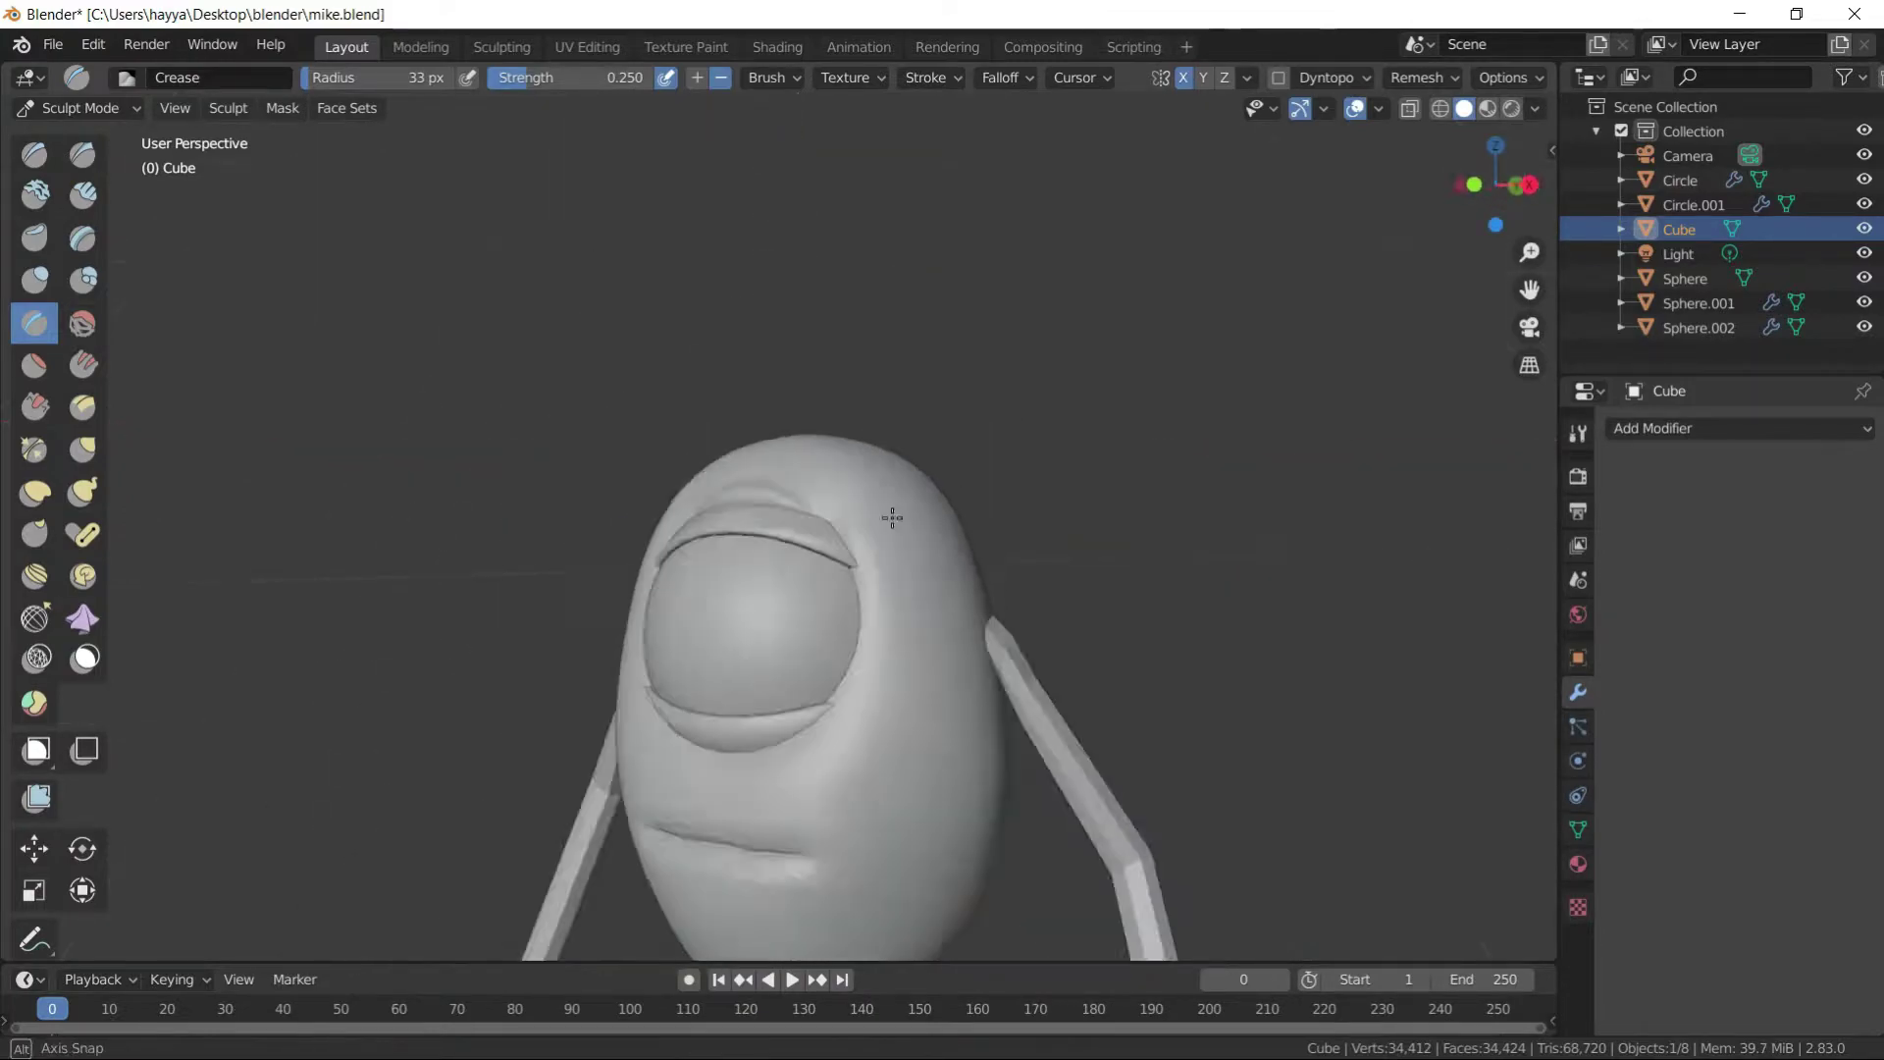
- Build up lips around the mouth with Clay Strips and return to object mode
{"action": "middle_click_drag", "start_coordinate": [890, 517], "coordinate": [924, 533]}
{"action": "key", "text": "c"}
{"action": "scroll", "coordinate": [828, 615], "scroll_direction": "up", "scroll_amount": 3}
{"action": "middle_click_drag", "start_coordinate": [745, 589], "coordinate": [762, 585]}
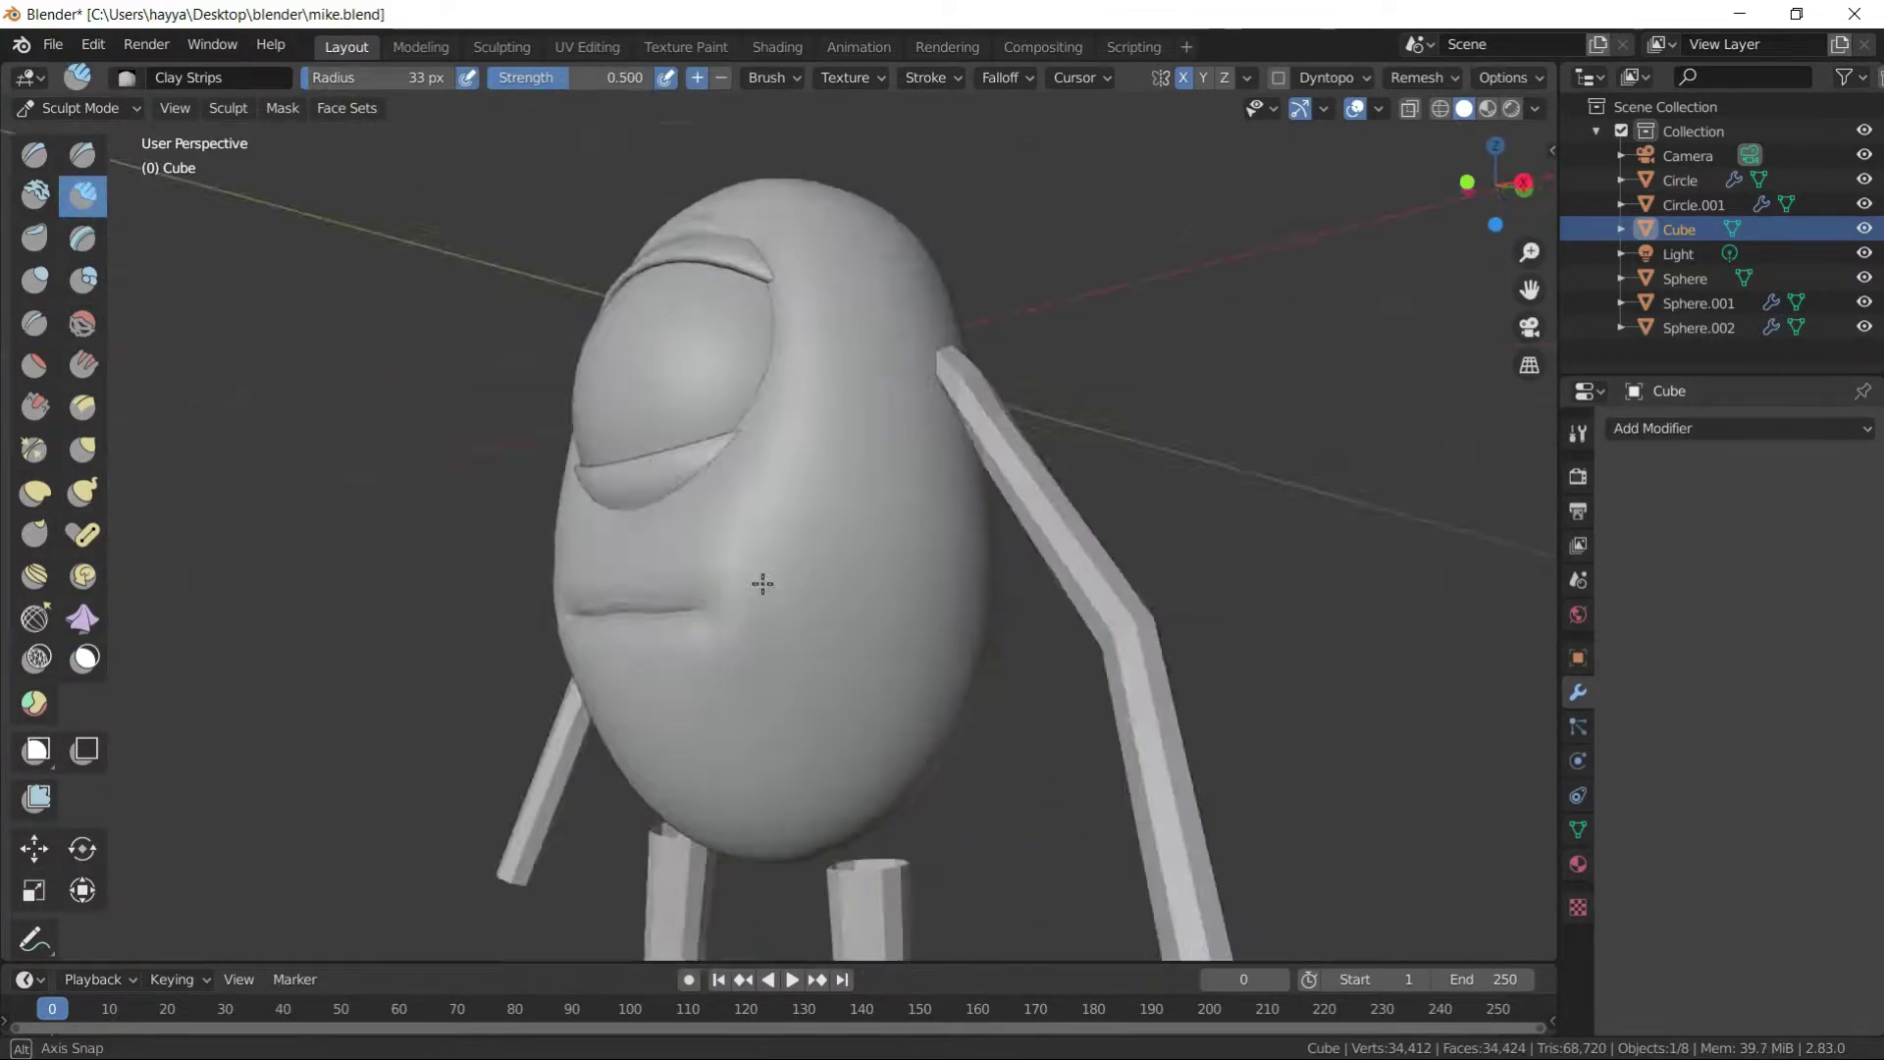
{"action": "scroll", "coordinate": [278, 673], "scroll_direction": "up", "scroll_amount": 5}
{"action": "scroll", "coordinate": [648, 577], "scroll_direction": "down", "scroll_amount": 6}
{"action": "key", "text": "Tab"}
{"action": "middle_click_drag", "start_coordinate": [647, 577], "coordinate": [798, 422]}
{"action": "key", "text": "shift+s"}
- Add a cube above the head, scale it down, and subdivide it into a rounded shape
{"action": "key", "text": "Escape"}
{"action": "key", "text": "shift+a"}
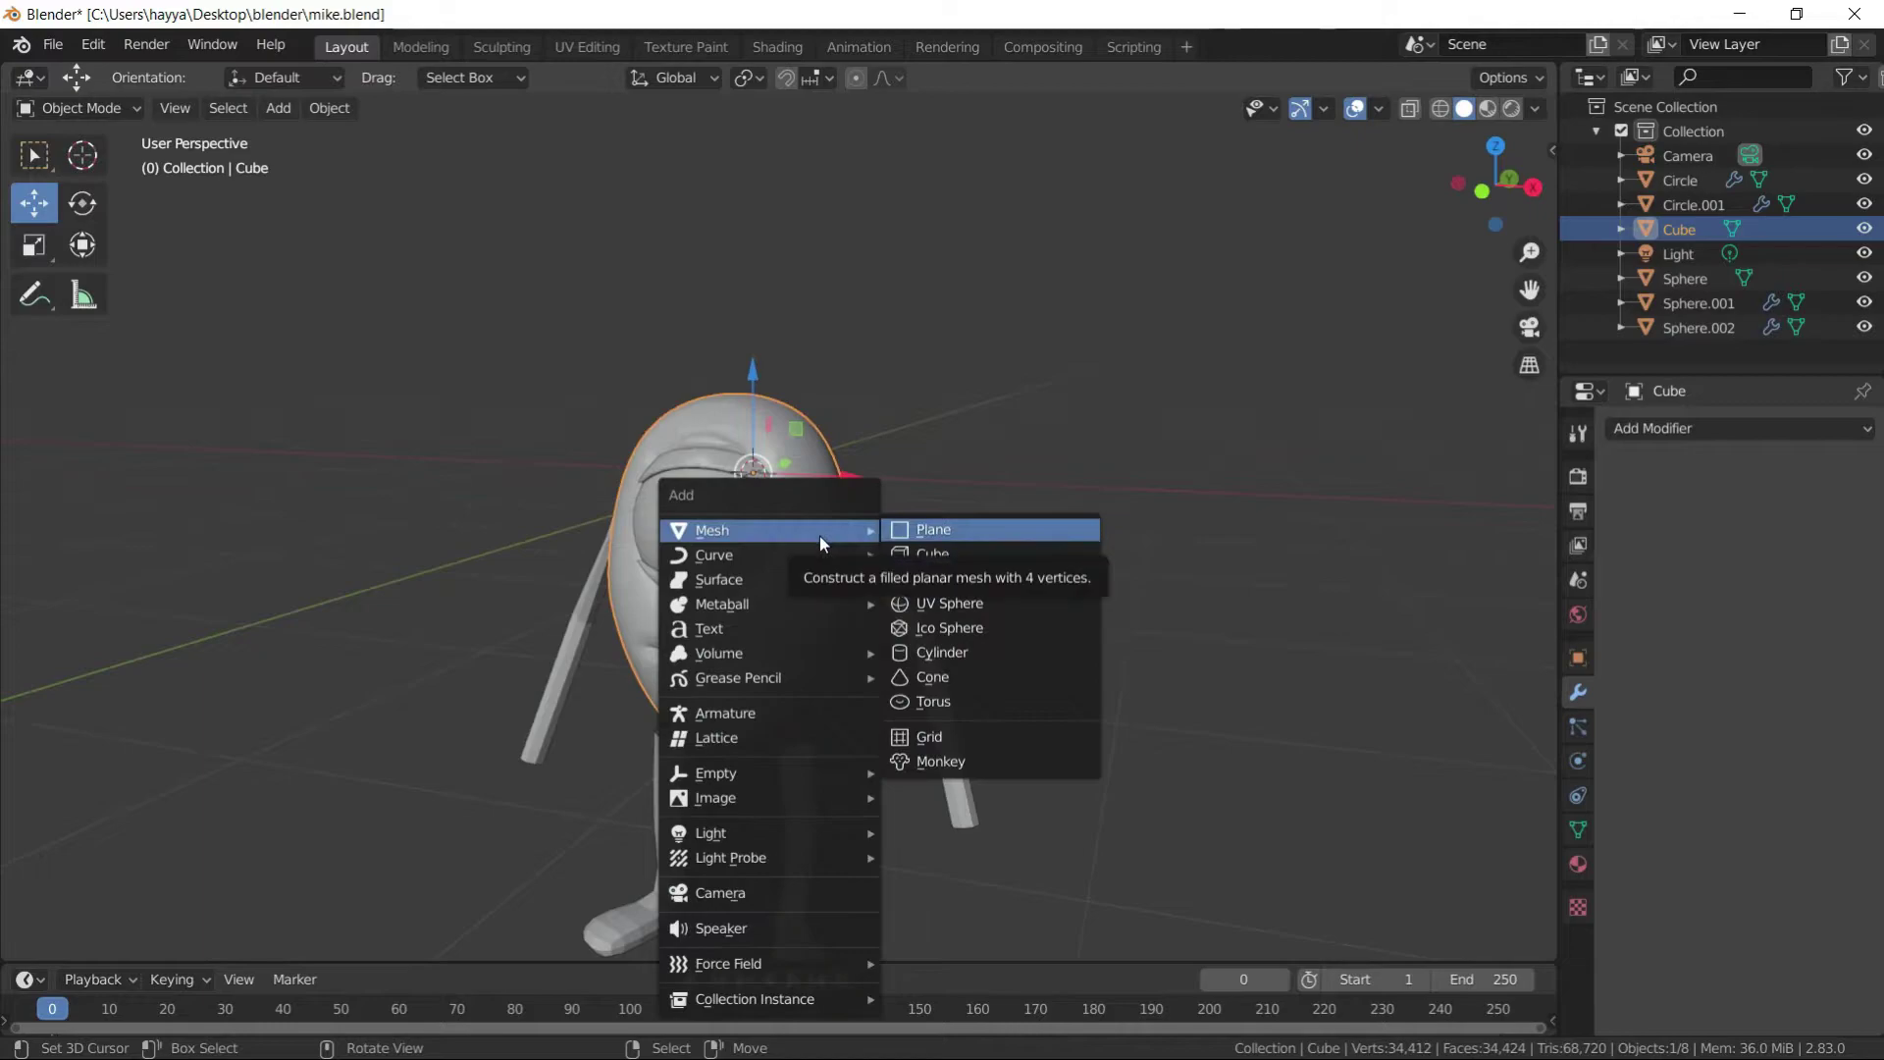
{"action": "left_click", "coordinate": [961, 561]}
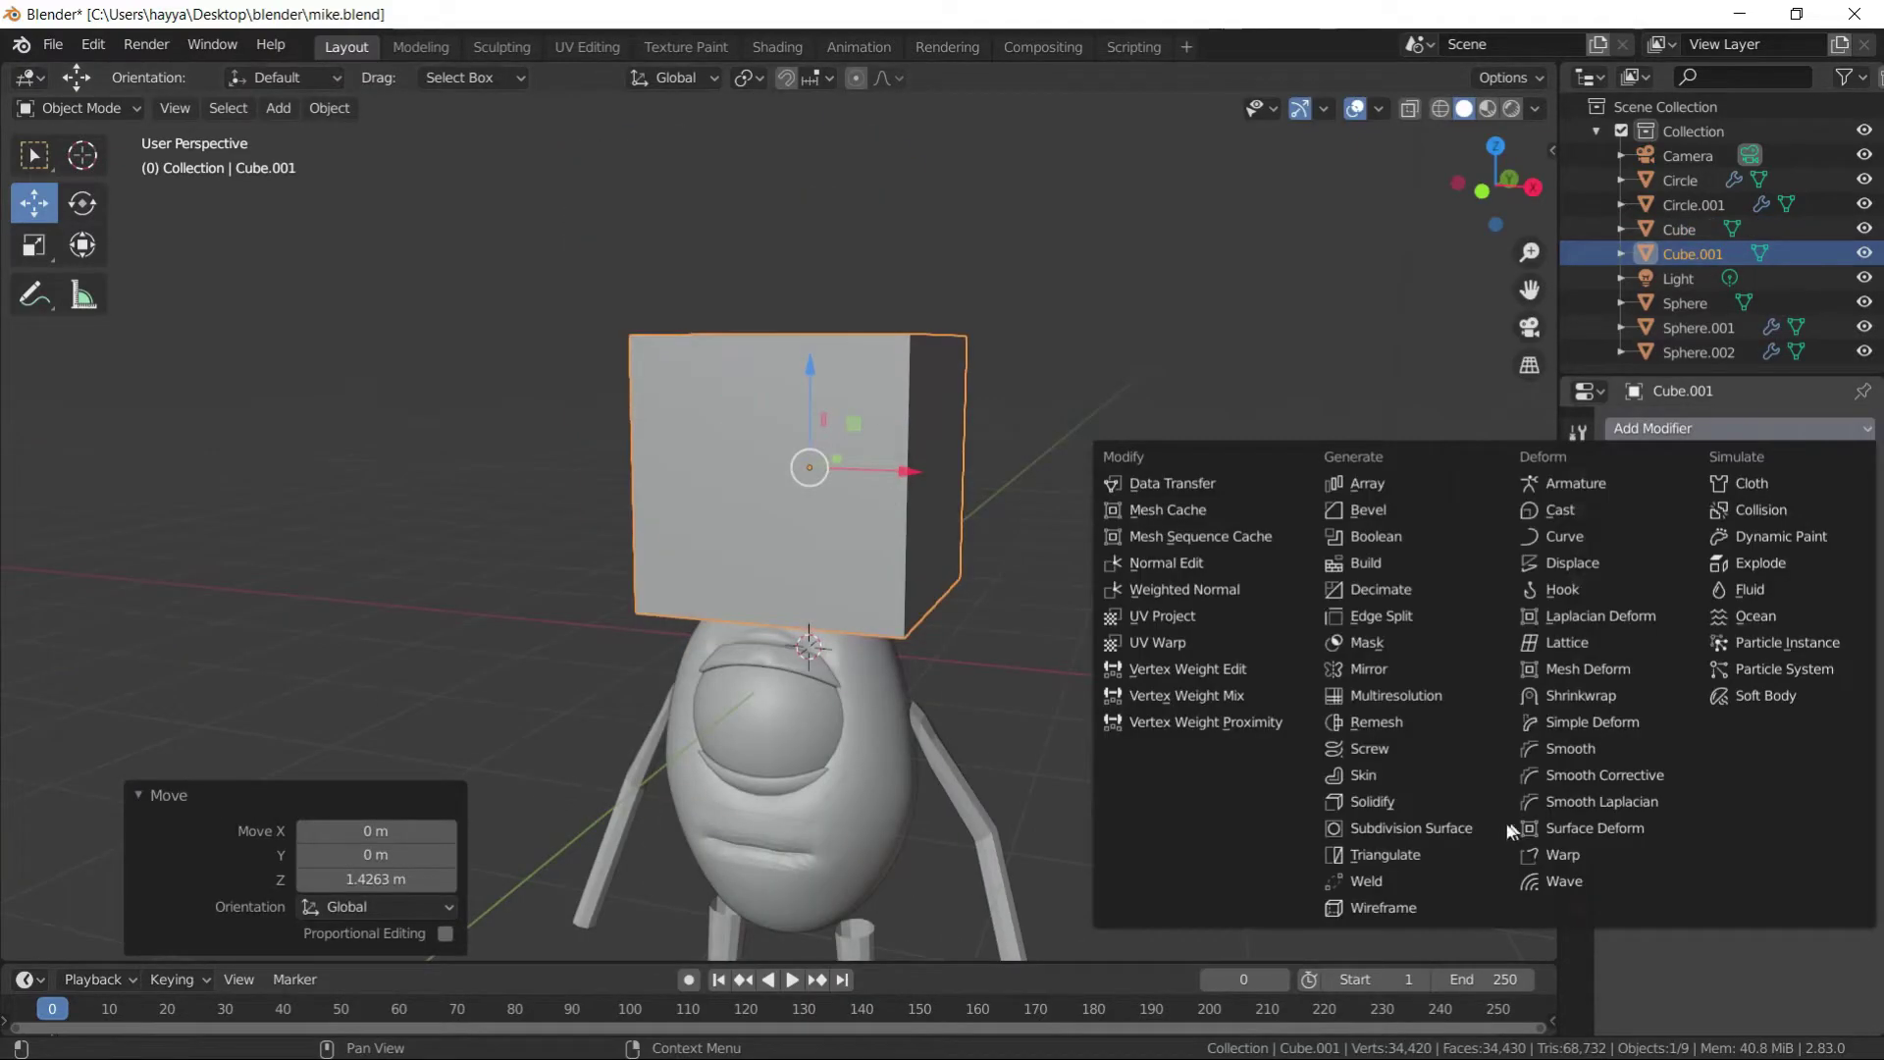
{"action": "key", "text": "s"}
{"action": "left_click", "coordinate": [1075, 333]}
{"action": "middle_click_drag", "start_coordinate": [1074, 333], "coordinate": [942, 467]}
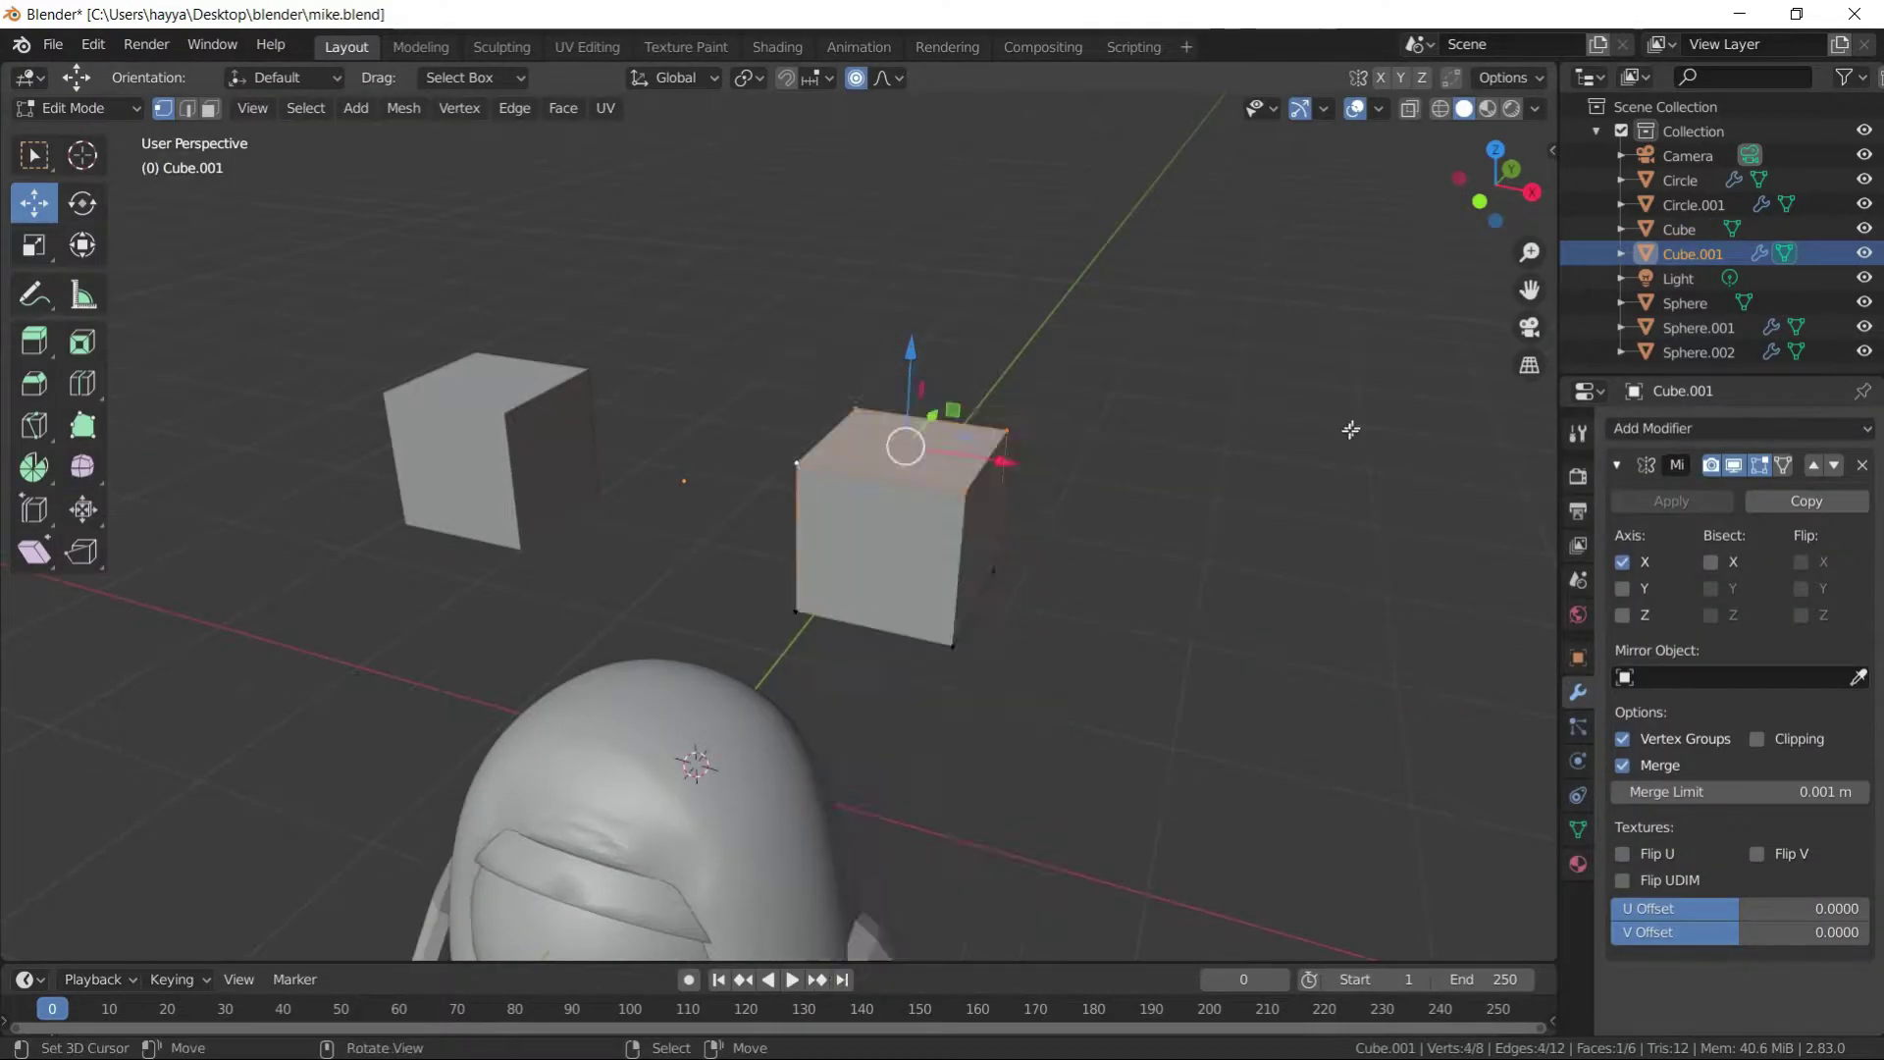
{"action": "right_click", "coordinate": [942, 467]}
{"action": "left_click", "coordinate": [942, 462]}
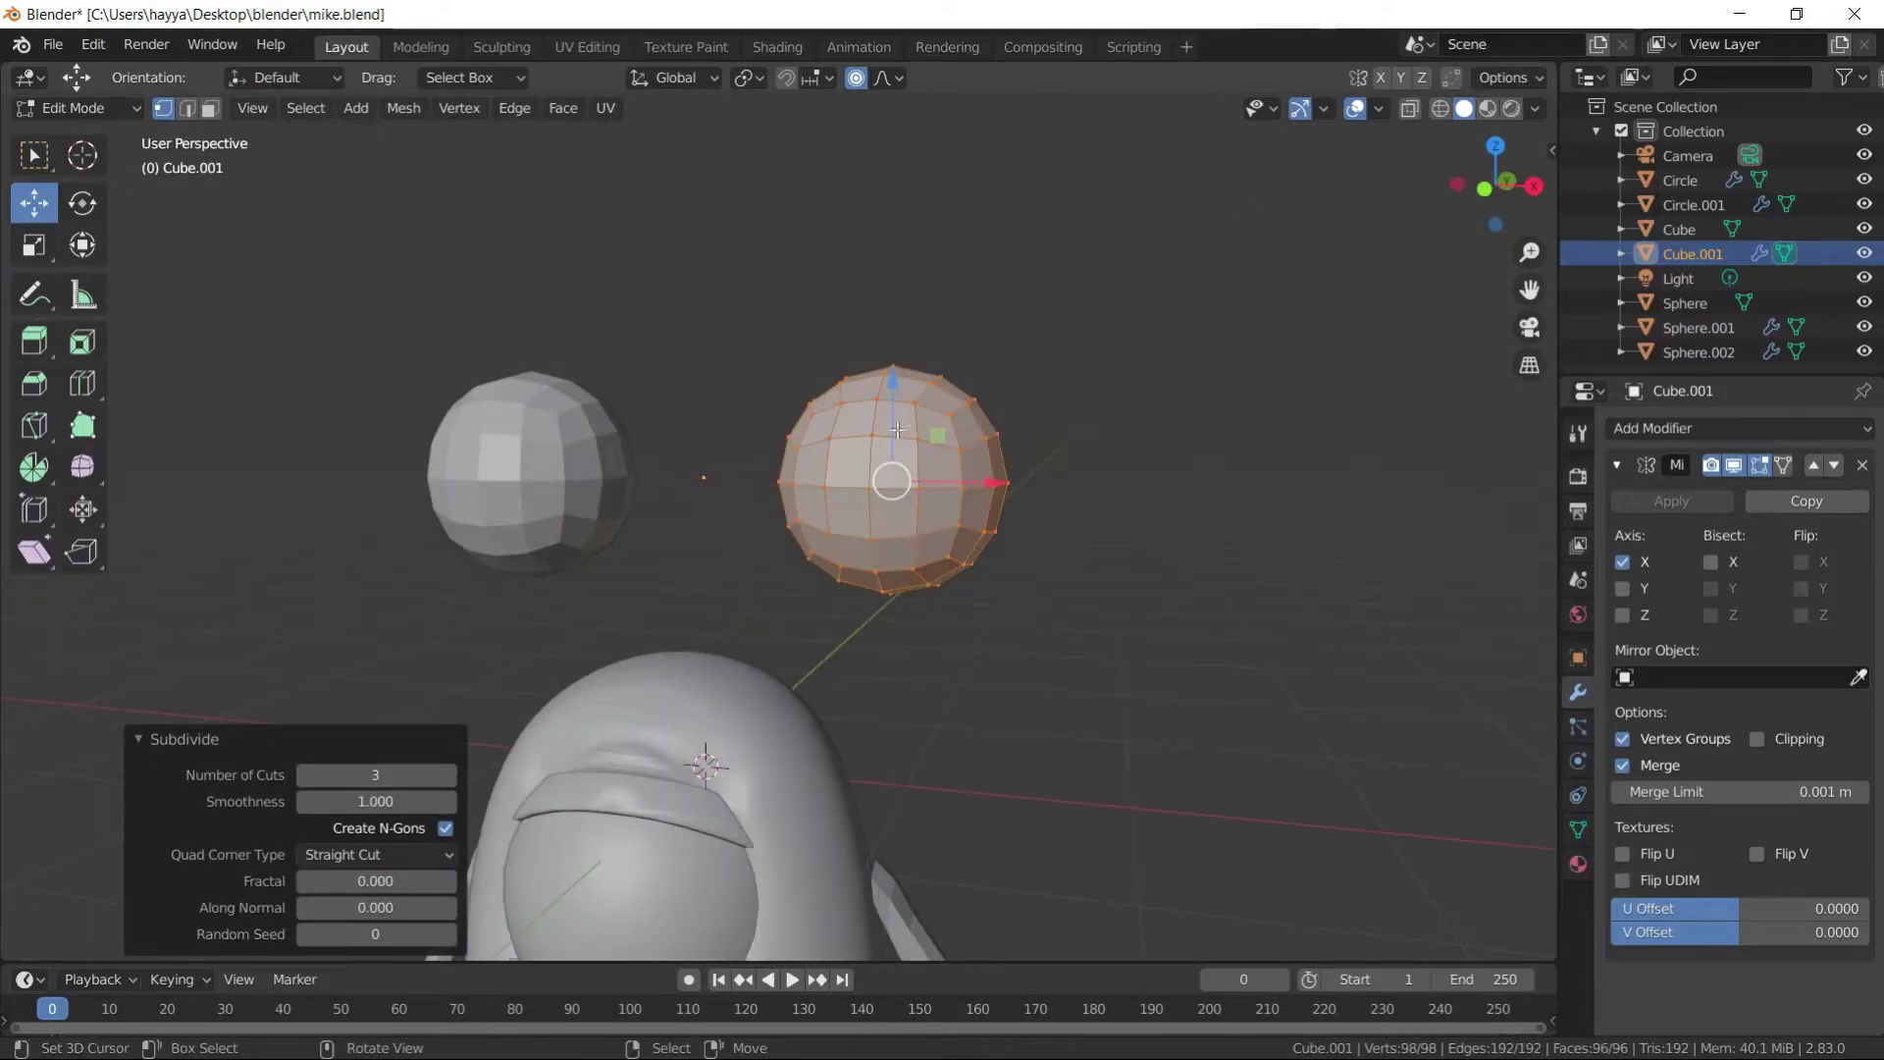
{"action": "middle_click_drag", "start_coordinate": [642, 689], "coordinate": [1262, 320]}
- Stretch the rounded cube's lower half down and taper its top into a pointed horn
{"action": "key", "text": "alt+z"}
{"action": "left_click_drag", "start_coordinate": [1227, 471], "coordinate": [706, 668]}
{"action": "key", "text": "g"}
{"action": "key", "text": "z"}
{"action": "left_click_drag", "start_coordinate": [716, 451], "coordinate": [1232, 220]}
{"action": "key", "text": "s"}
{"action": "left_click", "coordinate": [1083, 277]}
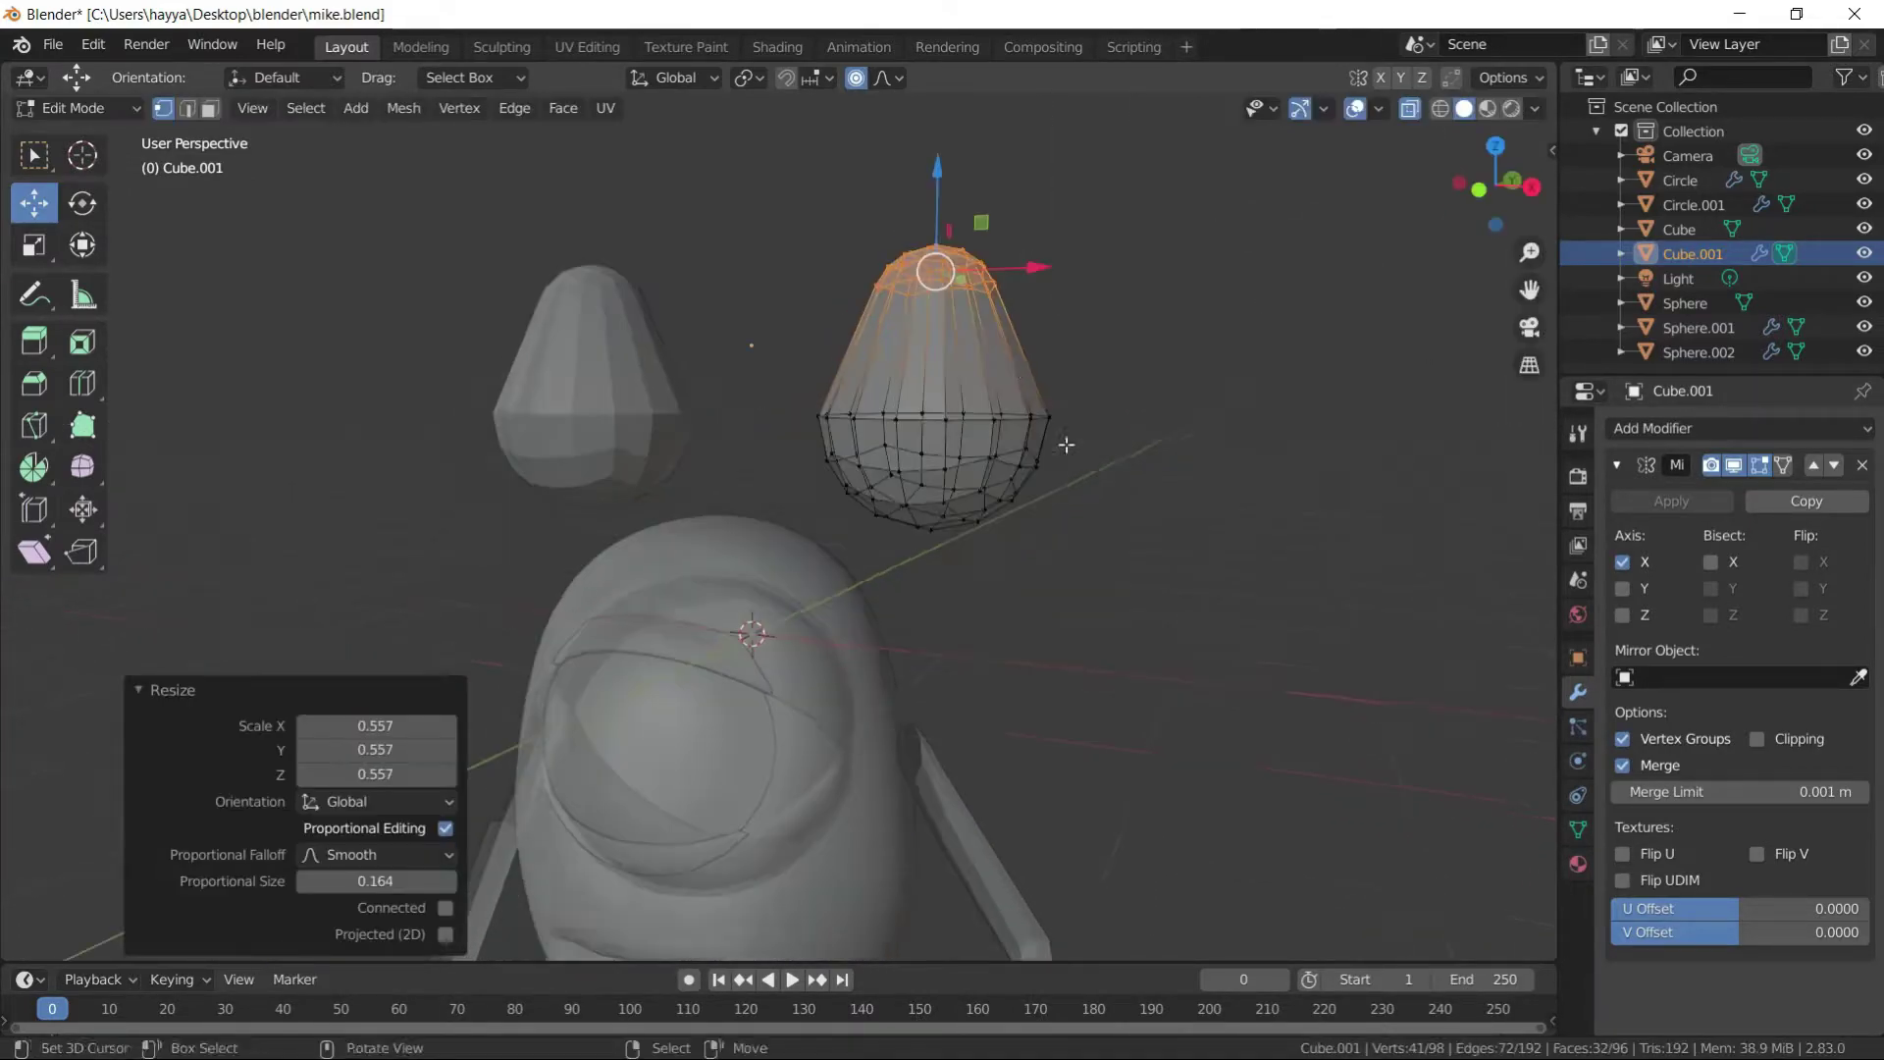
{"action": "middle_click_drag", "start_coordinate": [1083, 277], "coordinate": [1029, 420]}
- Scale the whole horn down and lower the mirrored horns onto the head
{"action": "key", "text": "Tab"}
{"action": "key", "text": "KP_1"}
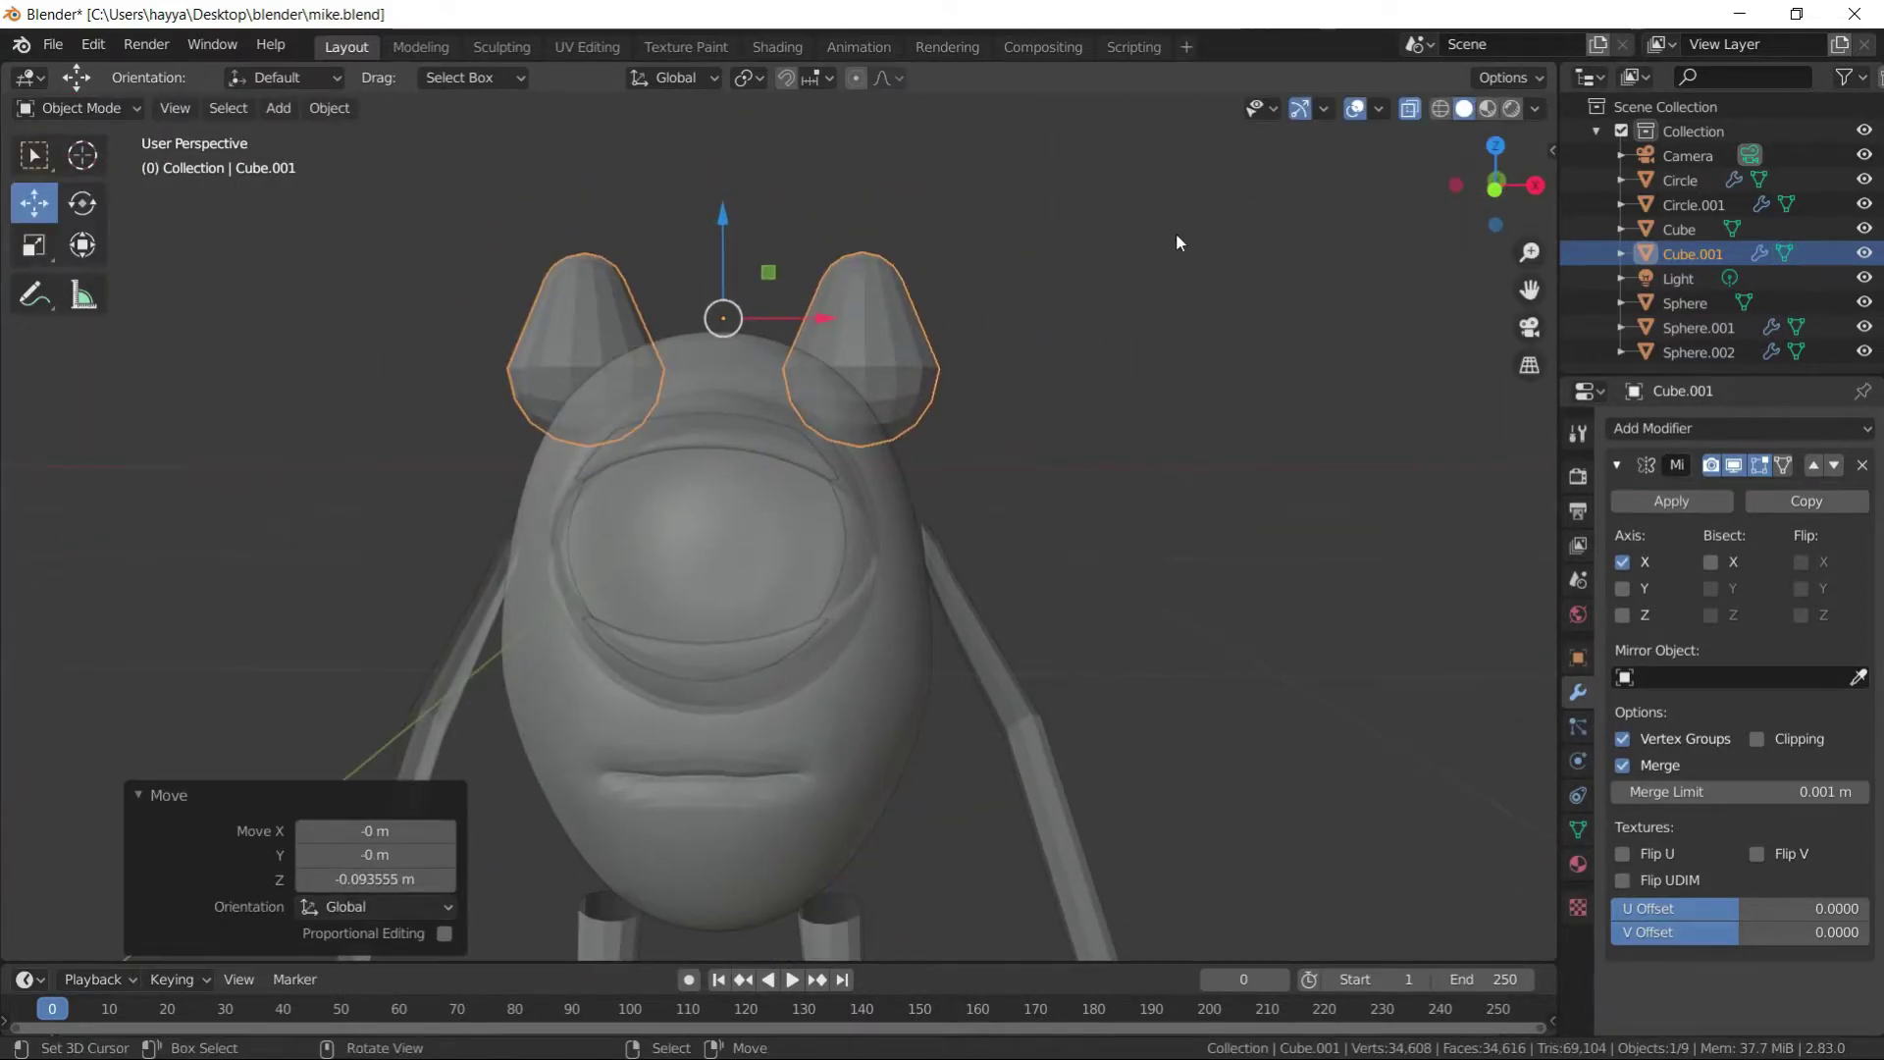
{"action": "key", "text": "Tab"}
{"action": "key", "text": "a"}
{"action": "key", "text": "s"}
{"action": "left_click", "coordinate": [1091, 214]}
{"action": "key", "text": "Tab"}
{"action": "middle_click_drag", "start_coordinate": [1091, 213], "coordinate": [1042, 342]}
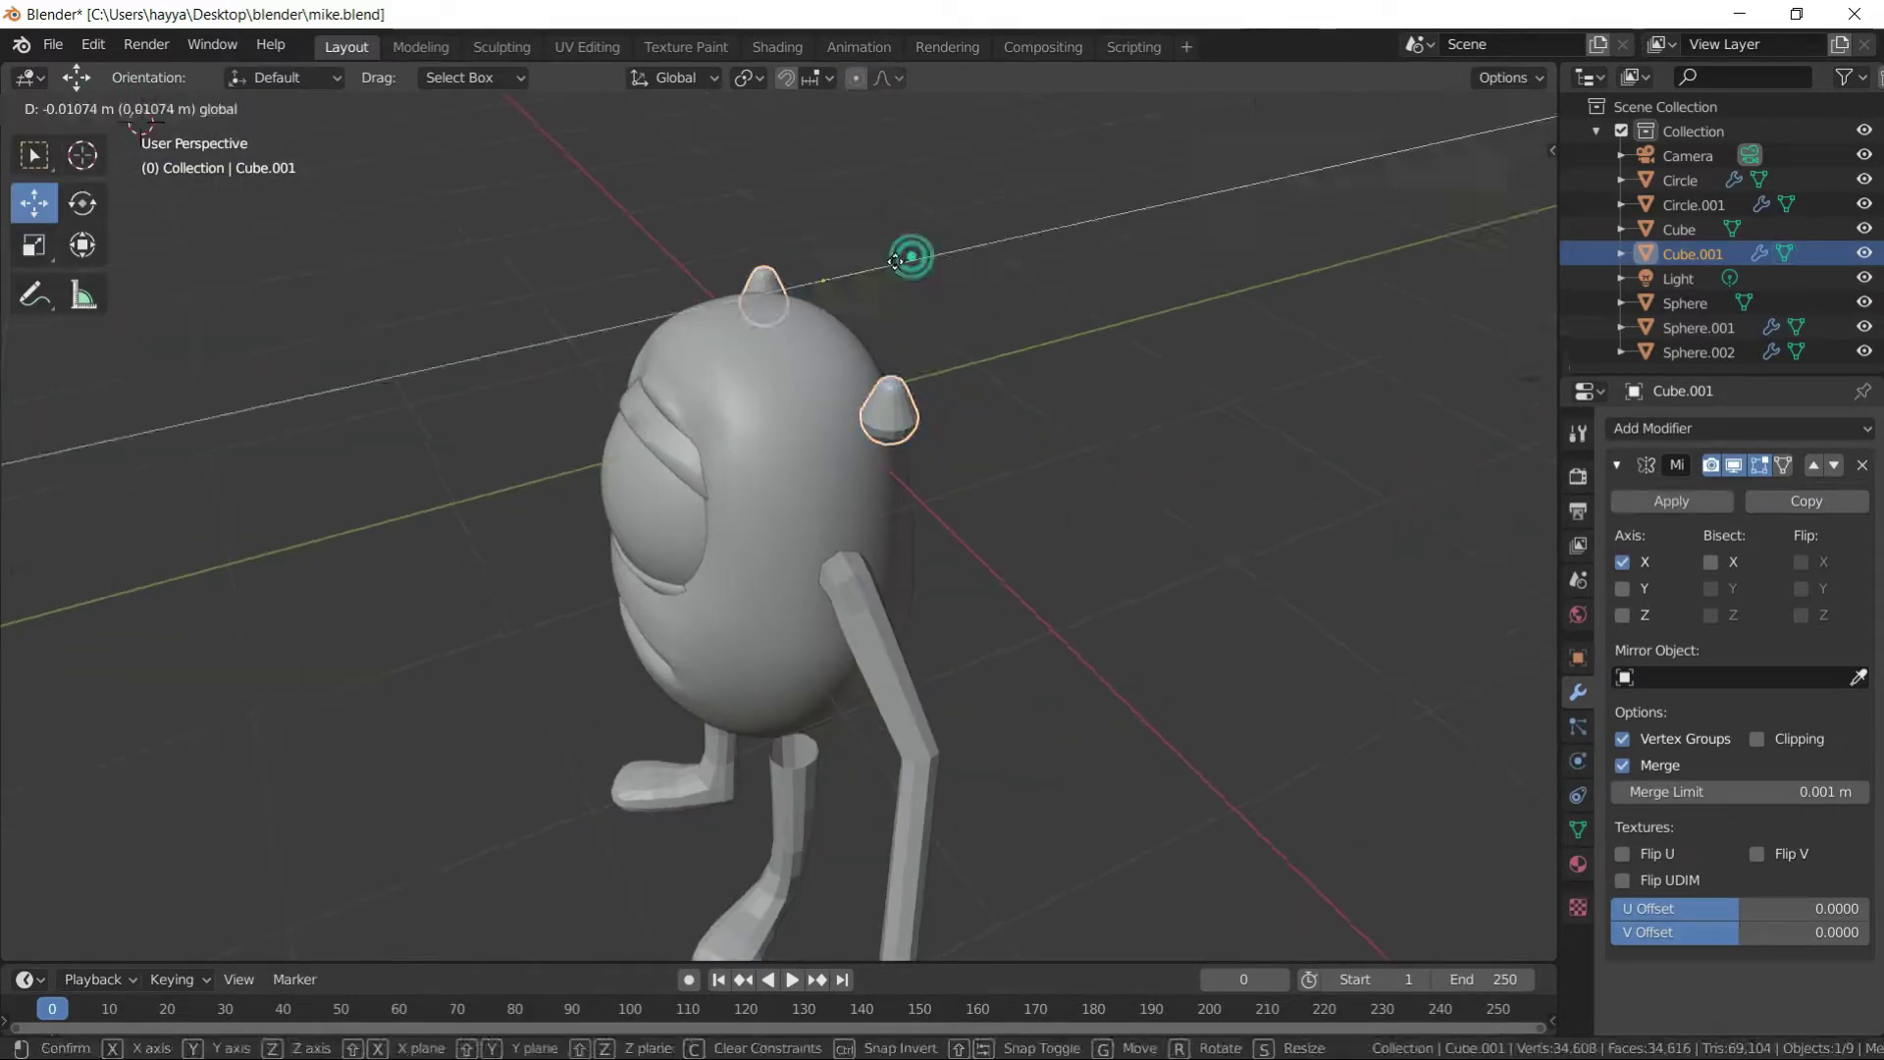
- Bend the horn tip outward with proportional editing
{"action": "key", "text": "Tab"}
{"action": "scroll", "coordinate": [1042, 350], "scroll_direction": "up", "scroll_amount": 5}
{"action": "key", "text": "g"}
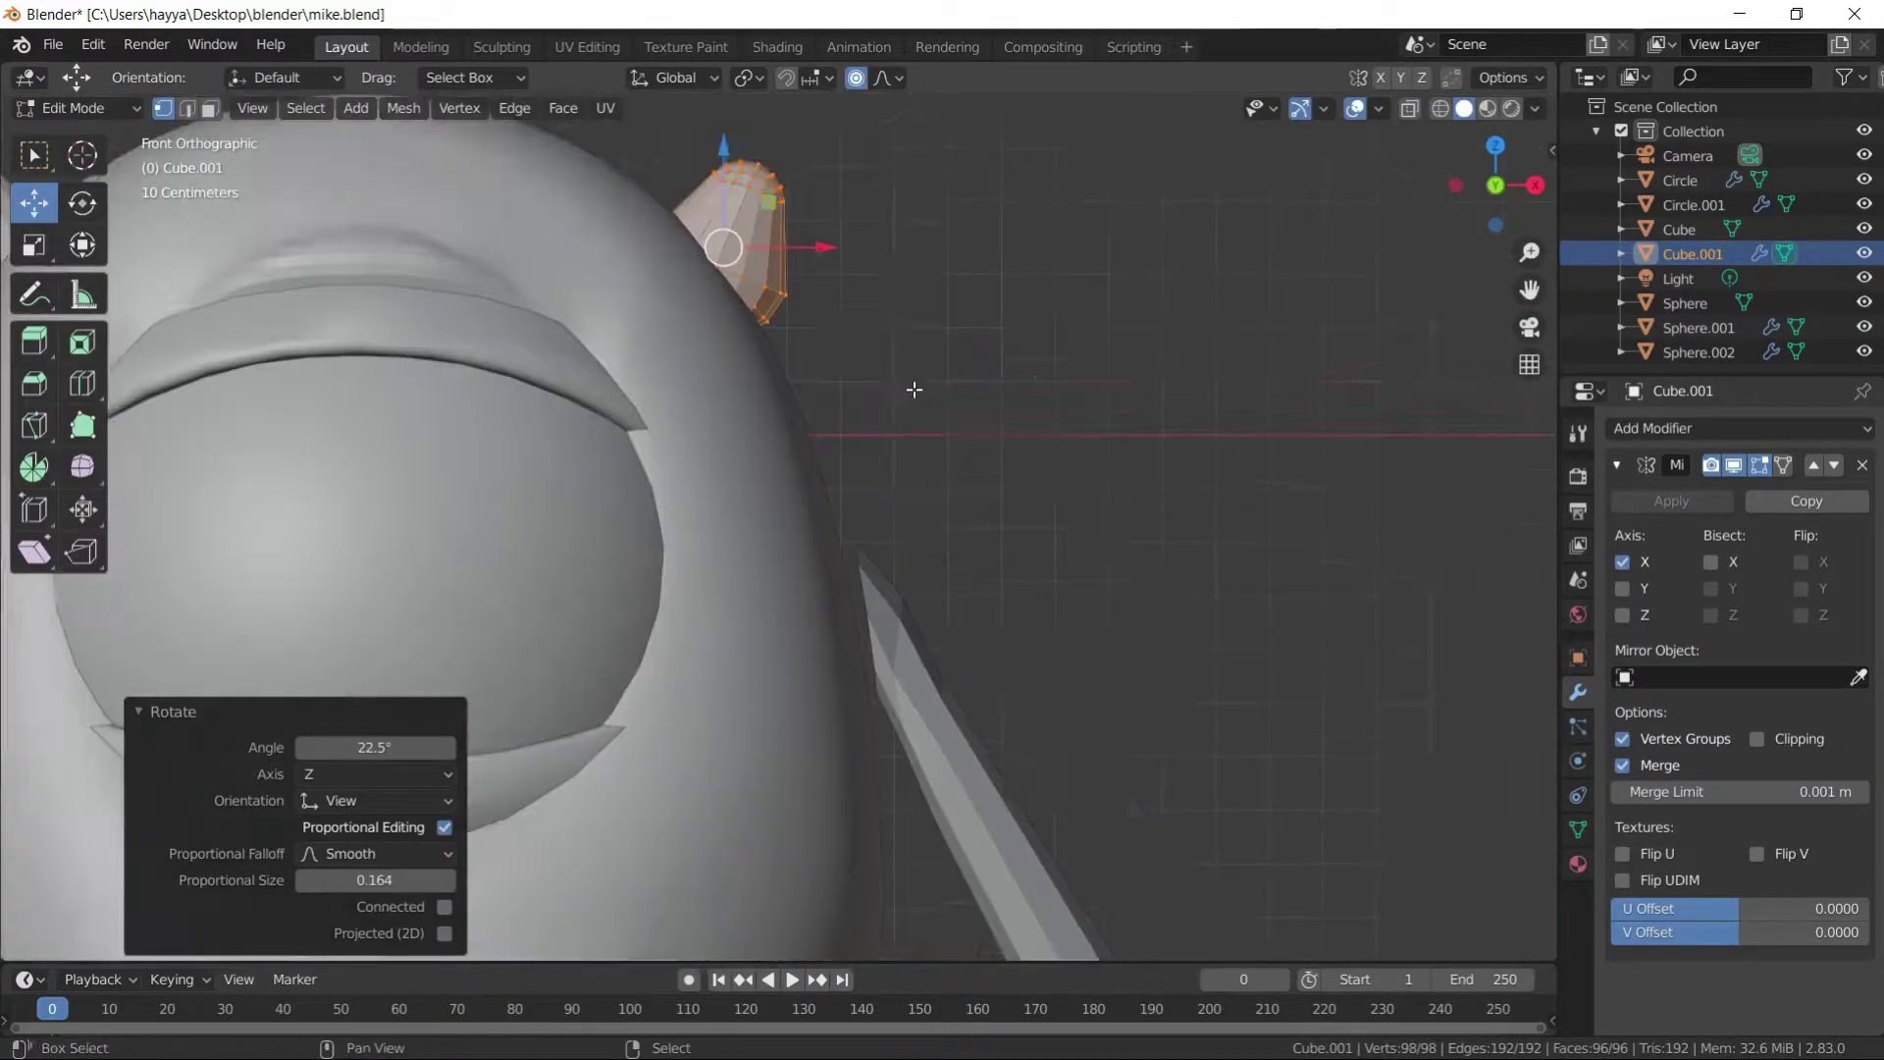
{"action": "middle_click_drag", "start_coordinate": [856, 87], "coordinate": [889, 377]}
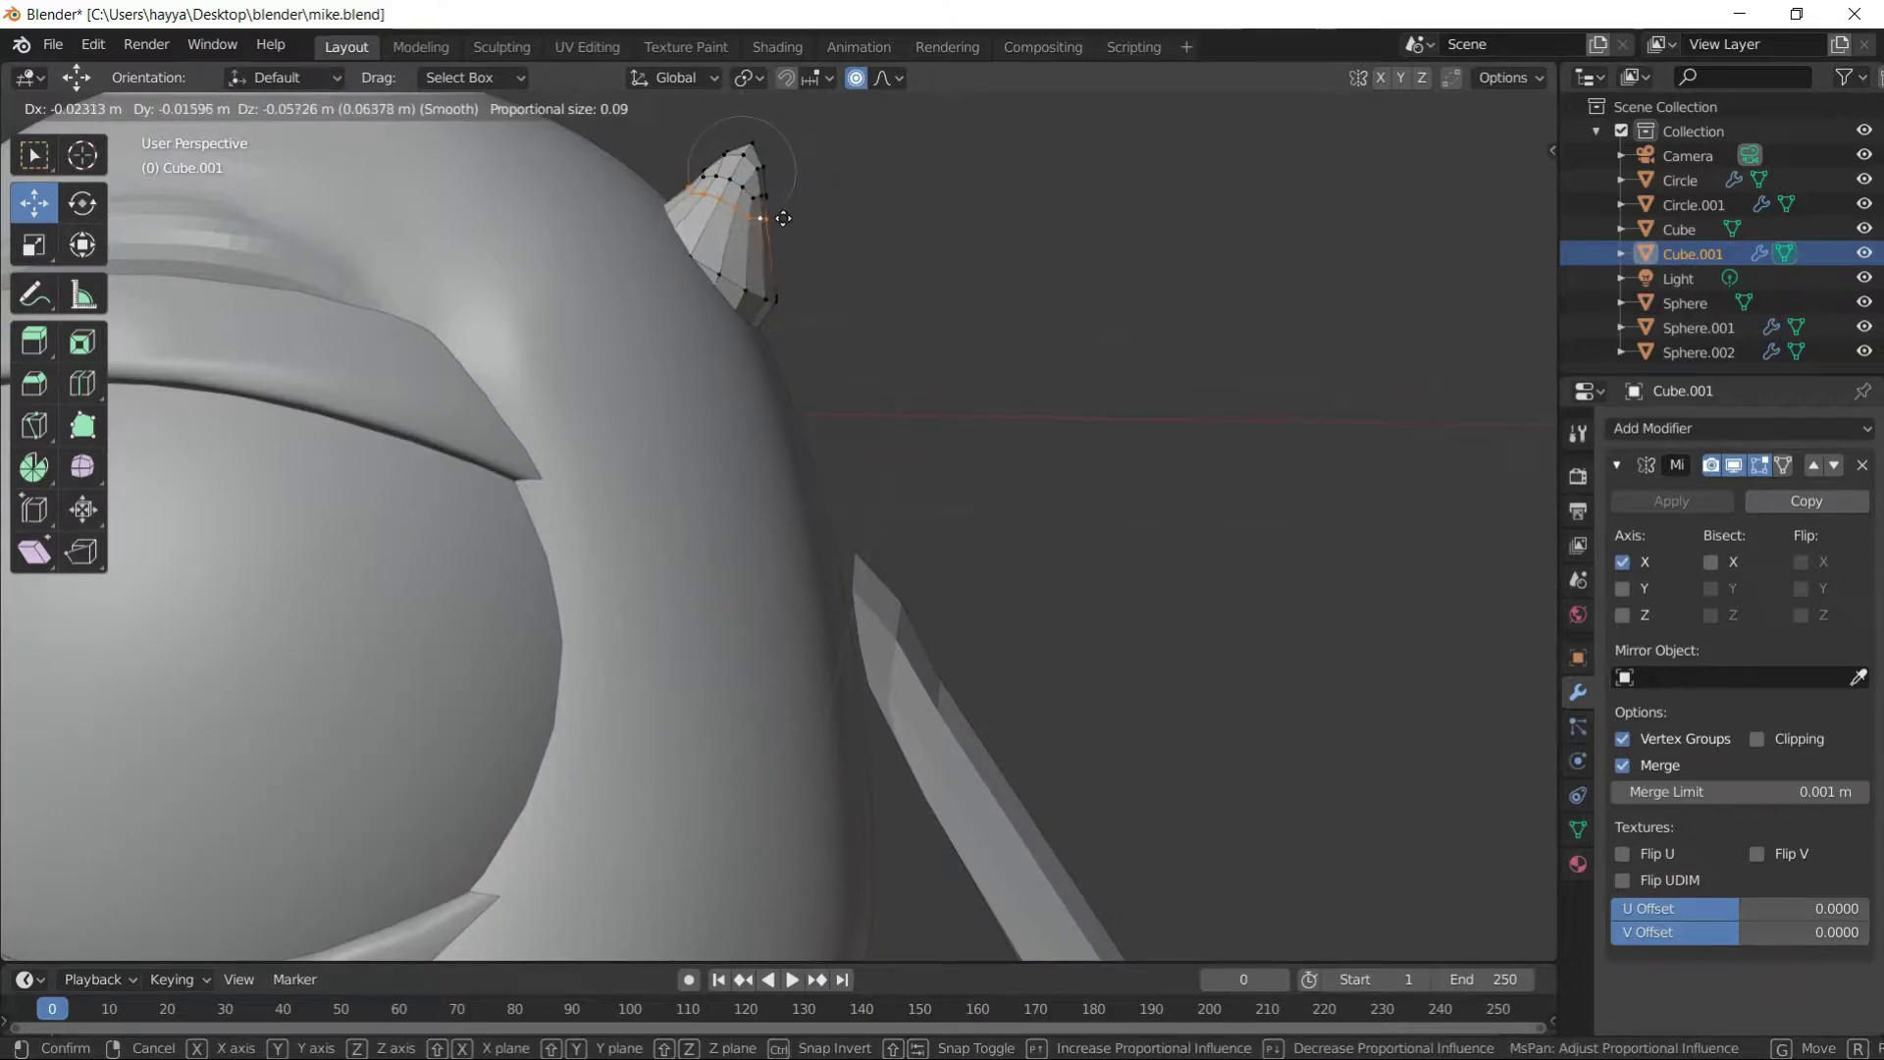
{"action": "left_click", "coordinate": [783, 218]}
{"action": "key", "text": "g"}
{"action": "left_click", "coordinate": [904, 240]}
{"action": "middle_click_drag", "start_coordinate": [905, 241], "coordinate": [770, 363]}
{"action": "scroll", "coordinate": [891, 268], "scroll_direction": "up", "scroll_amount": 3}
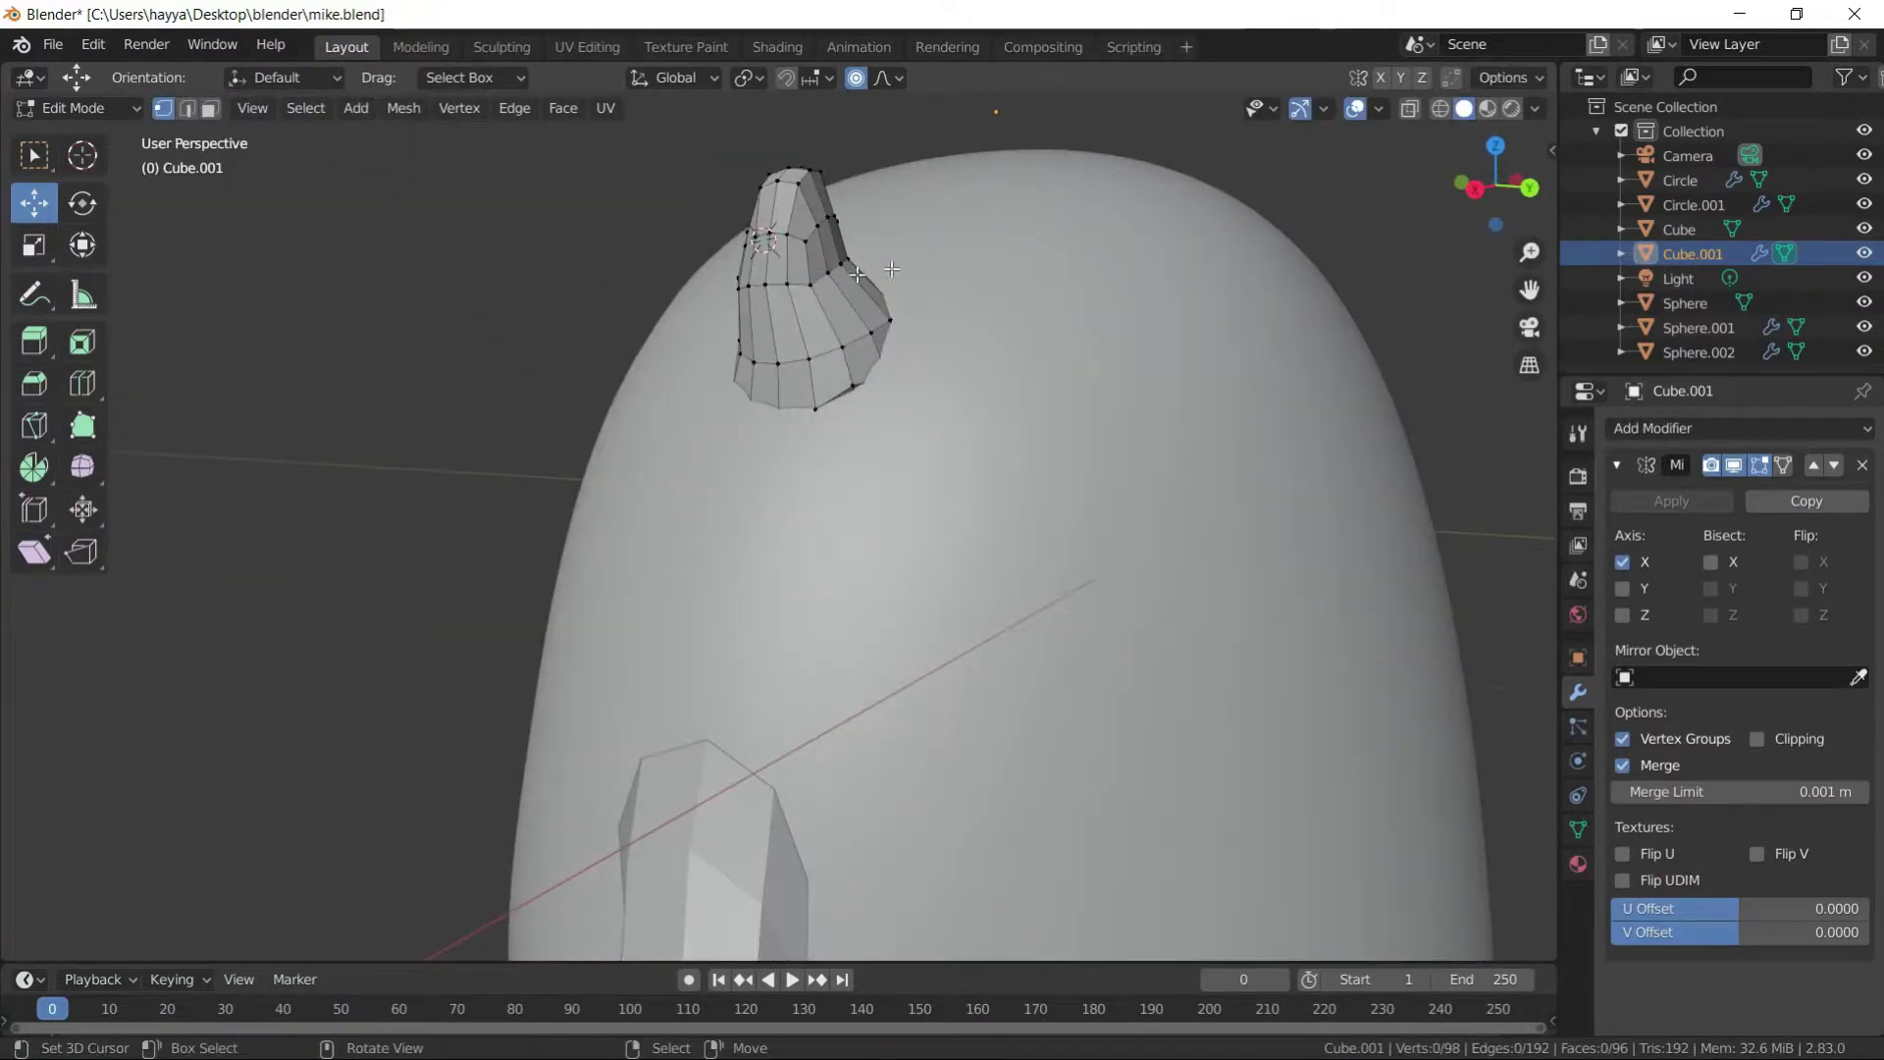
- Pull the horn tip vertex into a sharp point, then select the legs object
{"action": "left_click", "coordinate": [856, 275]}
{"action": "mouse_move", "coordinate": [857, 275]}
{"action": "middle_mouse_down"}
{"action": "mouse_move", "coordinate": [882, 513]}
{"action": "mouse_move", "coordinate": [840, 445]}
{"action": "mouse_move", "coordinate": [839, 350]}
{"action": "middle_mouse_up"}
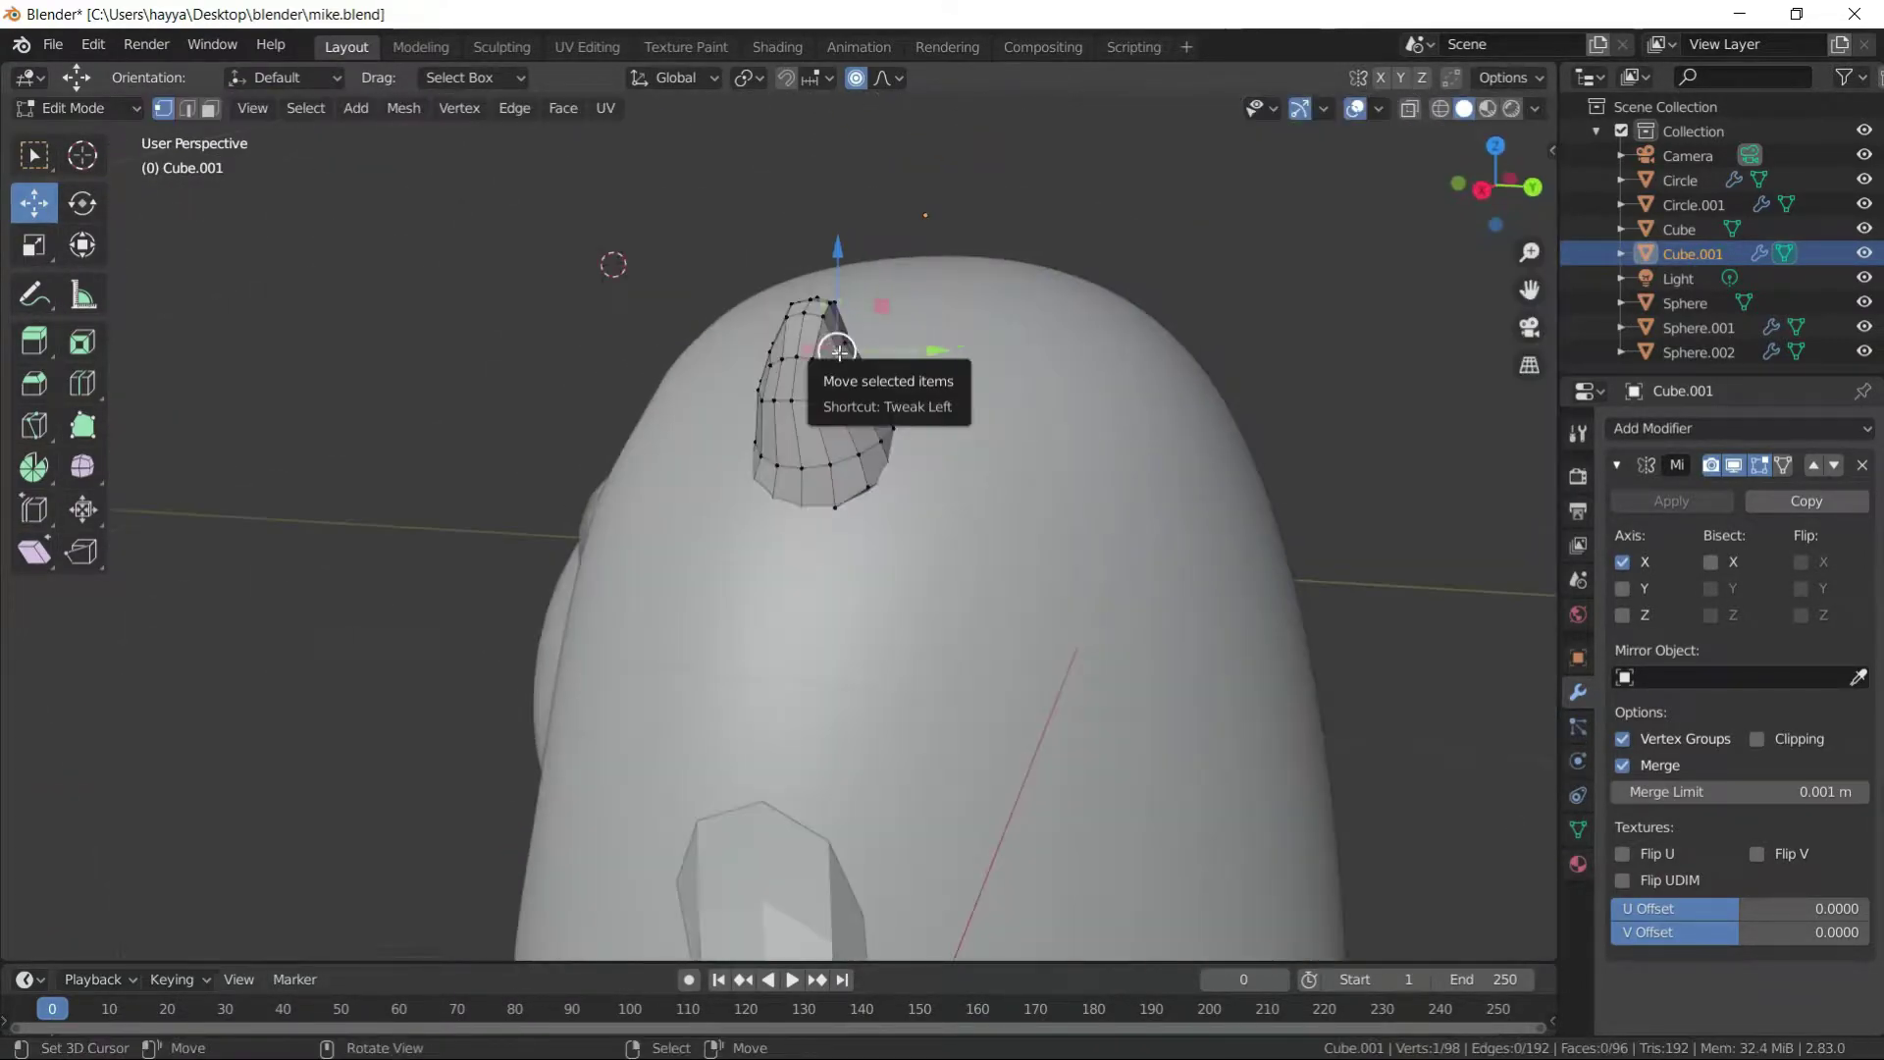
{"action": "left_click_drag", "start_coordinate": [838, 350], "coordinate": [785, 461]}
{"action": "scroll", "coordinate": [785, 462], "scroll_direction": "down", "scroll_amount": 5}
{"action": "scroll", "coordinate": [749, 337], "scroll_direction": "up", "scroll_amount": 5}
{"action": "scroll", "coordinate": [769, 337], "scroll_direction": "down", "scroll_amount": 5}
{"action": "key", "text": "Tab"}
{"action": "mouse_move", "coordinate": [769, 336]}
{"action": "middle_mouse_down"}
{"action": "mouse_move", "coordinate": [805, 370]}
{"action": "mouse_move", "coordinate": [887, 226]}
{"action": "middle_mouse_up"}
{"action": "scroll", "coordinate": [887, 226], "scroll_direction": "down", "scroll_amount": 2}
{"action": "left_click", "coordinate": [785, 530]}
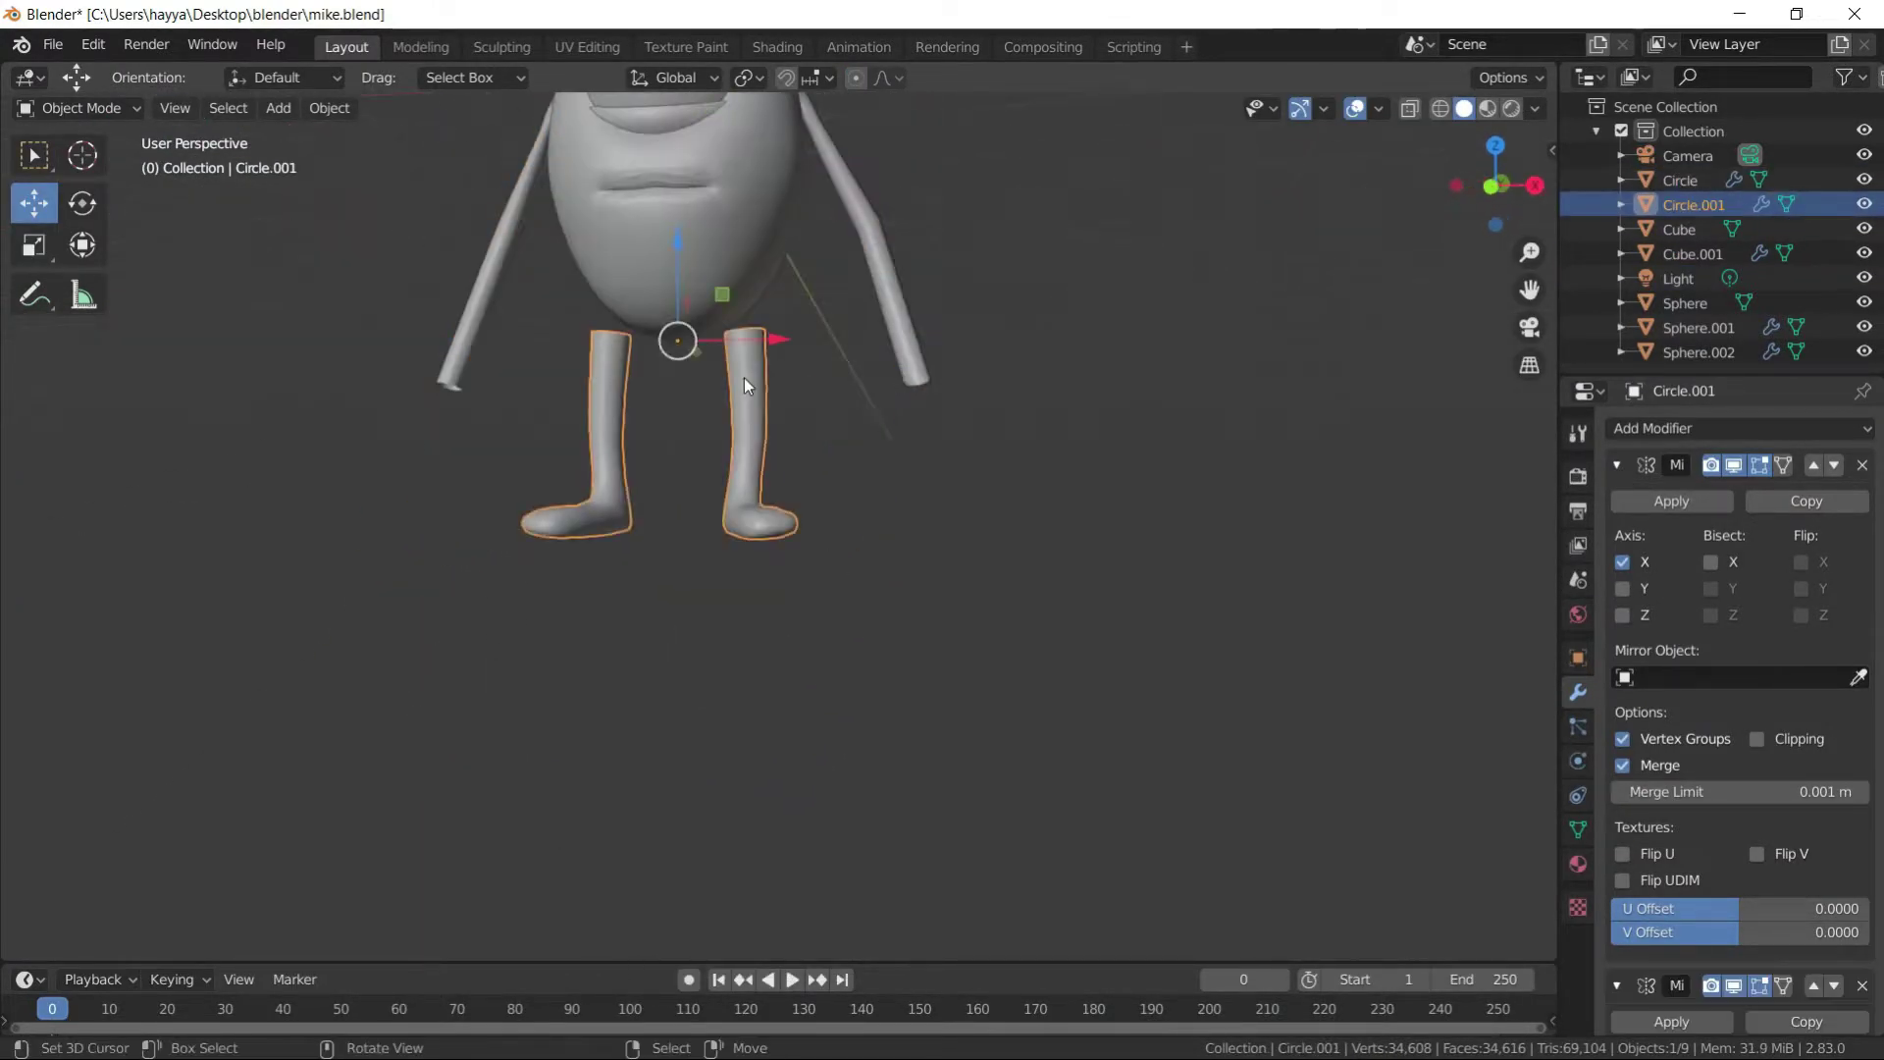
- Nudge the foot vertices and cut a new edge loop along the leg, moving it on Y
{"action": "key", "text": "Tab"}
{"action": "scroll", "coordinate": [743, 382], "scroll_direction": "up", "scroll_amount": 3}
{"action": "middle_click_drag", "start_coordinate": [743, 382], "coordinate": [785, 461]}
{"action": "scroll", "coordinate": [785, 461], "scroll_direction": "down", "scroll_amount": 3}
{"action": "key", "text": "g"}
{"action": "left_click", "coordinate": [837, 426]}
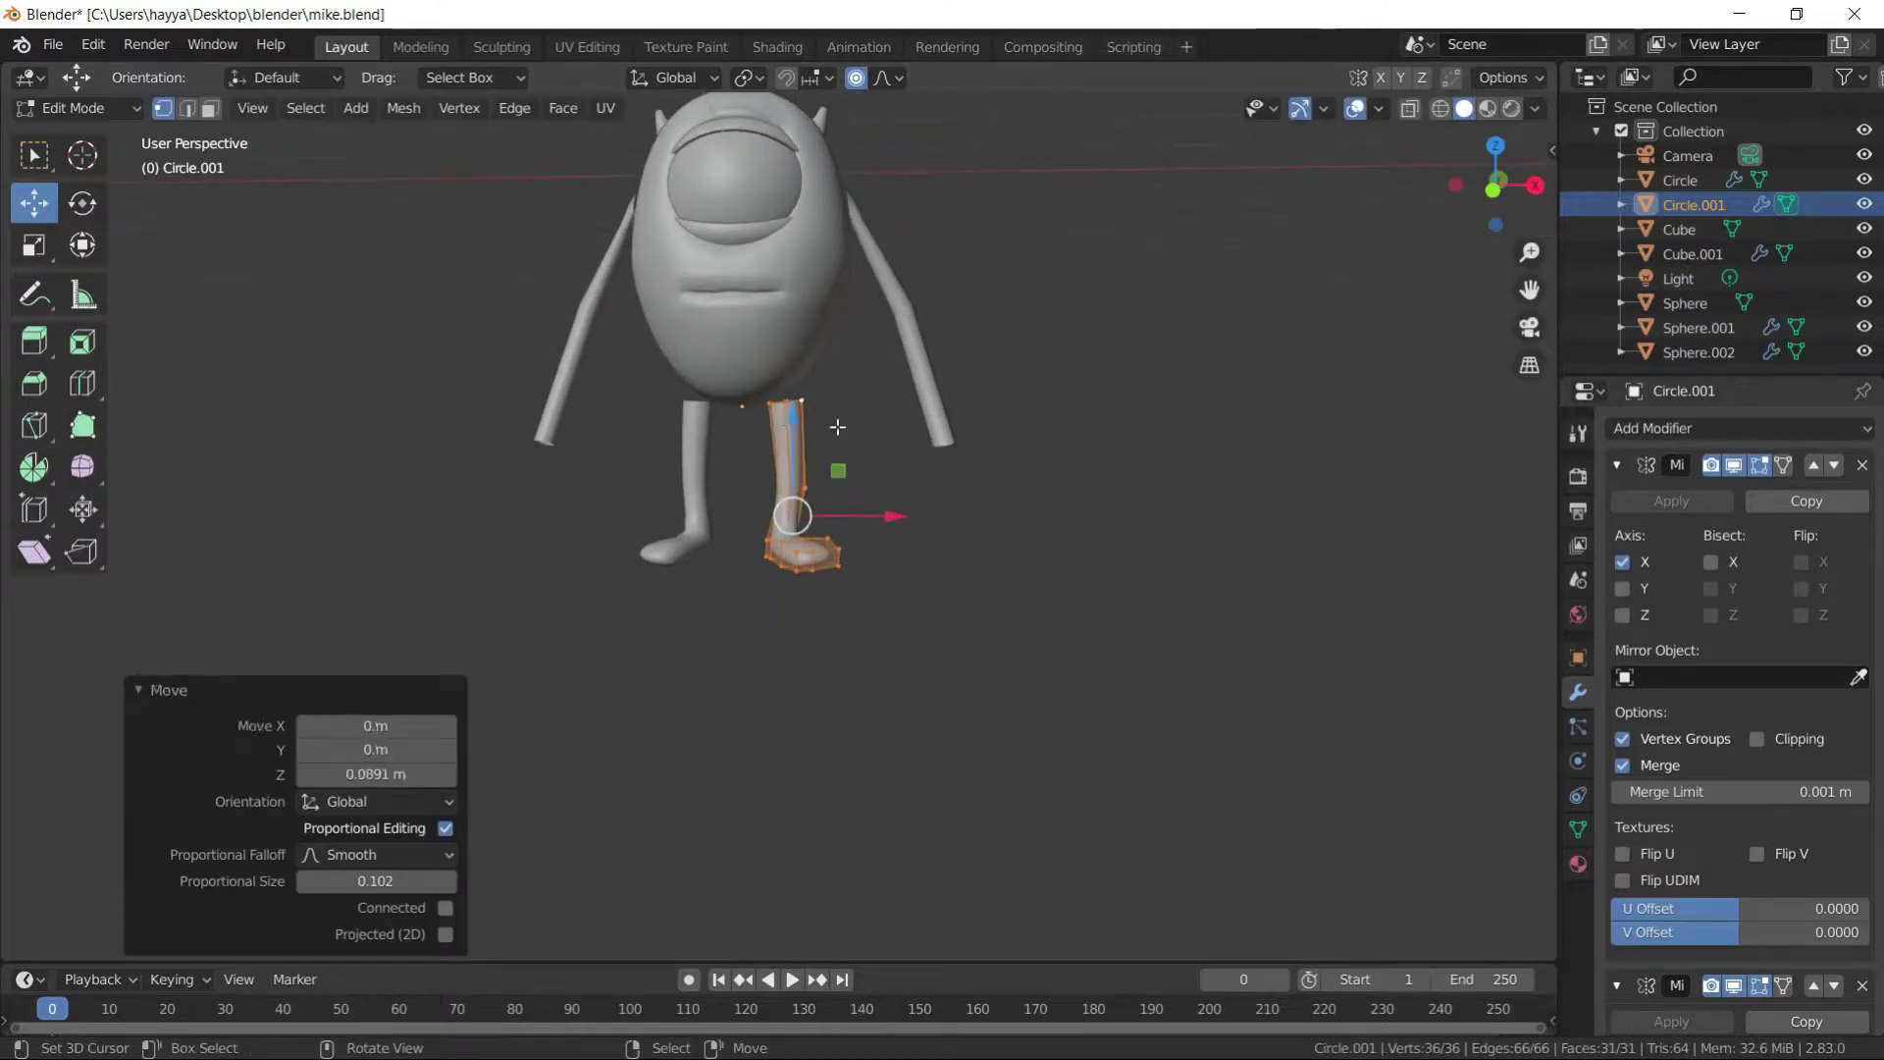
{"action": "scroll", "coordinate": [837, 426], "scroll_direction": "up", "scroll_amount": 3}
{"action": "key", "text": "ctrl+r"}
{"action": "left_click", "coordinate": [829, 392]}
{"action": "mouse_move", "coordinate": [829, 392]}
{"action": "middle_mouse_down"}
{"action": "mouse_move", "coordinate": [745, 589]}
{"action": "mouse_move", "coordinate": [876, 682]}
{"action": "mouse_move", "coordinate": [704, 639]}
{"action": "middle_mouse_up"}
{"action": "key", "text": "g"}
{"action": "key", "text": "y"}
- Cut a second leg loop and slide it up to knee height
{"action": "key", "text": "ctrl+r"}
{"action": "left_click", "coordinate": [824, 627]}
{"action": "middle_click_drag", "start_coordinate": [925, 580], "coordinate": [913, 433]}
{"action": "key", "text": "g"}
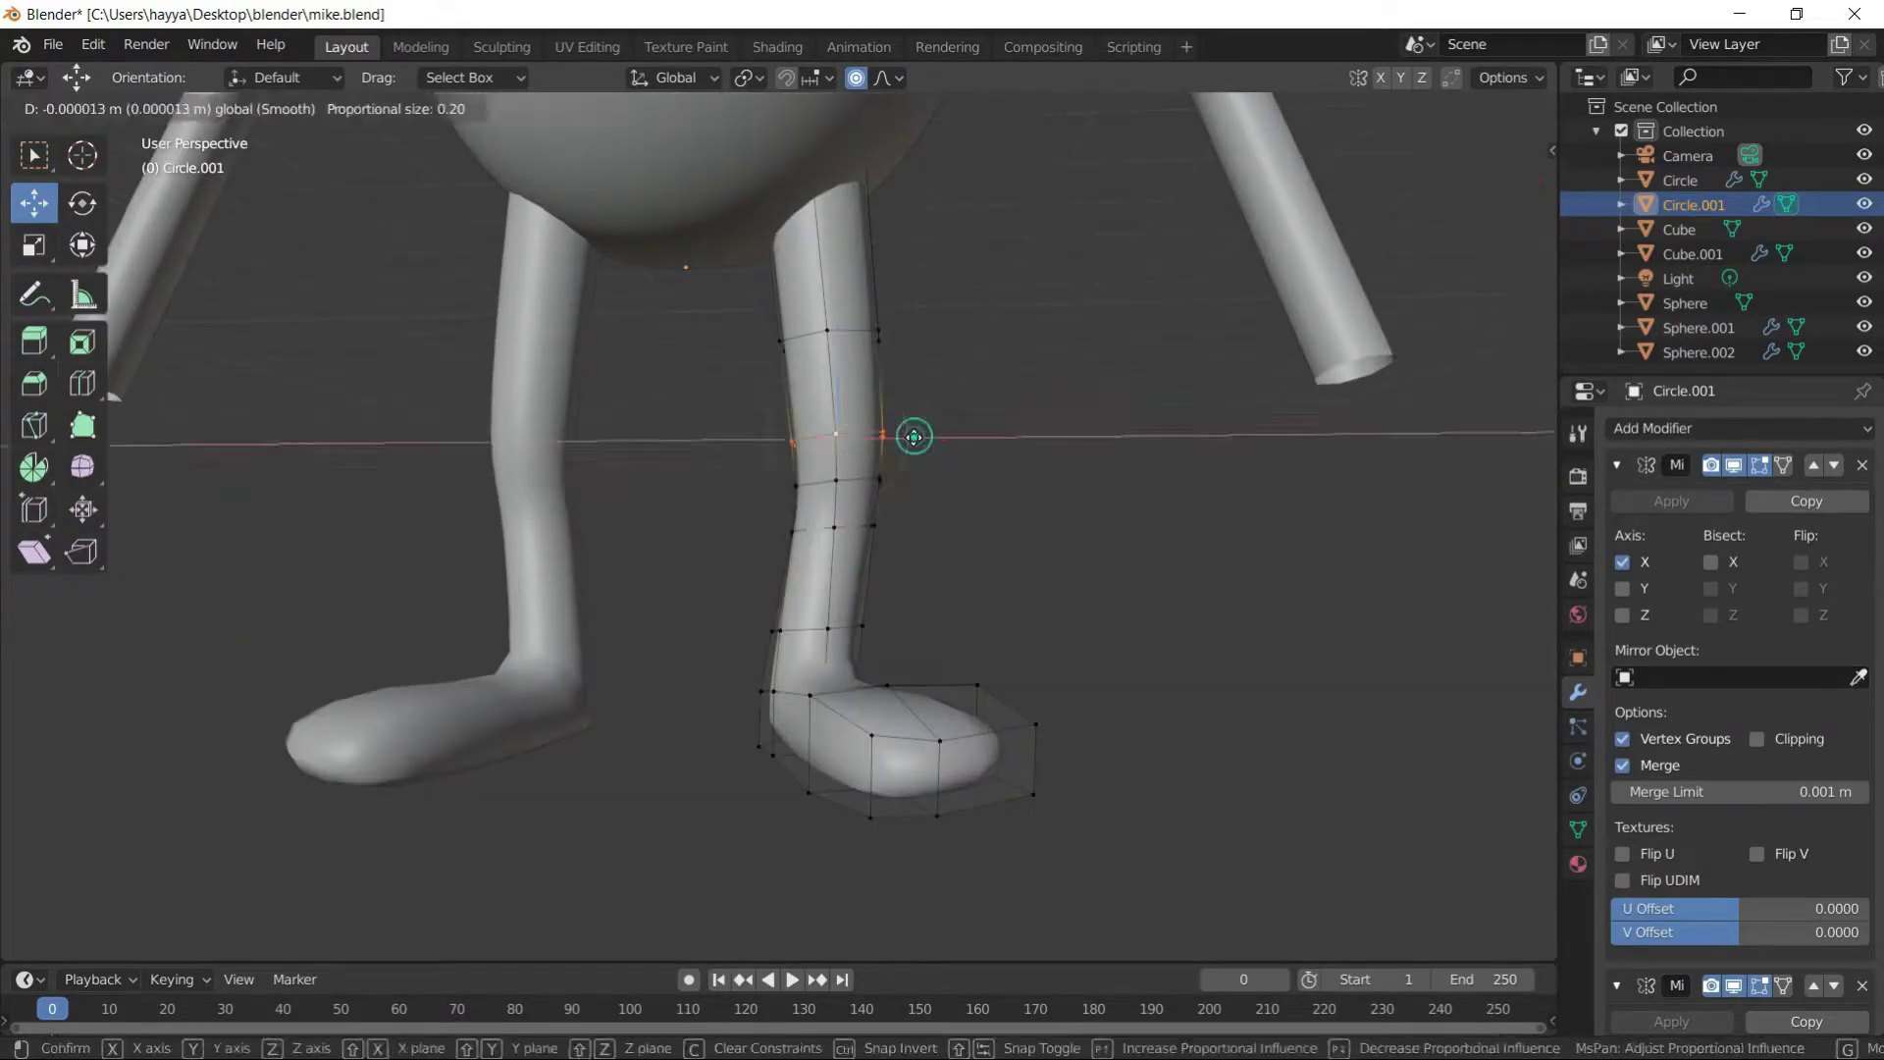
{"action": "left_click", "coordinate": [912, 433]}
{"action": "mouse_move", "coordinate": [1140, 278]}
{"action": "middle_mouse_down"}
{"action": "mouse_move", "coordinate": [777, 504]}
{"action": "mouse_move", "coordinate": [896, 526]}
{"action": "mouse_move", "coordinate": [623, 463]}
{"action": "mouse_move", "coordinate": [824, 572]}
{"action": "middle_mouse_up"}
{"action": "scroll", "coordinate": [896, 526], "scroll_direction": "down", "scroll_amount": 3}
{"action": "key", "text": "a"}
{"action": "scroll", "coordinate": [623, 463], "scroll_direction": "up", "scroll_amount": 4}
{"action": "left_click", "coordinate": [998, 465]}
- In front view, shift the knee loop to bend the legs, then return to object mode
{"action": "key", "text": "KP_1"}
{"action": "key", "text": "g"}
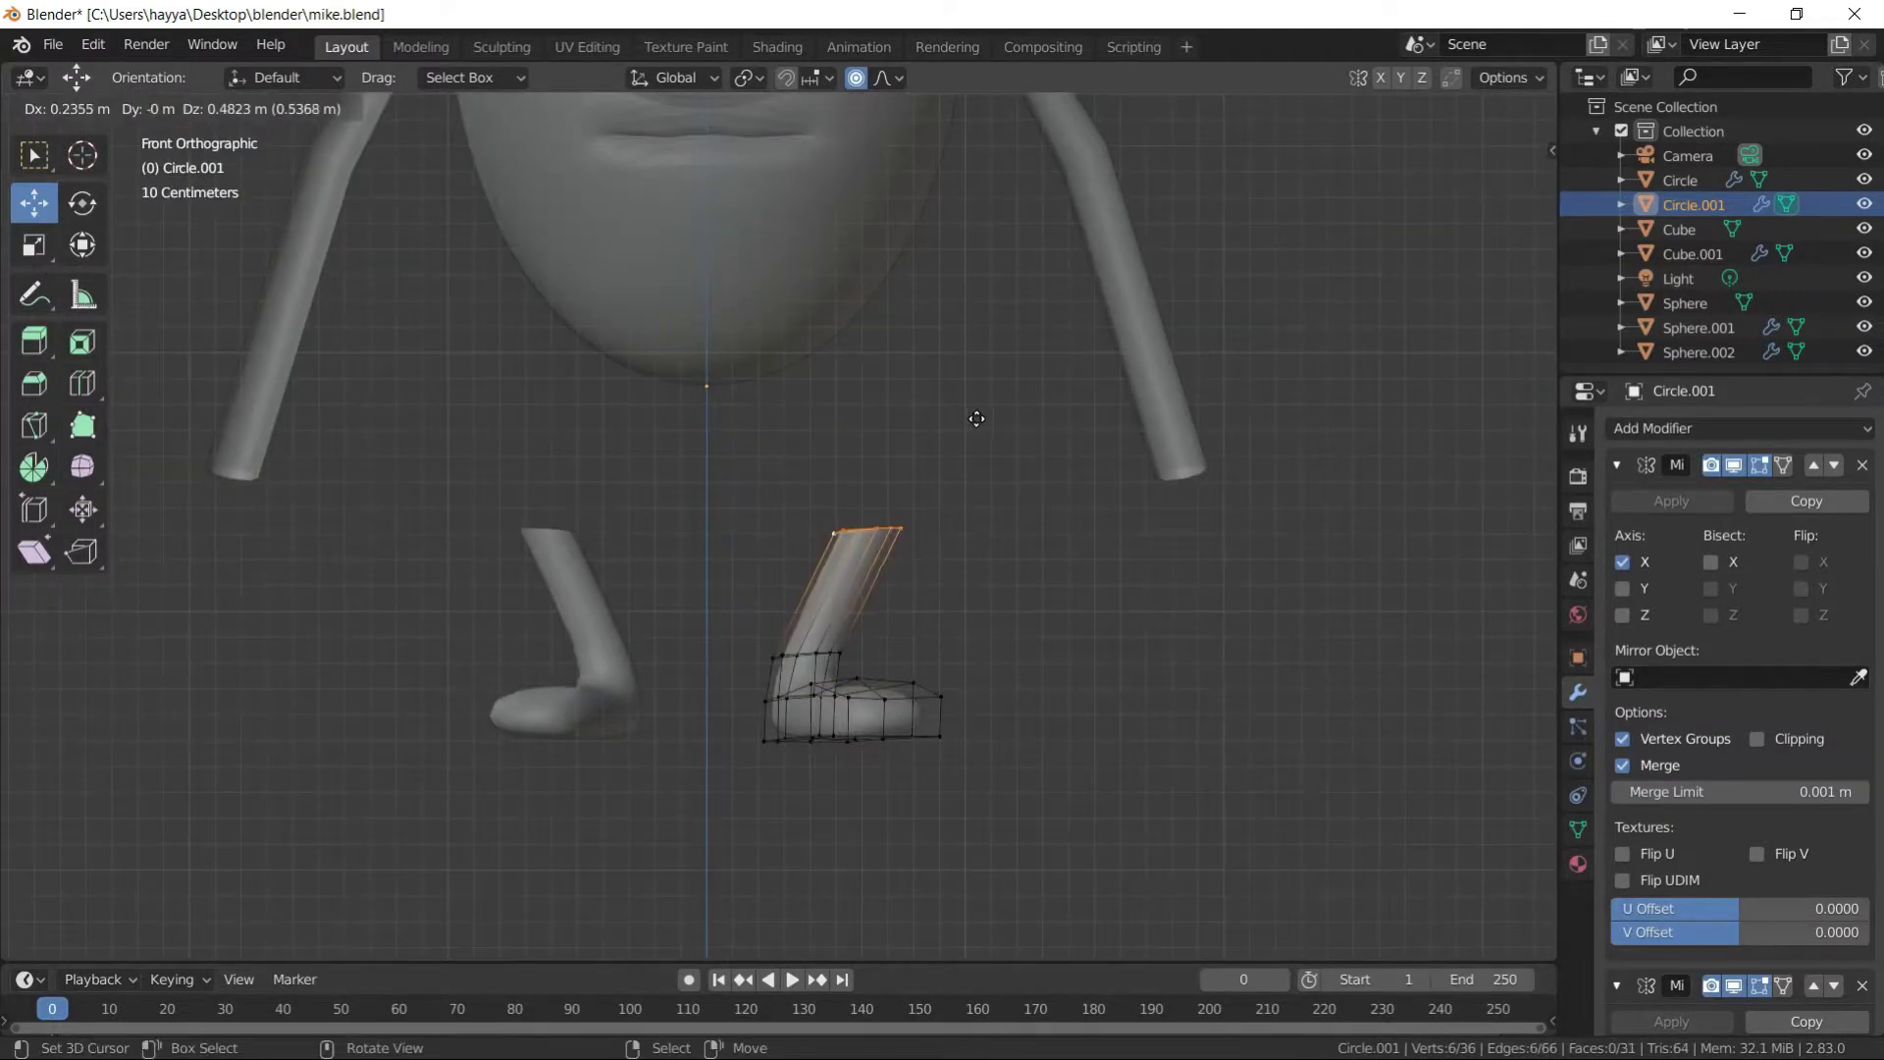
{"action": "left_click", "coordinate": [904, 467]}
{"action": "middle_click_drag", "start_coordinate": [904, 467], "coordinate": [833, 491]}
{"action": "left_click_drag", "start_coordinate": [833, 492], "coordinate": [807, 521]}
{"action": "key", "text": "KP_1"}
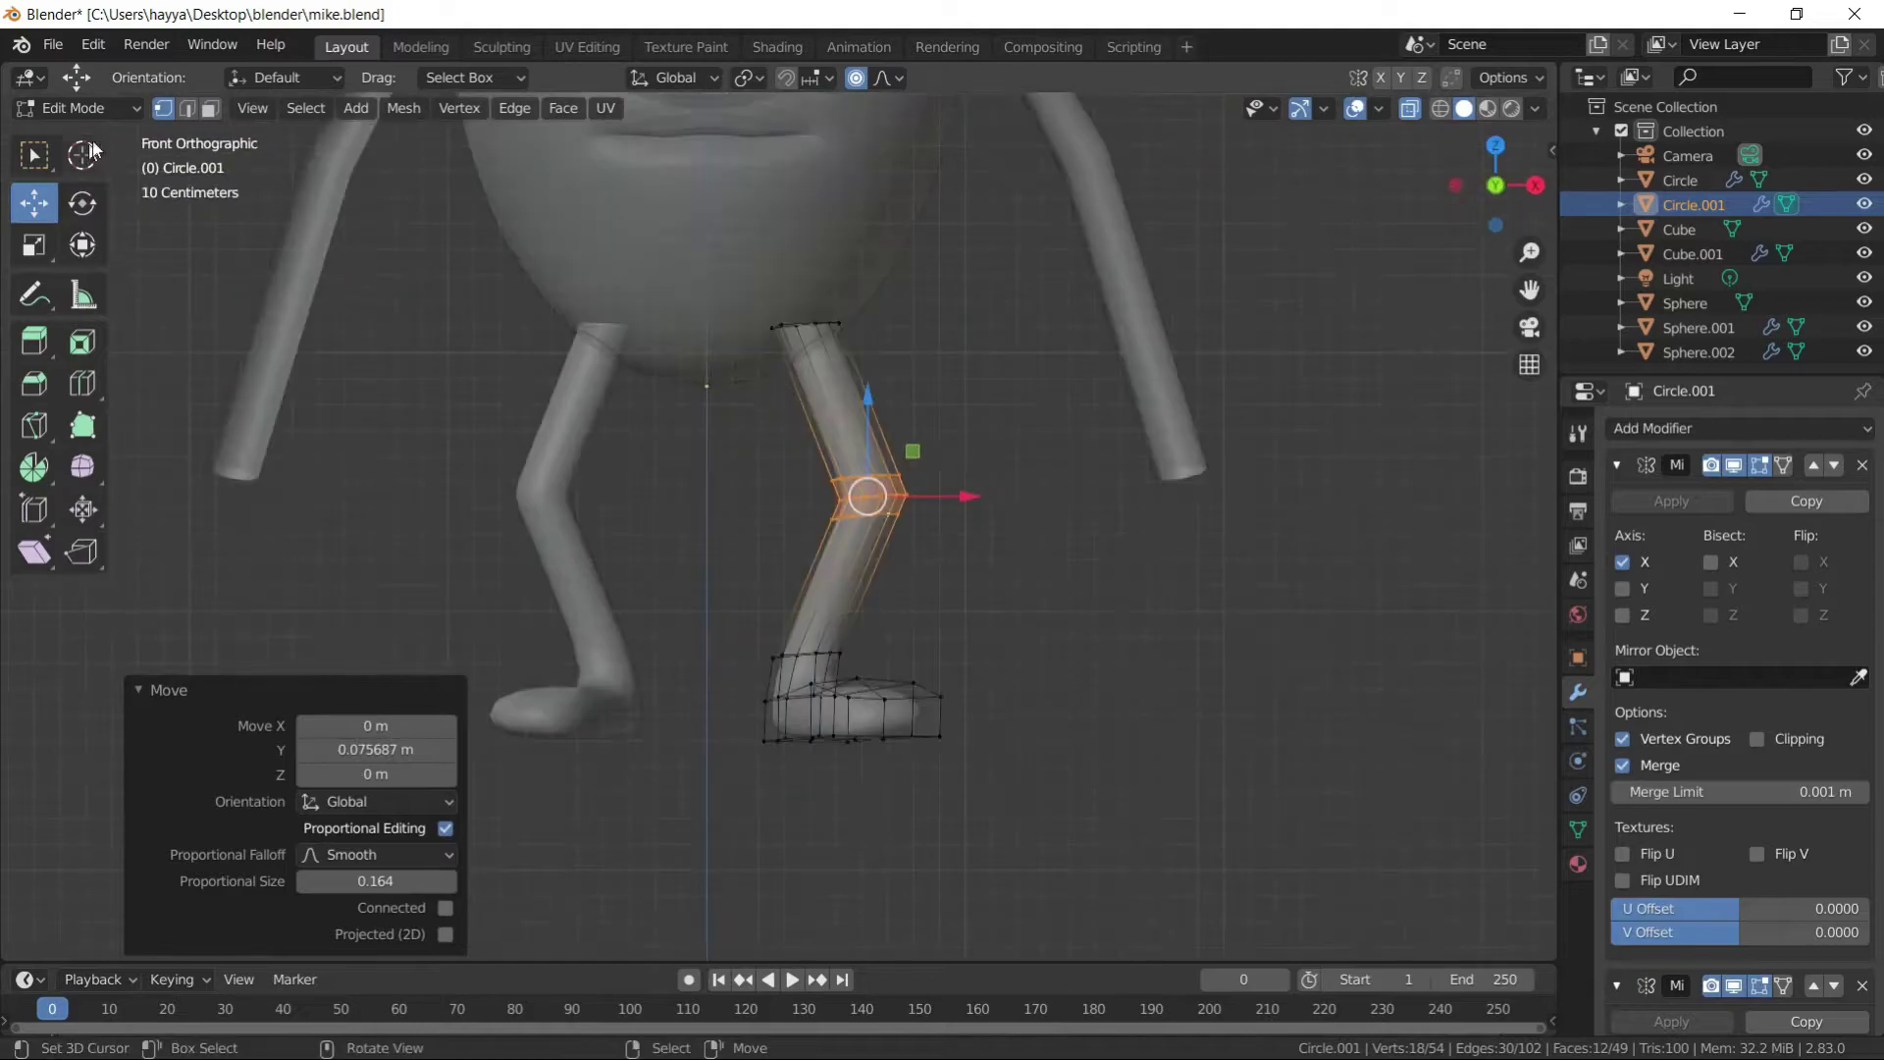
{"action": "key", "text": "Tab"}
{"action": "left_click", "coordinate": [799, 424]}
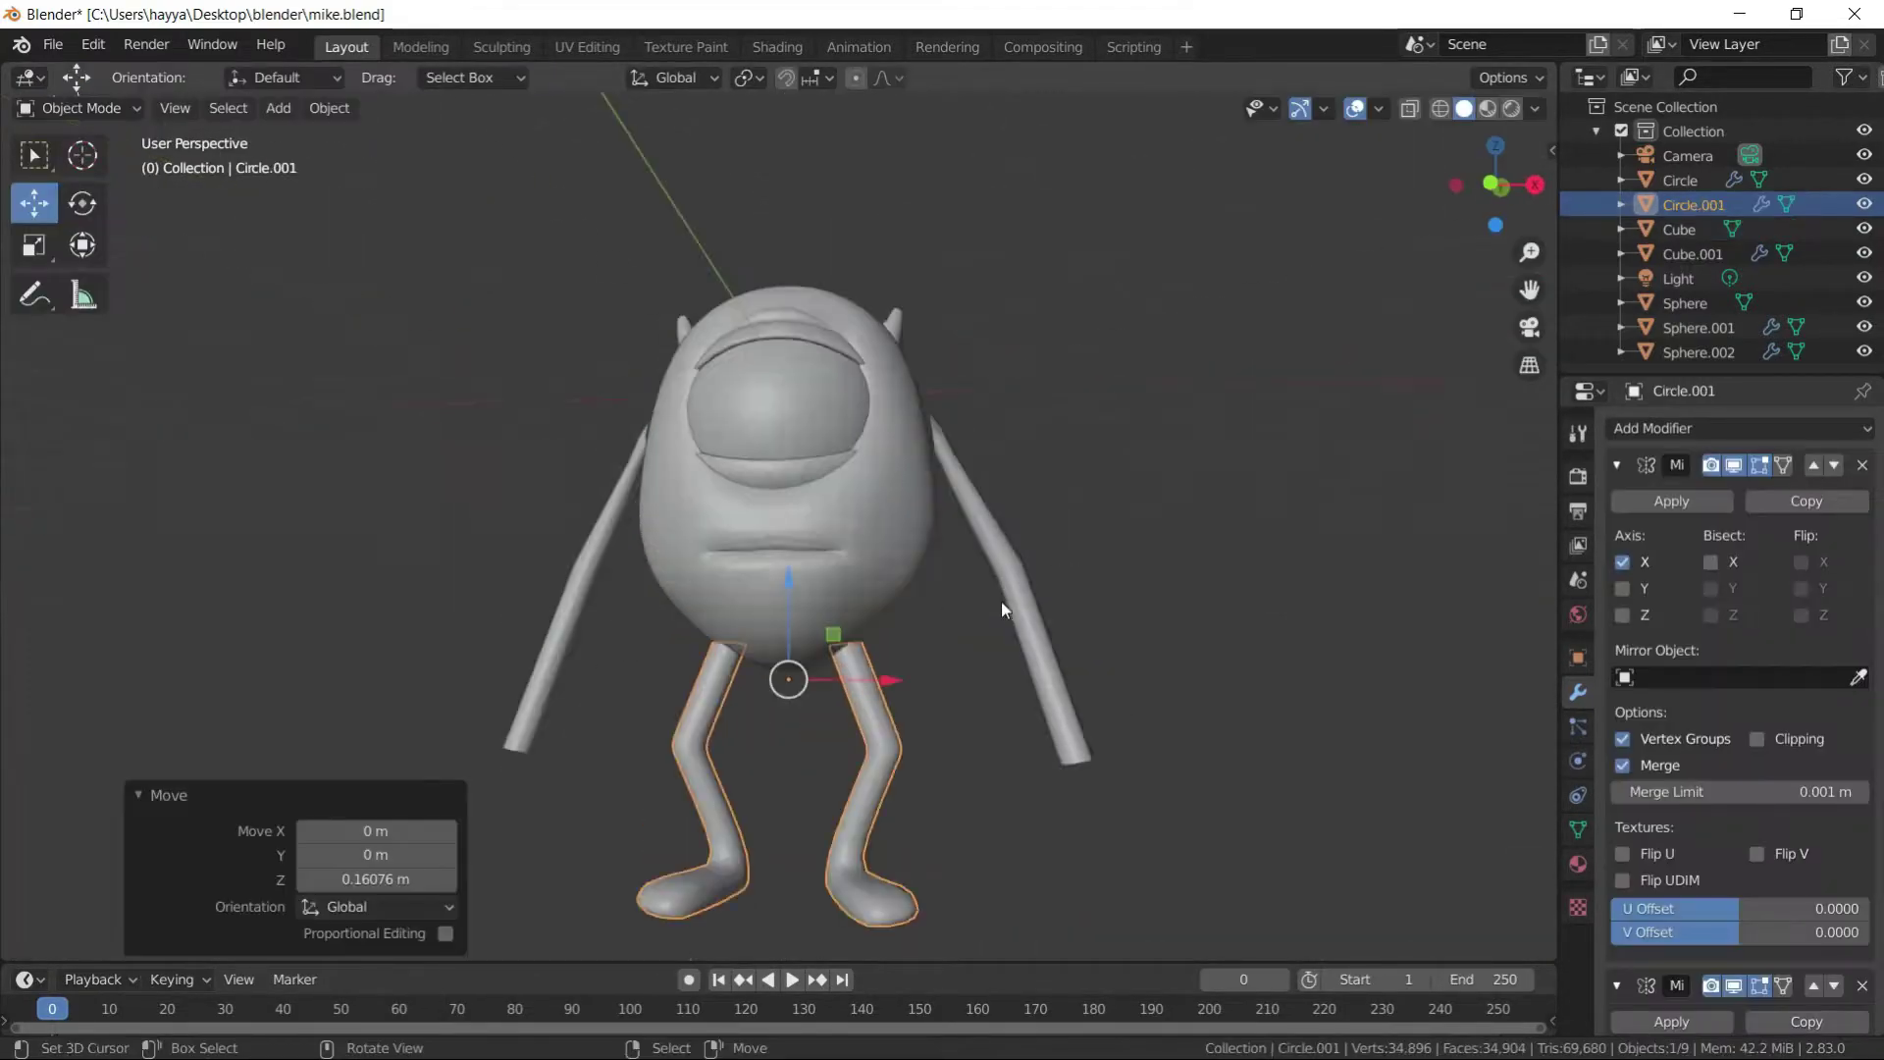
{"action": "scroll", "coordinate": [1003, 534], "scroll_direction": "down", "scroll_amount": 3}
{"action": "left_click", "coordinate": [1003, 533]}
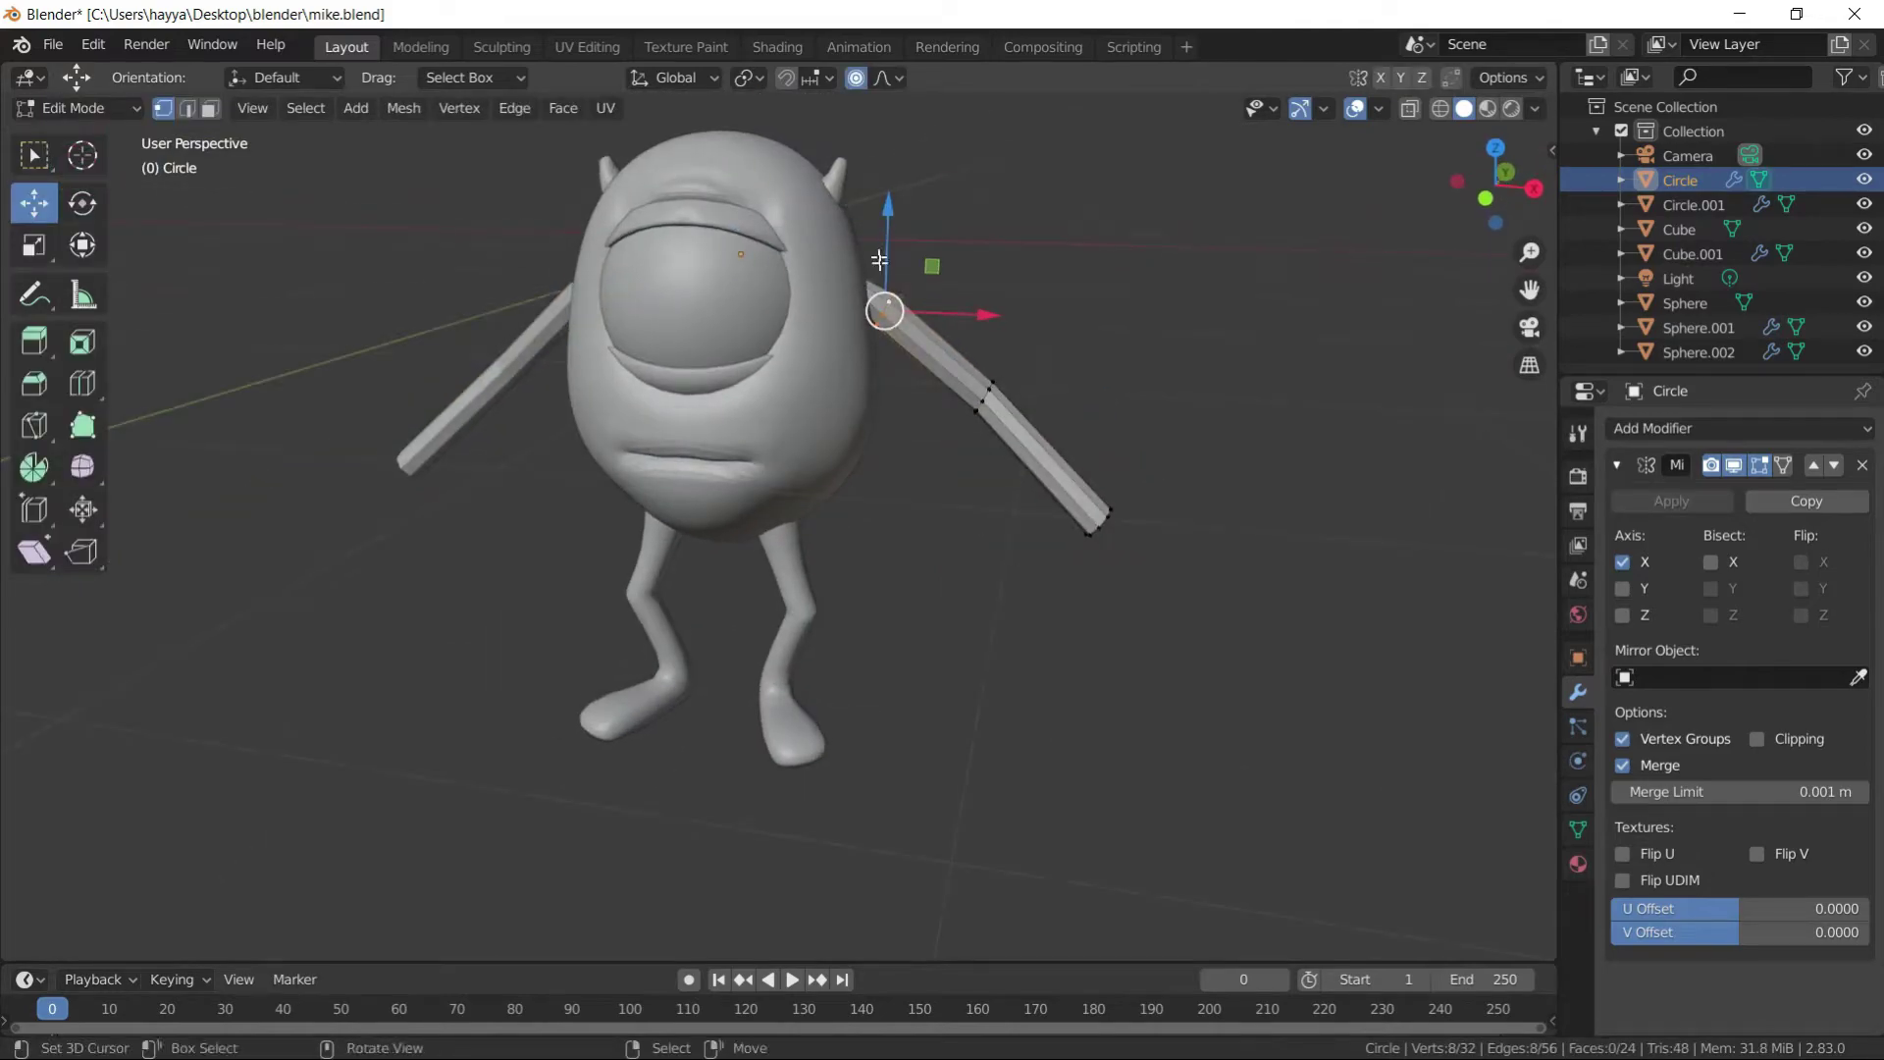
- Proportionally scale the shoulder area at the end of the arm
{"action": "key", "text": "s"}
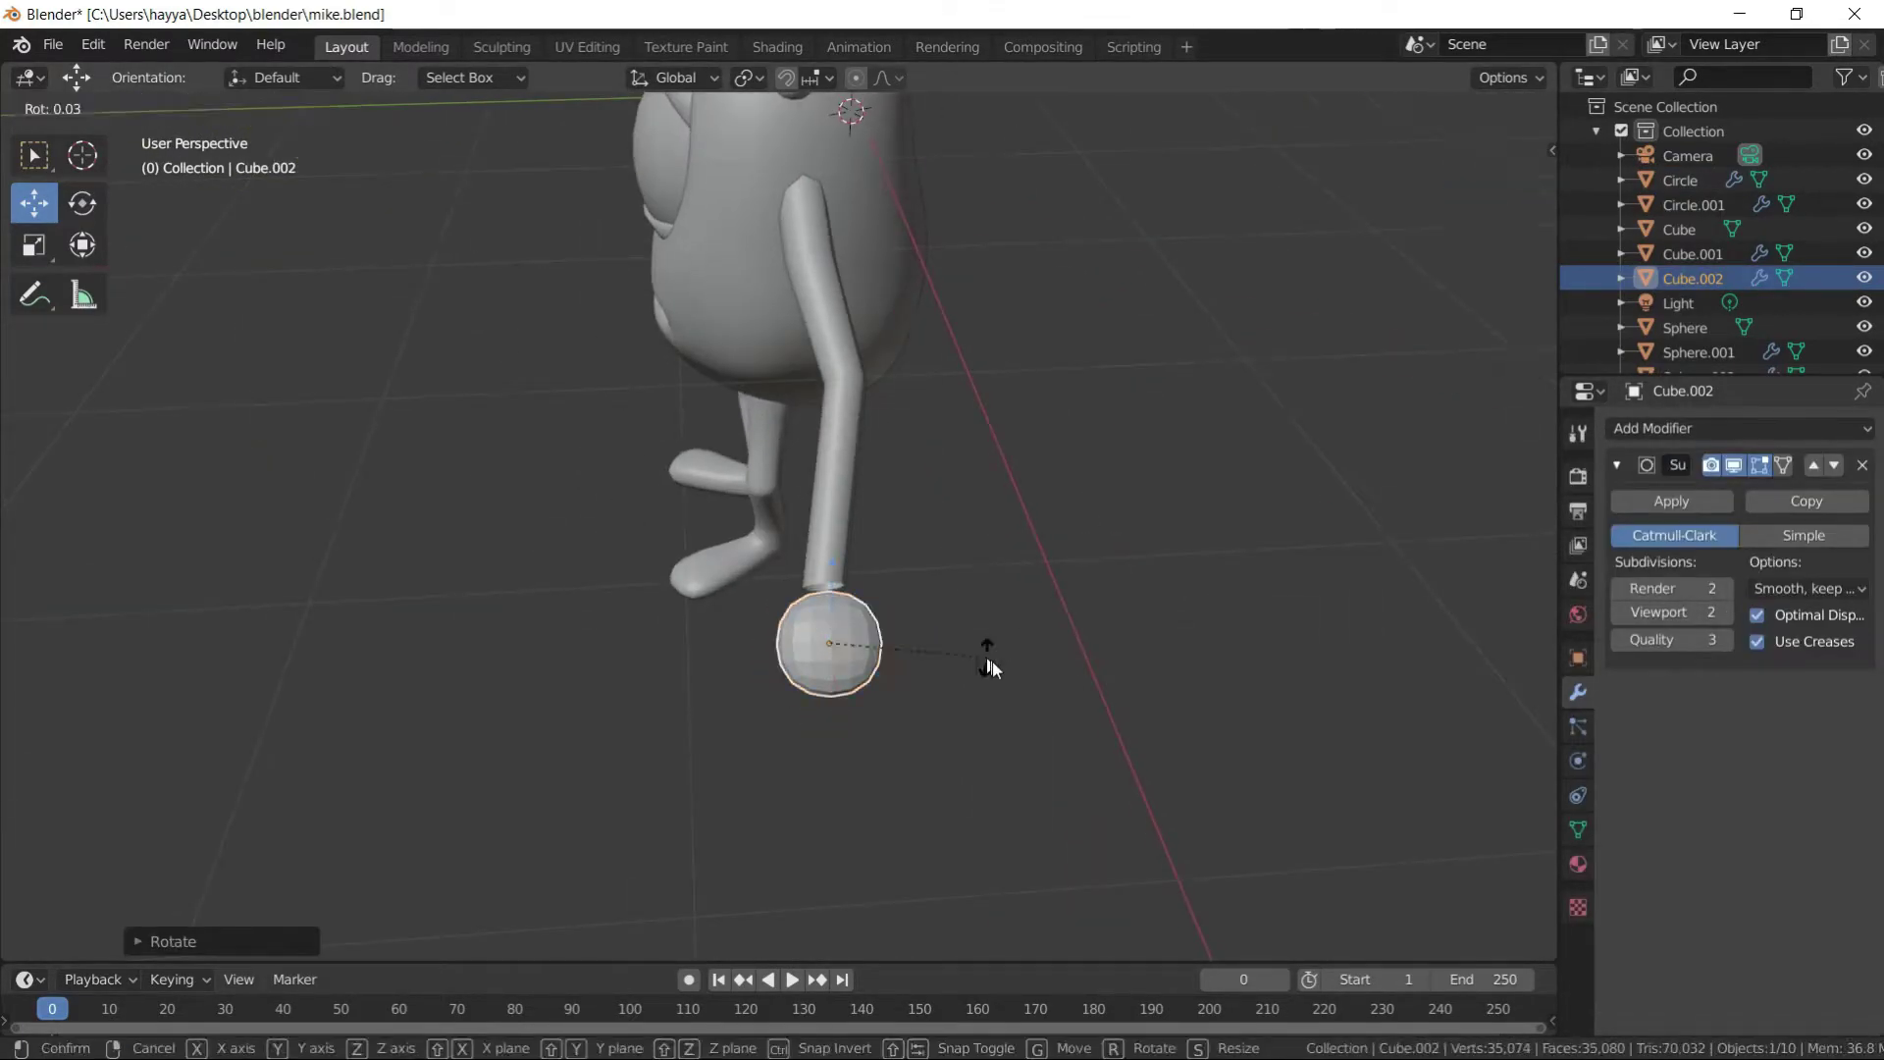
{"action": "mouse_move", "coordinate": [838, 571]}
{"action": "middle_mouse_down"}
{"action": "mouse_move", "coordinate": [846, 547]}
{"action": "mouse_move", "coordinate": [896, 589]}
{"action": "mouse_move", "coordinate": [740, 541]}
{"action": "middle_mouse_up"}
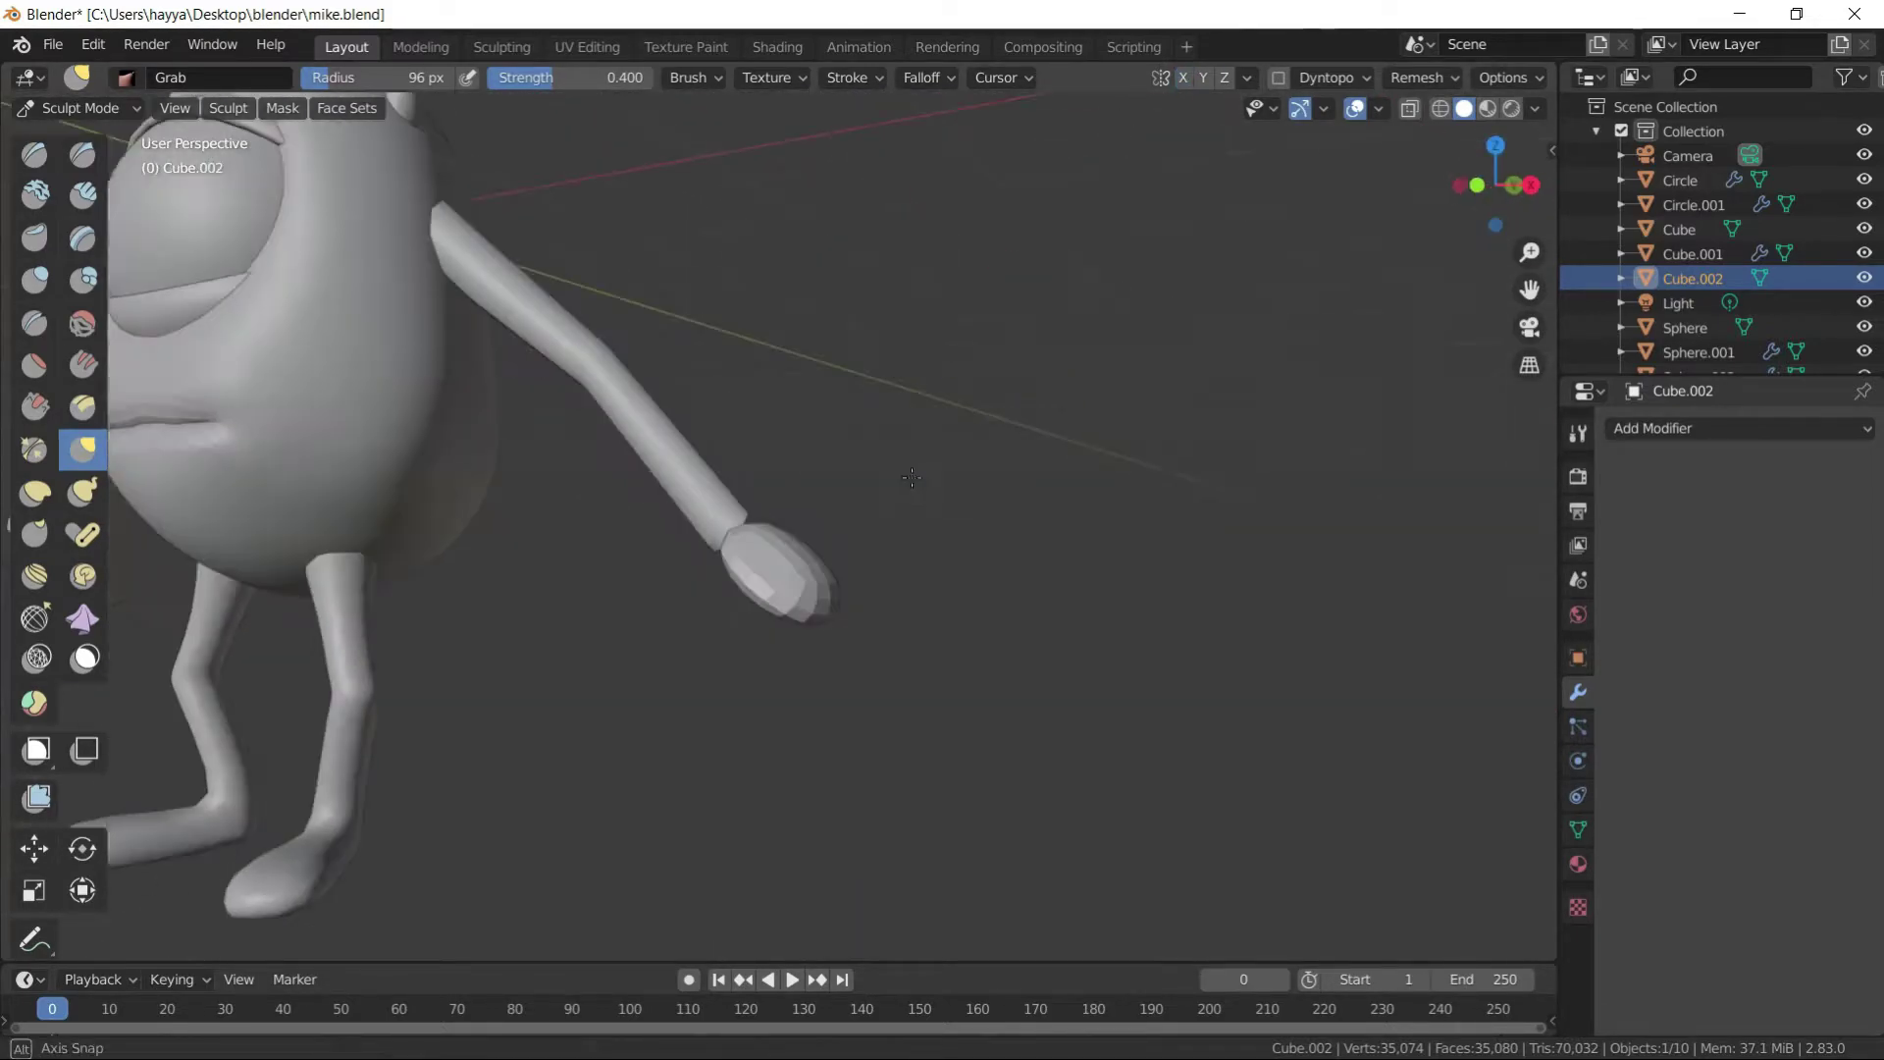
{"action": "left_click", "coordinate": [920, 504]}
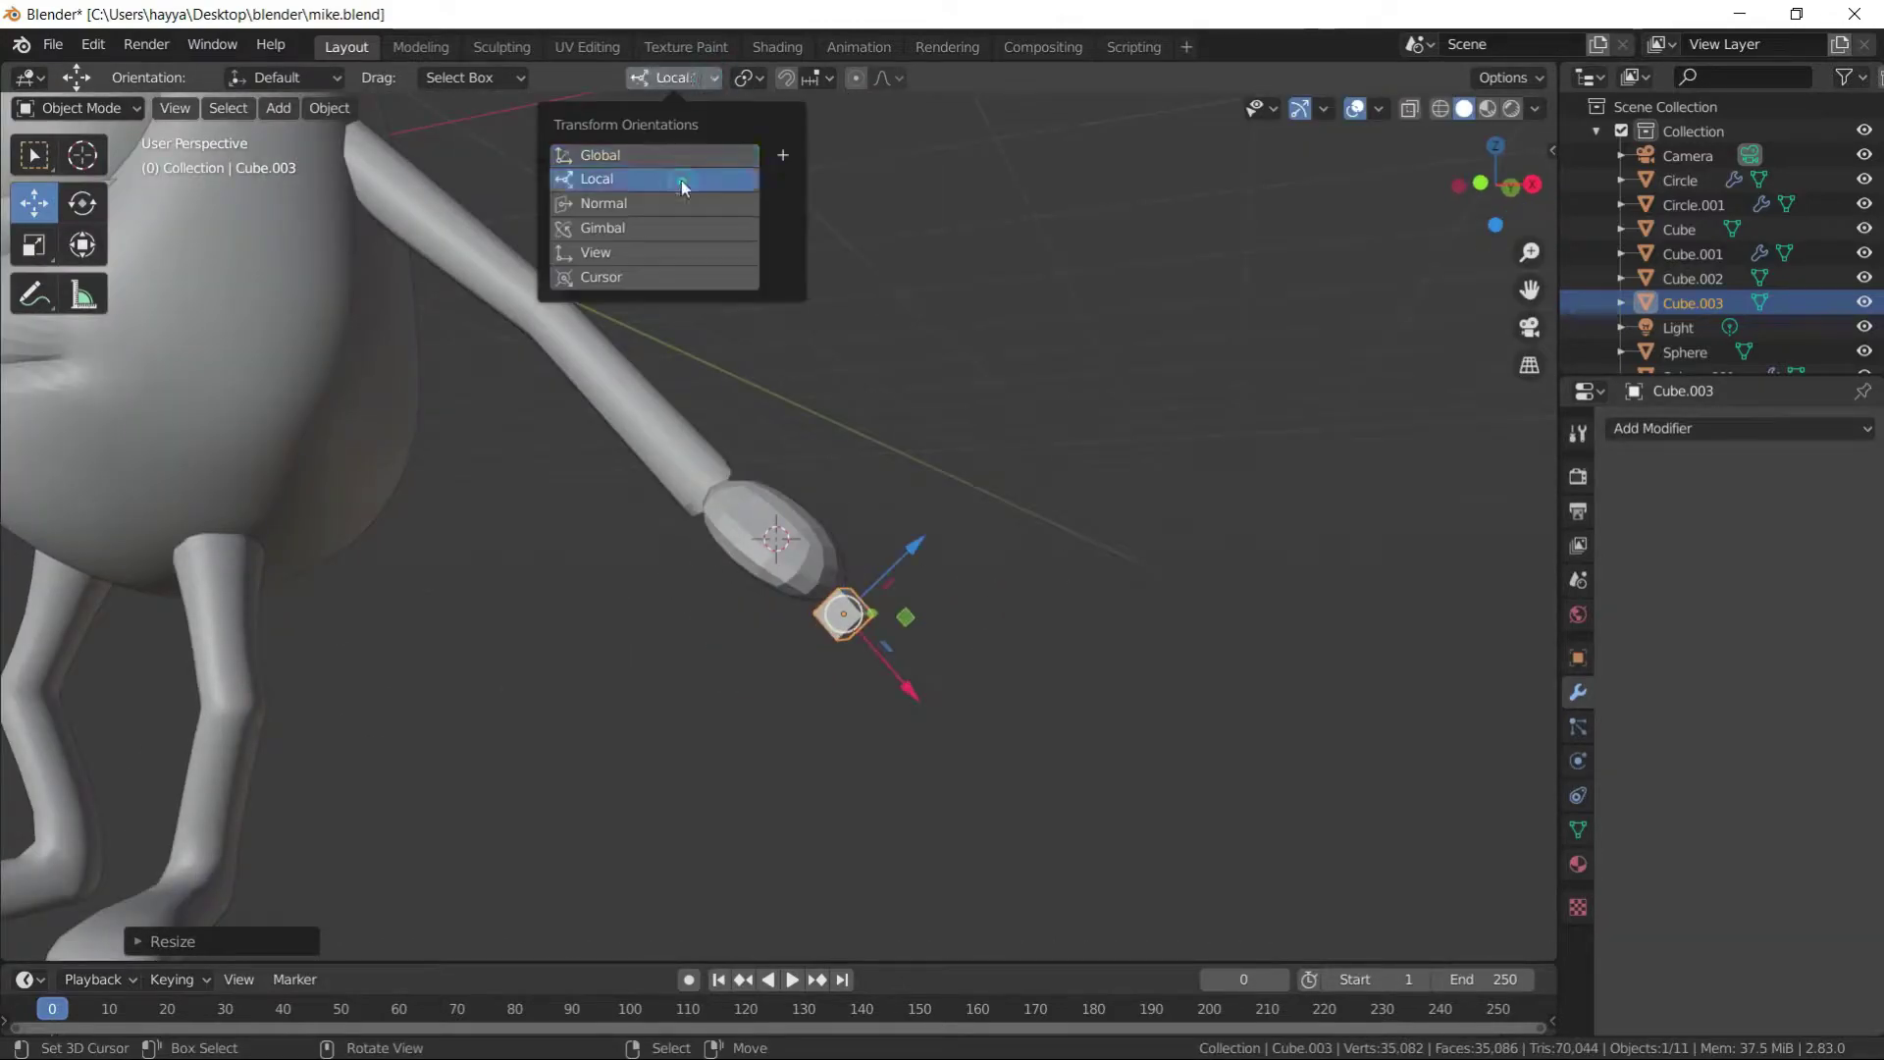
- Rotate and duplicate the finger cubes in local orientation to form the fingers
{"action": "left_click", "coordinate": [681, 180]}
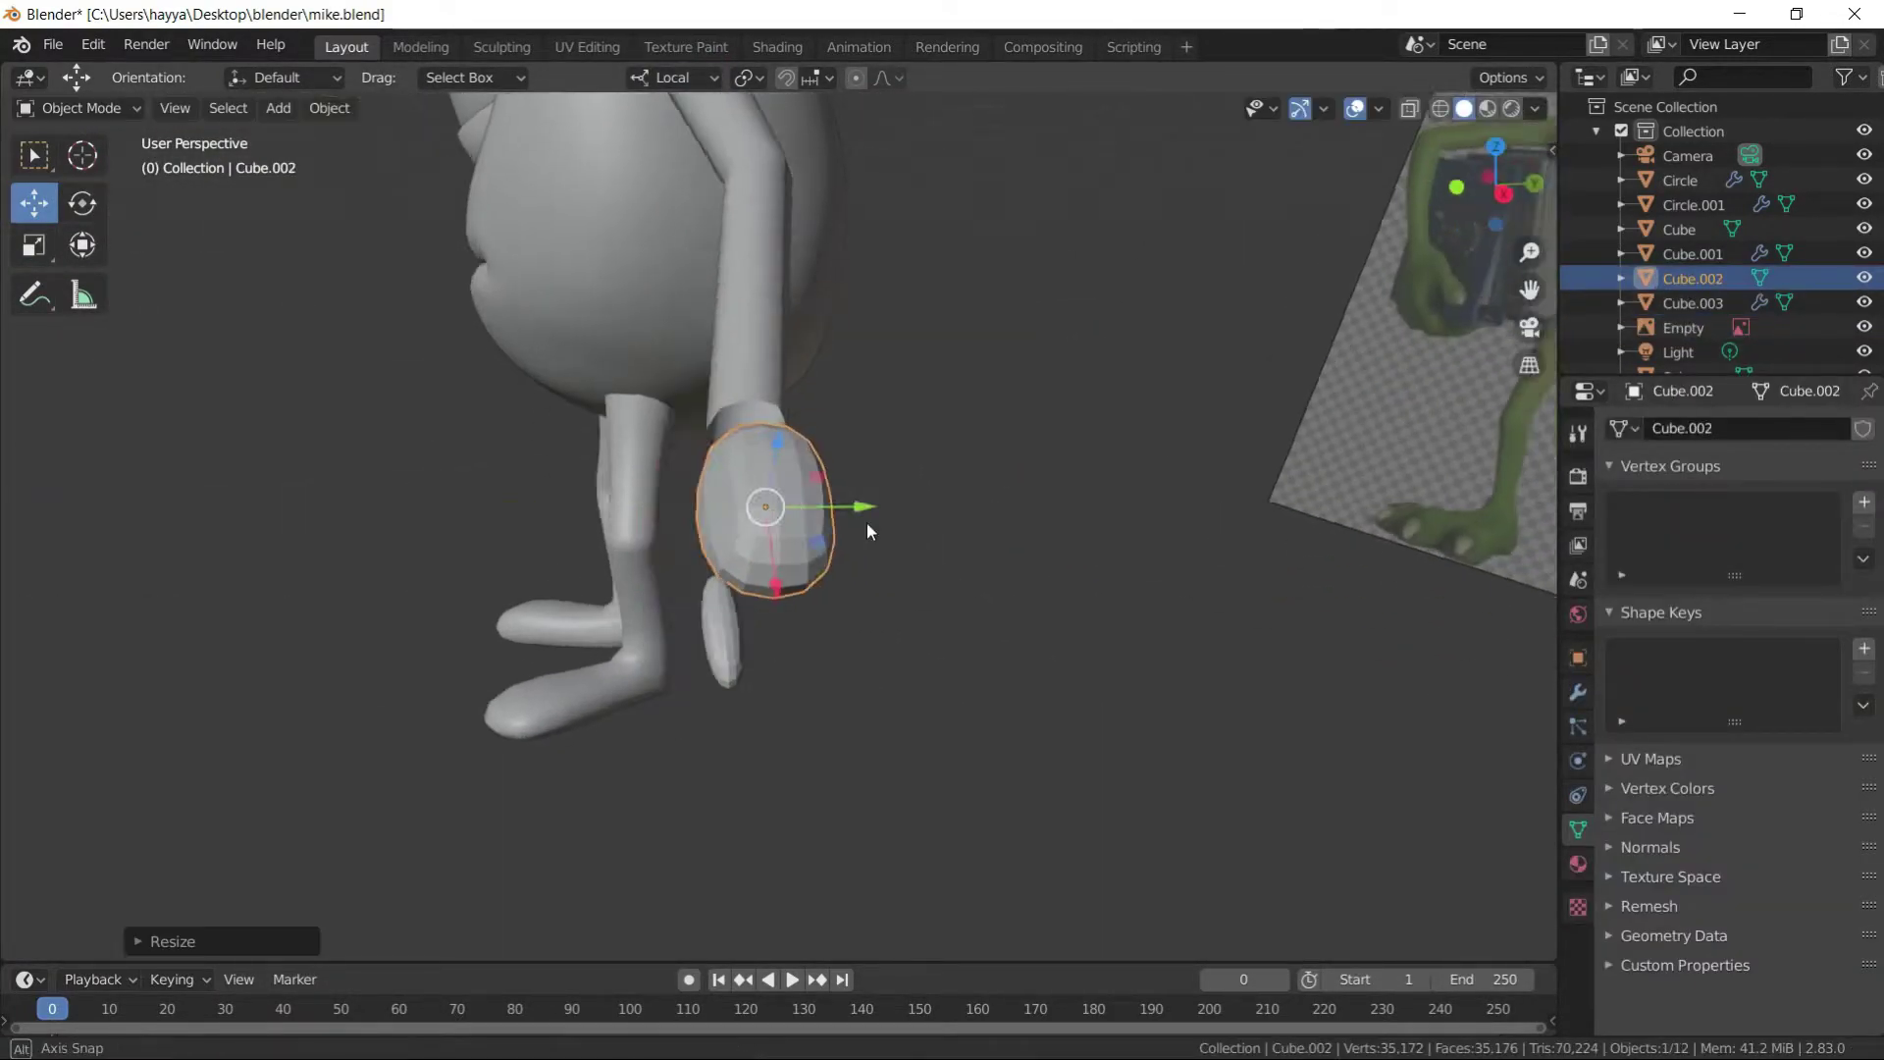
{"action": "middle_click_drag", "start_coordinate": [867, 531], "coordinate": [856, 528]}
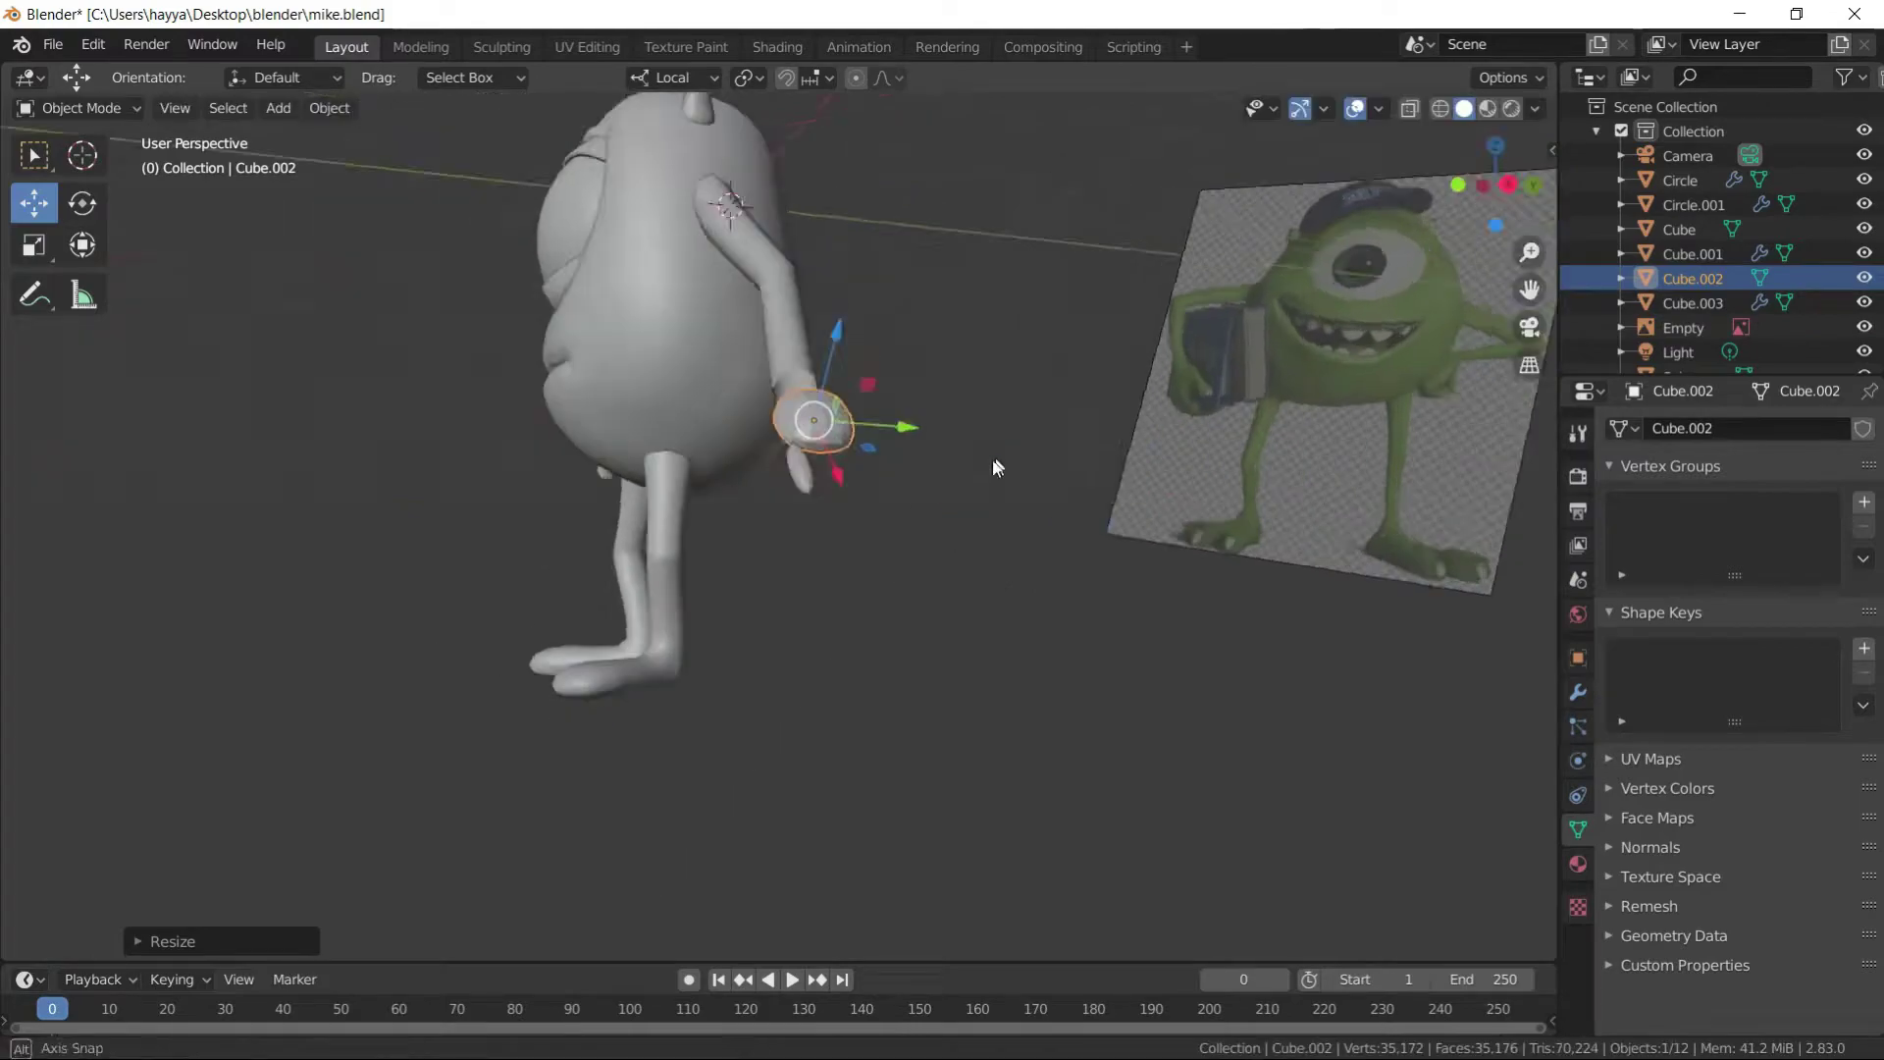
{"action": "key", "text": "r"}
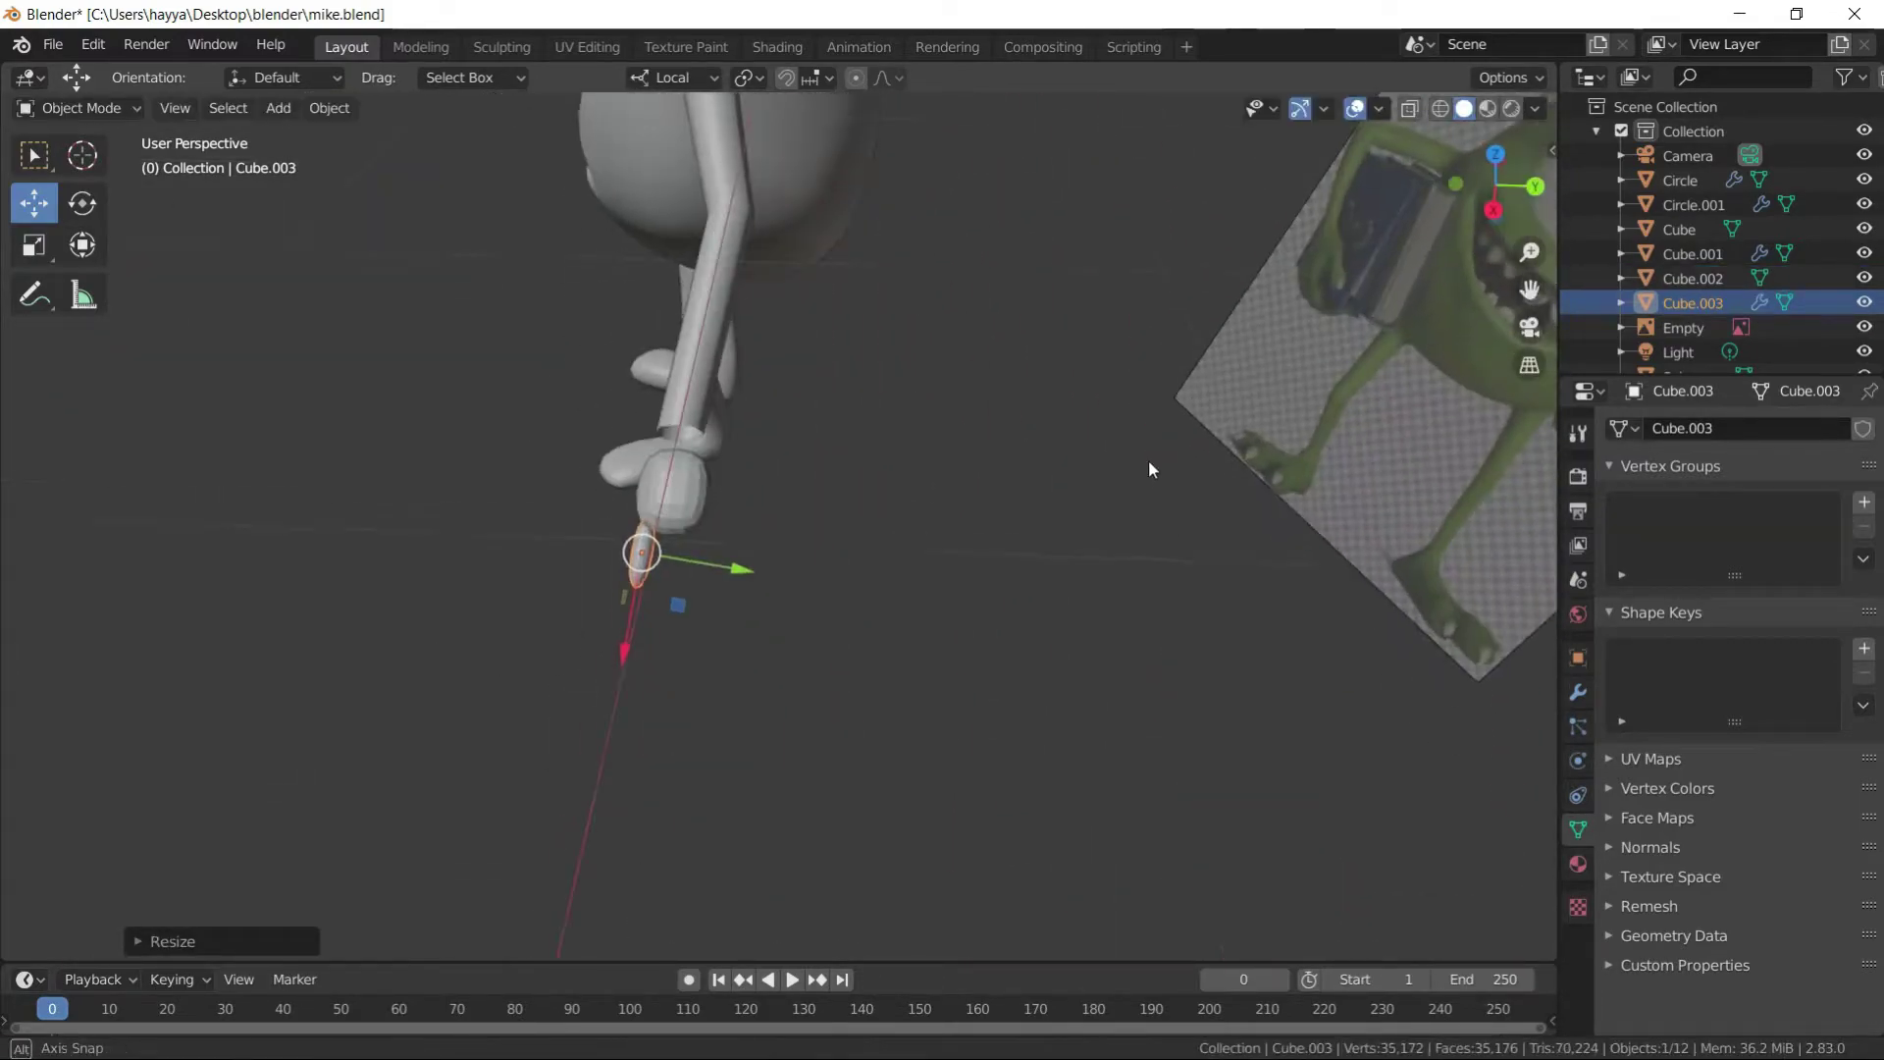
{"action": "key", "text": "shift+d"}
{"action": "key", "text": "r"}
{"action": "left_click", "coordinate": [913, 531]}
{"action": "mouse_move", "coordinate": [929, 527]}
{"action": "middle_mouse_down"}
{"action": "mouse_move", "coordinate": [998, 498]}
{"action": "mouse_move", "coordinate": [769, 538]}
{"action": "mouse_move", "coordinate": [809, 509]}
{"action": "middle_mouse_up"}
- Raise the middle finger's Subdivision viewport smoothing level
{"action": "left_click", "coordinate": [586, 579]}
{"action": "middle_click_drag", "start_coordinate": [586, 579], "coordinate": [1345, 472]}
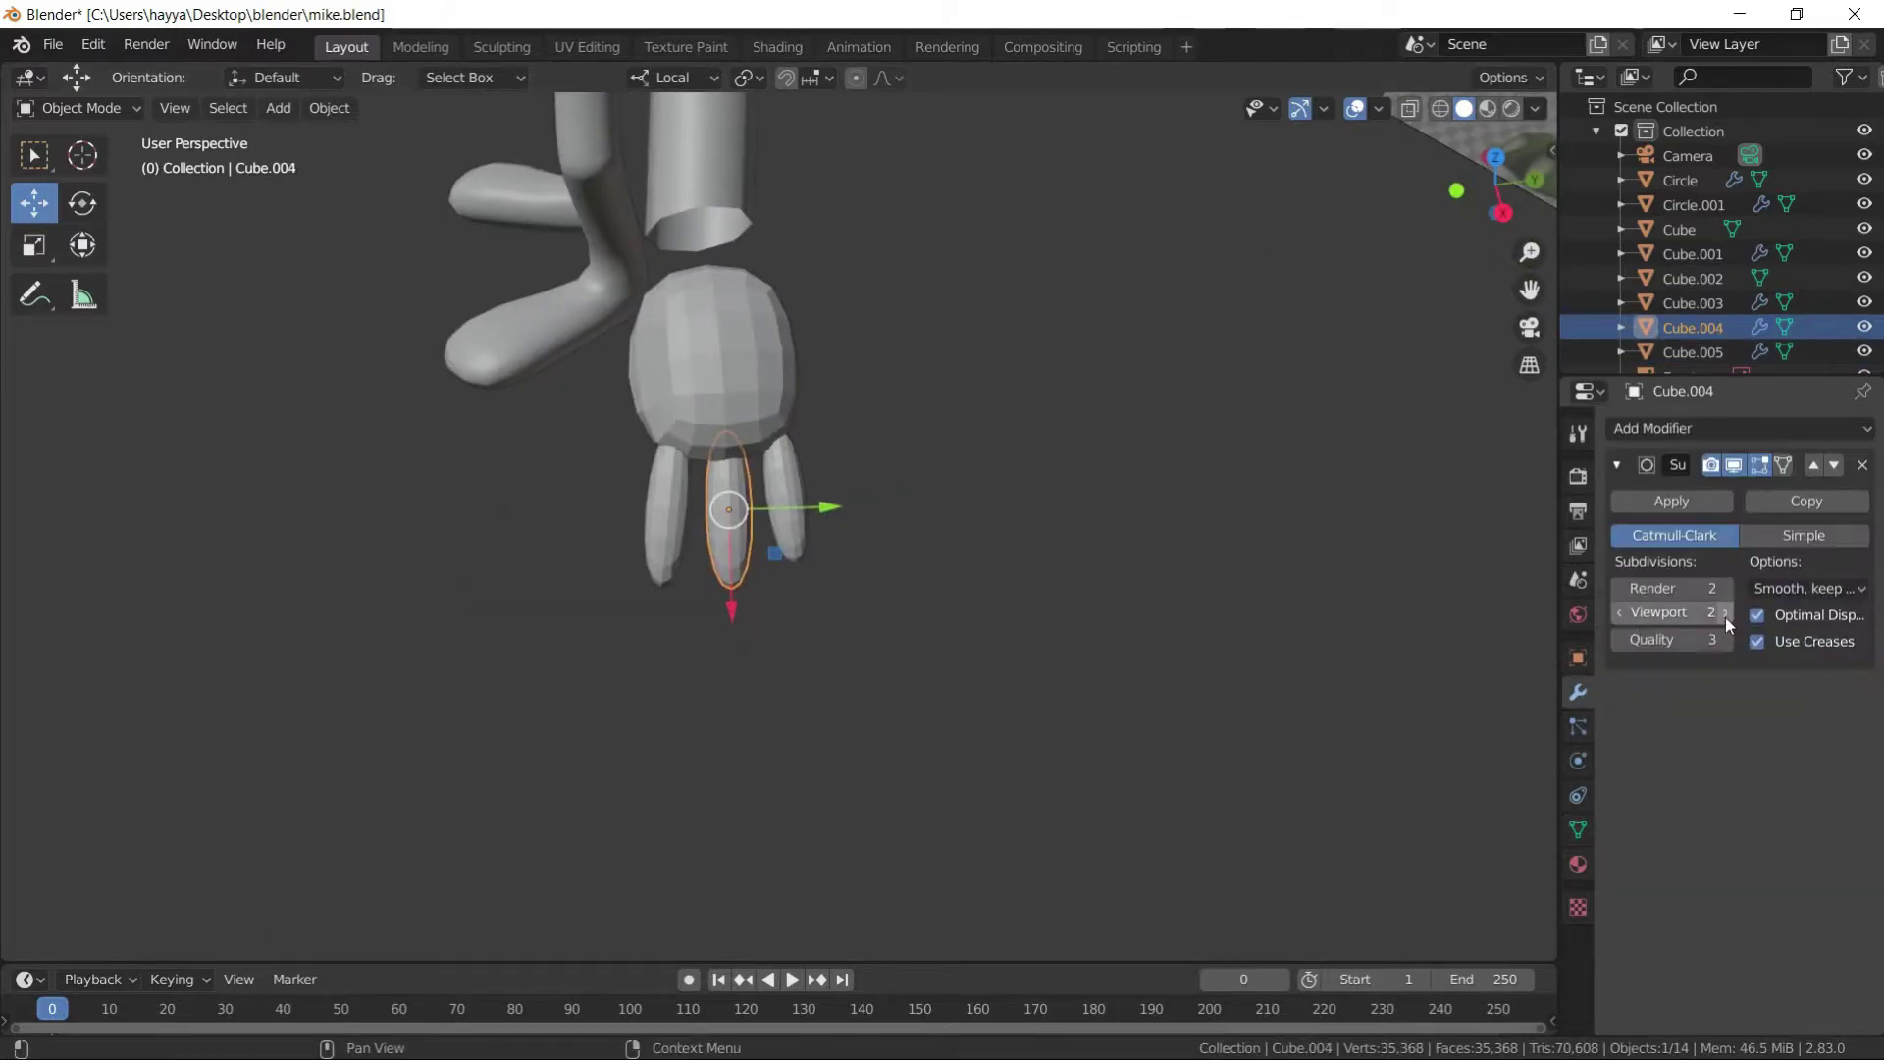
{"action": "left_click", "coordinate": [1725, 617]}
{"action": "middle_click_drag", "start_coordinate": [1276, 550], "coordinate": [706, 483]}
- Make a thumb from a middle-finger copy: rotated outward, beside the palm, scaled along X
{"action": "key", "text": "shift+d"}
{"action": "key", "text": "r"}
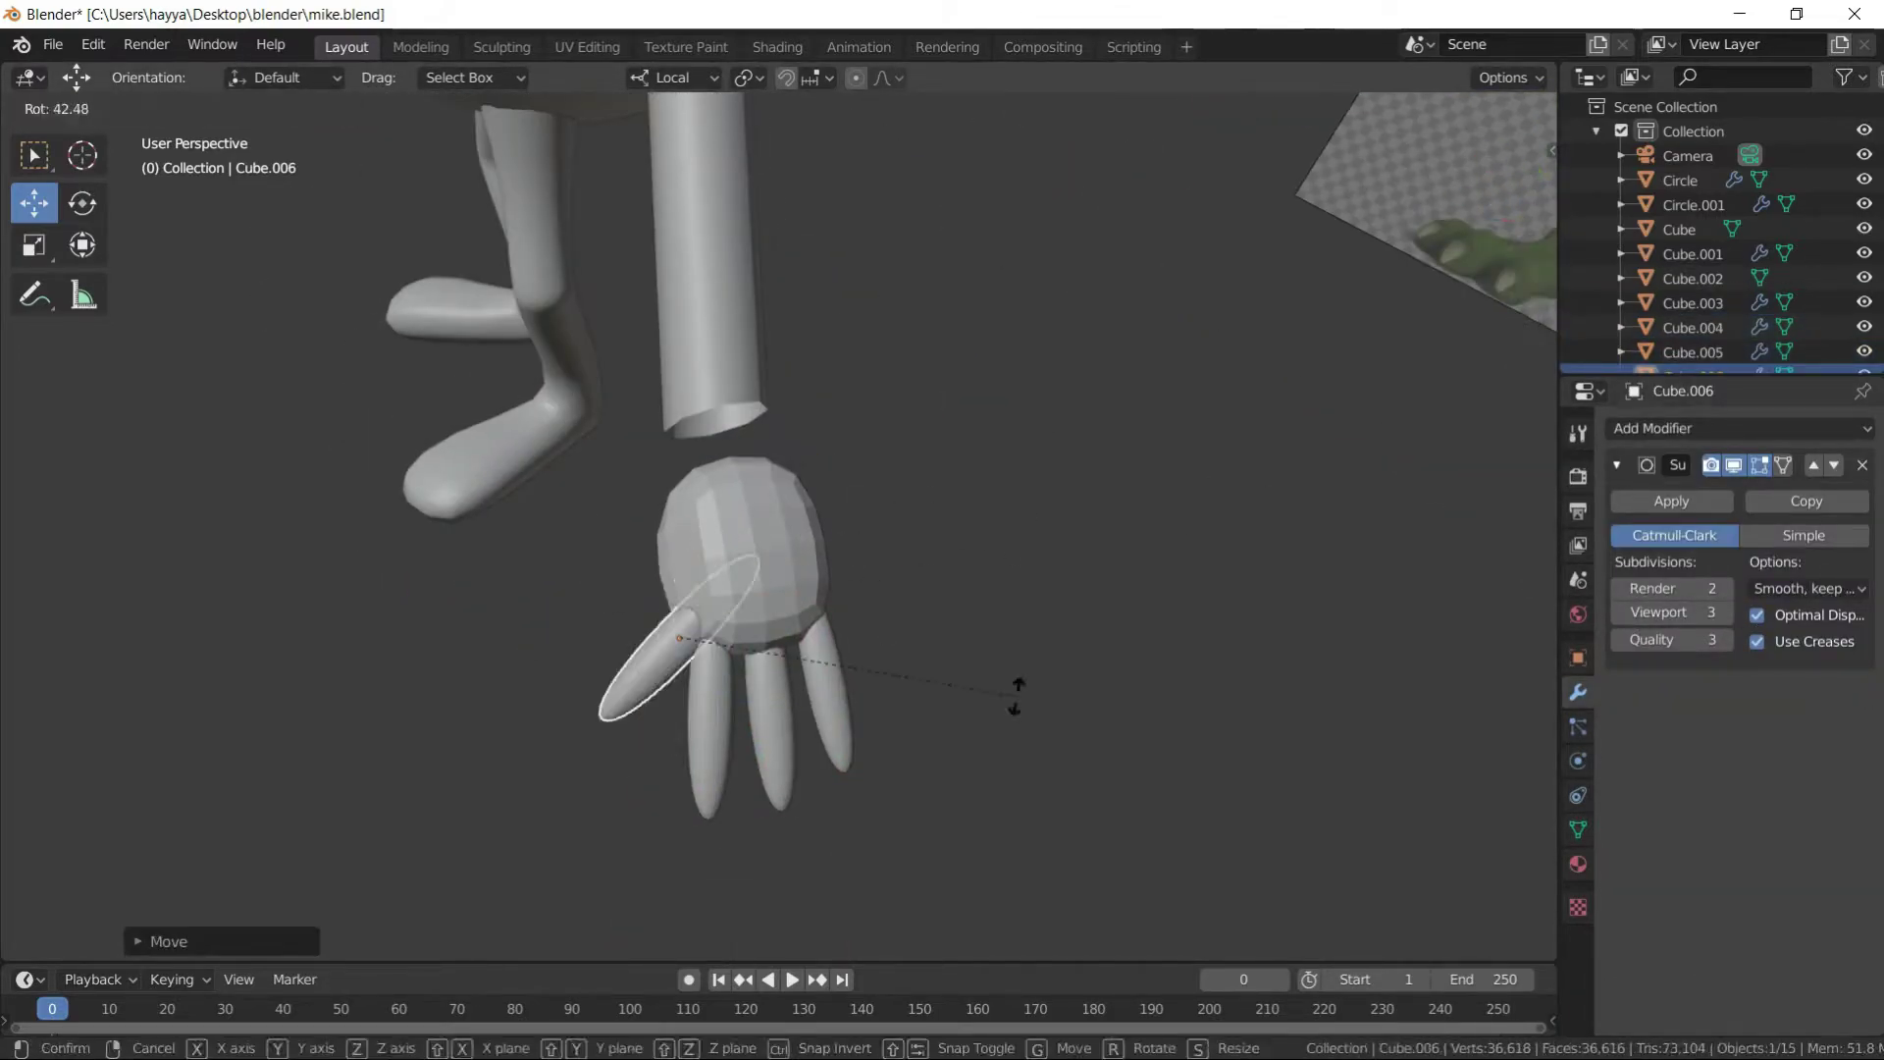
{"action": "left_click", "coordinate": [1016, 696]}
{"action": "key", "text": "g"}
{"action": "left_click", "coordinate": [628, 549]}
{"action": "mouse_move", "coordinate": [628, 550]}
{"action": "middle_mouse_down"}
{"action": "mouse_move", "coordinate": [713, 662]}
{"action": "mouse_move", "coordinate": [697, 656]}
{"action": "middle_mouse_up"}
{"action": "key", "text": "s"}
{"action": "key", "text": "x"}
{"action": "key", "text": "x"}
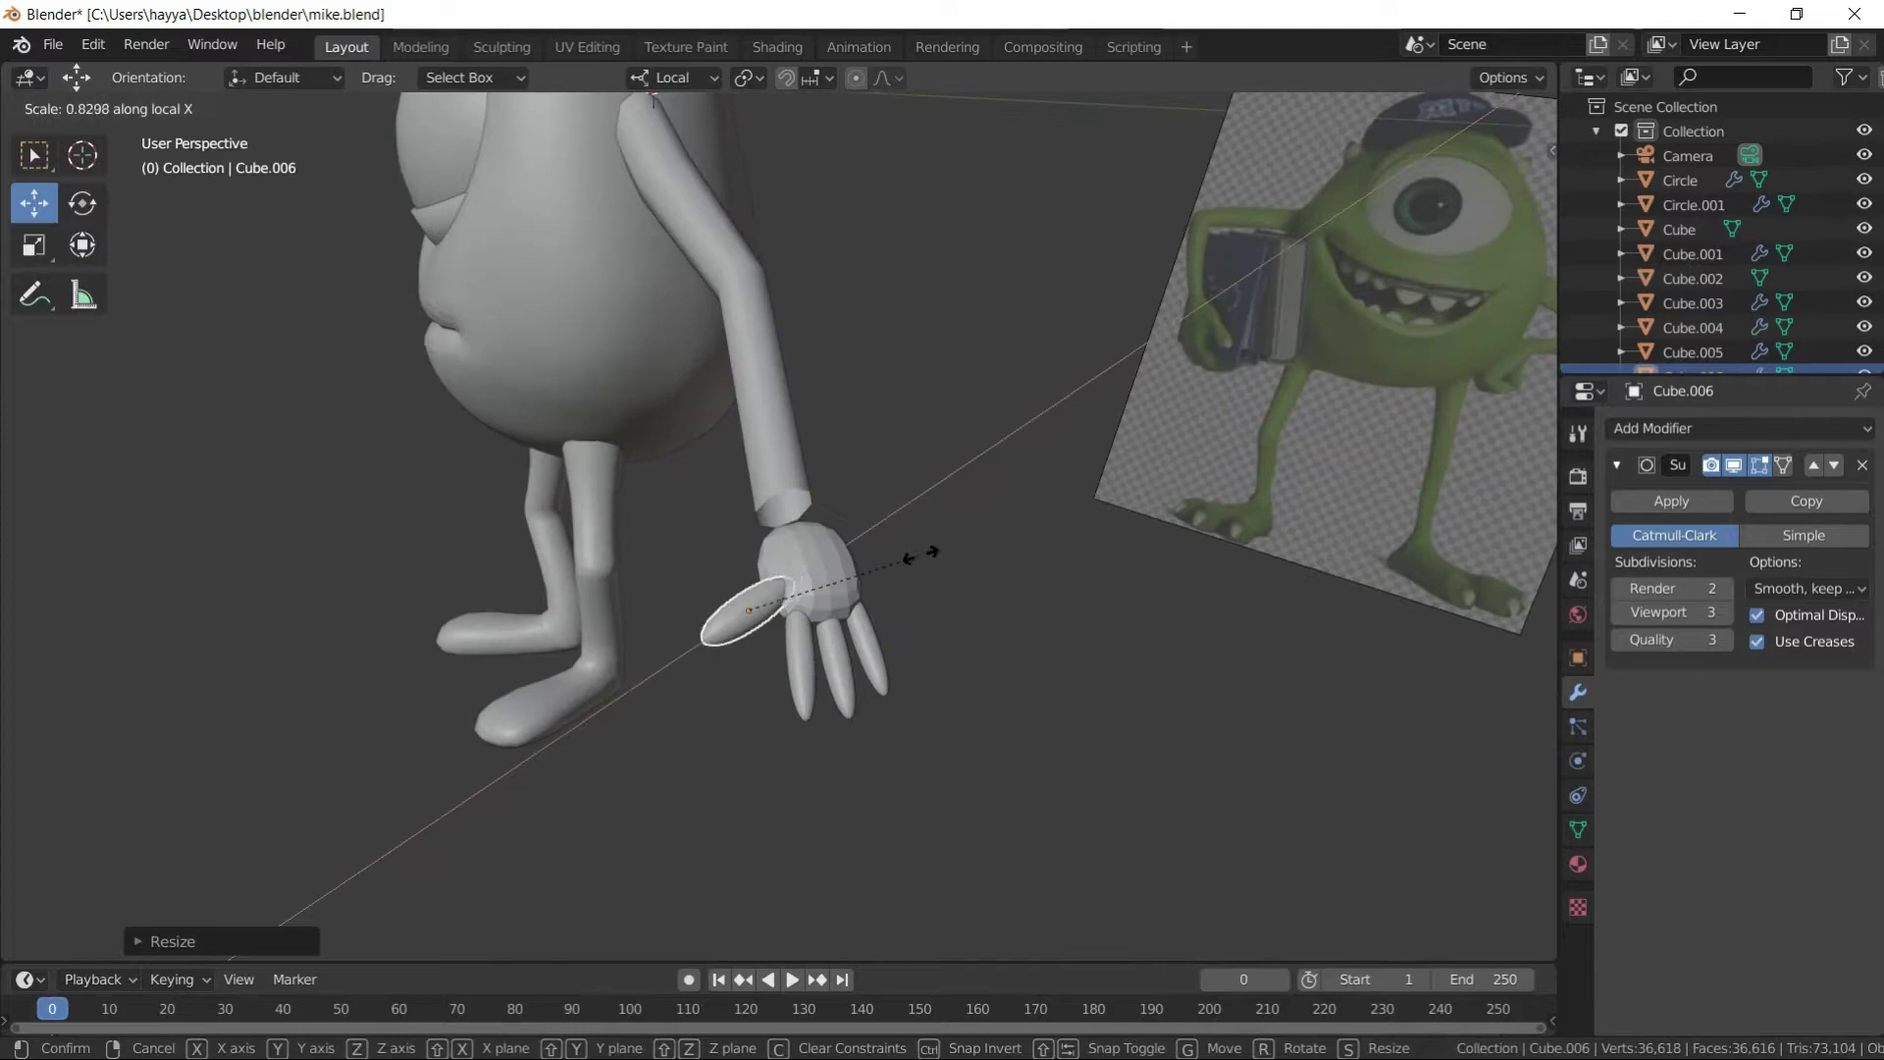
{"action": "left_click", "coordinate": [920, 554]}
{"action": "middle_click_drag", "start_coordinate": [920, 555], "coordinate": [693, 487]}
- Join fingers and palm into one mesh, apply its subdivision, and remesh it densely
{"action": "left_click", "coordinate": [914, 606], "text": "shift"}
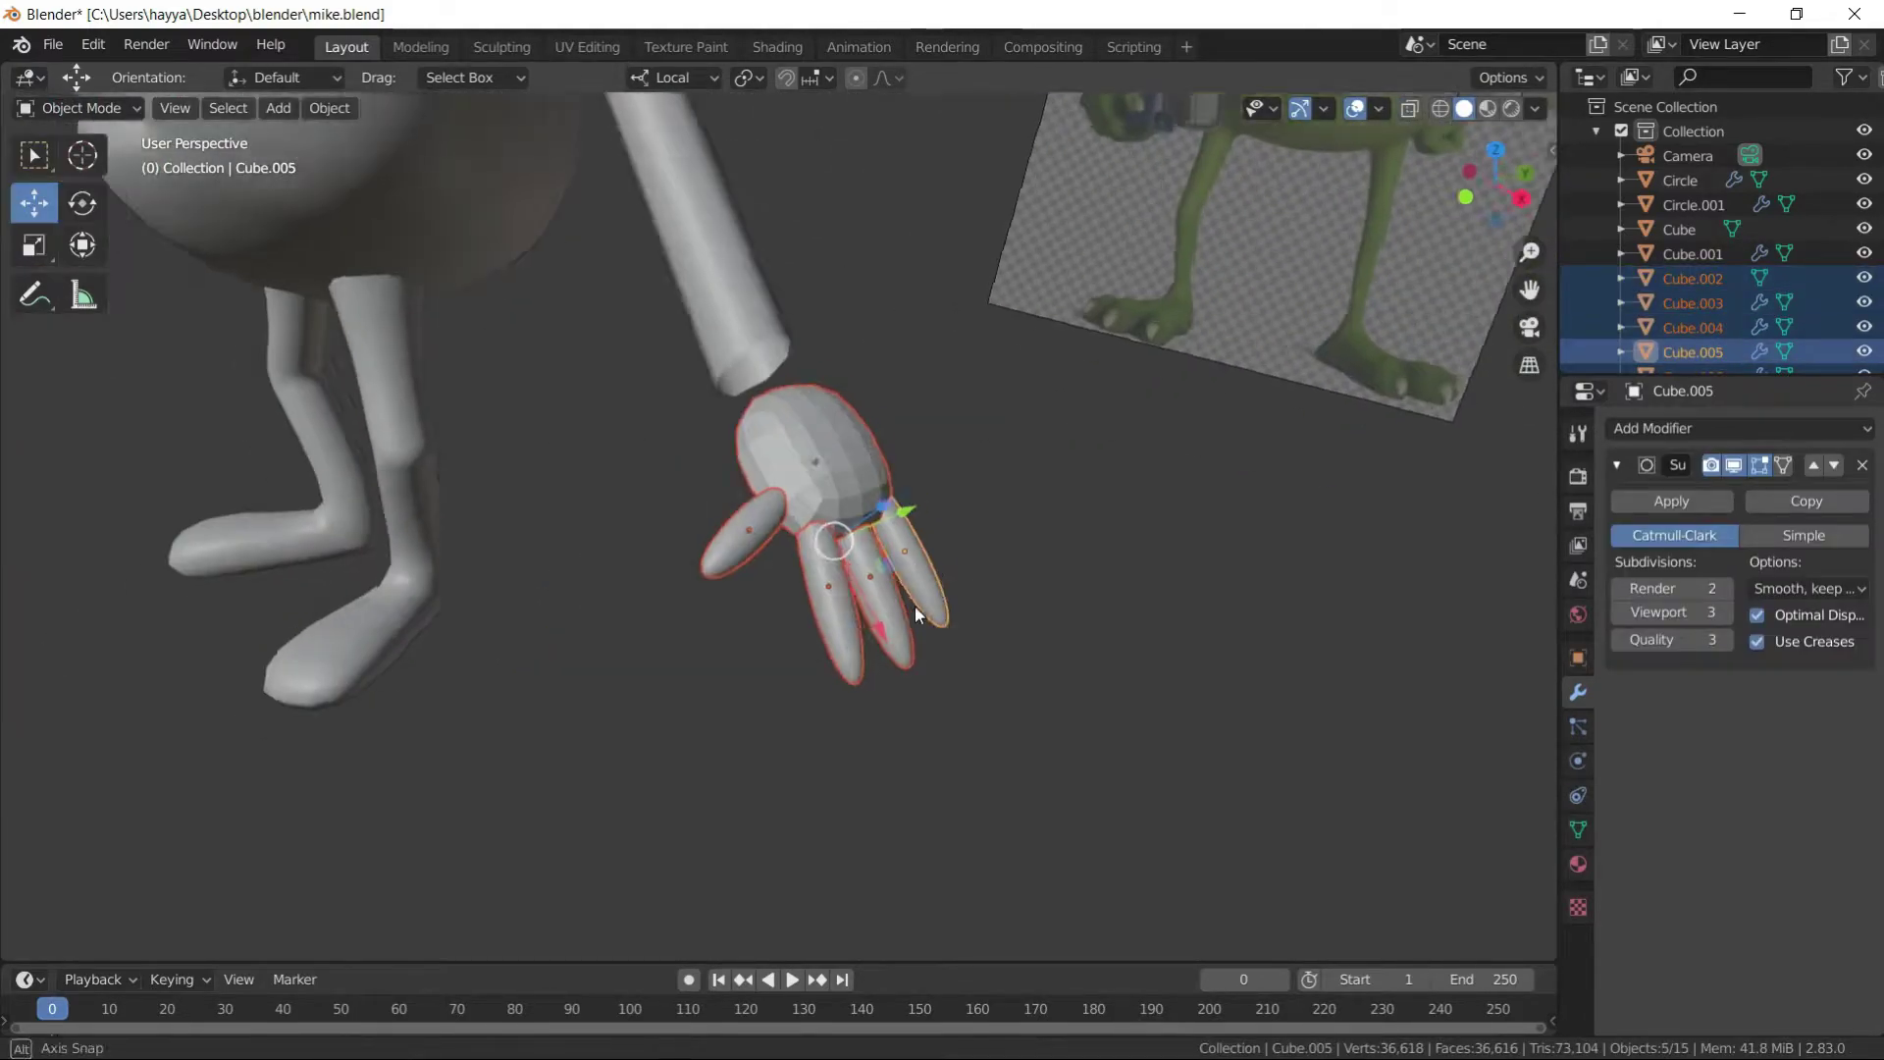
{"action": "key", "text": "ctrl+j"}
{"action": "middle_click_drag", "start_coordinate": [914, 606], "coordinate": [506, 327]}
{"action": "left_click", "coordinate": [79, 108]}
{"action": "left_click", "coordinate": [84, 189]}
{"action": "mouse_move", "coordinate": [707, 422]}
{"action": "middle_mouse_down"}
{"action": "mouse_move", "coordinate": [574, 263]}
{"action": "mouse_move", "coordinate": [623, 463]}
{"action": "mouse_move", "coordinate": [1010, 337]}
{"action": "mouse_move", "coordinate": [960, 421]}
{"action": "middle_mouse_up"}
{"action": "left_click", "coordinate": [79, 108]}
{"action": "left_click", "coordinate": [122, 145]}
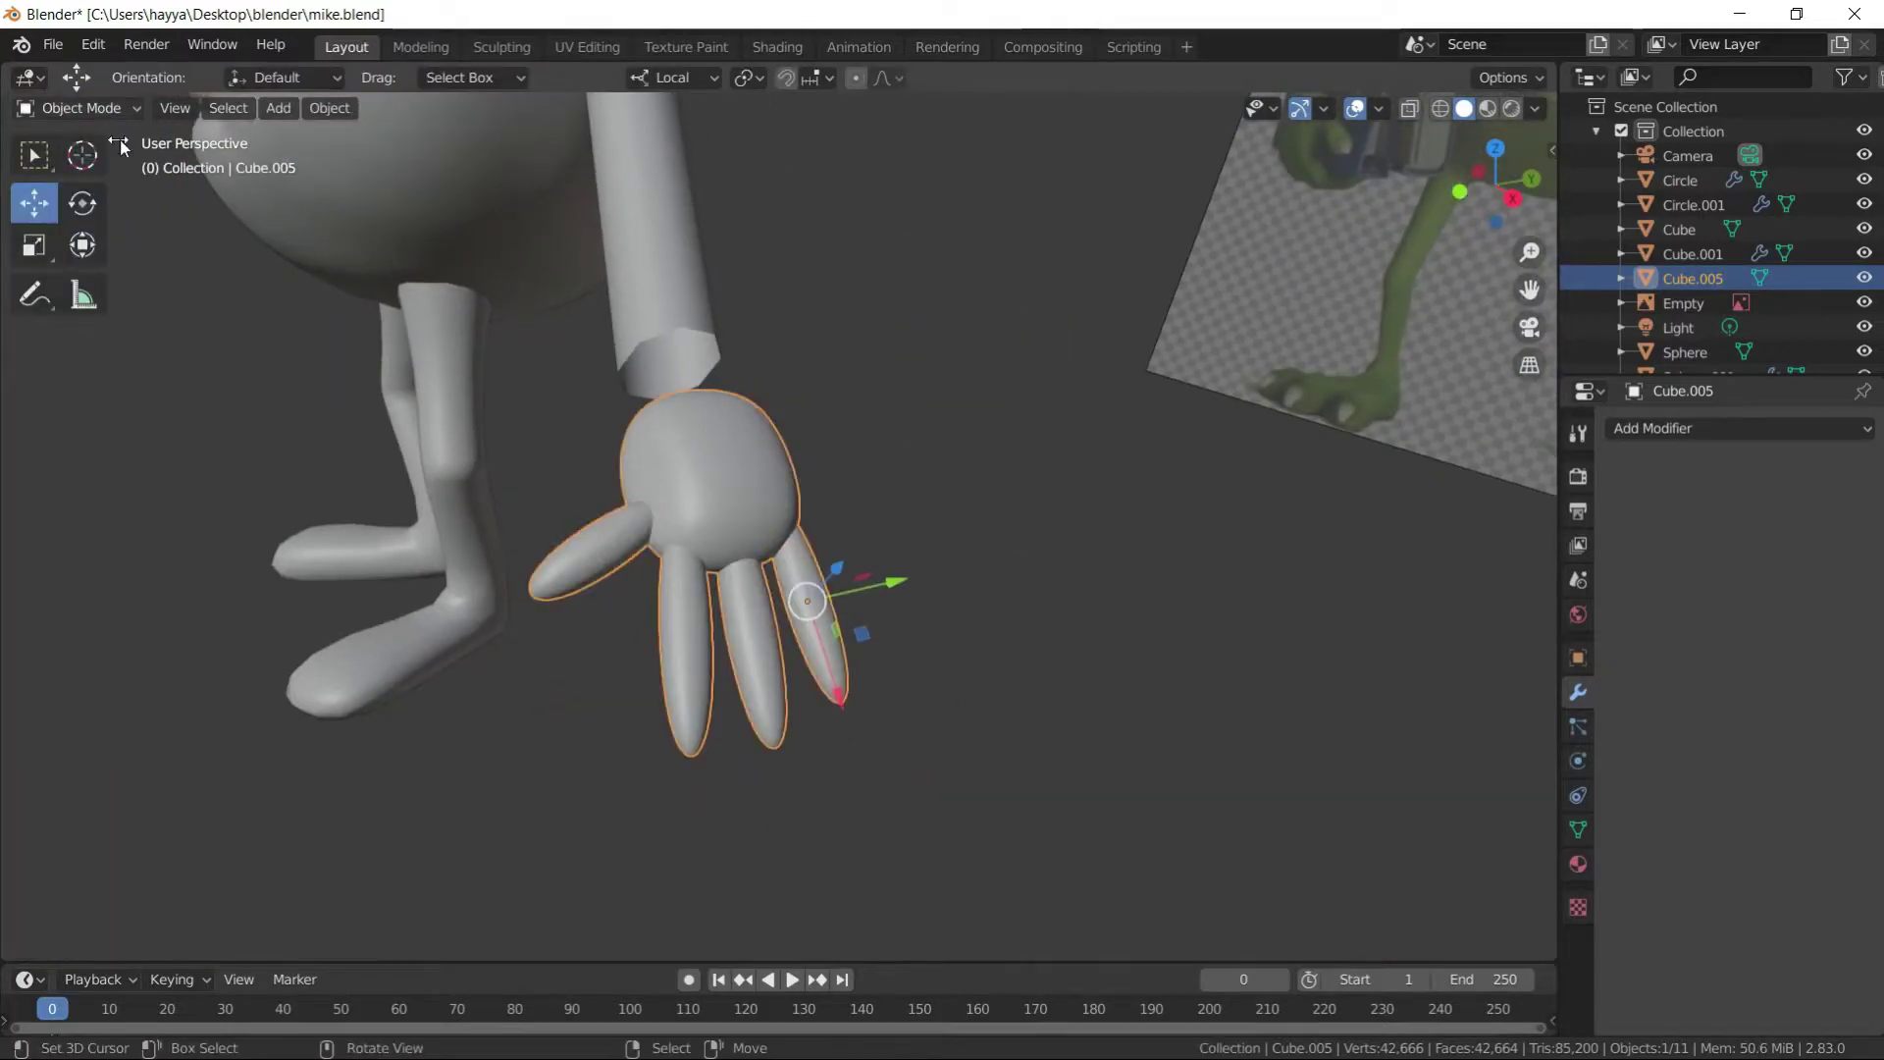
{"action": "left_click", "coordinate": [1449, 308]}
{"action": "scroll", "coordinate": [982, 298], "scroll_direction": "up", "scroll_amount": 3}
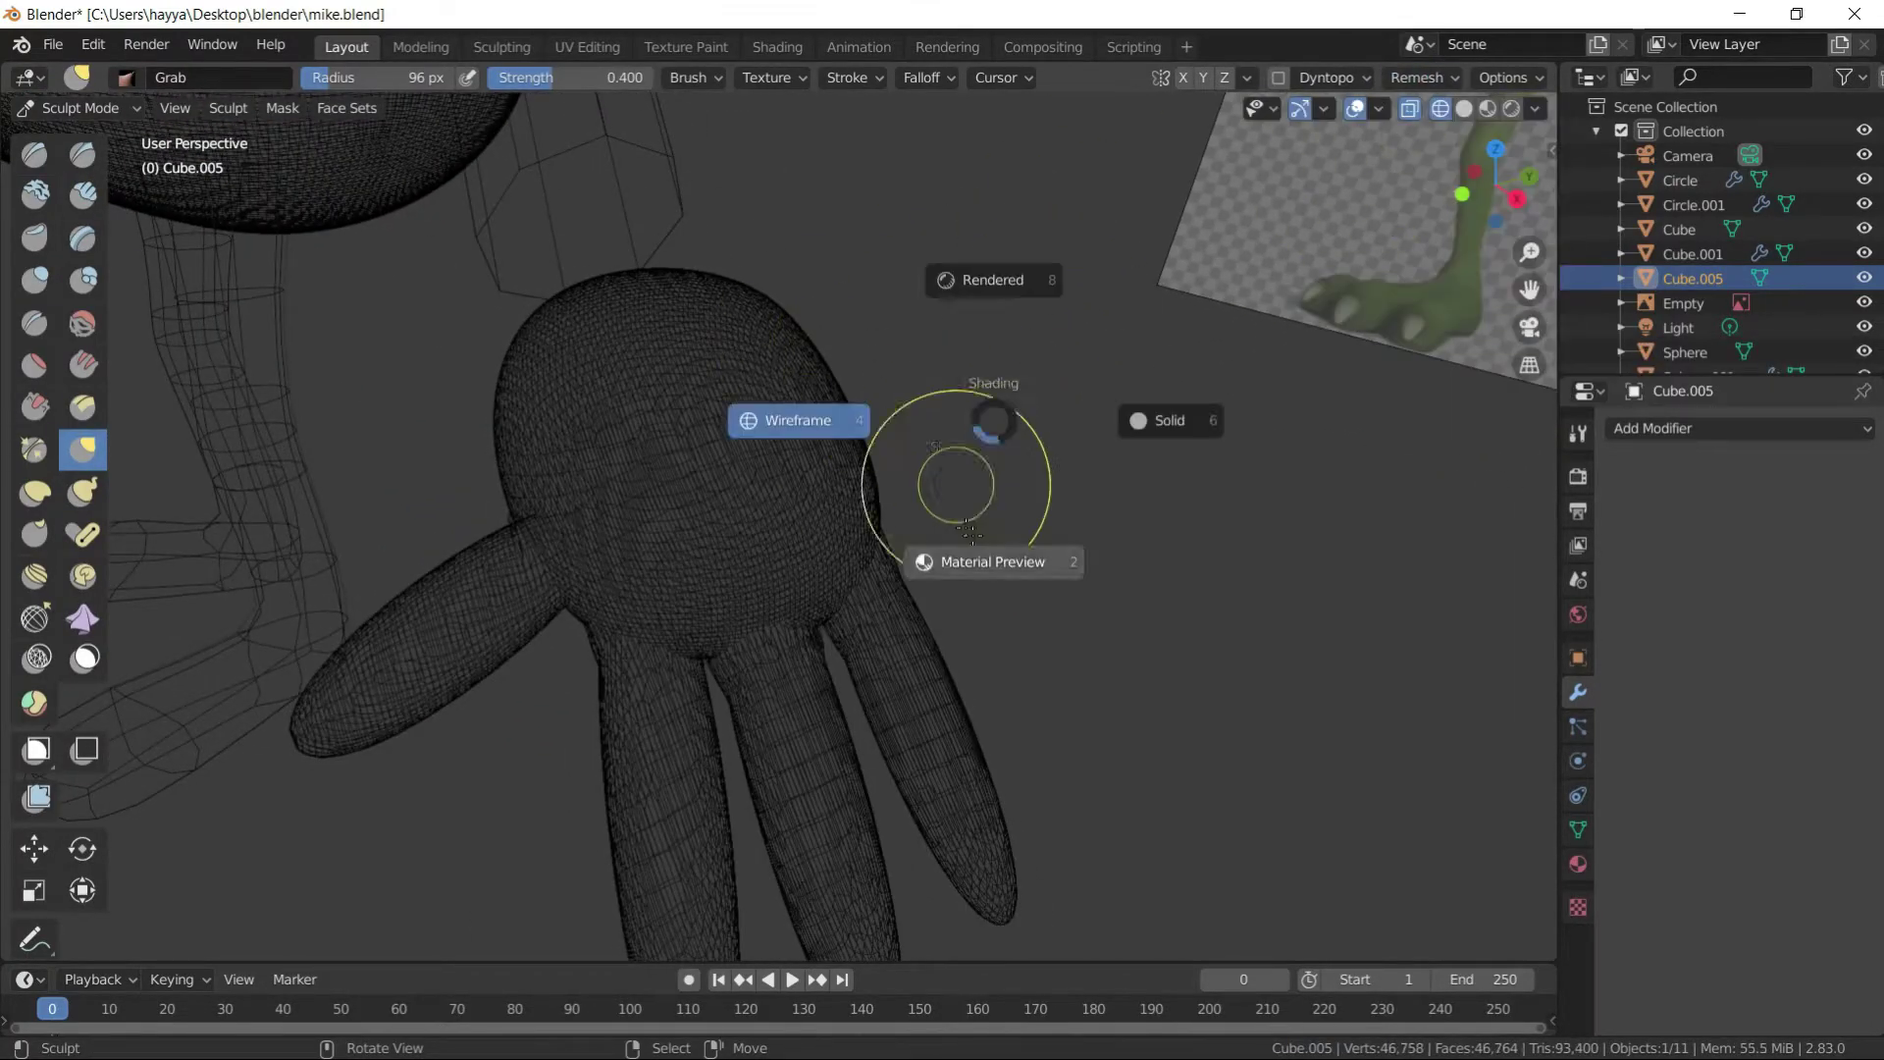
- Return to solid shading and smooth the hand, blending the fingers into the palm
{"action": "key", "text": "6"}
{"action": "mouse_move", "coordinate": [693, 497]}
{"action": "middle_mouse_down"}
{"action": "mouse_move", "coordinate": [916, 366]}
{"action": "mouse_move", "coordinate": [499, 305]}
{"action": "mouse_move", "coordinate": [231, 513]}
{"action": "mouse_move", "coordinate": [673, 715]}
{"action": "mouse_move", "coordinate": [811, 576]}
{"action": "mouse_move", "coordinate": [694, 570]}
{"action": "mouse_move", "coordinate": [420, 462]}
{"action": "mouse_move", "coordinate": [622, 425]}
{"action": "mouse_move", "coordinate": [652, 568]}
{"action": "mouse_move", "coordinate": [684, 529]}
{"action": "mouse_move", "coordinate": [693, 589]}
{"action": "mouse_move", "coordinate": [576, 559]}
{"action": "middle_mouse_up"}
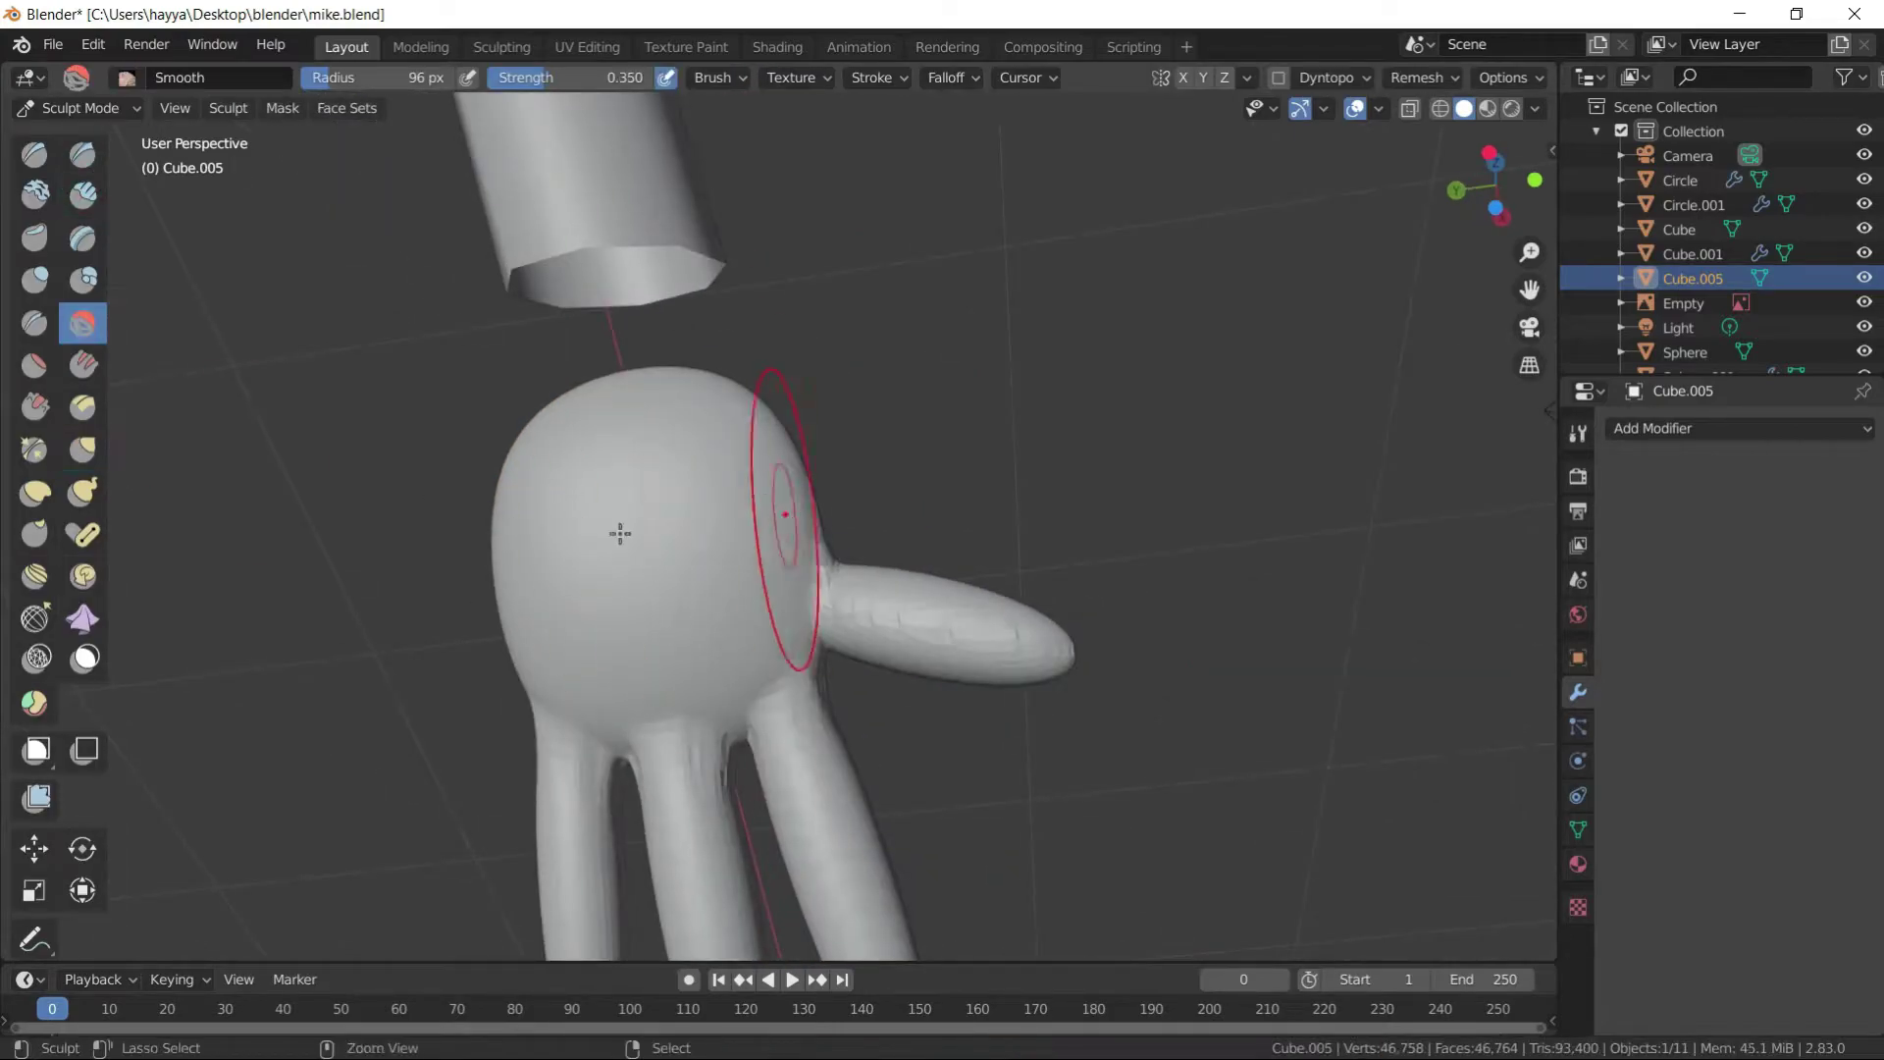
{"action": "middle_click_drag", "start_coordinate": [615, 340], "coordinate": [648, 630]}
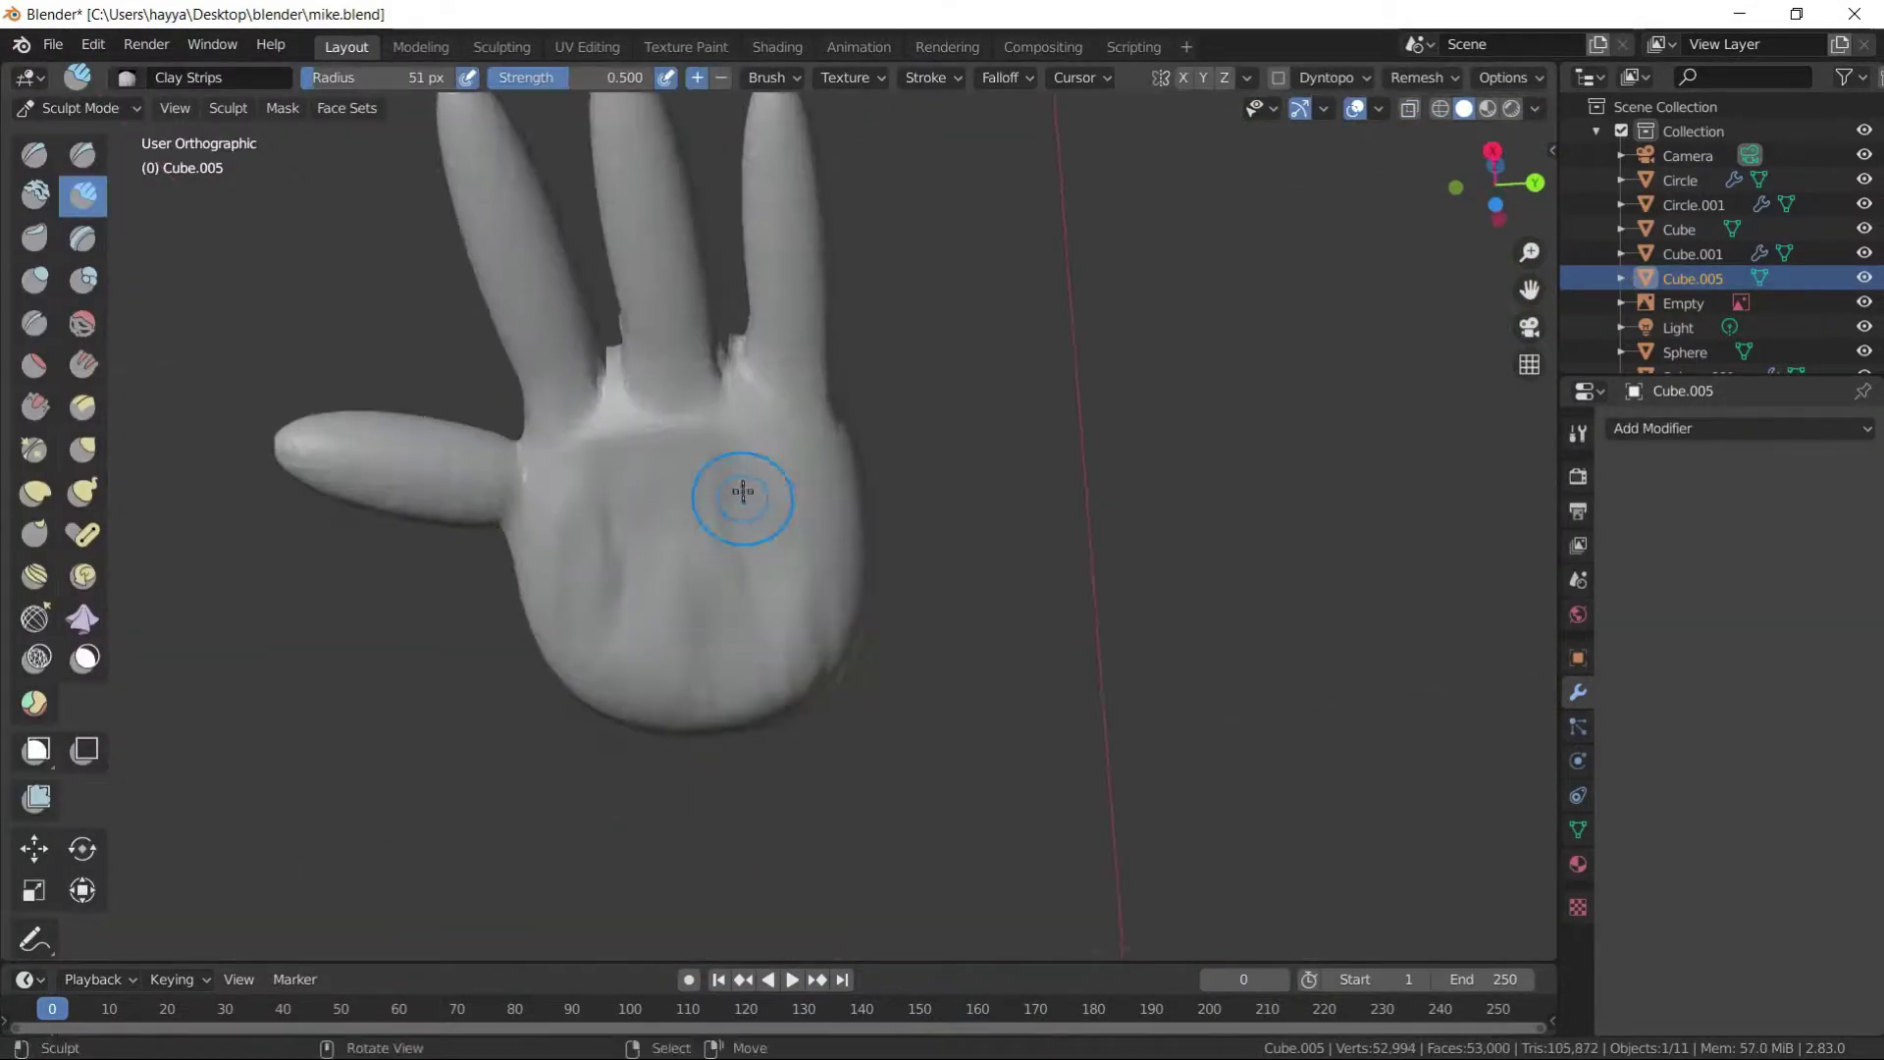
{"action": "mouse_move", "coordinate": [806, 485]}
{"action": "middle_mouse_down"}
{"action": "mouse_move", "coordinate": [811, 560]}
{"action": "mouse_move", "coordinate": [820, 366]}
{"action": "mouse_move", "coordinate": [400, 420]}
{"action": "mouse_move", "coordinate": [811, 609]}
{"action": "mouse_move", "coordinate": [841, 445]}
{"action": "mouse_move", "coordinate": [799, 526]}
{"action": "mouse_move", "coordinate": [892, 592]}
{"action": "mouse_move", "coordinate": [706, 723]}
{"action": "mouse_move", "coordinate": [1099, 563]}
{"action": "mouse_move", "coordinate": [841, 694]}
{"action": "mouse_move", "coordinate": [980, 756]}
{"action": "mouse_move", "coordinate": [1010, 544]}
{"action": "mouse_move", "coordinate": [864, 505]}
{"action": "middle_mouse_up"}
{"action": "scroll", "coordinate": [948, 567], "scroll_direction": "up", "scroll_amount": 4}
{"action": "middle_click_drag", "start_coordinate": [1073, 488], "coordinate": [1143, 432]}
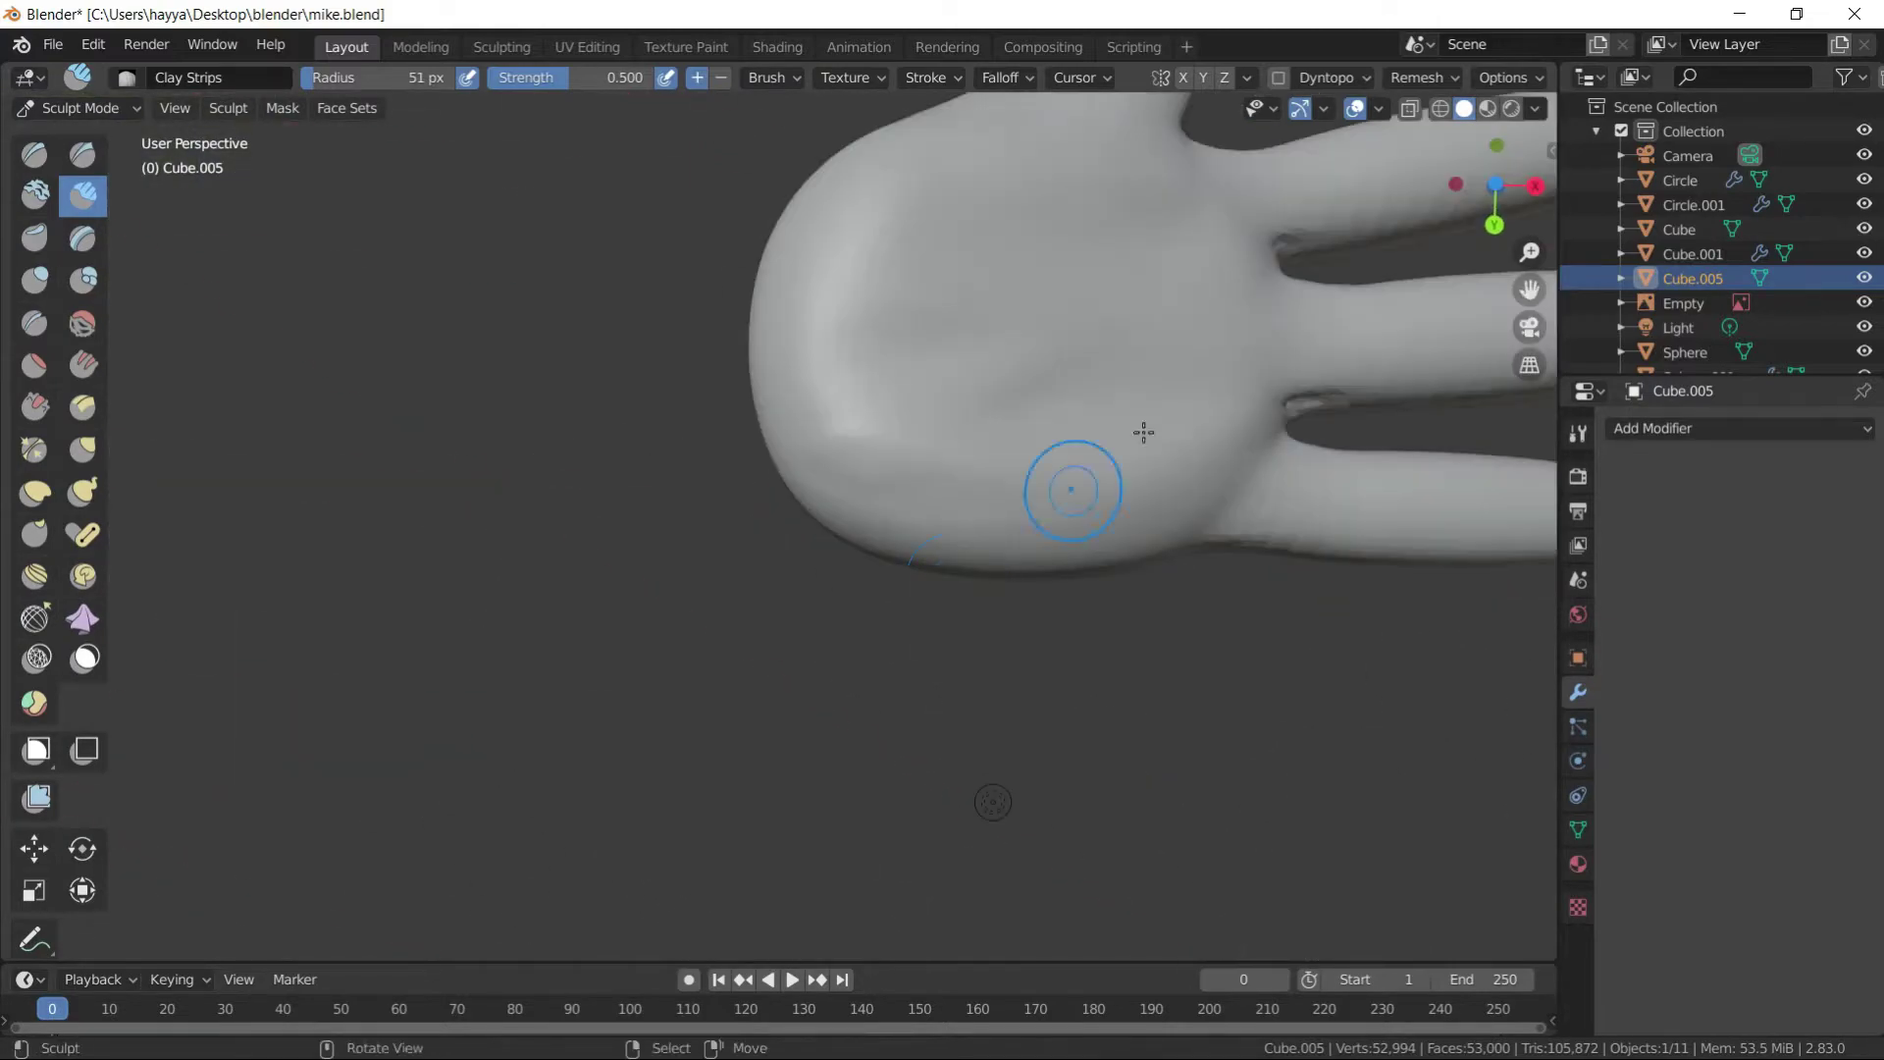
{"action": "middle_click_drag", "start_coordinate": [901, 391], "coordinate": [1096, 343]}
{"action": "scroll", "coordinate": [1245, 619], "scroll_direction": "down", "scroll_amount": 5}
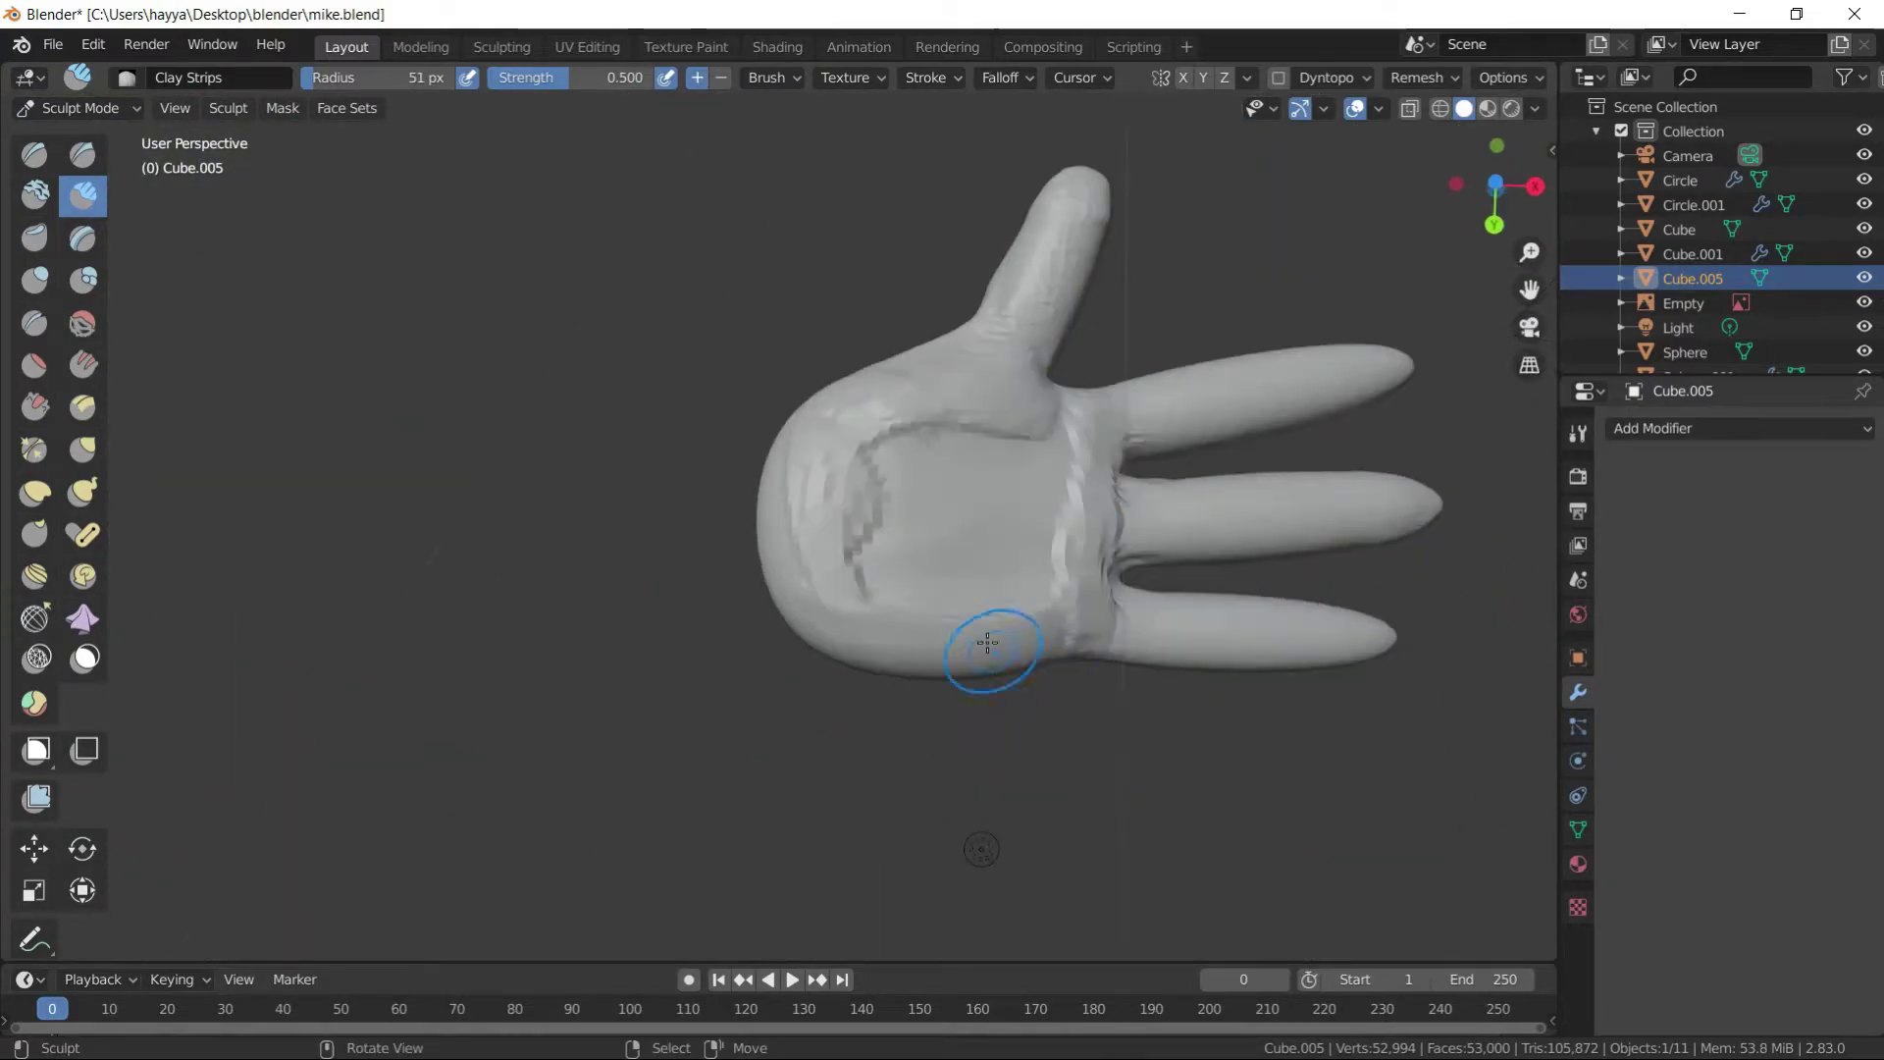
{"action": "mouse_move", "coordinate": [997, 651]}
{"action": "middle_mouse_down"}
{"action": "mouse_move", "coordinate": [895, 577]}
{"action": "mouse_move", "coordinate": [972, 453]}
{"action": "middle_mouse_up"}
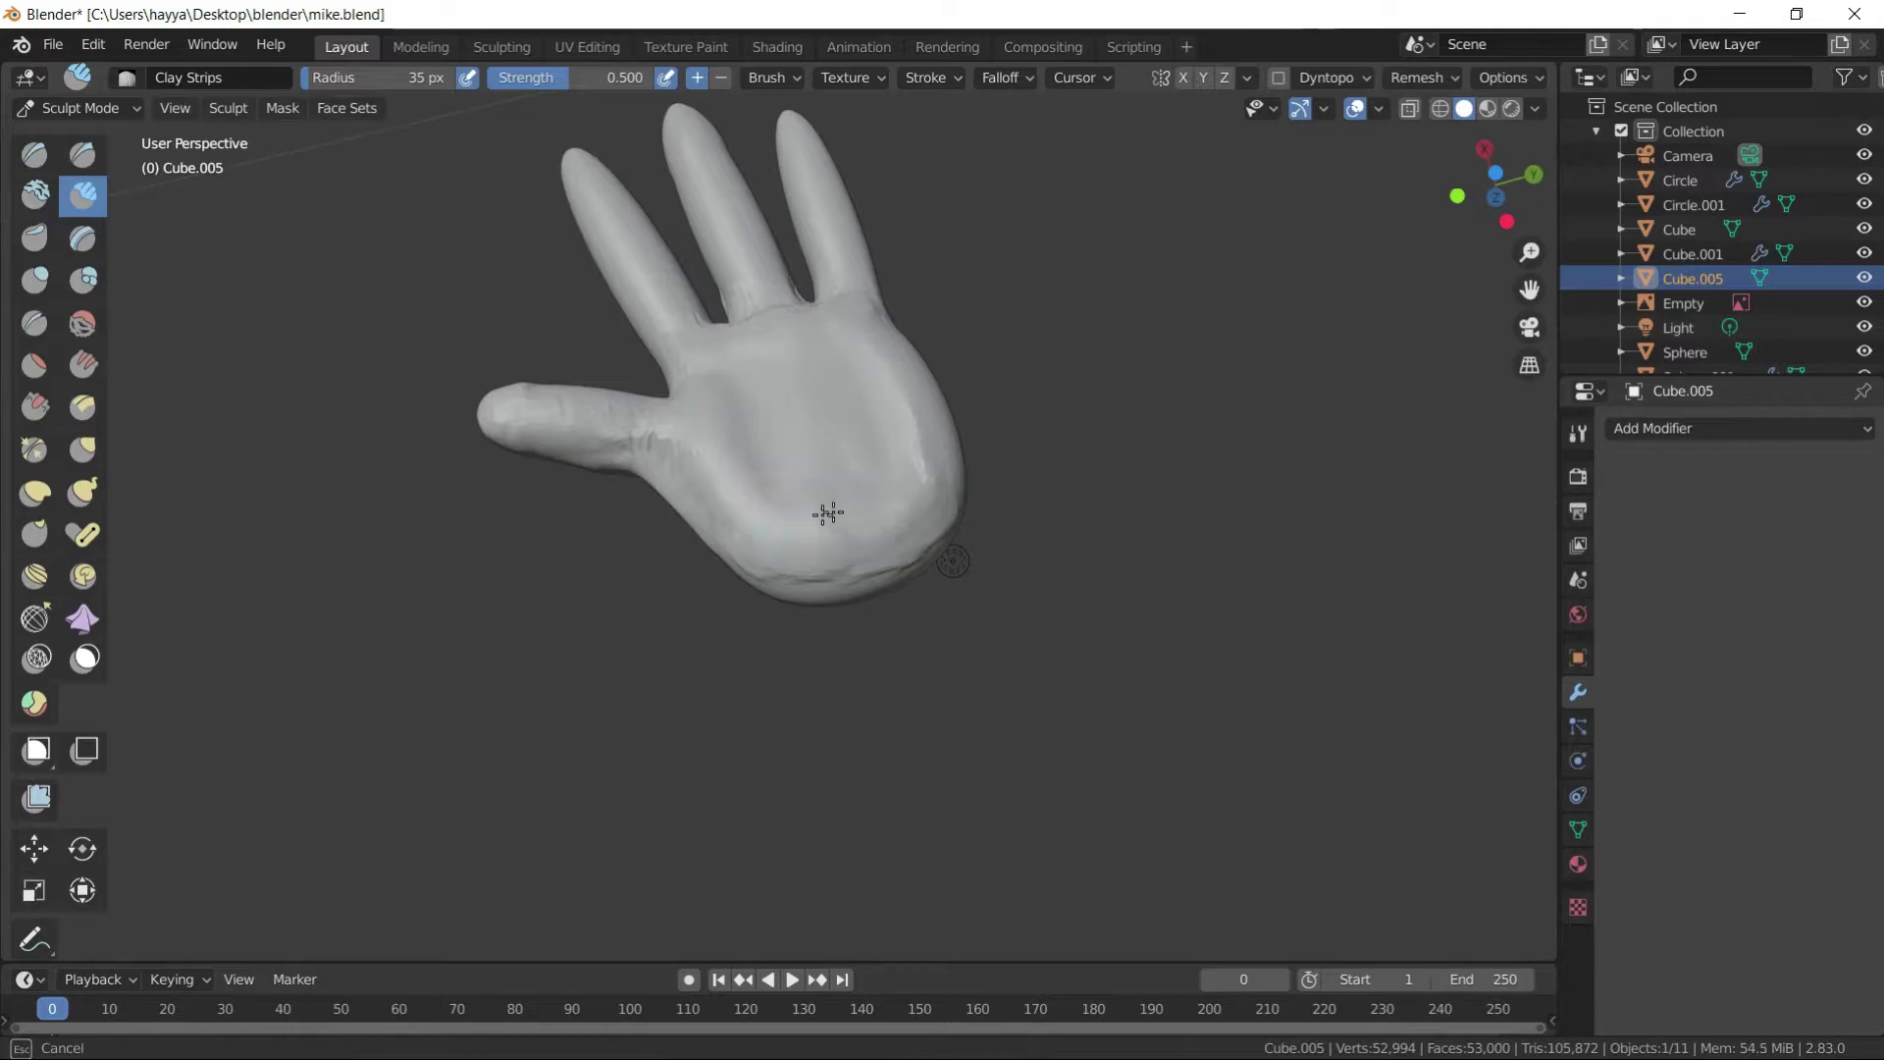
{"action": "mouse_move", "coordinate": [1028, 569]}
{"action": "middle_mouse_down"}
{"action": "mouse_move", "coordinate": [748, 530]}
{"action": "mouse_move", "coordinate": [828, 408]}
{"action": "mouse_move", "coordinate": [791, 484]}
{"action": "mouse_move", "coordinate": [799, 687]}
{"action": "mouse_move", "coordinate": [781, 470]}
{"action": "middle_mouse_up"}
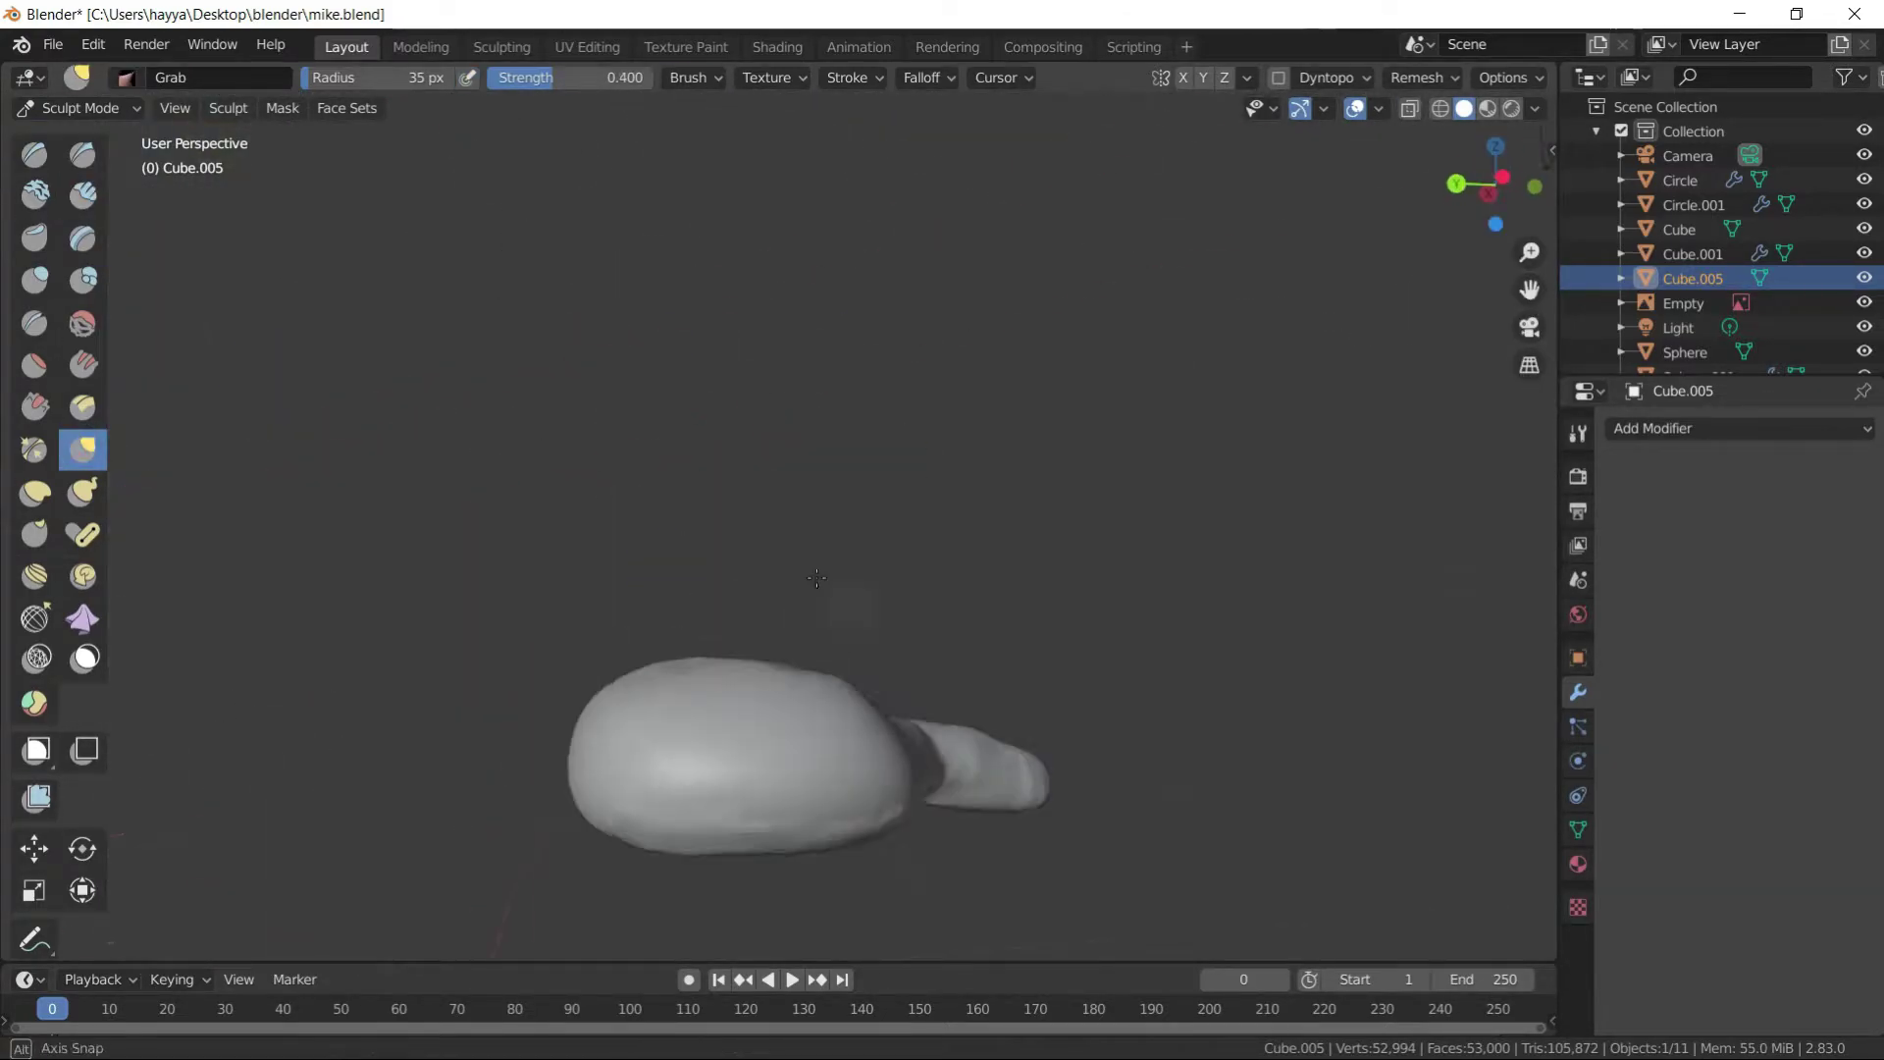
{"action": "mouse_move", "coordinate": [751, 516]}
{"action": "middle_mouse_down"}
{"action": "mouse_move", "coordinate": [863, 631]}
{"action": "mouse_move", "coordinate": [904, 416]}
{"action": "mouse_move", "coordinate": [853, 625]}
{"action": "middle_mouse_up"}
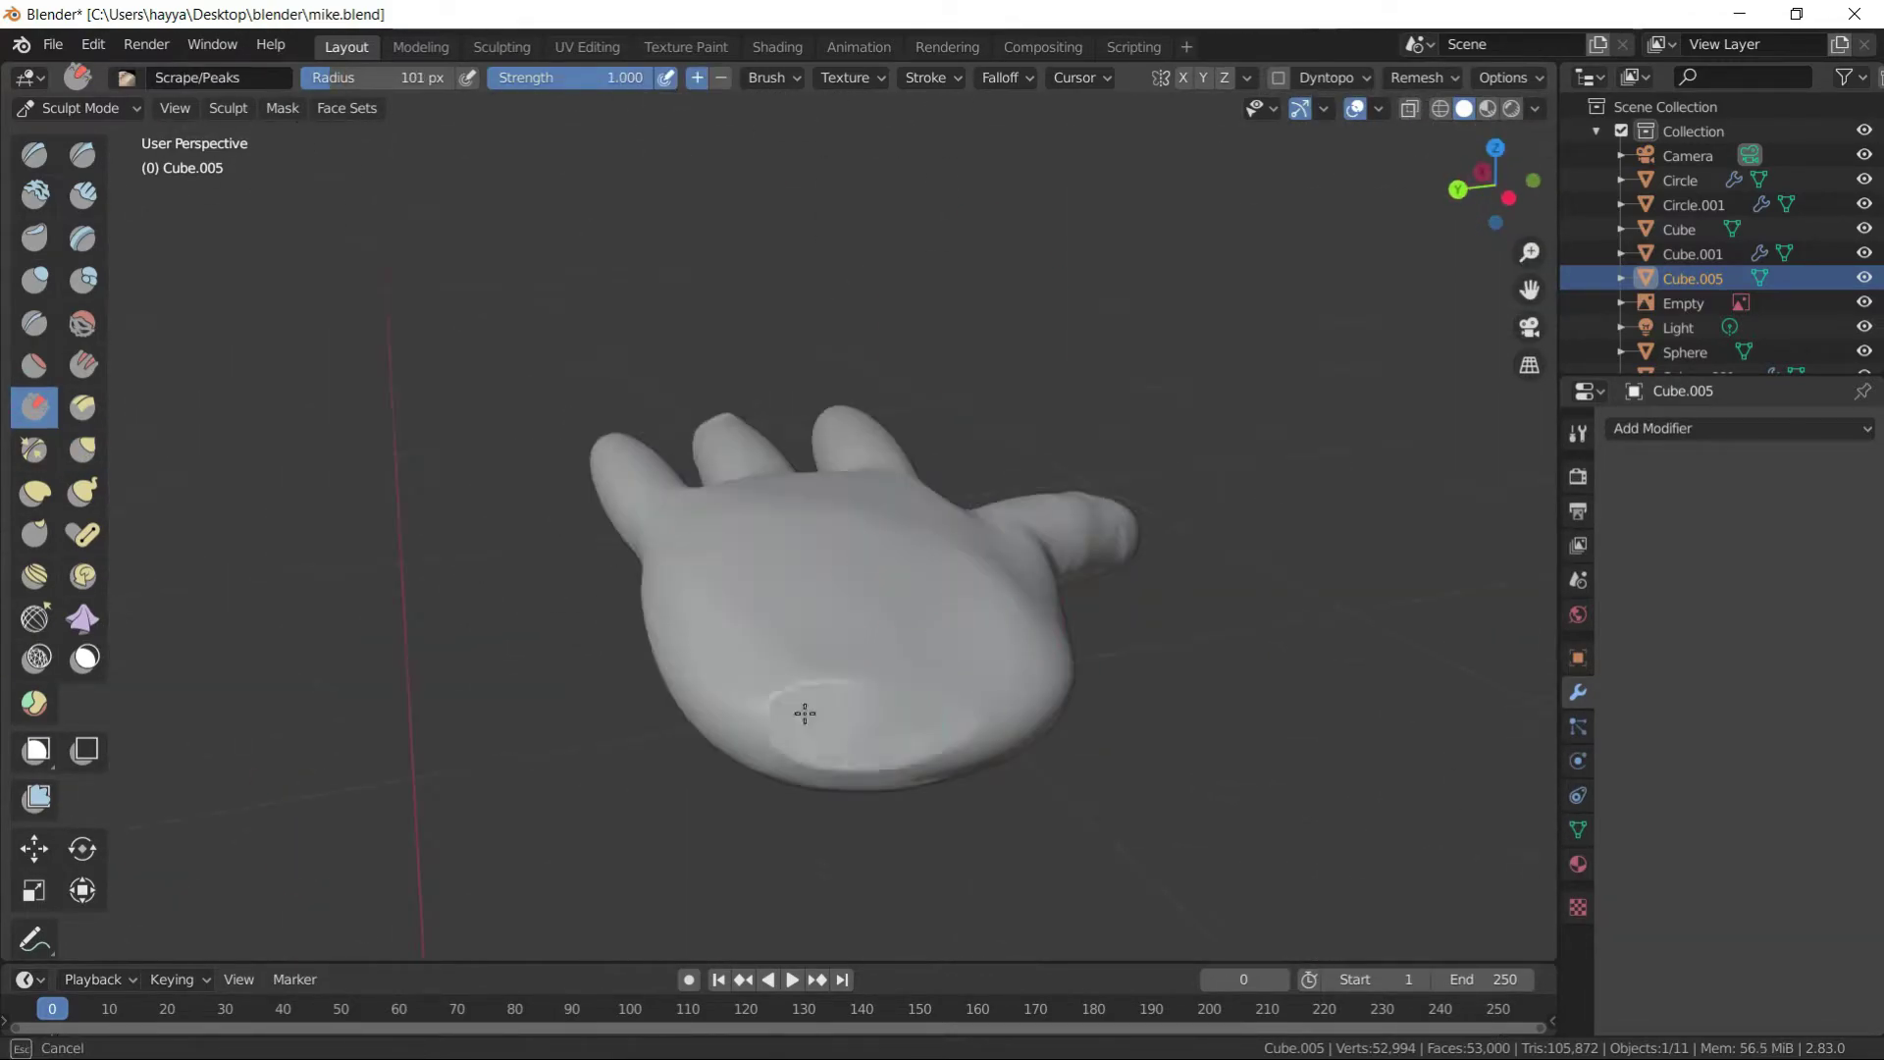
{"action": "mouse_move", "coordinate": [805, 714]}
{"action": "middle_mouse_down"}
{"action": "mouse_move", "coordinate": [988, 673]}
{"action": "mouse_move", "coordinate": [976, 556]}
{"action": "mouse_move", "coordinate": [931, 717]}
{"action": "mouse_move", "coordinate": [863, 568]}
{"action": "mouse_move", "coordinate": [1157, 588]}
{"action": "mouse_move", "coordinate": [883, 638]}
{"action": "mouse_move", "coordinate": [771, 624]}
{"action": "mouse_move", "coordinate": [893, 549]}
{"action": "mouse_move", "coordinate": [844, 461]}
{"action": "middle_mouse_up"}
- Add knuckle bulges with the Draw brush and remesh the hand at a smaller voxel size
{"action": "key", "text": "x"}
{"action": "scroll", "coordinate": [861, 568], "scroll_direction": "up", "scroll_amount": 5}
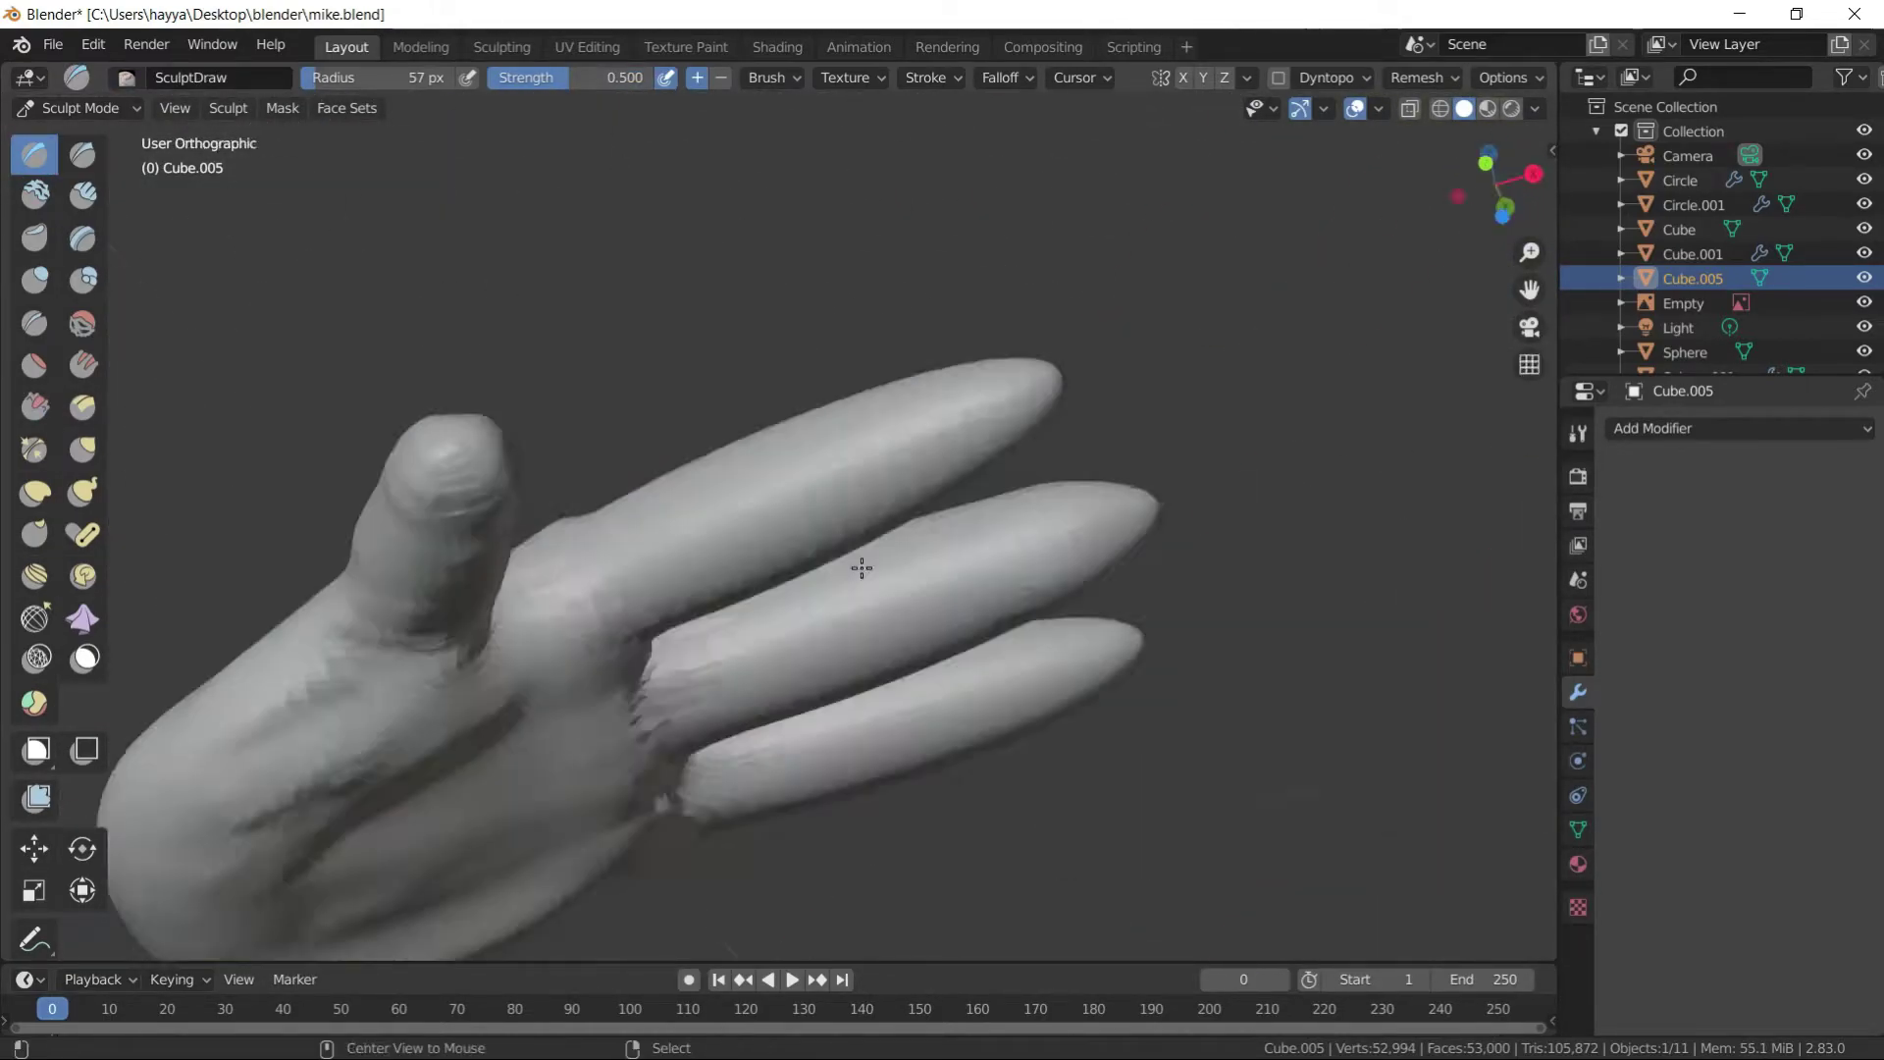
{"action": "mouse_move", "coordinate": [936, 805]}
{"action": "middle_mouse_down"}
{"action": "mouse_move", "coordinate": [859, 566]}
{"action": "mouse_move", "coordinate": [883, 393]}
{"action": "middle_mouse_up"}
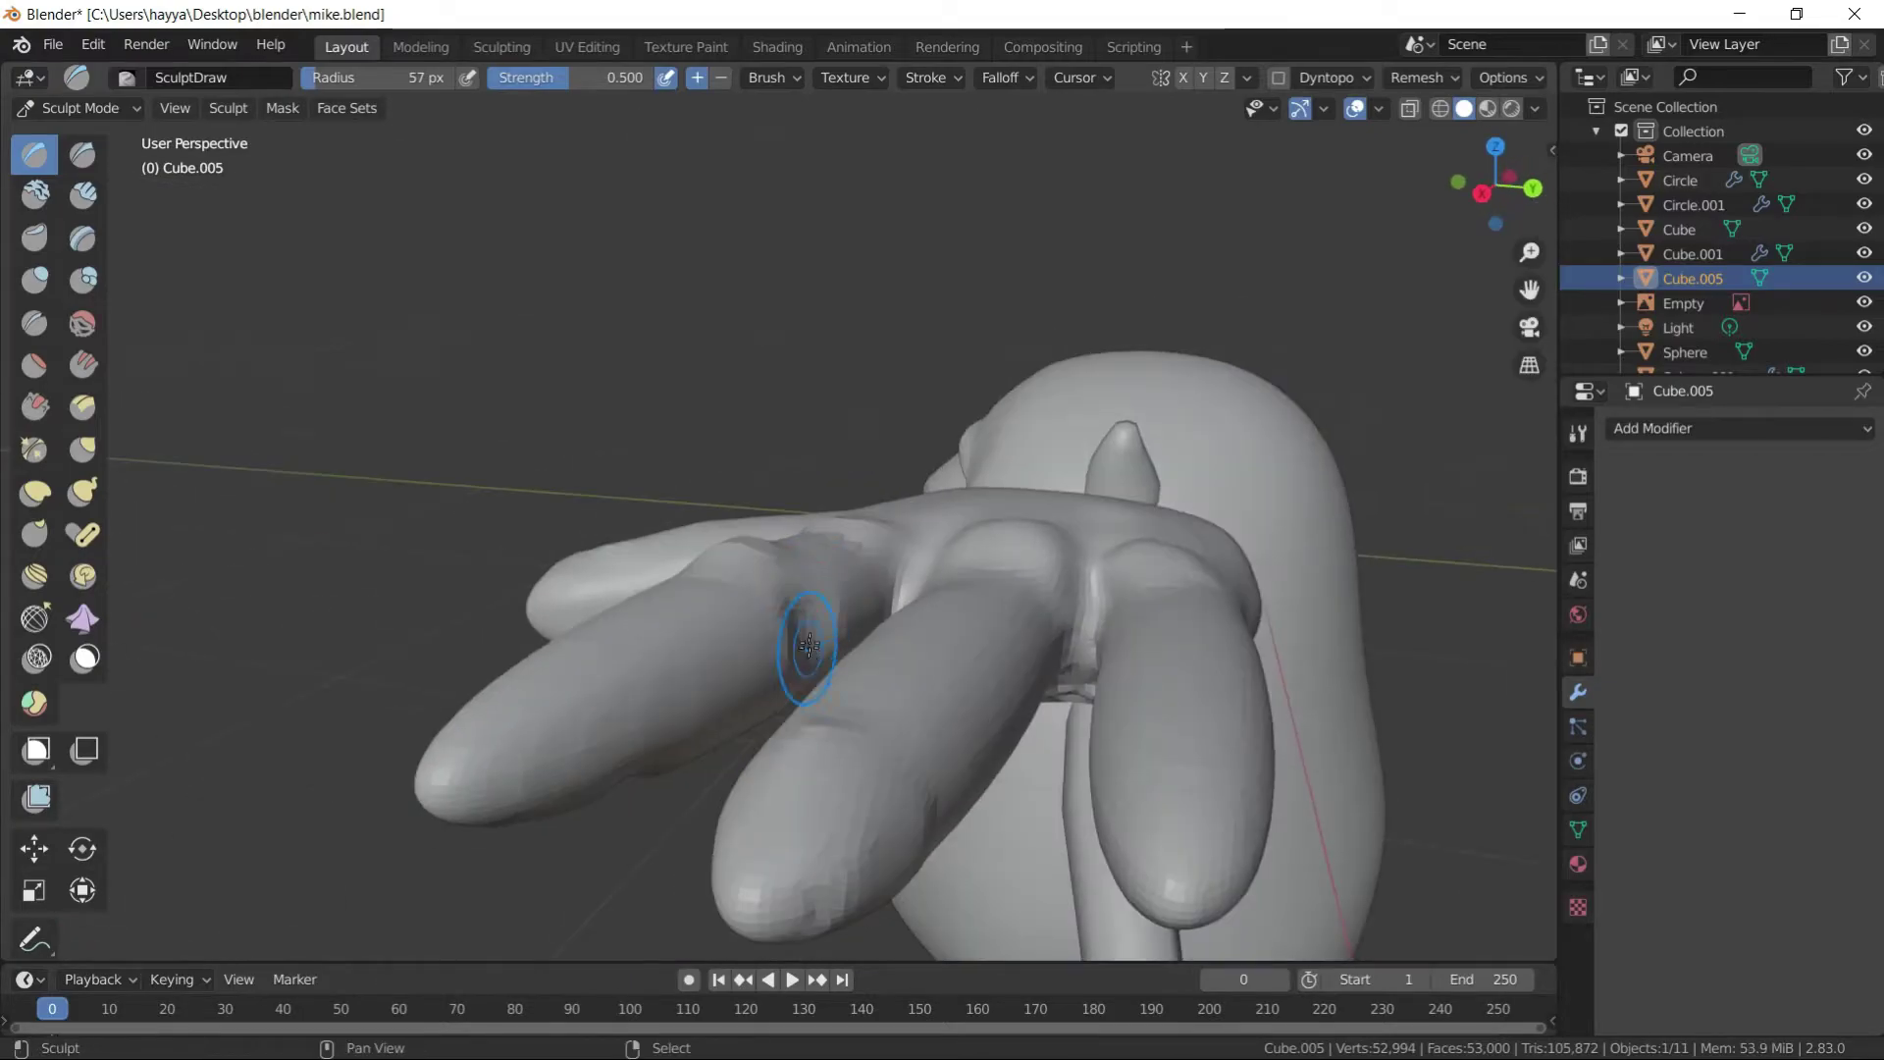
{"action": "left_click", "coordinate": [1422, 77]}
{"action": "middle_click_drag", "start_coordinate": [1276, 442], "coordinate": [1207, 422]}
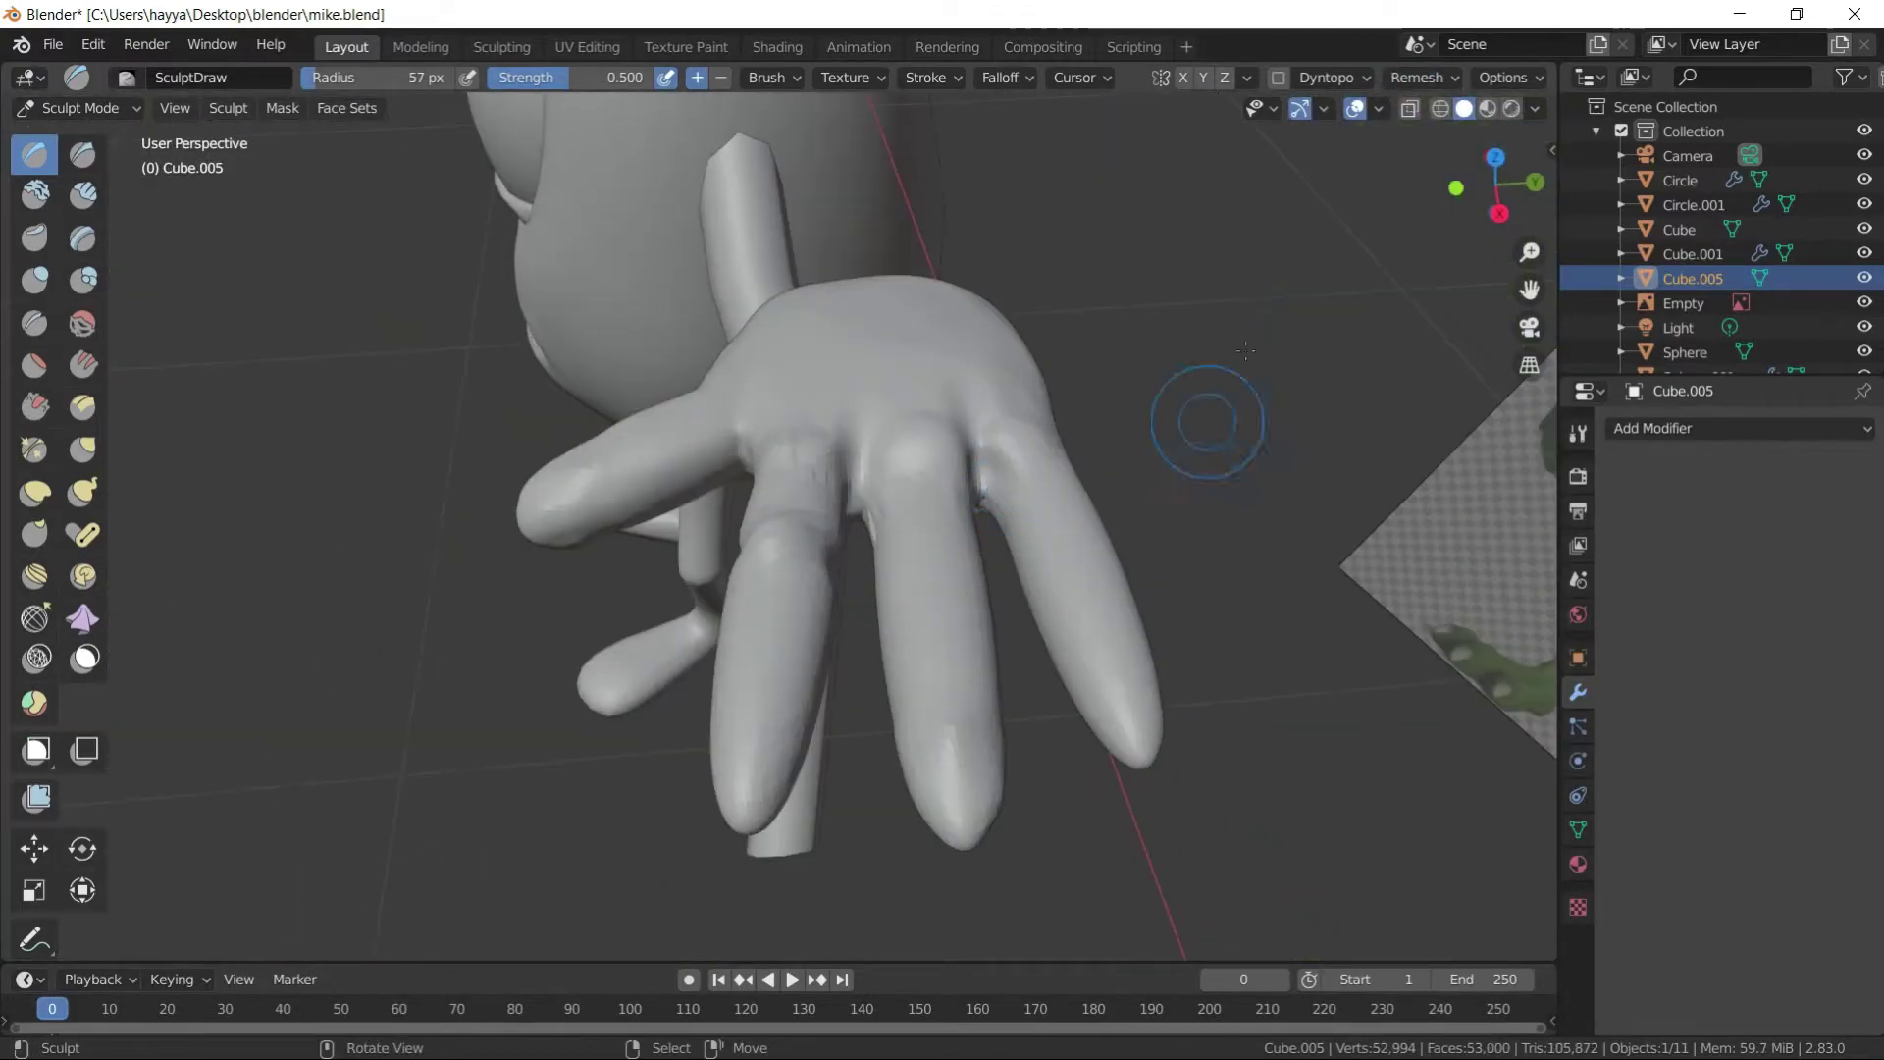
{"action": "scroll", "coordinate": [967, 454], "scroll_direction": "up", "scroll_amount": 3}
{"action": "scroll", "coordinate": [1064, 618], "scroll_direction": "up", "scroll_amount": 4}
{"action": "mouse_move", "coordinate": [1065, 618]}
{"action": "middle_mouse_down"}
{"action": "mouse_move", "coordinate": [947, 421]}
{"action": "mouse_move", "coordinate": [727, 610]}
{"action": "mouse_move", "coordinate": [517, 626]}
{"action": "mouse_move", "coordinate": [1144, 766]}
{"action": "mouse_move", "coordinate": [1338, 546]}
{"action": "mouse_move", "coordinate": [968, 535]}
{"action": "mouse_move", "coordinate": [609, 610]}
{"action": "mouse_move", "coordinate": [379, 622]}
{"action": "mouse_move", "coordinate": [841, 652]}
{"action": "mouse_move", "coordinate": [830, 324]}
{"action": "mouse_move", "coordinate": [695, 679]}
{"action": "middle_mouse_up"}
{"action": "mouse_move", "coordinate": [1065, 538]}
{"action": "middle_mouse_down"}
{"action": "mouse_move", "coordinate": [433, 673]}
{"action": "mouse_move", "coordinate": [694, 386]}
{"action": "mouse_move", "coordinate": [544, 511]}
{"action": "mouse_move", "coordinate": [958, 471]}
{"action": "mouse_move", "coordinate": [946, 592]}
{"action": "mouse_move", "coordinate": [983, 597]}
{"action": "mouse_move", "coordinate": [1126, 542]}
{"action": "mouse_move", "coordinate": [1079, 491]}
{"action": "mouse_move", "coordinate": [883, 442]}
{"action": "middle_mouse_up"}
- Flatten the fingers with the Scrape/Peaks brush at about half strength
{"action": "scroll", "coordinate": [982, 598], "scroll_direction": "up", "scroll_amount": 3}
{"action": "key", "text": "c"}
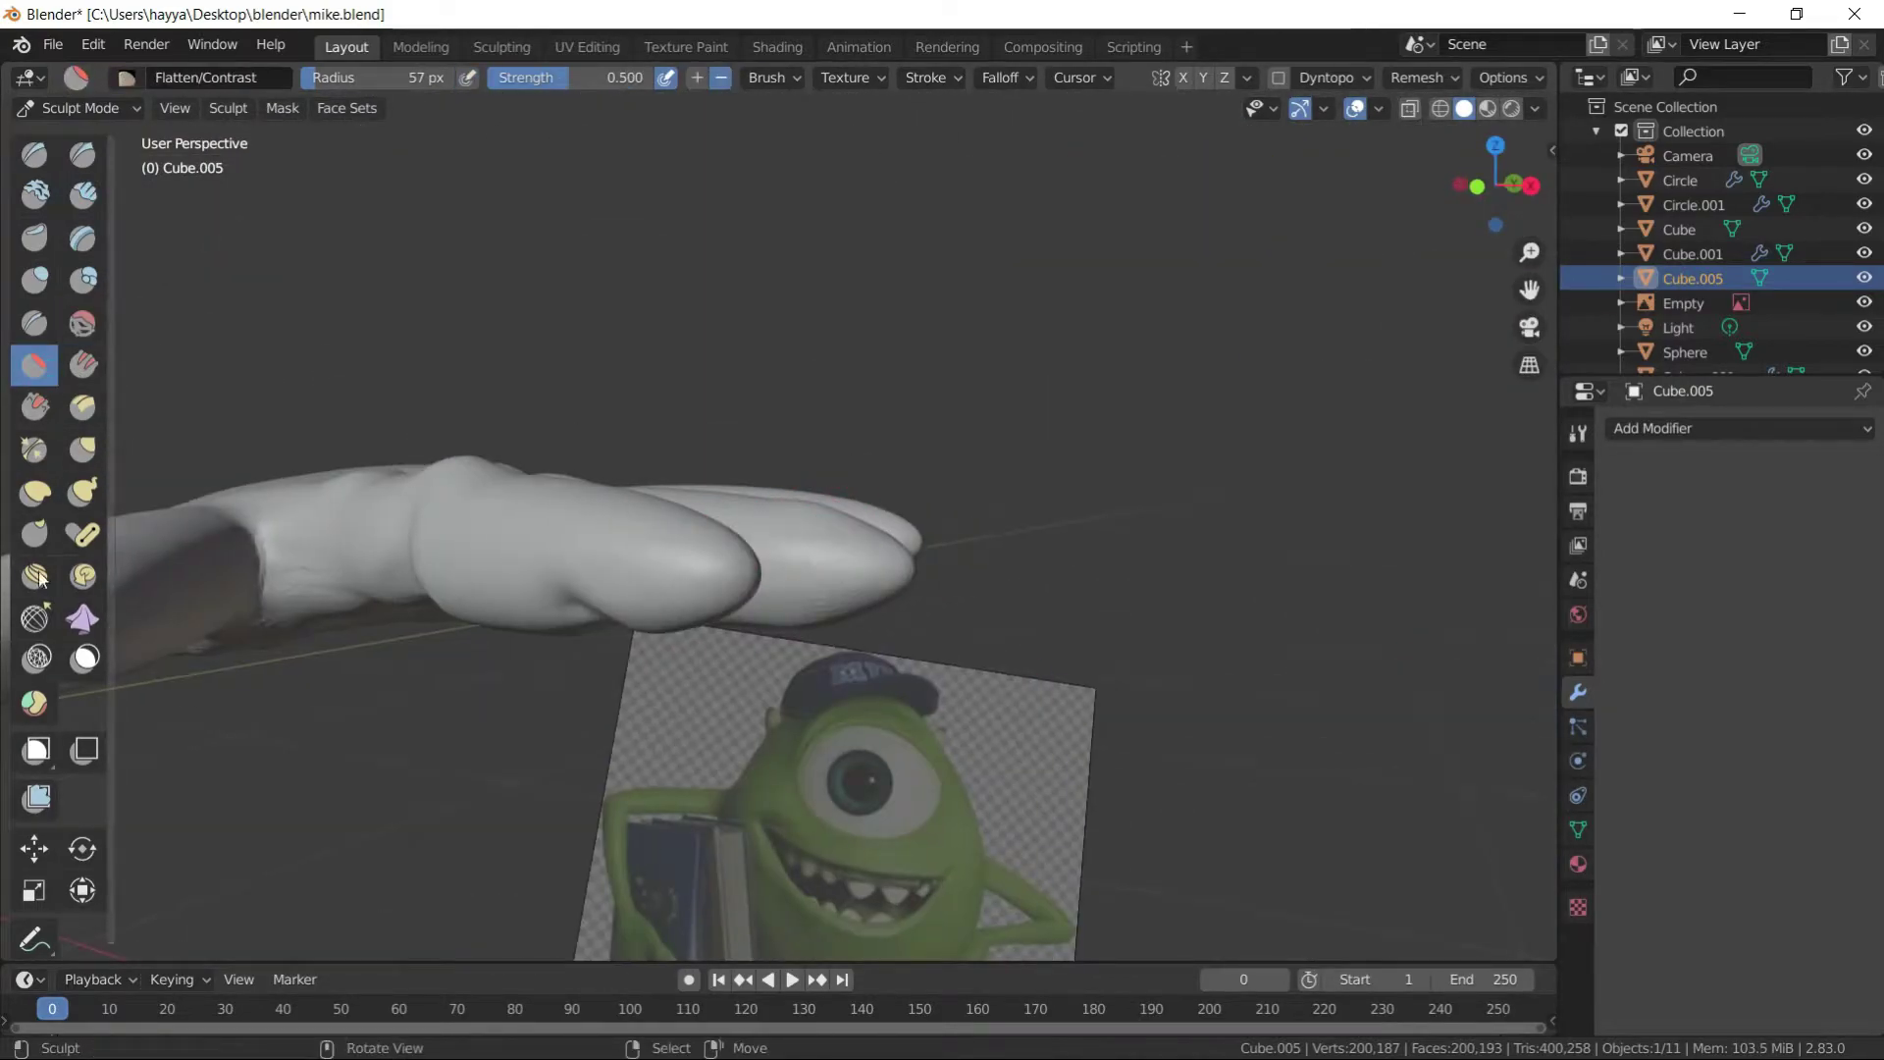
{"action": "left_click", "coordinate": [34, 407]}
{"action": "middle_click_drag", "start_coordinate": [393, 490], "coordinate": [665, 633]}
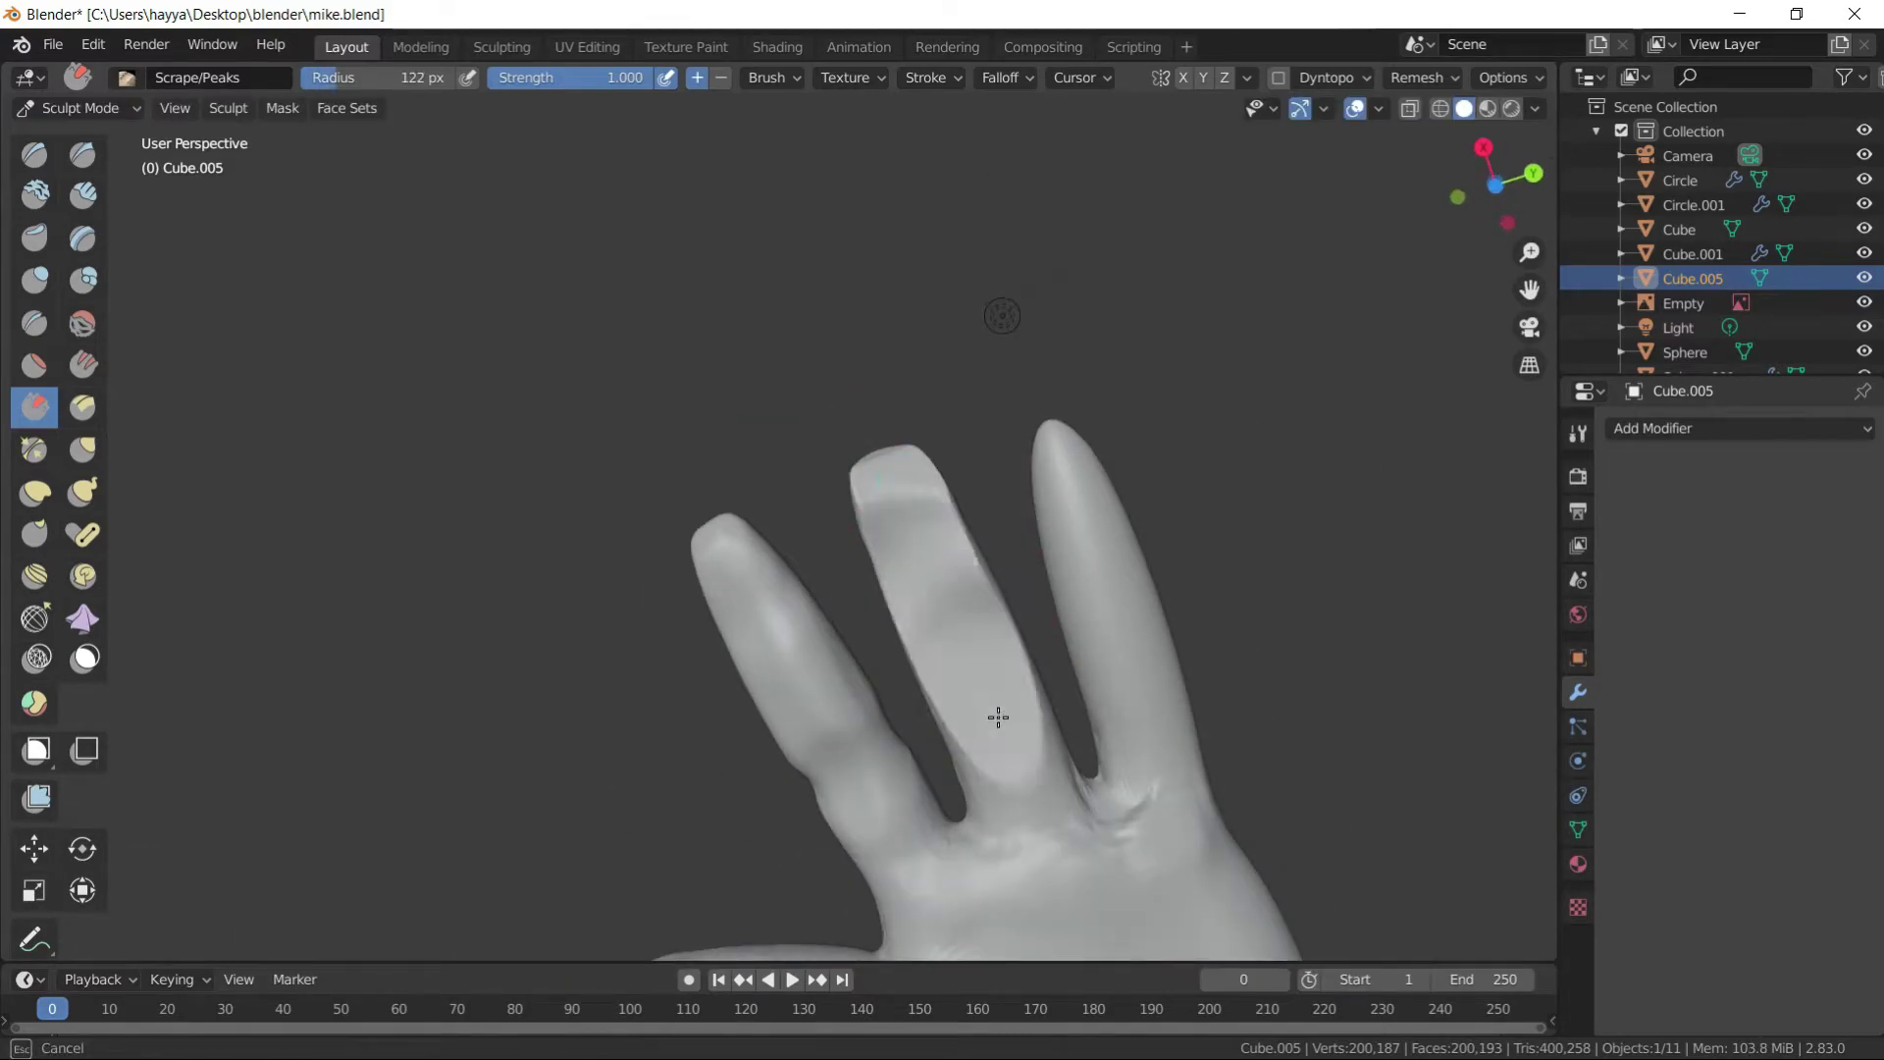
{"action": "left_click_drag", "start_coordinate": [628, 78], "coordinate": [577, 78]}
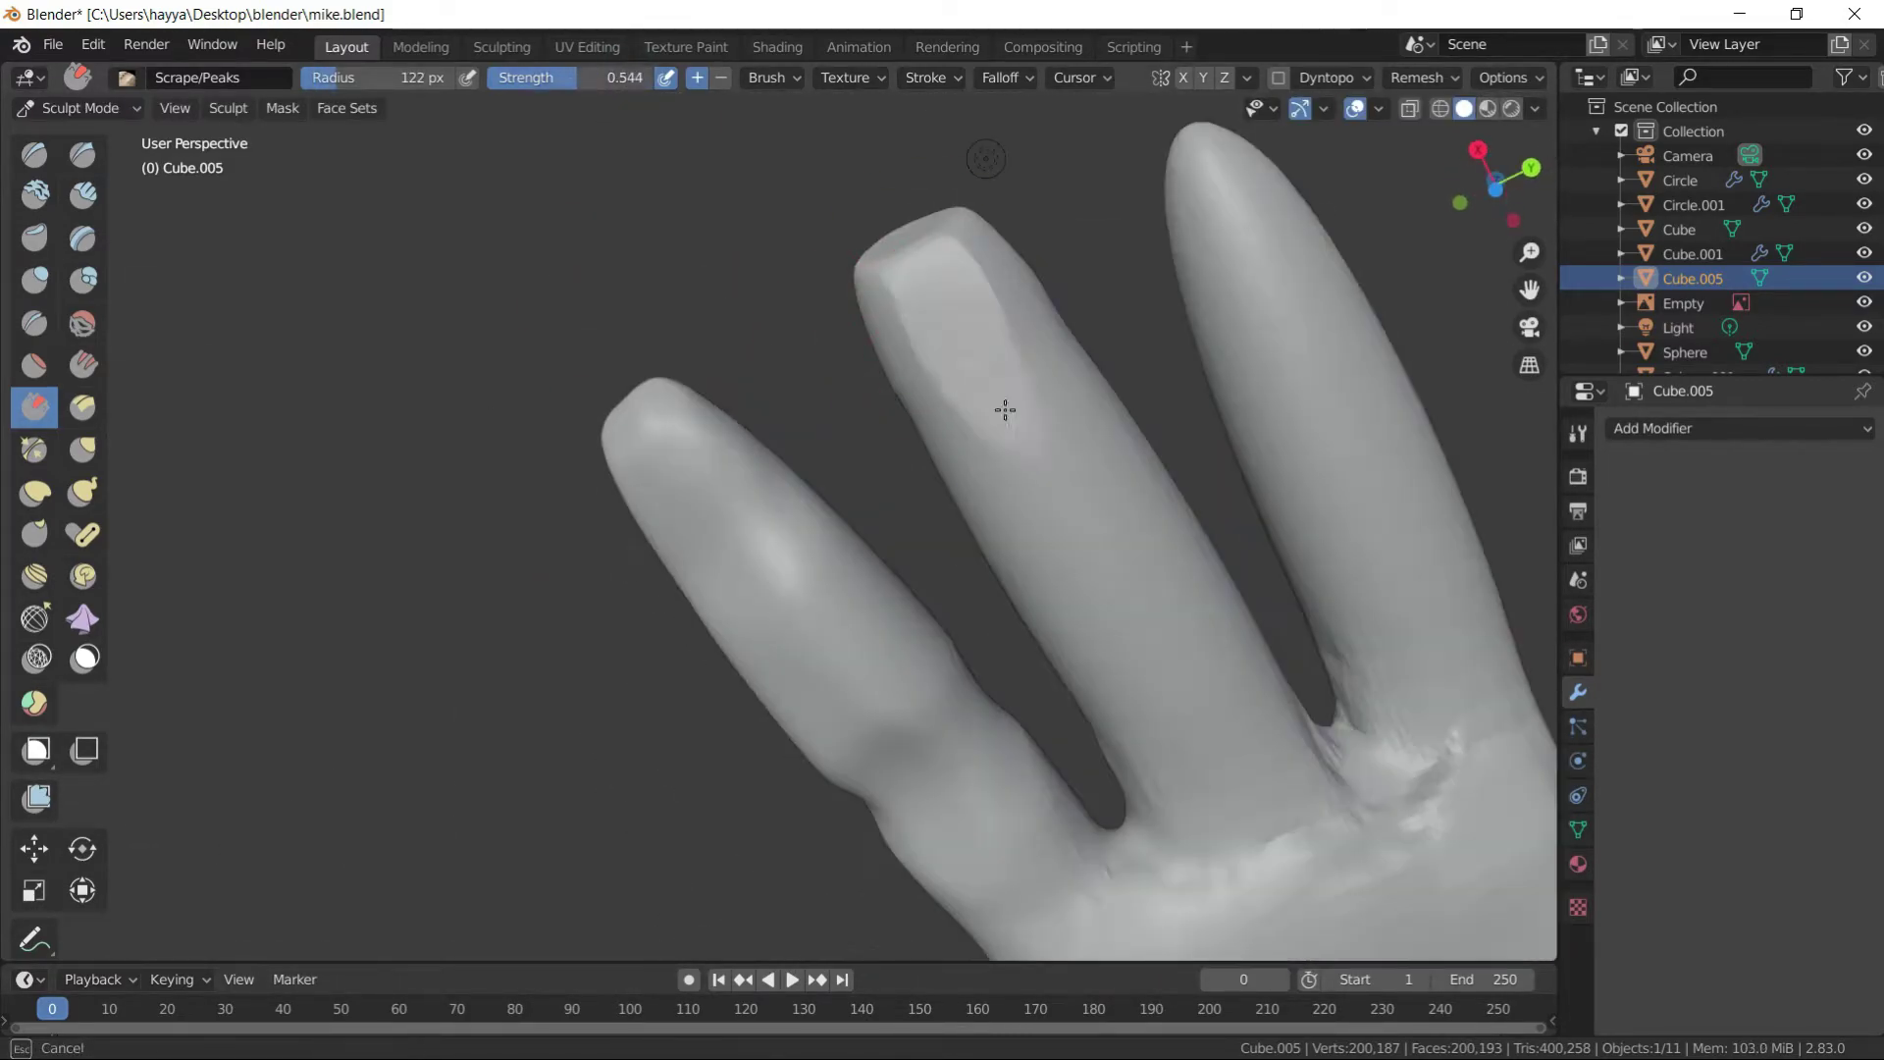
{"action": "middle_click_drag", "start_coordinate": [1001, 408], "coordinate": [786, 471]}
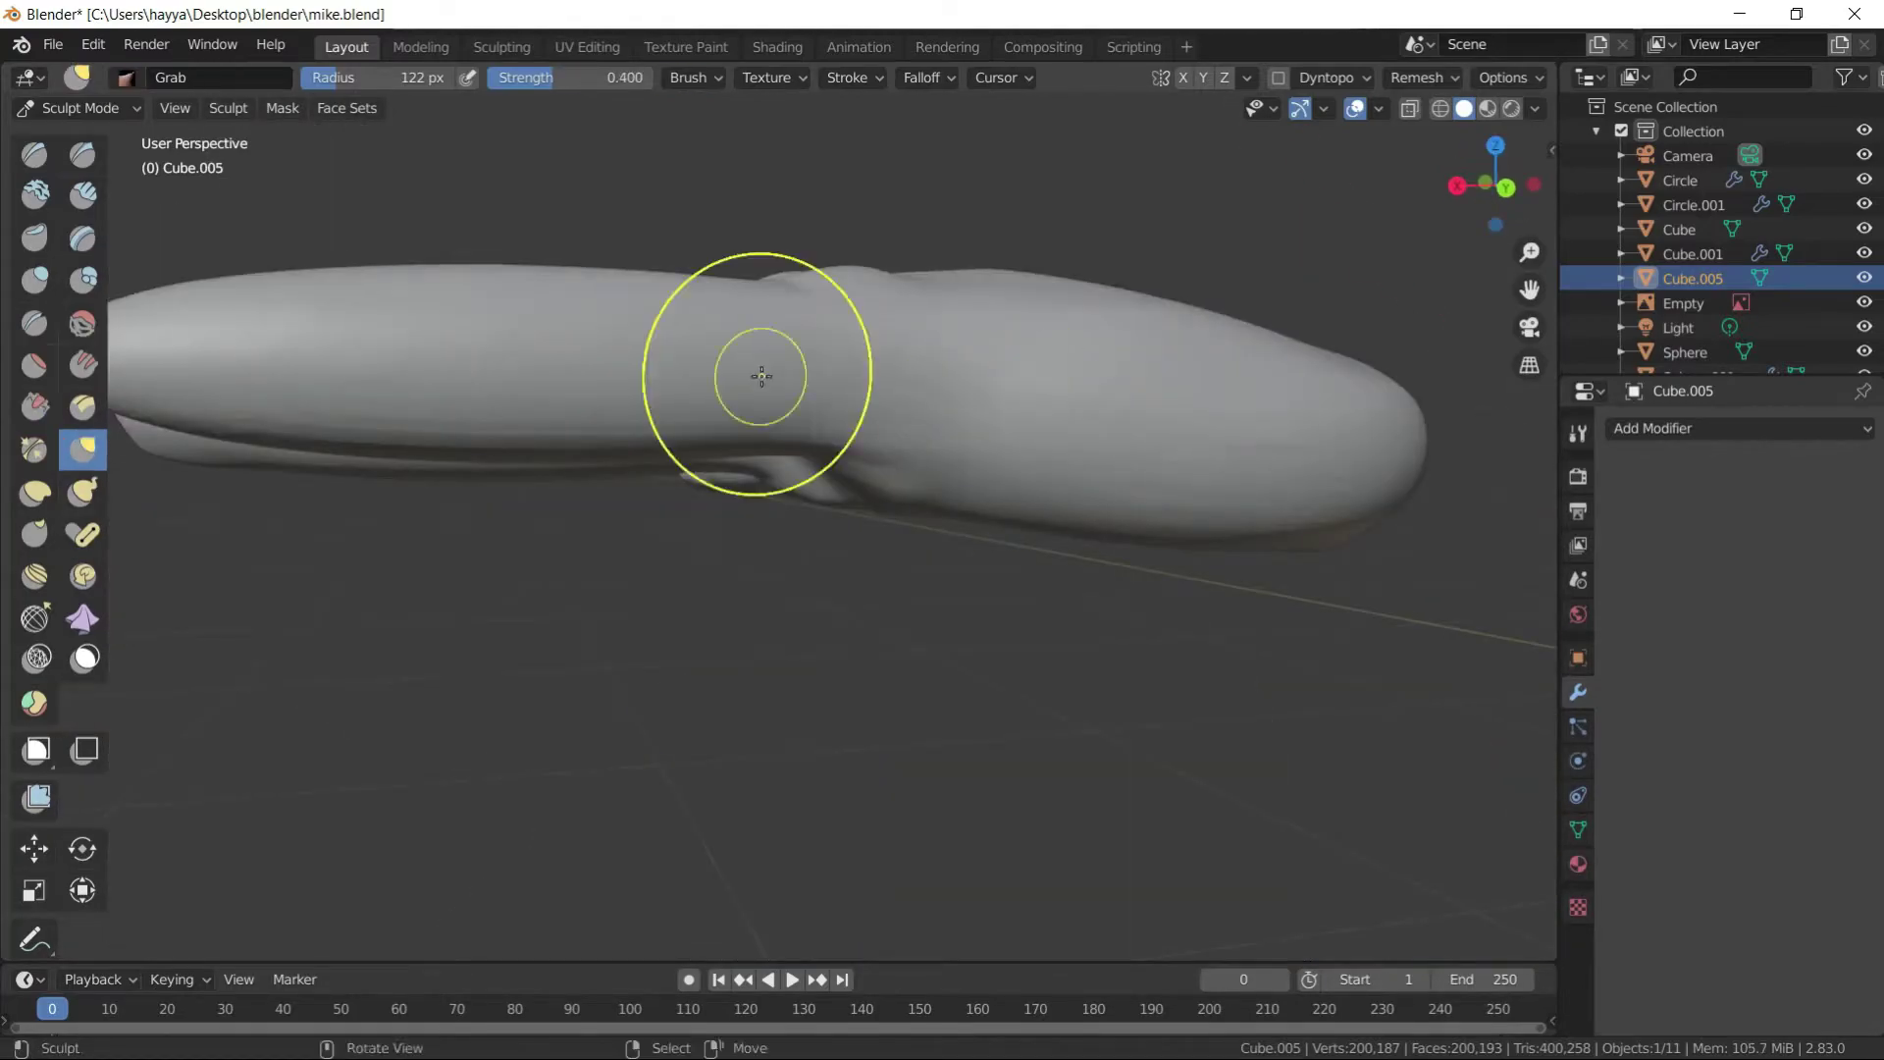
{"action": "middle_click_drag", "start_coordinate": [762, 375], "coordinate": [874, 295]}
{"action": "mouse_move", "coordinate": [853, 441]}
{"action": "middle_mouse_down"}
{"action": "mouse_move", "coordinate": [944, 716]}
{"action": "mouse_move", "coordinate": [686, 576]}
{"action": "mouse_move", "coordinate": [638, 614]}
{"action": "mouse_move", "coordinate": [598, 790]}
{"action": "mouse_move", "coordinate": [808, 759]}
{"action": "mouse_move", "coordinate": [60, 507]}
{"action": "middle_mouse_up"}
{"action": "mouse_move", "coordinate": [621, 852]}
{"action": "middle_mouse_down"}
{"action": "mouse_move", "coordinate": [673, 715]}
{"action": "mouse_move", "coordinate": [715, 757]}
{"action": "mouse_move", "coordinate": [641, 540]}
{"action": "mouse_move", "coordinate": [757, 660]}
{"action": "mouse_move", "coordinate": [673, 634]}
{"action": "mouse_move", "coordinate": [428, 700]}
{"action": "mouse_move", "coordinate": [837, 399]}
{"action": "mouse_move", "coordinate": [841, 757]}
{"action": "mouse_move", "coordinate": [529, 701]}
{"action": "mouse_move", "coordinate": [635, 665]}
{"action": "mouse_move", "coordinate": [715, 745]}
{"action": "mouse_move", "coordinate": [849, 753]}
{"action": "mouse_move", "coordinate": [869, 385]}
{"action": "middle_mouse_up"}
- Slim and reshape the fingers with the Grab brush
{"action": "key", "text": "g"}
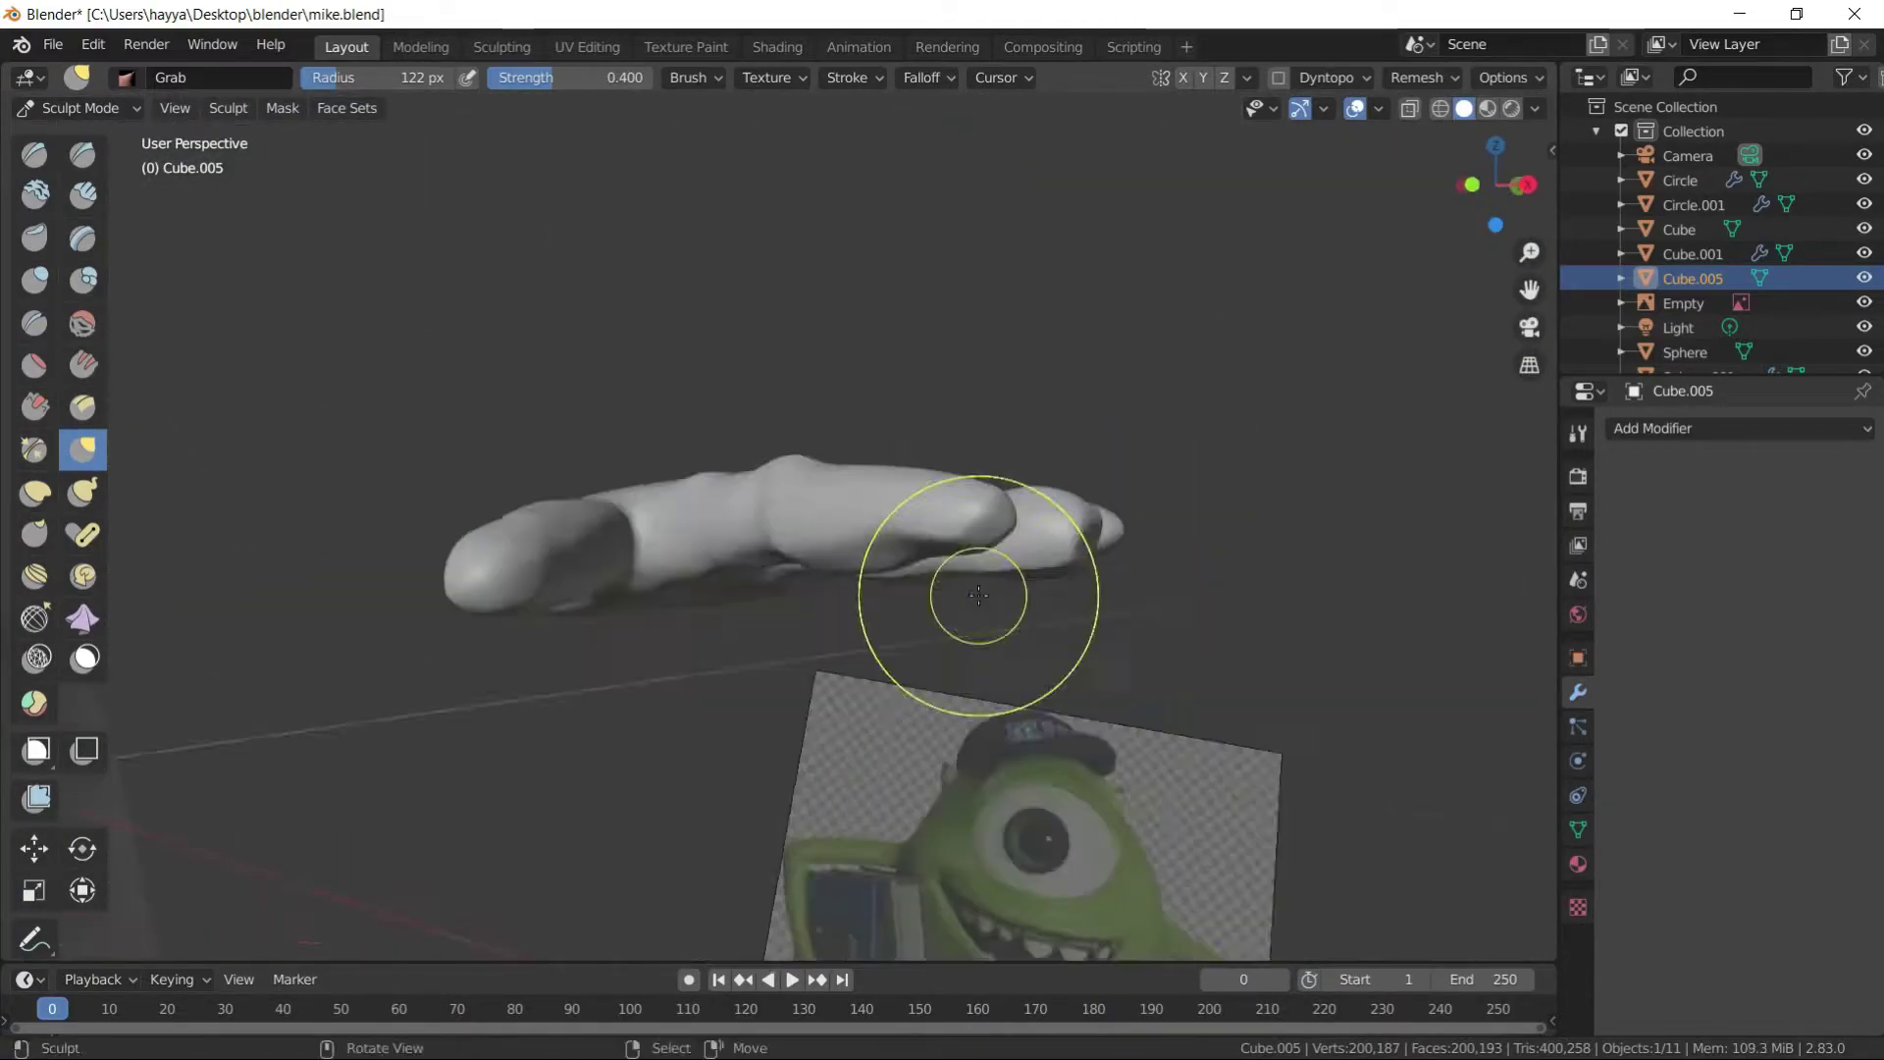
{"action": "mouse_move", "coordinate": [879, 599]}
{"action": "middle_mouse_down"}
{"action": "mouse_move", "coordinate": [828, 660]}
{"action": "mouse_move", "coordinate": [807, 580]}
{"action": "mouse_move", "coordinate": [753, 663]}
{"action": "middle_mouse_up"}
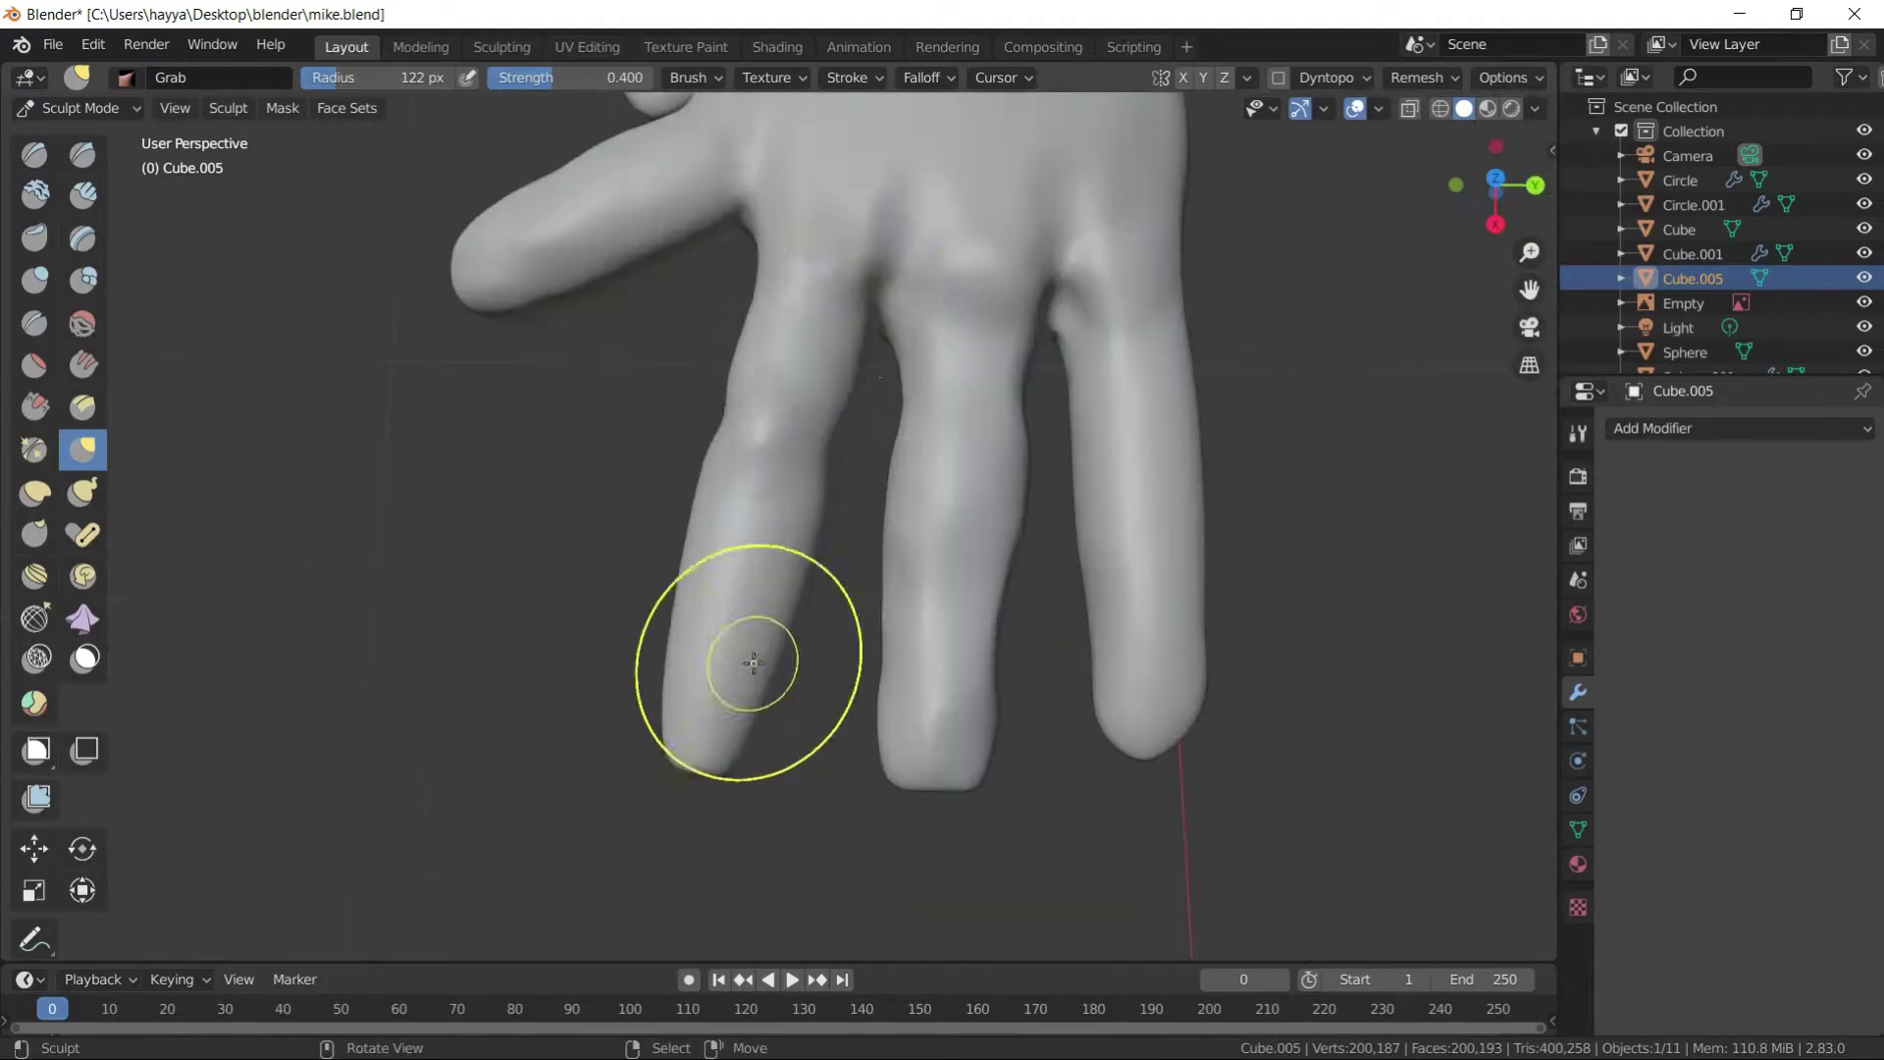
{"action": "middle_click_drag", "start_coordinate": [840, 402], "coordinate": [1062, 662]}
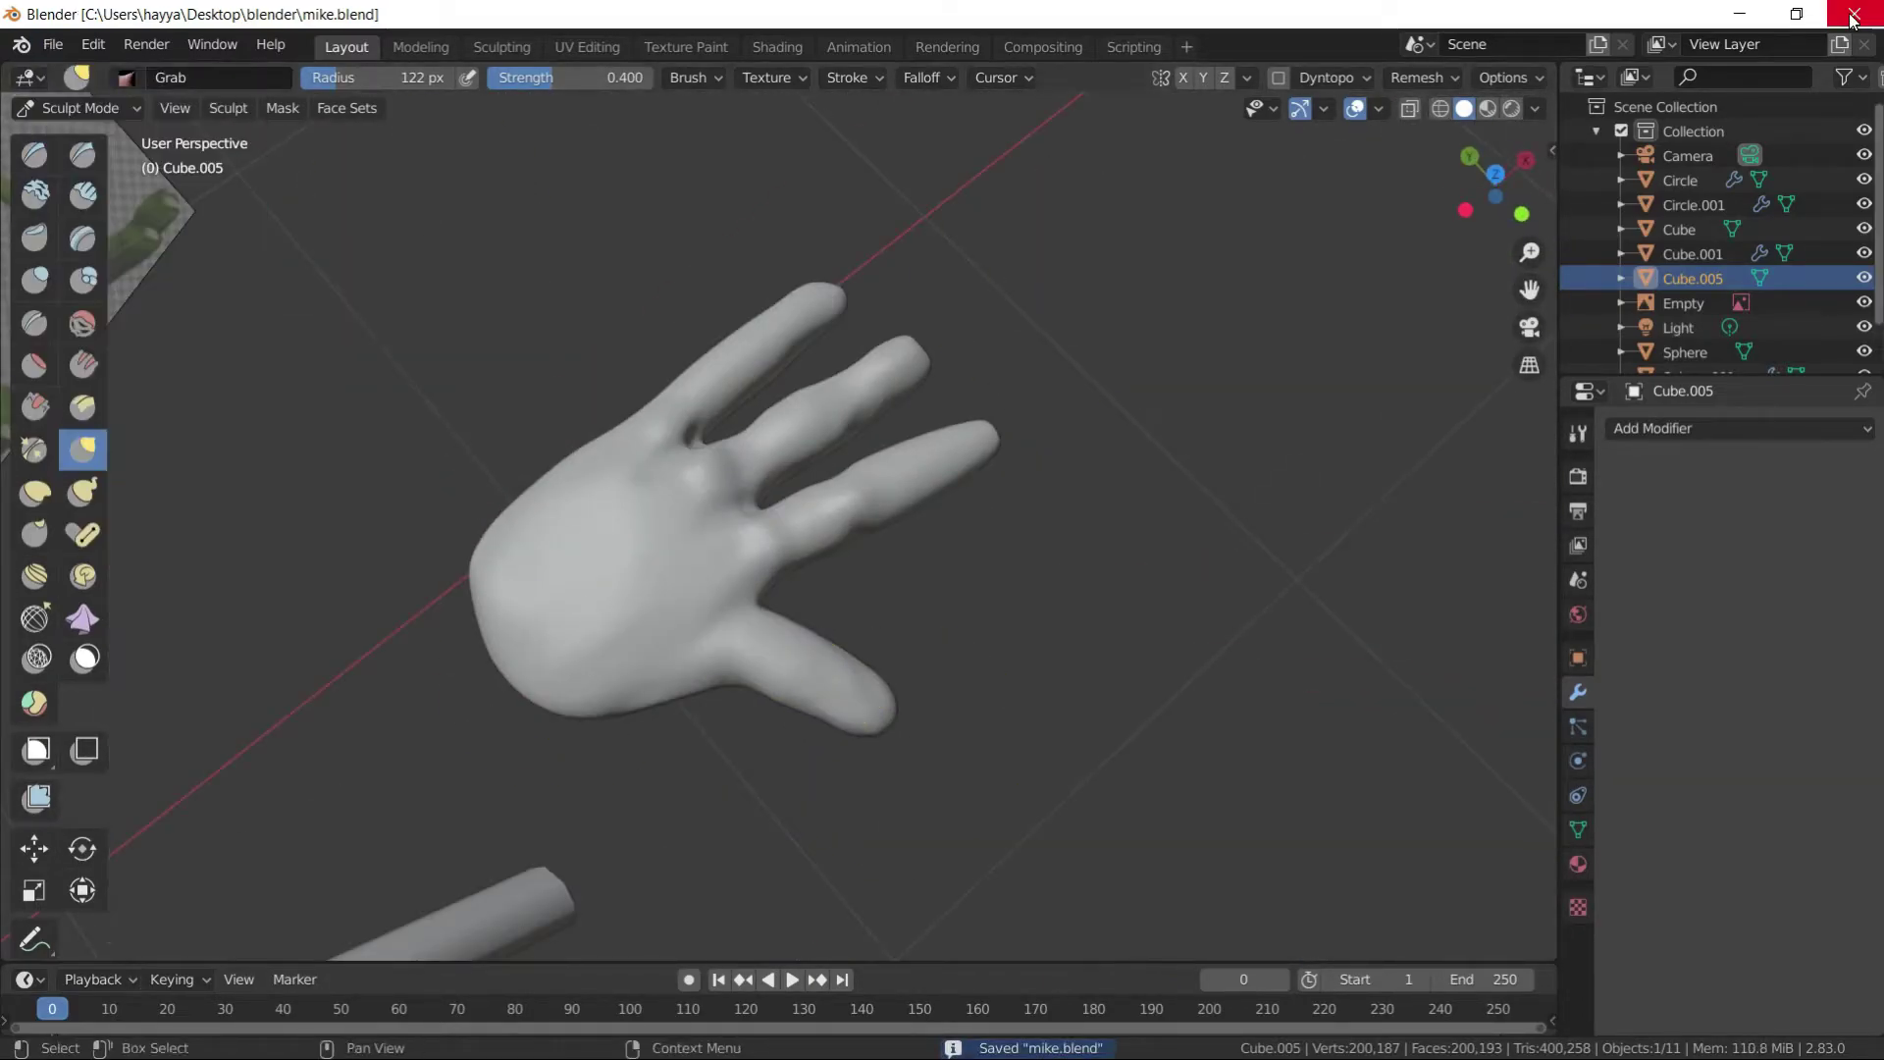
- Mask the hand so only the thumb stays unmasked
{"action": "middle_click_drag", "start_coordinate": [1010, 229], "coordinate": [346, 639]}
{"action": "key", "text": "b"}
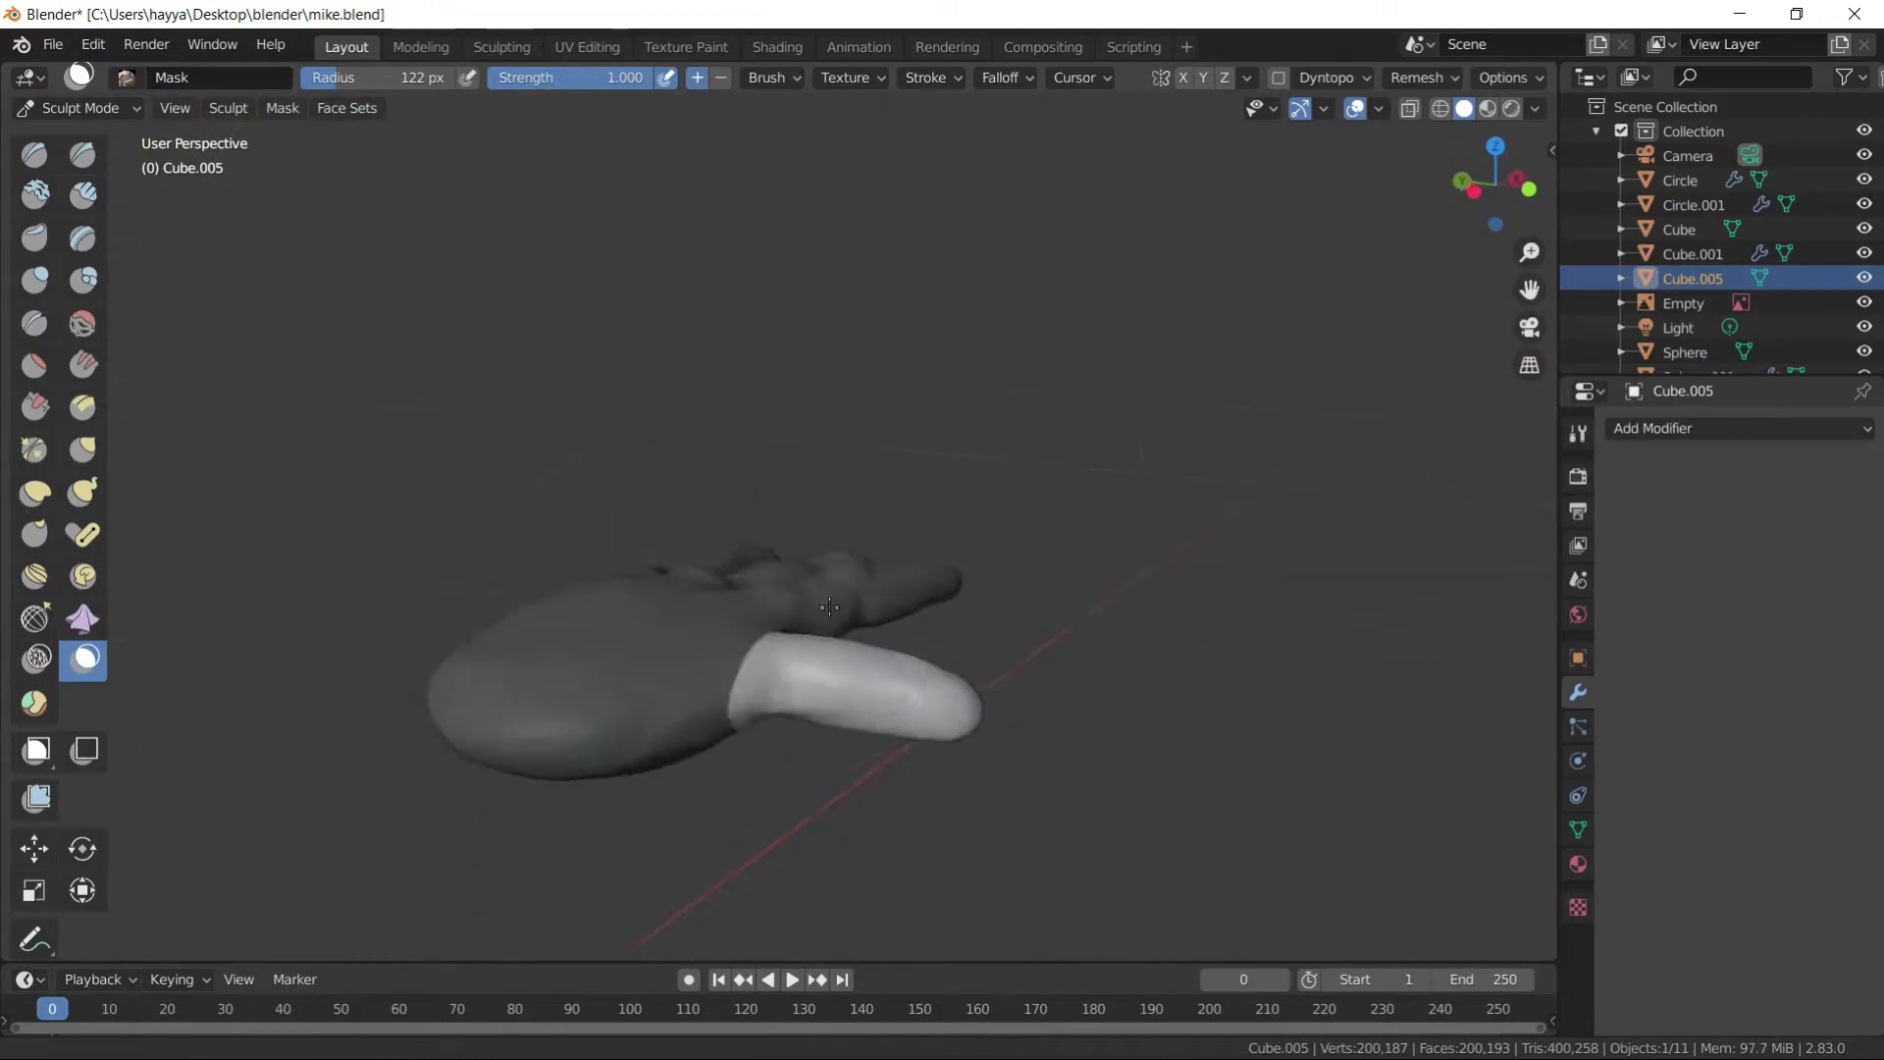
{"action": "middle_click_drag", "start_coordinate": [728, 603], "coordinate": [644, 382]}
{"action": "scroll", "coordinate": [645, 381], "scroll_direction": "up", "scroll_amount": 5}
{"action": "scroll", "coordinate": [534, 477], "scroll_direction": "down", "scroll_amount": 10}
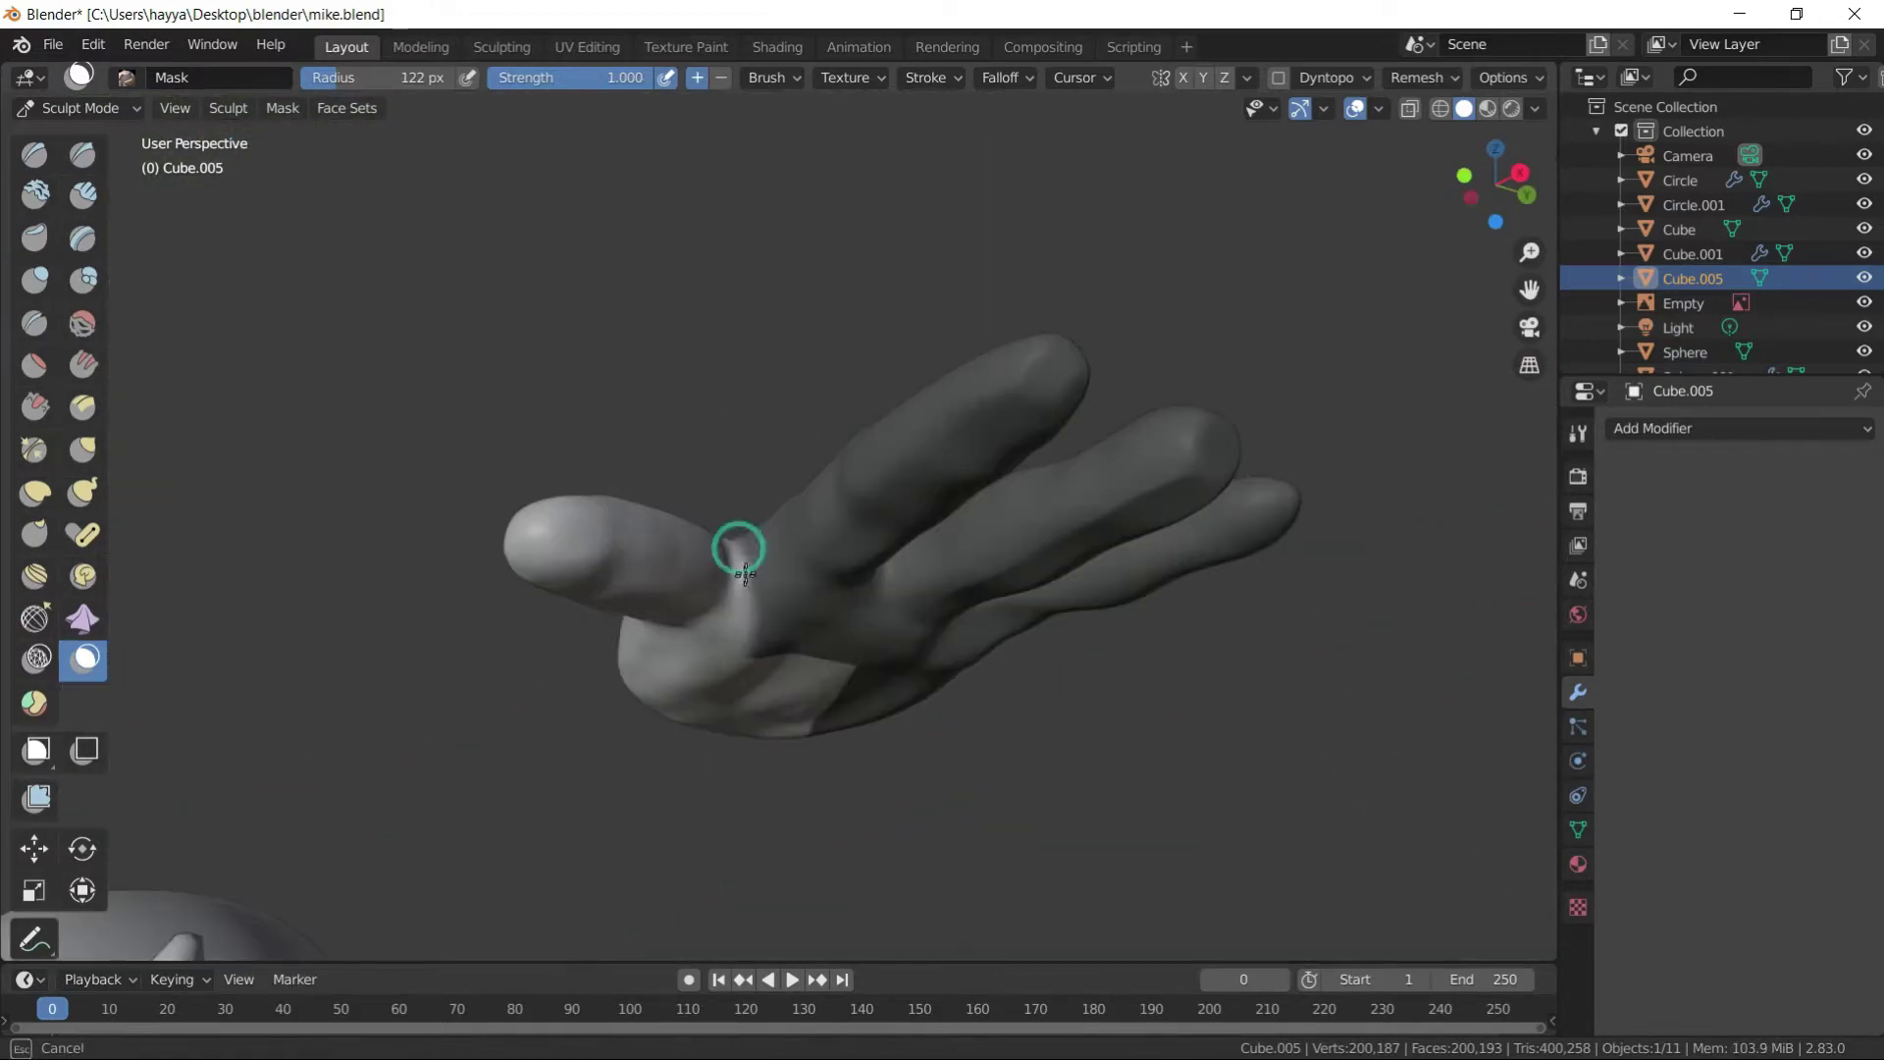
{"action": "mouse_move", "coordinate": [736, 547]}
{"action": "middle_mouse_down"}
{"action": "mouse_move", "coordinate": [779, 559]}
{"action": "mouse_move", "coordinate": [589, 490]}
{"action": "middle_mouse_up"}
- Pull the unmasked thumb into a new position with the Grab brush
{"action": "left_click", "coordinate": [82, 448]}
{"action": "middle_click_drag", "start_coordinate": [728, 646], "coordinate": [746, 703]}
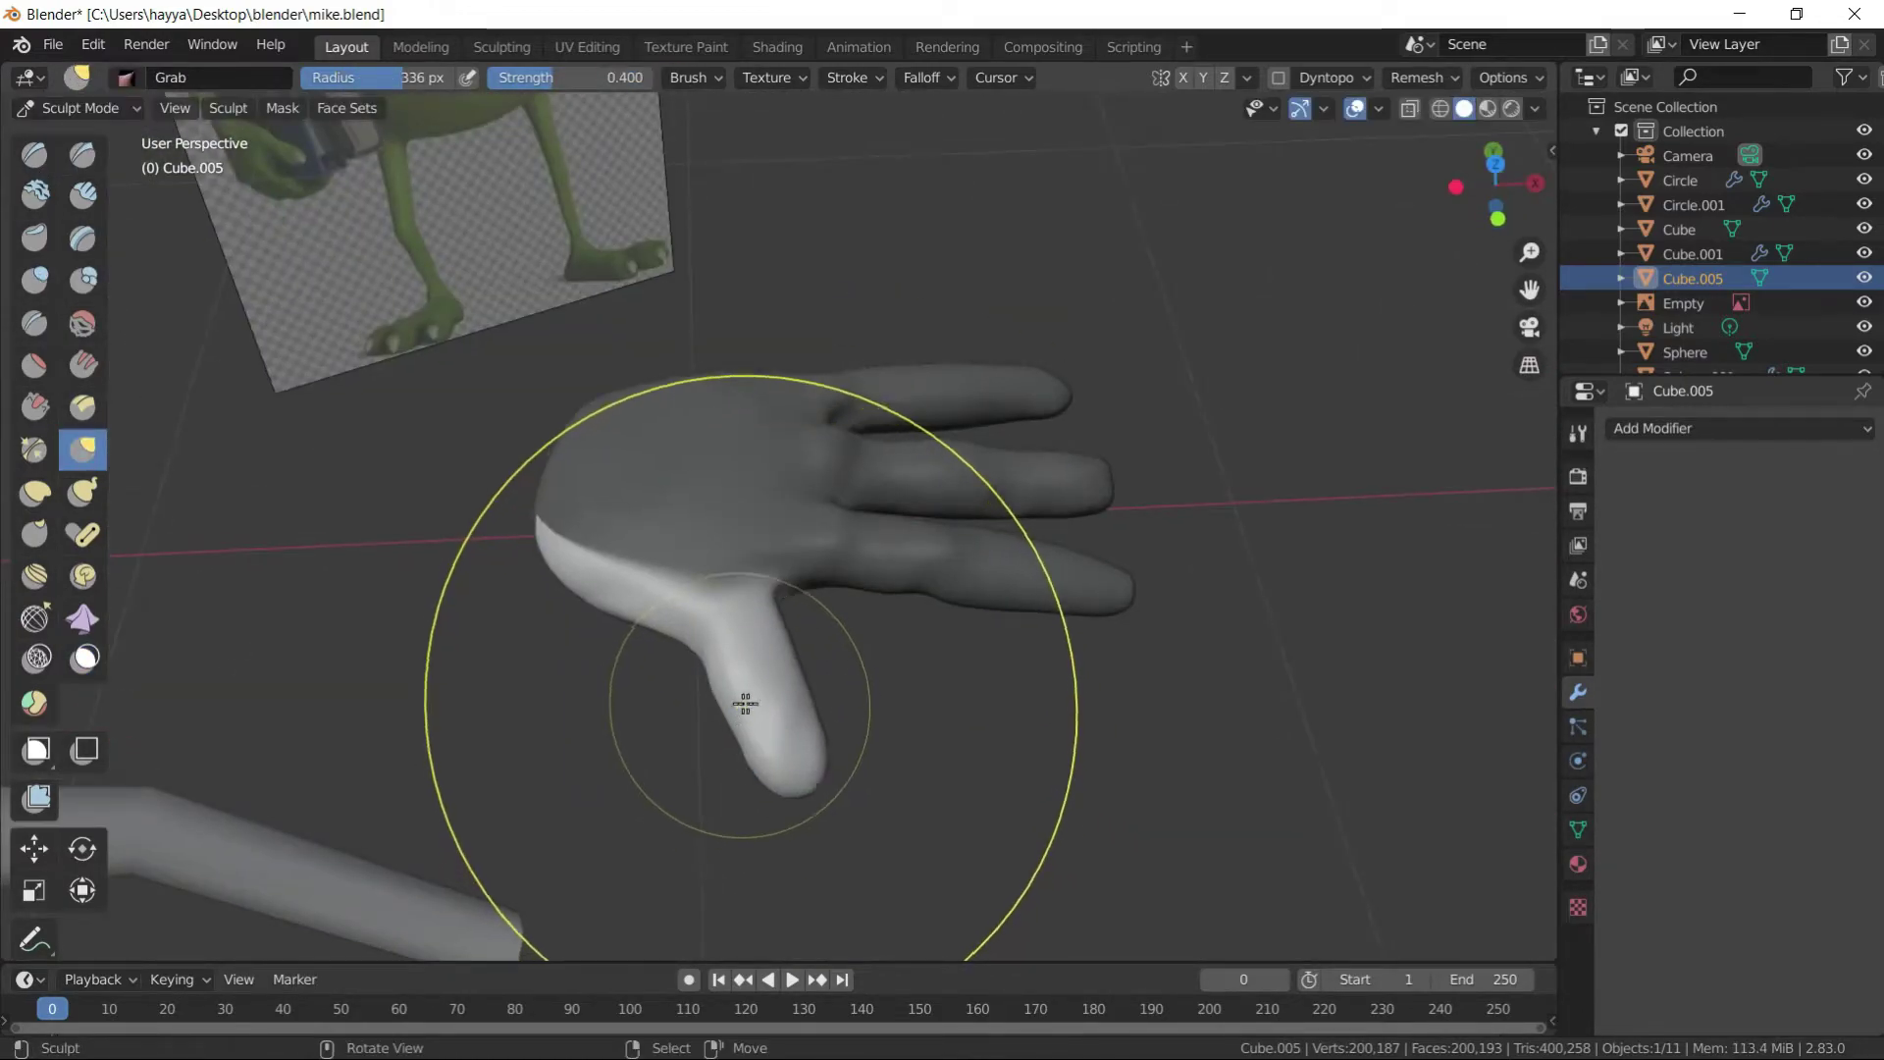
{"action": "middle_click_drag", "start_coordinate": [658, 609], "coordinate": [535, 636]}
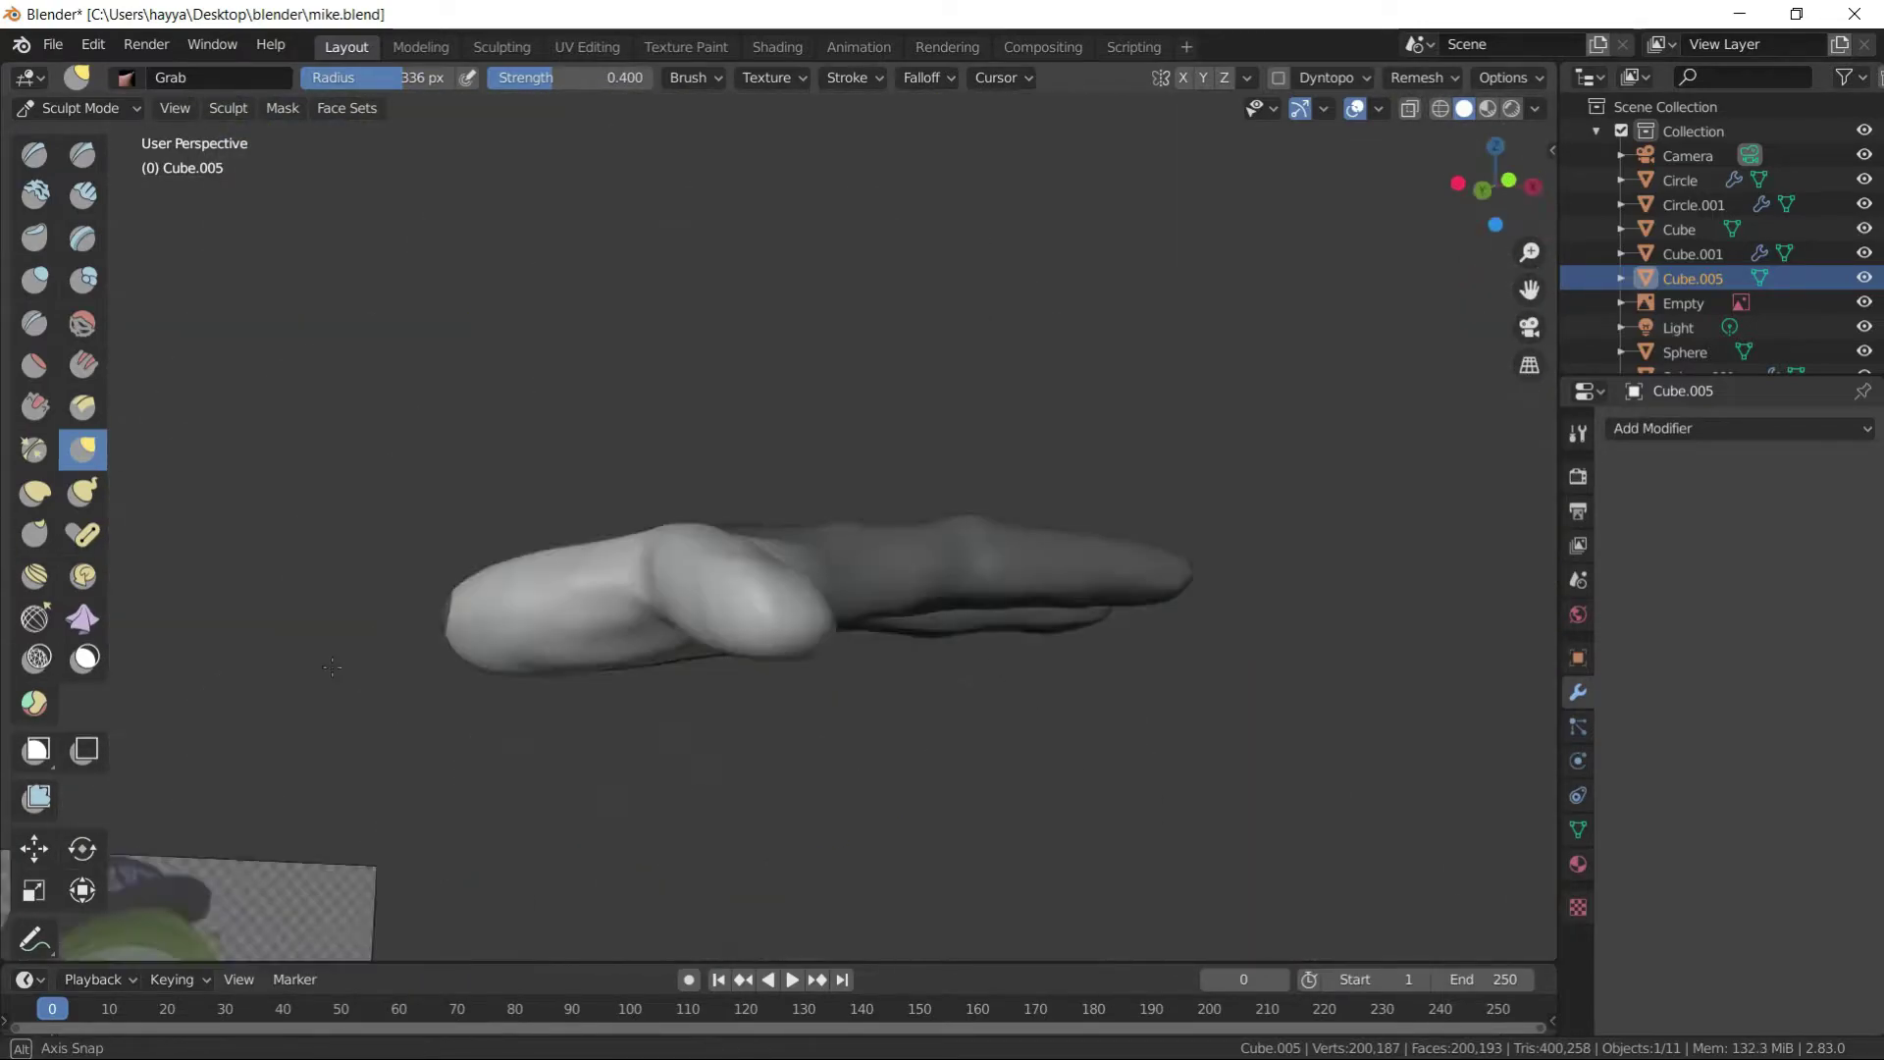
{"action": "scroll", "coordinate": [726, 589], "scroll_direction": "up", "scroll_amount": 4}
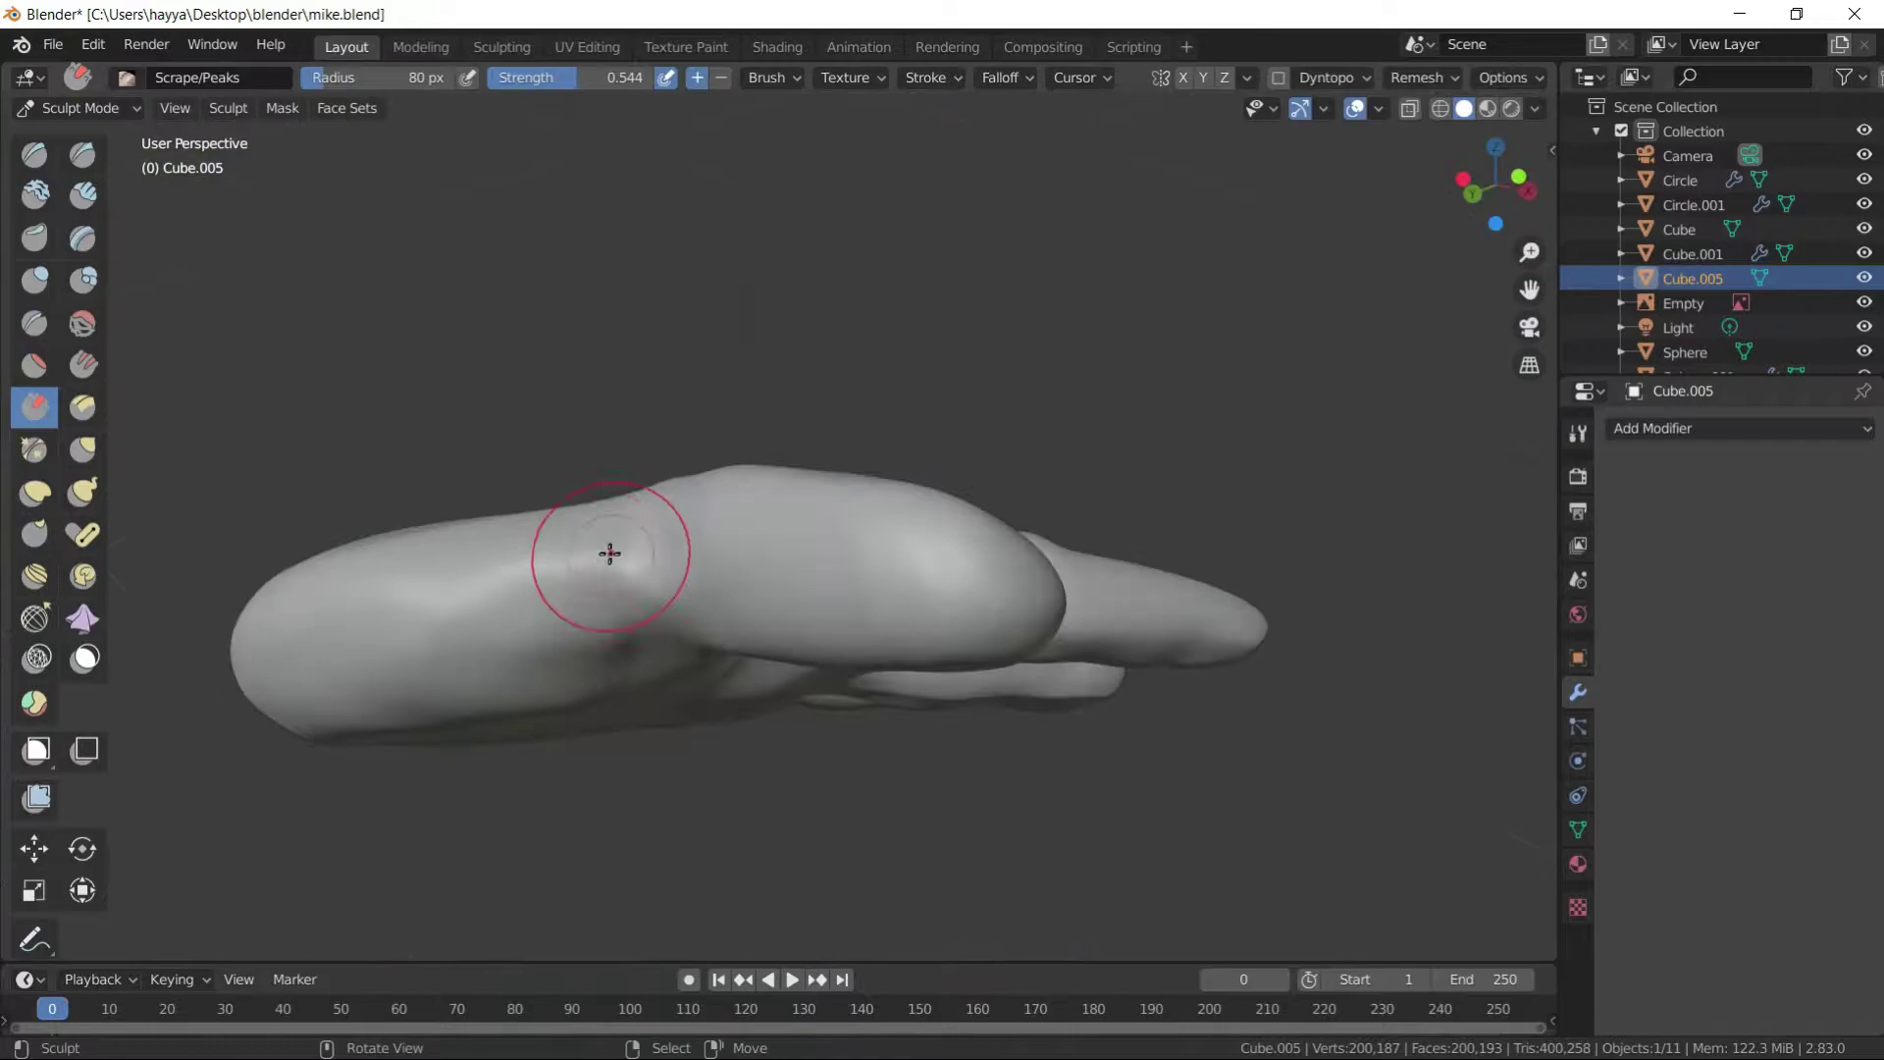
{"action": "middle_click_drag", "start_coordinate": [609, 554], "coordinate": [721, 412]}
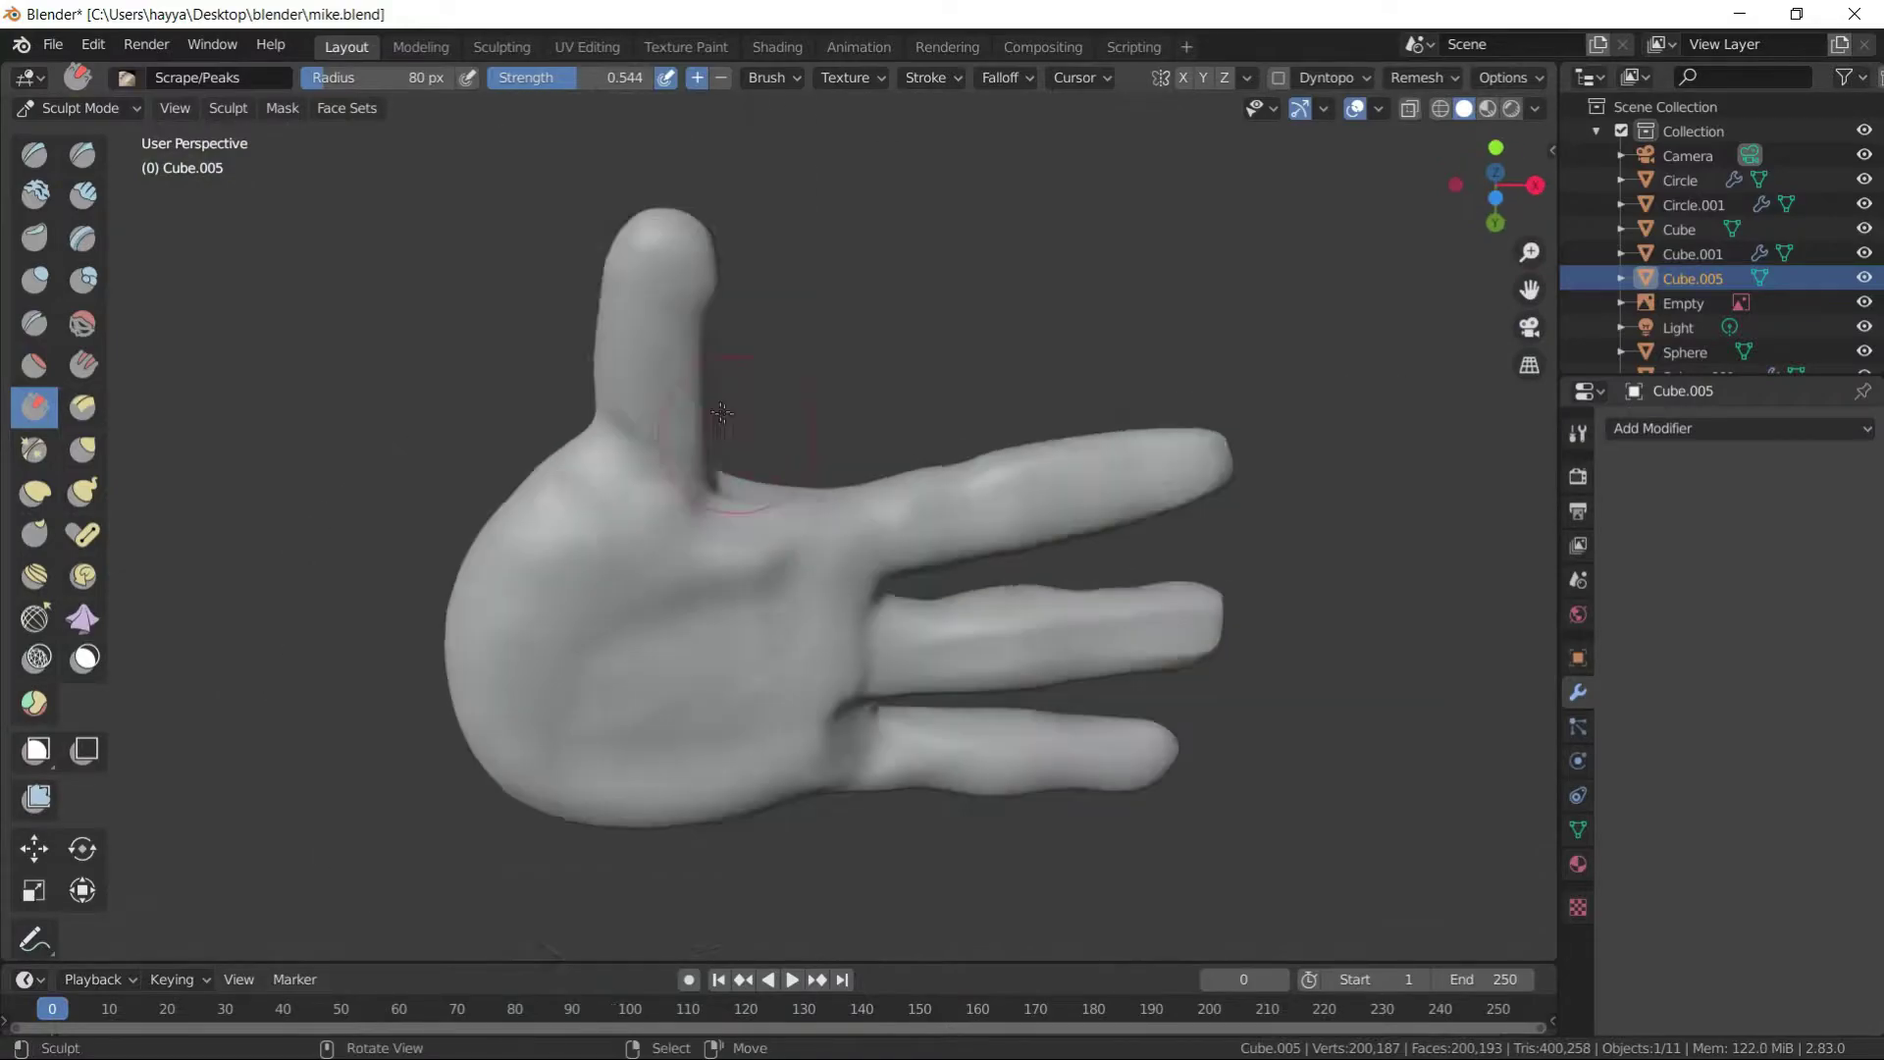
{"action": "middle_click_drag", "start_coordinate": [681, 621], "coordinate": [681, 278]}
- Crease a line into the palm and taper the fingers with the Grab brush
{"action": "key", "text": "shift+c"}
{"action": "middle_click_drag", "start_coordinate": [841, 580], "coordinate": [968, 496]}
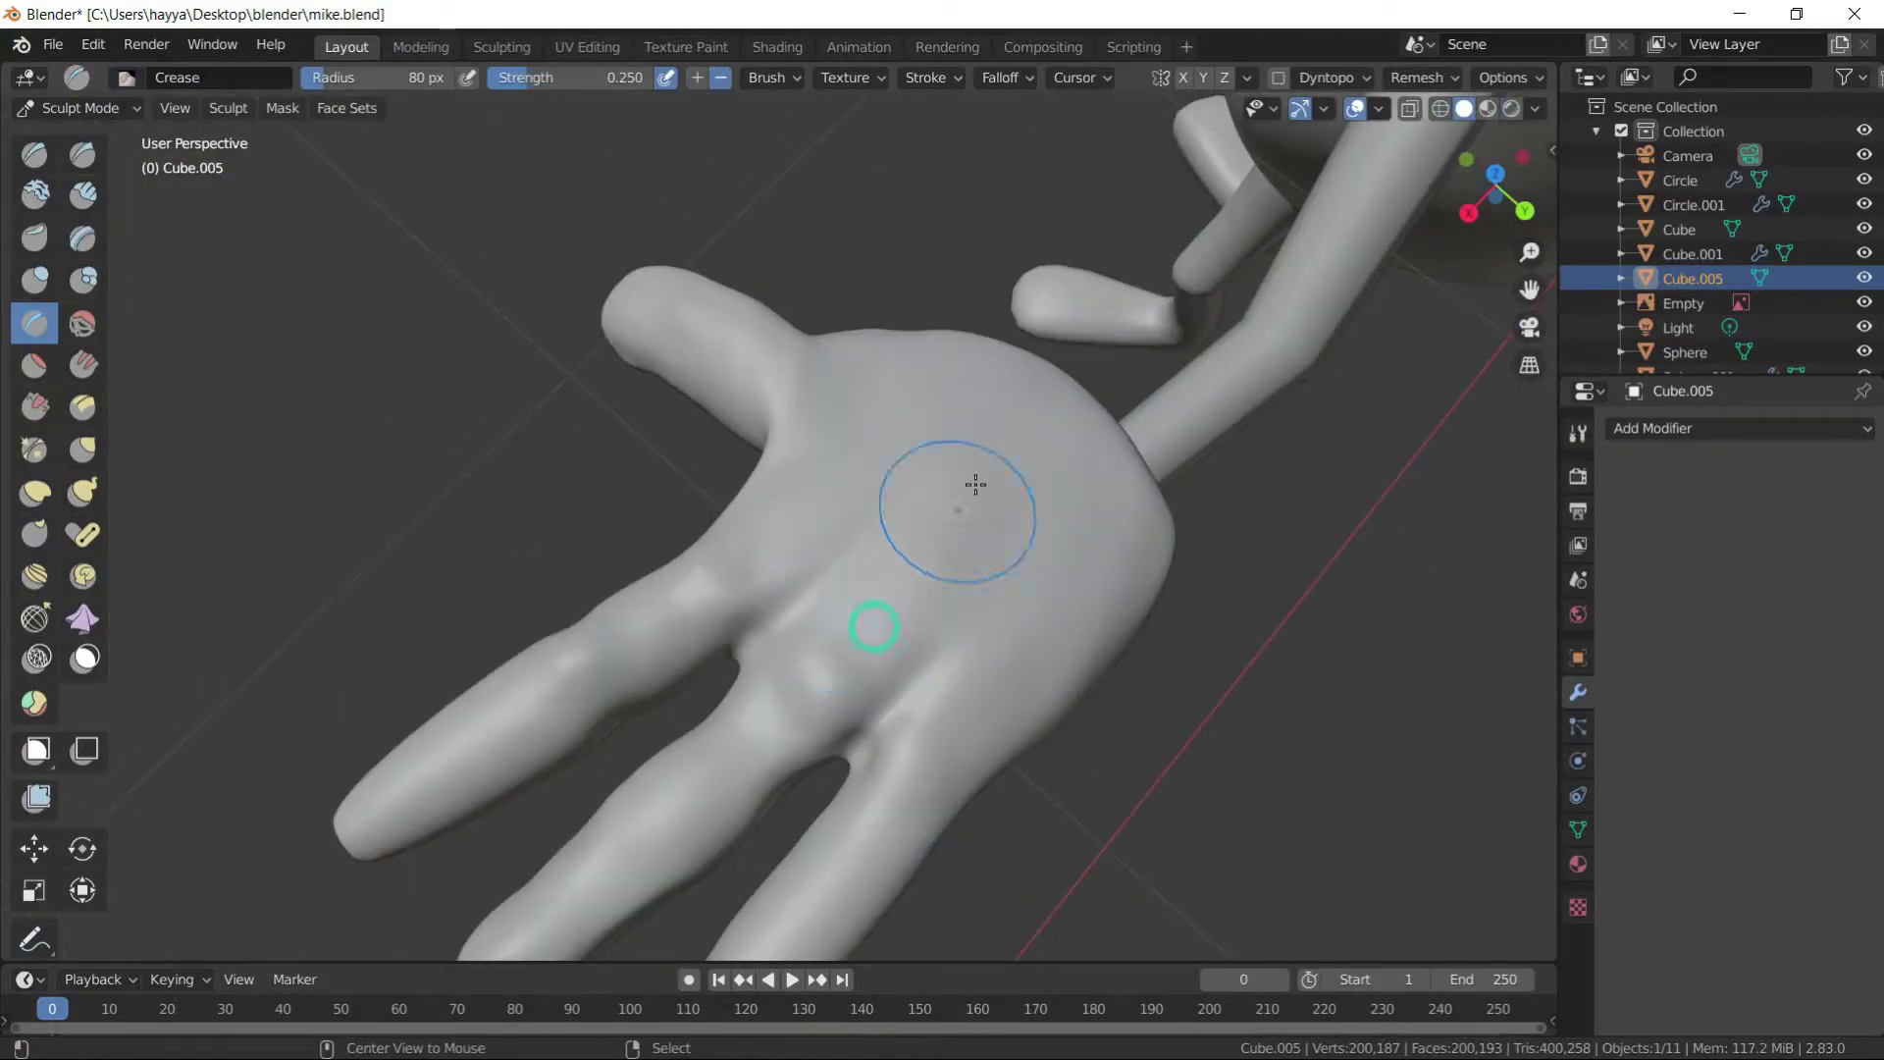
{"action": "scroll", "coordinate": [780, 666], "scroll_direction": "up", "scroll_amount": 3}
{"action": "scroll", "coordinate": [863, 673], "scroll_direction": "down", "scroll_amount": 5}
{"action": "key", "text": "g"}
{"action": "mouse_move", "coordinate": [862, 673]}
{"action": "middle_mouse_down"}
{"action": "mouse_move", "coordinate": [736, 778]}
{"action": "mouse_move", "coordinate": [496, 639]}
{"action": "mouse_move", "coordinate": [905, 759]}
{"action": "middle_mouse_up"}
{"action": "scroll", "coordinate": [904, 759], "scroll_direction": "up", "scroll_amount": 3}
{"action": "mouse_move", "coordinate": [883, 639]}
{"action": "middle_mouse_down"}
{"action": "mouse_move", "coordinate": [799, 673]}
{"action": "mouse_move", "coordinate": [904, 471]}
{"action": "mouse_move", "coordinate": [802, 537]}
{"action": "middle_mouse_up"}
{"action": "scroll", "coordinate": [864, 471], "scroll_direction": "down", "scroll_amount": 3}
{"action": "scroll", "coordinate": [802, 537], "scroll_direction": "up", "scroll_amount": 3}
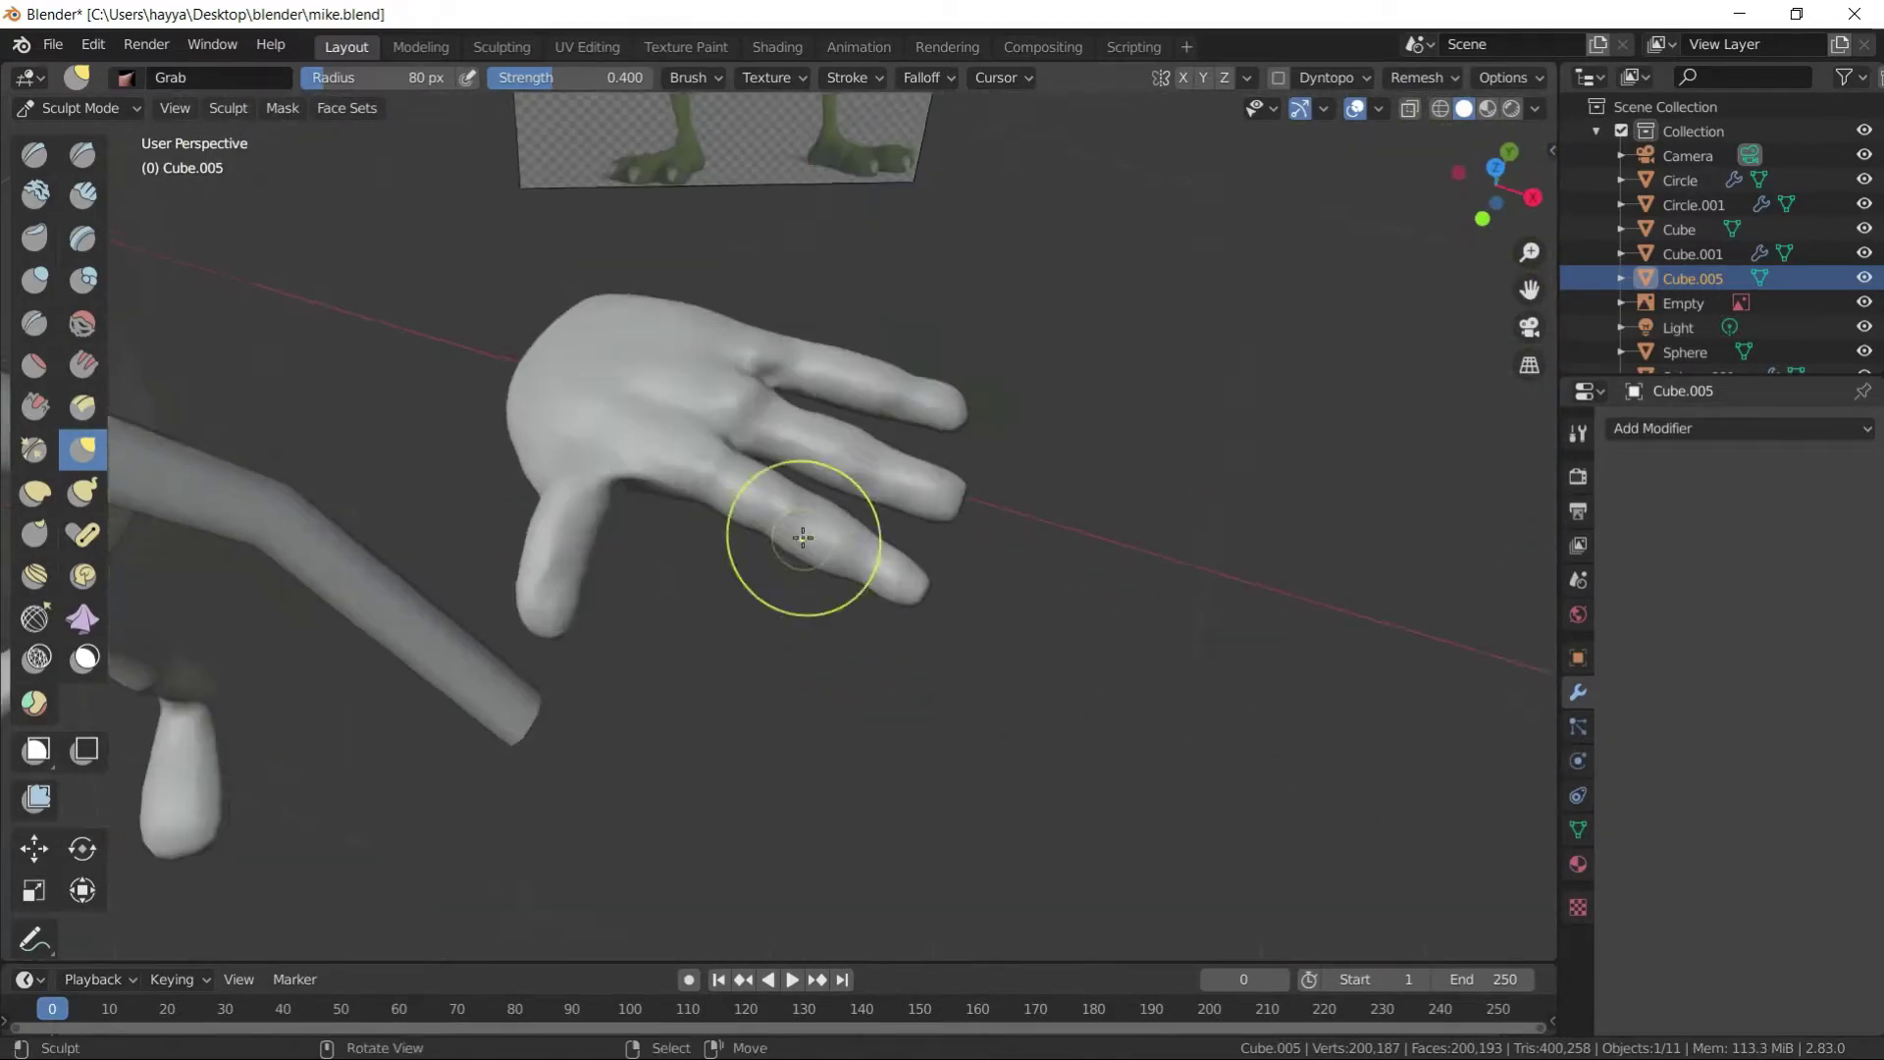
- Refine the palm with Clay Strips, Crease and Grab brushes
{"action": "middle_click_drag", "start_coordinate": [909, 661], "coordinate": [883, 610]}
{"action": "scroll", "coordinate": [883, 610], "scroll_direction": "up", "scroll_amount": 3}
{"action": "scroll", "coordinate": [947, 421], "scroll_direction": "down", "scroll_amount": 4}
{"action": "middle_click_drag", "start_coordinate": [947, 421], "coordinate": [1009, 505]}
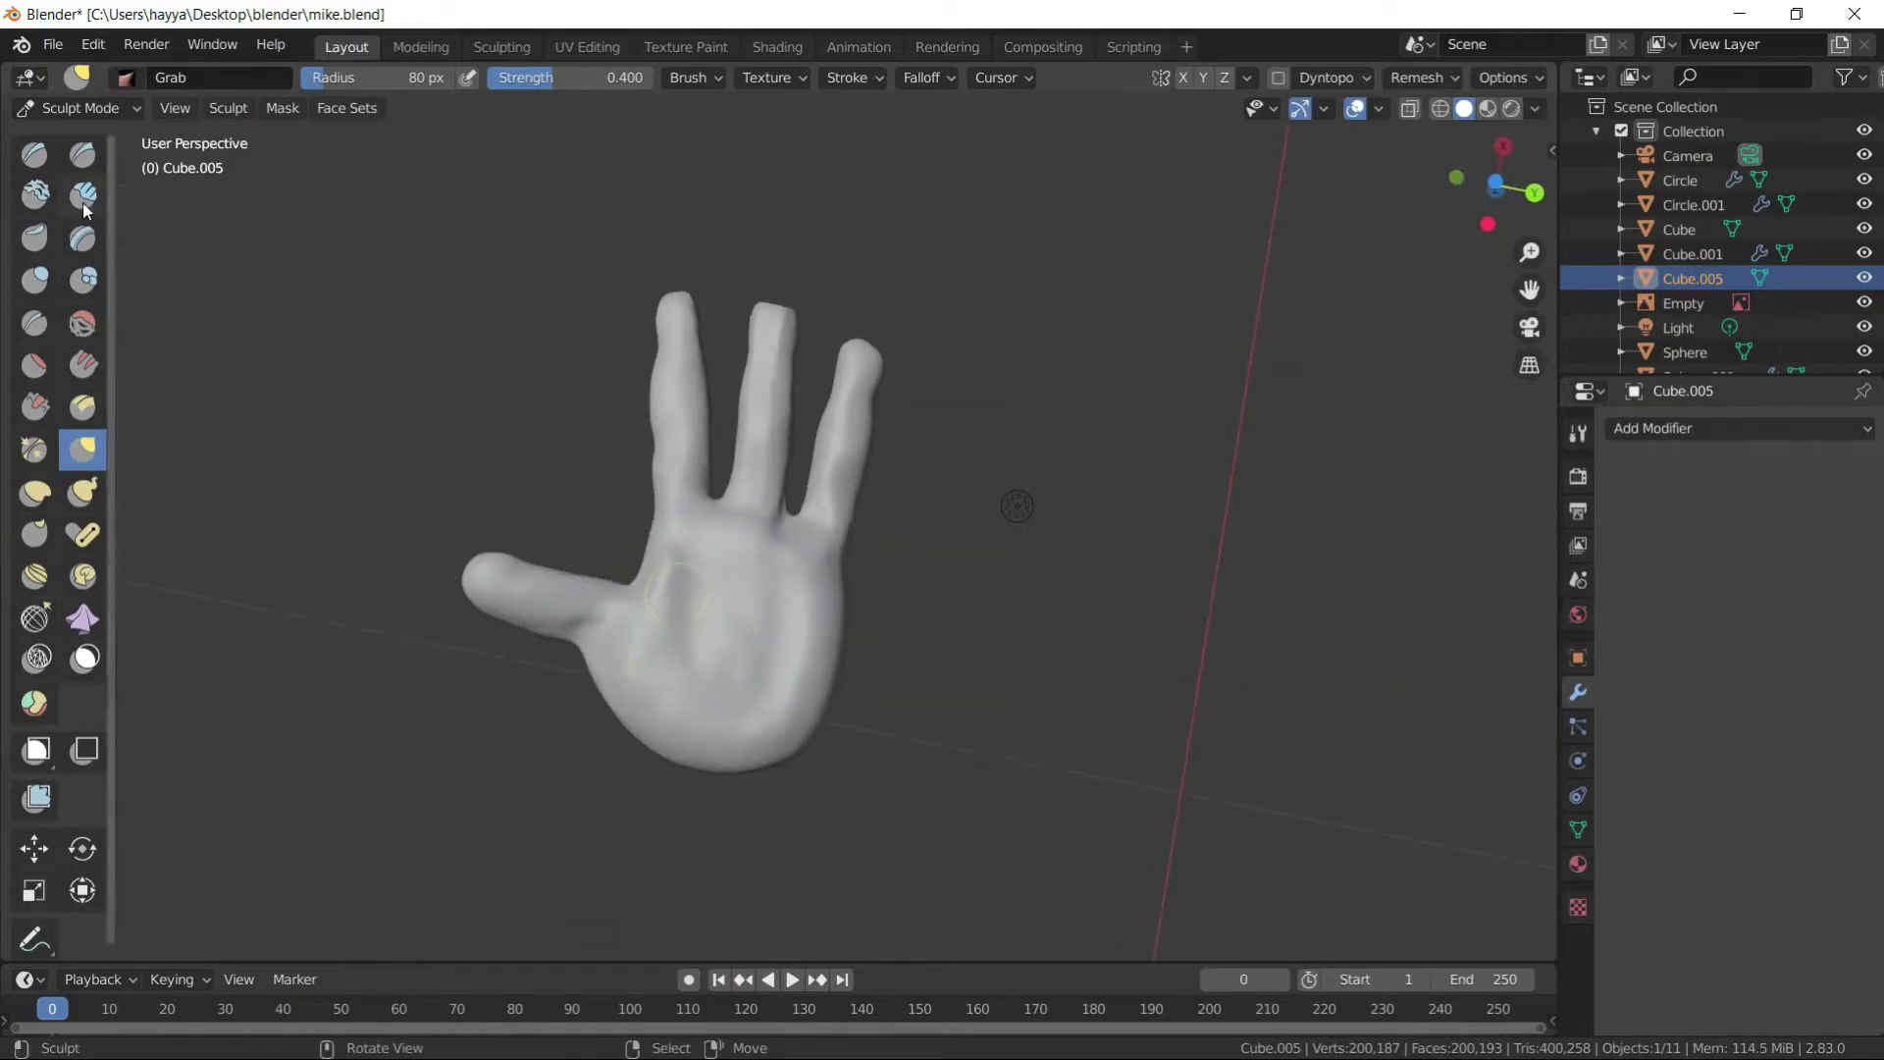
{"action": "key", "text": "c"}
{"action": "scroll", "coordinate": [719, 595], "scroll_direction": "up", "scroll_amount": 5}
{"action": "scroll", "coordinate": [598, 665], "scroll_direction": "down", "scroll_amount": 4}
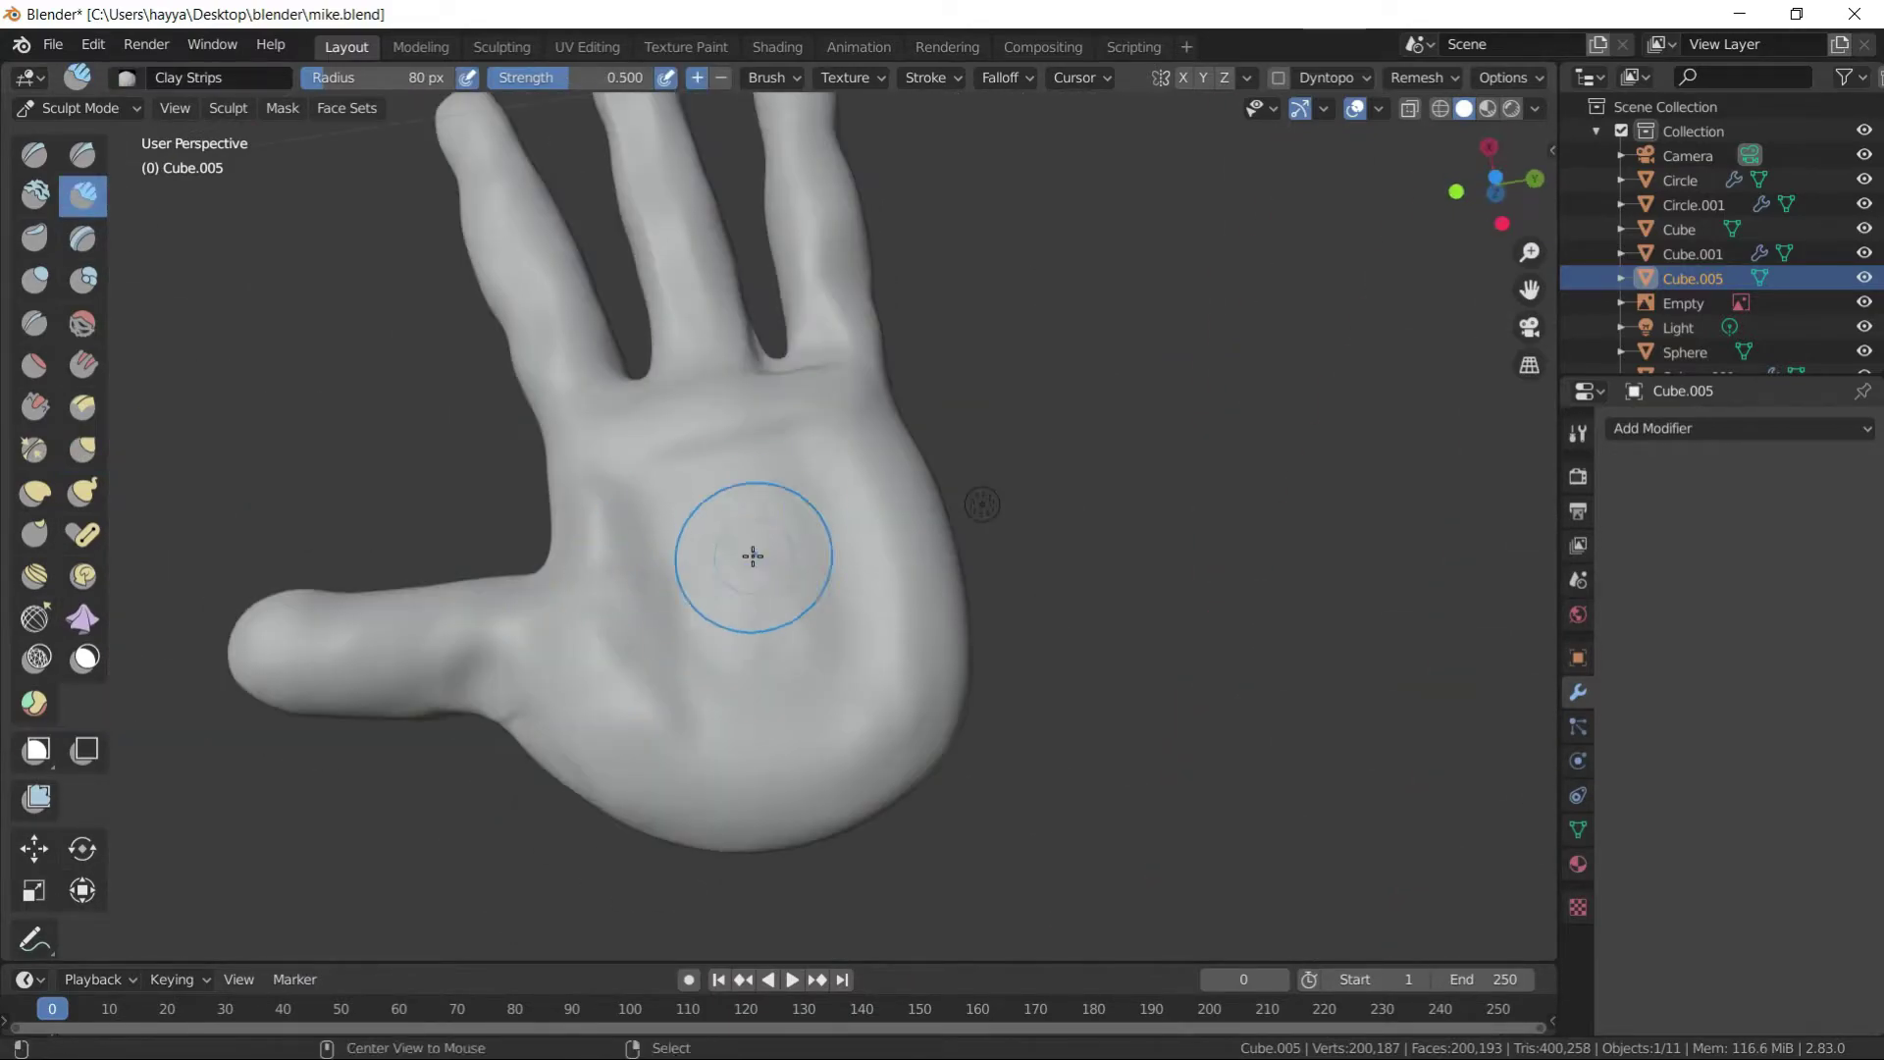
{"action": "mouse_move", "coordinate": [817, 676]}
{"action": "middle_mouse_down"}
{"action": "mouse_move", "coordinate": [652, 308]}
{"action": "mouse_move", "coordinate": [651, 521]}
{"action": "mouse_move", "coordinate": [546, 780]}
{"action": "middle_mouse_up"}
{"action": "mouse_move", "coordinate": [798, 588]}
{"action": "middle_mouse_down"}
{"action": "mouse_move", "coordinate": [706, 471]}
{"action": "mouse_move", "coordinate": [883, 490]}
{"action": "mouse_move", "coordinate": [583, 332]}
{"action": "mouse_move", "coordinate": [673, 454]}
{"action": "mouse_move", "coordinate": [618, 602]}
{"action": "mouse_move", "coordinate": [1152, 620]}
{"action": "middle_mouse_up"}
{"action": "key", "text": "shift+c"}
{"action": "key", "text": "g"}
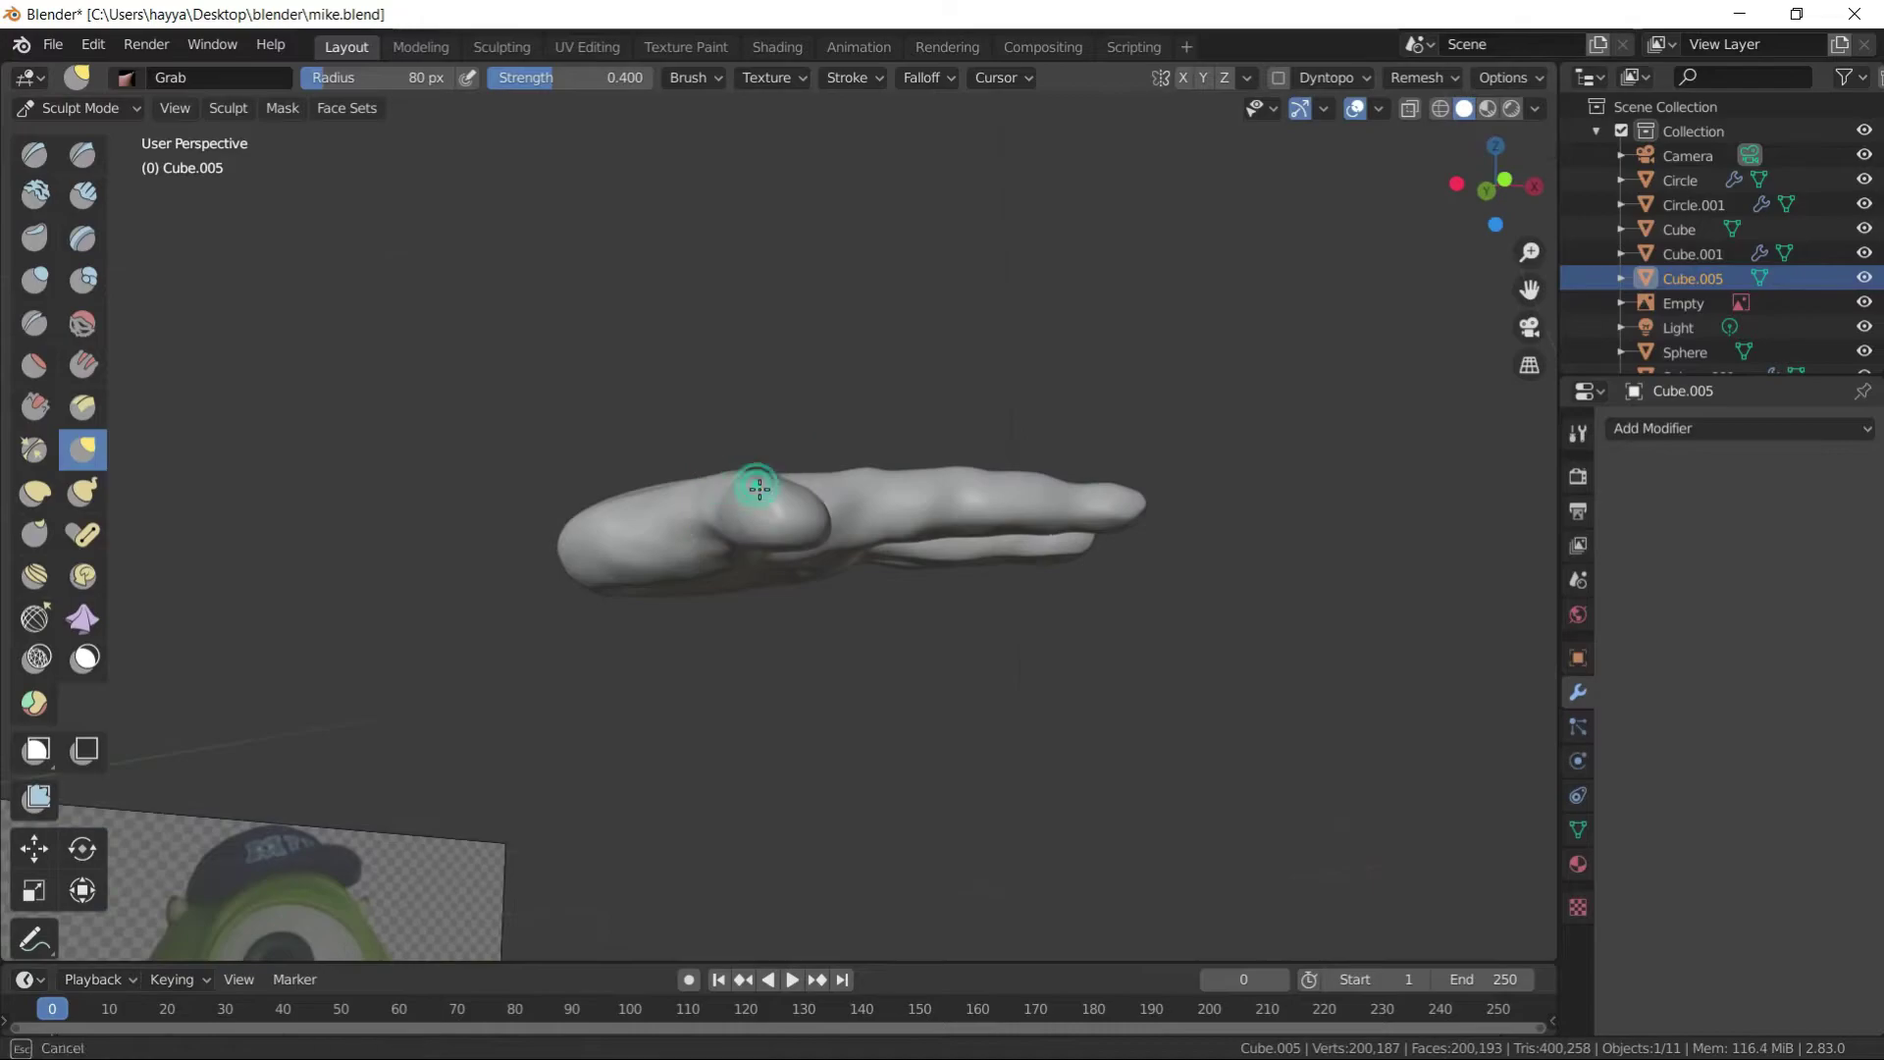
{"action": "mouse_move", "coordinate": [758, 488]}
{"action": "middle_mouse_down"}
{"action": "mouse_move", "coordinate": [569, 589]}
{"action": "mouse_move", "coordinate": [959, 578]}
{"action": "middle_mouse_up"}
- Save the file, join hand Cube.005 into the Circle arm, and resume sculpting
{"action": "key", "text": "ctrl+s"}
{"action": "scroll", "coordinate": [948, 533], "scroll_direction": "up", "scroll_amount": 5}
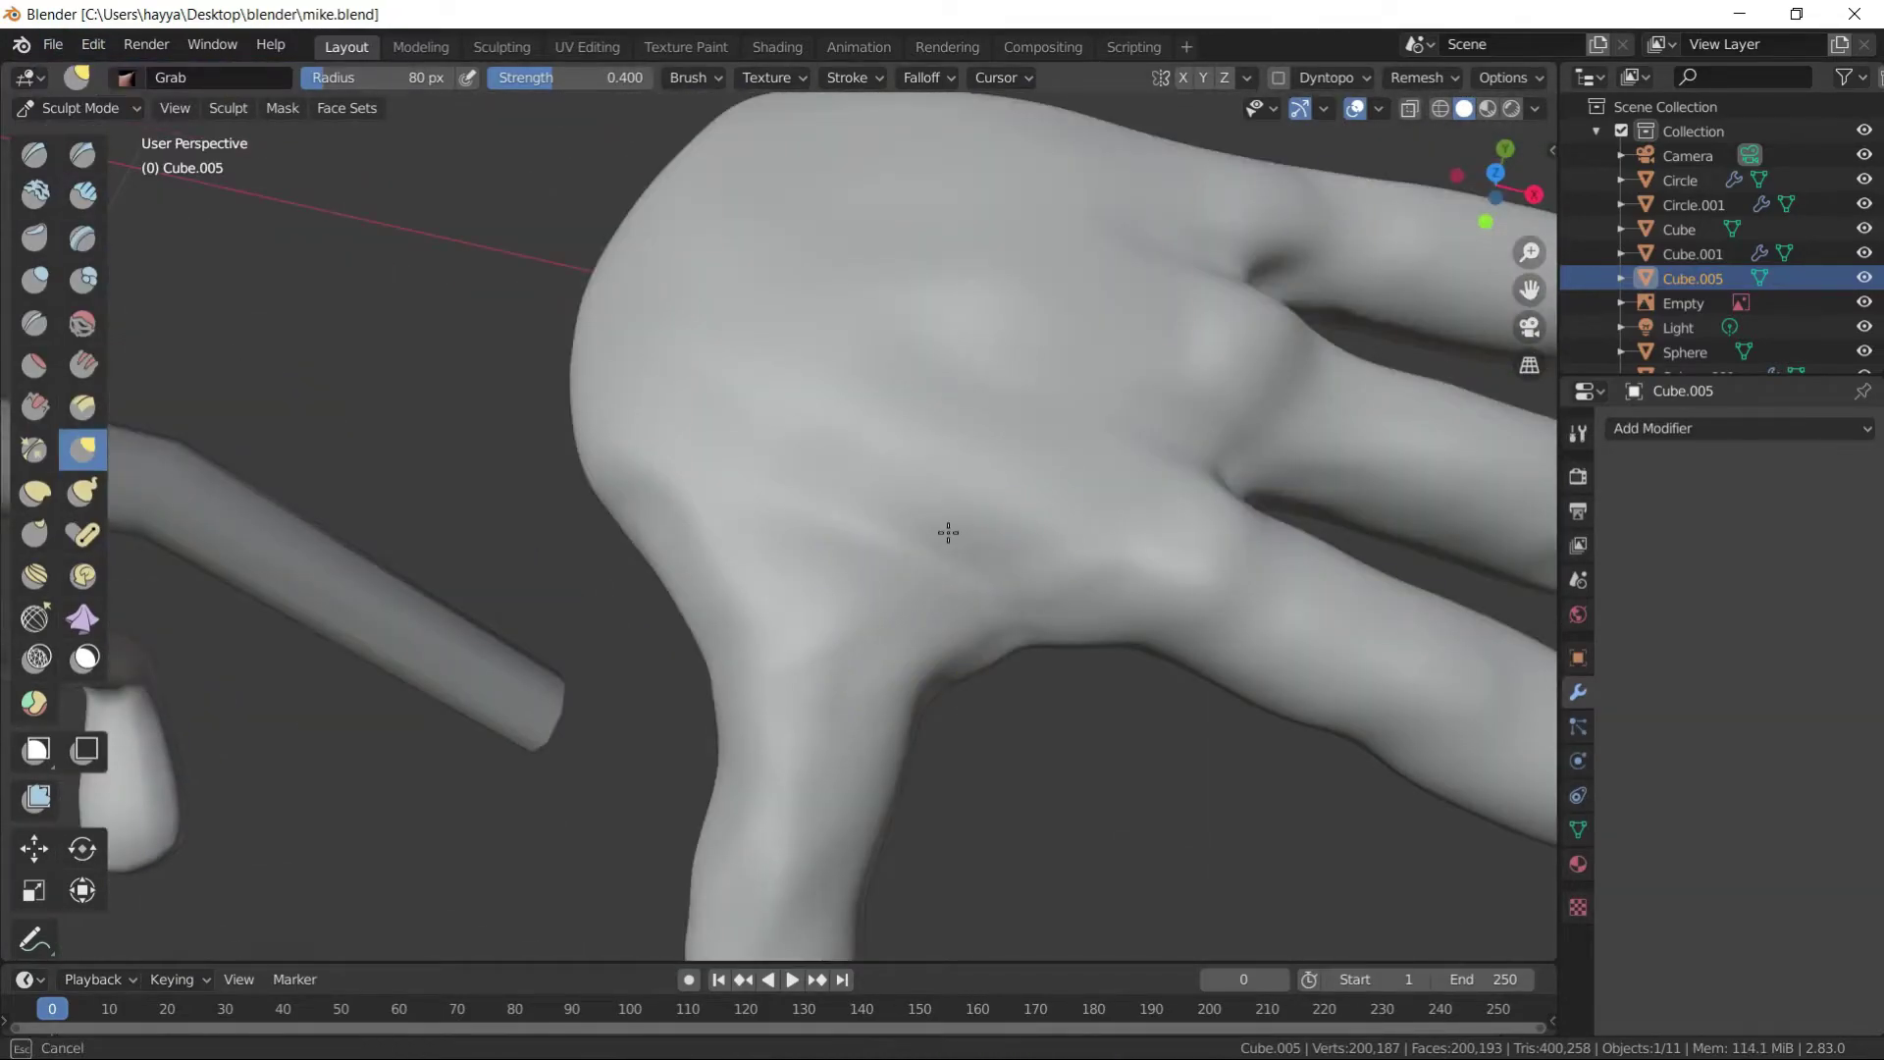
{"action": "scroll", "coordinate": [948, 533], "scroll_direction": "down", "scroll_amount": 8}
{"action": "key", "text": "ctrl+Tab"}
{"action": "key", "text": "ctrl+j"}
{"action": "key", "text": "ctrl+Tab"}
{"action": "mouse_move", "coordinate": [864, 461]}
{"action": "middle_mouse_down"}
{"action": "mouse_move", "coordinate": [635, 528]}
{"action": "mouse_move", "coordinate": [767, 433]}
{"action": "mouse_move", "coordinate": [799, 560]}
{"action": "mouse_move", "coordinate": [828, 492]}
{"action": "middle_mouse_up"}
{"action": "scroll", "coordinate": [821, 548], "scroll_direction": "up", "scroll_amount": 5}
{"action": "scroll", "coordinate": [841, 492], "scroll_direction": "down", "scroll_amount": 3}
- Select the Cube body for sculpting and adjust the brush radius
{"action": "scroll", "coordinate": [1082, 625], "scroll_direction": "down", "scroll_amount": 4}
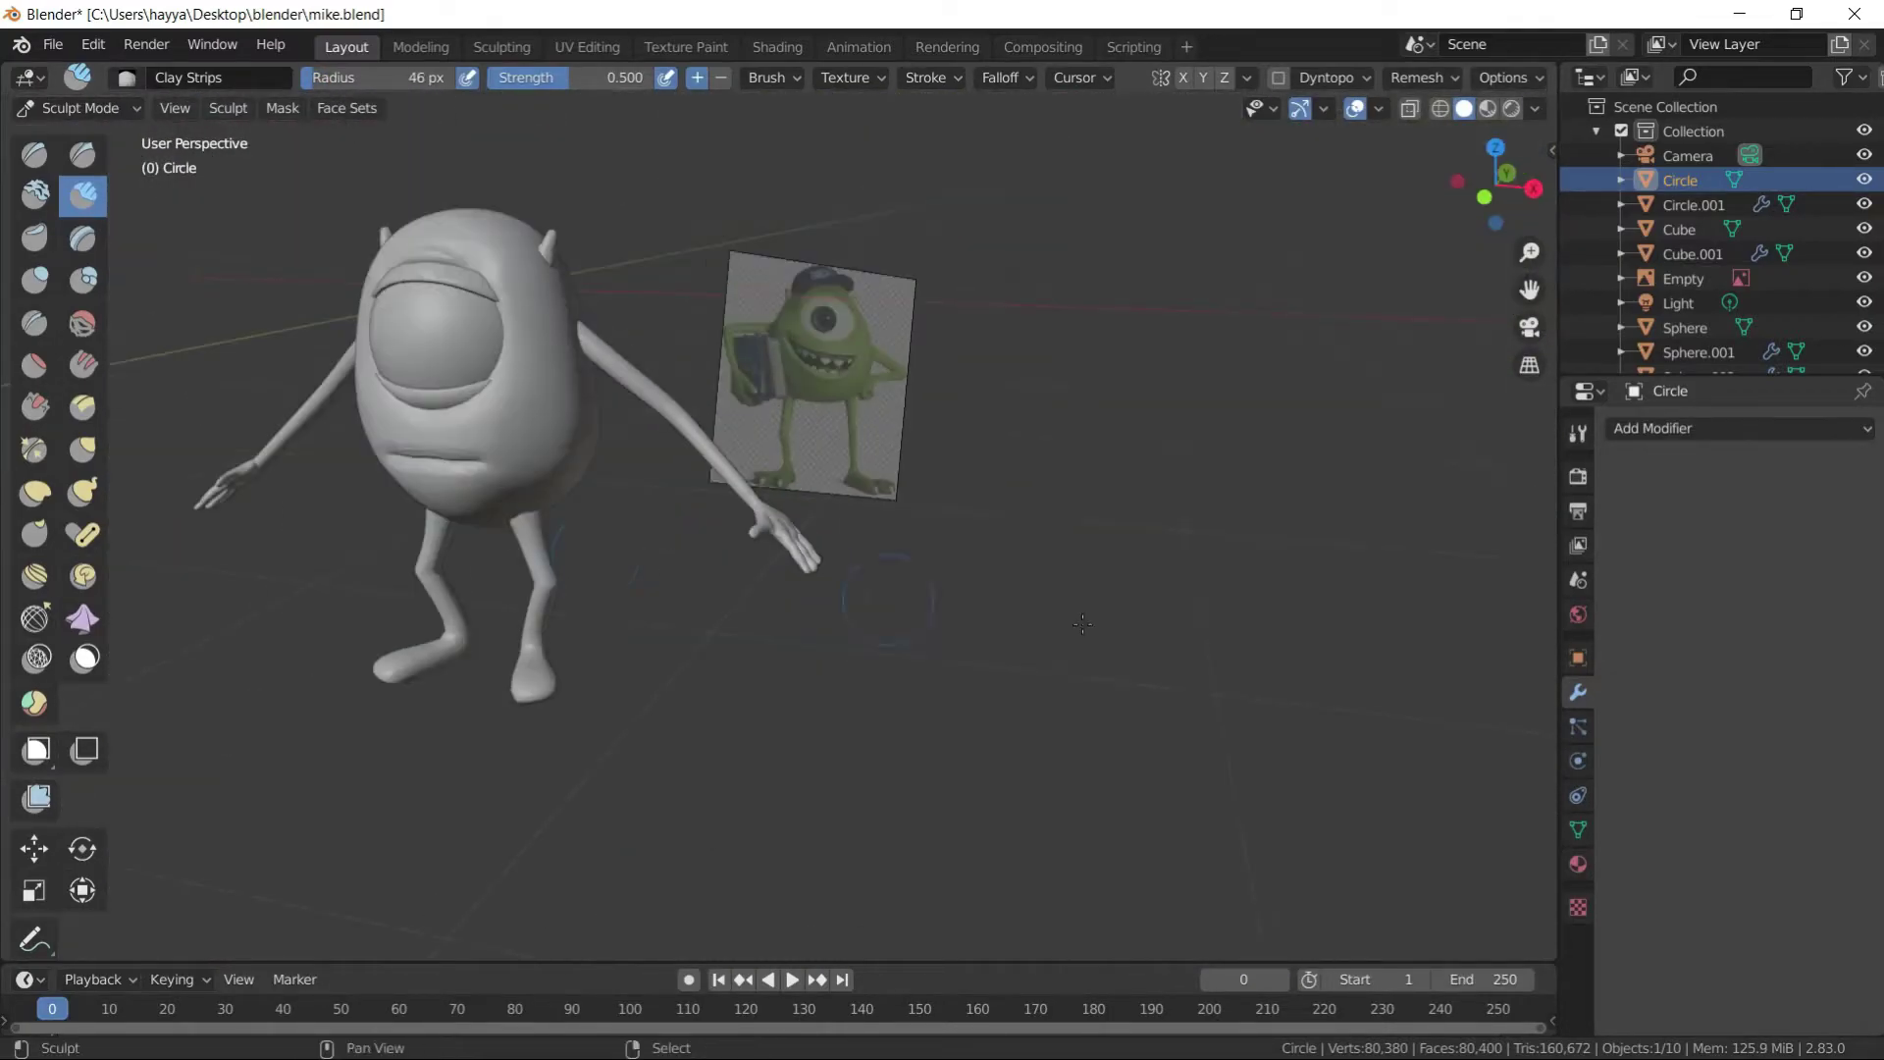
{"action": "scroll", "coordinate": [1082, 624], "scroll_direction": "down", "scroll_amount": 2}
{"action": "scroll", "coordinate": [982, 540], "scroll_direction": "up", "scroll_amount": 5}
{"action": "key", "text": "ctrl+Tab"}
{"action": "left_click", "coordinate": [866, 393]}
{"action": "key", "text": "ctrl+Tab"}
{"action": "key", "text": "f"}
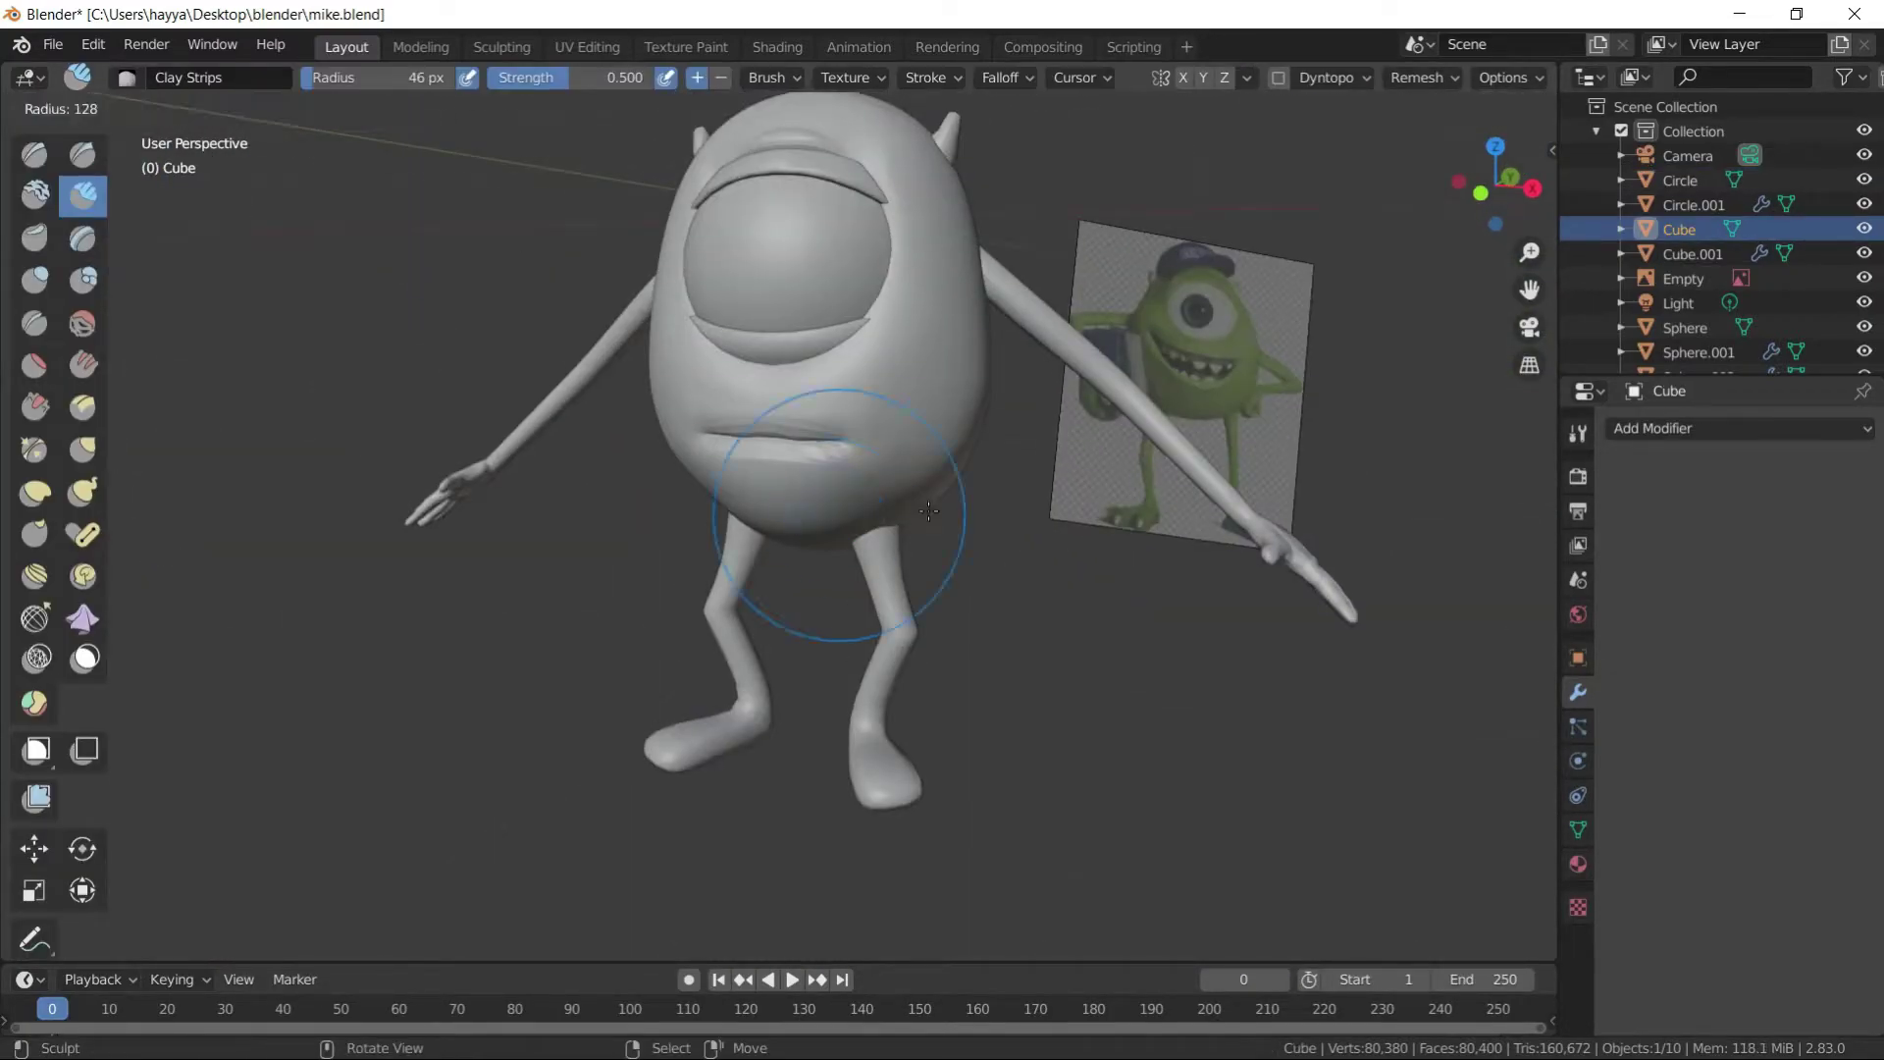
- Reshape the lower body around the leg attachment, checking front and side views
{"action": "middle_click_drag", "start_coordinate": [762, 593], "coordinate": [813, 513]}
{"action": "scroll", "coordinate": [462, 622], "scroll_direction": "up", "scroll_amount": 4}
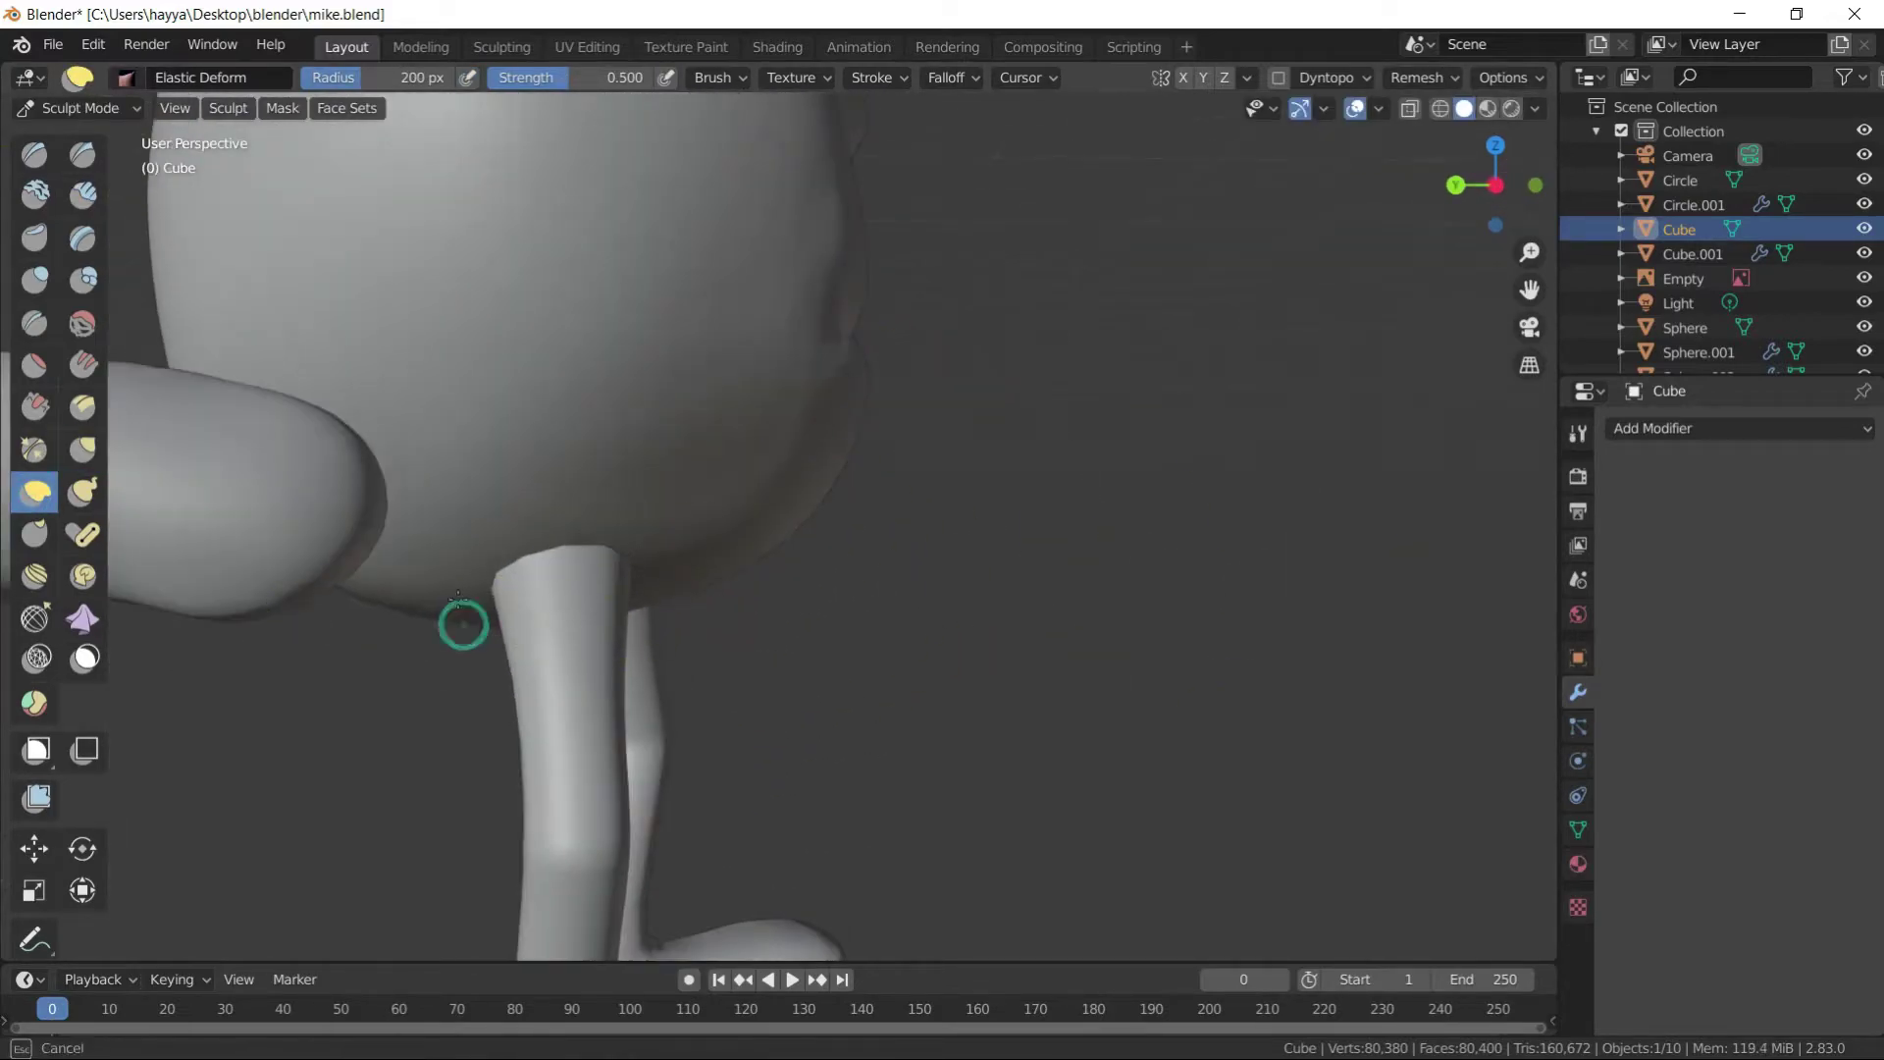
{"action": "scroll", "coordinate": [462, 622], "scroll_direction": "down", "scroll_amount": 4}
{"action": "mouse_move", "coordinate": [462, 622]}
{"action": "middle_mouse_down"}
{"action": "mouse_move", "coordinate": [549, 491]}
{"action": "mouse_move", "coordinate": [289, 421]}
{"action": "mouse_move", "coordinate": [988, 584]}
{"action": "middle_mouse_up"}
{"action": "scroll", "coordinate": [988, 584], "scroll_direction": "up", "scroll_amount": 3}
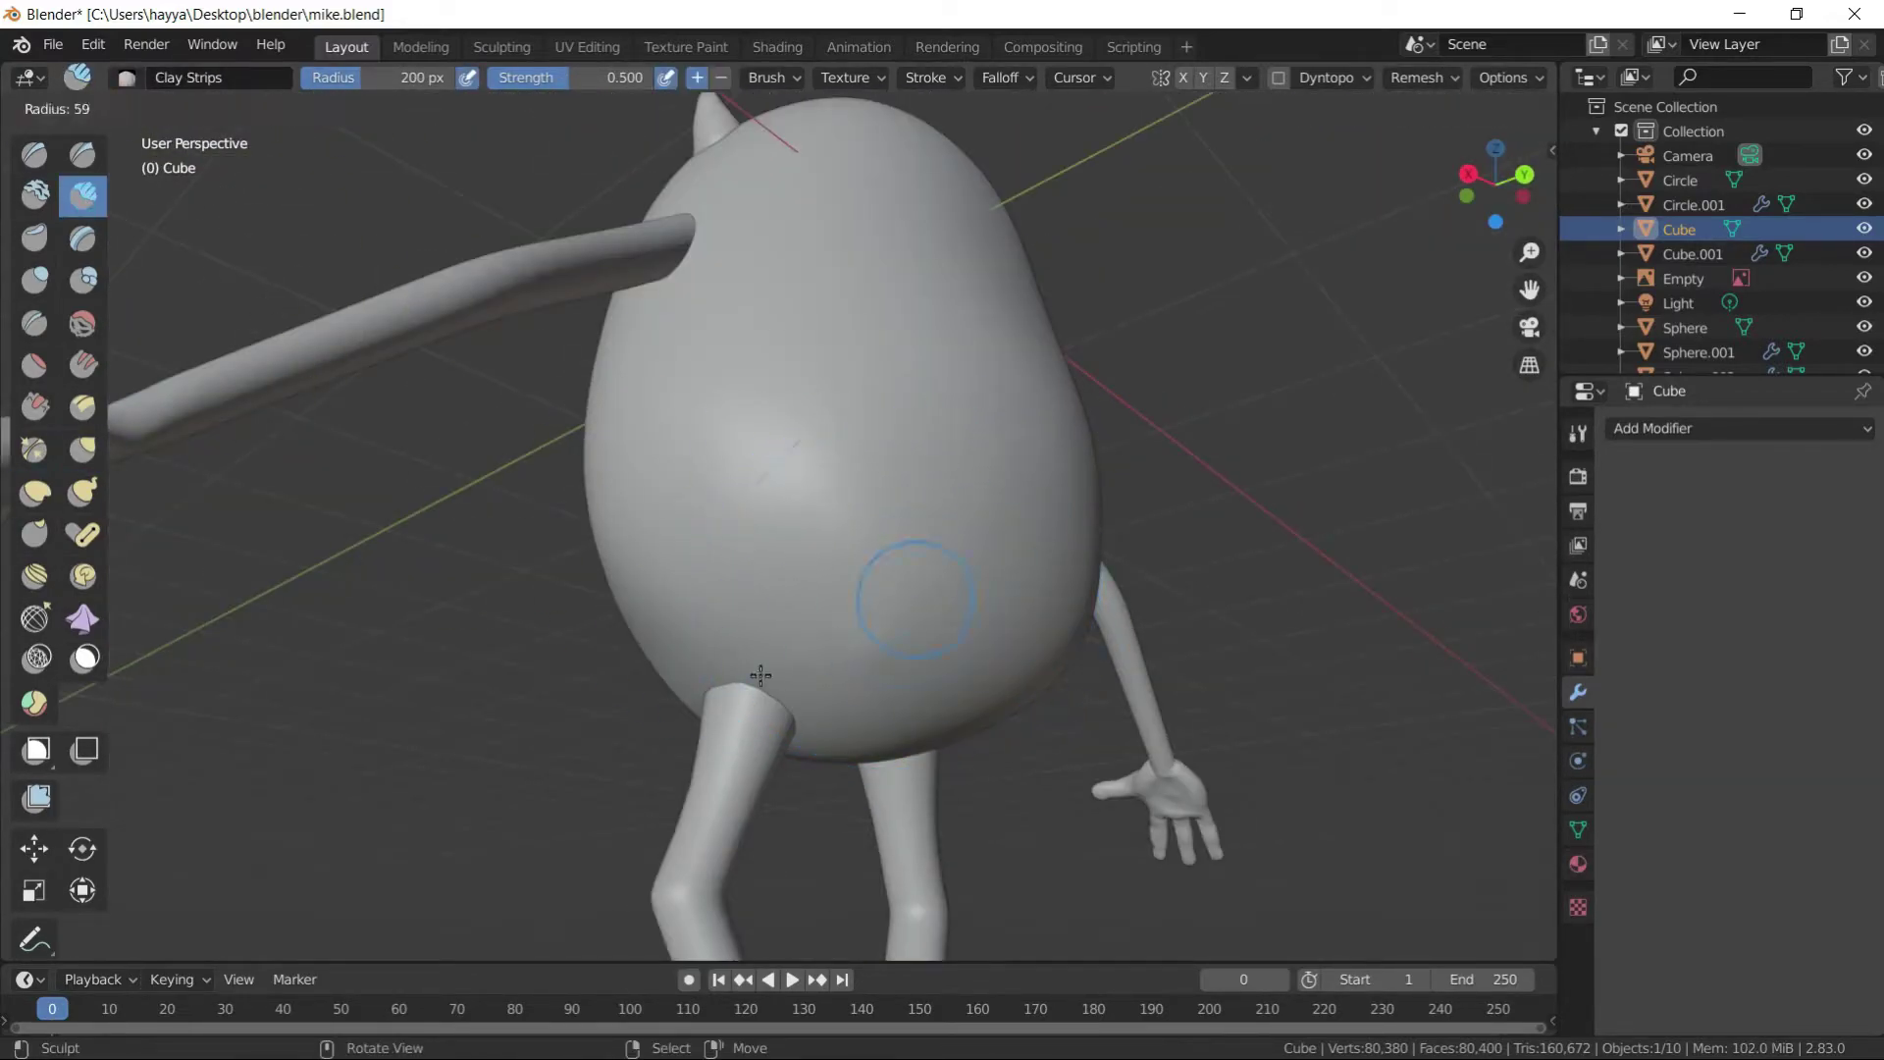
{"action": "middle_click_drag", "start_coordinate": [824, 670], "coordinate": [841, 610]}
{"action": "scroll", "coordinate": [841, 610], "scroll_direction": "down", "scroll_amount": 4}
{"action": "scroll", "coordinate": [786, 521], "scroll_direction": "up", "scroll_amount": 4}
{"action": "scroll", "coordinate": [786, 521], "scroll_direction": "down", "scroll_amount": 4}
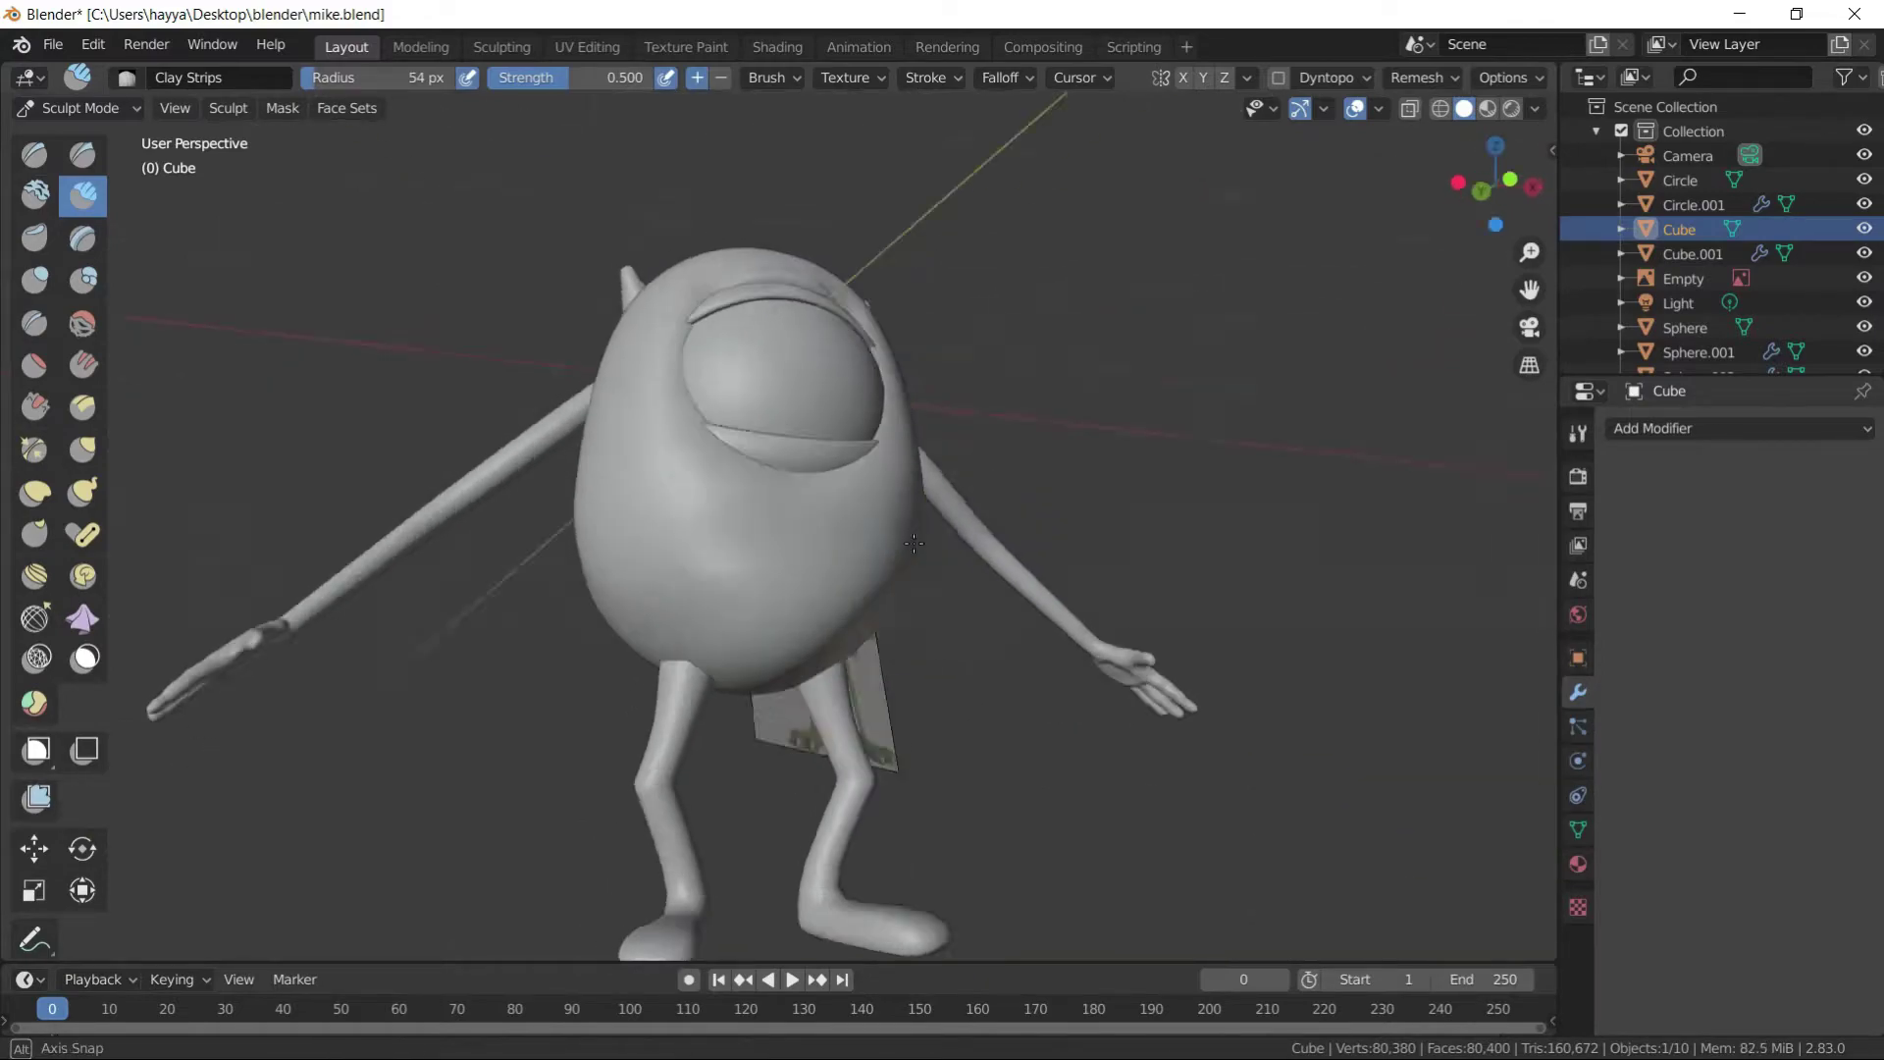
{"action": "scroll", "coordinate": [744, 616], "scroll_direction": "down", "scroll_amount": 2}
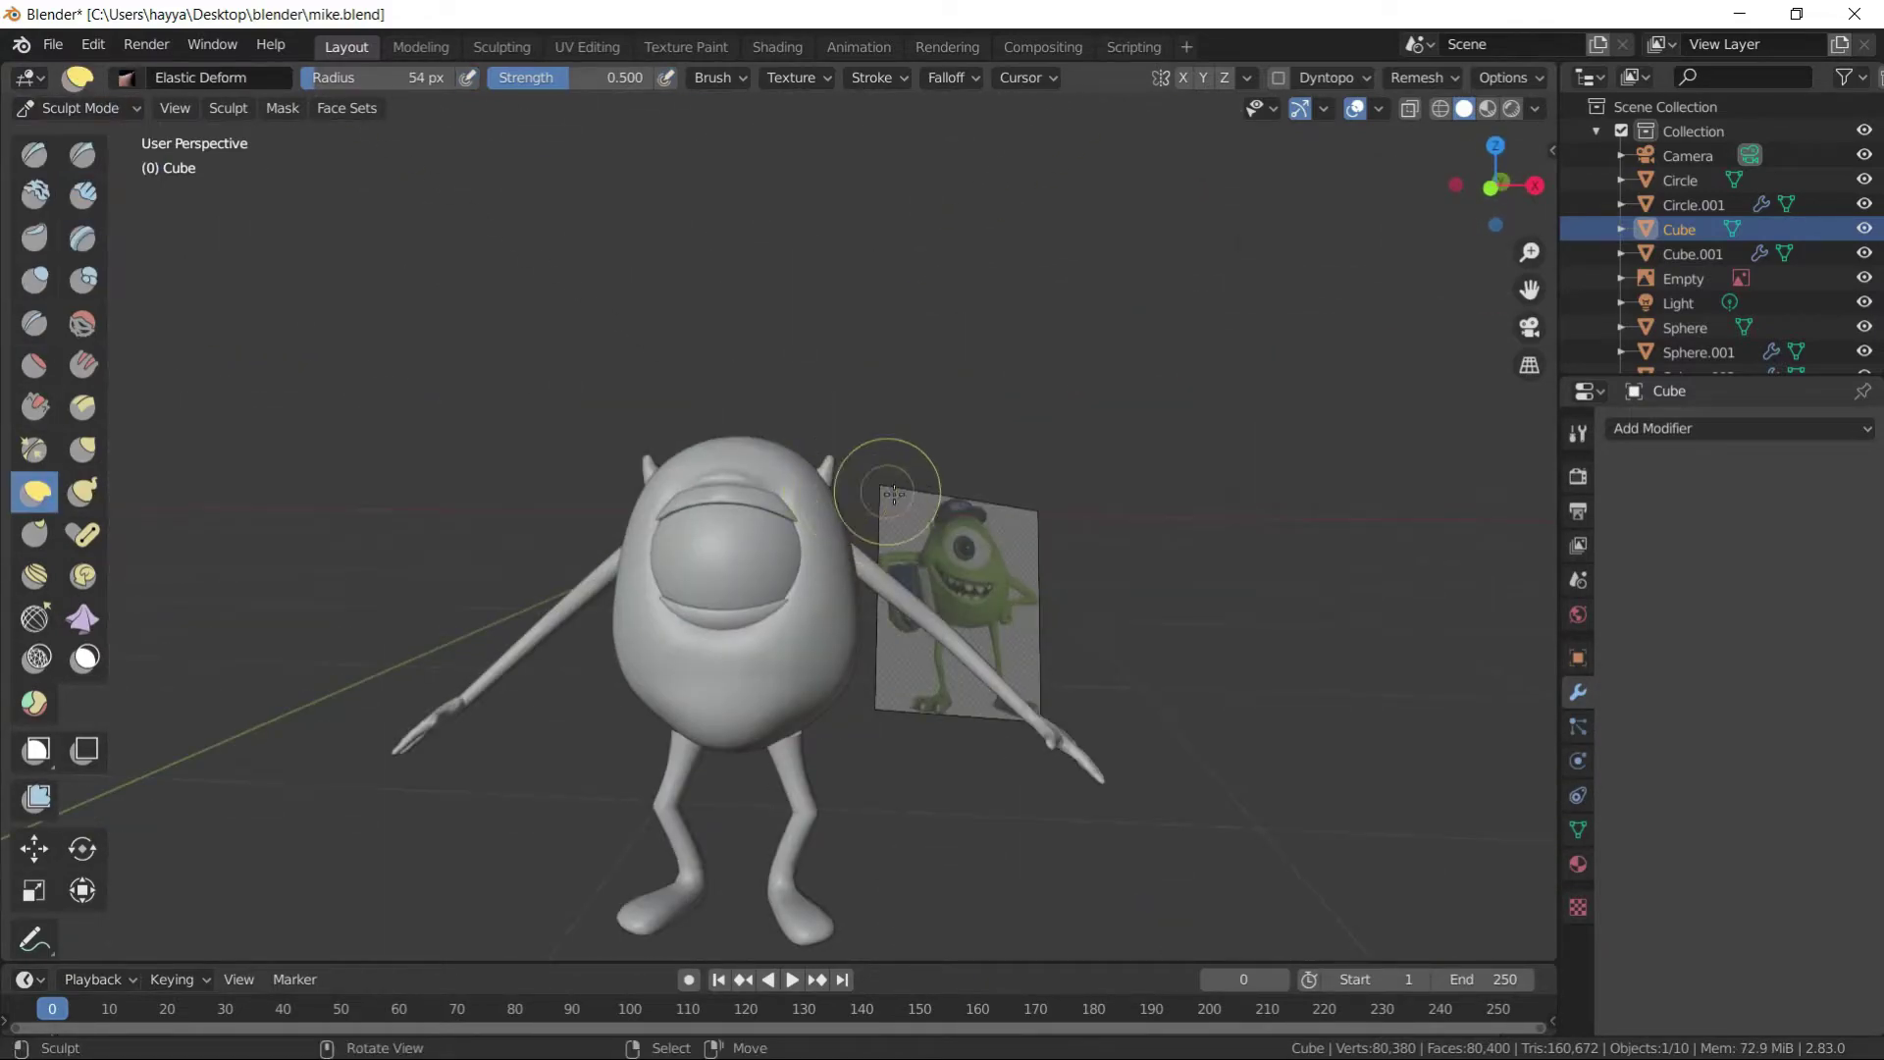
{"action": "middle_click_drag", "start_coordinate": [825, 492], "coordinate": [888, 590]}
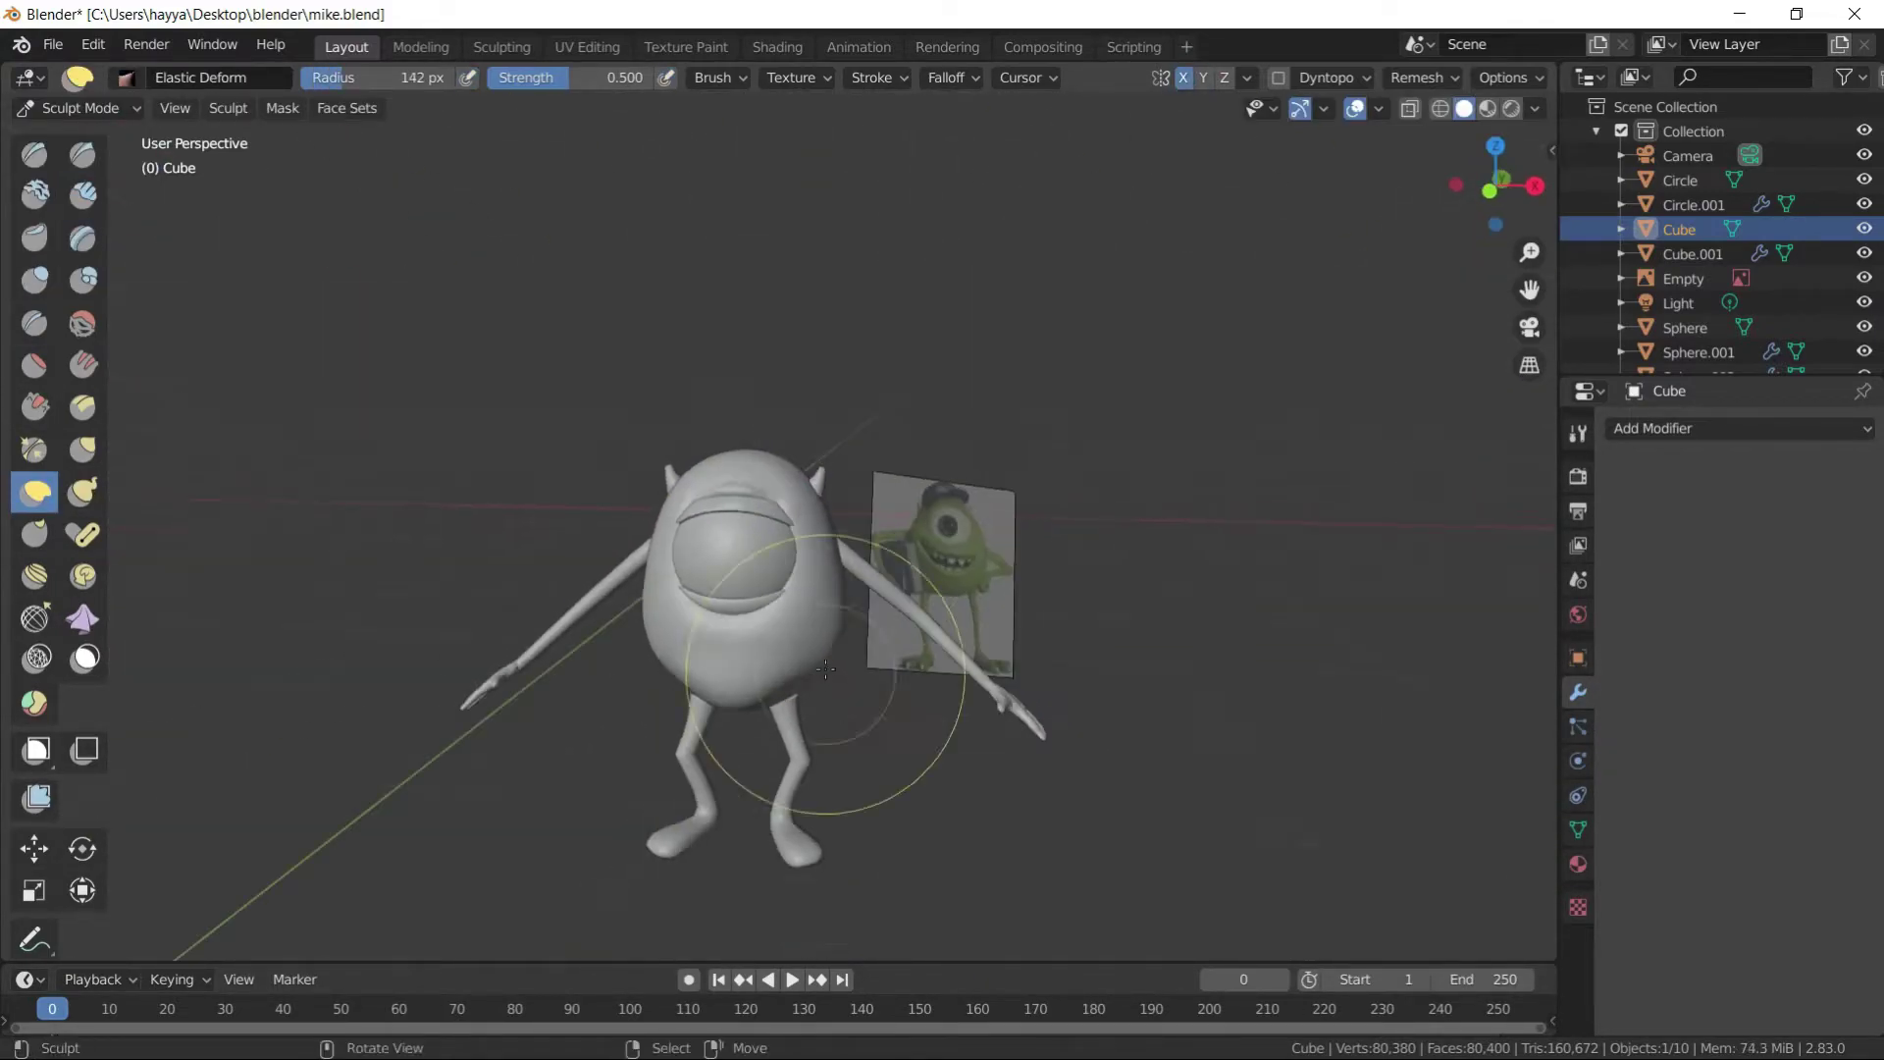
{"action": "scroll", "coordinate": [826, 670], "scroll_direction": "up", "scroll_amount": 2}
{"action": "middle_click_drag", "start_coordinate": [826, 670], "coordinate": [856, 721]}
{"action": "middle_click_drag", "start_coordinate": [716, 694], "coordinate": [997, 592]}
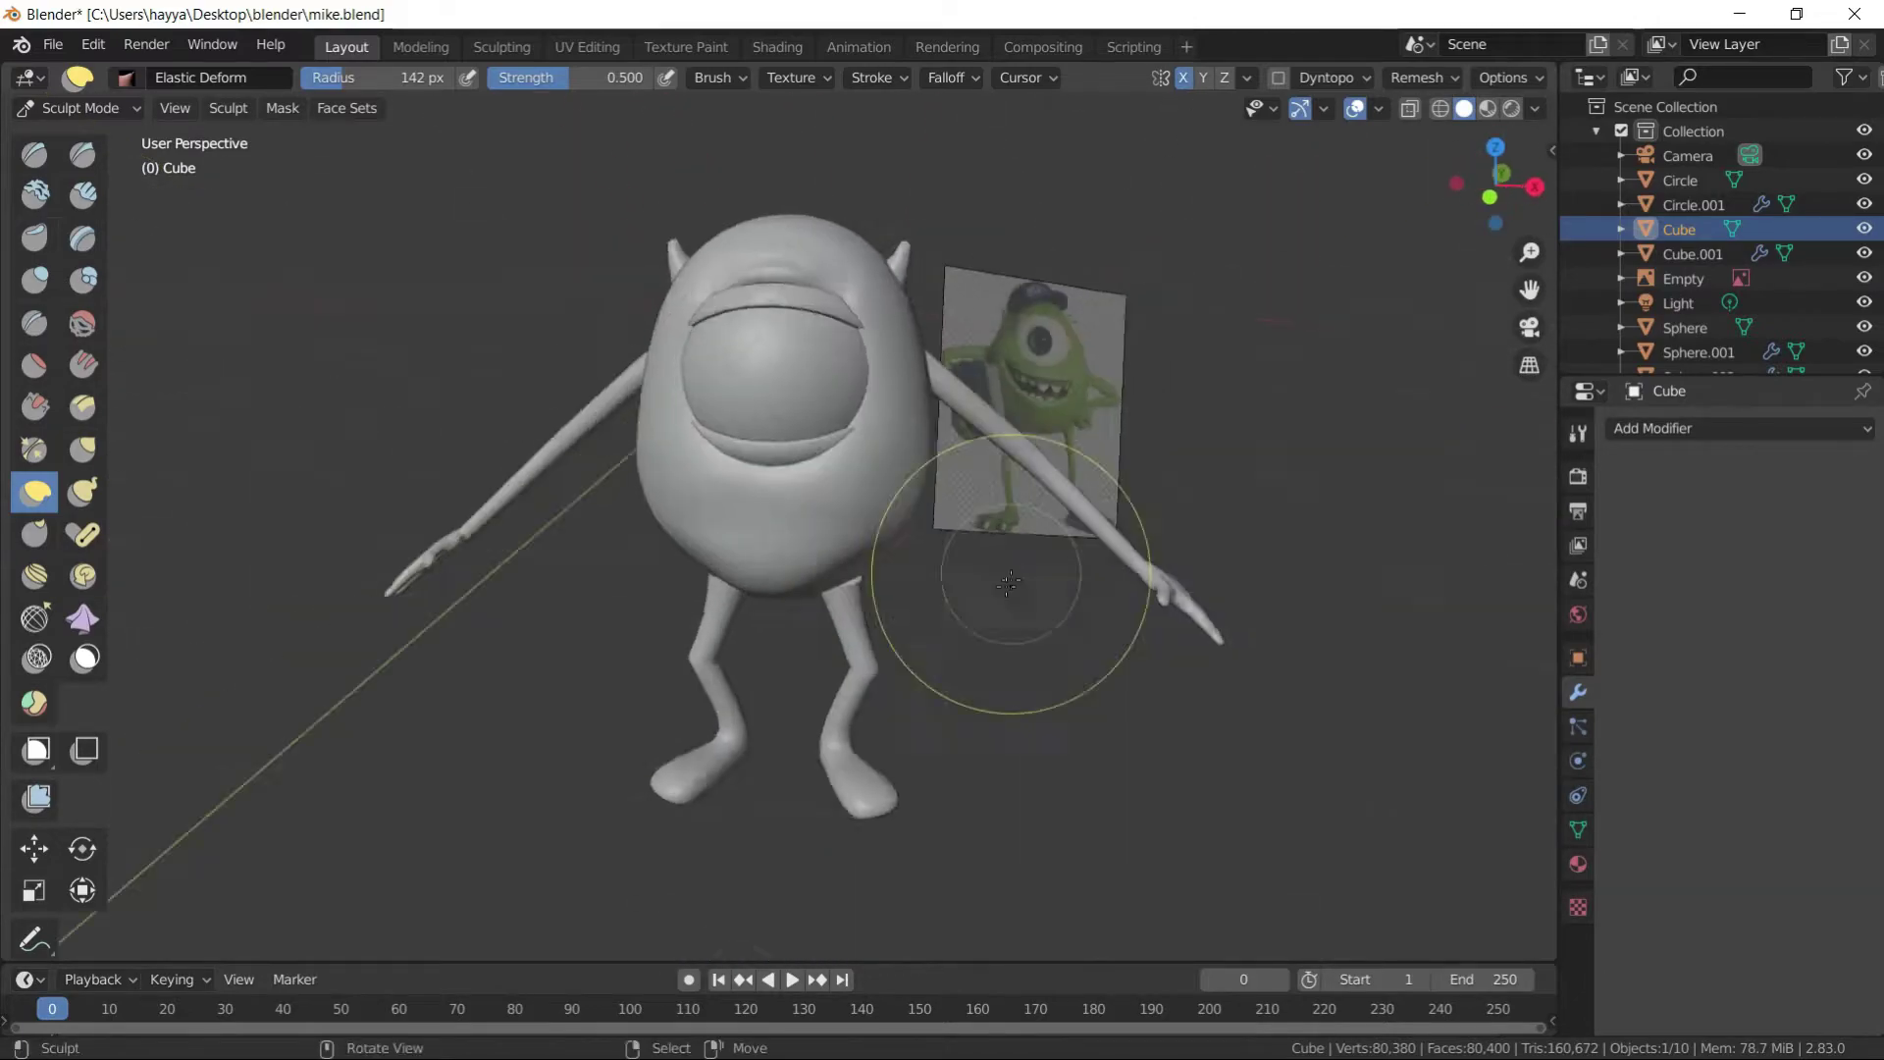
{"action": "scroll", "coordinate": [795, 585], "scroll_direction": "up", "scroll_amount": 5}
- Leave sculpting, select the legs object and raise it slightly
{"action": "key", "text": "Tab"}
{"action": "scroll", "coordinate": [539, 337], "scroll_direction": "down", "scroll_amount": 2}
{"action": "left_click", "coordinate": [691, 412]}
{"action": "scroll", "coordinate": [691, 341], "scroll_direction": "up", "scroll_amount": 3}
{"action": "left_click_drag", "start_coordinate": [691, 339], "coordinate": [690, 365]}
{"action": "scroll", "coordinate": [1011, 385], "scroll_direction": "down", "scroll_amount": 3}
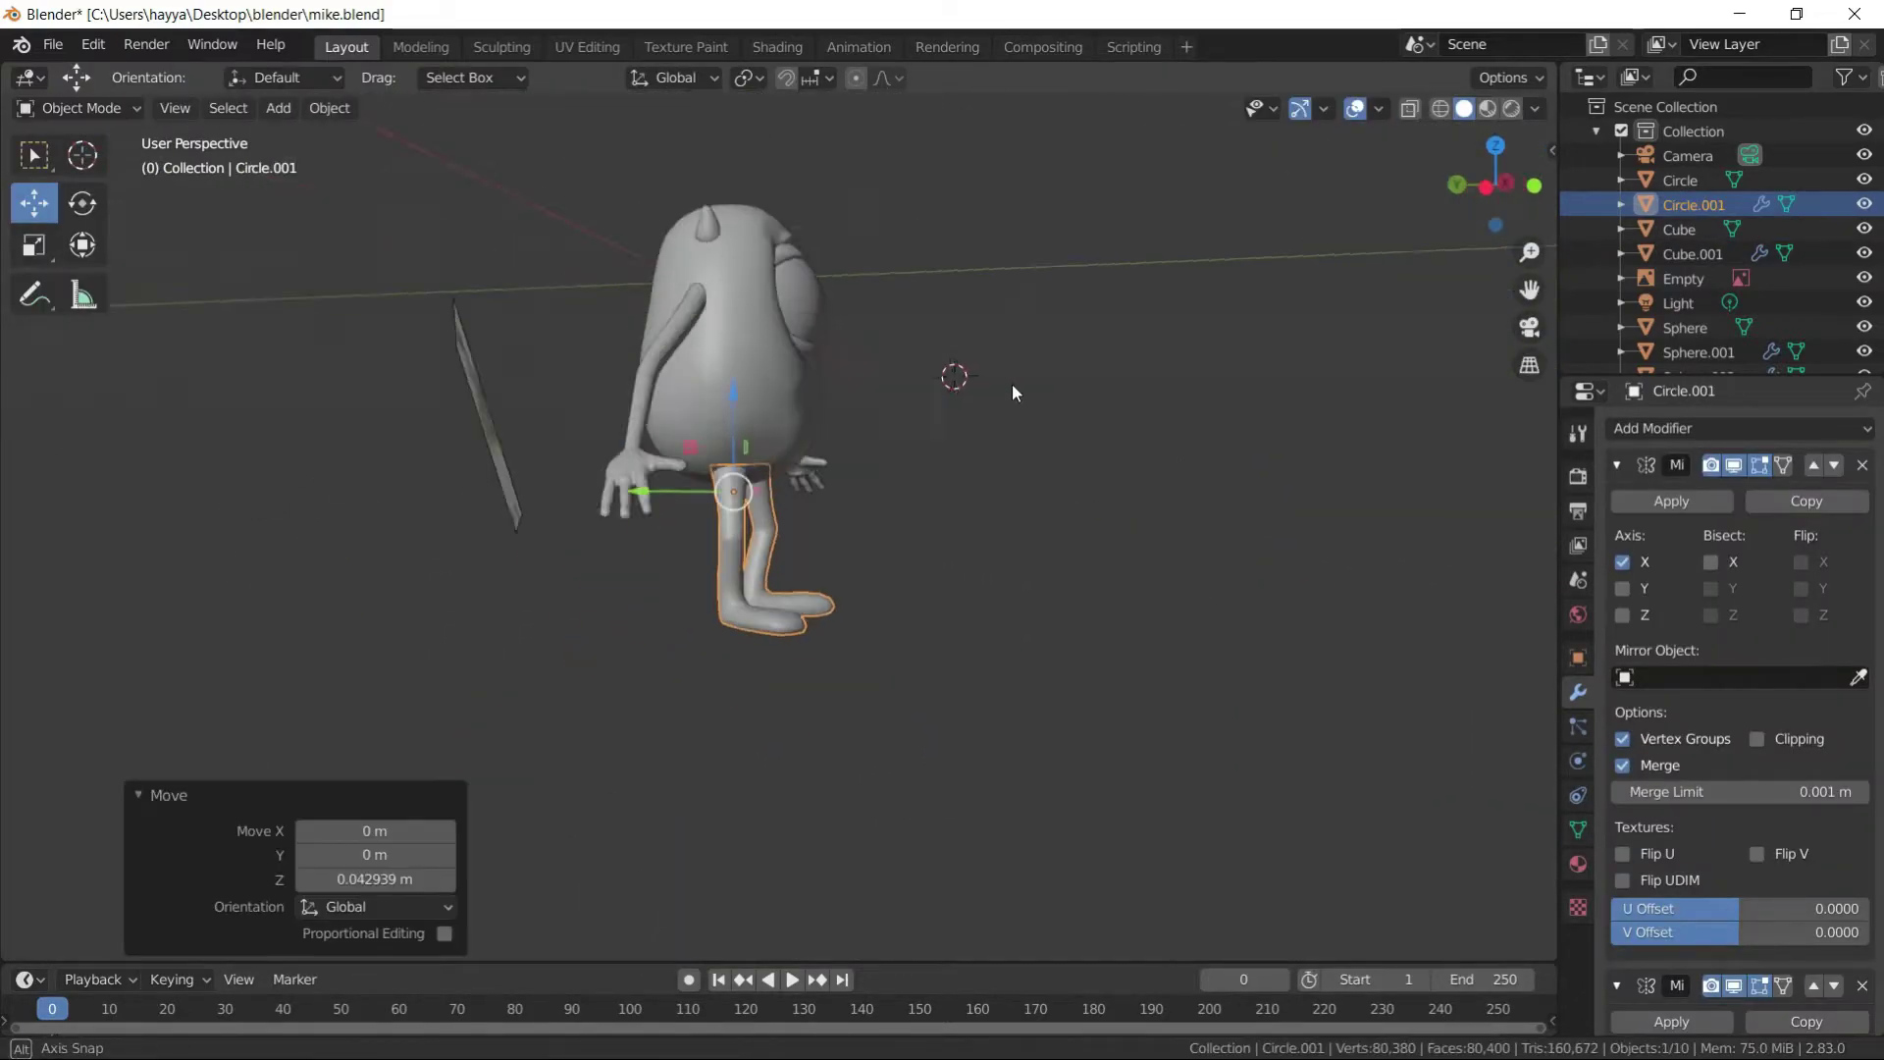
{"action": "middle_click_drag", "start_coordinate": [1011, 385], "coordinate": [676, 434]}
{"action": "scroll", "coordinate": [583, 454], "scroll_direction": "up", "scroll_amount": 3}
{"action": "scroll", "coordinate": [1041, 347], "scroll_direction": "up", "scroll_amount": 3}
- In Edit Mode, reshape the front of the foot and set transform orientation to Local
{"action": "key", "text": "Tab"}
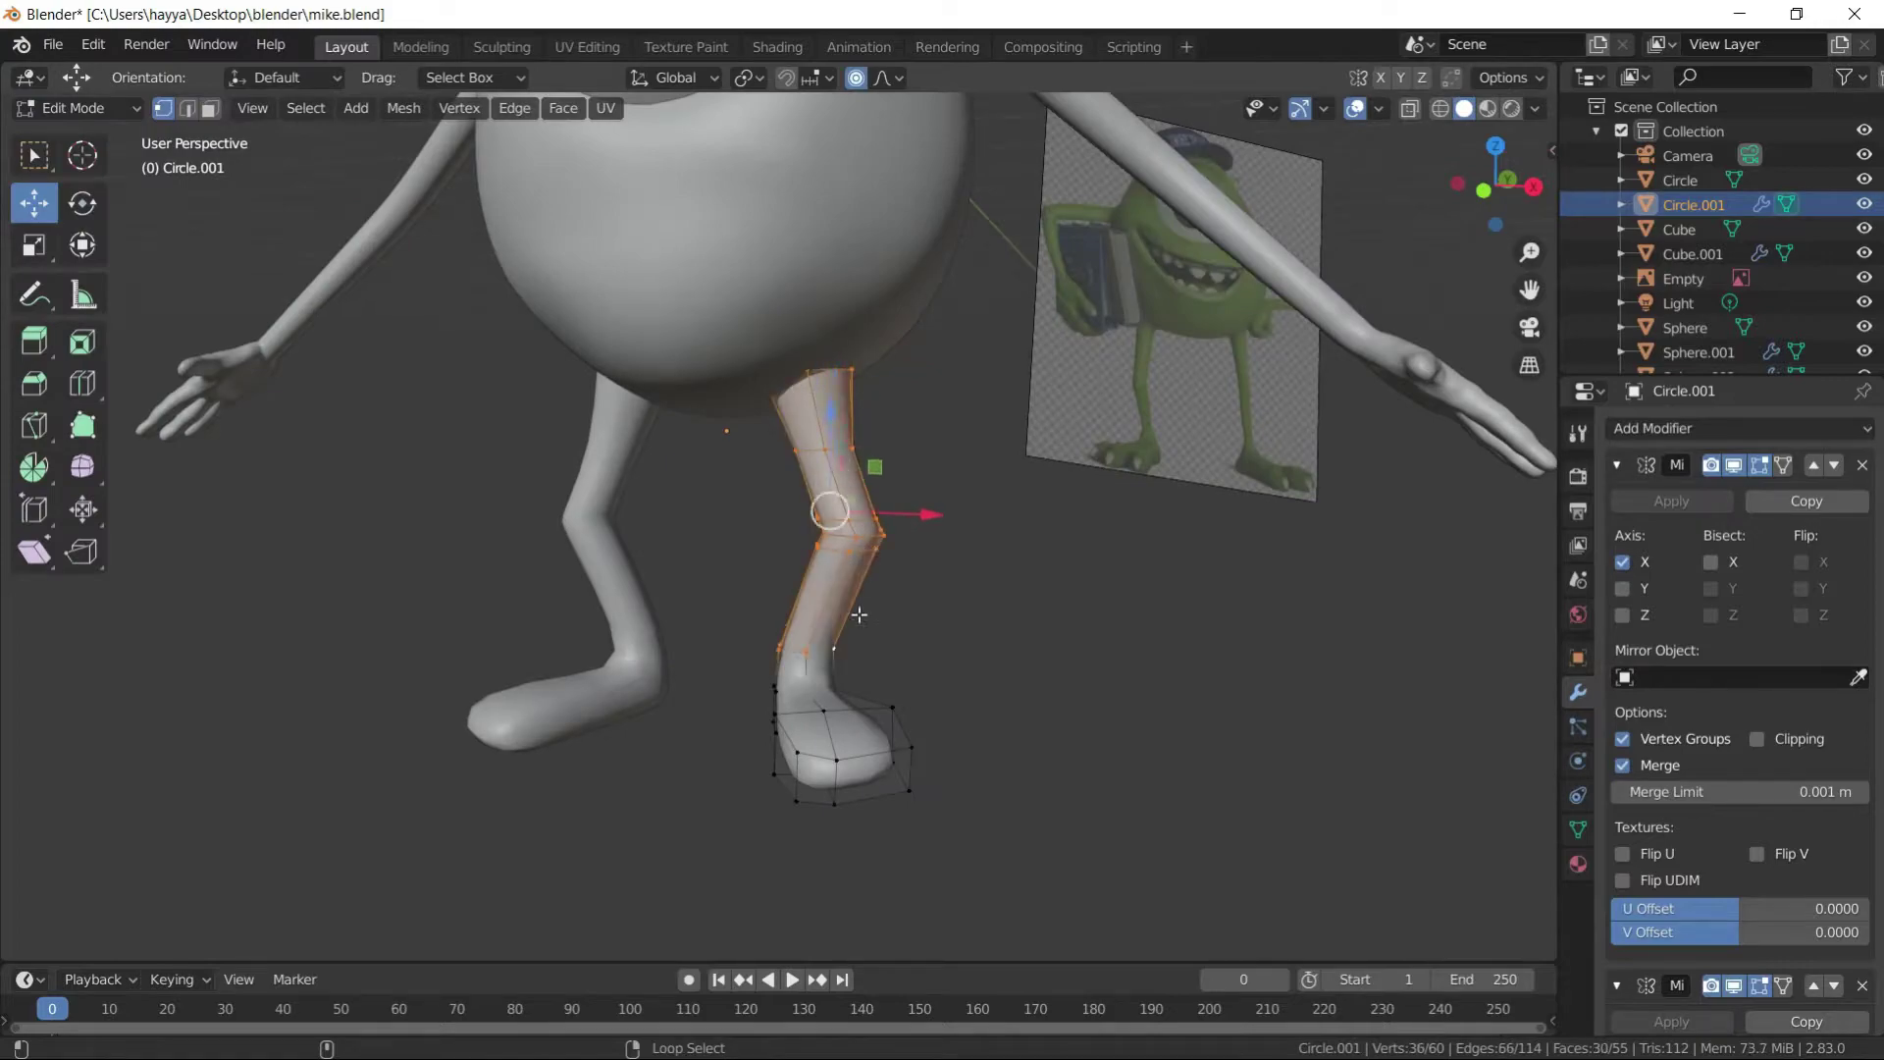
{"action": "left_click", "coordinate": [978, 483]}
{"action": "scroll", "coordinate": [713, 470], "scroll_direction": "up", "scroll_amount": 3}
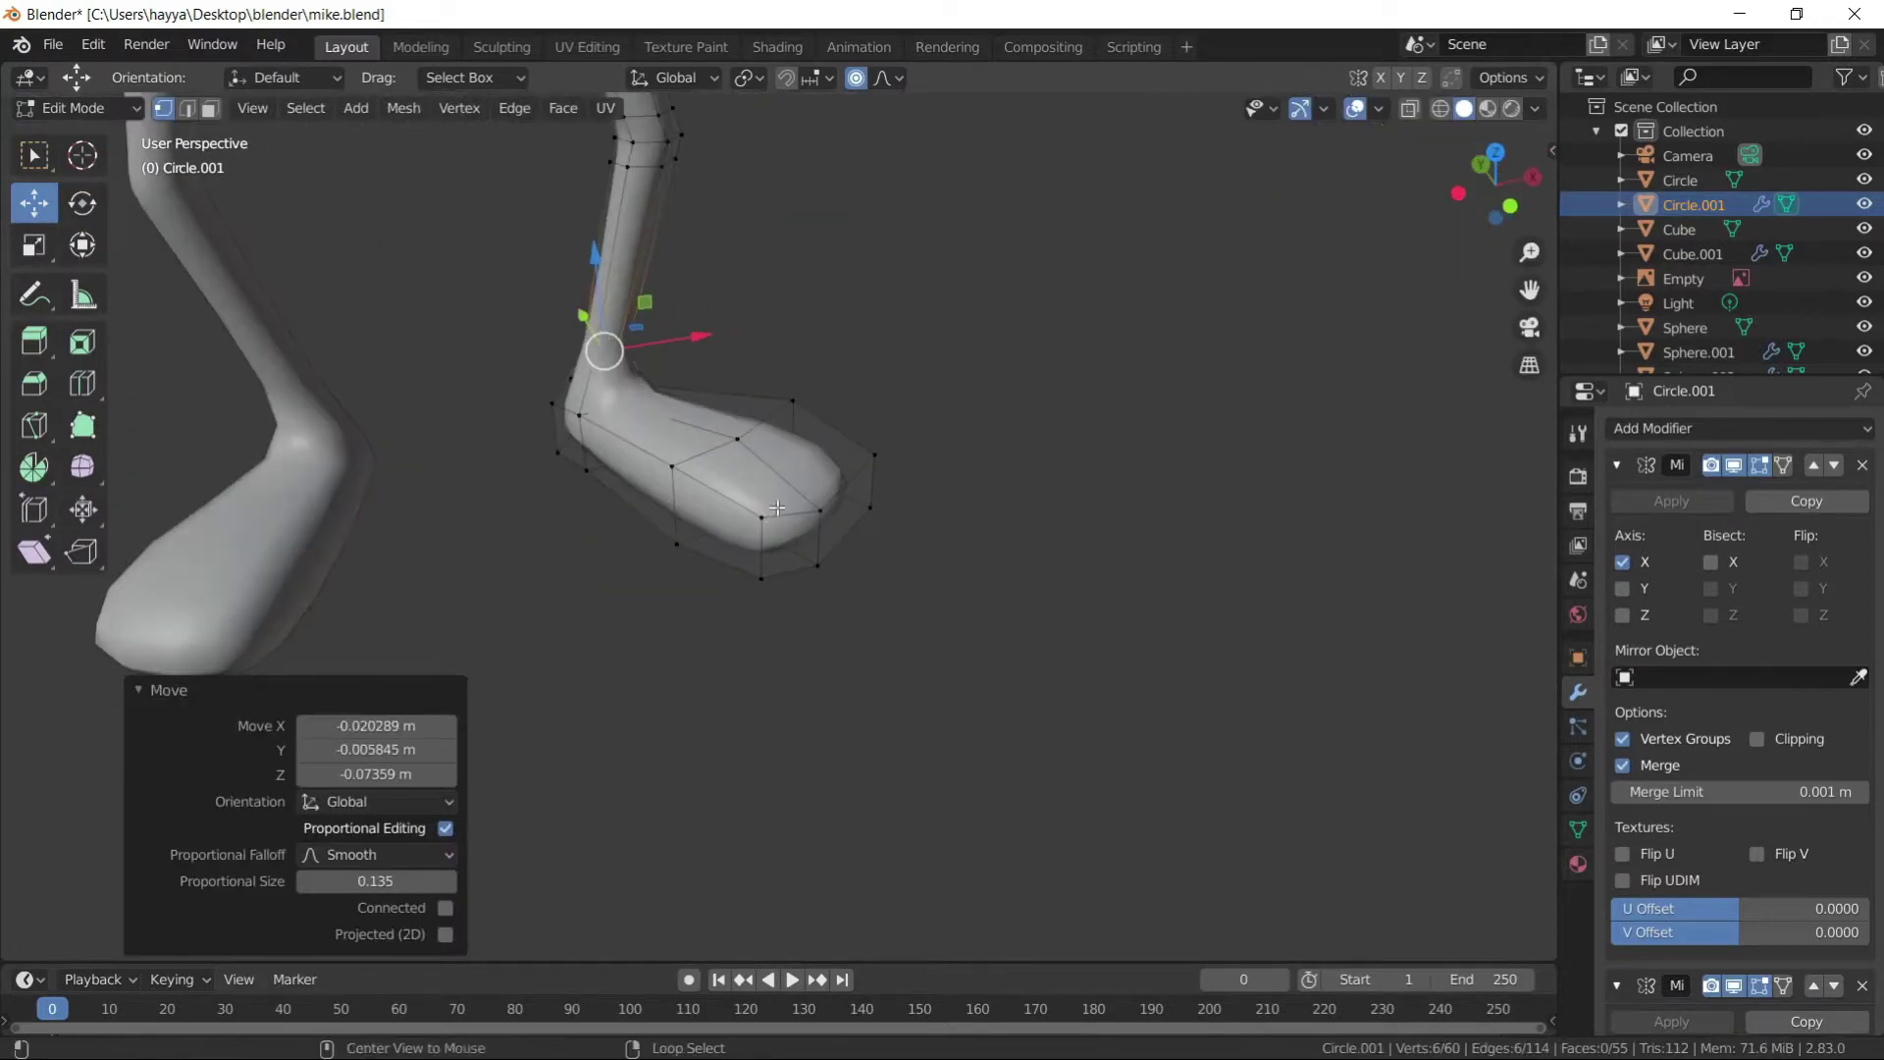
{"action": "middle_click_drag", "start_coordinate": [712, 470], "coordinate": [687, 294]}
{"action": "left_click", "coordinate": [672, 77]}
{"action": "left_click", "coordinate": [658, 177]}
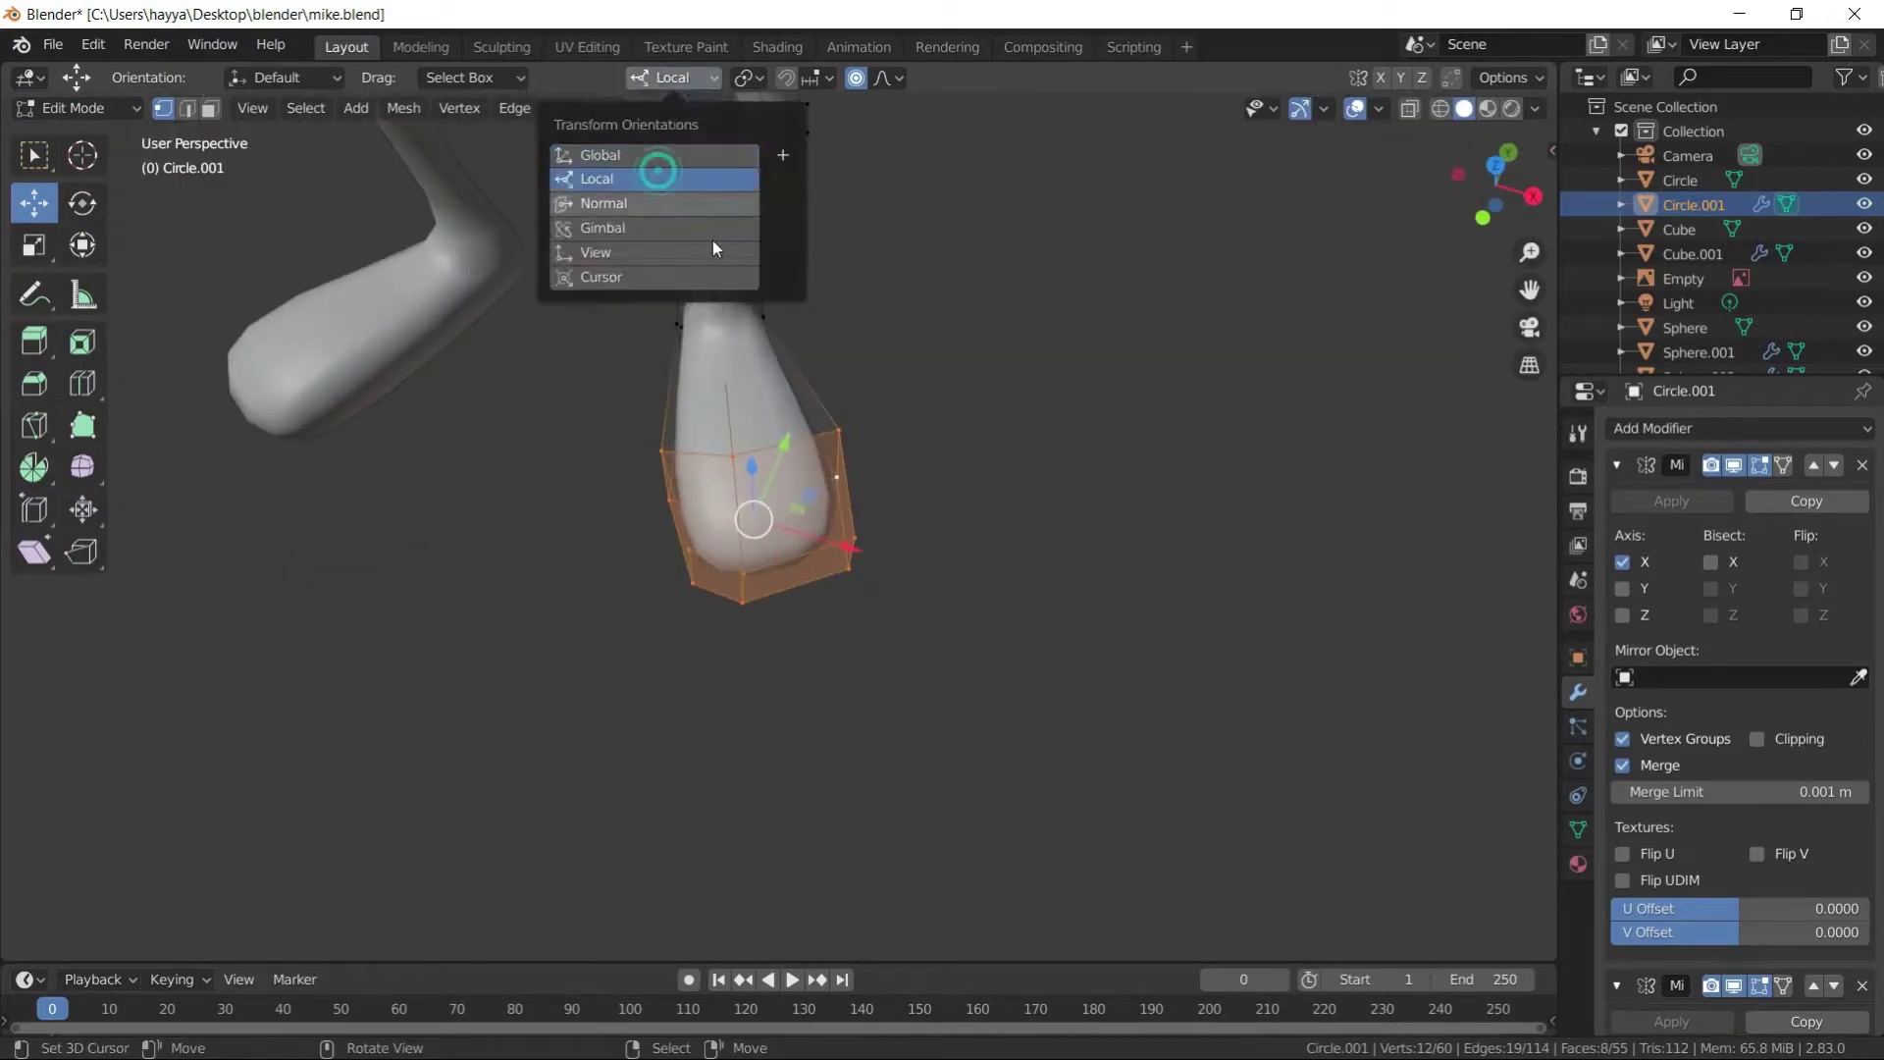
{"action": "left_click", "coordinate": [649, 179]}
- Proportionally move the toe-end vertices to taper the foot, viewed in solid shading
{"action": "middle_click_drag", "start_coordinate": [650, 179], "coordinate": [889, 442]}
{"action": "left_click", "coordinate": [908, 366]}
{"action": "middle_click_drag", "start_coordinate": [909, 366], "coordinate": [894, 394]}
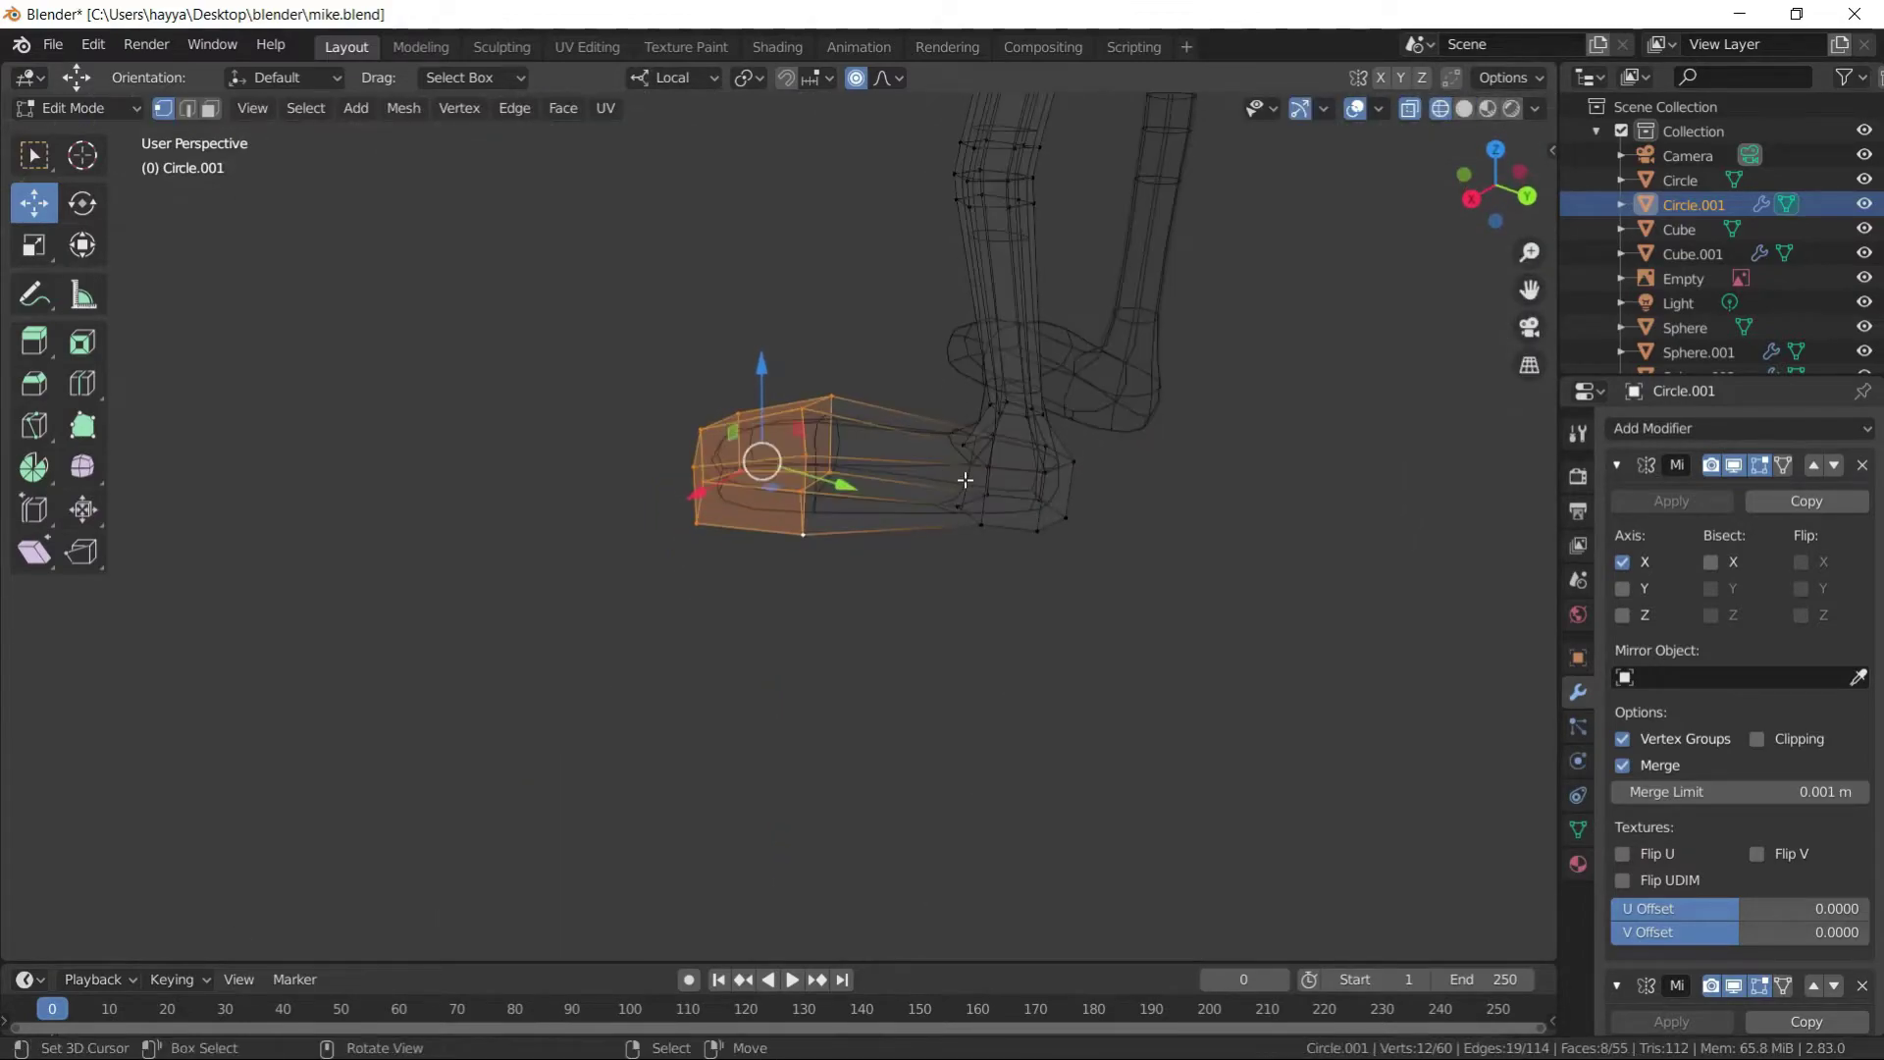
{"action": "key", "text": "shift+z"}
{"action": "middle_click_drag", "start_coordinate": [965, 480], "coordinate": [764, 487]}
{"action": "scroll", "coordinate": [859, 379], "scroll_direction": "down", "scroll_amount": 10}
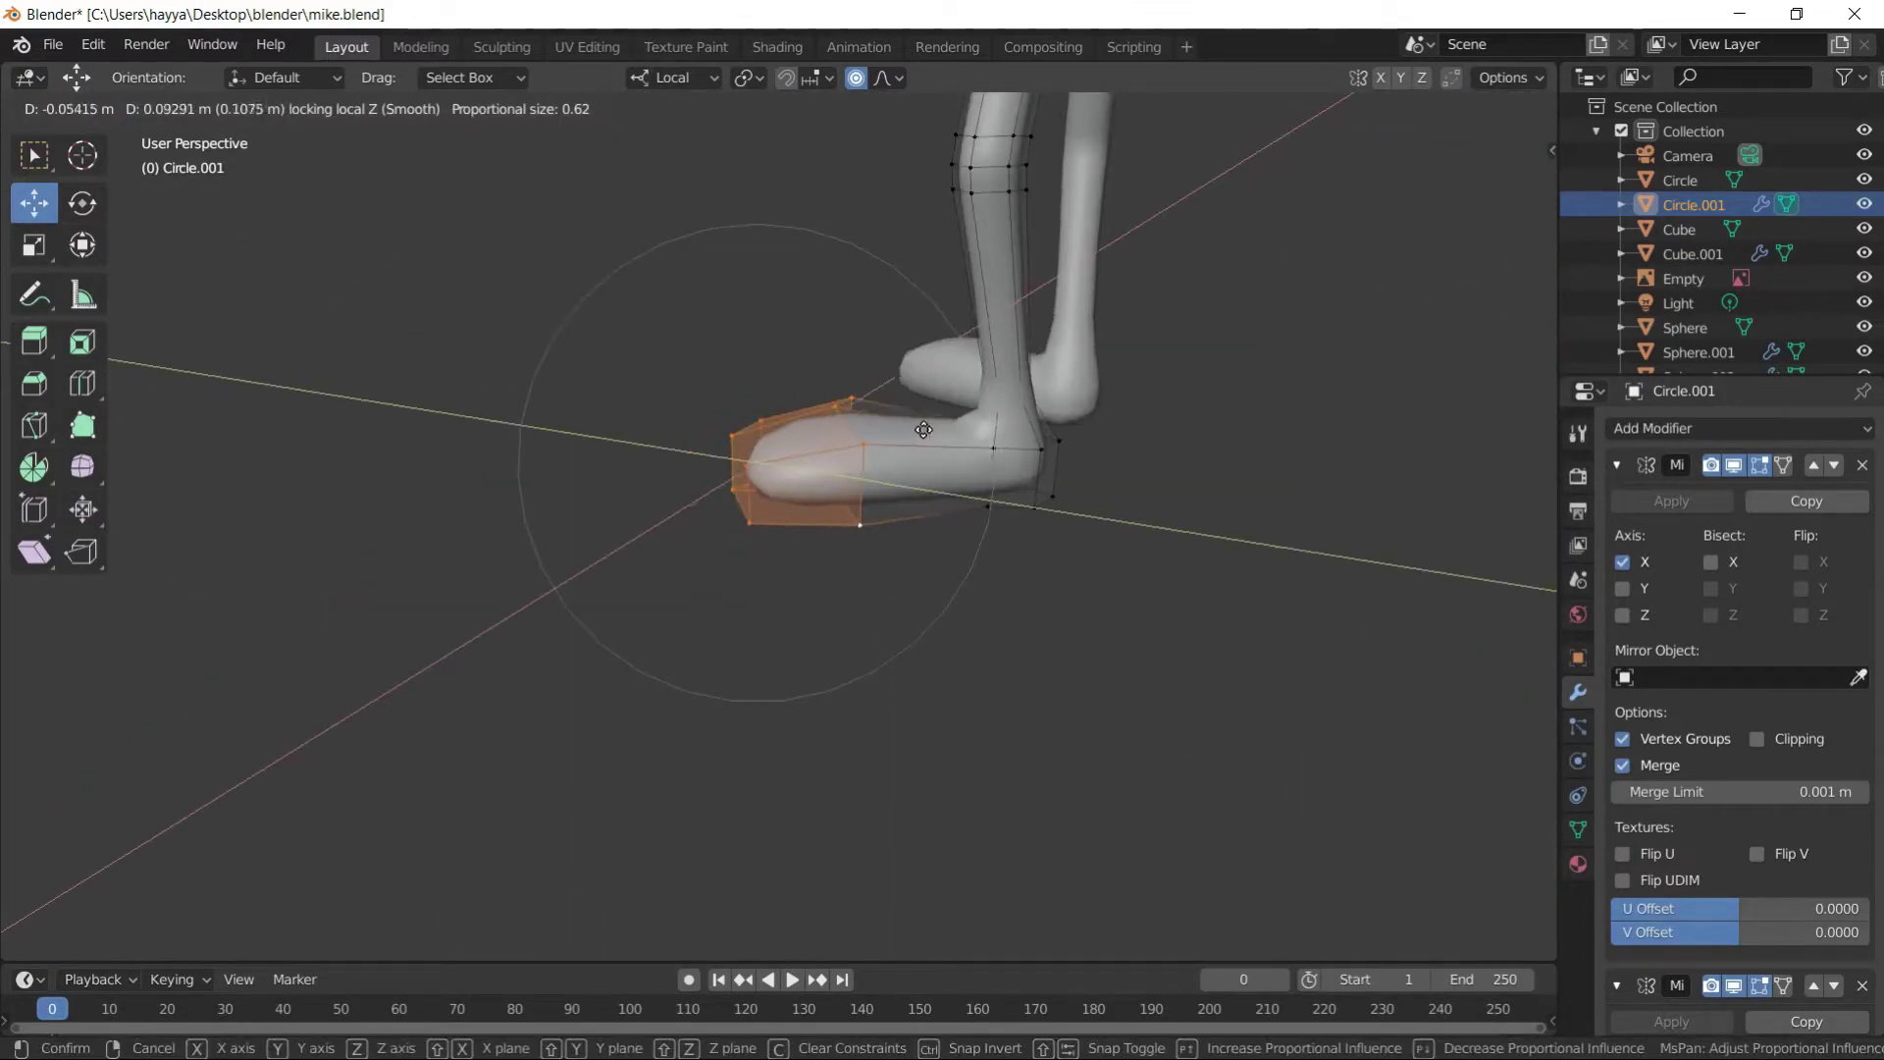
{"action": "left_click", "coordinate": [978, 395]}
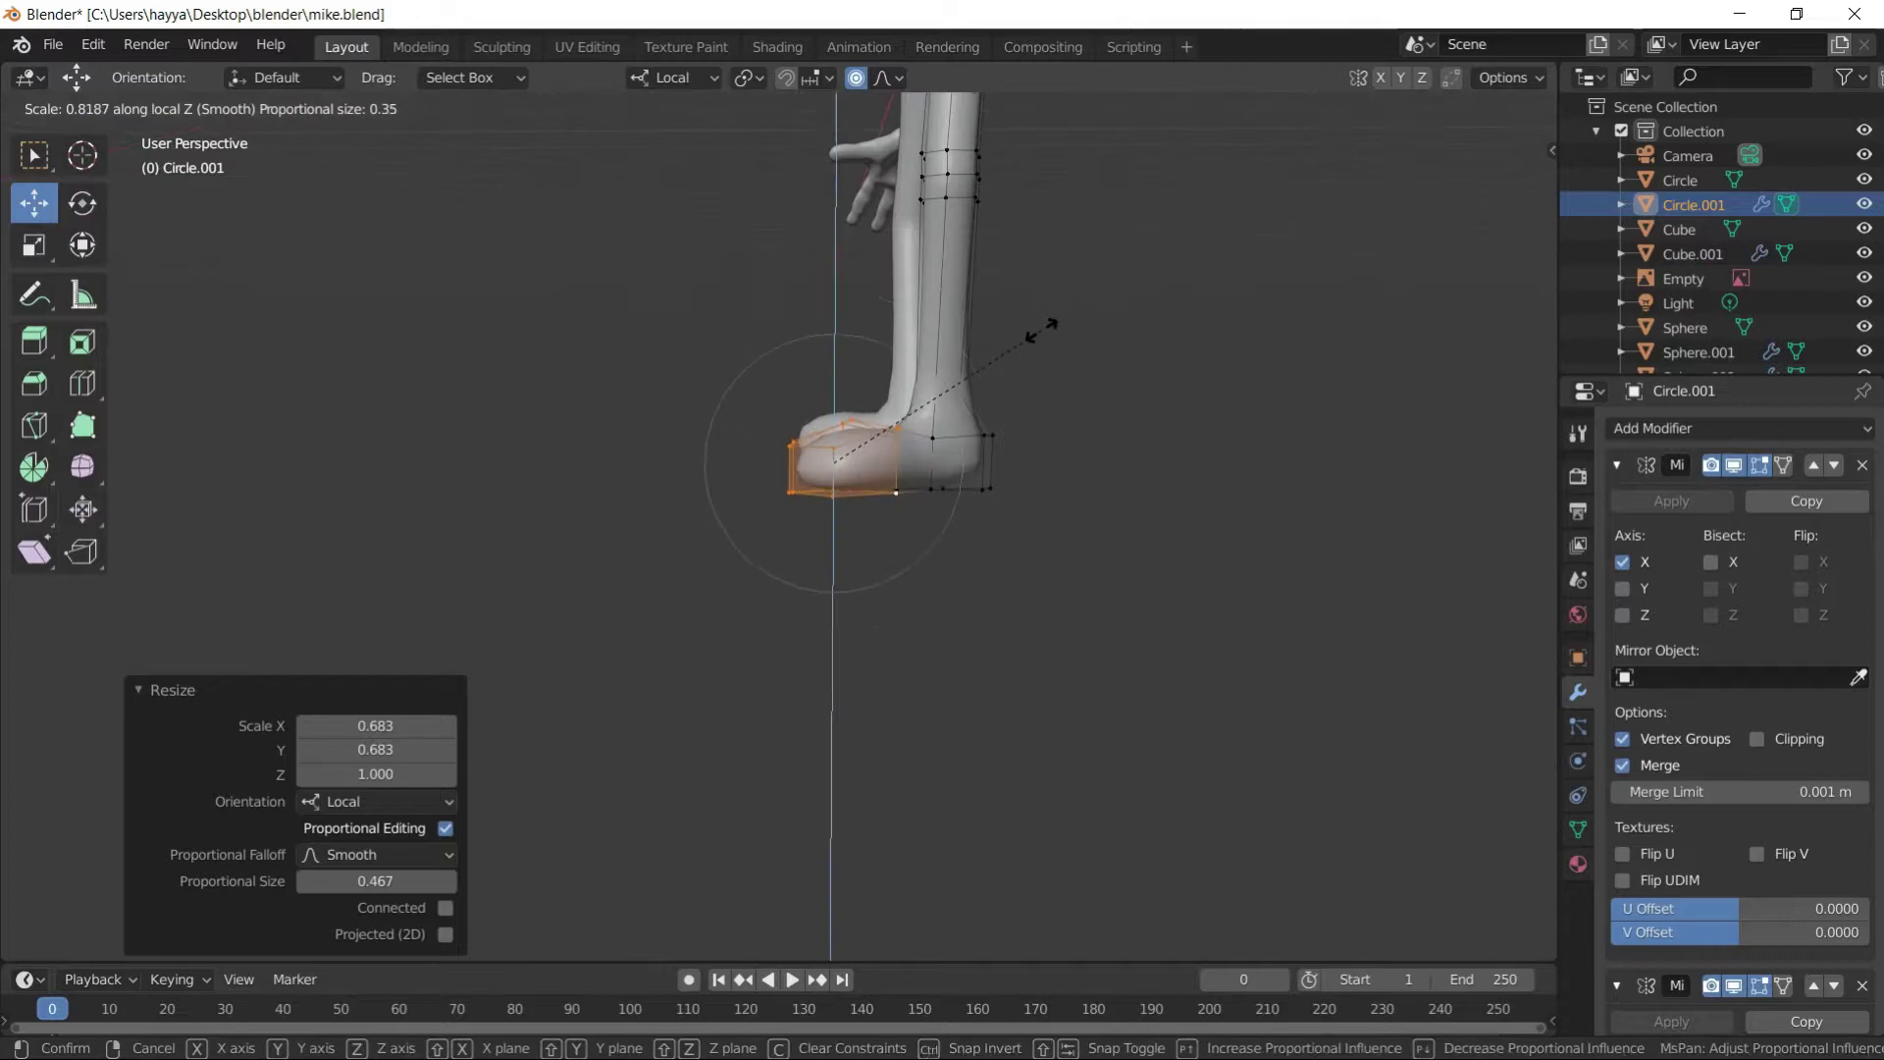
- Cancel the pending scale and return to Object Mode to add an object
{"action": "key", "text": "Escape"}
{"action": "left_click", "coordinate": [69, 108]}
{"action": "key", "text": "shift+a"}
- Add a cube mesh near the feet and scale it down
{"action": "left_click", "coordinate": [887, 462]}
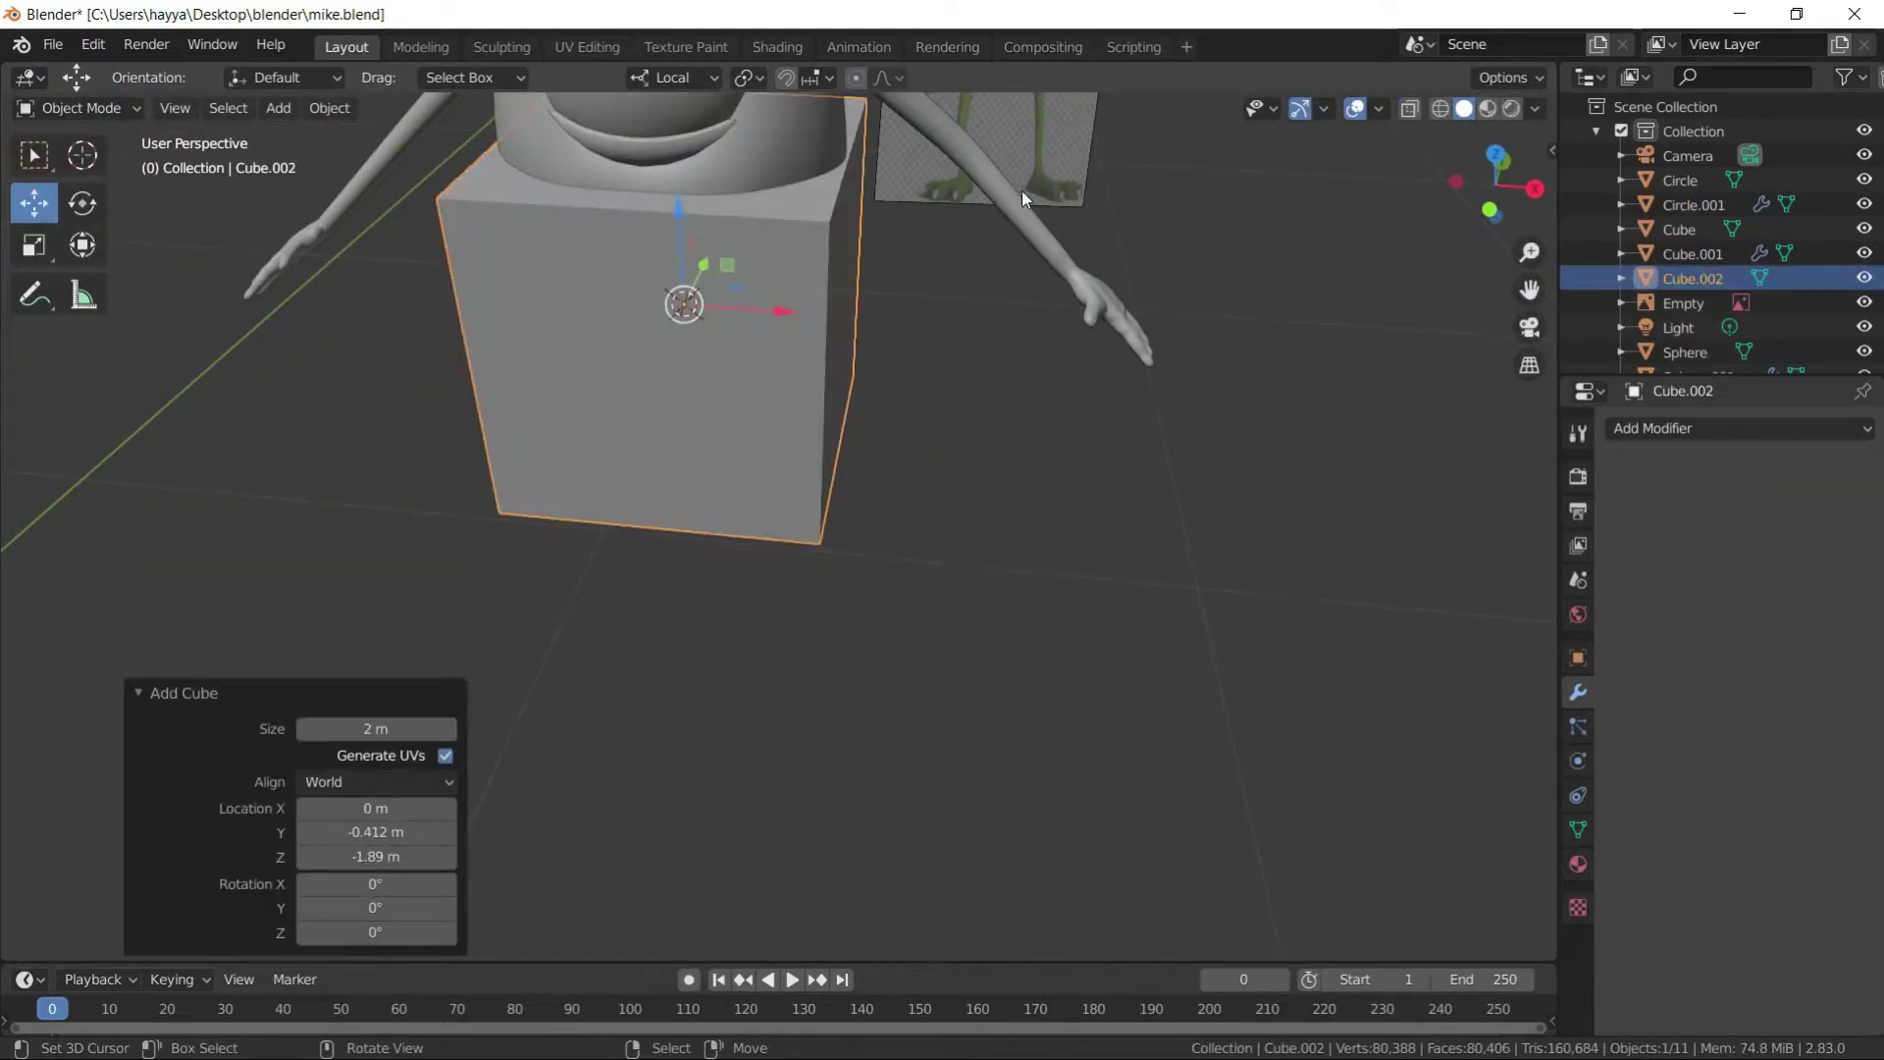
{"action": "key", "text": "s"}
{"action": "left_click", "coordinate": [737, 357]}
{"action": "scroll", "coordinate": [738, 393], "scroll_direction": "up", "scroll_amount": 3}
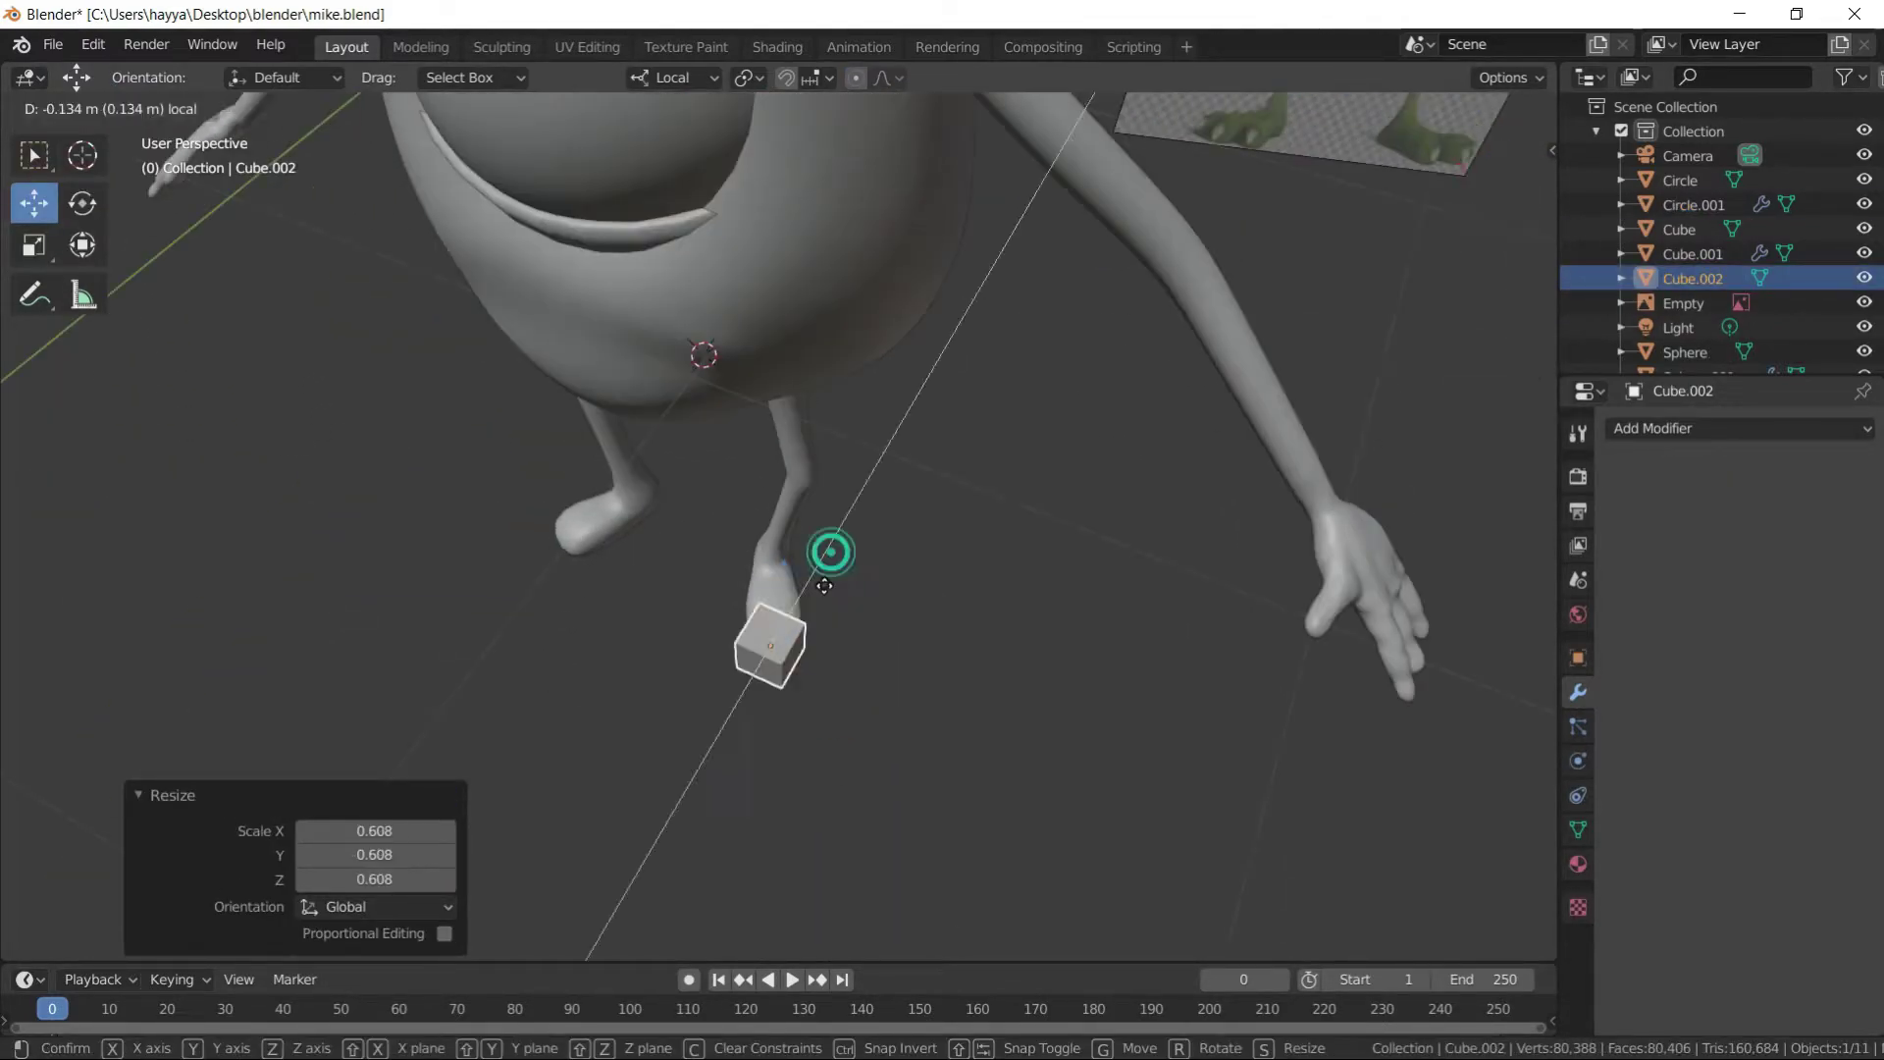
{"action": "key", "text": "Tab"}
{"action": "key", "text": "s"}
{"action": "left_click", "coordinate": [901, 476]}
- Give the cube a Subdivision Surface modifier and an extra edge loop, stretching it into a toe
{"action": "left_click", "coordinate": [1738, 428]}
{"action": "left_click", "coordinate": [1410, 827]}
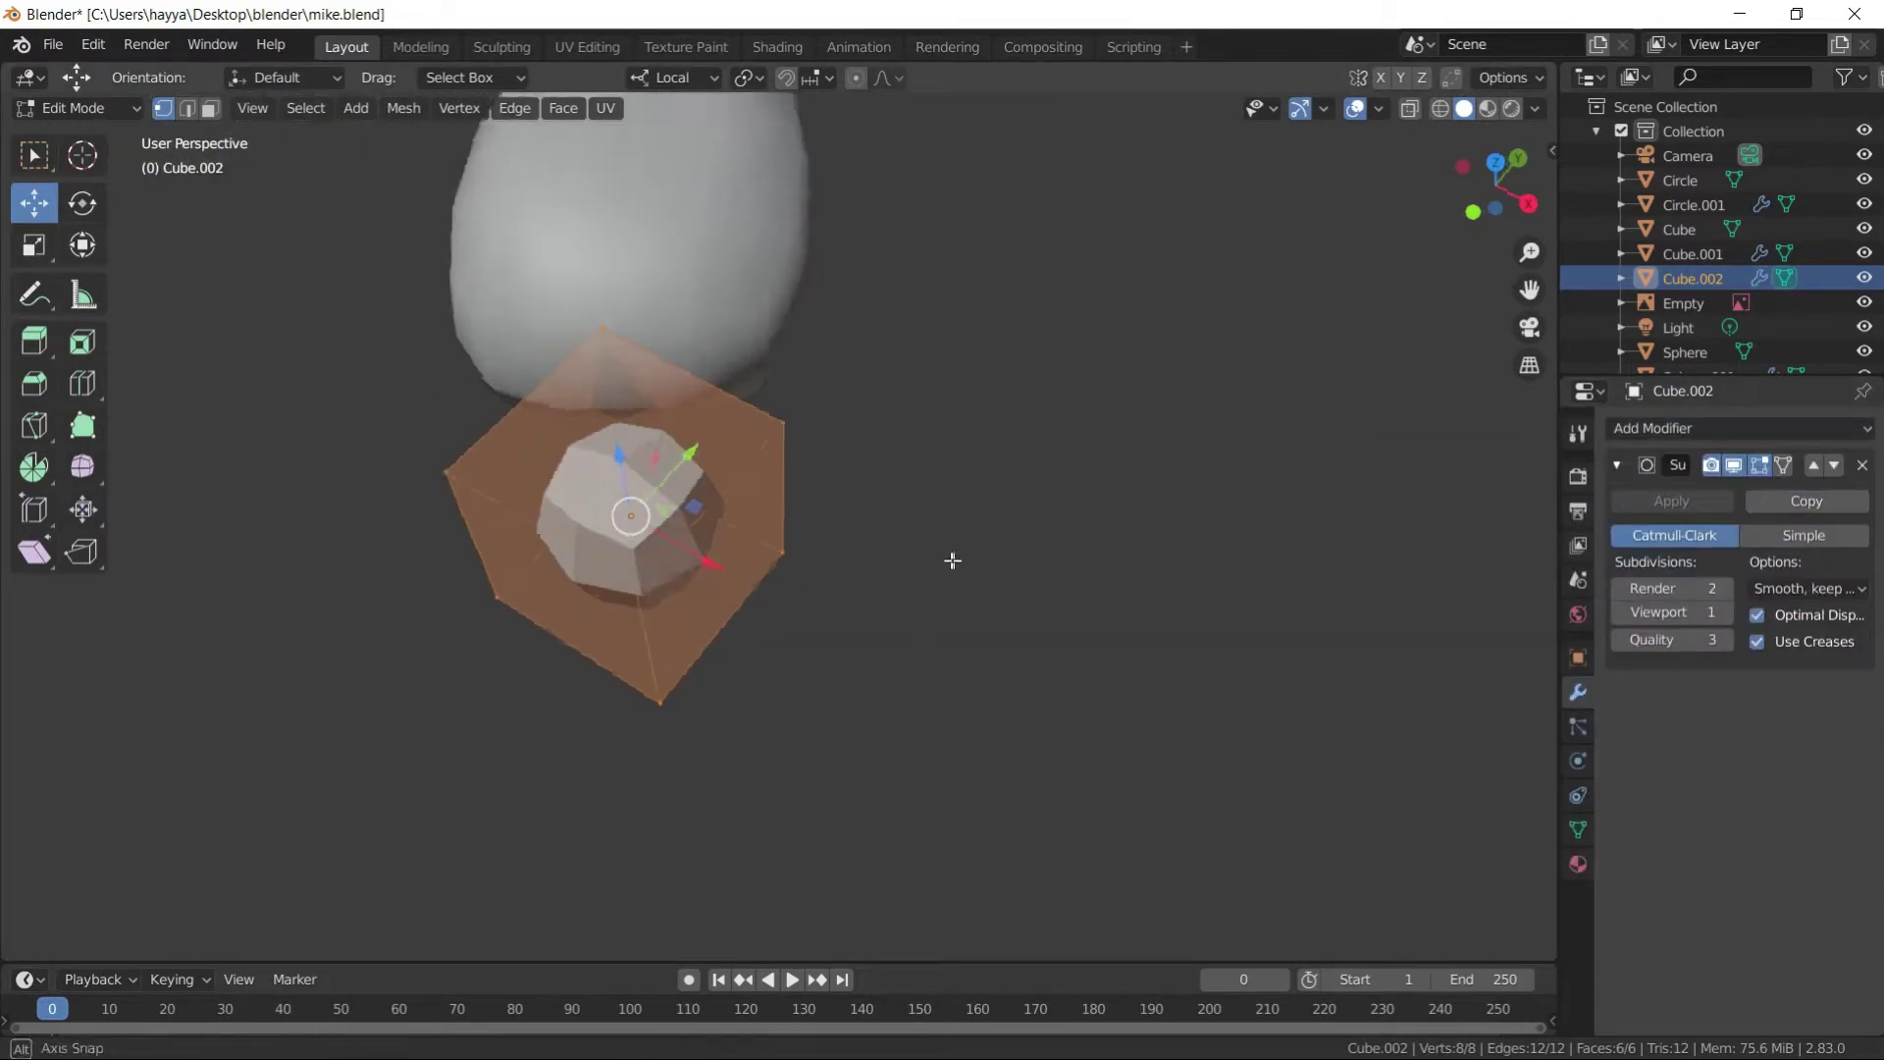
{"action": "key", "text": "s"}
{"action": "left_click", "coordinate": [951, 560]}
{"action": "key", "text": "ctrl+r"}
{"action": "left_click", "coordinate": [633, 461]}
{"action": "scroll", "coordinate": [927, 599], "scroll_direction": "down", "scroll_amount": 3}
{"action": "scroll", "coordinate": [927, 599], "scroll_direction": "up", "scroll_amount": 3}
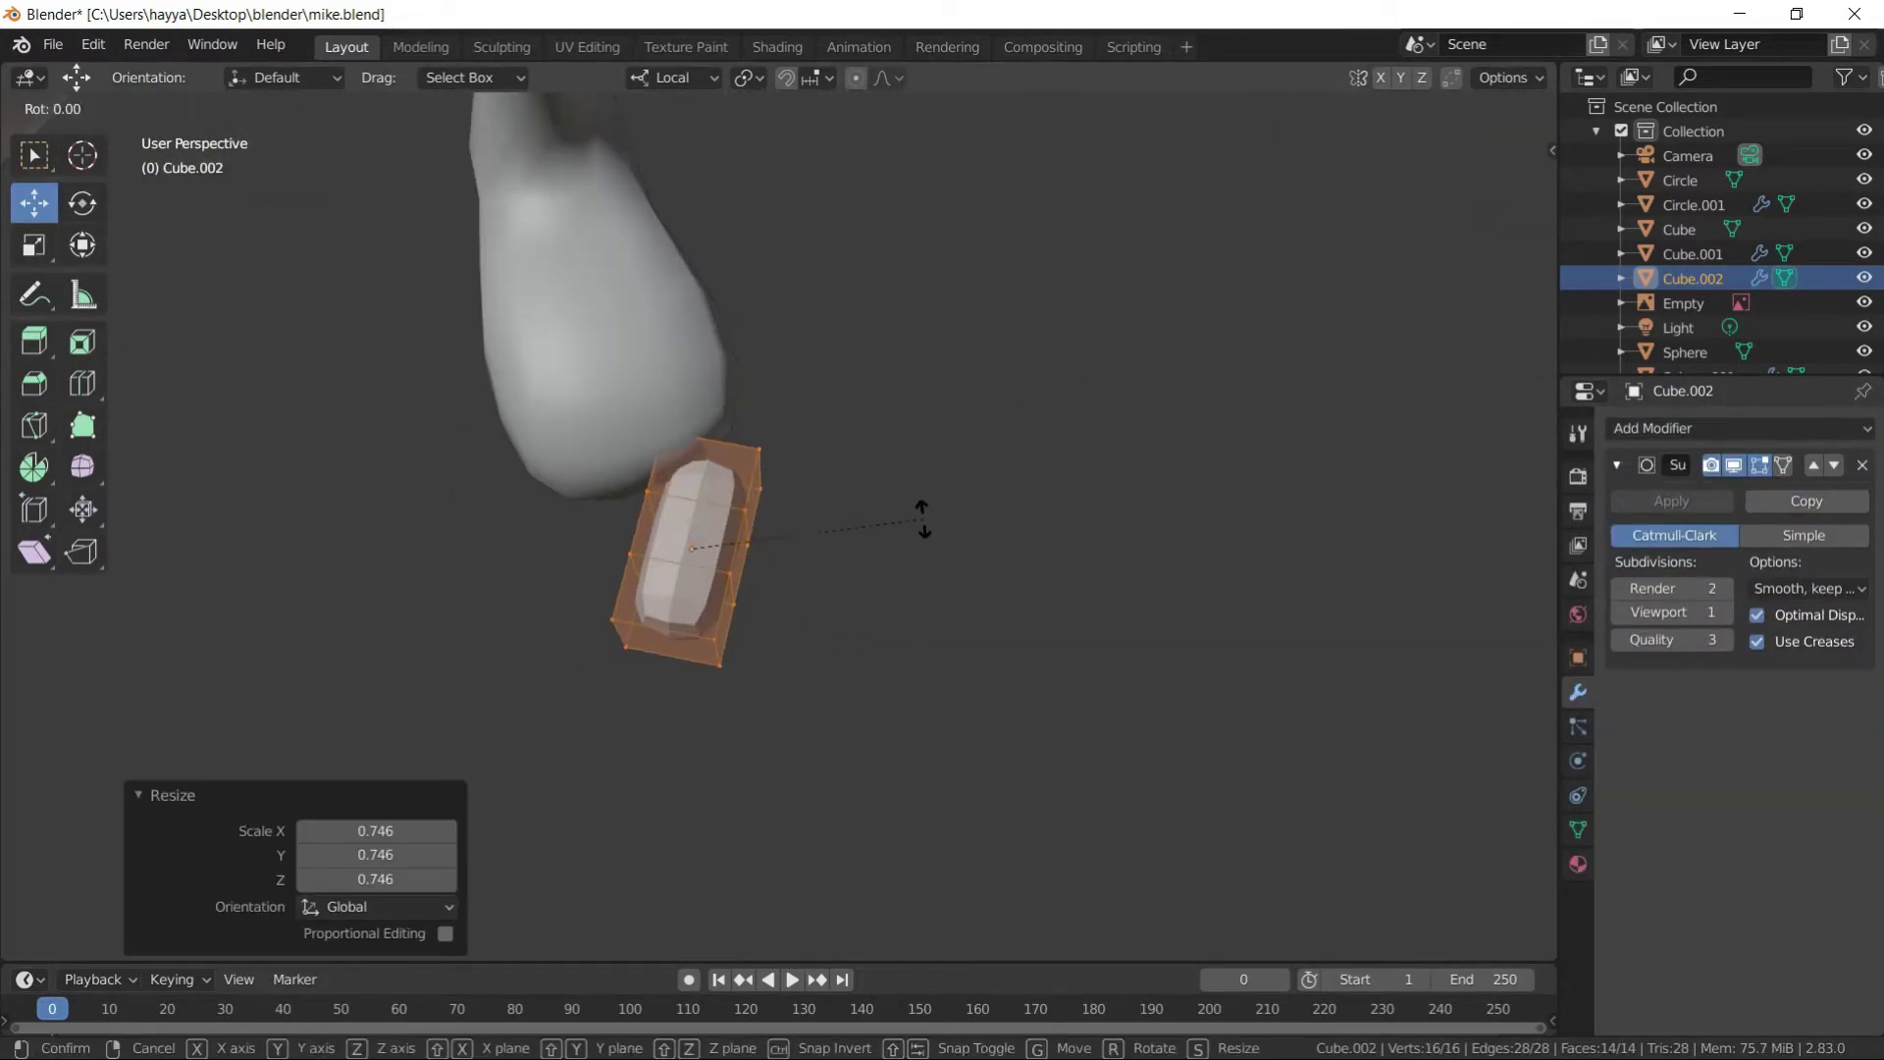
{"action": "scroll", "coordinate": [923, 510], "scroll_direction": "down", "scroll_amount": 3}
{"action": "key", "text": "g"}
{"action": "left_click", "coordinate": [774, 336]}
- Switch transform orientation to Global and rescale the toe
{"action": "middle_click_drag", "start_coordinate": [774, 337], "coordinate": [799, 572]}
{"action": "scroll", "coordinate": [799, 572], "scroll_direction": "up", "scroll_amount": 2}
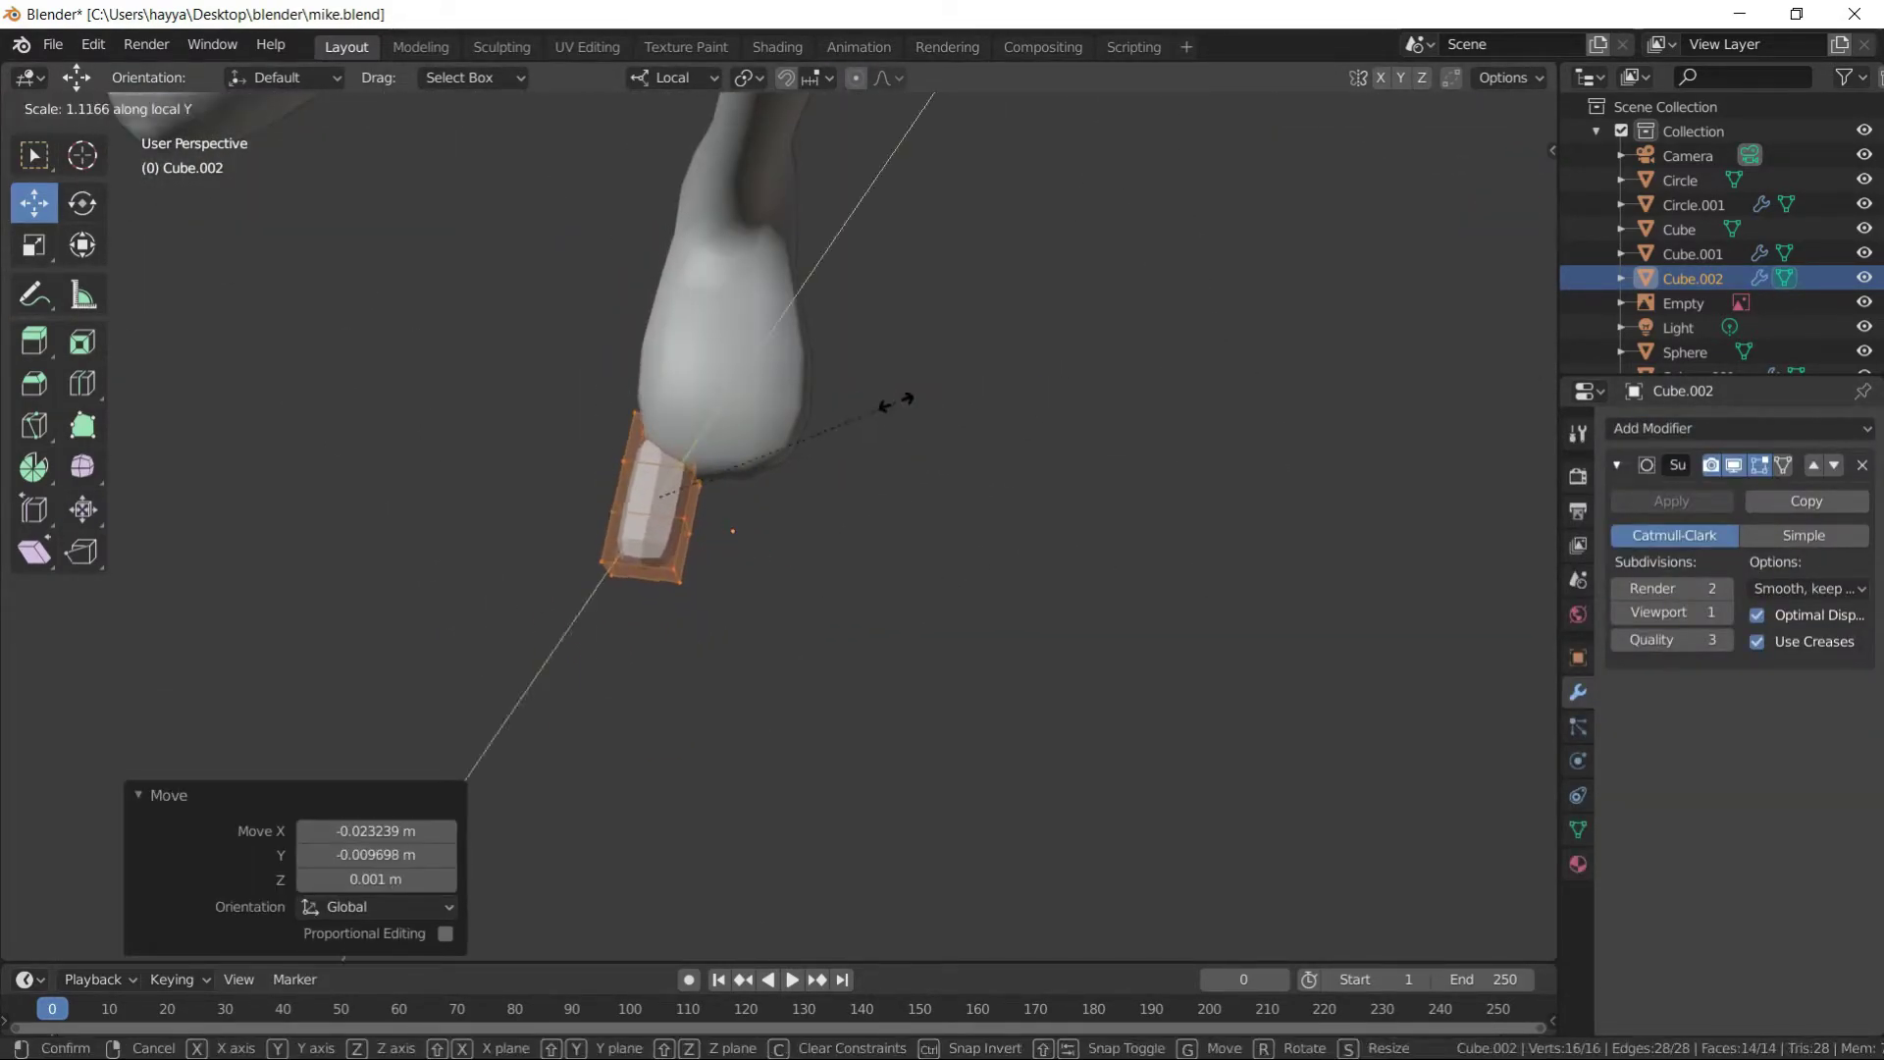
{"action": "middle_click_drag", "start_coordinate": [1267, 243], "coordinate": [714, 95]}
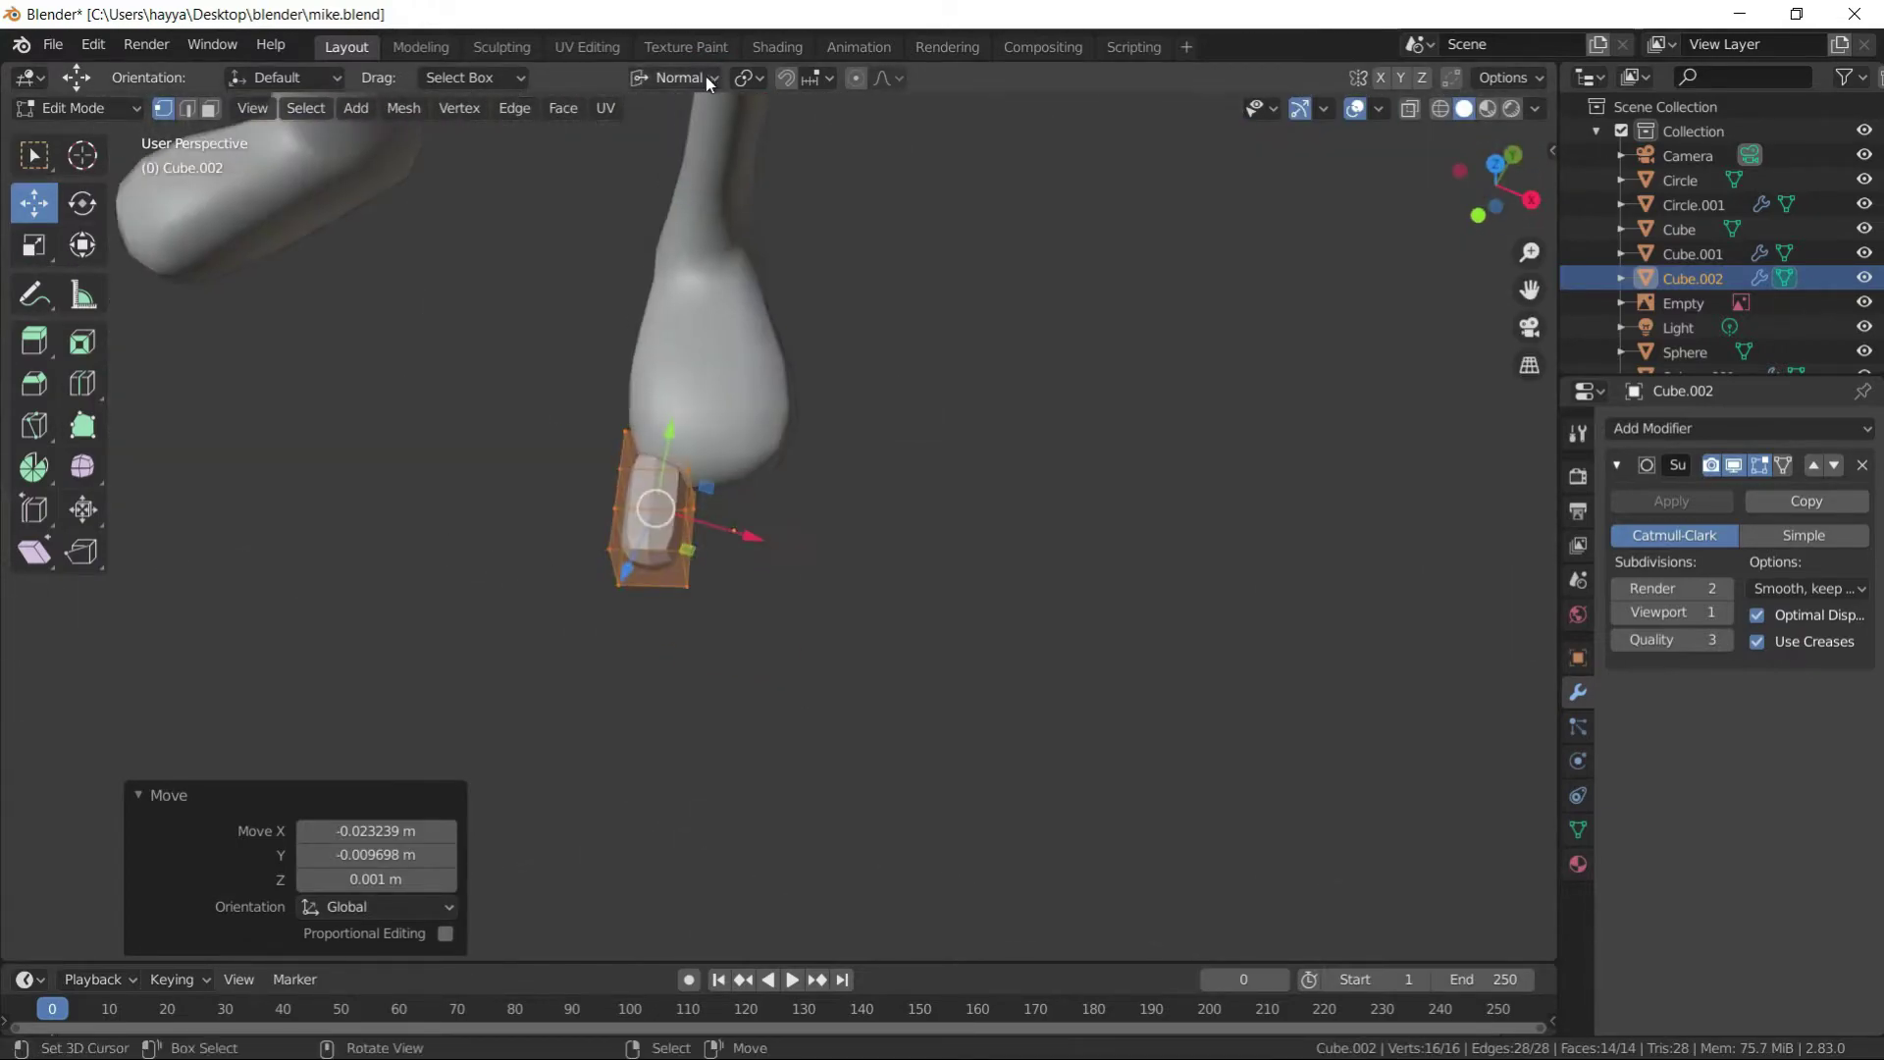
{"action": "middle_click_drag", "start_coordinate": [687, 295], "coordinate": [706, 147]}
{"action": "left_click", "coordinate": [704, 77]}
{"action": "left_click", "coordinate": [665, 167]}
{"action": "middle_click_drag", "start_coordinate": [832, 452], "coordinate": [792, 439]}
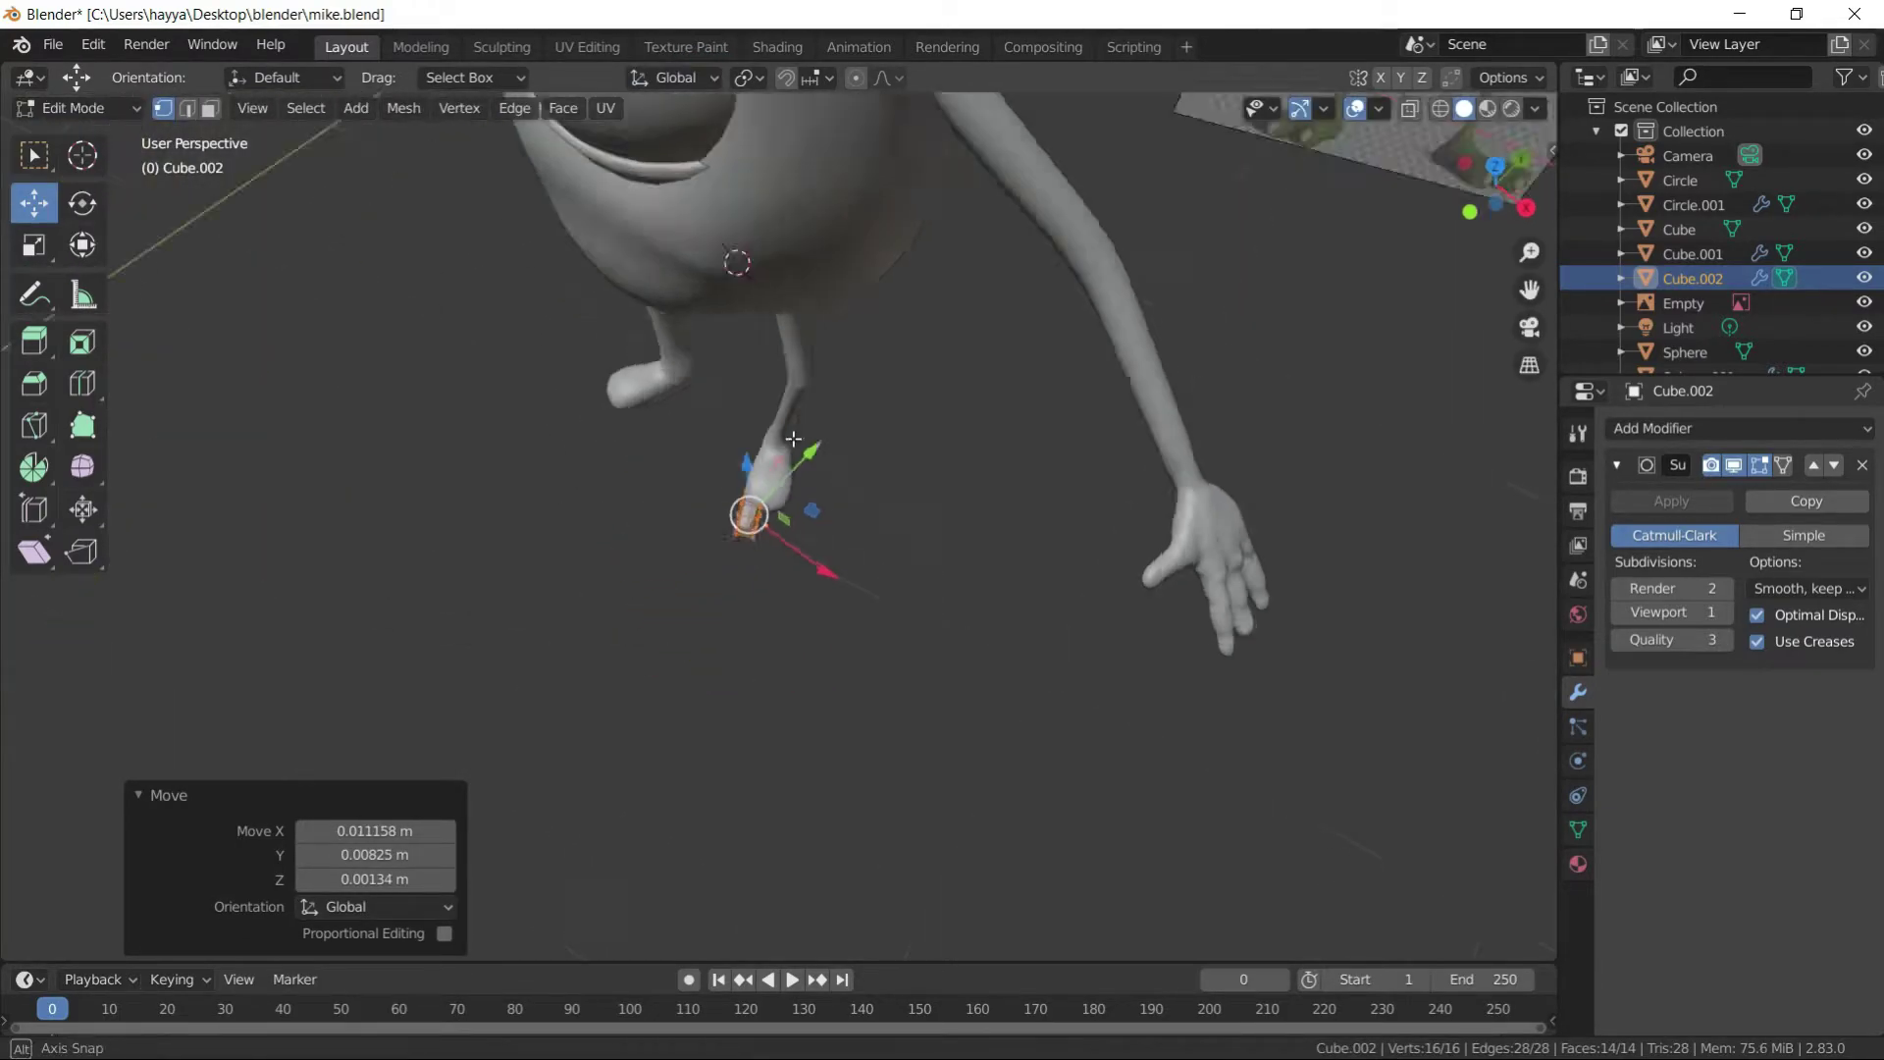
{"action": "scroll", "coordinate": [793, 438], "scroll_direction": "up", "scroll_amount": 3}
{"action": "key", "text": "s"}
{"action": "left_click", "coordinate": [819, 422]}
{"action": "key", "text": "s"}
{"action": "mouse_move", "coordinate": [831, 370]}
{"action": "middle_mouse_down"}
{"action": "mouse_move", "coordinate": [885, 409]}
{"action": "mouse_move", "coordinate": [785, 442]}
{"action": "mouse_move", "coordinate": [716, 373]}
{"action": "middle_mouse_up"}
{"action": "key", "text": "Escape"}
- Duplicate the toe twice and place the three toes side by side
{"action": "key", "text": "shift+d"}
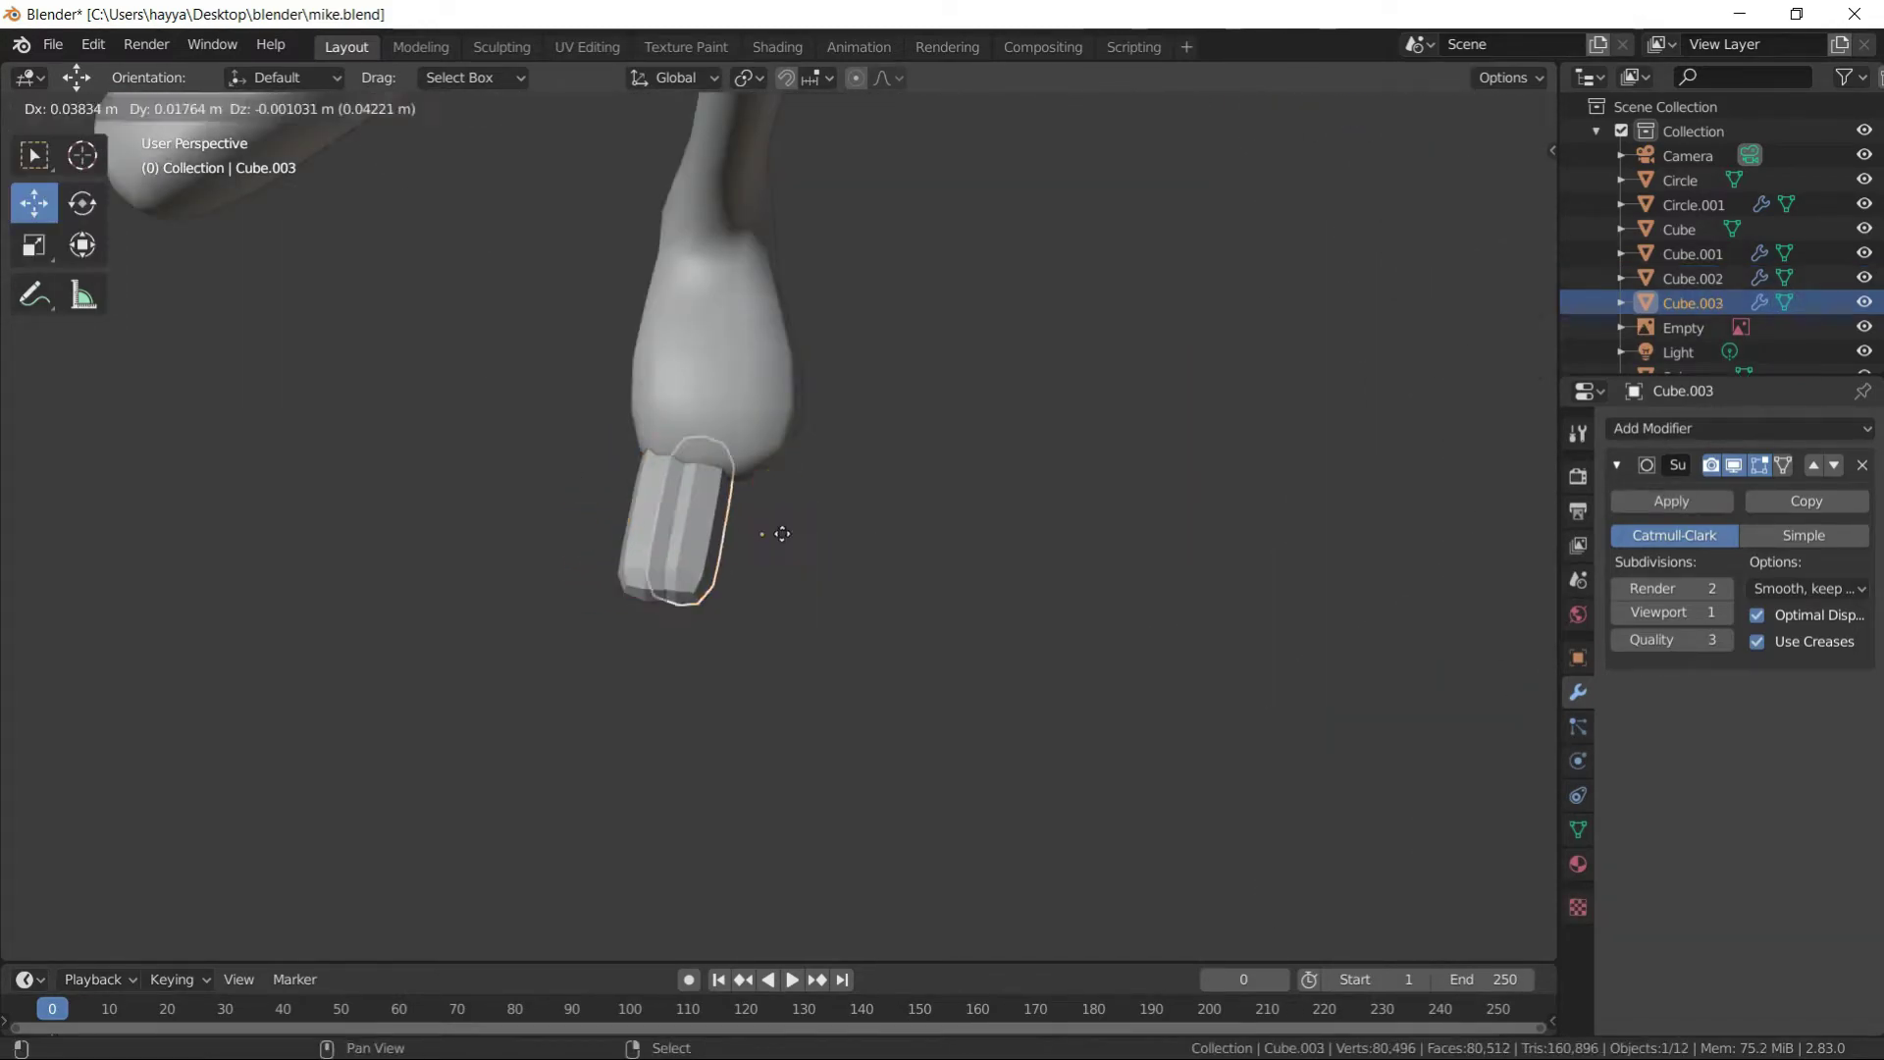
{"action": "key", "text": "shift+d"}
{"action": "left_click", "coordinate": [899, 520]}
{"action": "left_click", "coordinate": [666, 554]}
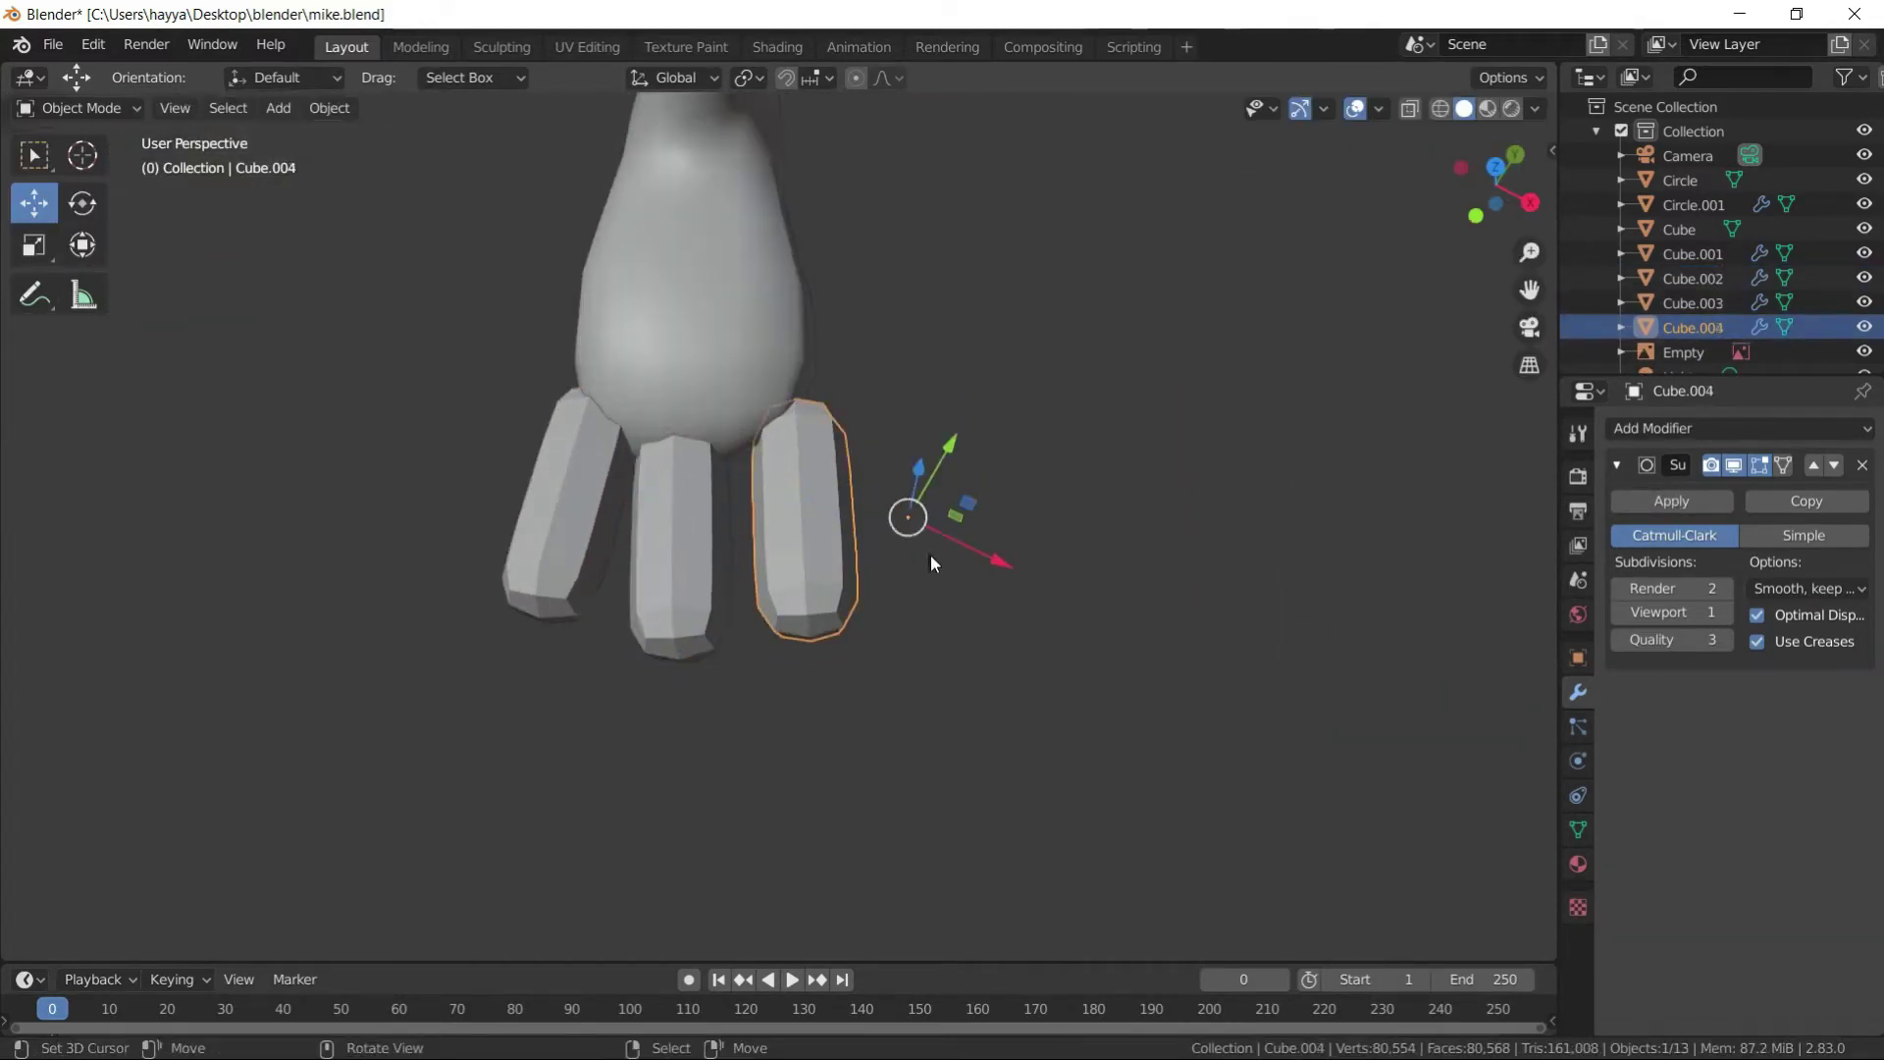
{"action": "key", "text": "g"}
{"action": "left_click", "coordinate": [930, 555]}
{"action": "middle_click_drag", "start_coordinate": [930, 555], "coordinate": [608, 535]}
{"action": "left_click", "coordinate": [860, 498]}
- Rotate and scale the left and middle toes into position
{"action": "left_click", "coordinate": [799, 506]}
{"action": "middle_click_drag", "start_coordinate": [800, 505], "coordinate": [860, 522]}
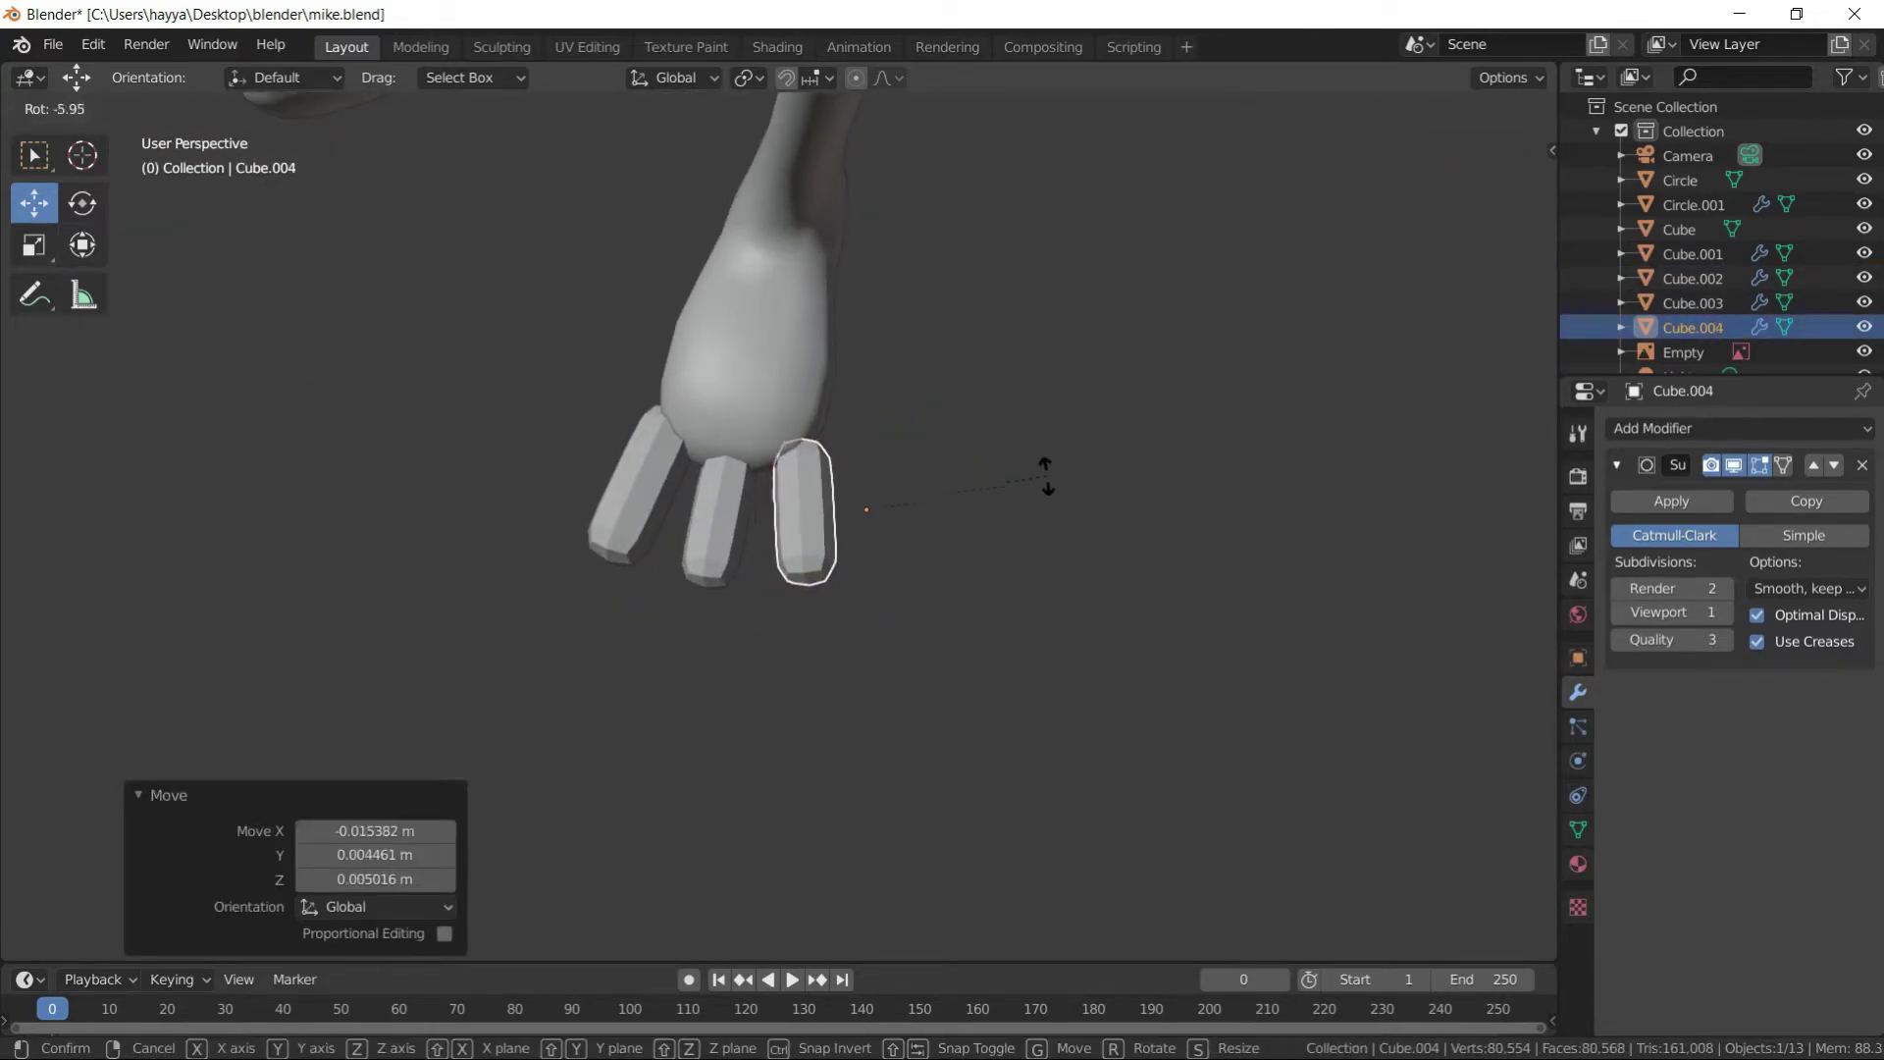
{"action": "left_click", "coordinate": [751, 412]}
{"action": "left_click", "coordinate": [709, 535]}
{"action": "key", "text": "s"}
{"action": "mouse_move", "coordinate": [708, 535]}
{"action": "middle_mouse_down"}
{"action": "mouse_move", "coordinate": [868, 491]}
{"action": "mouse_move", "coordinate": [775, 471]}
{"action": "middle_mouse_up"}
{"action": "left_click", "coordinate": [889, 450]}
{"action": "left_click_drag", "start_coordinate": [832, 438], "coordinate": [832, 413]}
{"action": "mouse_move", "coordinate": [785, 471]}
{"action": "middle_mouse_down"}
{"action": "mouse_move", "coordinate": [729, 502]}
{"action": "mouse_move", "coordinate": [885, 477]}
{"action": "mouse_move", "coordinate": [695, 618]}
{"action": "middle_mouse_up"}
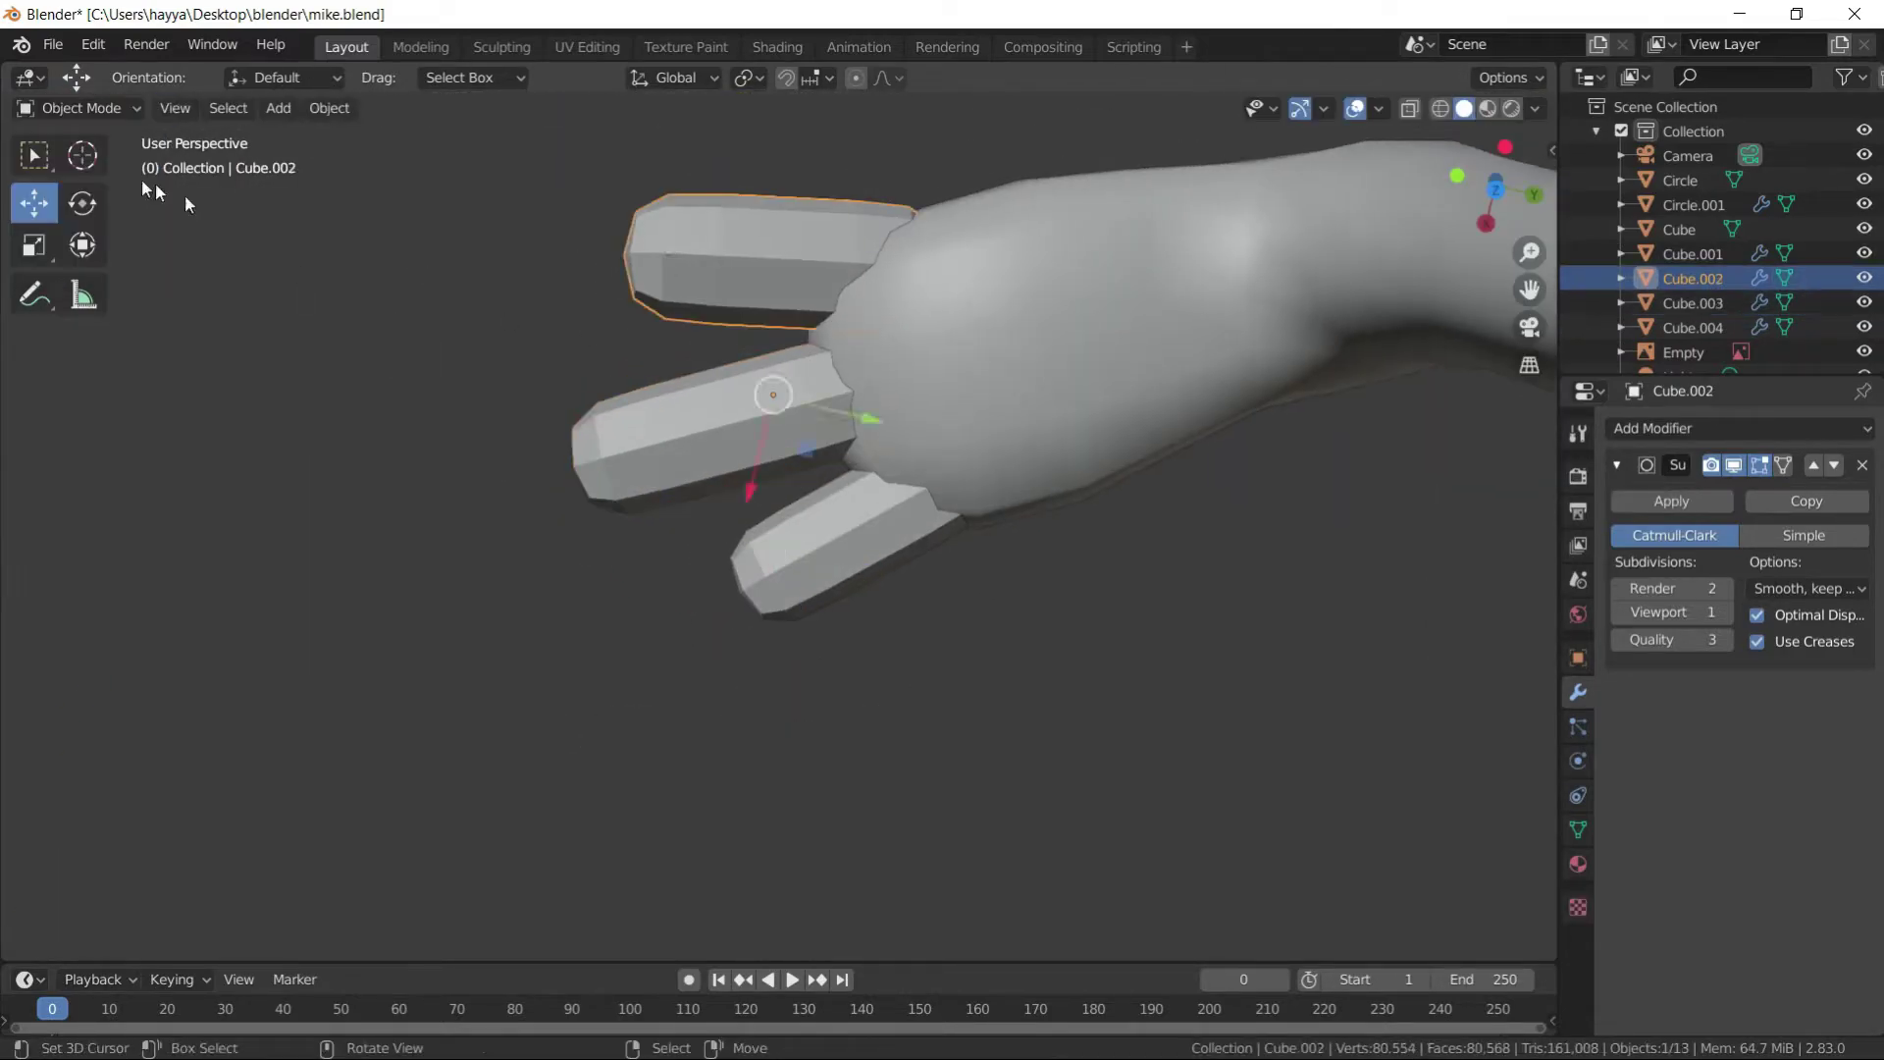
- Adjust the toe tip vertices in Edit Mode, then select the legs back in Object Mode
{"action": "key", "text": "Tab"}
{"action": "middle_click_drag", "start_coordinate": [186, 203], "coordinate": [505, 219]}
{"action": "key", "text": "g"}
{"action": "left_click", "coordinate": [107, 136]}
{"action": "left_click", "coordinate": [778, 547]}
{"action": "left_click", "coordinate": [76, 108]}
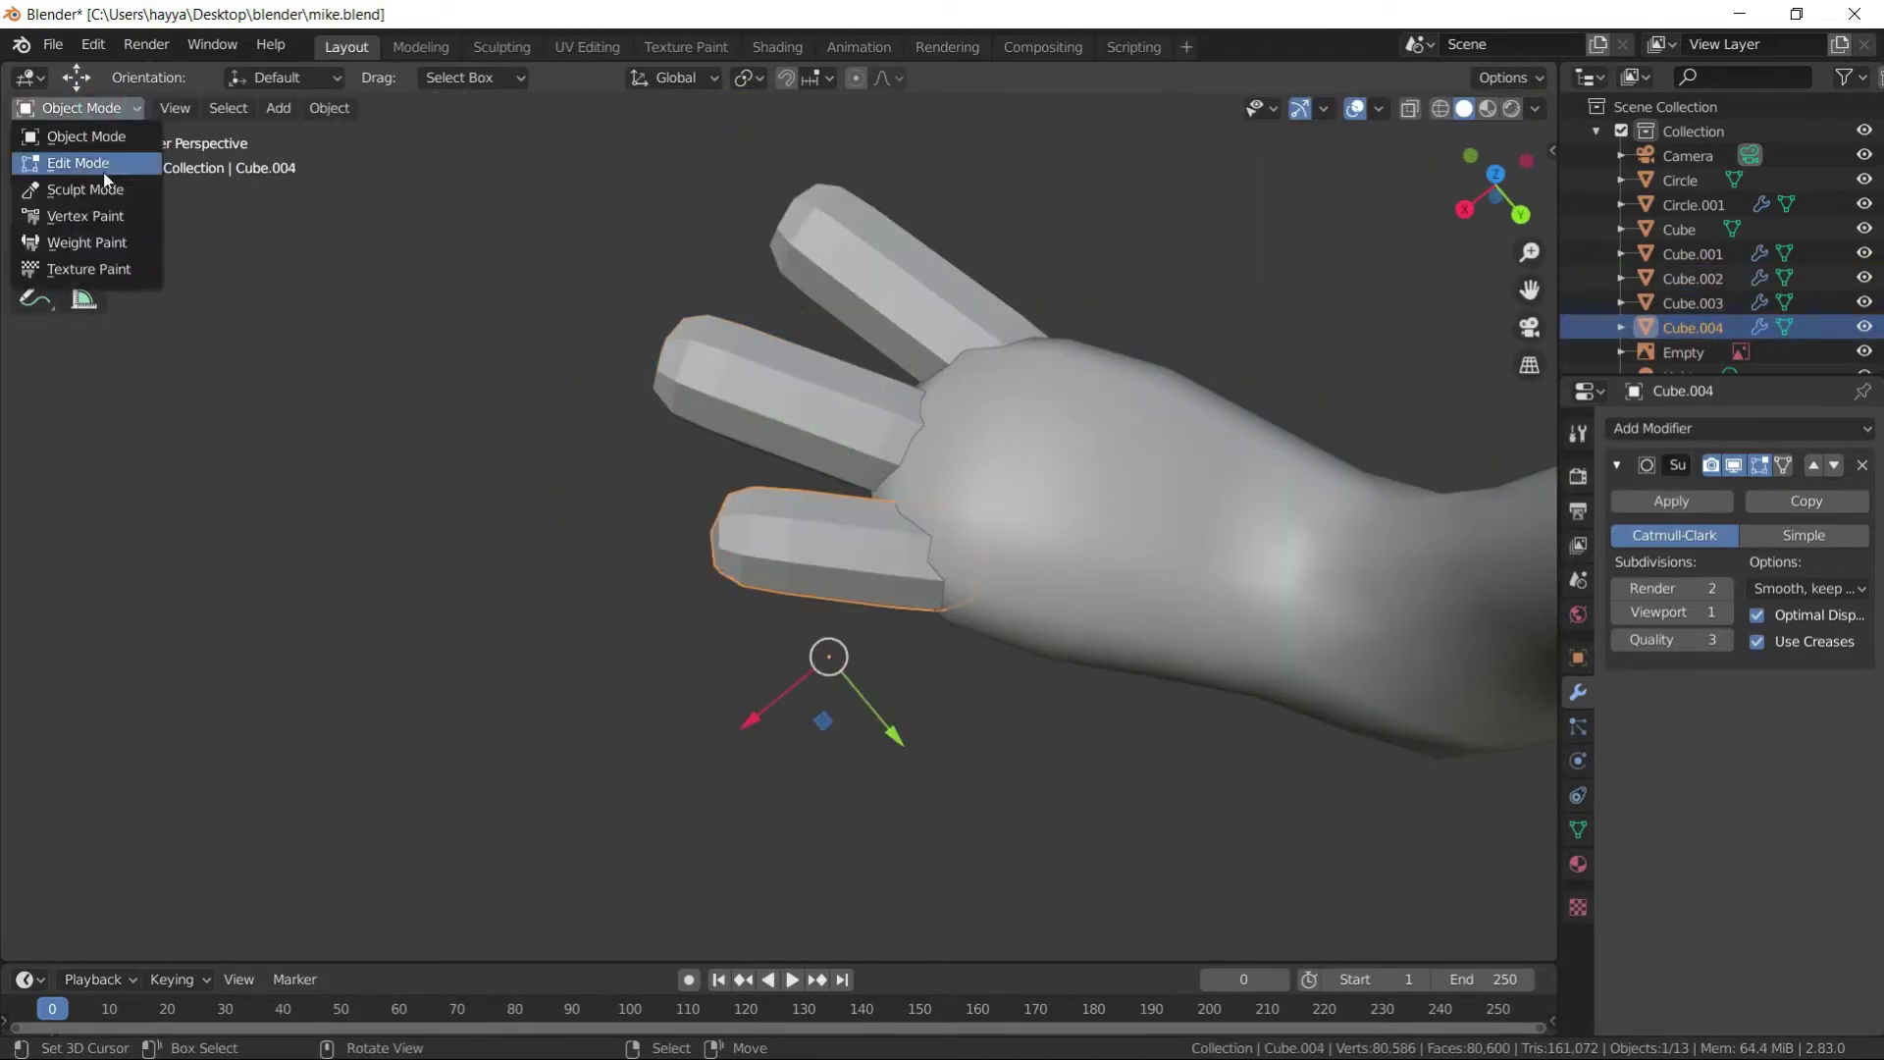
{"action": "left_click", "coordinate": [76, 163]}
{"action": "middle_click_drag", "start_coordinate": [830, 647], "coordinate": [829, 620]}
{"action": "key", "text": "Tab"}
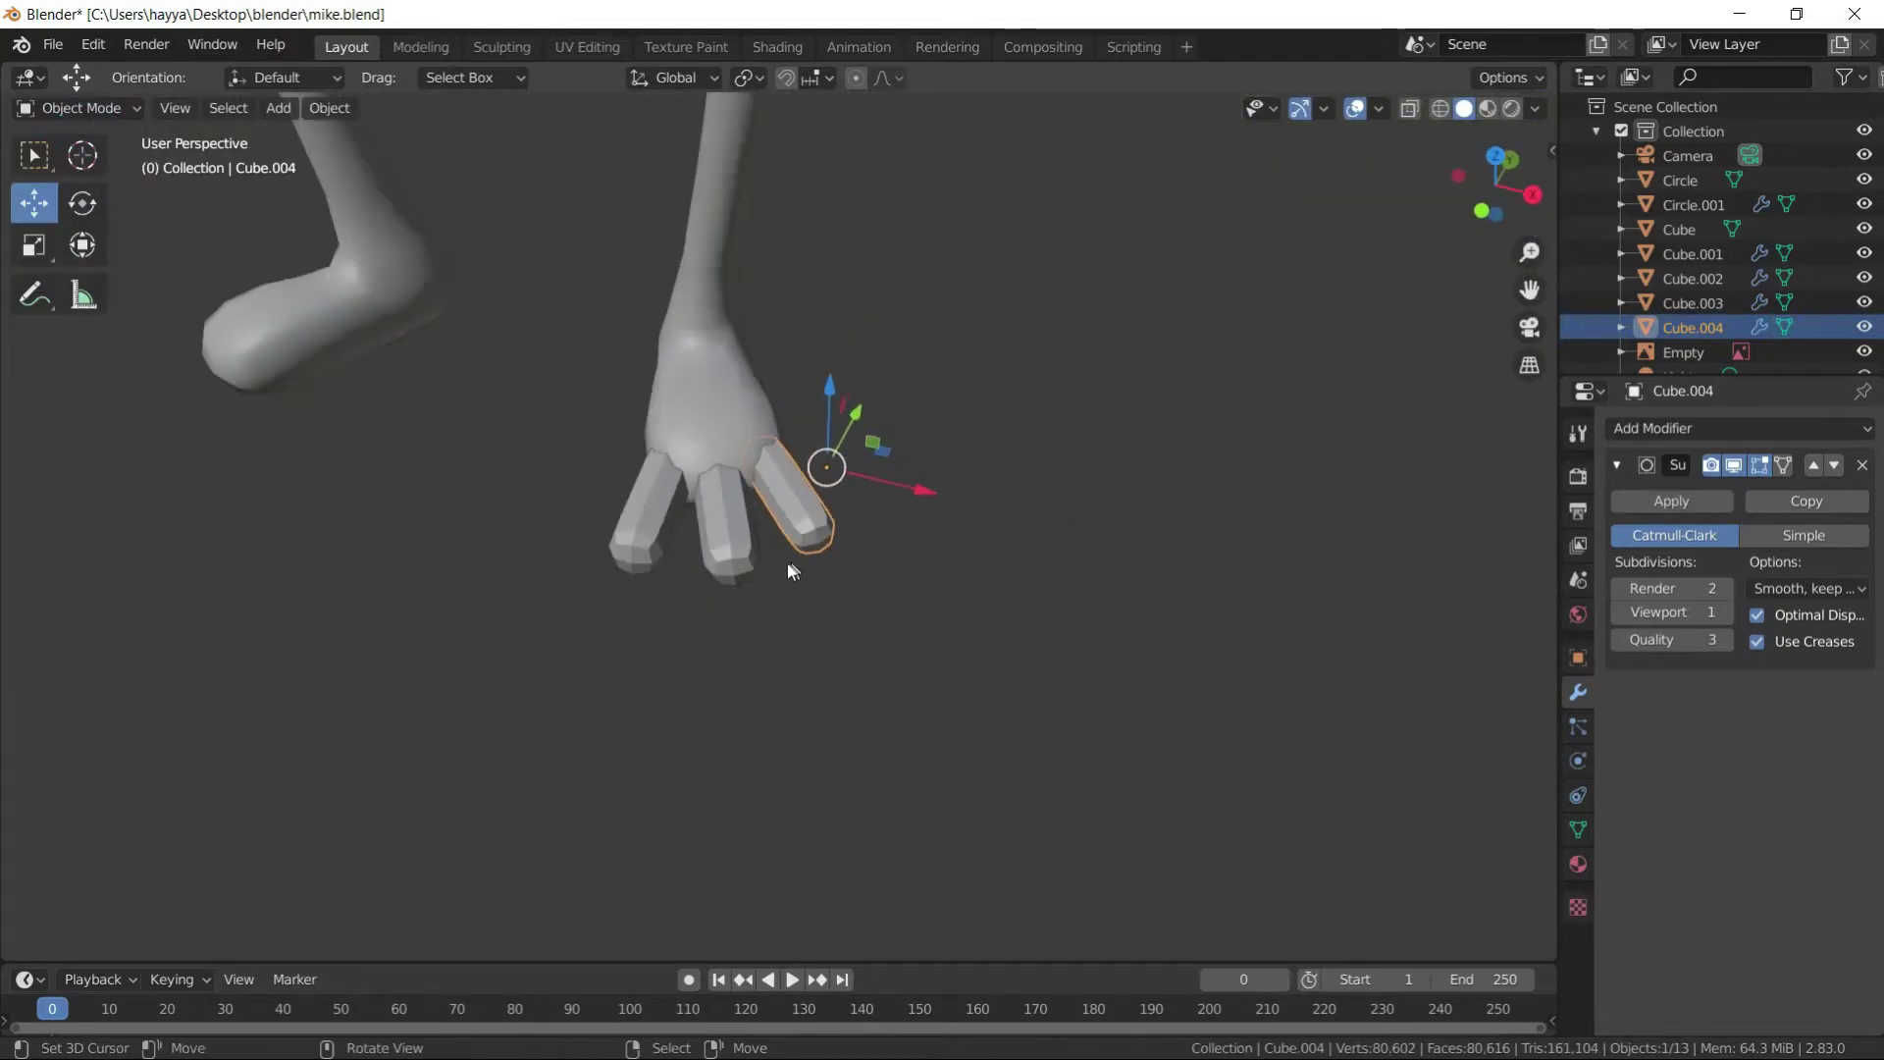
{"action": "left_click", "coordinate": [787, 563]}
{"action": "mouse_move", "coordinate": [871, 508]}
{"action": "middle_mouse_down"}
{"action": "mouse_move", "coordinate": [832, 509]}
{"action": "mouse_move", "coordinate": [1008, 542]}
{"action": "middle_mouse_up"}
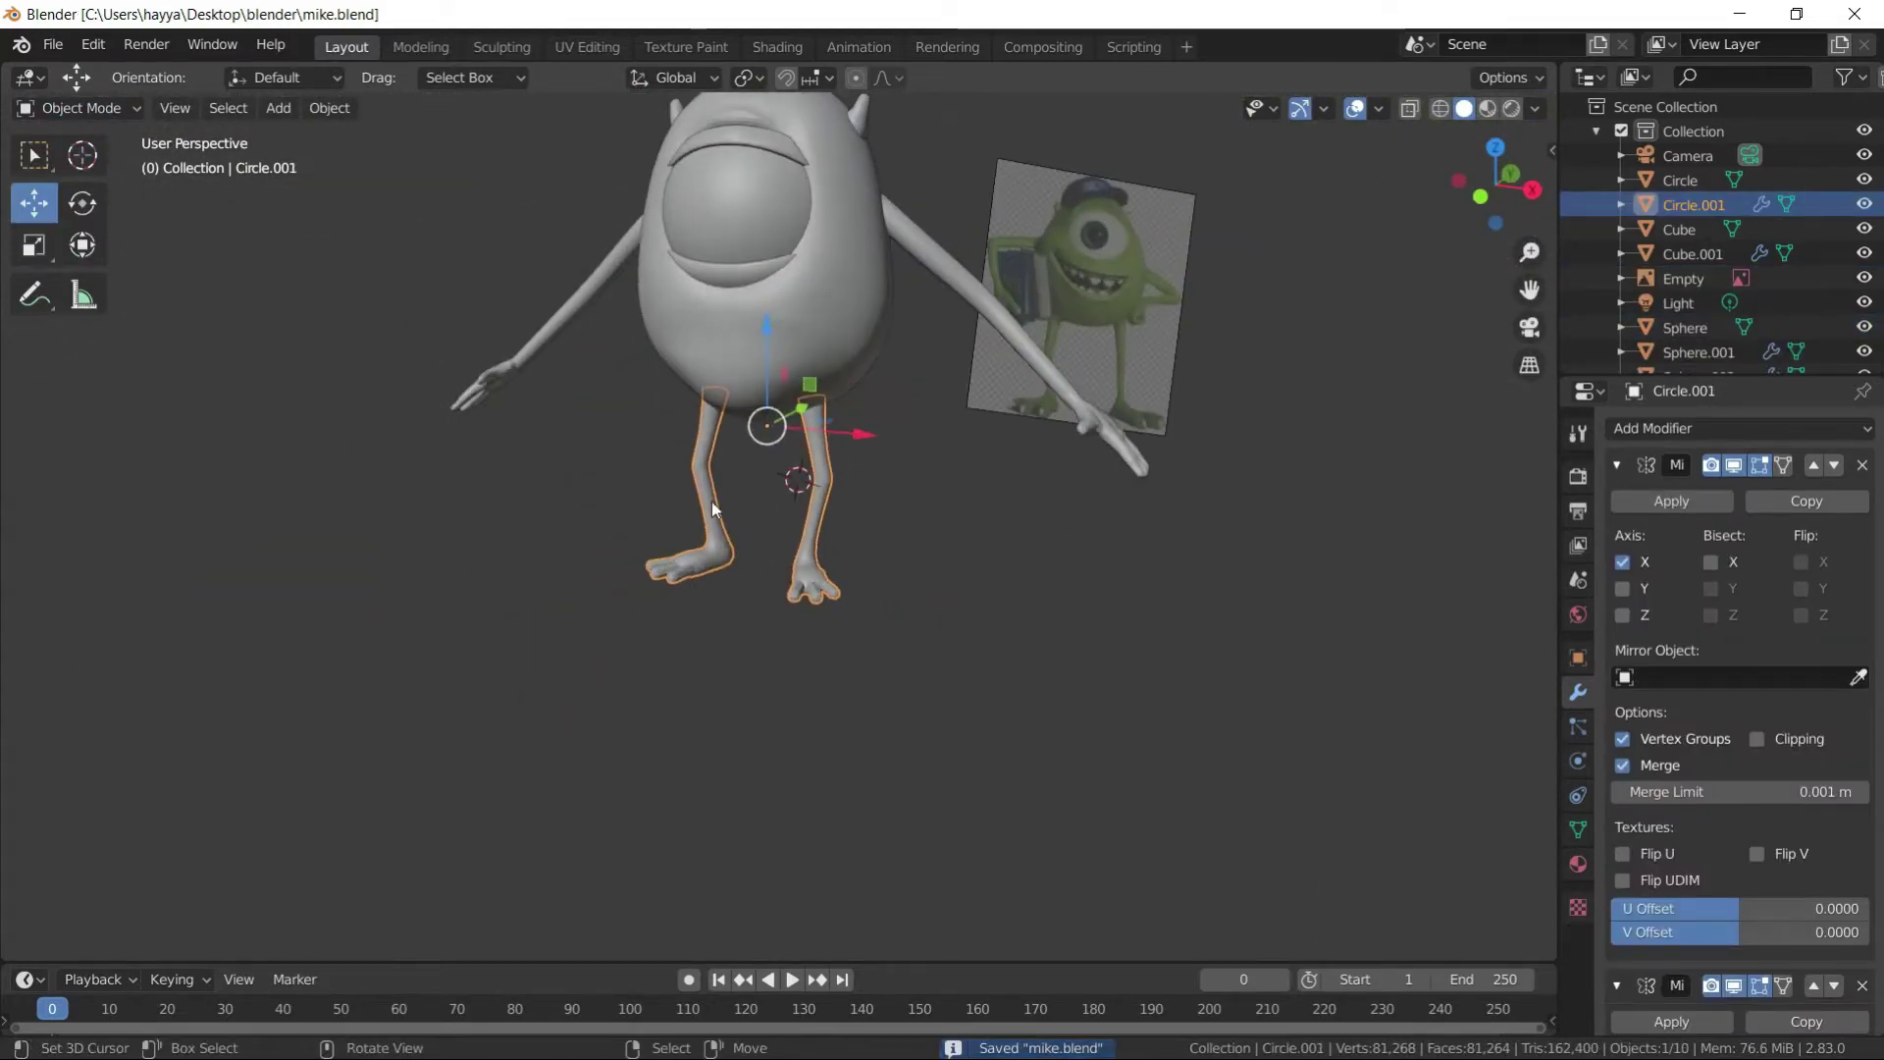
- Put the legs into Sculpt Mode and open the Remesh settings
{"action": "scroll", "coordinate": [713, 508], "scroll_direction": "up", "scroll_amount": 5}
{"action": "middle_click_drag", "start_coordinate": [713, 507], "coordinate": [828, 690]}
{"action": "left_click", "coordinate": [113, 189]}
{"action": "left_click", "coordinate": [1423, 78]}
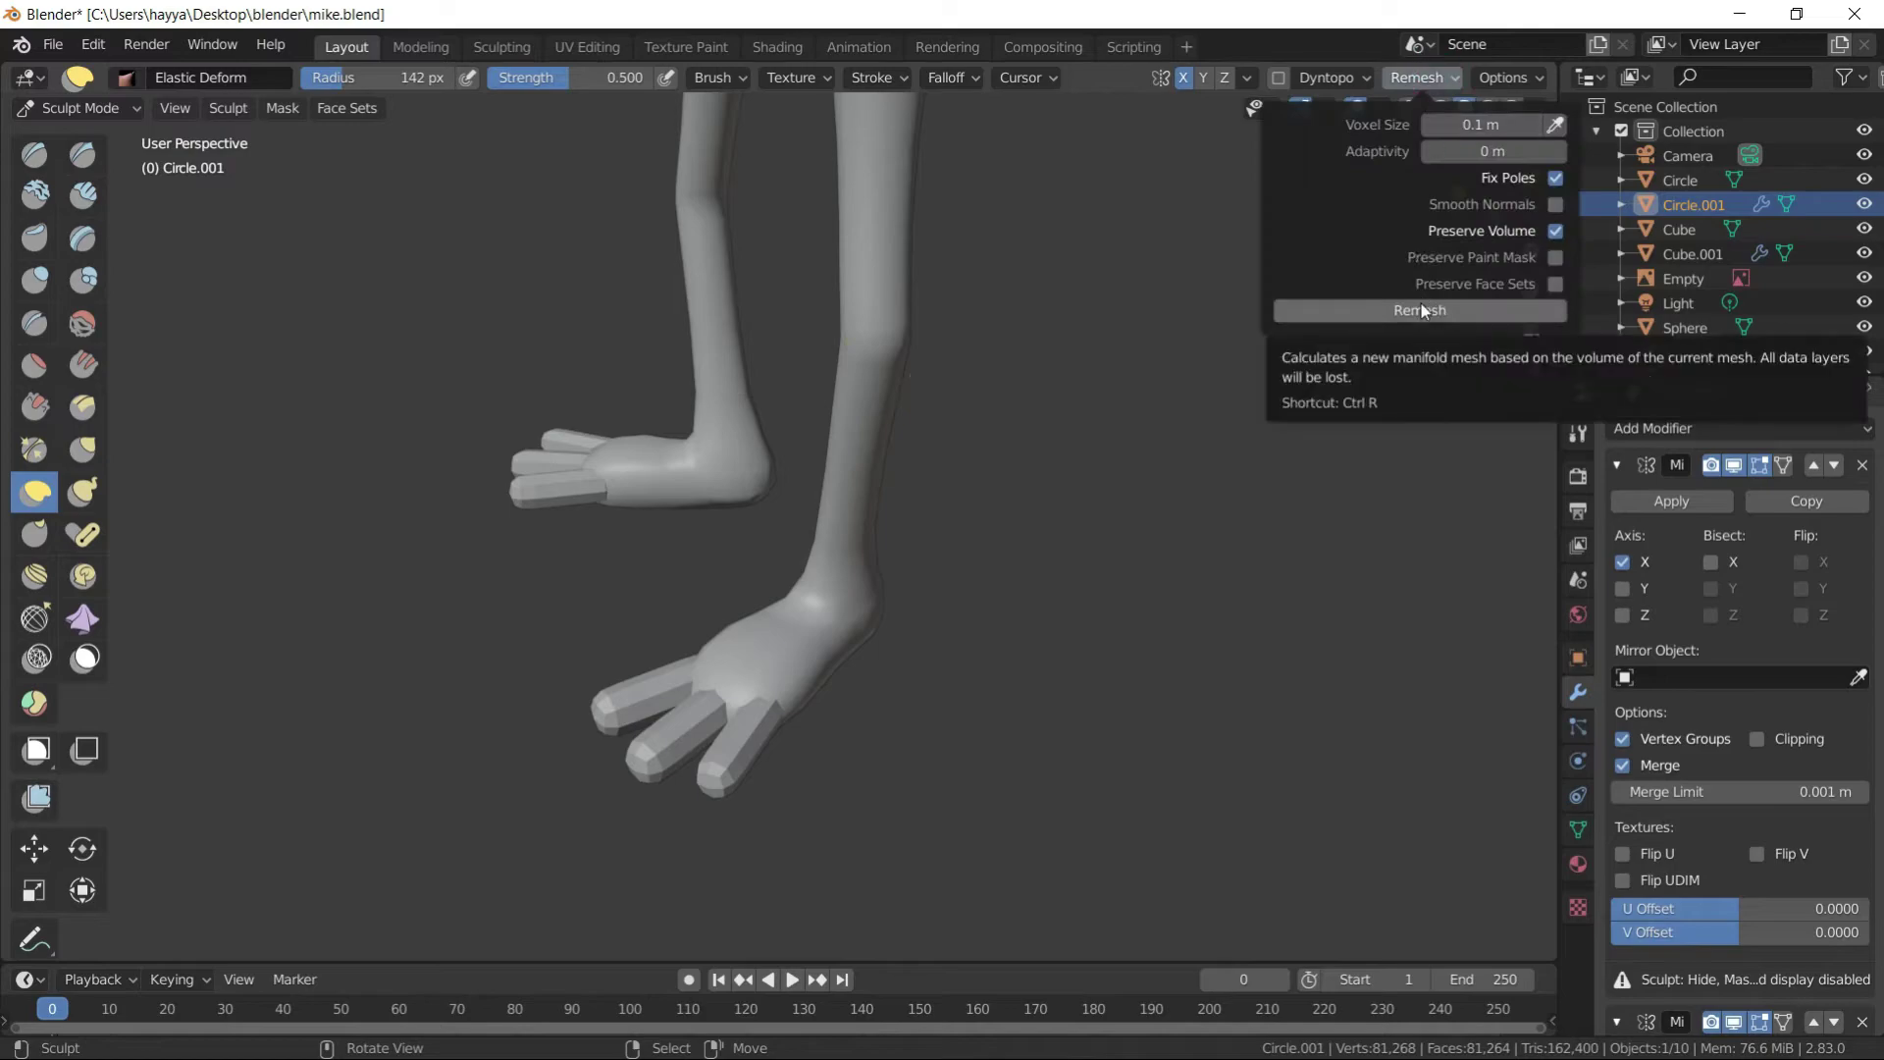
{"action": "scroll", "coordinate": [976, 477], "scroll_direction": "down", "scroll_amount": 4}
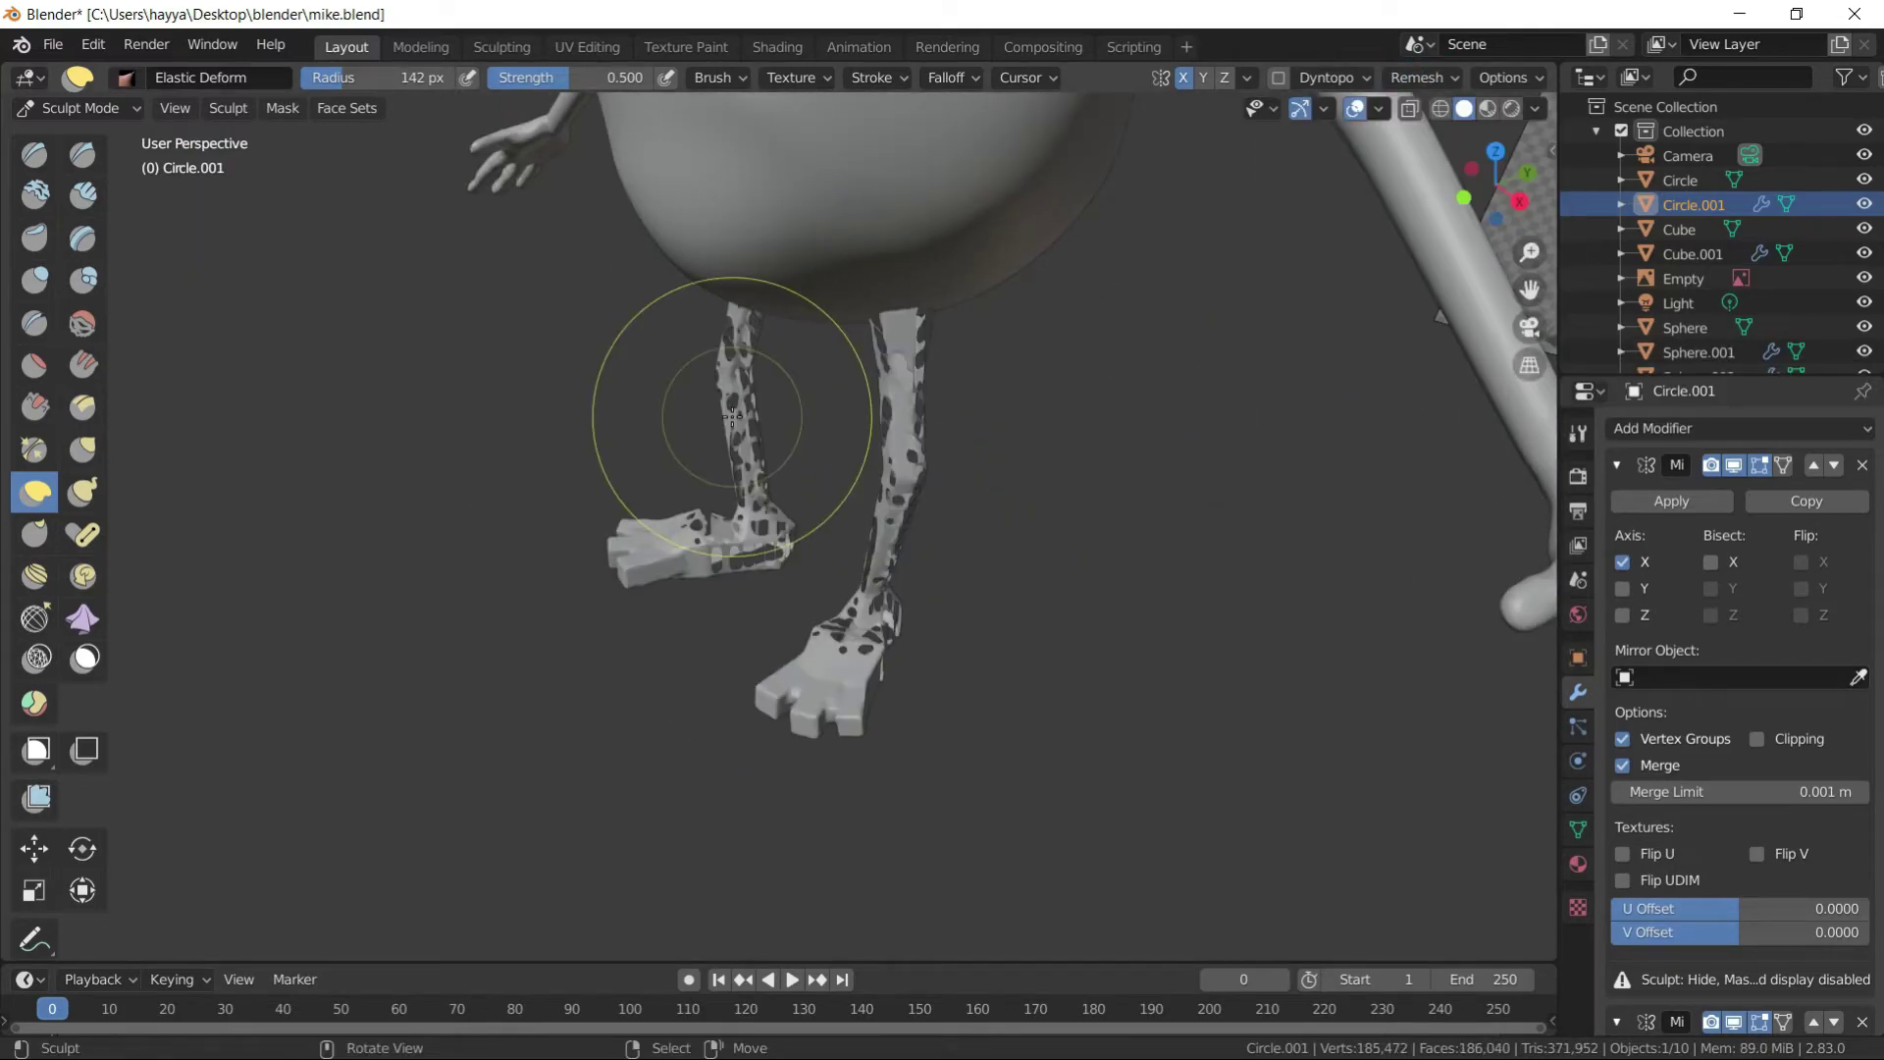
{"action": "key", "text": "Tab"}
{"action": "middle_click_drag", "start_coordinate": [1017, 500], "coordinate": [1060, 382]}
{"action": "scroll", "coordinate": [1059, 422], "scroll_direction": "up", "scroll_amount": 2}
{"action": "left_click", "coordinate": [98, 108]}
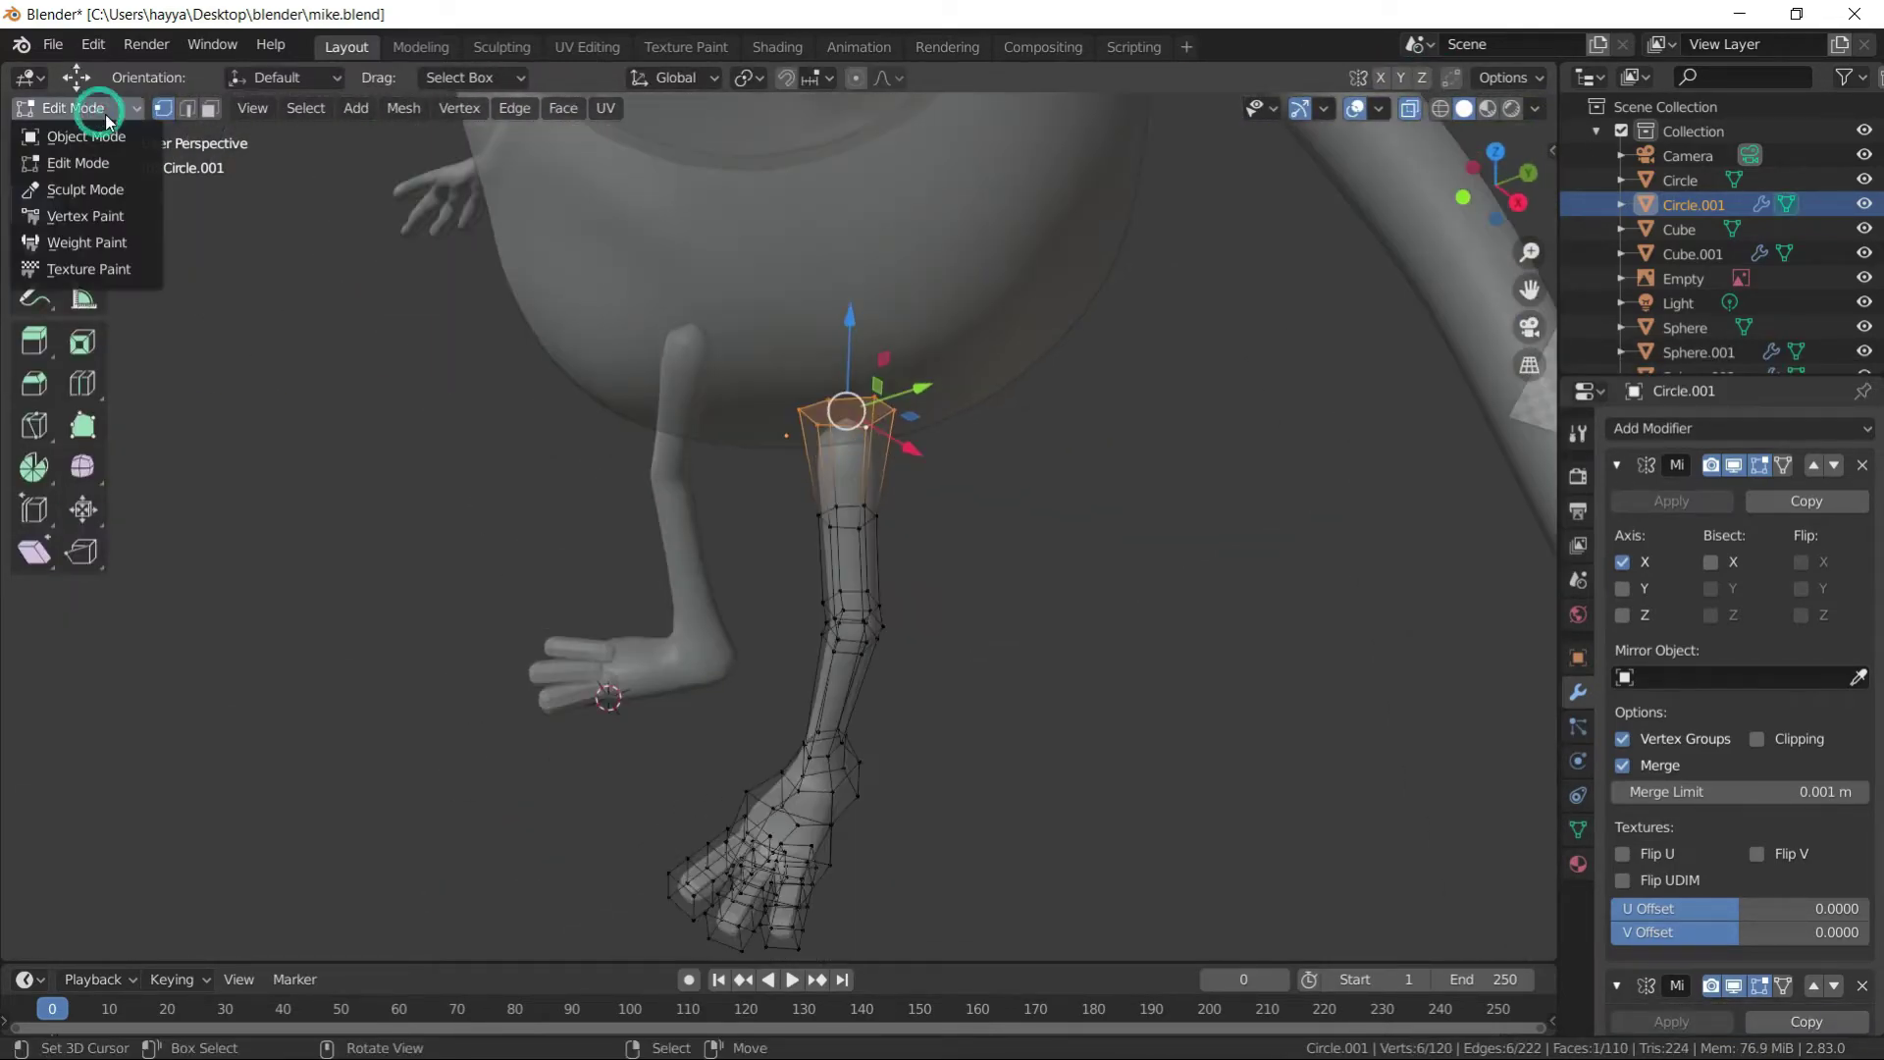
{"action": "left_click", "coordinate": [85, 189]}
{"action": "scroll", "coordinate": [800, 399], "scroll_direction": "down", "scroll_amount": 4}
{"action": "middle_click_drag", "start_coordinate": [799, 399], "coordinate": [981, 344]}
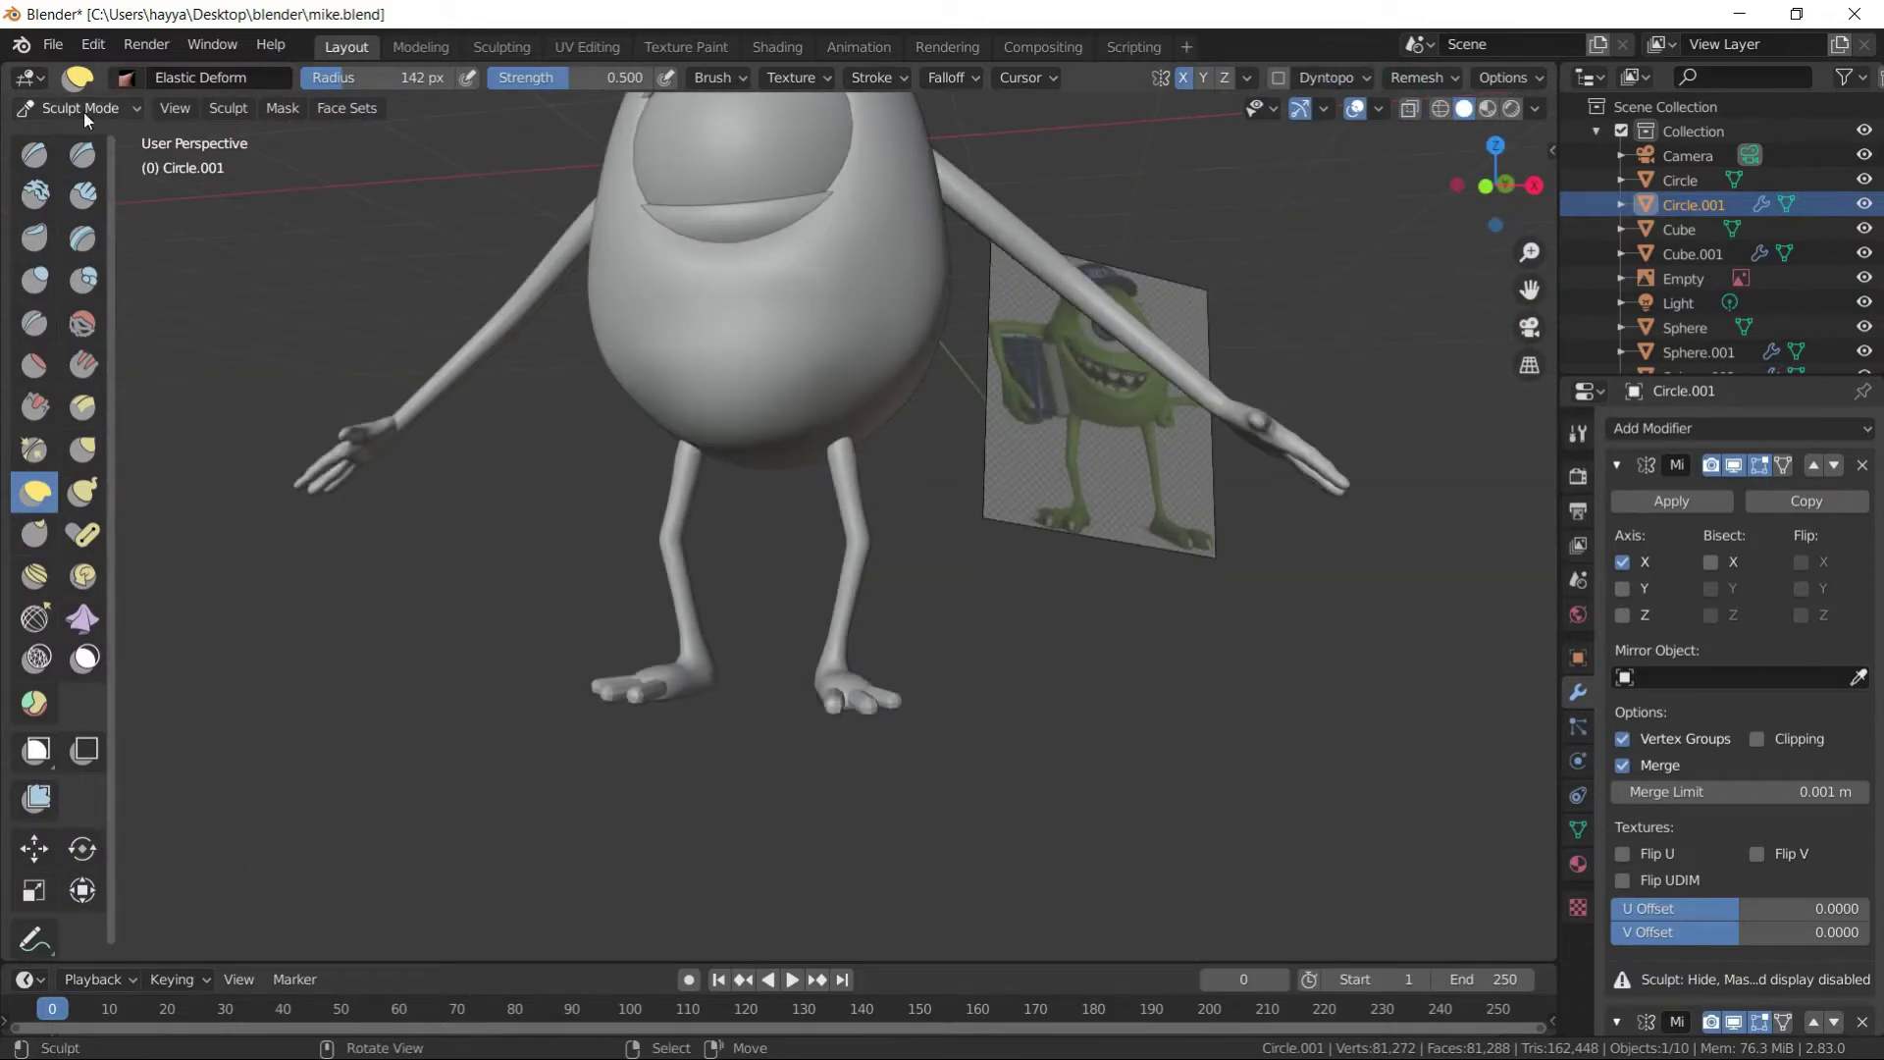
- Remesh the legs from the Remesh popover
{"action": "left_click", "coordinate": [1423, 77]}
{"action": "scroll", "coordinate": [785, 441], "scroll_direction": "up", "scroll_amount": 3}
{"action": "scroll", "coordinate": [785, 441], "scroll_direction": "up", "scroll_amount": 3}
{"action": "left_click", "coordinate": [1423, 77]}
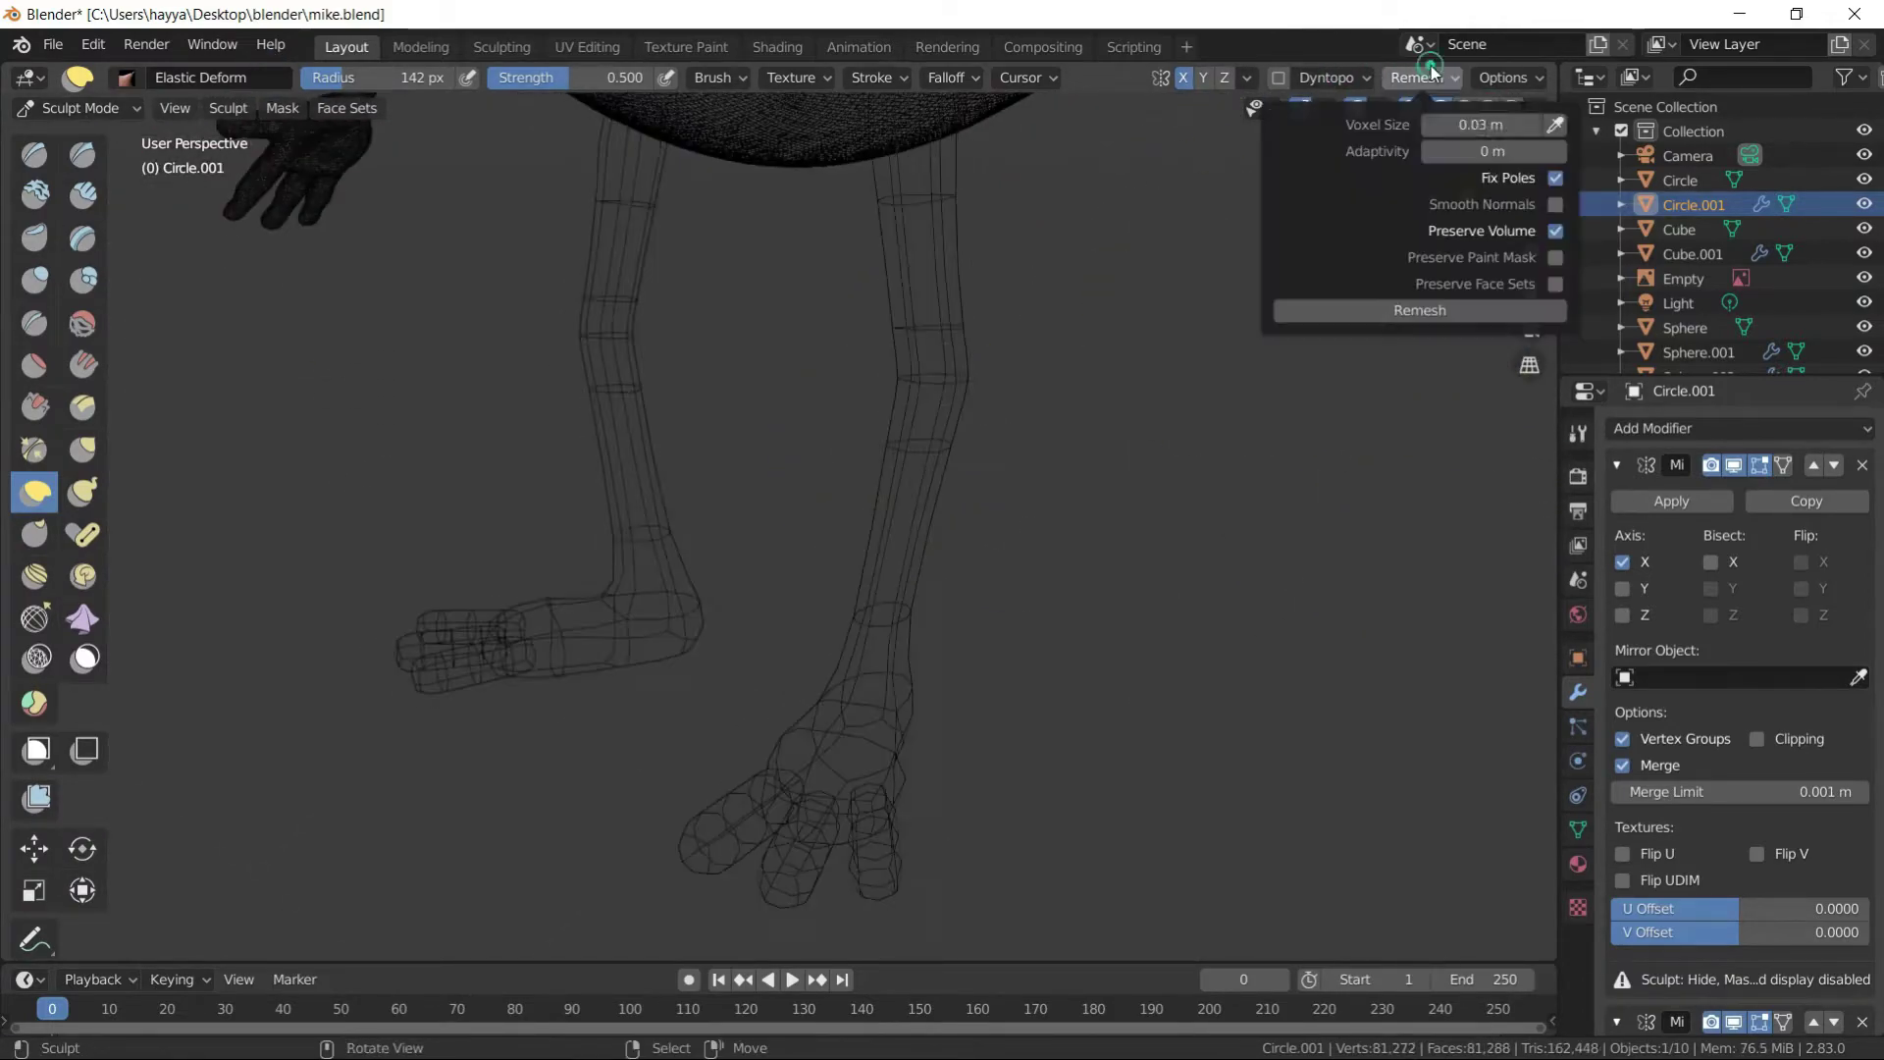
{"action": "left_click", "coordinate": [1420, 311]}
{"action": "scroll", "coordinate": [785, 442], "scroll_direction": "down", "scroll_amount": 3}
- Back in Object Mode, apply the Subdivision modifier to the legs
{"action": "left_click", "coordinate": [79, 108]}
{"action": "left_click", "coordinate": [79, 132]}
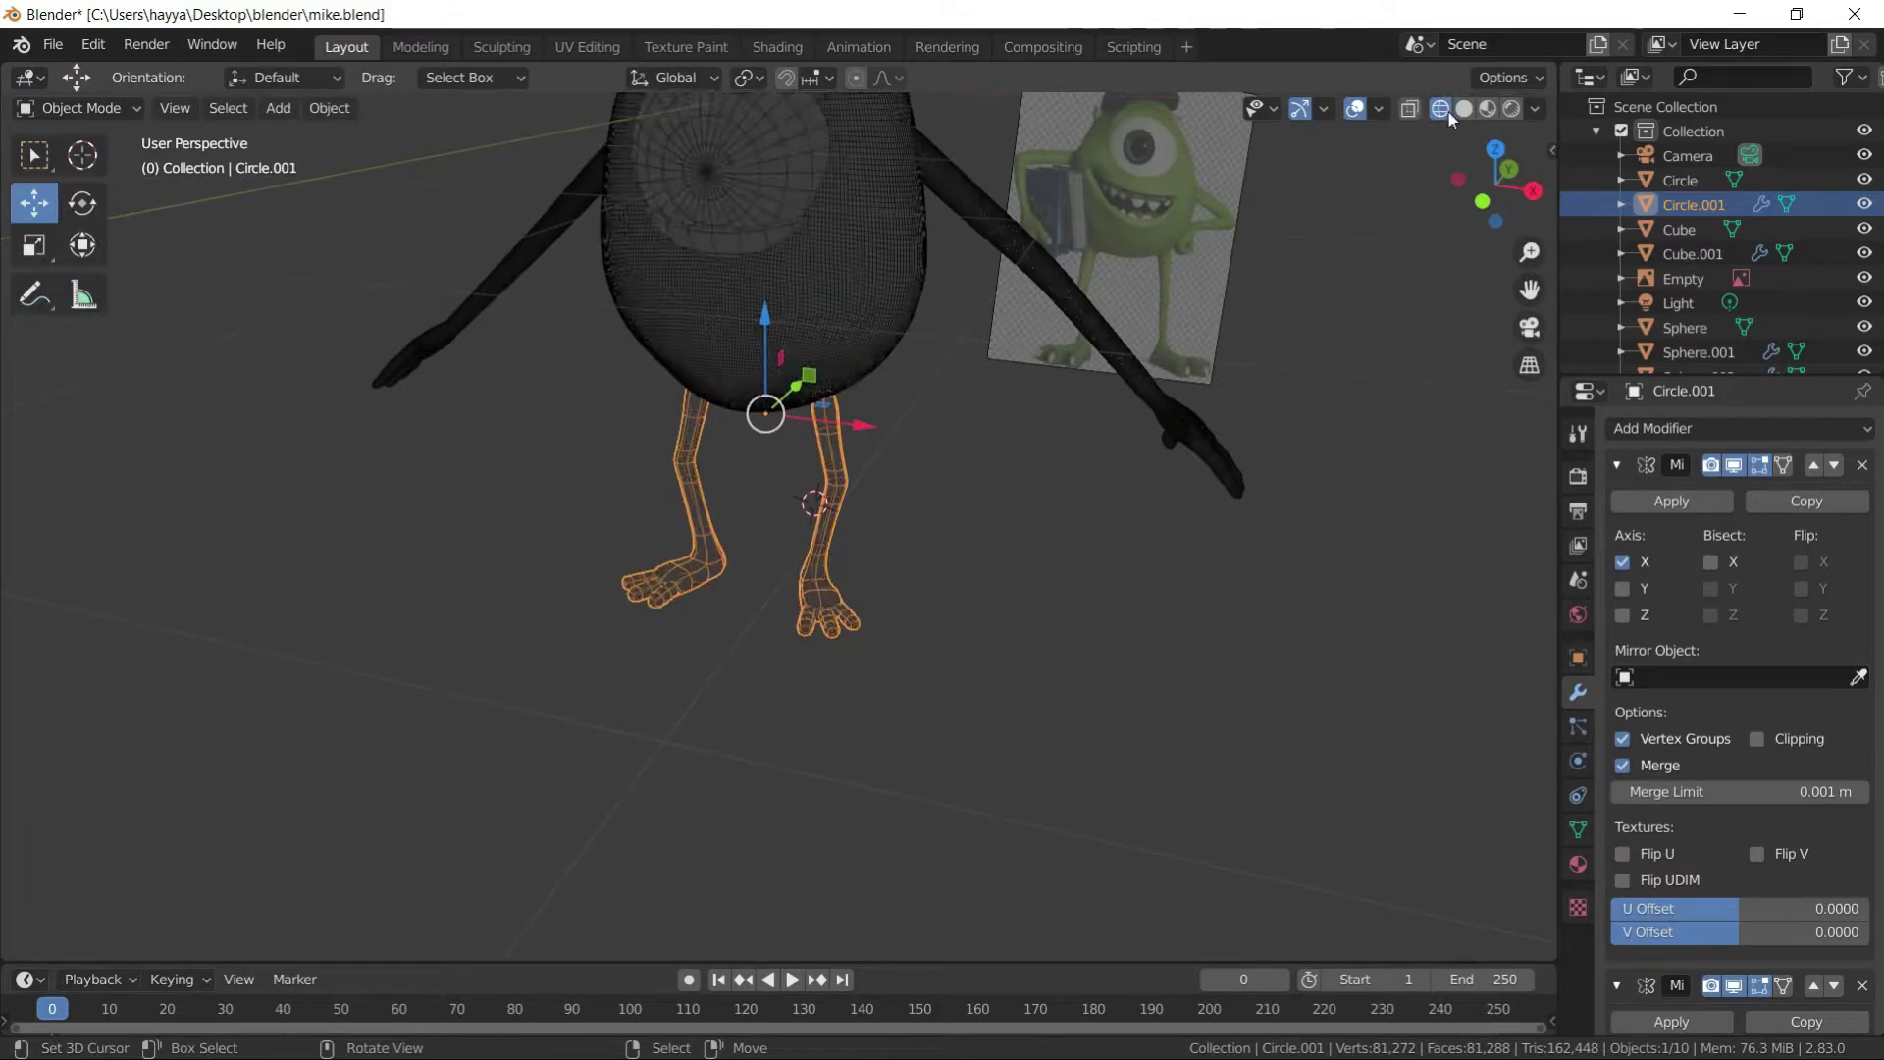
{"action": "scroll", "coordinate": [785, 441], "scroll_direction": "up", "scroll_amount": 3}
{"action": "scroll", "coordinate": [1674, 475], "scroll_direction": "down", "scroll_amount": 1}
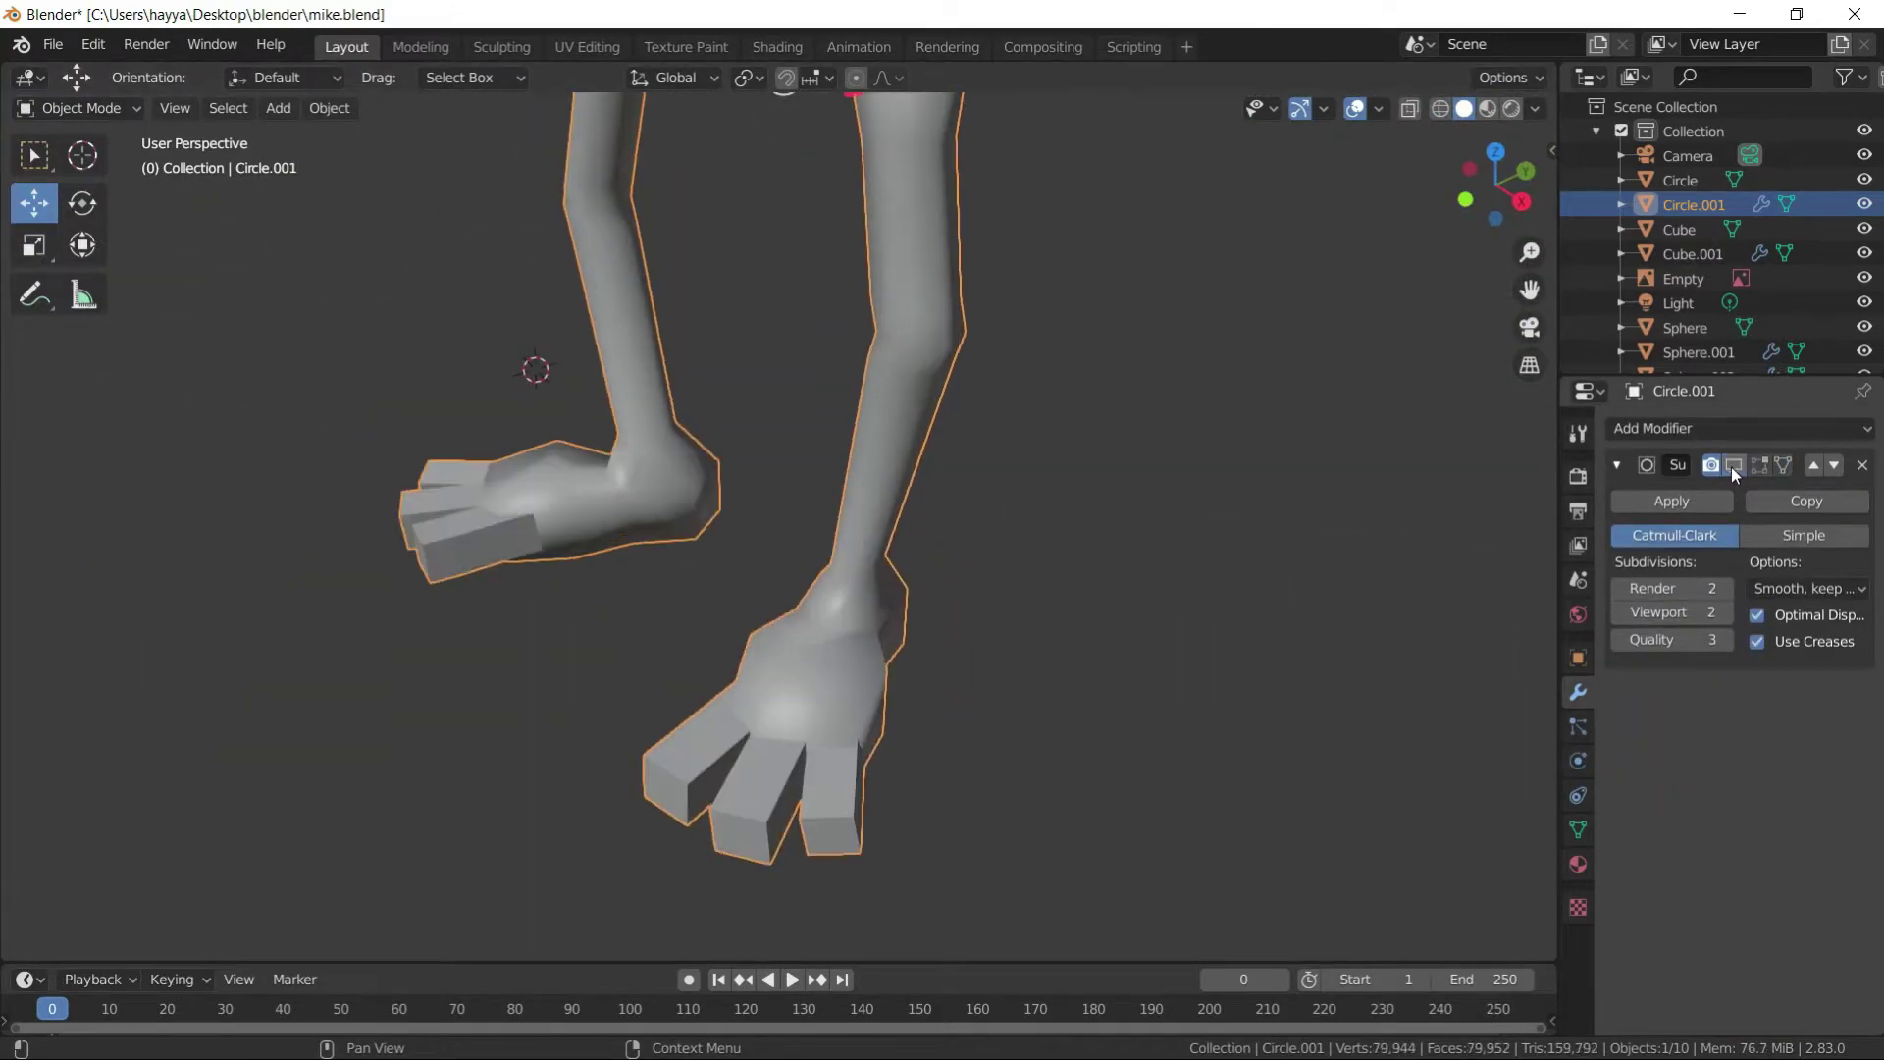
{"action": "left_click", "coordinate": [1732, 467]}
{"action": "left_click", "coordinate": [1671, 501]}
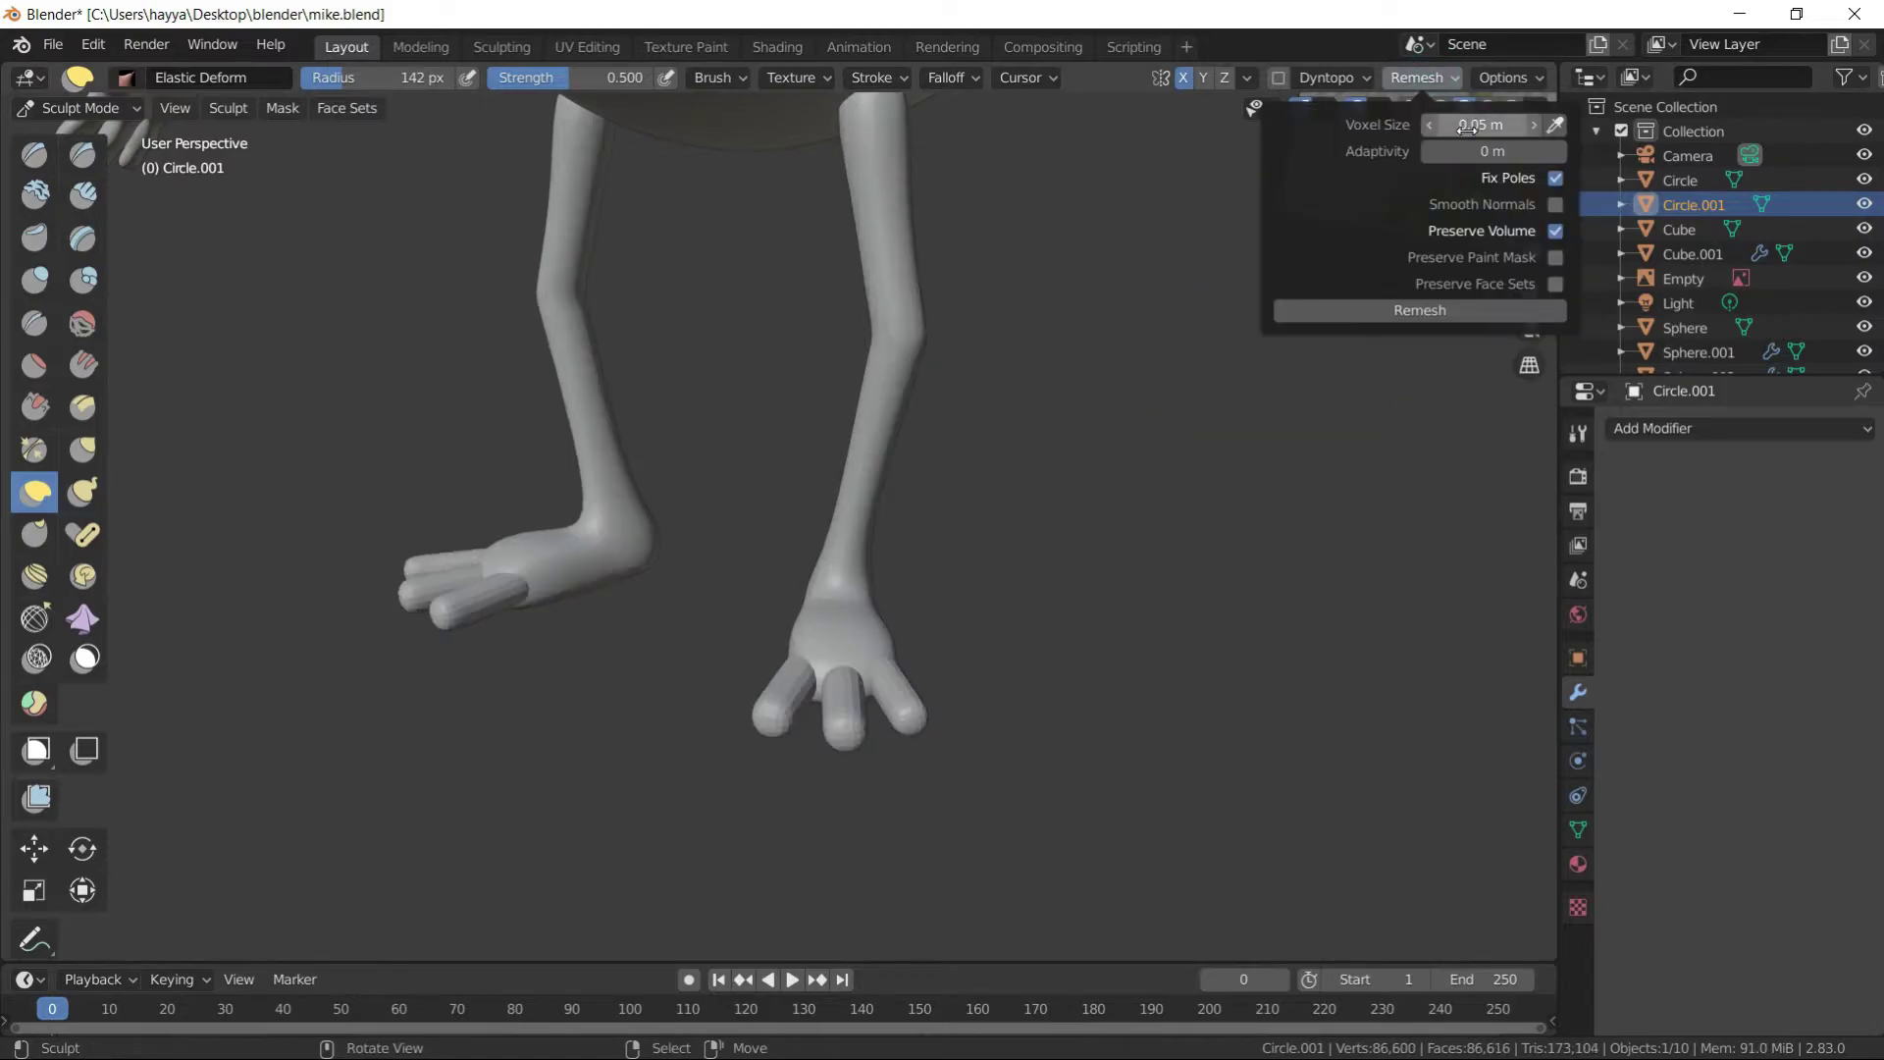
- Remesh the legs into one merged mesh and inspect both feet
{"action": "left_click", "coordinate": [1420, 310]}
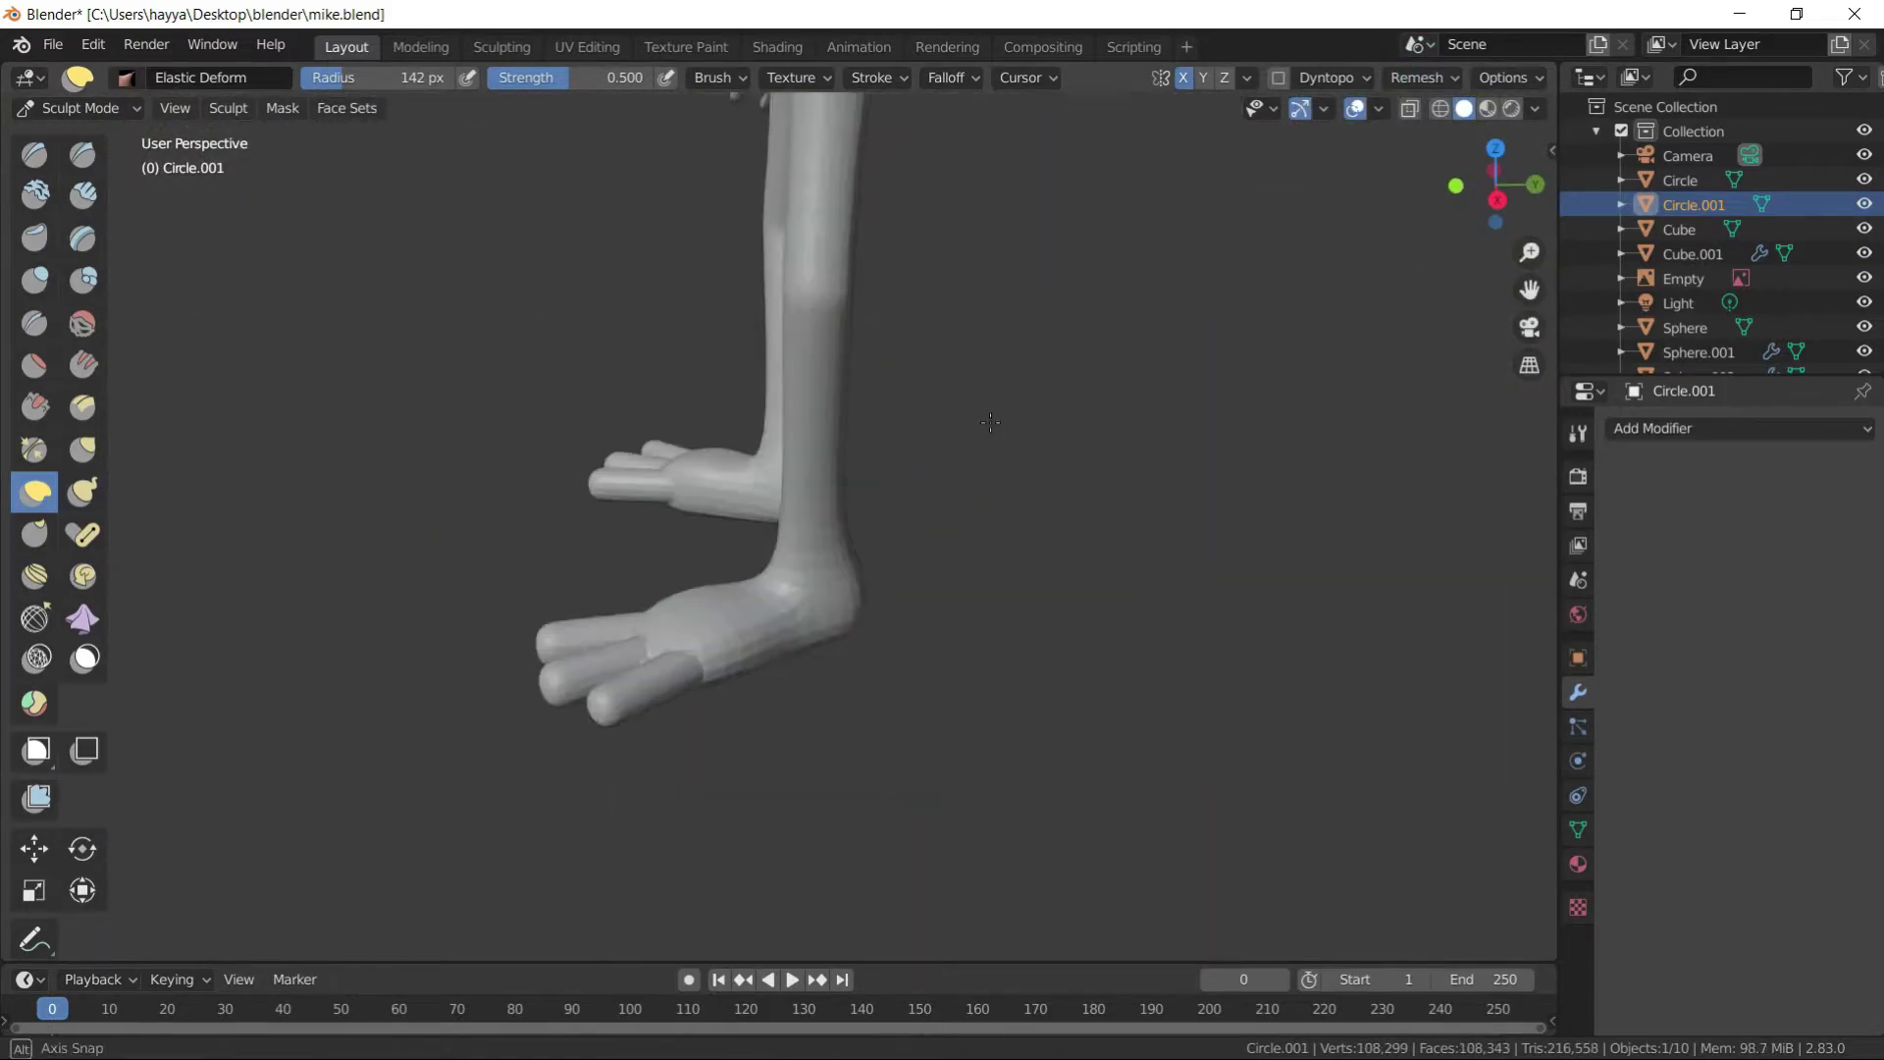
{"action": "scroll", "coordinate": [981, 451], "scroll_direction": "up", "scroll_amount": 5}
{"action": "middle_click_drag", "start_coordinate": [981, 451], "coordinate": [1144, 568]}
{"action": "scroll", "coordinate": [1144, 568], "scroll_direction": "down", "scroll_amount": 5}
{"action": "middle_click_drag", "start_coordinate": [673, 511], "coordinate": [898, 502]}
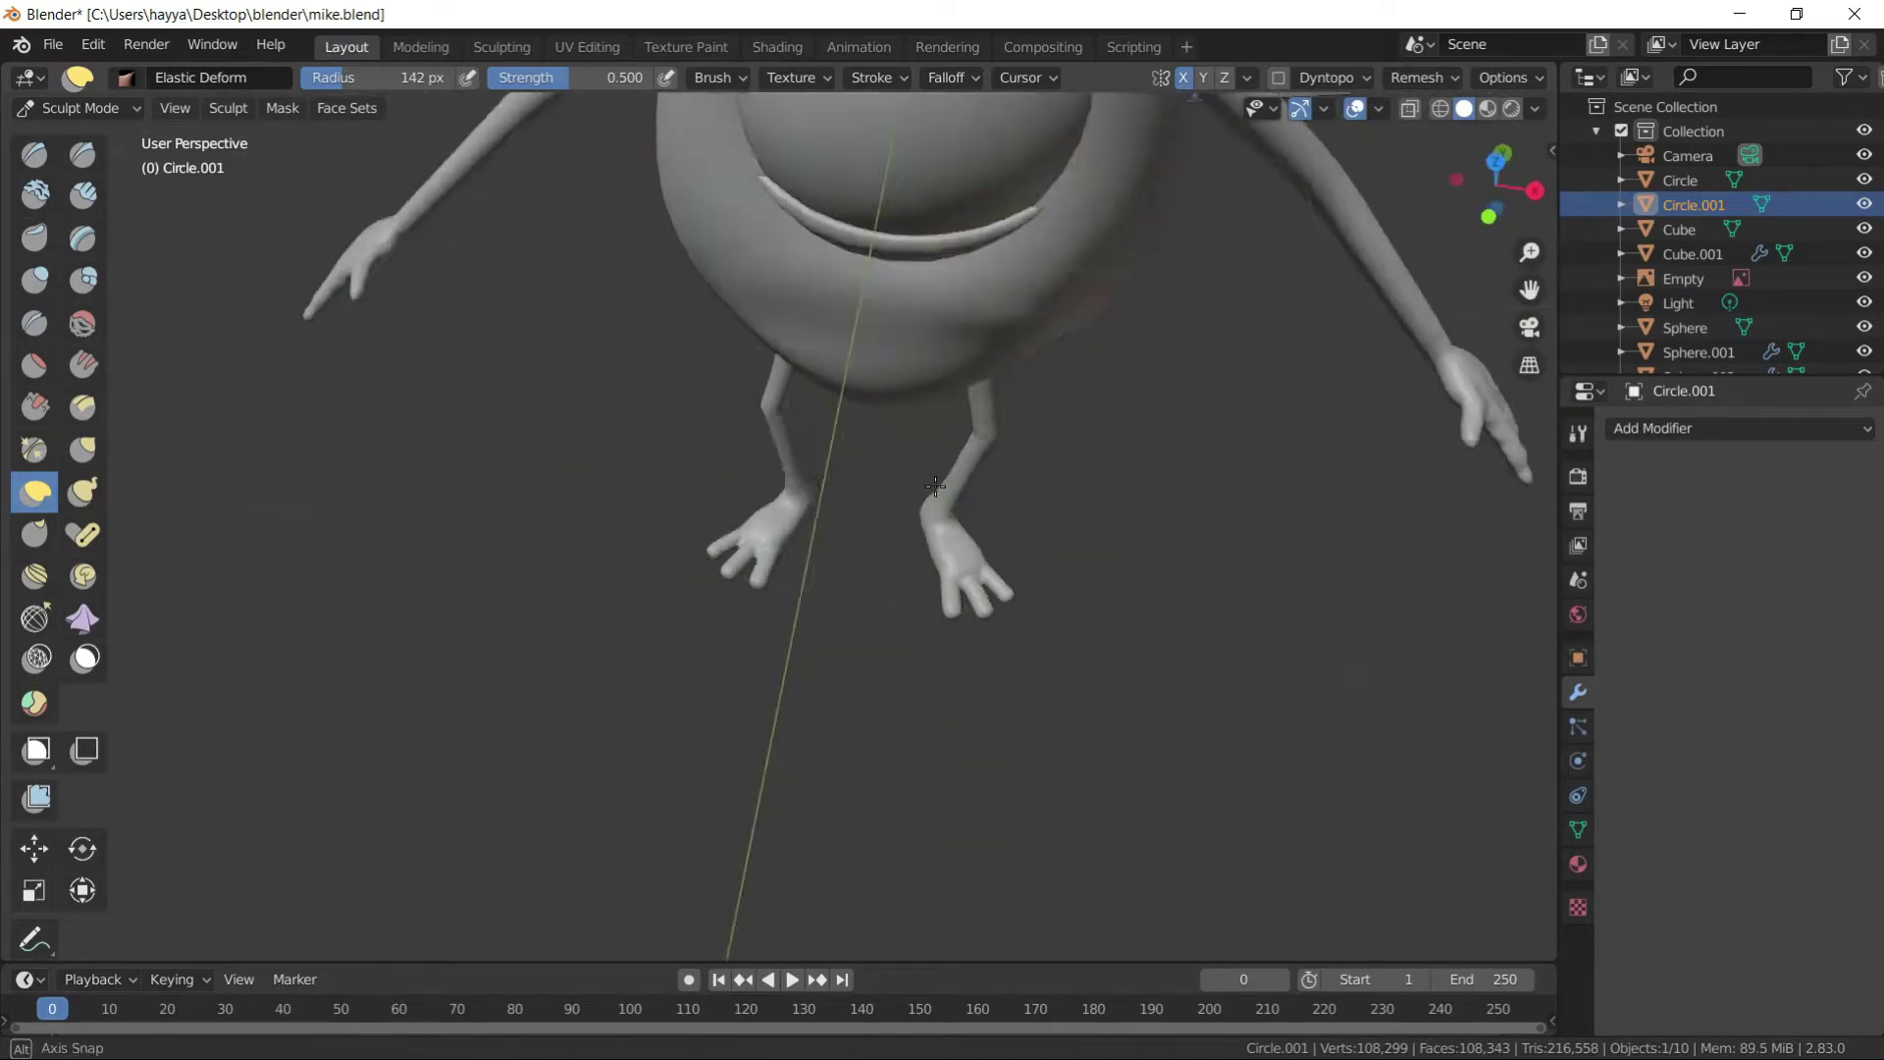
{"action": "middle_click_drag", "start_coordinate": [898, 502], "coordinate": [157, 127]}
- Reshape the toes with the Grab brush, checking them from upright and side views
{"action": "key", "text": "g"}
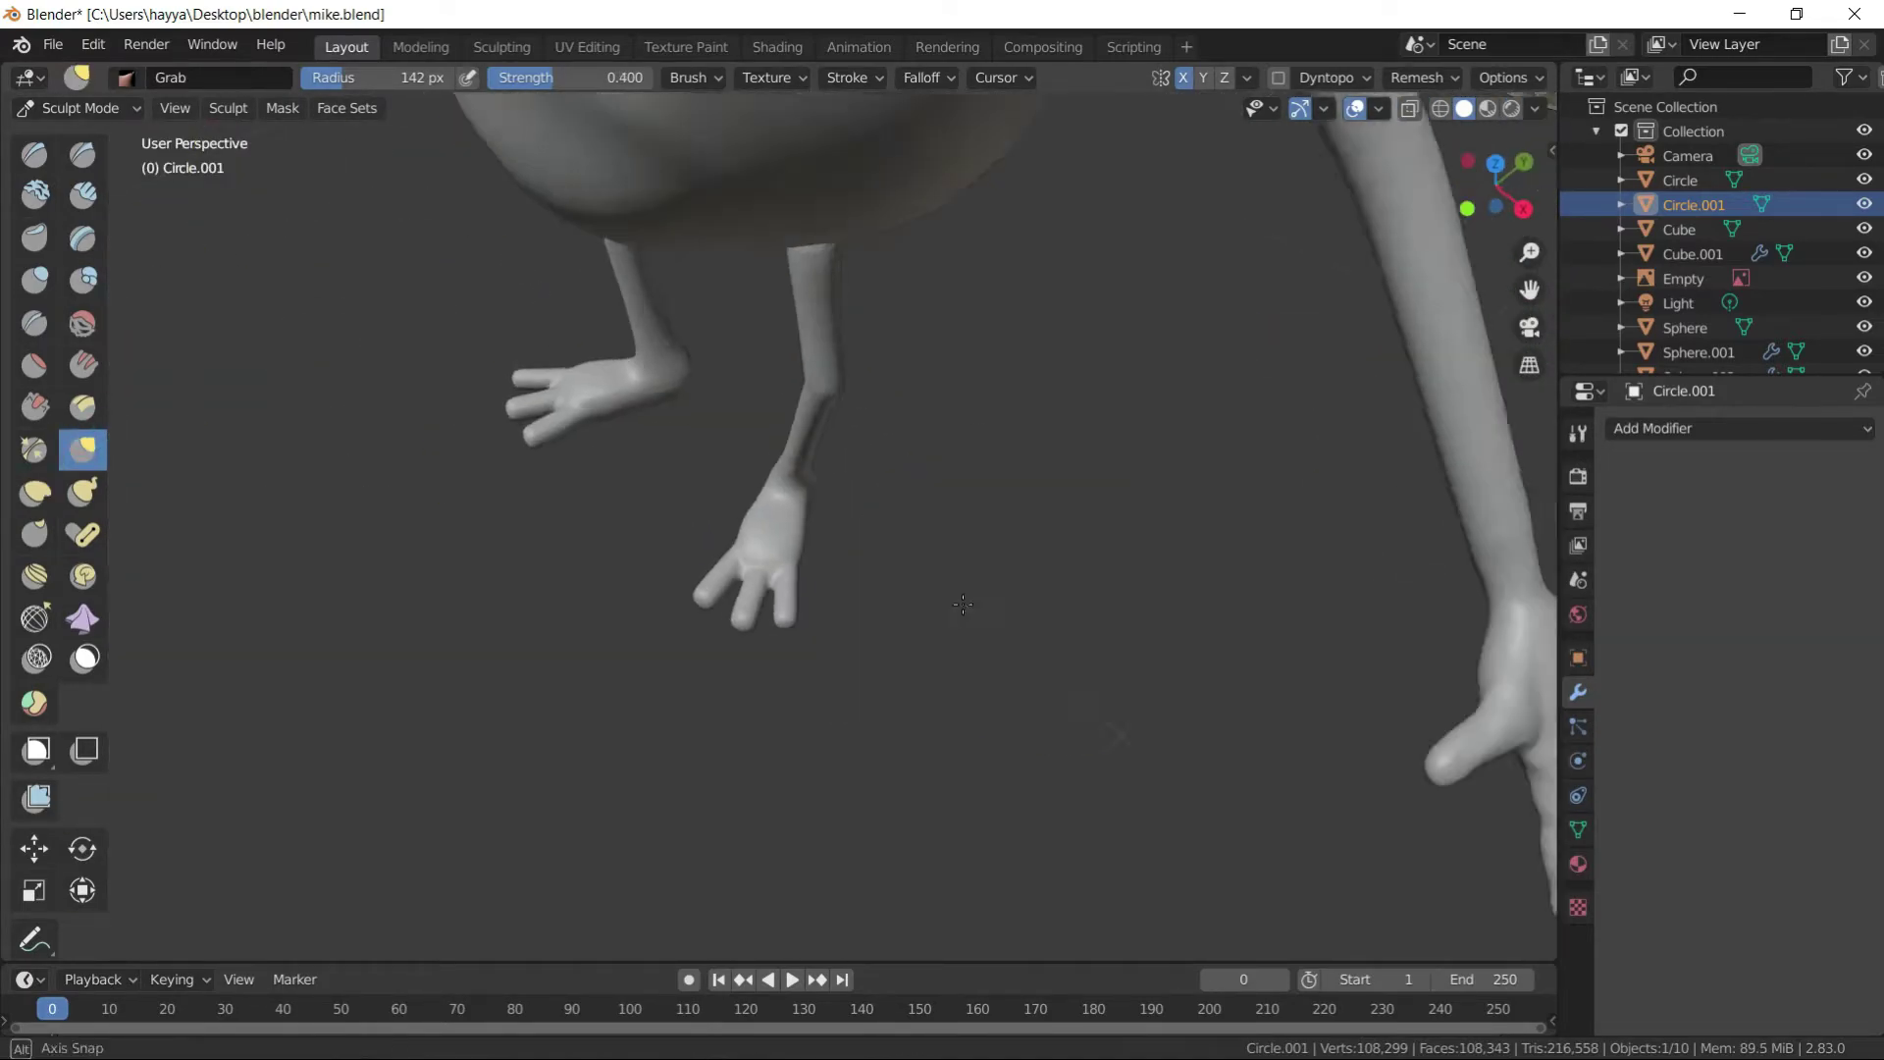
{"action": "scroll", "coordinate": [686, 726], "scroll_direction": "up", "scroll_amount": 5}
{"action": "scroll", "coordinate": [647, 722], "scroll_direction": "up", "scroll_amount": 2}
{"action": "middle_click_drag", "start_coordinate": [521, 600], "coordinate": [664, 703]}
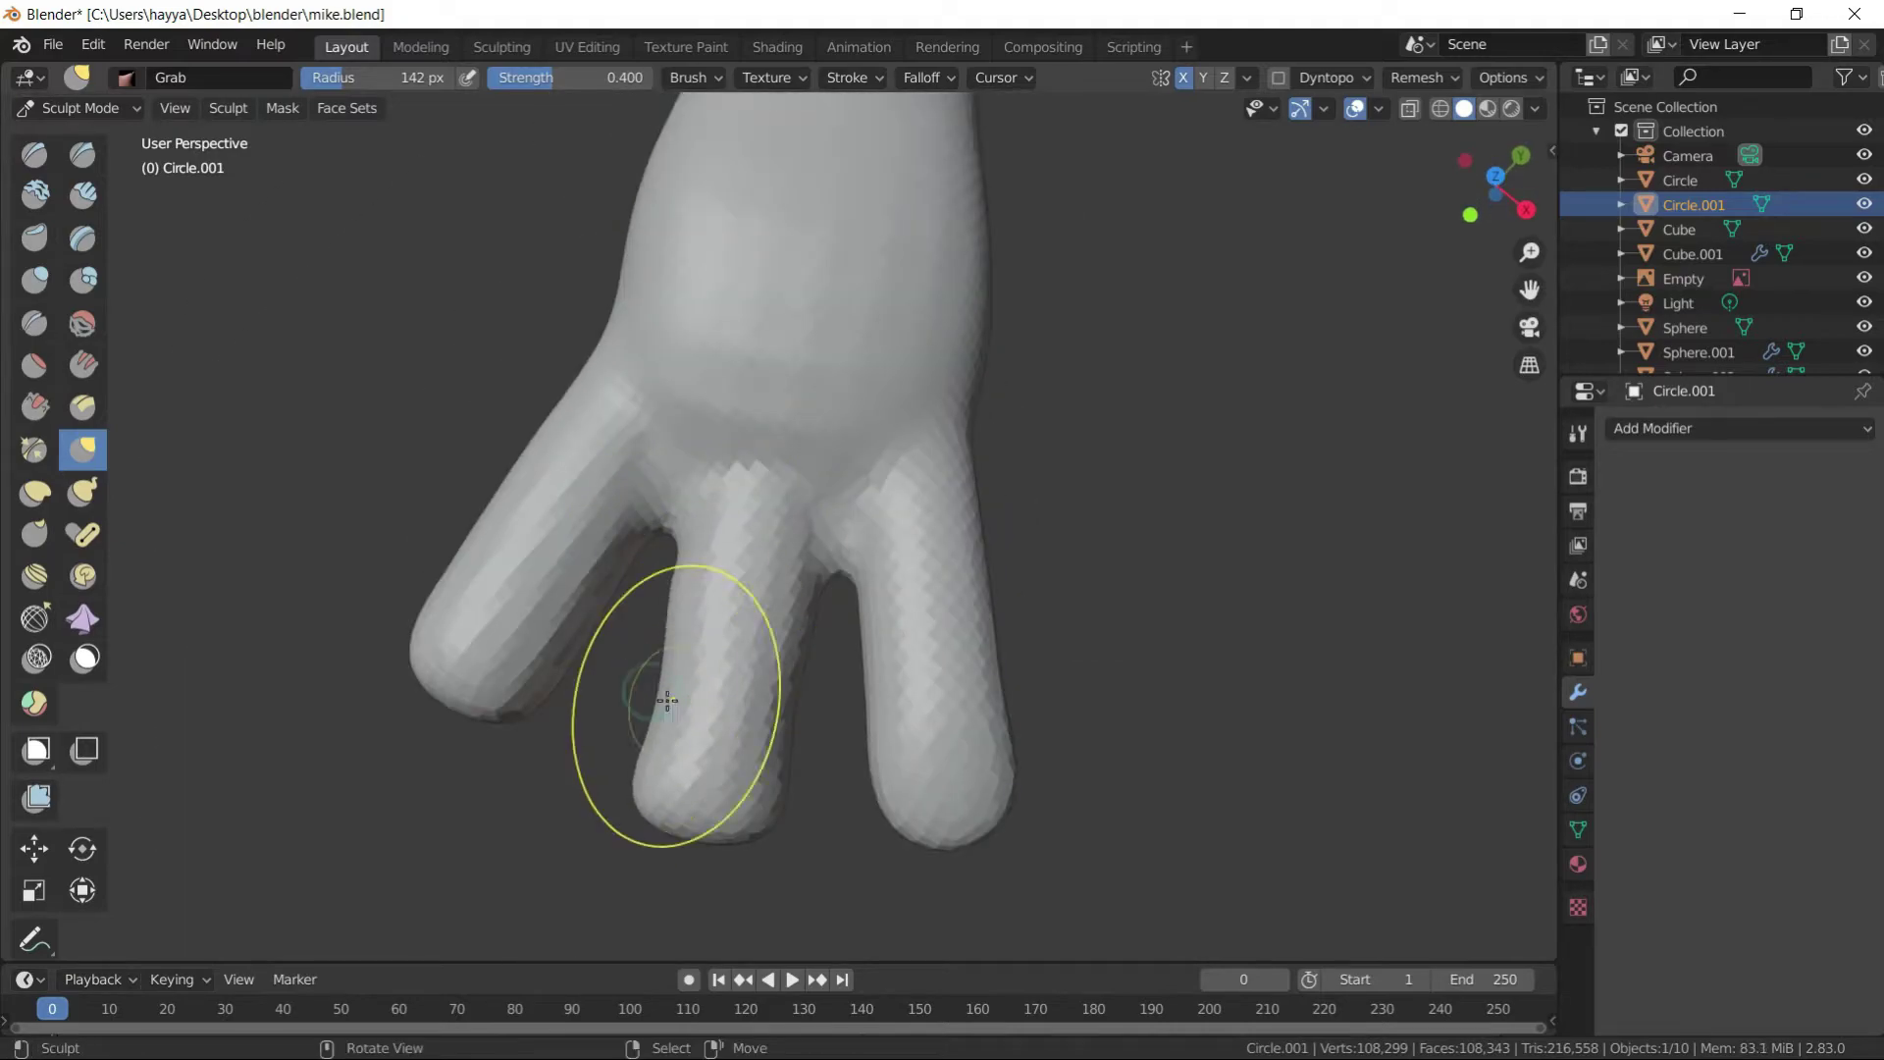
{"action": "scroll", "coordinate": [692, 581], "scroll_direction": "up", "scroll_amount": 3}
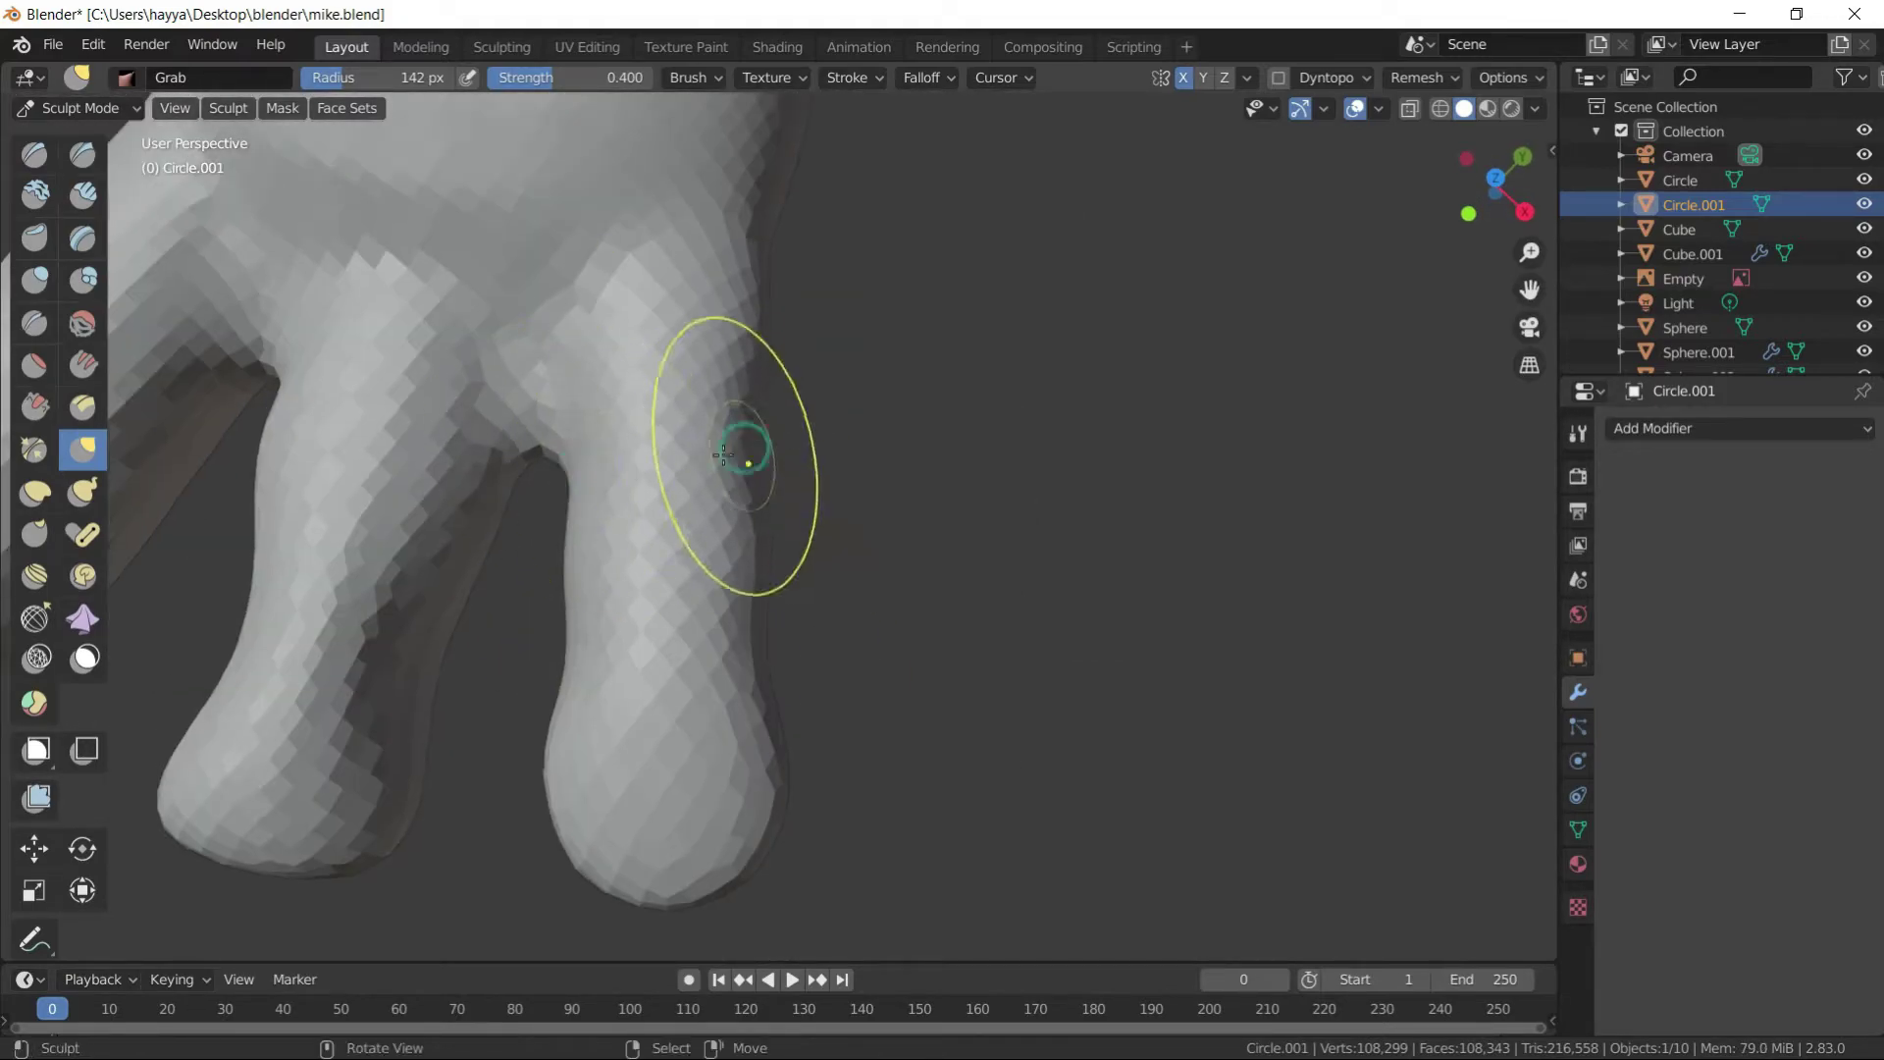
{"action": "scroll", "coordinate": [745, 433], "scroll_direction": "down", "scroll_amount": 4}
{"action": "middle_click_drag", "start_coordinate": [673, 799], "coordinate": [668, 515]}
{"action": "scroll", "coordinate": [667, 515], "scroll_direction": "up", "scroll_amount": 4}
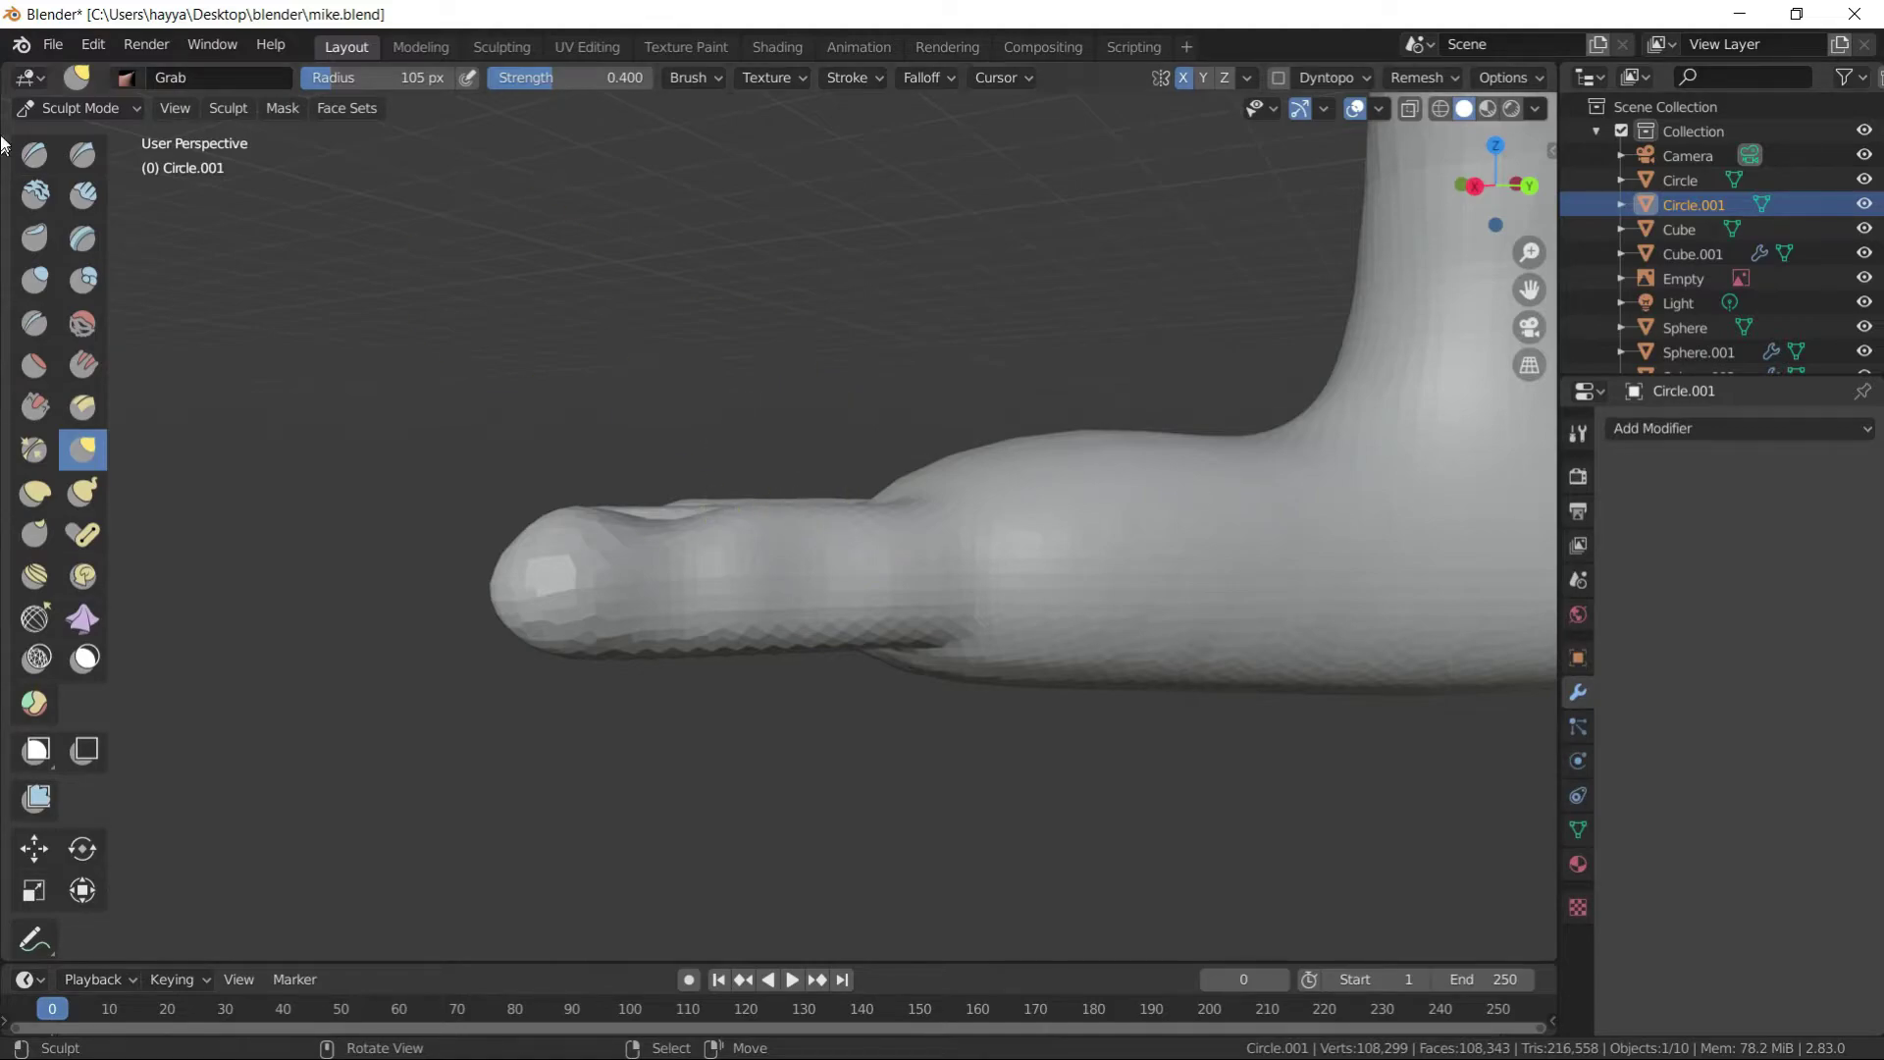
{"action": "scroll", "coordinate": [908, 425], "scroll_direction": "down", "scroll_amount": 3}
{"action": "mouse_move", "coordinate": [909, 425]}
{"action": "middle_mouse_down"}
{"action": "mouse_move", "coordinate": [876, 732]}
{"action": "mouse_move", "coordinate": [649, 723]}
{"action": "mouse_move", "coordinate": [942, 694]}
{"action": "mouse_move", "coordinate": [749, 622]}
{"action": "mouse_move", "coordinate": [598, 466]}
{"action": "middle_mouse_up"}
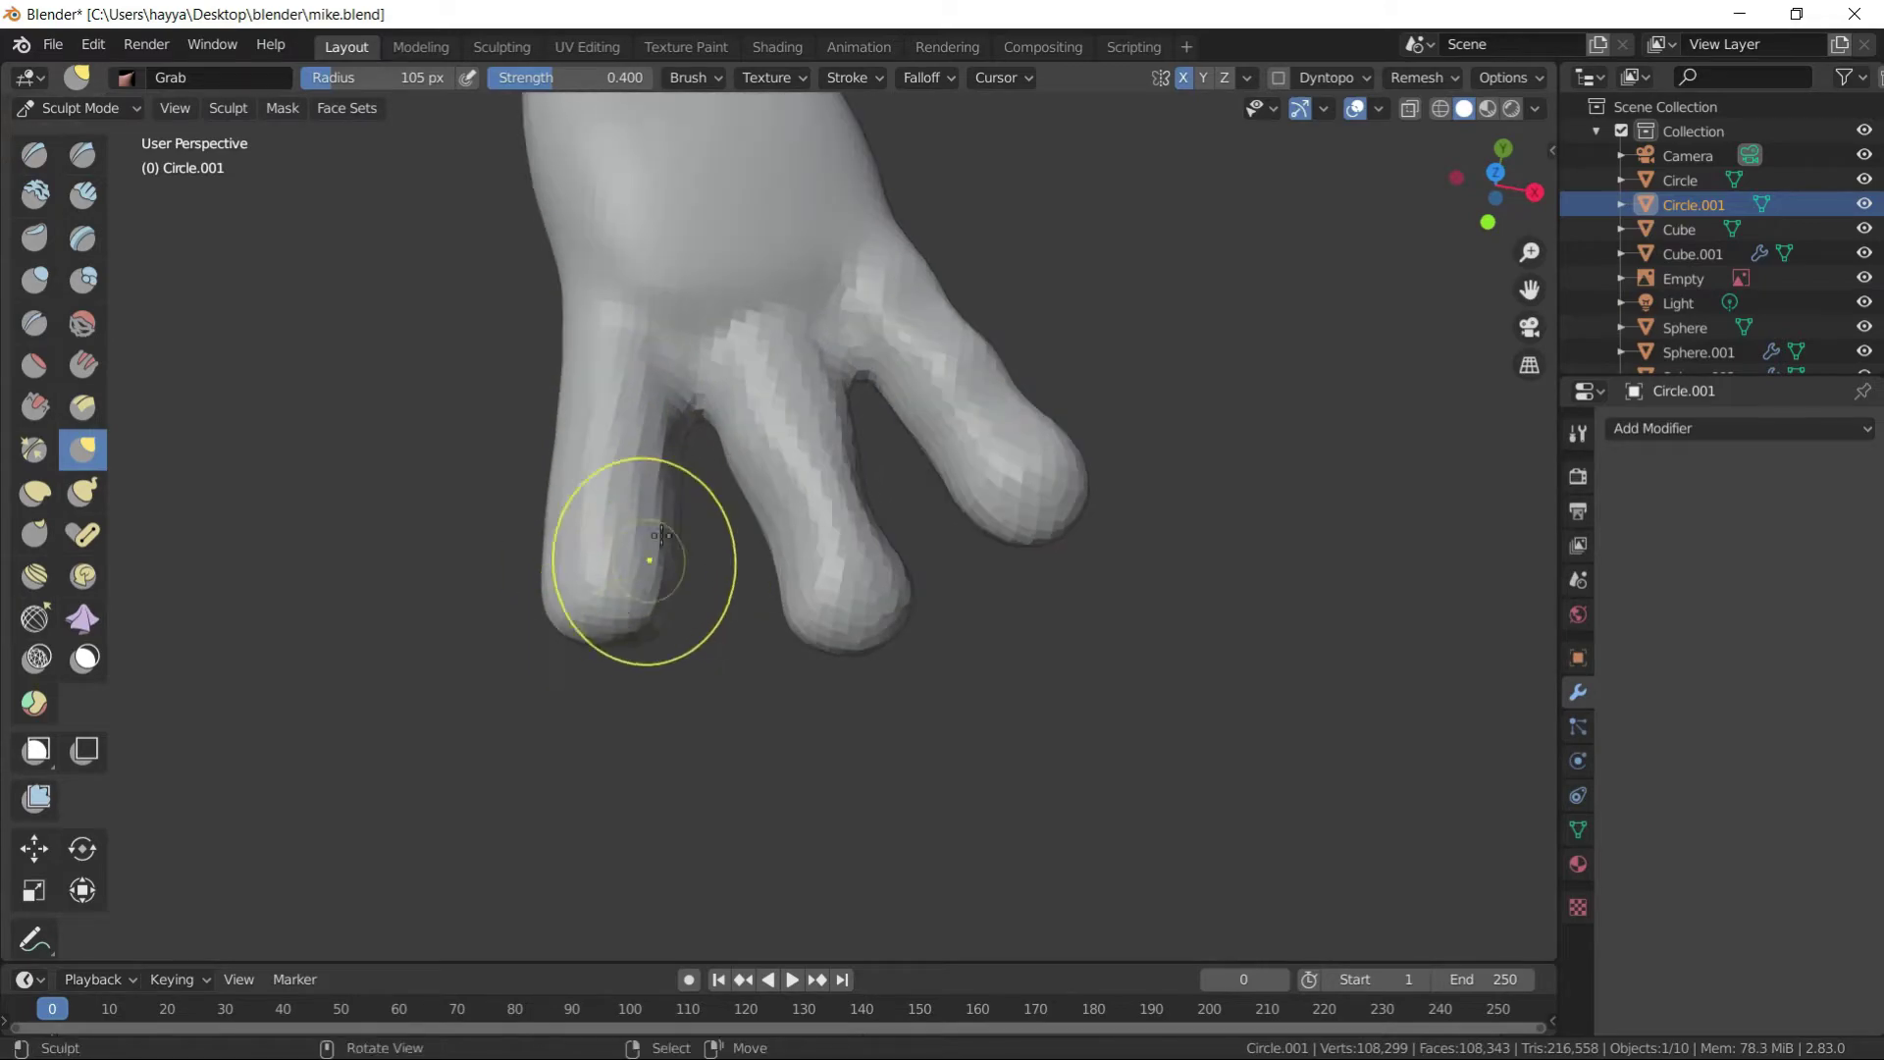
- Sculpt creases and surface detail into the hand with Crease, Scrape/Peaks and Draw brushes
{"action": "mouse_move", "coordinate": [509, 530]}
{"action": "middle_mouse_down"}
{"action": "mouse_move", "coordinate": [694, 559]}
{"action": "mouse_move", "coordinate": [565, 768]}
{"action": "mouse_move", "coordinate": [568, 589]}
{"action": "mouse_move", "coordinate": [631, 505]}
{"action": "mouse_move", "coordinate": [530, 410]}
{"action": "mouse_move", "coordinate": [614, 517]}
{"action": "mouse_move", "coordinate": [665, 509]}
{"action": "mouse_move", "coordinate": [560, 455]}
{"action": "mouse_move", "coordinate": [839, 591]}
{"action": "mouse_move", "coordinate": [1072, 602]}
{"action": "mouse_move", "coordinate": [1068, 362]}
{"action": "mouse_move", "coordinate": [954, 311]}
{"action": "middle_mouse_up"}
{"action": "key", "text": "shift+c"}
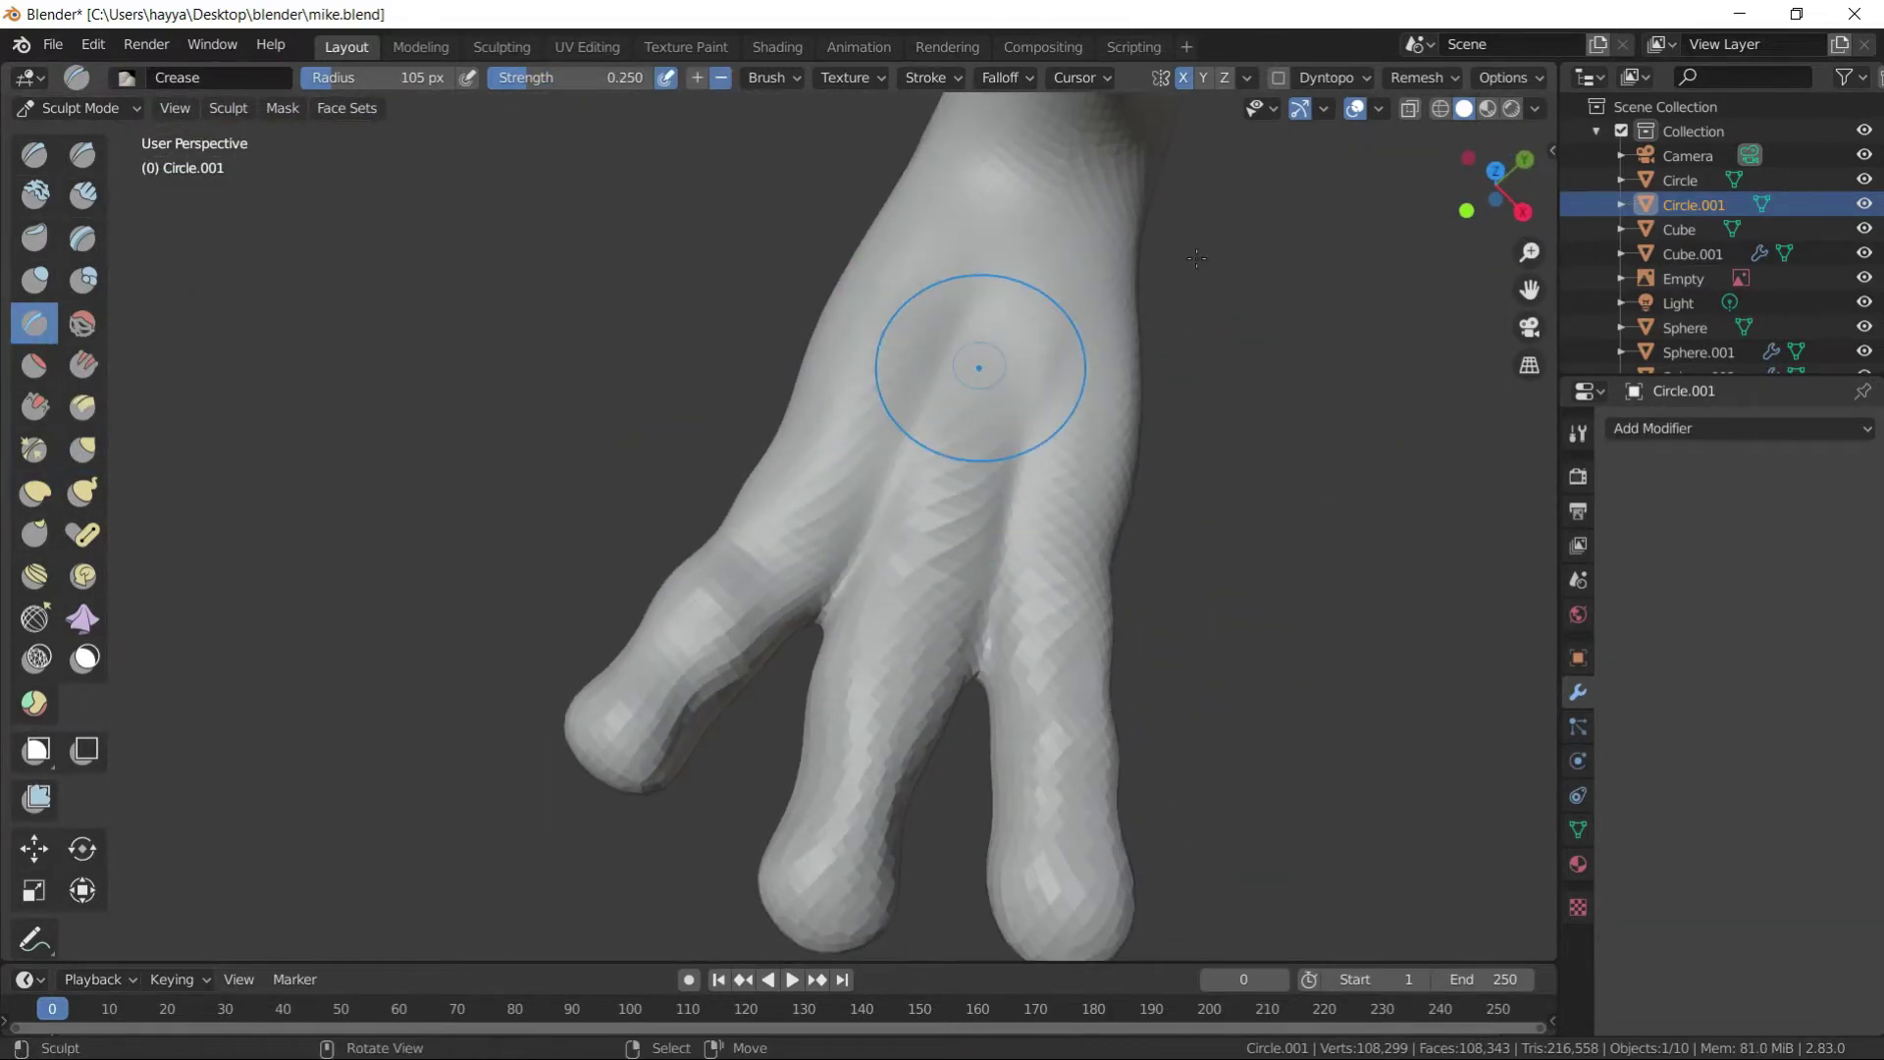
{"action": "scroll", "coordinate": [978, 367], "scroll_direction": "down", "scroll_amount": 5}
{"action": "left_click", "coordinate": [34, 406]}
{"action": "mouse_move", "coordinate": [746, 550]}
{"action": "middle_mouse_down"}
{"action": "mouse_move", "coordinate": [1072, 673]}
{"action": "mouse_move", "coordinate": [687, 393]}
{"action": "middle_mouse_up"}
{"action": "scroll", "coordinate": [1072, 673], "scroll_direction": "up", "scroll_amount": 5}
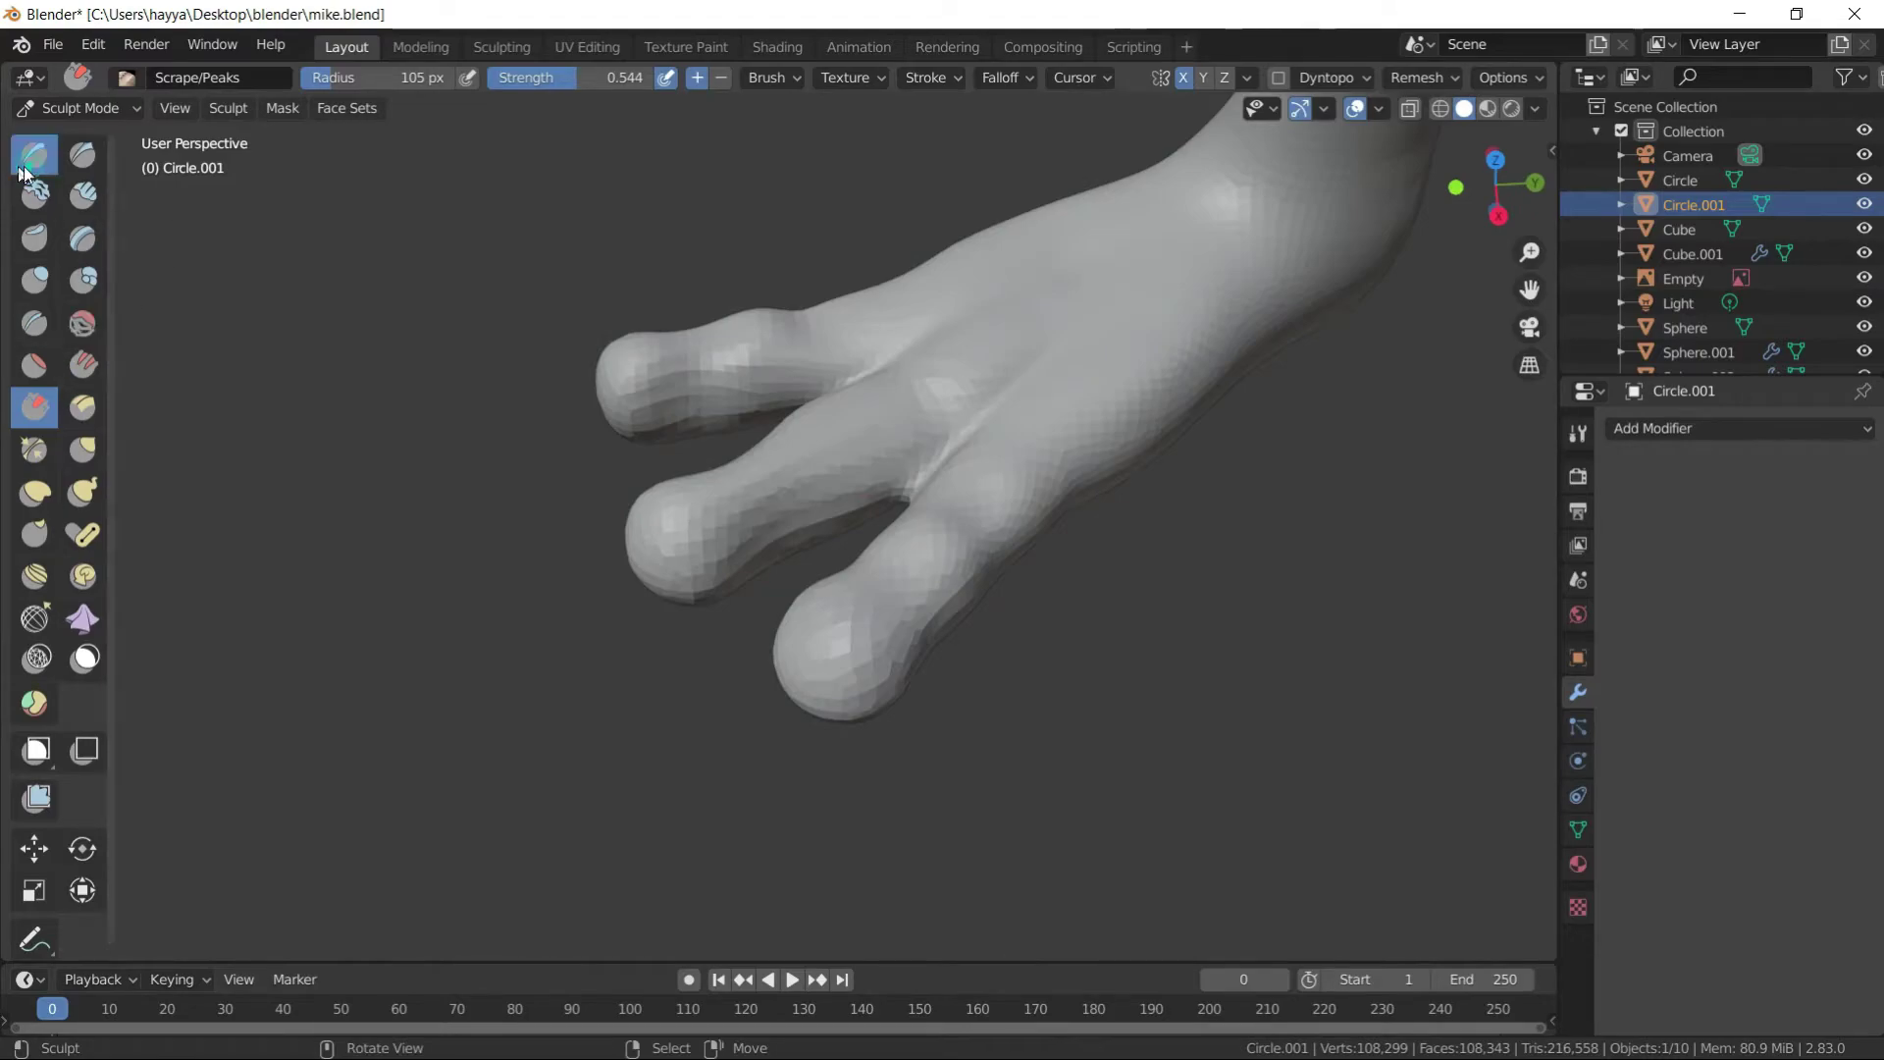
{"action": "left_click", "coordinate": [29, 162]}
{"action": "mouse_move", "coordinate": [874, 451]}
{"action": "middle_mouse_down"}
{"action": "mouse_move", "coordinate": [748, 291]}
{"action": "mouse_move", "coordinate": [686, 392]}
{"action": "mouse_move", "coordinate": [800, 513]}
{"action": "mouse_move", "coordinate": [673, 757]}
{"action": "mouse_move", "coordinate": [818, 558]}
{"action": "mouse_move", "coordinate": [820, 723]}
{"action": "mouse_move", "coordinate": [724, 327]}
{"action": "mouse_move", "coordinate": [781, 451]}
{"action": "middle_mouse_up"}
- Mask the ankle and heel, then bend the toes with the Pose brush
{"action": "key", "text": "m"}
{"action": "left_click_drag", "start_coordinate": [784, 475], "coordinate": [780, 550], "text": "ctrl+shift"}
{"action": "mouse_move", "coordinate": [780, 550]}
{"action": "middle_mouse_down"}
{"action": "mouse_move", "coordinate": [475, 526]}
{"action": "mouse_move", "coordinate": [550, 589]}
{"action": "mouse_move", "coordinate": [723, 652]}
{"action": "mouse_move", "coordinate": [733, 521]}
{"action": "mouse_move", "coordinate": [802, 601]}
{"action": "middle_mouse_up"}
{"action": "left_click", "coordinate": [34, 491]}
{"action": "left_click", "coordinate": [83, 534]}
{"action": "mouse_move", "coordinate": [920, 569]}
{"action": "middle_mouse_down"}
{"action": "mouse_move", "coordinate": [829, 594]}
{"action": "mouse_move", "coordinate": [620, 726]}
{"action": "middle_mouse_up"}
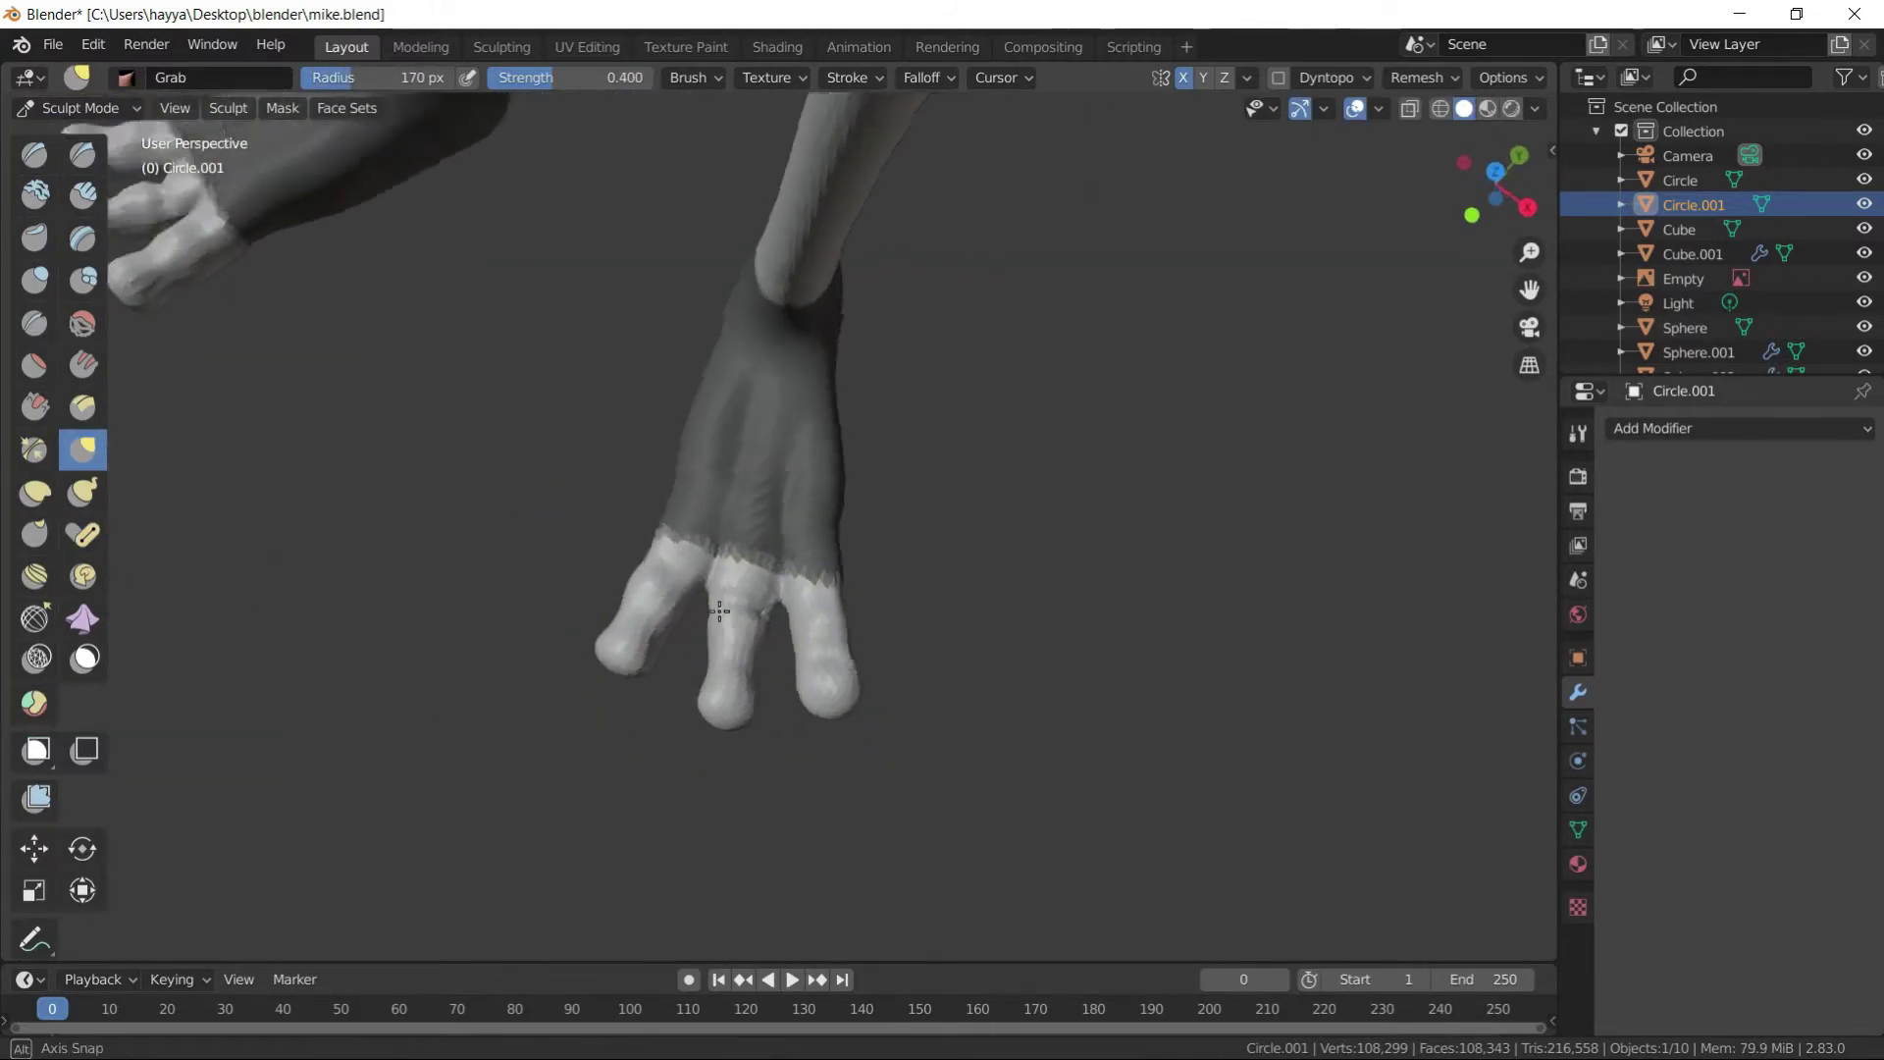
- Refine the hand further with the Draw and Grab brushes
{"action": "mouse_move", "coordinate": [976, 428]}
{"action": "middle_mouse_down"}
{"action": "mouse_move", "coordinate": [756, 610]}
{"action": "mouse_move", "coordinate": [812, 369]}
{"action": "mouse_move", "coordinate": [698, 373]}
{"action": "mouse_move", "coordinate": [723, 433]}
{"action": "mouse_move", "coordinate": [589, 504]}
{"action": "mouse_move", "coordinate": [563, 642]}
{"action": "mouse_move", "coordinate": [828, 455]}
{"action": "mouse_move", "coordinate": [791, 496]}
{"action": "mouse_move", "coordinate": [820, 403]}
{"action": "mouse_move", "coordinate": [808, 652]}
{"action": "middle_mouse_up"}
{"action": "key", "text": "x"}
{"action": "scroll", "coordinate": [828, 454], "scroll_direction": "up", "scroll_amount": 5}
{"action": "key", "text": "g"}
{"action": "scroll", "coordinate": [803, 559], "scroll_direction": "down", "scroll_amount": 3}
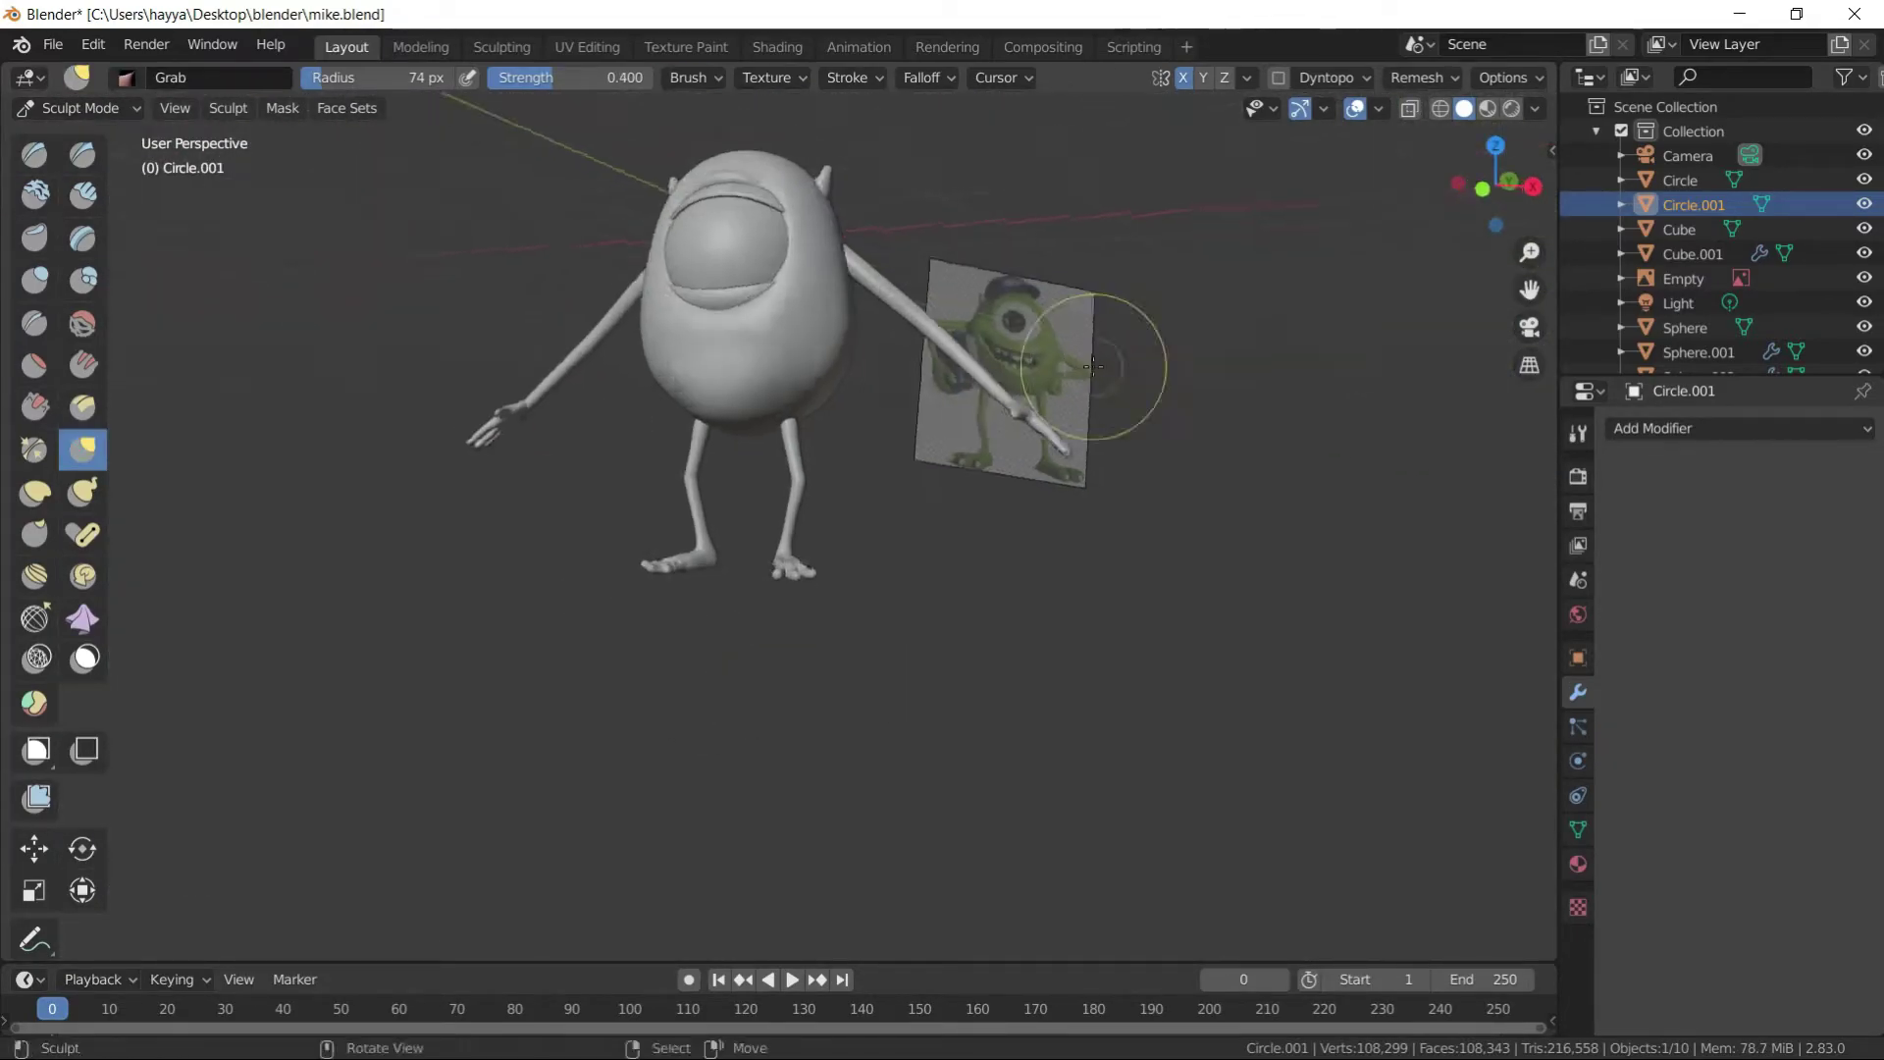
- Save the file and inspect the legs, arm and foot
{"action": "scroll", "coordinate": [1093, 366], "scroll_direction": "up", "scroll_amount": 4}
{"action": "scroll", "coordinate": [925, 464], "scroll_direction": "up", "scroll_amount": 4}
{"action": "key", "text": "ctrl+s"}
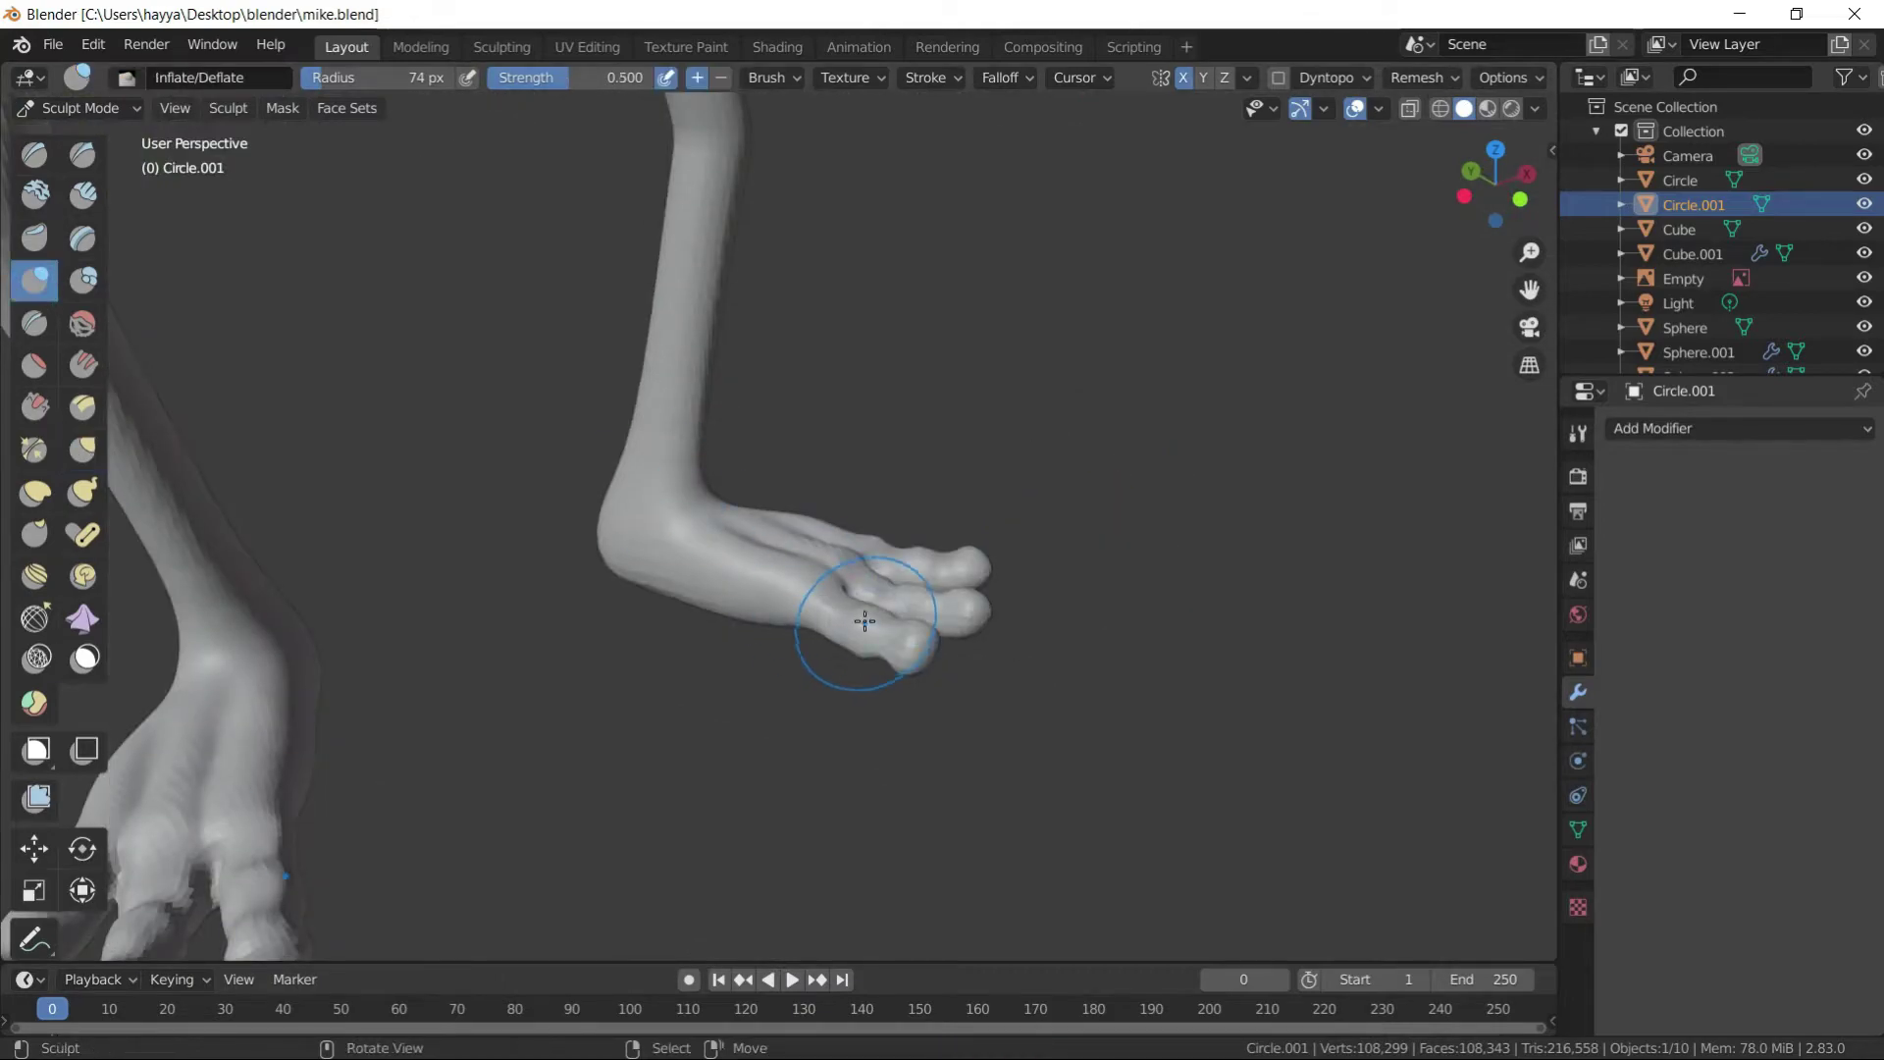
{"action": "mouse_move", "coordinate": [827, 602]}
{"action": "middle_mouse_down"}
{"action": "mouse_move", "coordinate": [828, 723]}
{"action": "mouse_move", "coordinate": [694, 761]}
{"action": "mouse_move", "coordinate": [935, 493]}
{"action": "middle_mouse_up"}
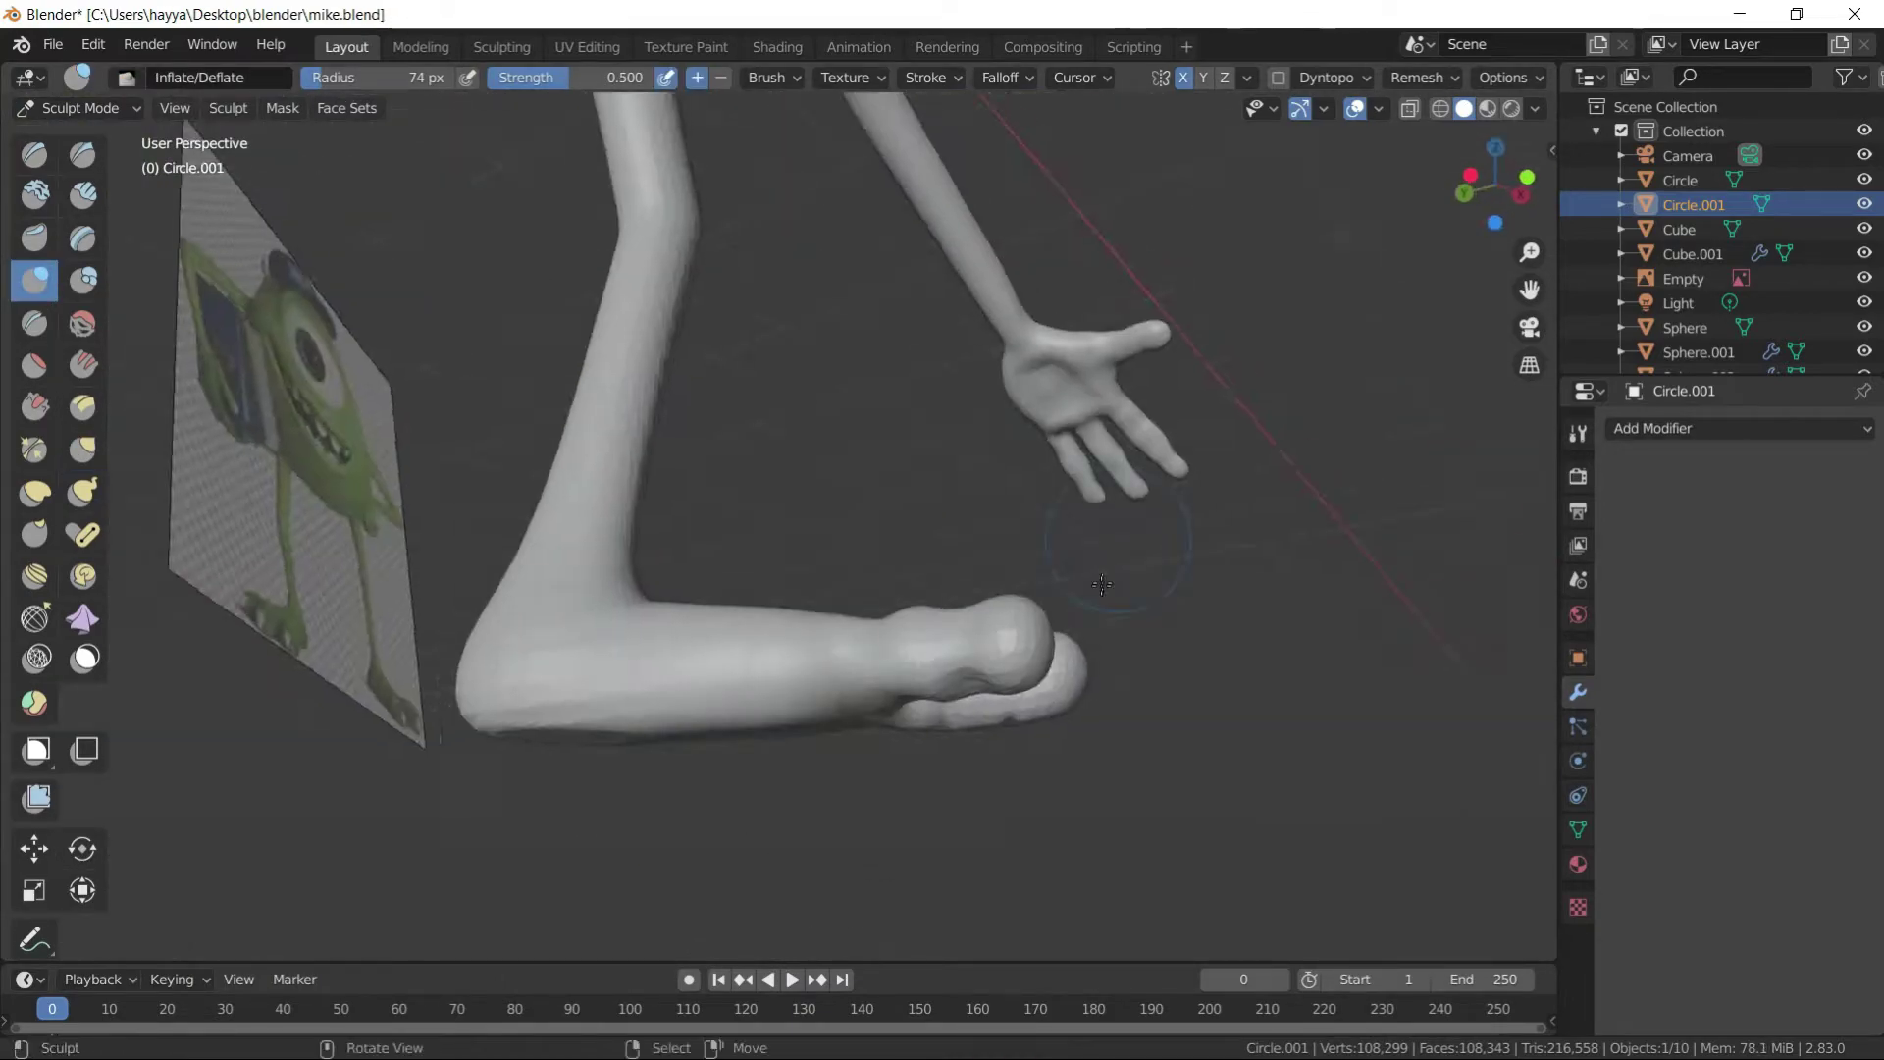
{"action": "scroll", "coordinate": [935, 492], "scroll_direction": "up", "scroll_amount": 5}
{"action": "mouse_move", "coordinate": [757, 471]}
{"action": "middle_mouse_down"}
{"action": "mouse_move", "coordinate": [883, 400]}
{"action": "mouse_move", "coordinate": [1017, 421]}
{"action": "mouse_move", "coordinate": [974, 442]}
{"action": "middle_mouse_up"}
{"action": "scroll", "coordinate": [883, 400], "scroll_direction": "down", "scroll_amount": 6}
- Remesh the limbs into a denser mesh and test, then undo, a Subdivision Surface modifier
{"action": "left_click", "coordinate": [1440, 310]}
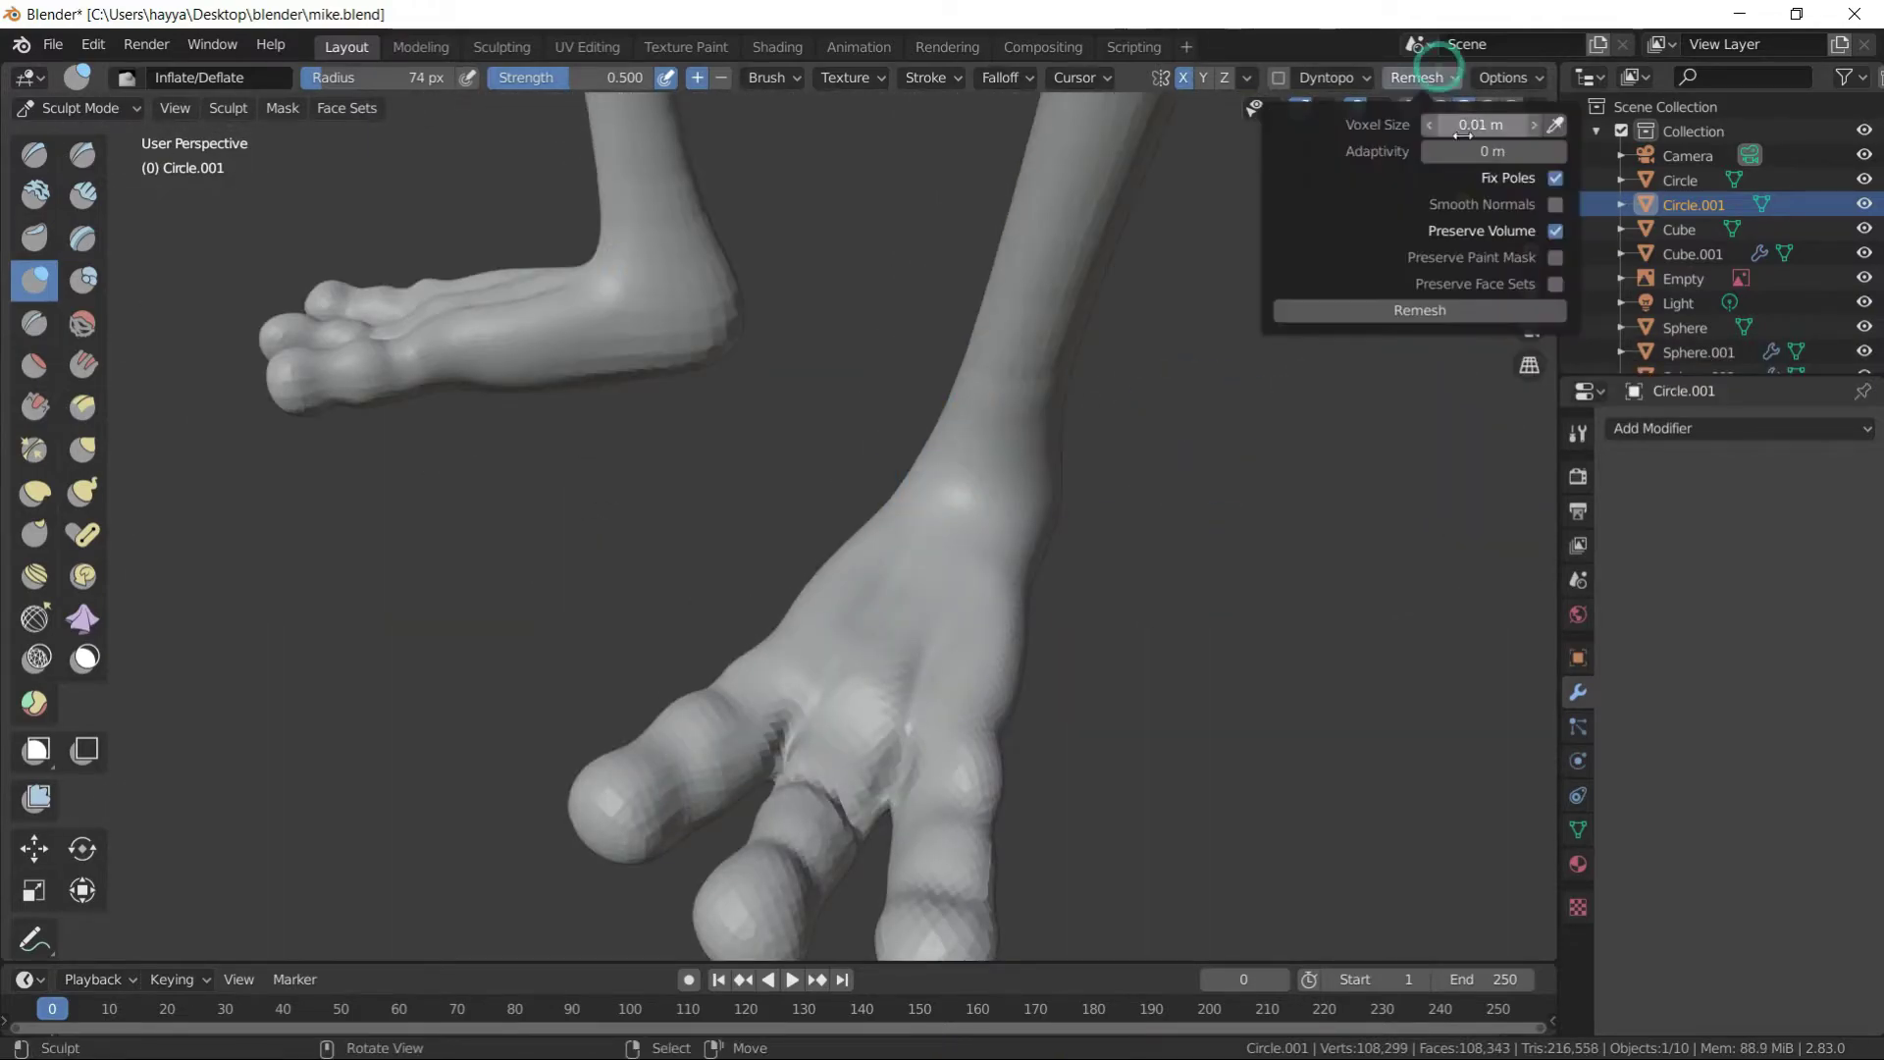
{"action": "left_click", "coordinate": [1463, 312]}
{"action": "mouse_move", "coordinate": [981, 652]}
{"action": "middle_mouse_down"}
{"action": "mouse_move", "coordinate": [1080, 589]}
{"action": "mouse_move", "coordinate": [1129, 811]}
{"action": "mouse_move", "coordinate": [1136, 696]}
{"action": "middle_mouse_up"}
{"action": "key", "text": "ctrl+1"}
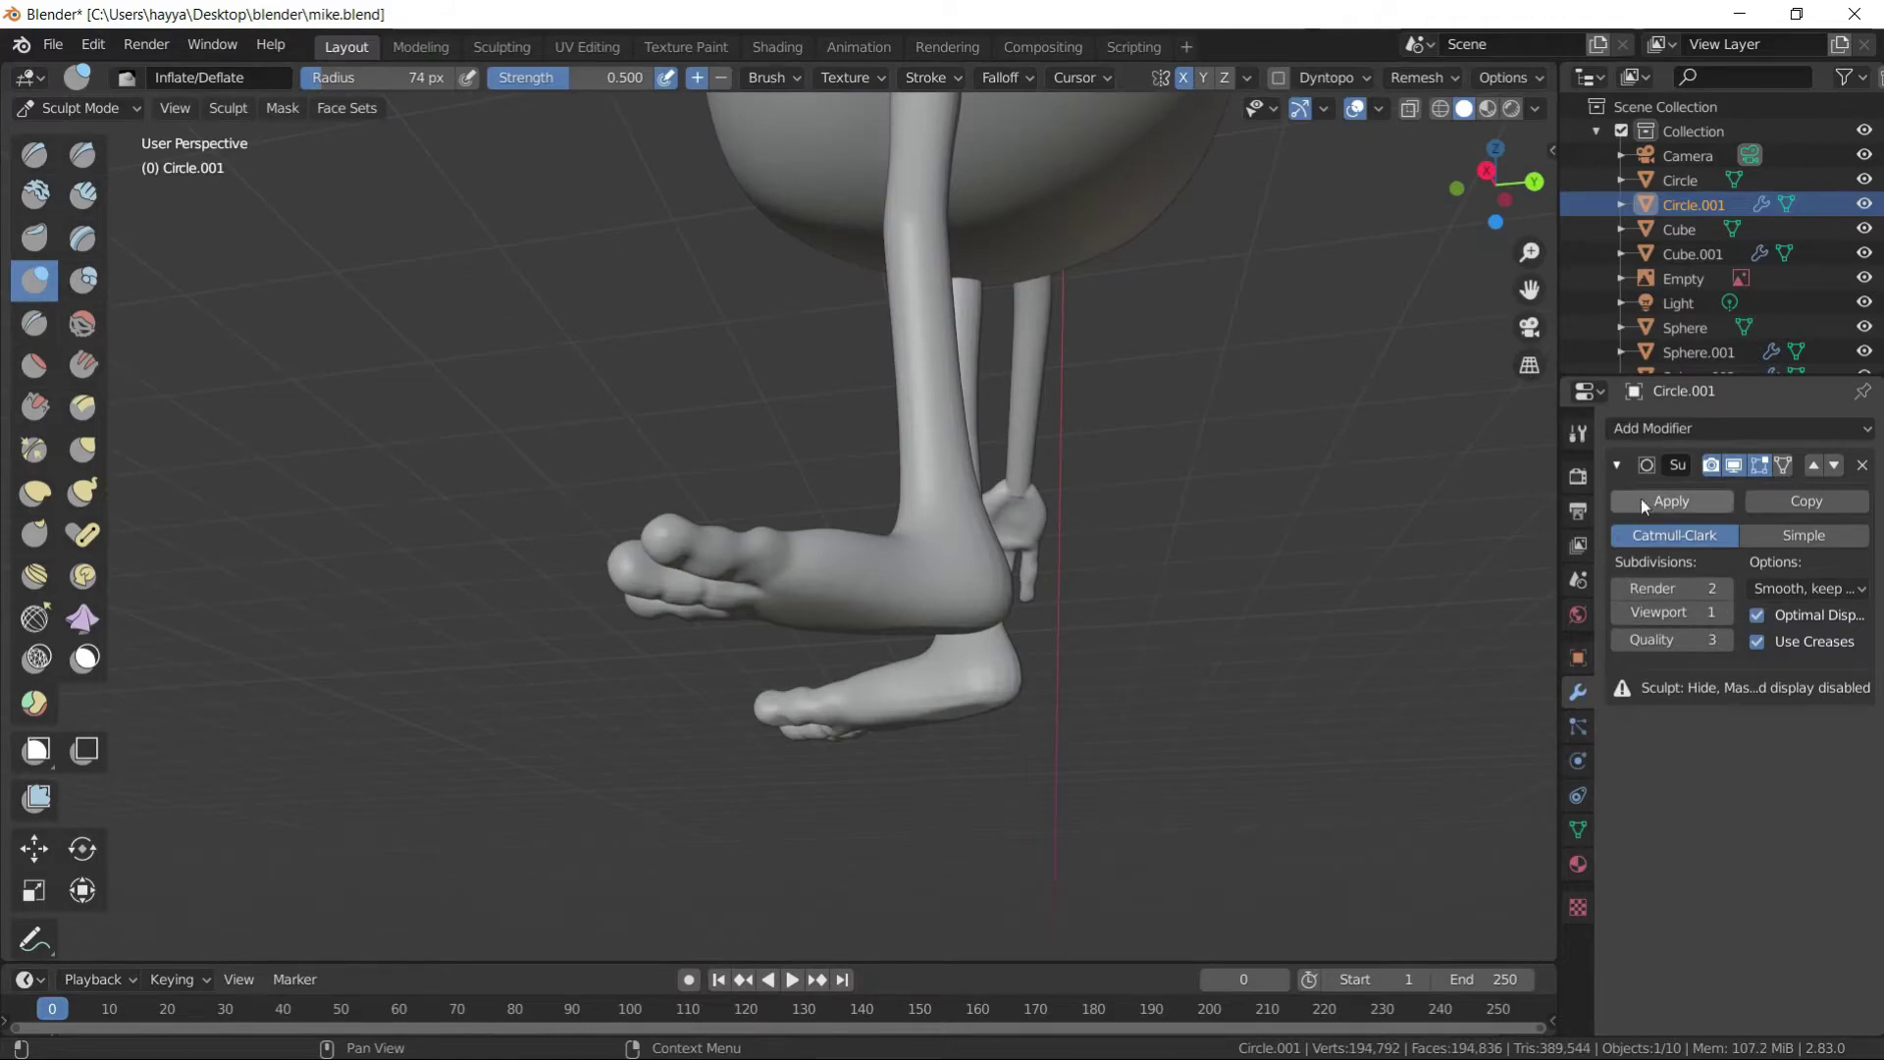
{"action": "key", "text": "ctrl+z"}
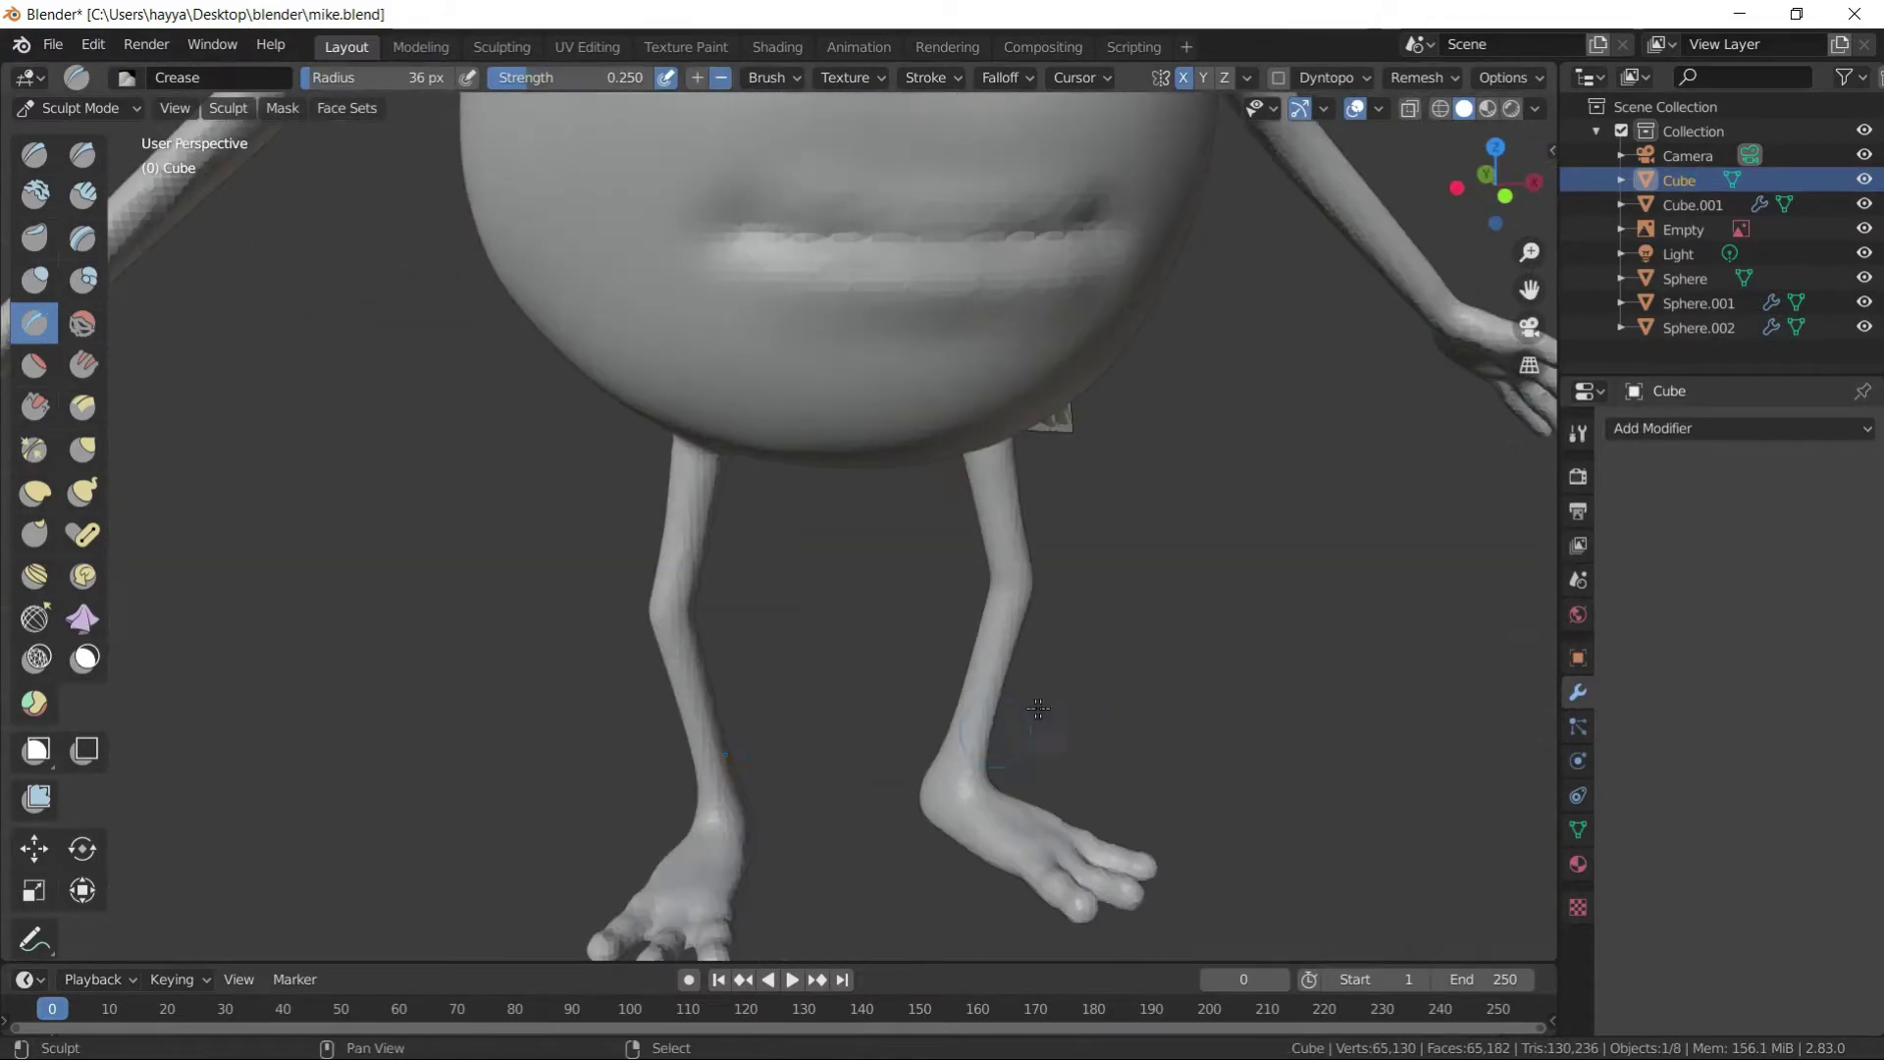
- Test a Subdivision Surface modifier on the body in wireframe view, then undo it
{"action": "middle_click_drag", "start_coordinate": [1002, 553], "coordinate": [672, 476]}
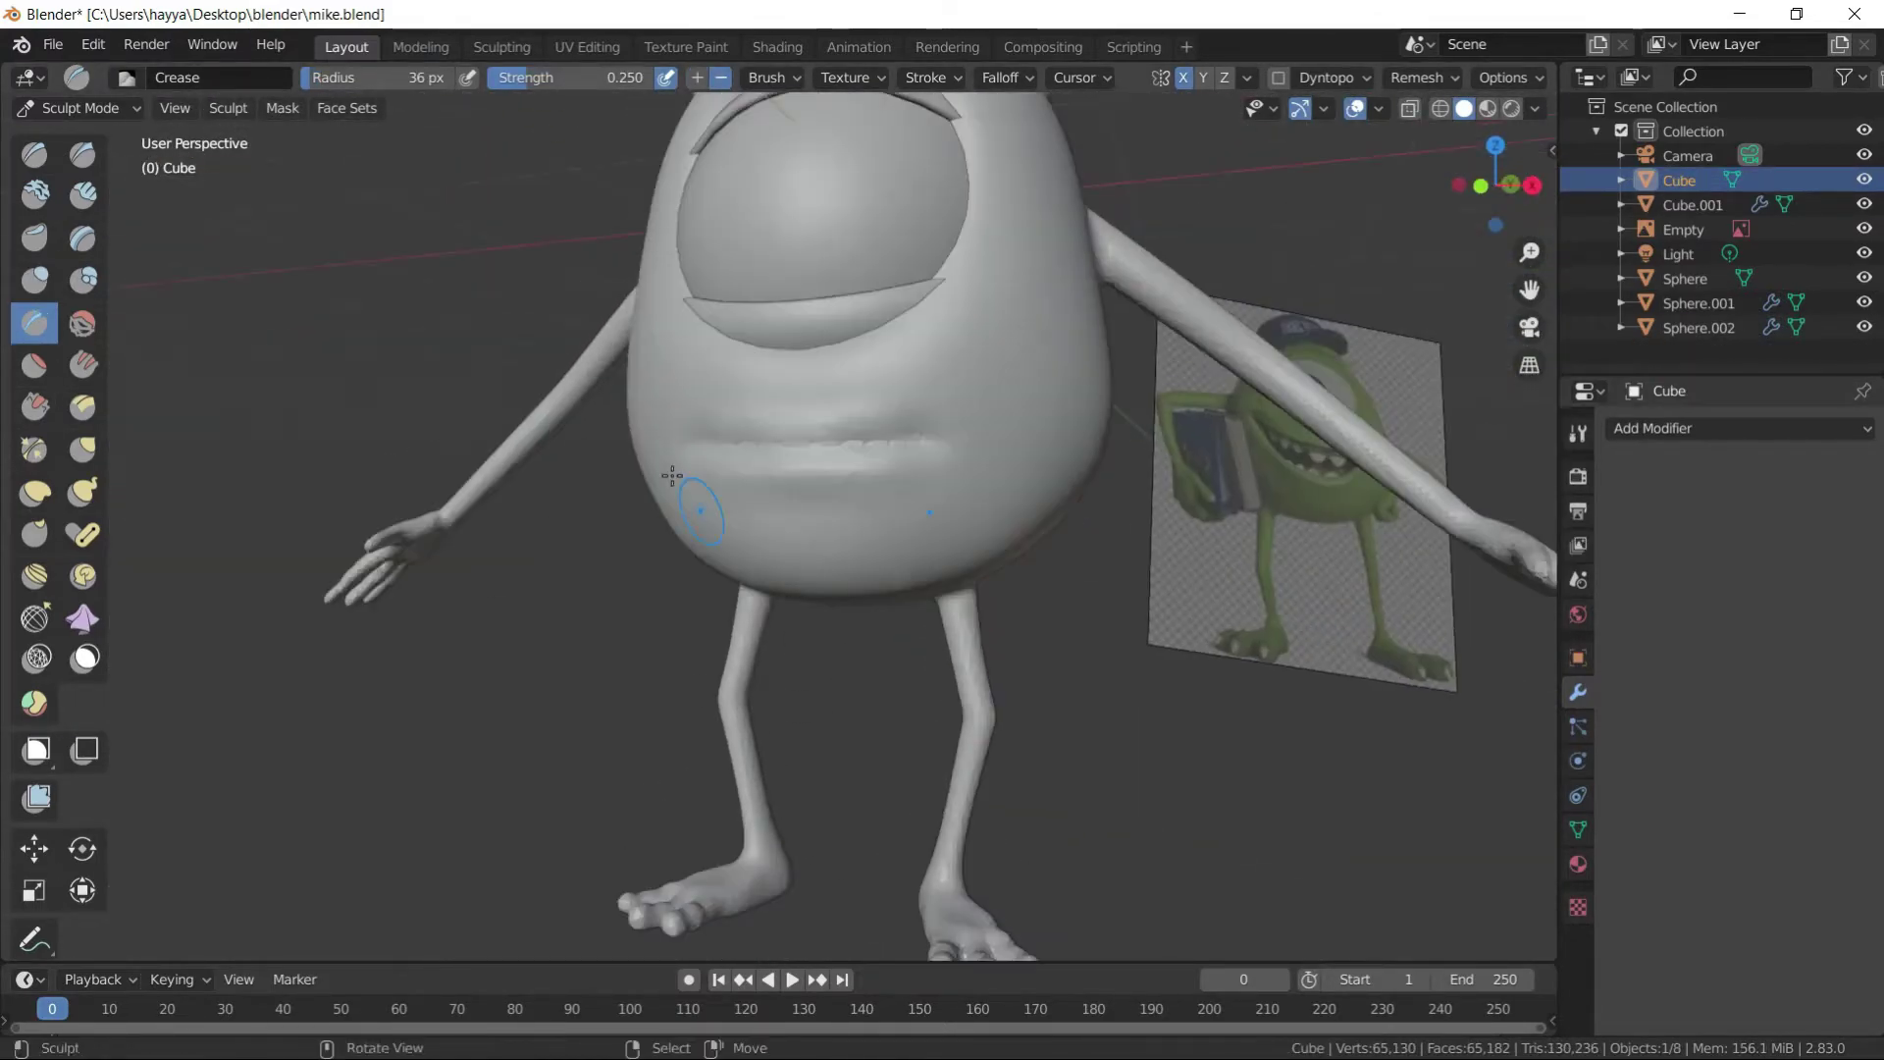
{"action": "left_click", "coordinate": [1735, 432]}
{"action": "key", "text": "Return"}
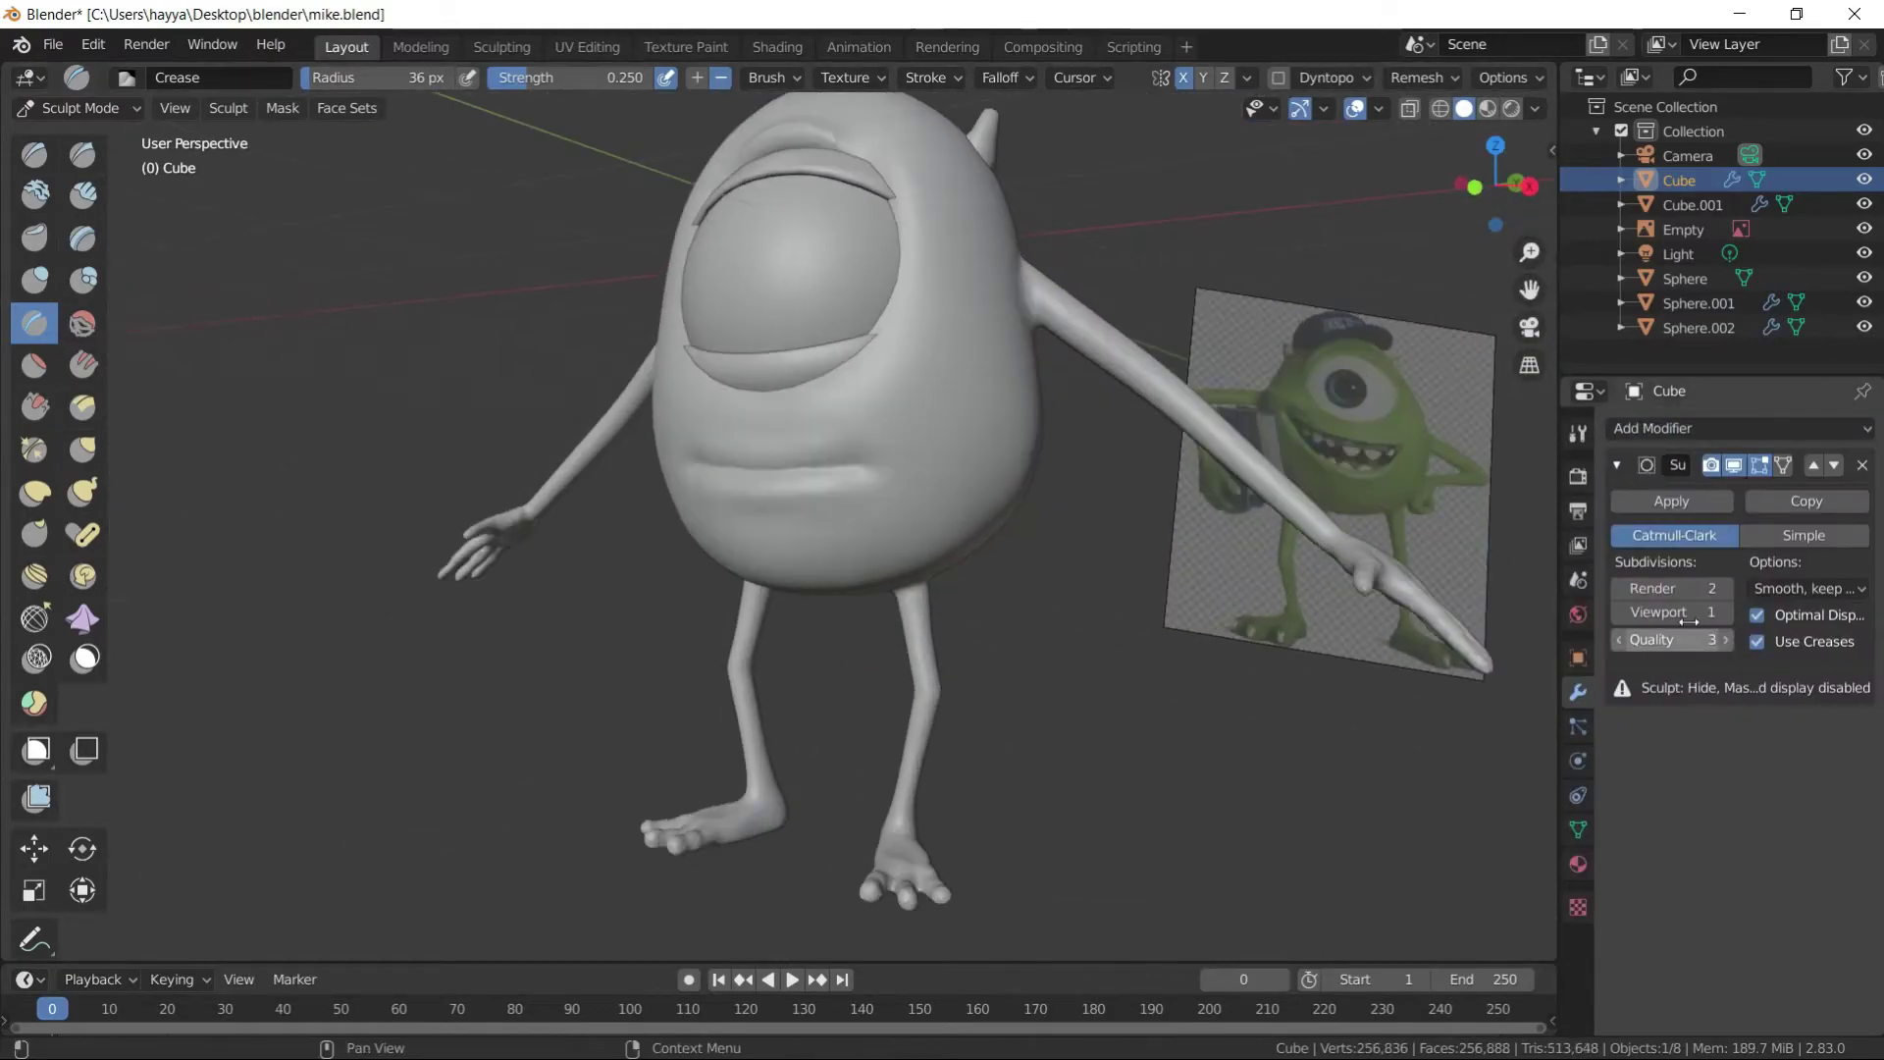
{"action": "scroll", "coordinate": [1020, 471], "scroll_direction": "up", "scroll_amount": 3}
{"action": "key", "text": "shift+z"}
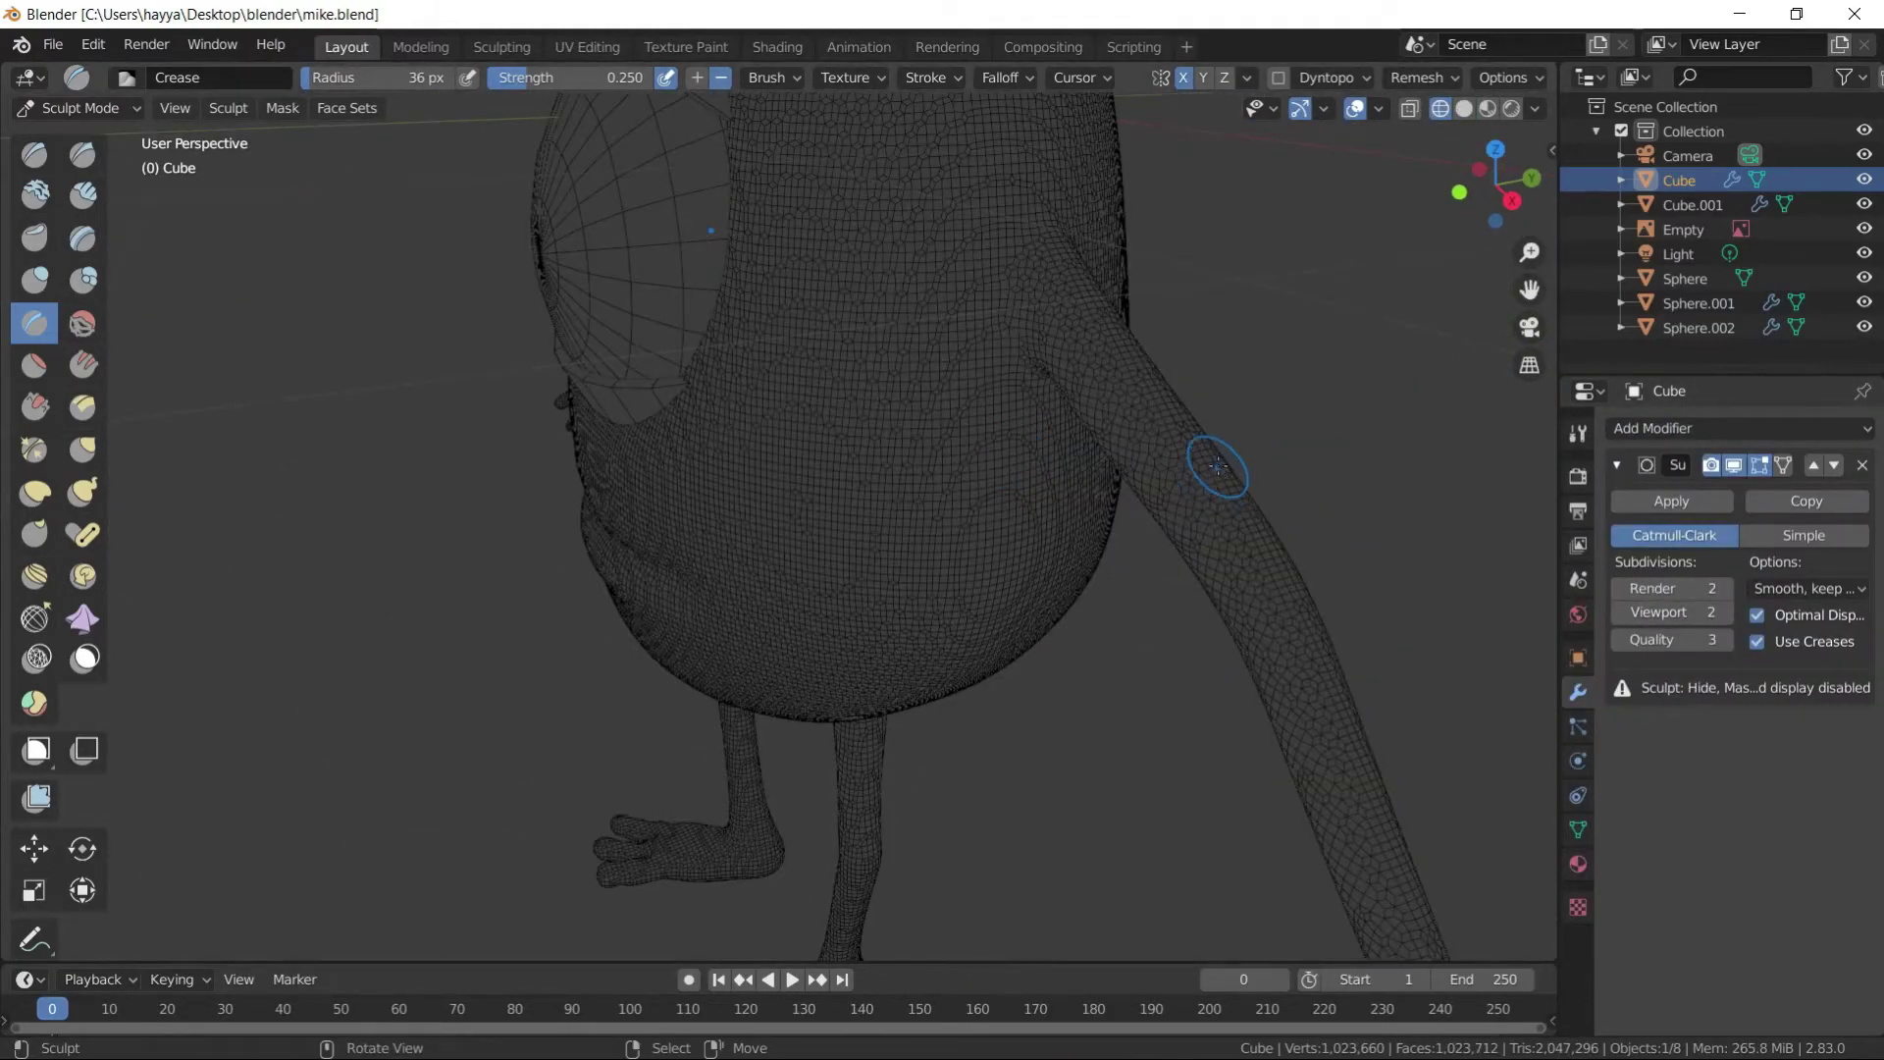
{"action": "scroll", "coordinate": [1216, 462], "scroll_direction": "down", "scroll_amount": 4}
{"action": "key", "text": "ctrl+z"}
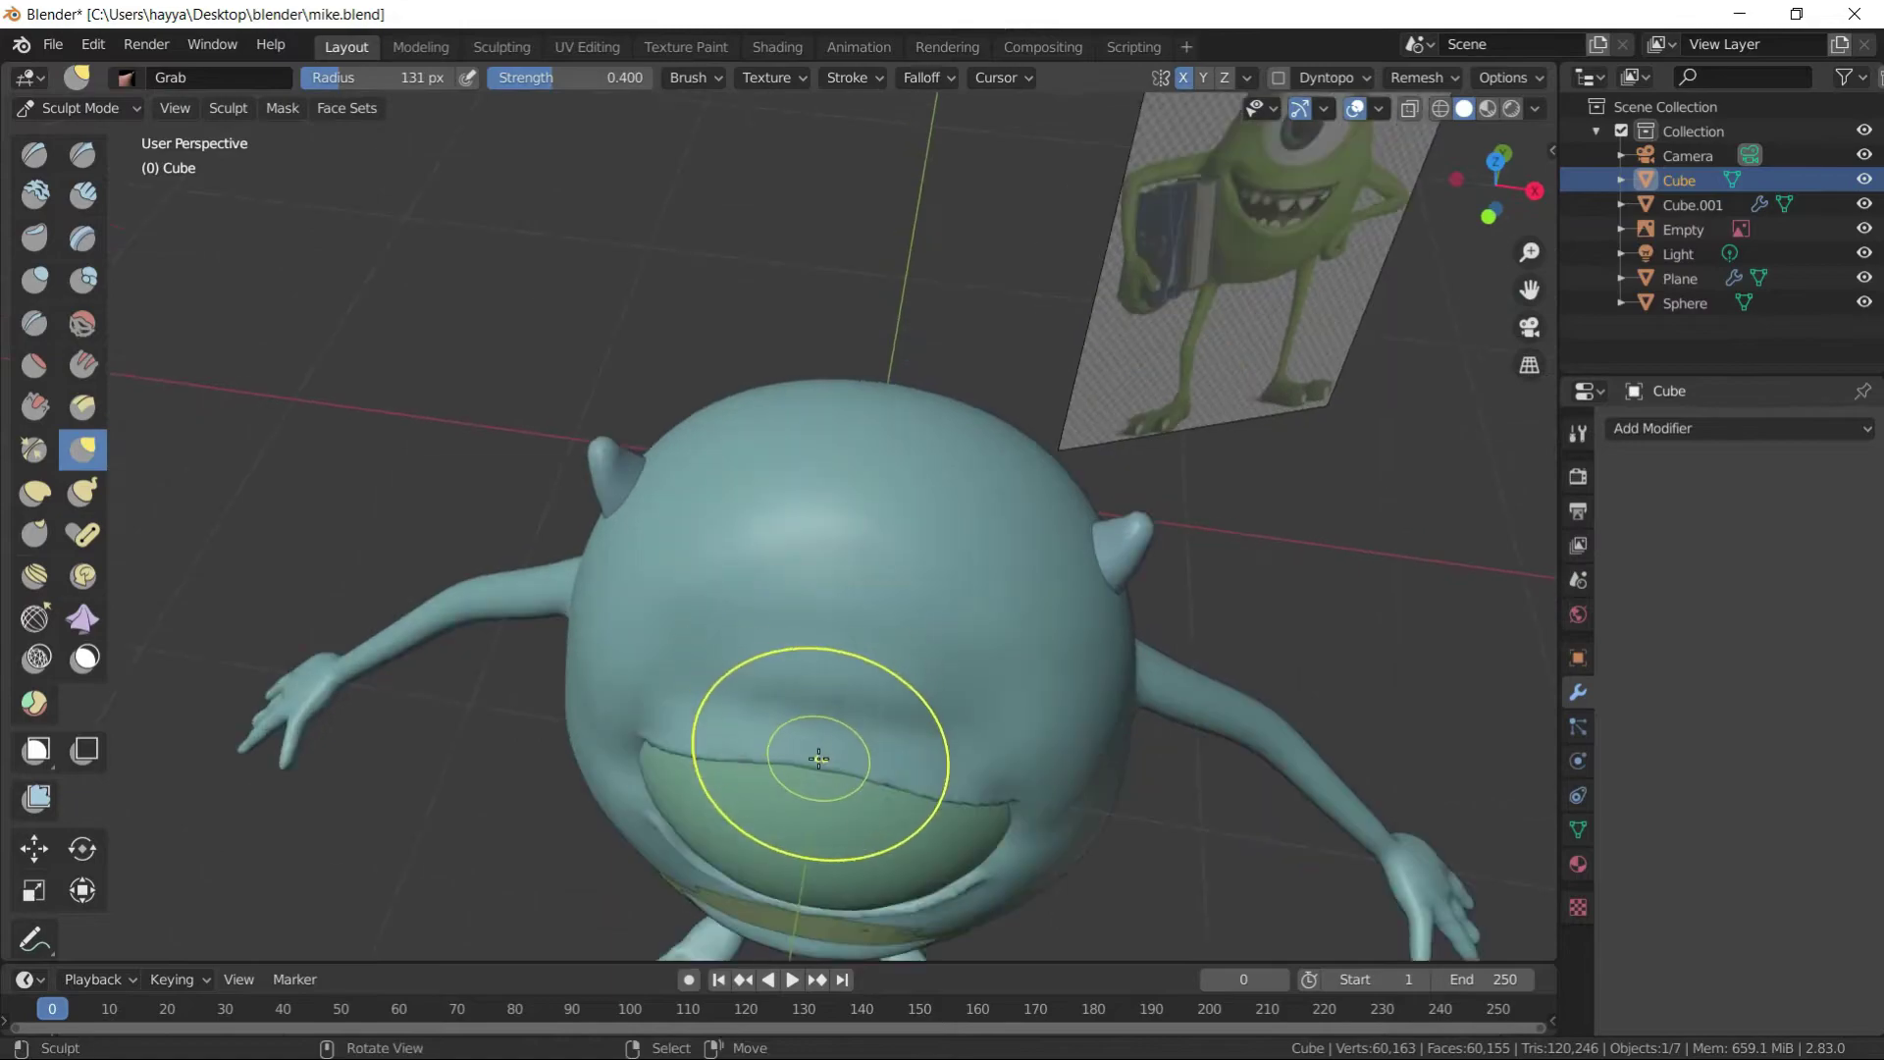
- Crease the rim around the eye from several angles, then return to Object Mode
{"action": "mouse_move", "coordinate": [867, 793]}
{"action": "middle_mouse_down"}
{"action": "mouse_move", "coordinate": [844, 686]}
{"action": "mouse_move", "coordinate": [583, 824]}
{"action": "middle_mouse_up"}
{"action": "scroll", "coordinate": [844, 687], "scroll_direction": "down", "scroll_amount": 3}
{"action": "key", "text": "shift+c"}
{"action": "scroll", "coordinate": [874, 743], "scroll_direction": "up", "scroll_amount": 5}
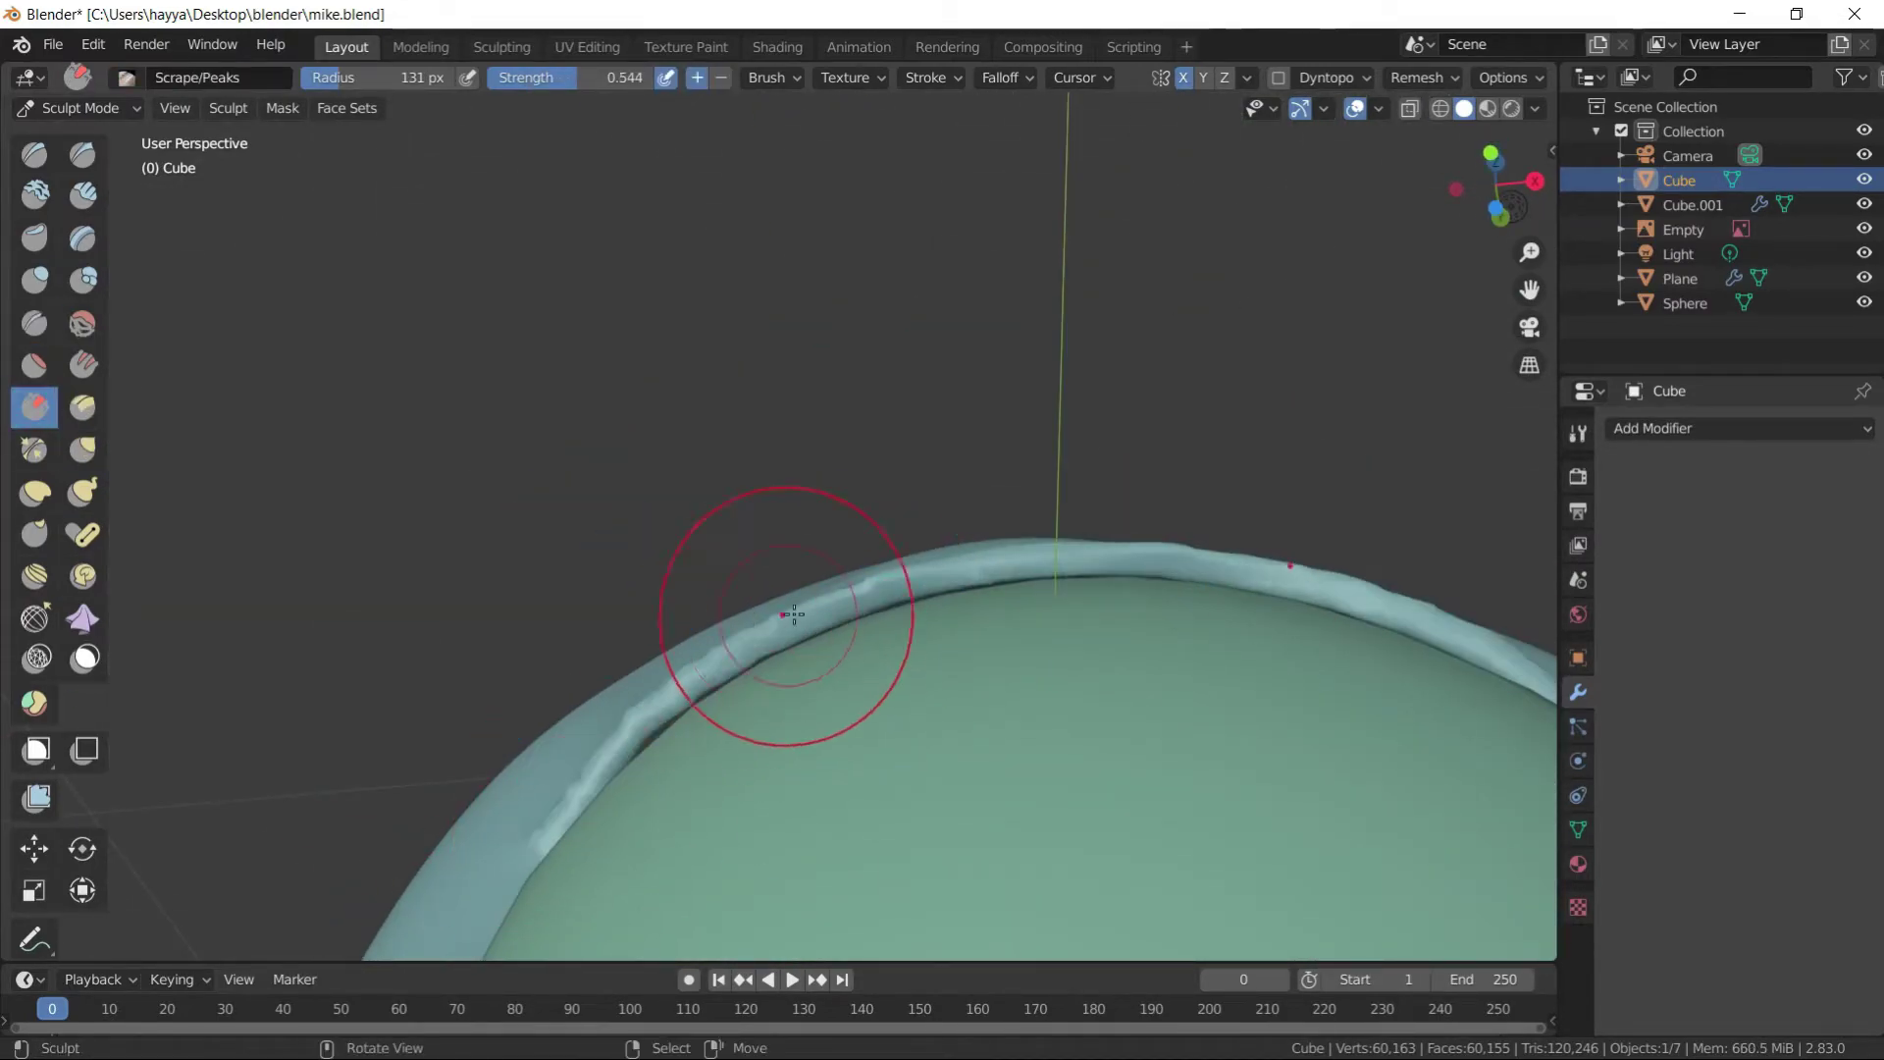
{"action": "middle_click_drag", "start_coordinate": [794, 614], "coordinate": [325, 631]}
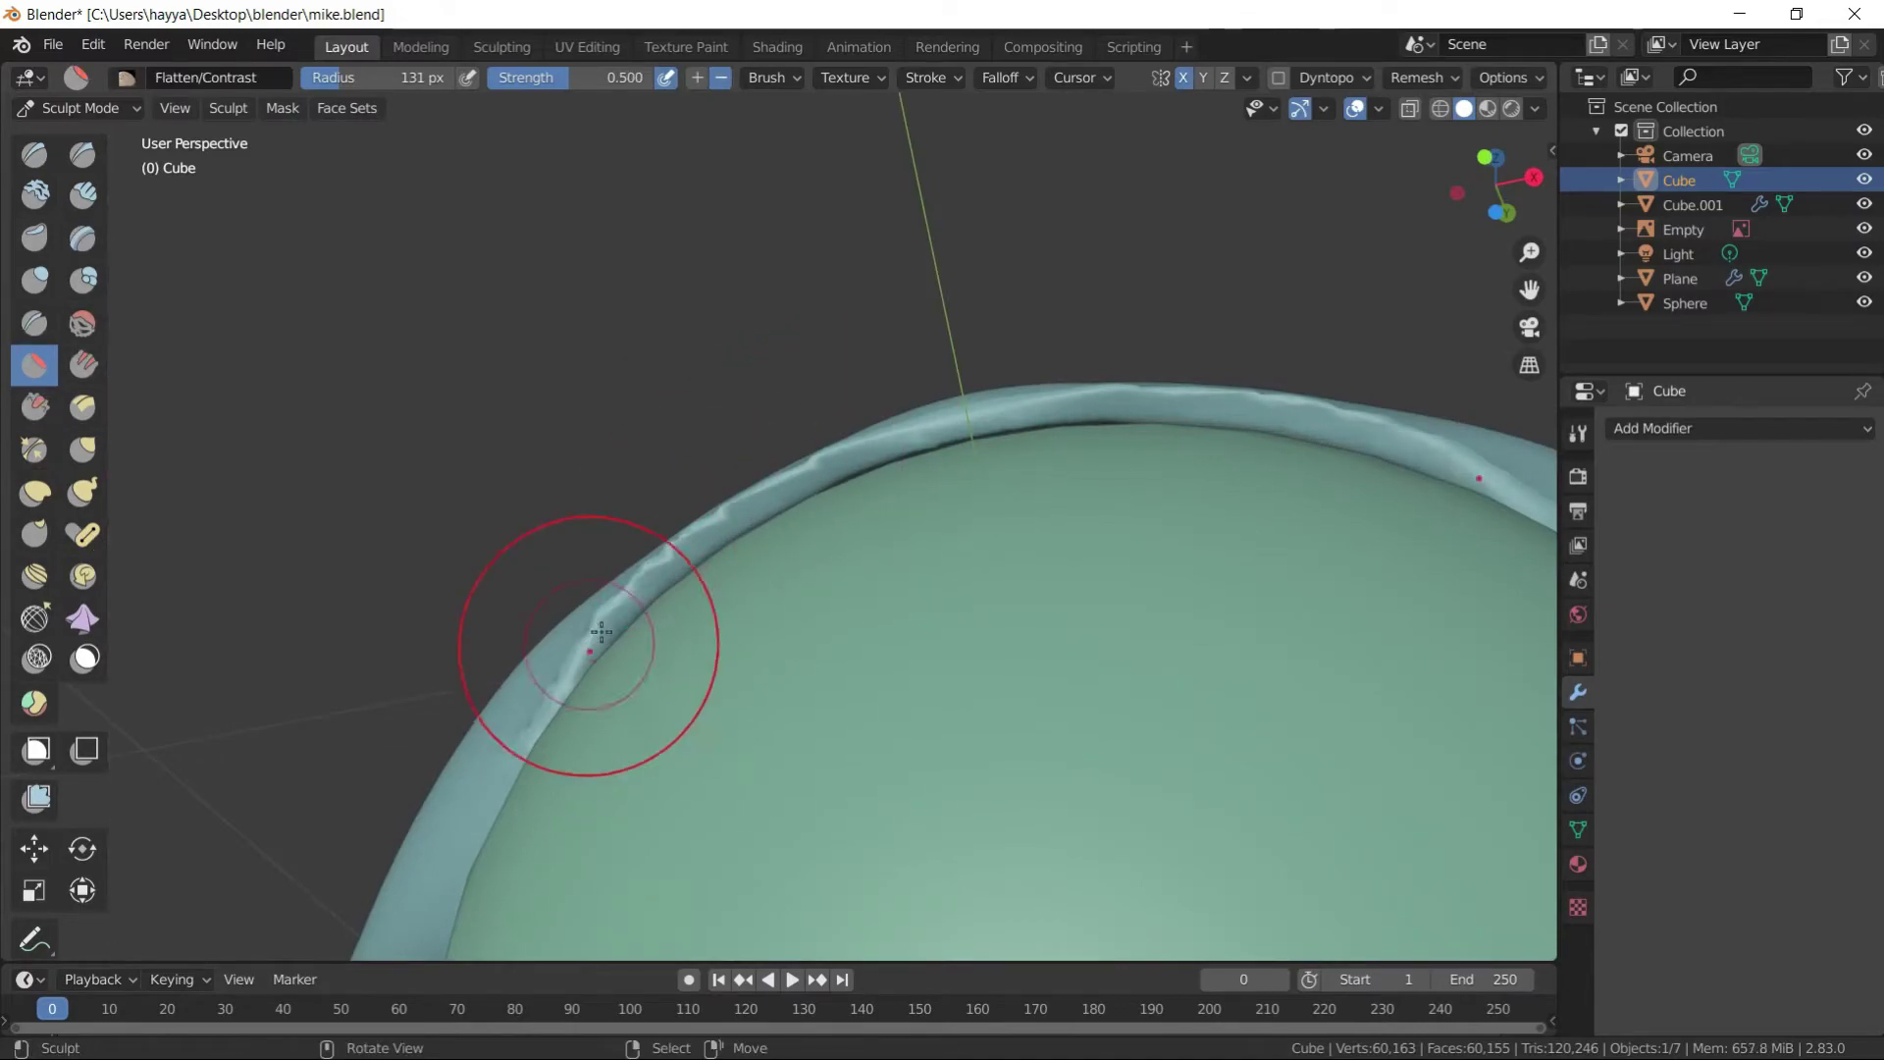
{"action": "middle_click_drag", "start_coordinate": [601, 632], "coordinate": [1032, 542]}
{"action": "mouse_move", "coordinate": [958, 764]}
{"action": "middle_mouse_down"}
{"action": "mouse_move", "coordinate": [841, 577]}
{"action": "mouse_move", "coordinate": [927, 589]}
{"action": "middle_mouse_up"}
{"action": "mouse_move", "coordinate": [639, 783]}
{"action": "middle_mouse_down"}
{"action": "mouse_move", "coordinate": [1060, 556]}
{"action": "mouse_move", "coordinate": [1022, 433]}
{"action": "mouse_move", "coordinate": [1349, 467]}
{"action": "middle_mouse_up"}
{"action": "mouse_move", "coordinate": [815, 607]}
{"action": "middle_mouse_down"}
{"action": "mouse_move", "coordinate": [1190, 392]}
{"action": "mouse_move", "coordinate": [178, 695]}
{"action": "mouse_move", "coordinate": [1253, 638]}
{"action": "mouse_move", "coordinate": [954, 592]}
{"action": "middle_mouse_up"}
{"action": "scroll", "coordinate": [1115, 421], "scroll_direction": "down", "scroll_amount": 3}
{"action": "scroll", "coordinate": [955, 592], "scroll_direction": "down", "scroll_amount": 3}
{"action": "scroll", "coordinate": [942, 598], "scroll_direction": "down", "scroll_amount": 2}
{"action": "key", "text": "ctrl+Tab"}
- Extrude the mouth plane's edge, nudge it slightly along Z, and save the file
{"action": "left_click", "coordinate": [814, 491]}
{"action": "key", "text": "Tab"}
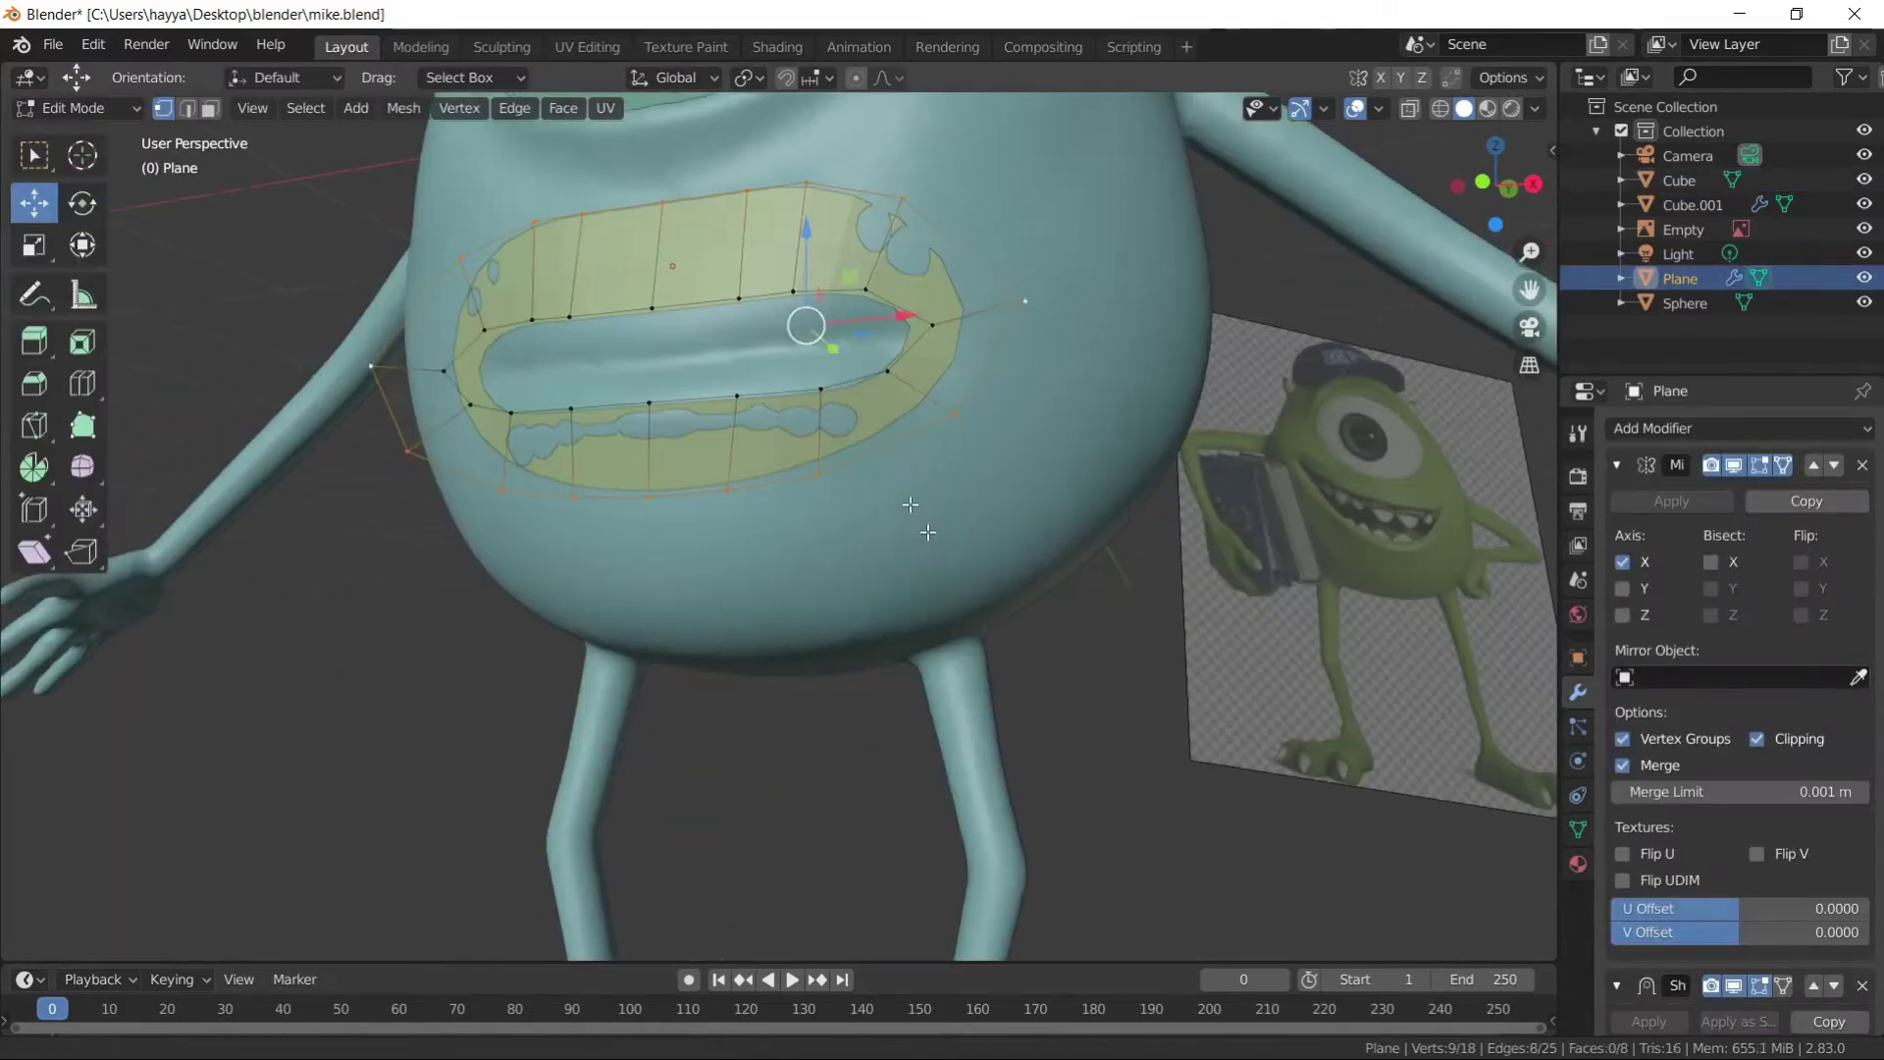
{"action": "scroll", "coordinate": [861, 557], "scroll_direction": "up", "scroll_amount": 3}
{"action": "key", "text": "e"}
{"action": "middle_click_drag", "start_coordinate": [926, 494], "coordinate": [803, 441]}
{"action": "key", "text": "g"}
{"action": "key", "text": "z"}
{"action": "left_click", "coordinate": [803, 441]}
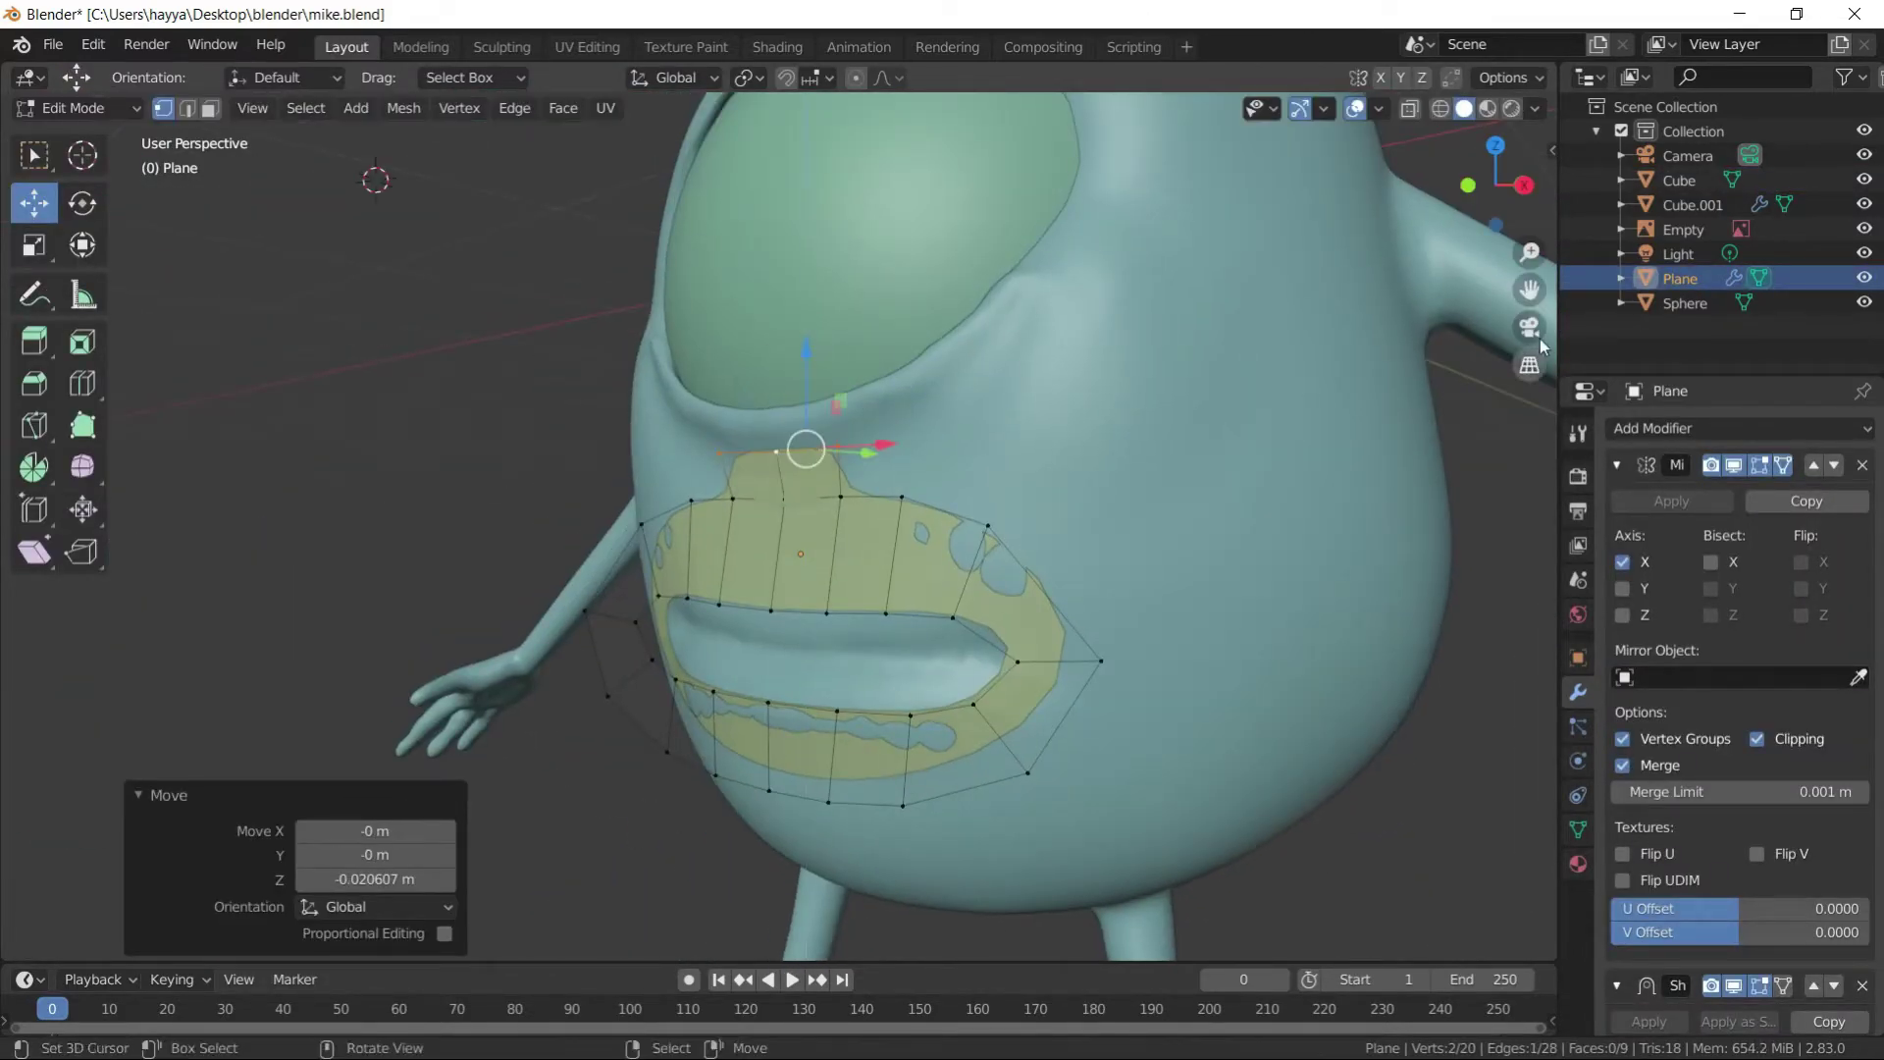
{"action": "key", "text": "ctrl+s"}
- Turn the Outliner into a second 3D view with MatCap lighting and Random colours
{"action": "middle_click_drag", "start_coordinate": [874, 578], "coordinate": [878, 456], "text": "shift"}
{"action": "scroll", "coordinate": [1416, 686], "scroll_direction": "down", "scroll_amount": 2}
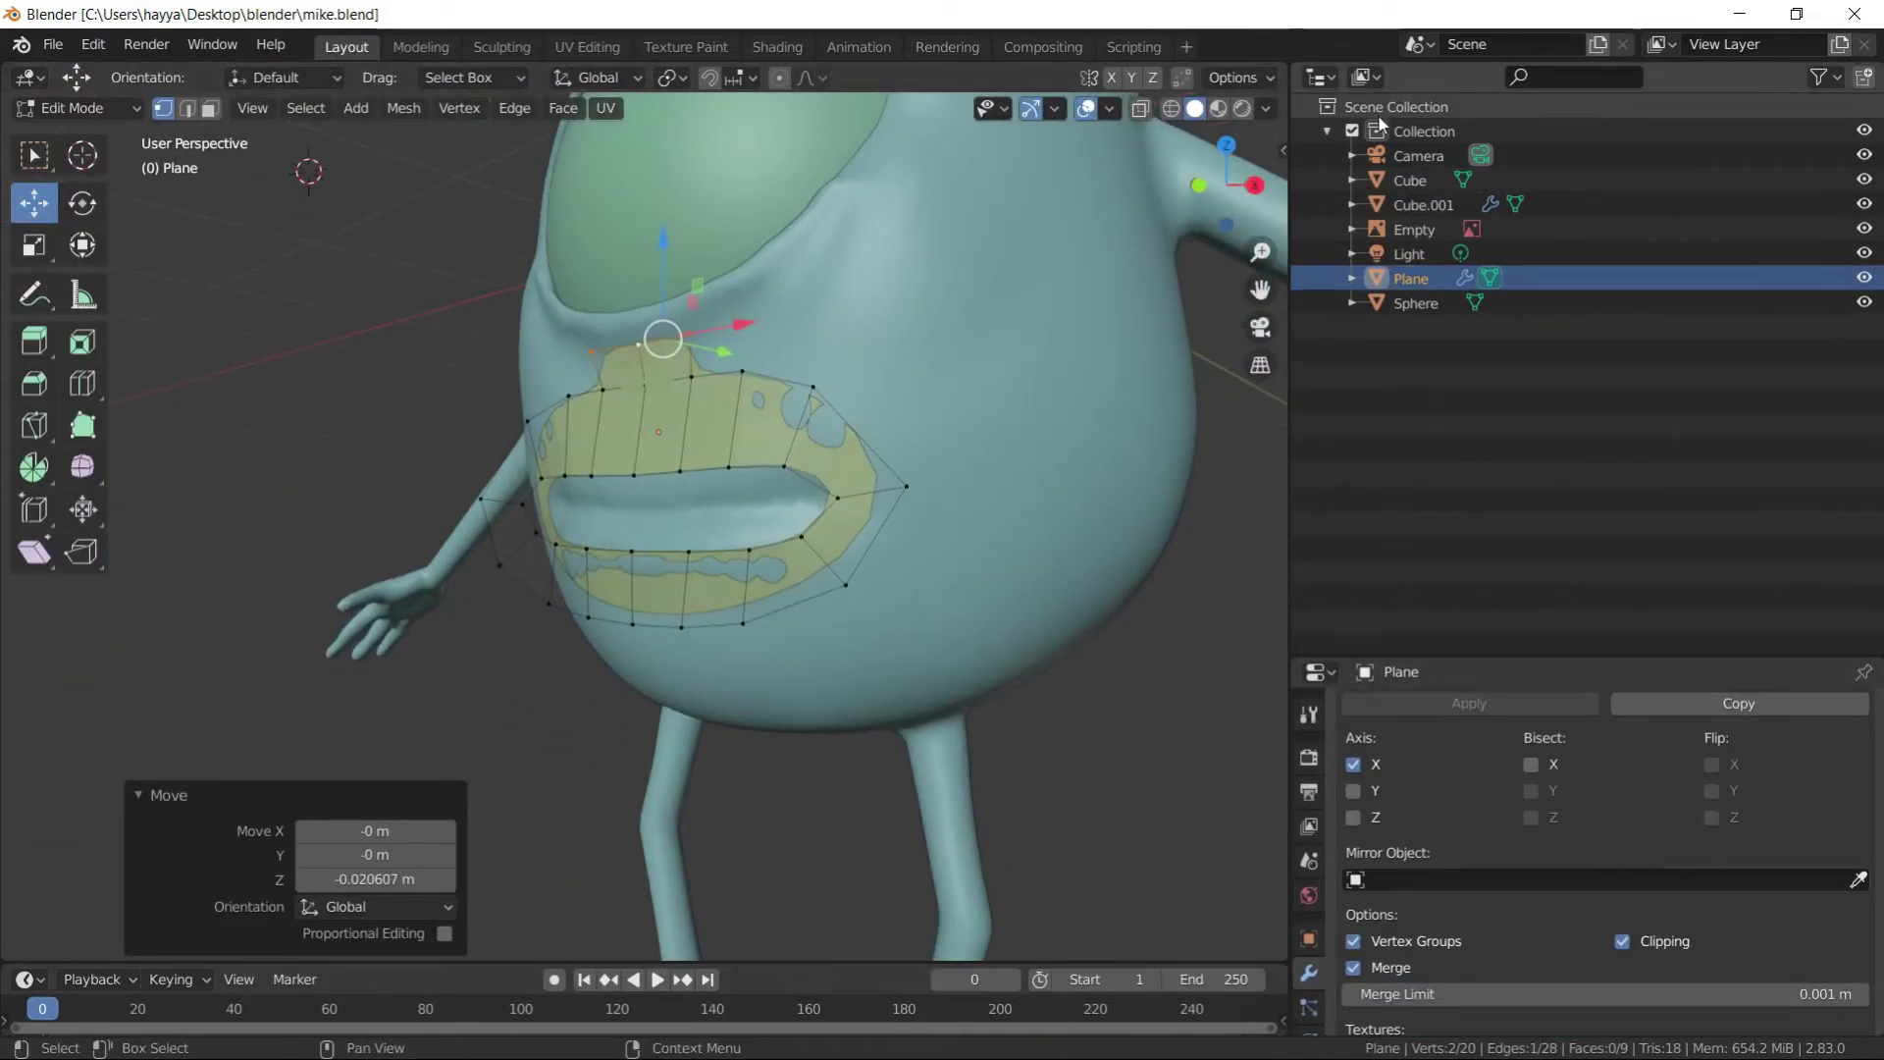
{"action": "key", "text": "shift+F5"}
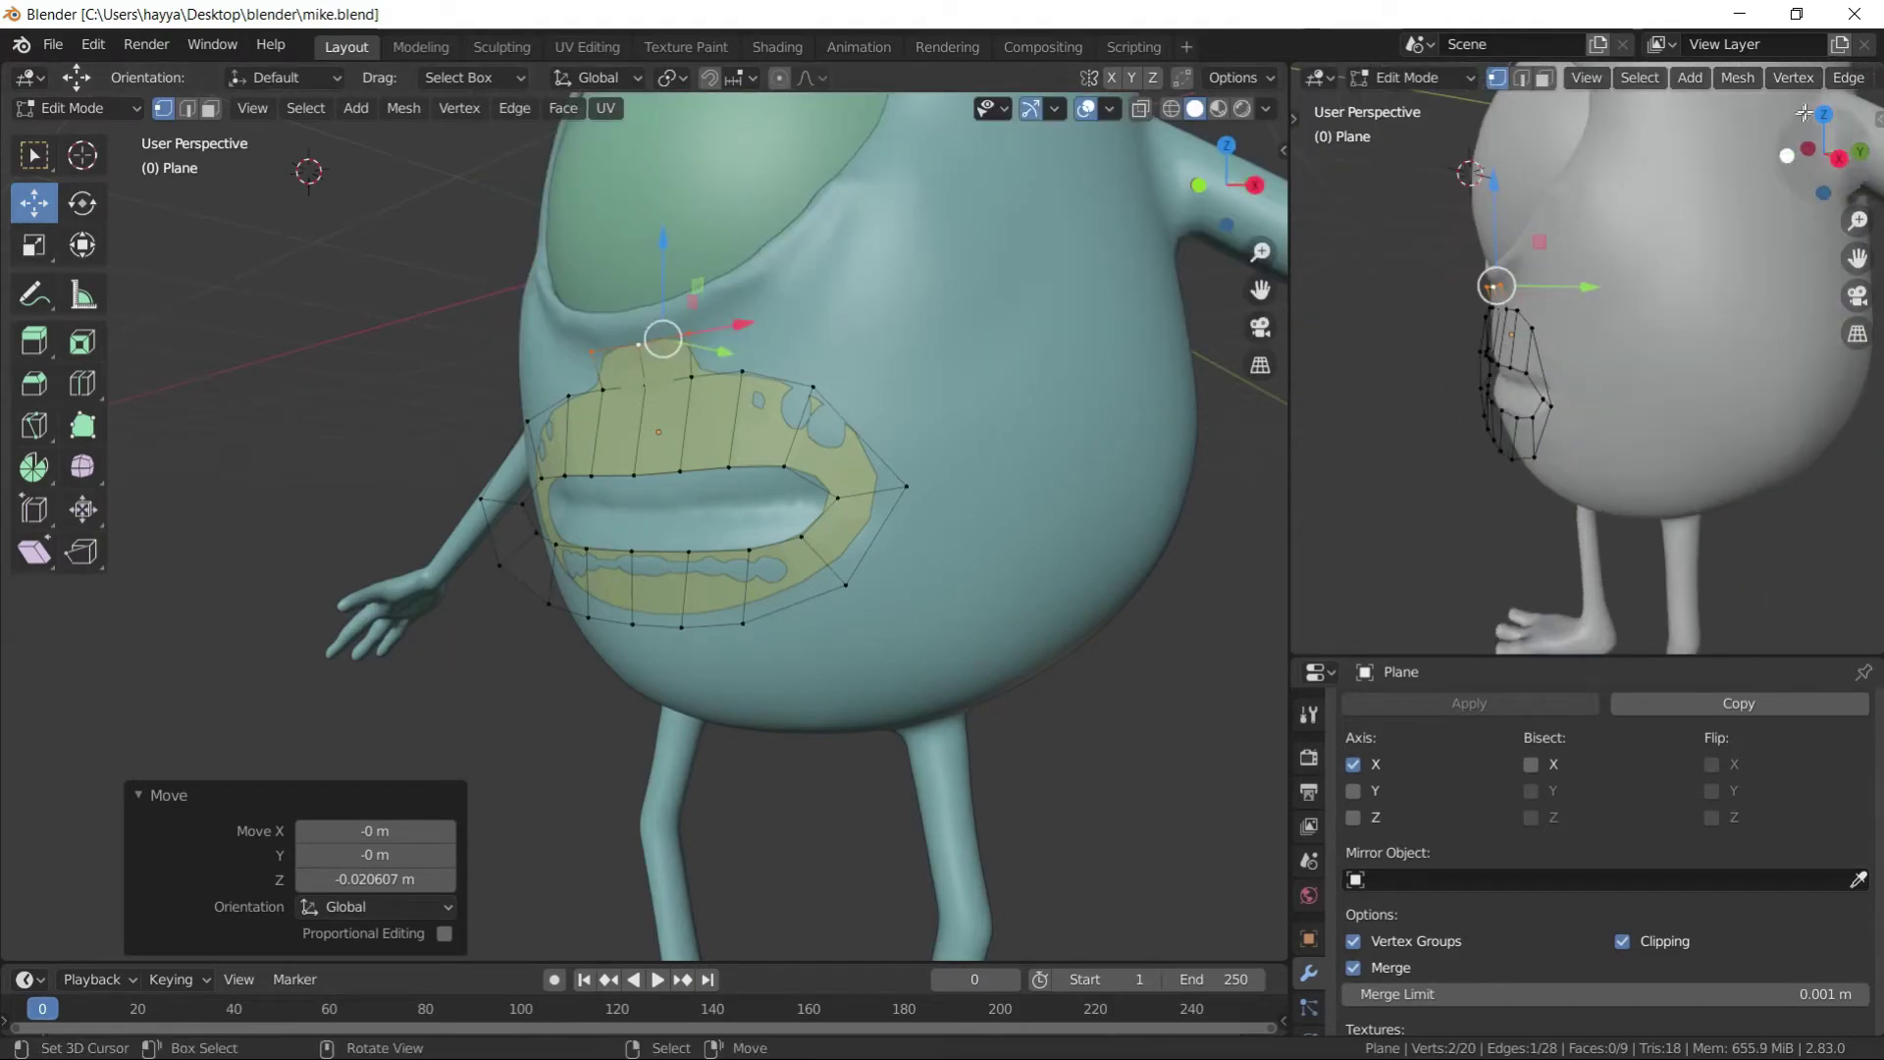
{"action": "left_click", "coordinate": [1863, 78]}
{"action": "left_click", "coordinate": [1719, 406]}
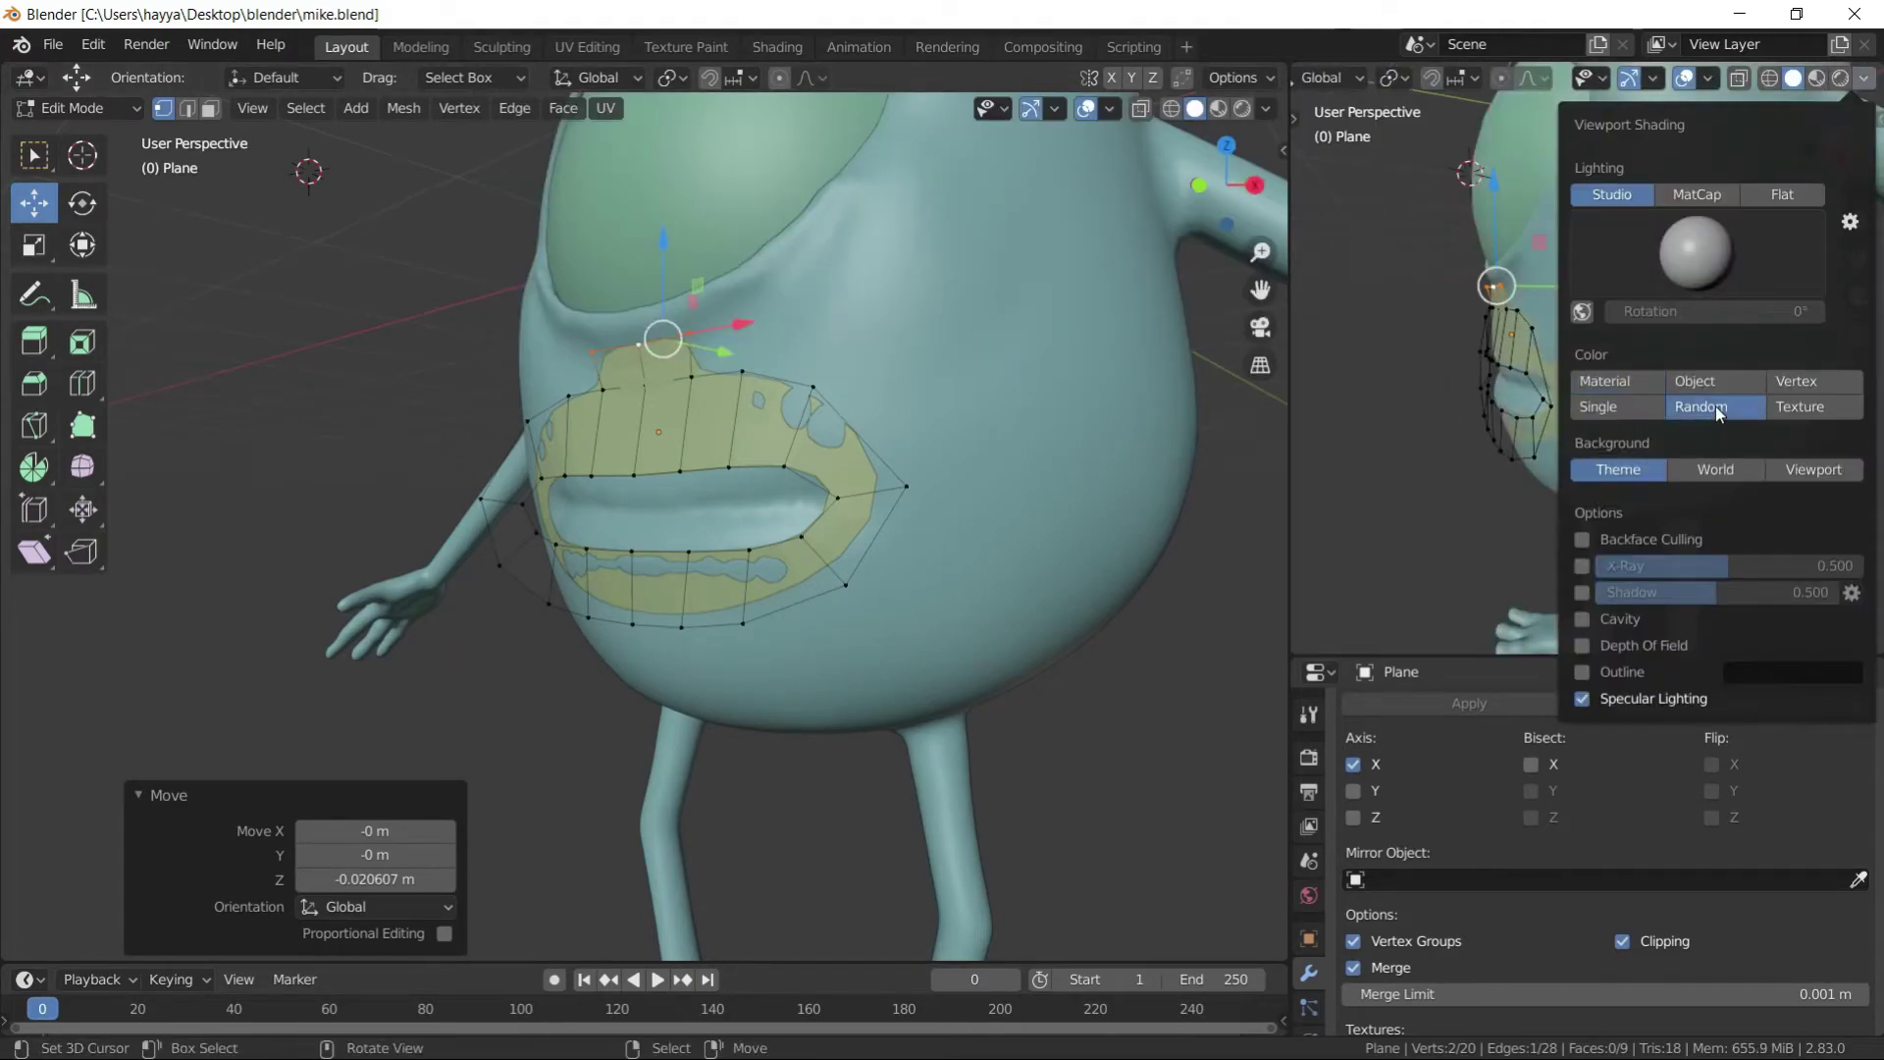
{"action": "left_click", "coordinate": [1696, 193]}
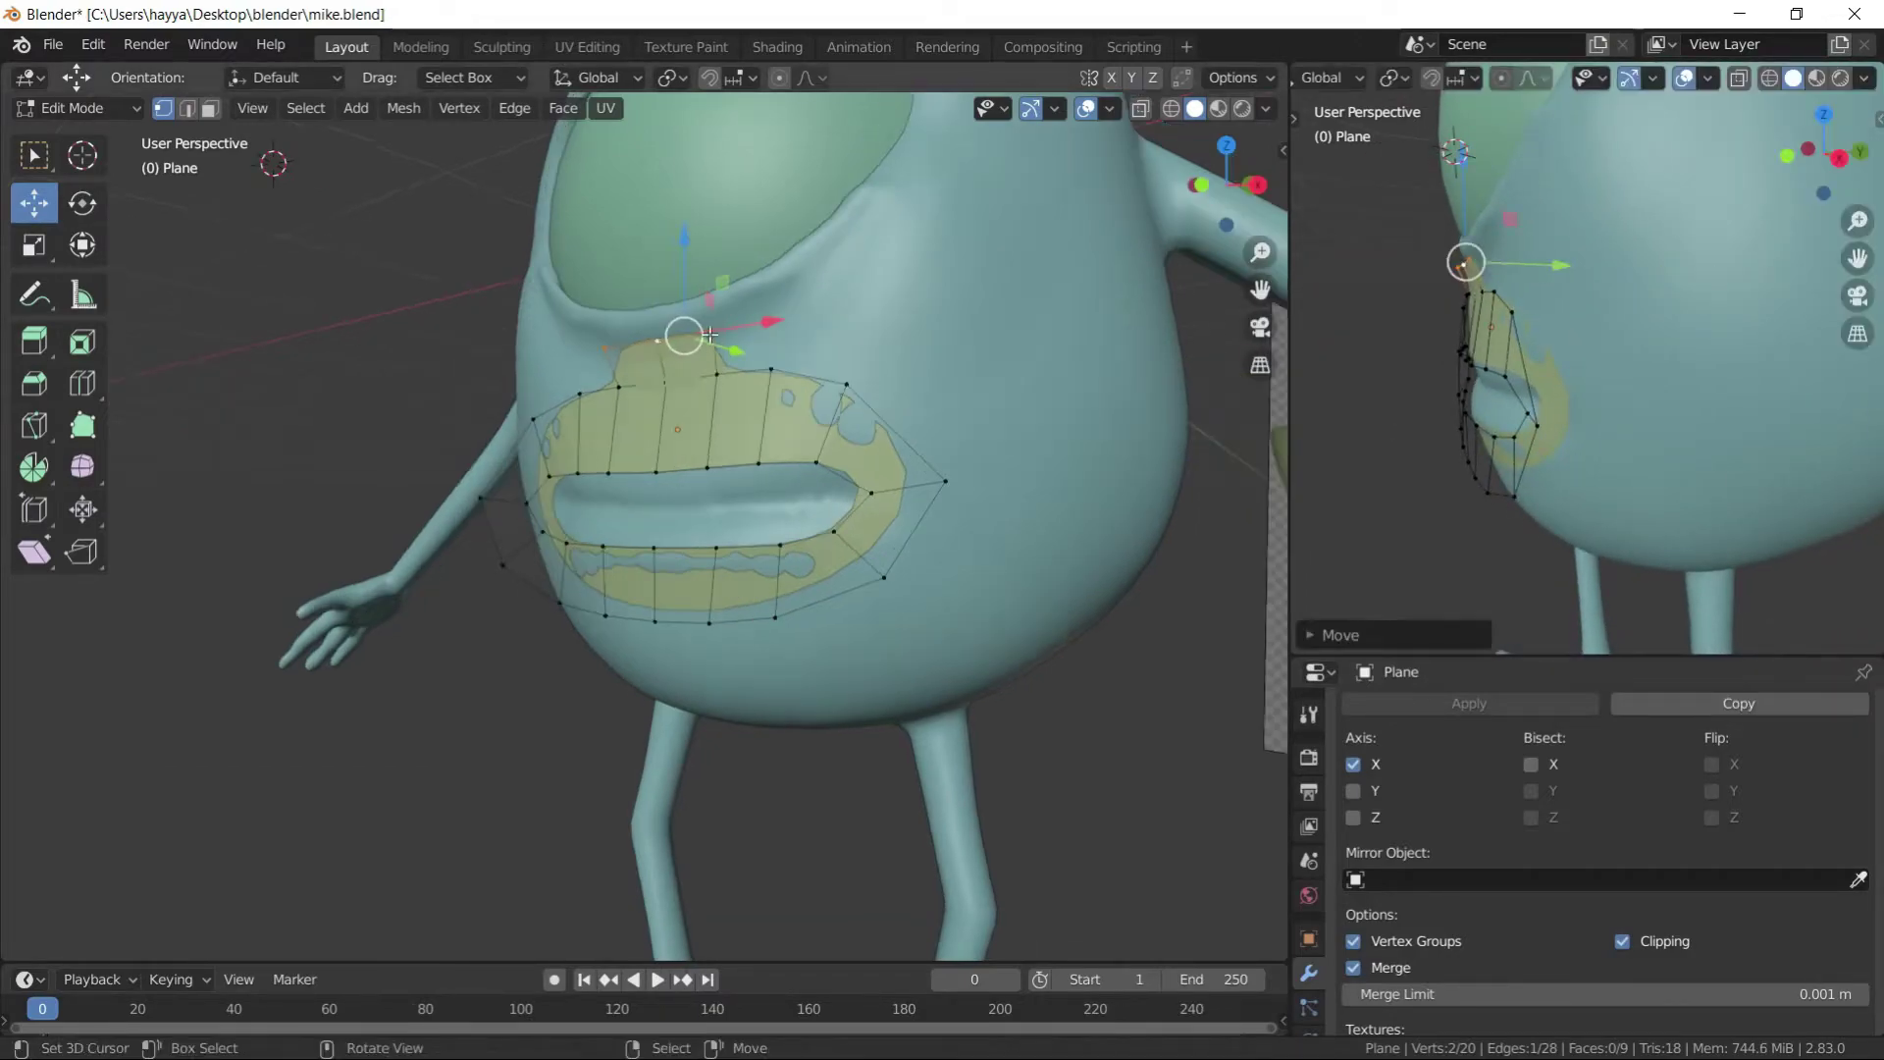
- Duplicate a vertex and place the copy at the shoulder
{"action": "middle_click_drag", "start_coordinate": [912, 382], "coordinate": [982, 365]}
{"action": "key", "text": "shift+d"}
{"action": "left_click", "coordinate": [484, 286]}
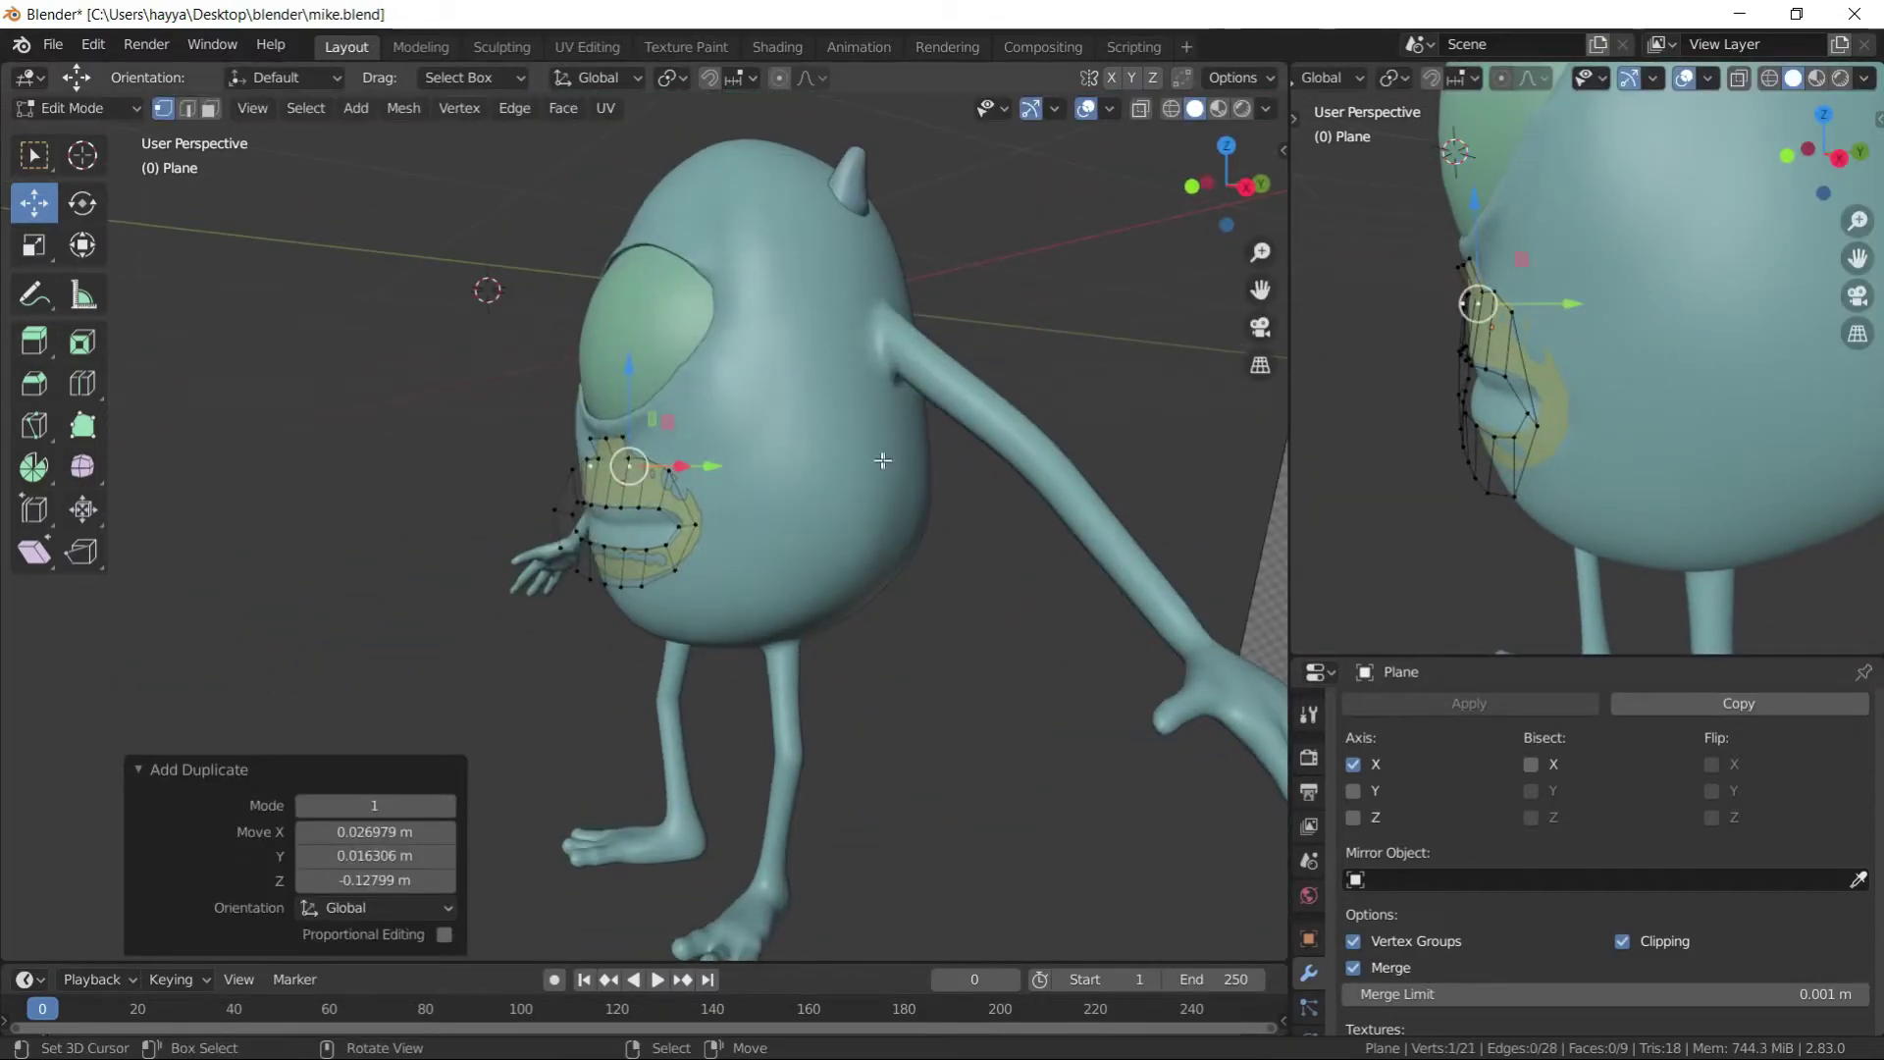
{"action": "key", "text": "g"}
{"action": "left_click", "coordinate": [959, 522]}
{"action": "middle_click_drag", "start_coordinate": [960, 522], "coordinate": [1092, 481]}
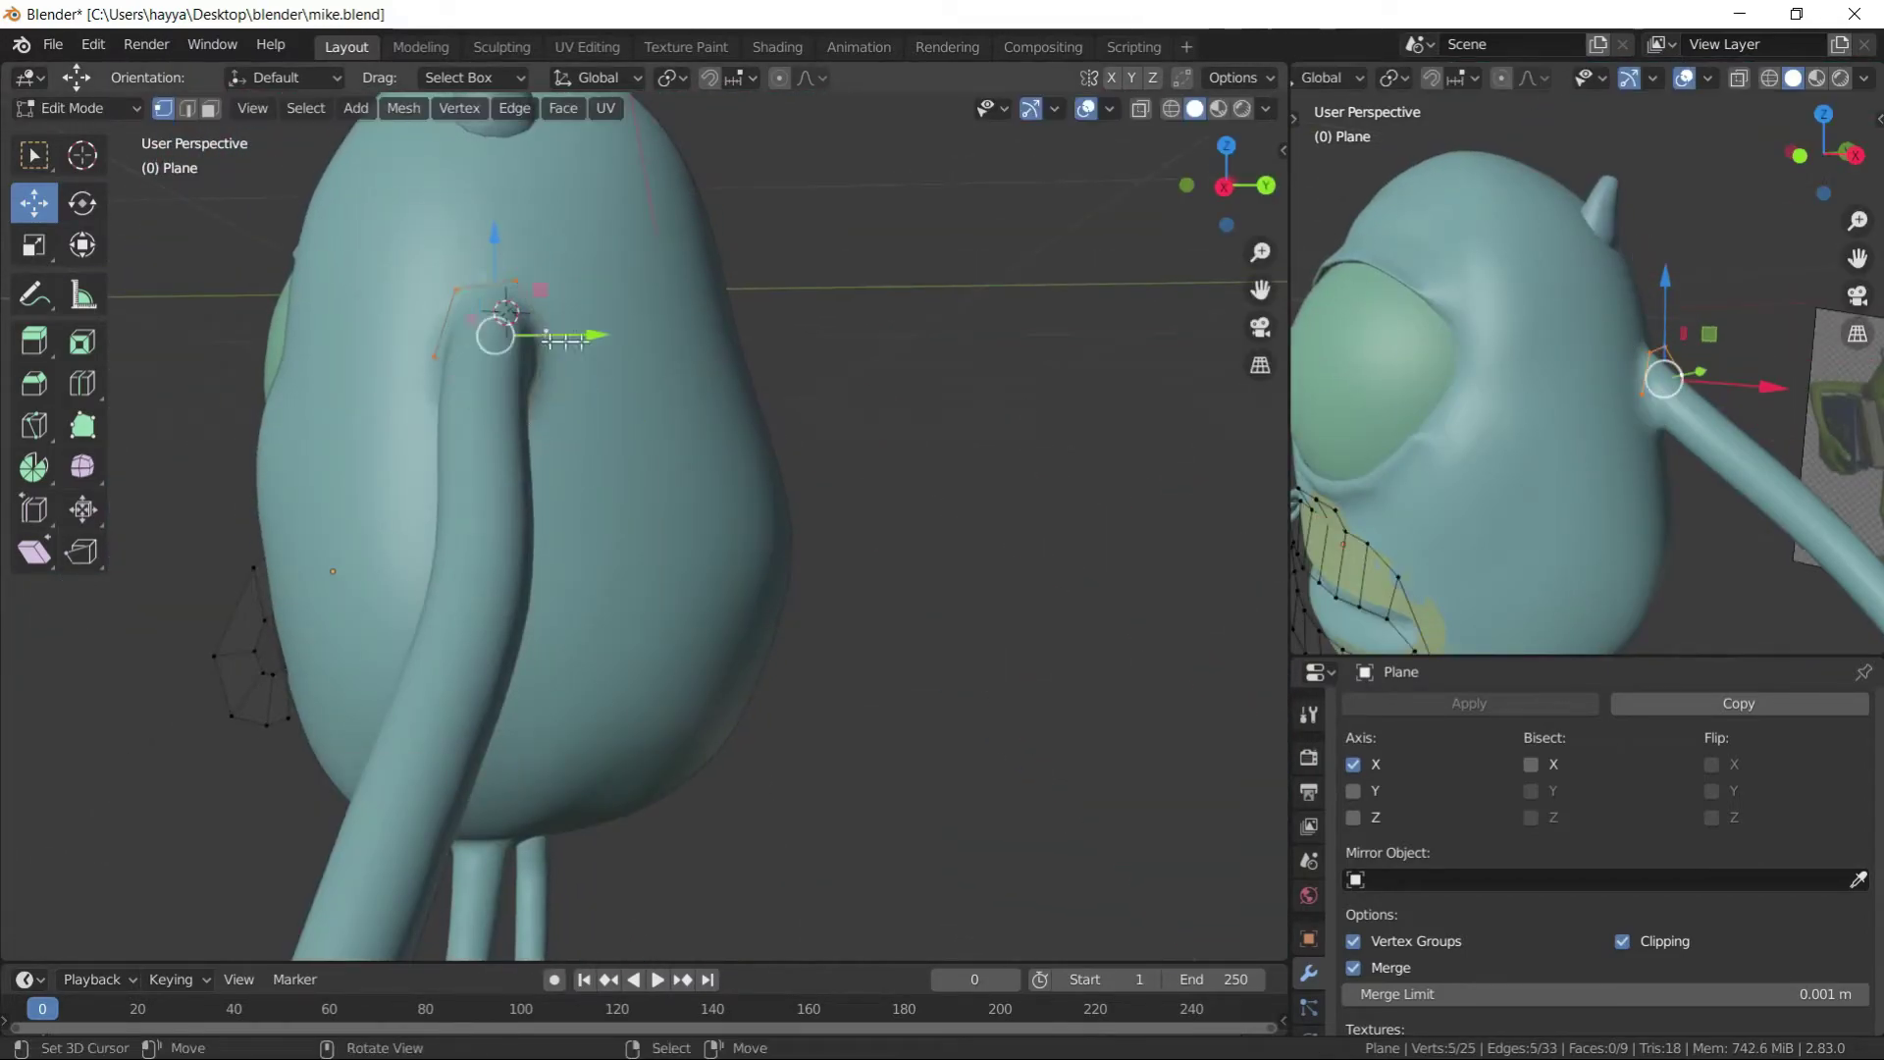
- Select the shoulder vertices and reset the annotation default colour to blue in Preferences
{"action": "mouse_move", "coordinate": [548, 339]}
{"action": "middle_mouse_down"}
{"action": "mouse_move", "coordinate": [463, 433]}
{"action": "mouse_move", "coordinate": [521, 450]}
{"action": "middle_mouse_up"}
{"action": "left_click", "coordinate": [94, 44]}
{"action": "left_click", "coordinate": [137, 398]}
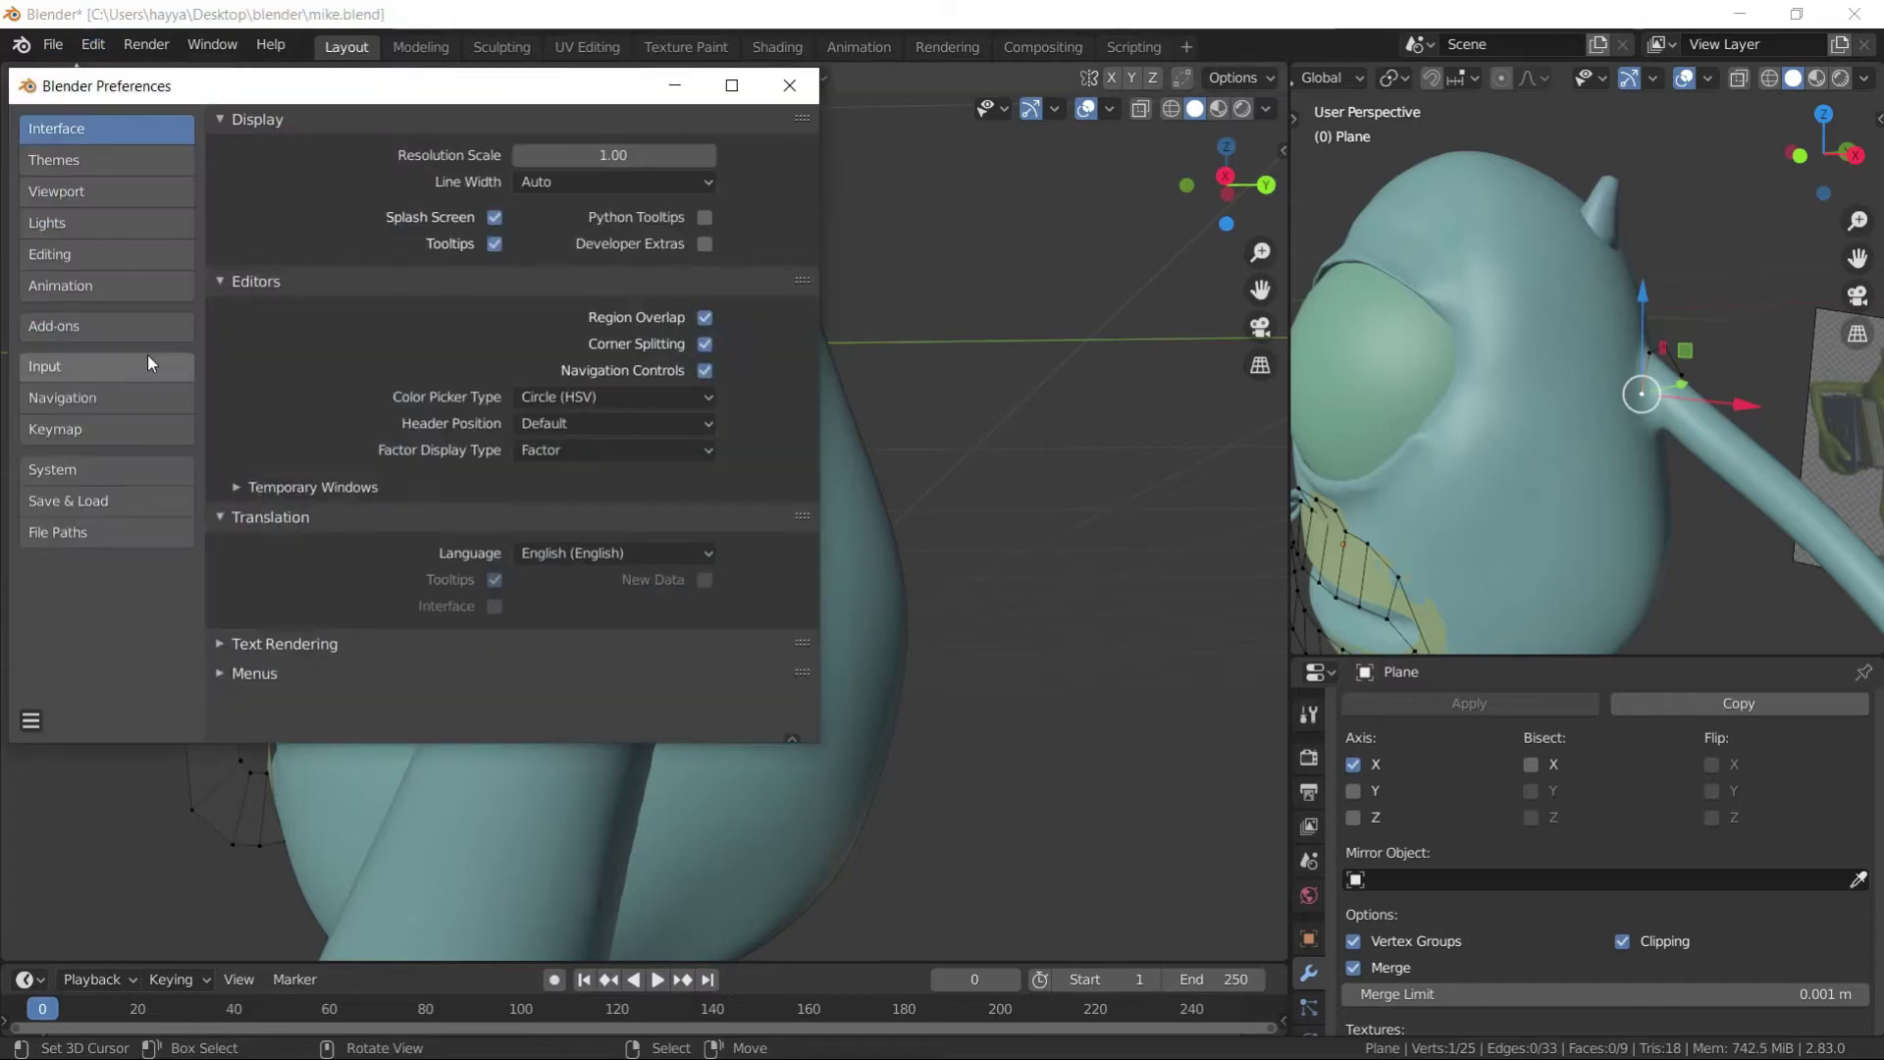
{"action": "left_click", "coordinate": [59, 326]}
{"action": "left_click", "coordinate": [138, 255]}
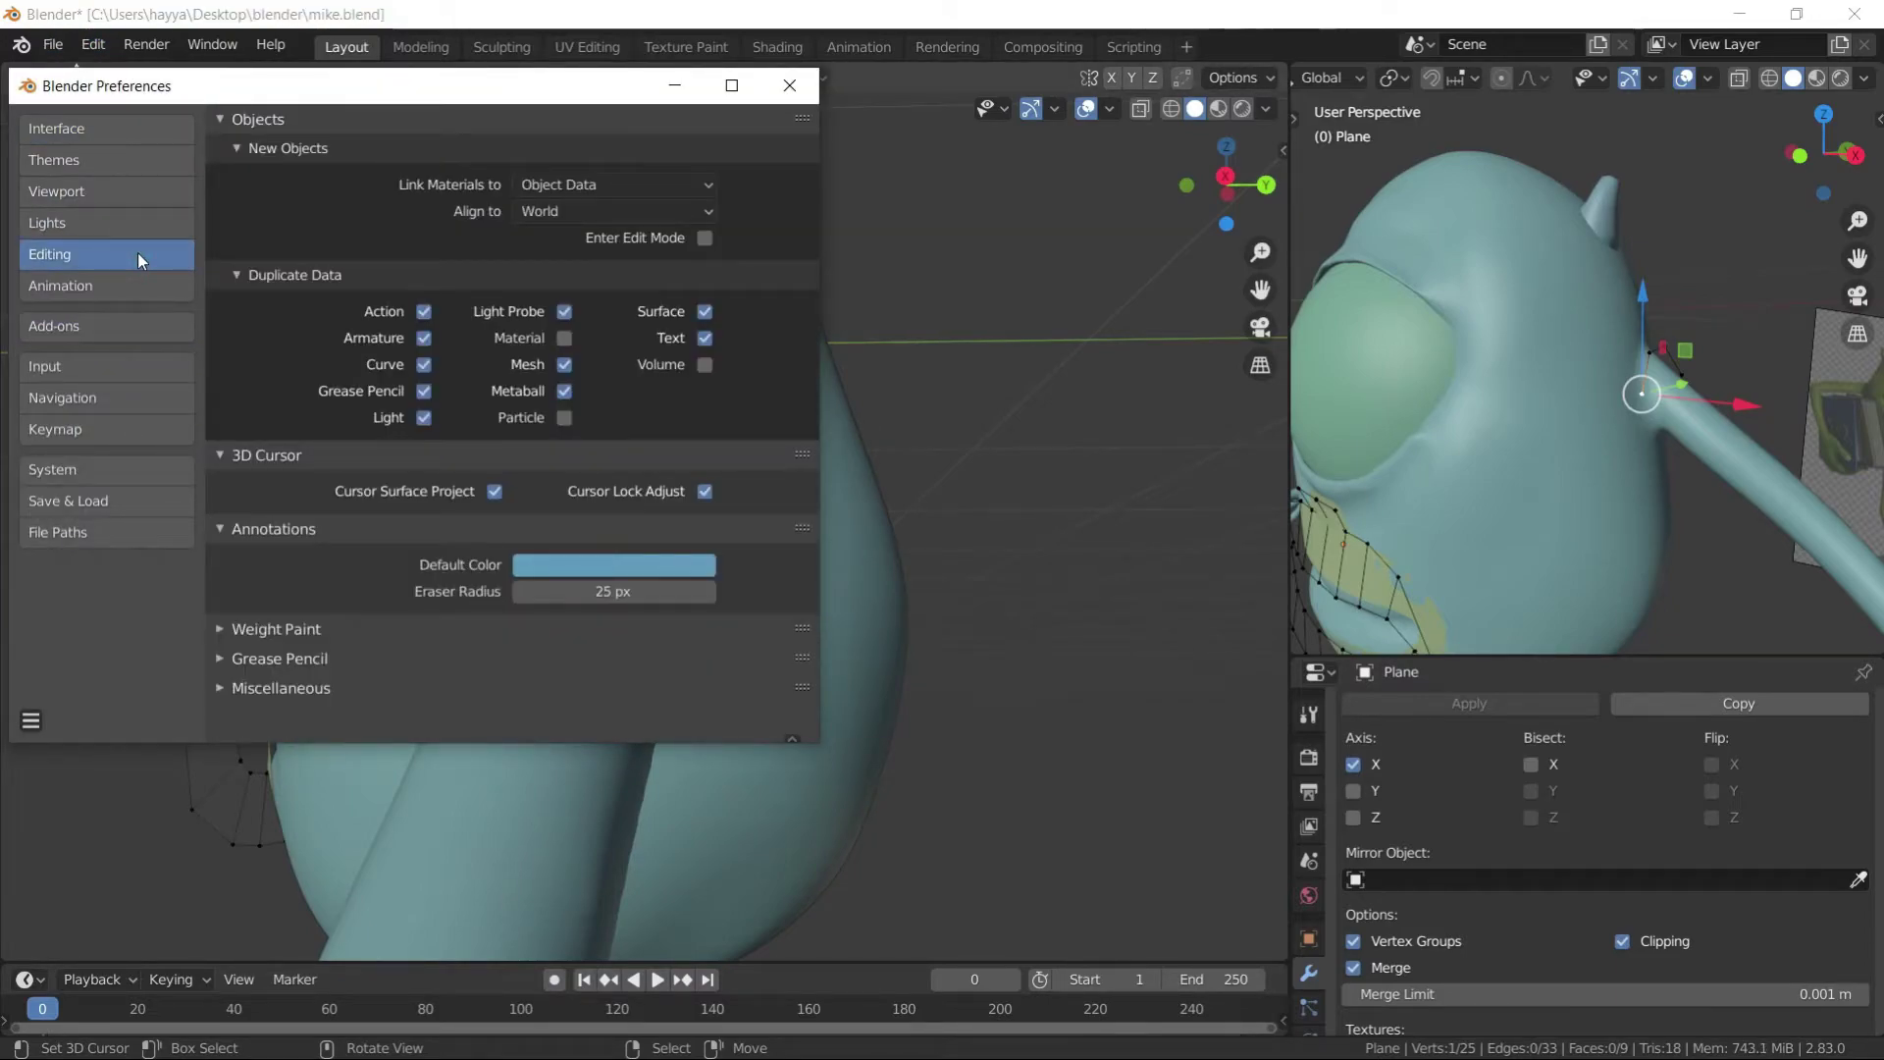
{"action": "left_click", "coordinate": [564, 567]}
{"action": "left_click", "coordinate": [554, 270]}
{"action": "left_click", "coordinate": [616, 261]}
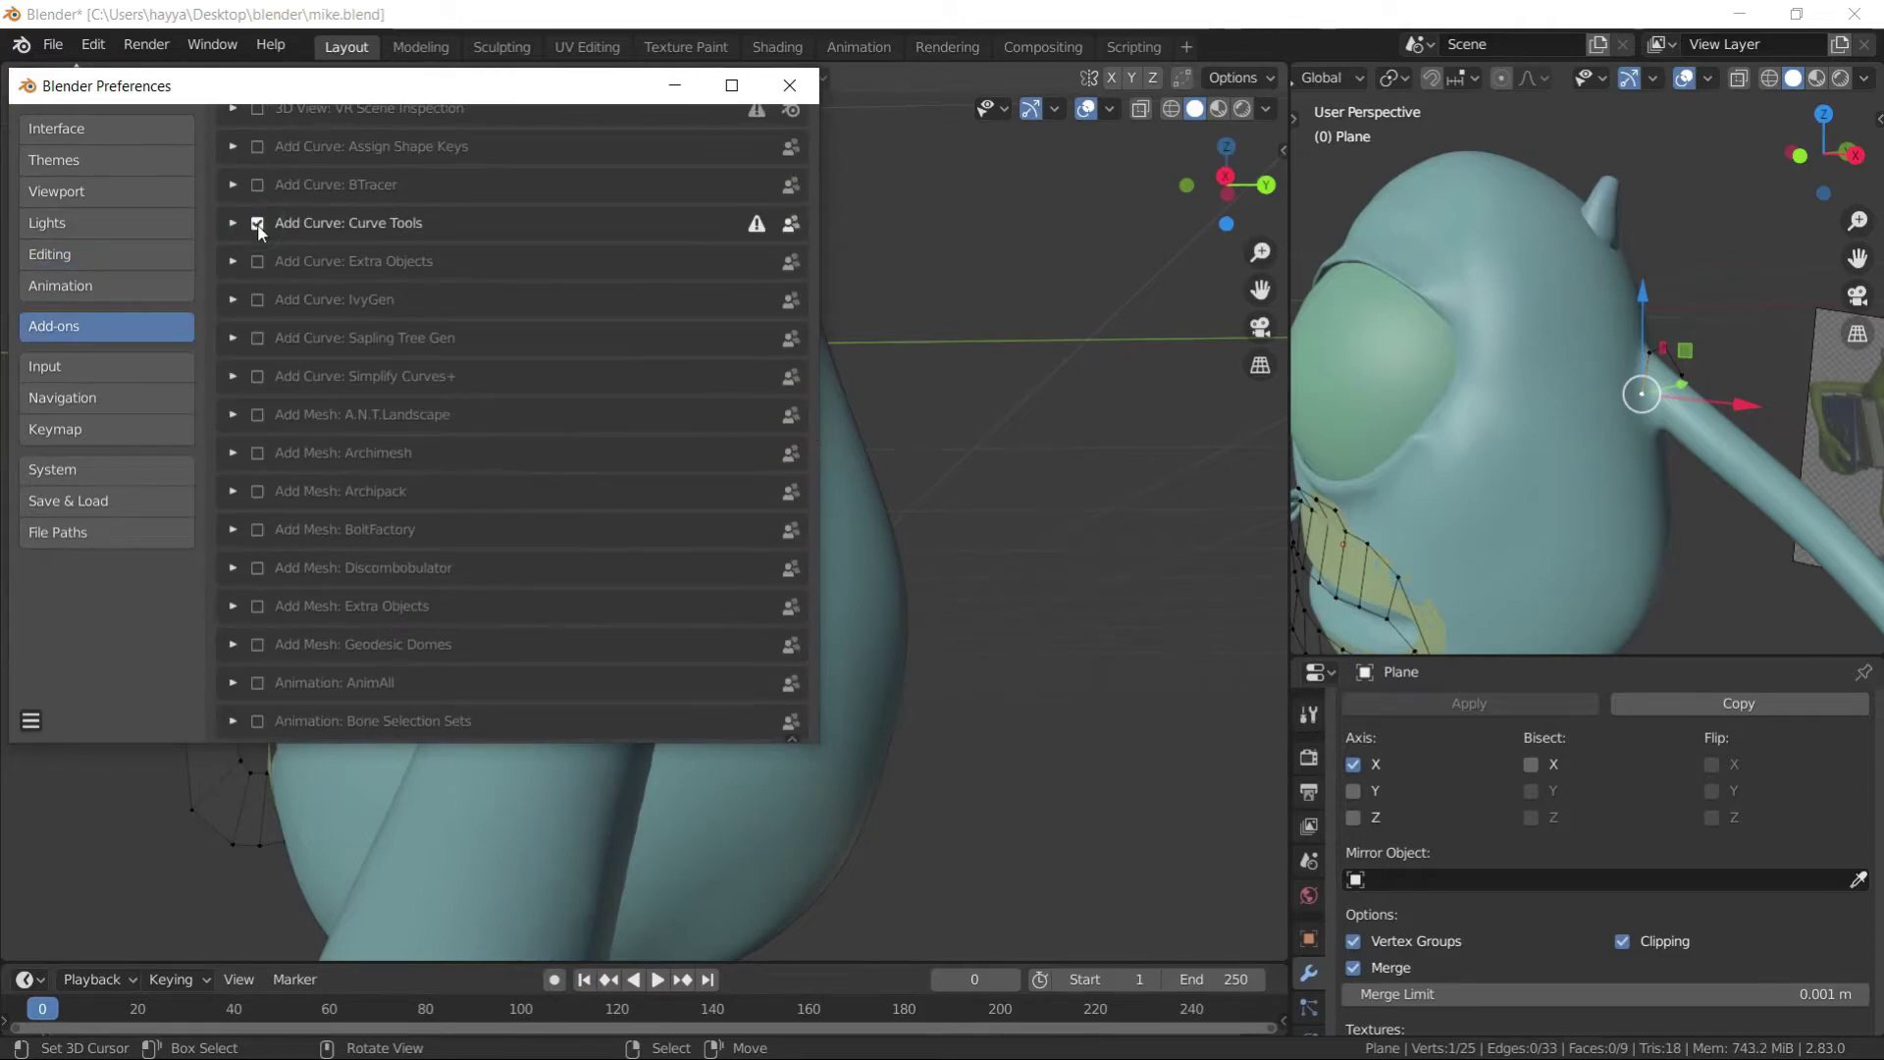
- Search the add-ons for 'loo' to enable LoopTools, then close Preferences
{"action": "key", "text": "F3"}
{"action": "type", "text": "loop c"}
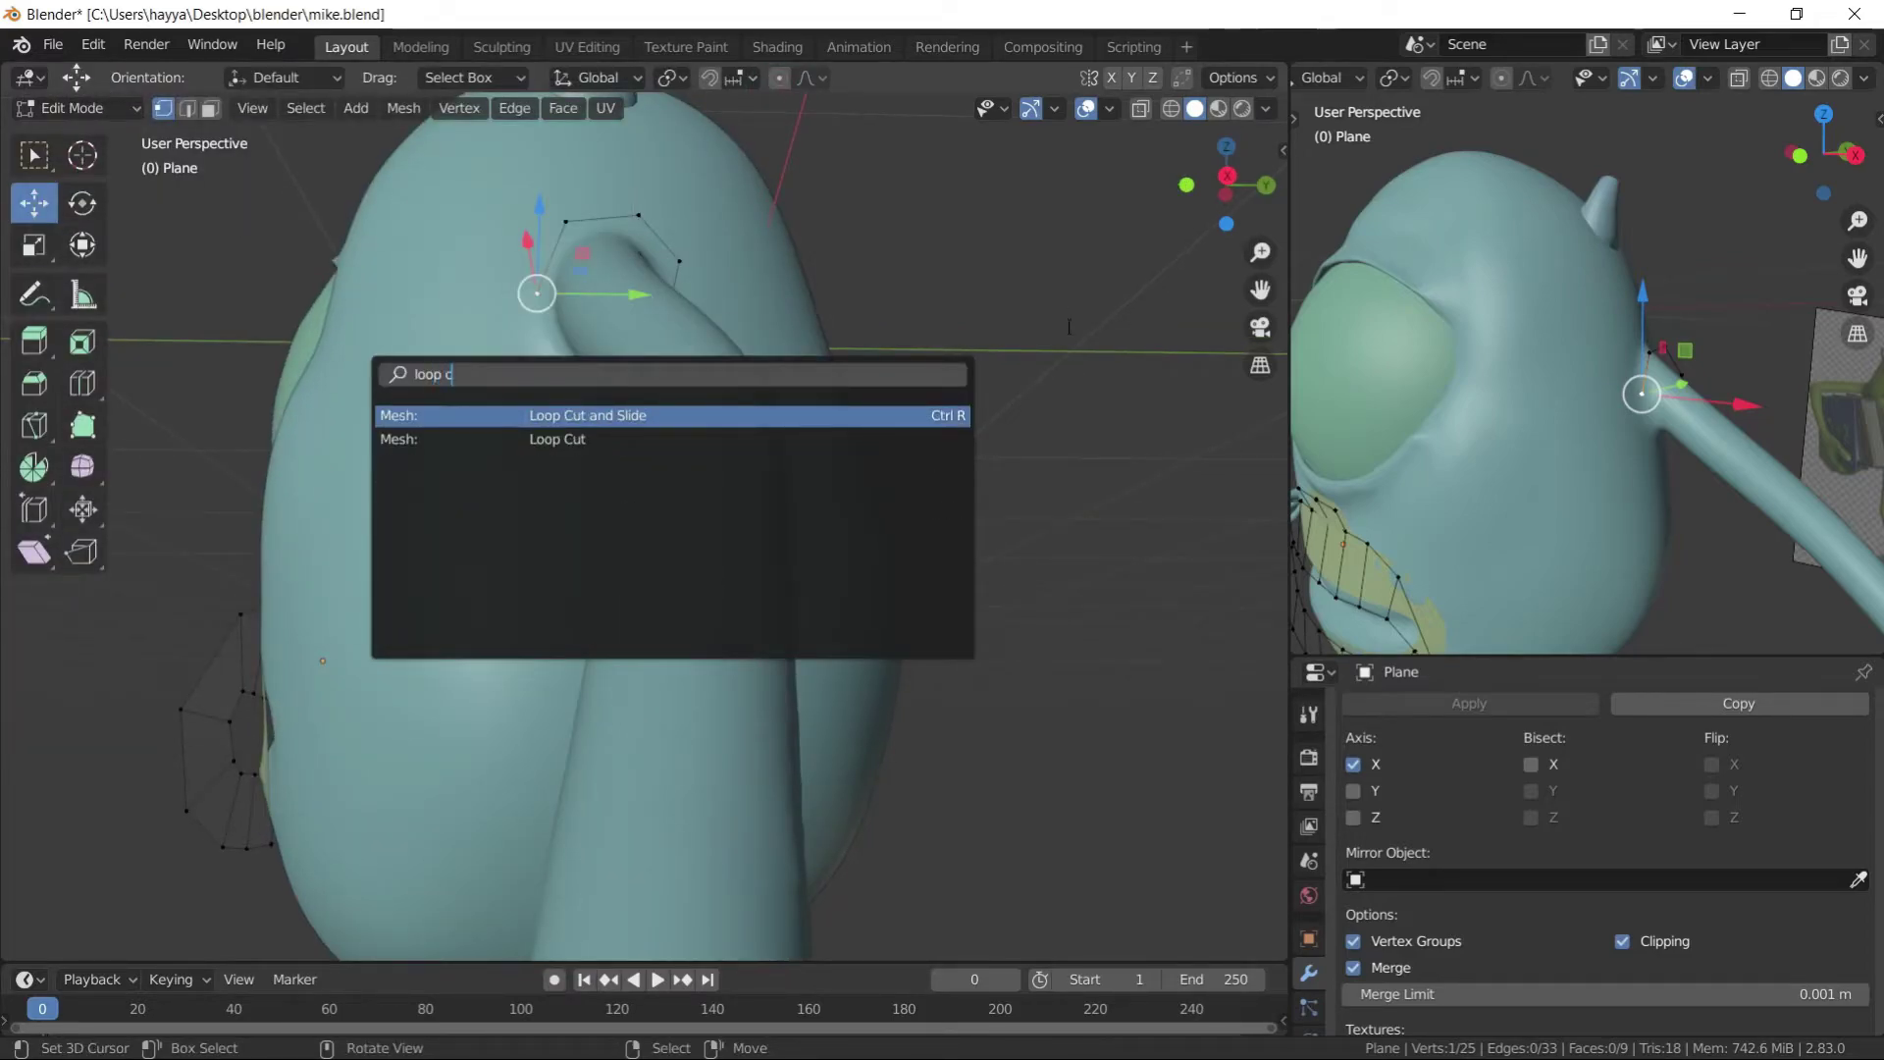
{"action": "key", "text": "Escape"}
{"action": "left_click", "coordinate": [93, 44]}
{"action": "left_click", "coordinate": [147, 388]}
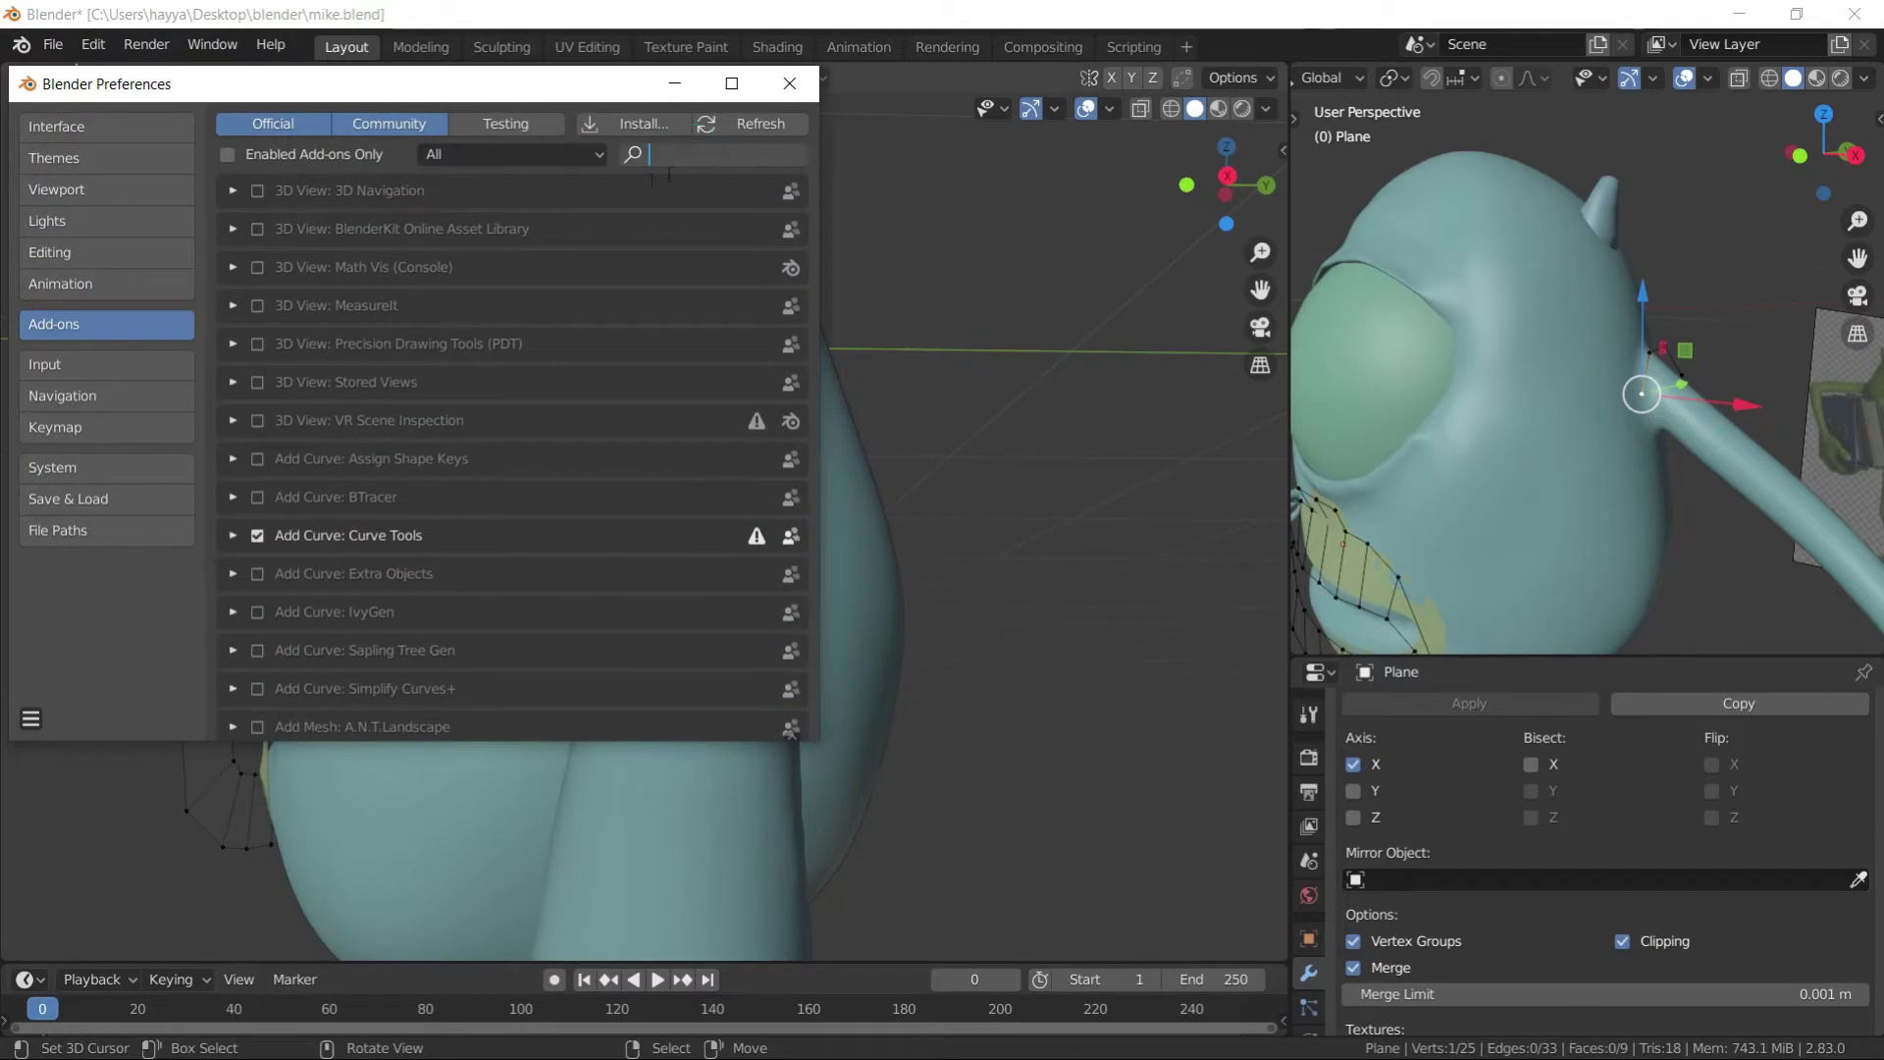
{"action": "type", "text": "loo"}
{"action": "left_click", "coordinate": [793, 83]}
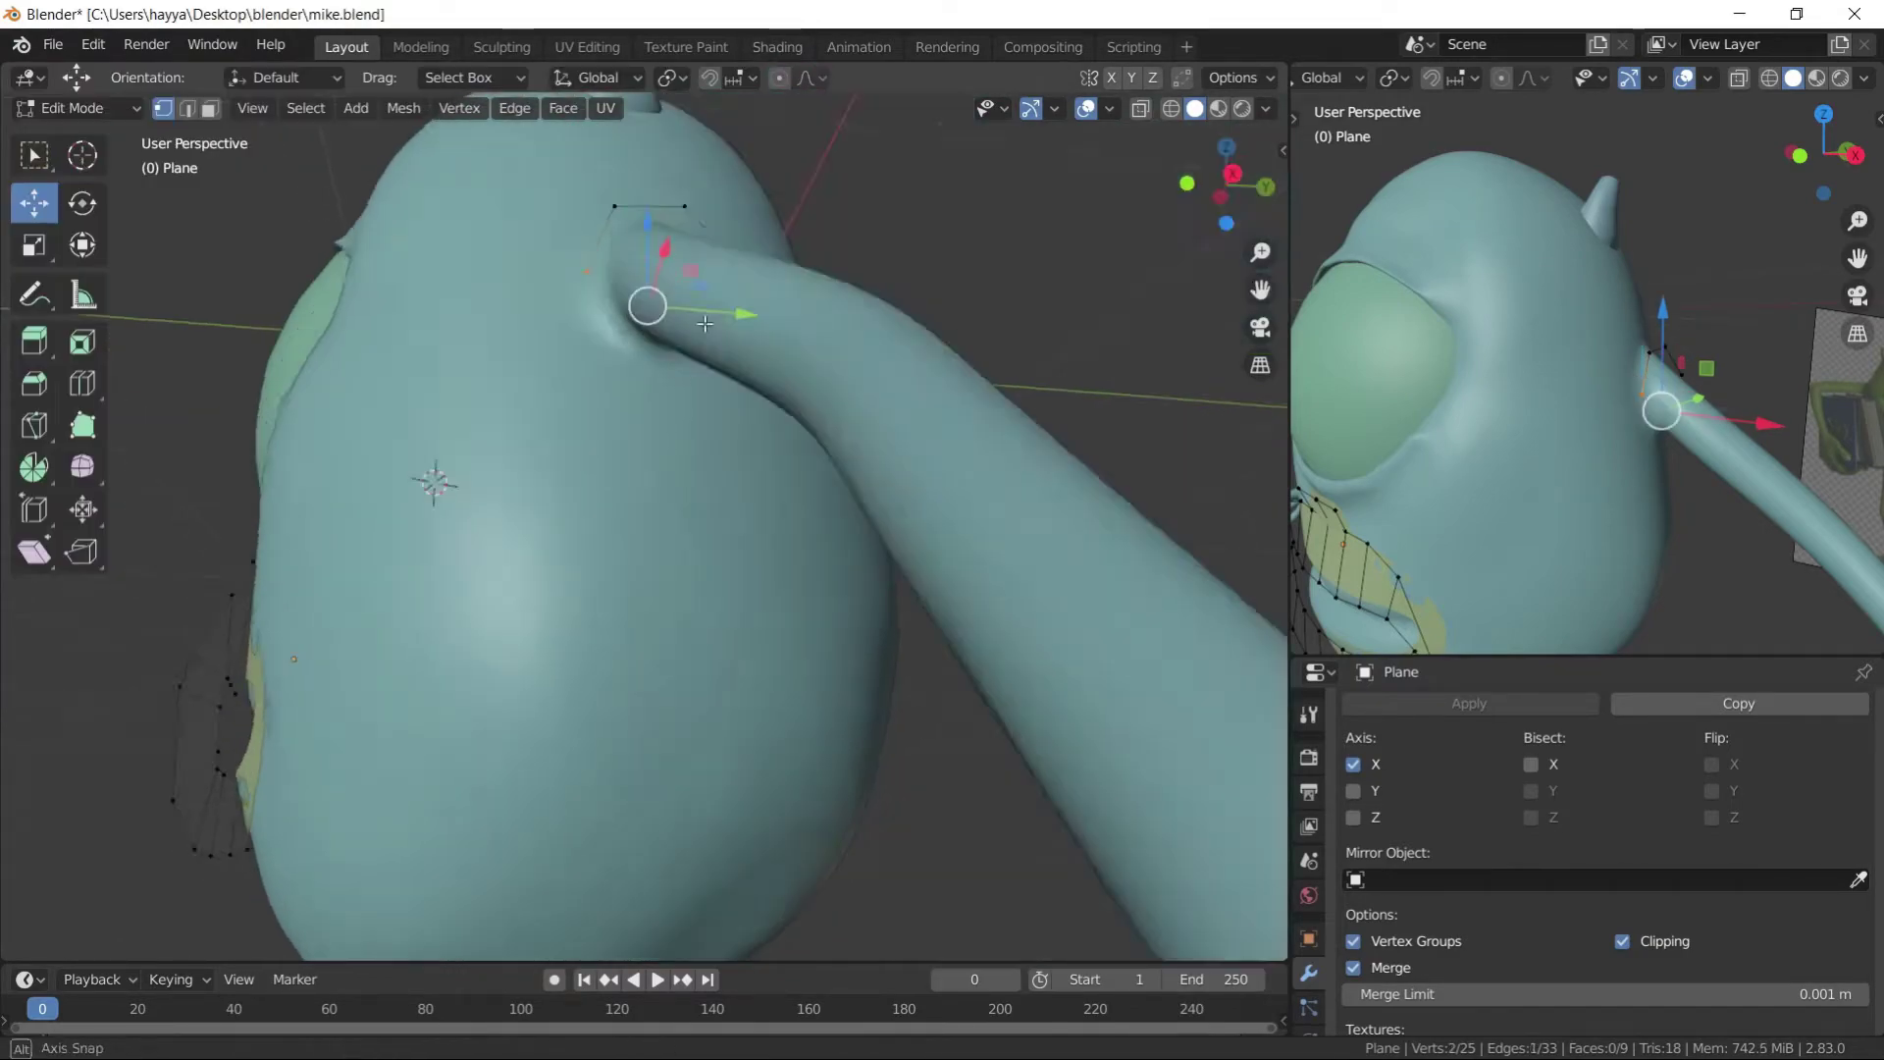
- Arrange the shoulder vertices into a circle with LoopTools and enlarge the loop
{"action": "key", "text": "g"}
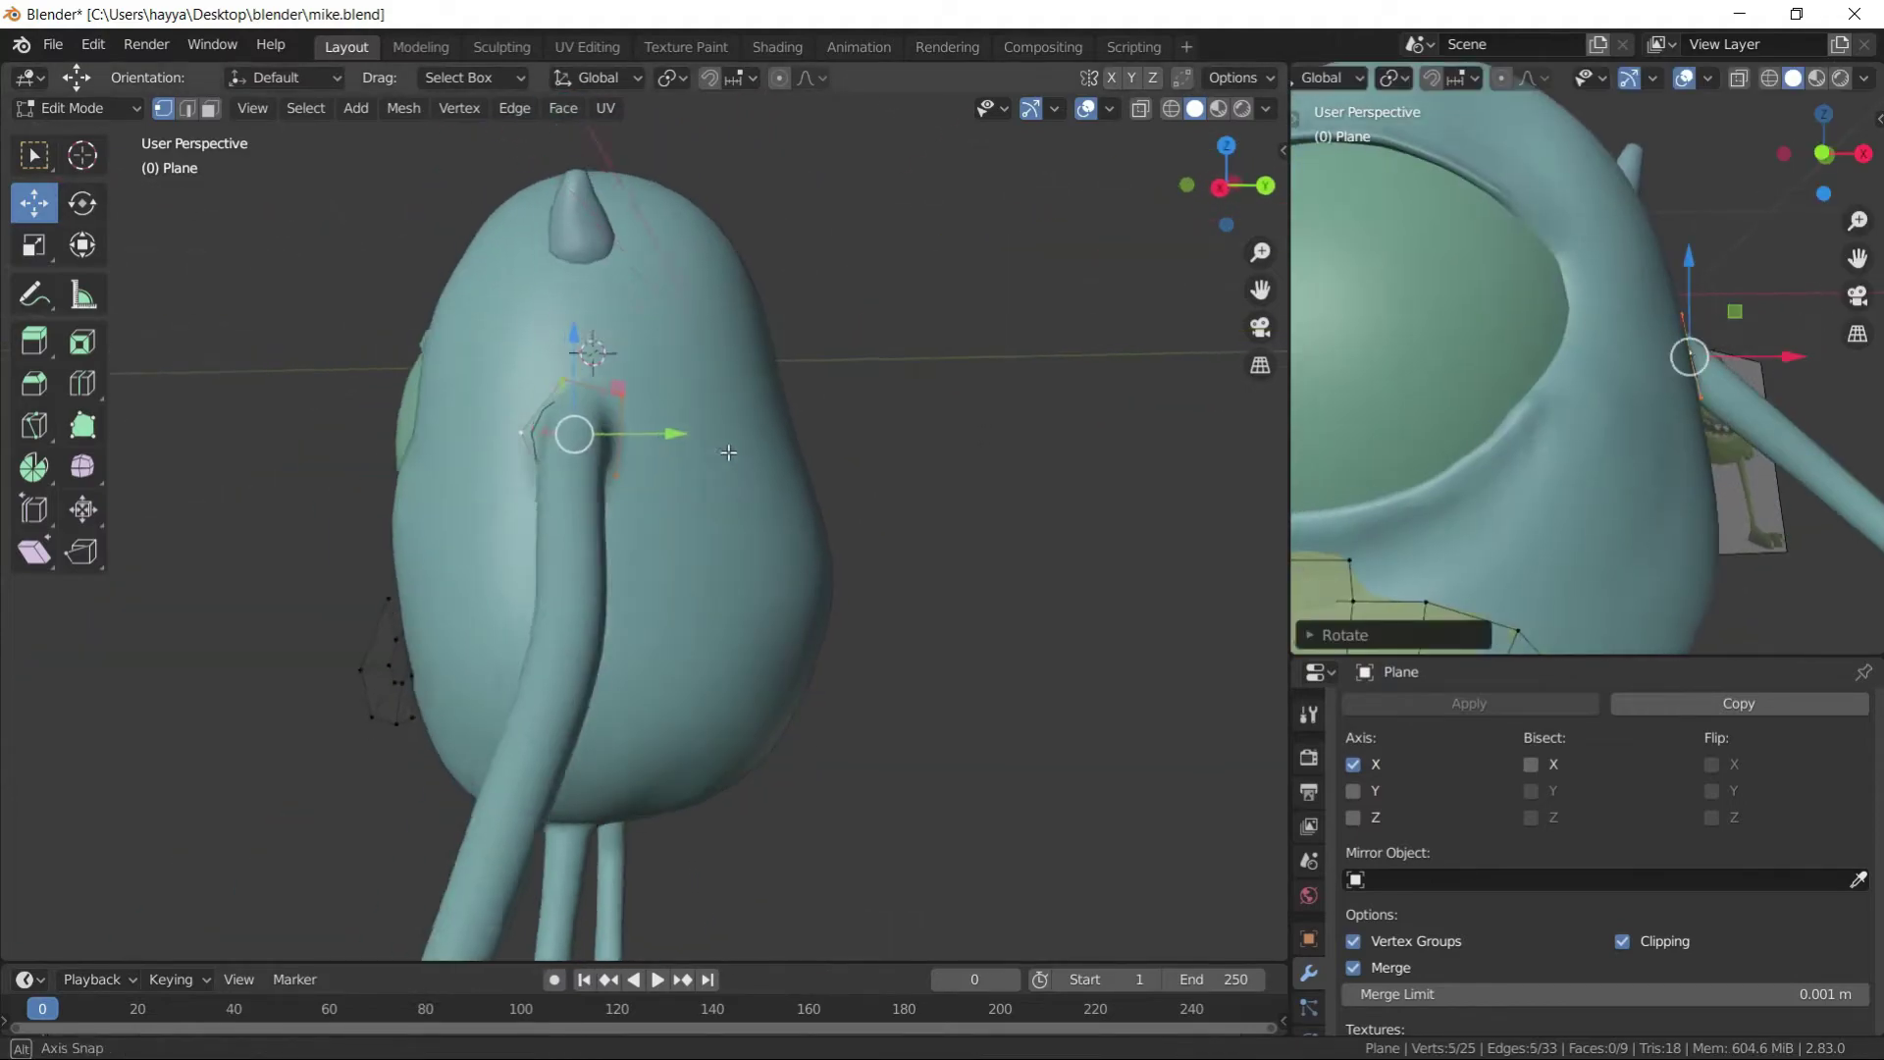
{"action": "right_click", "coordinate": [611, 385]}
{"action": "left_click", "coordinate": [746, 405]}
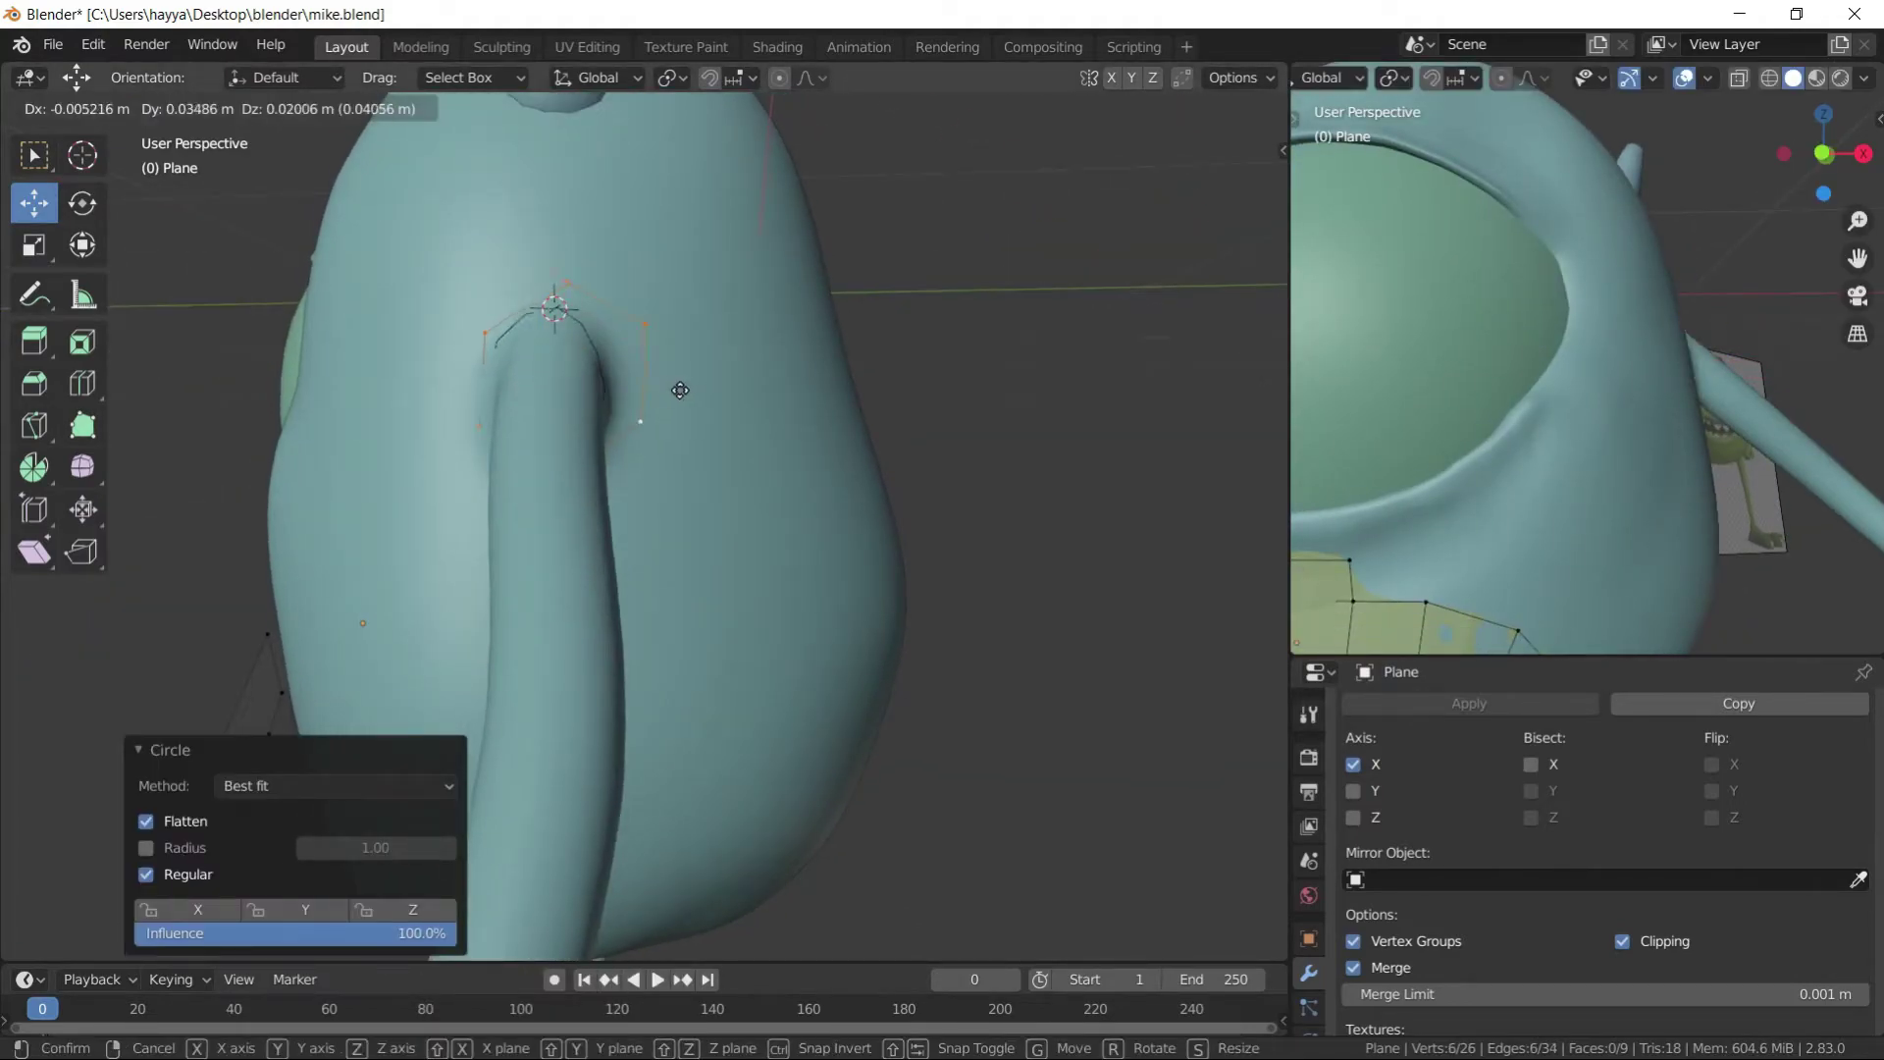
{"action": "left_click", "coordinate": [680, 390]}
{"action": "key", "text": "s"}
{"action": "left_click", "coordinate": [1685, 463]}
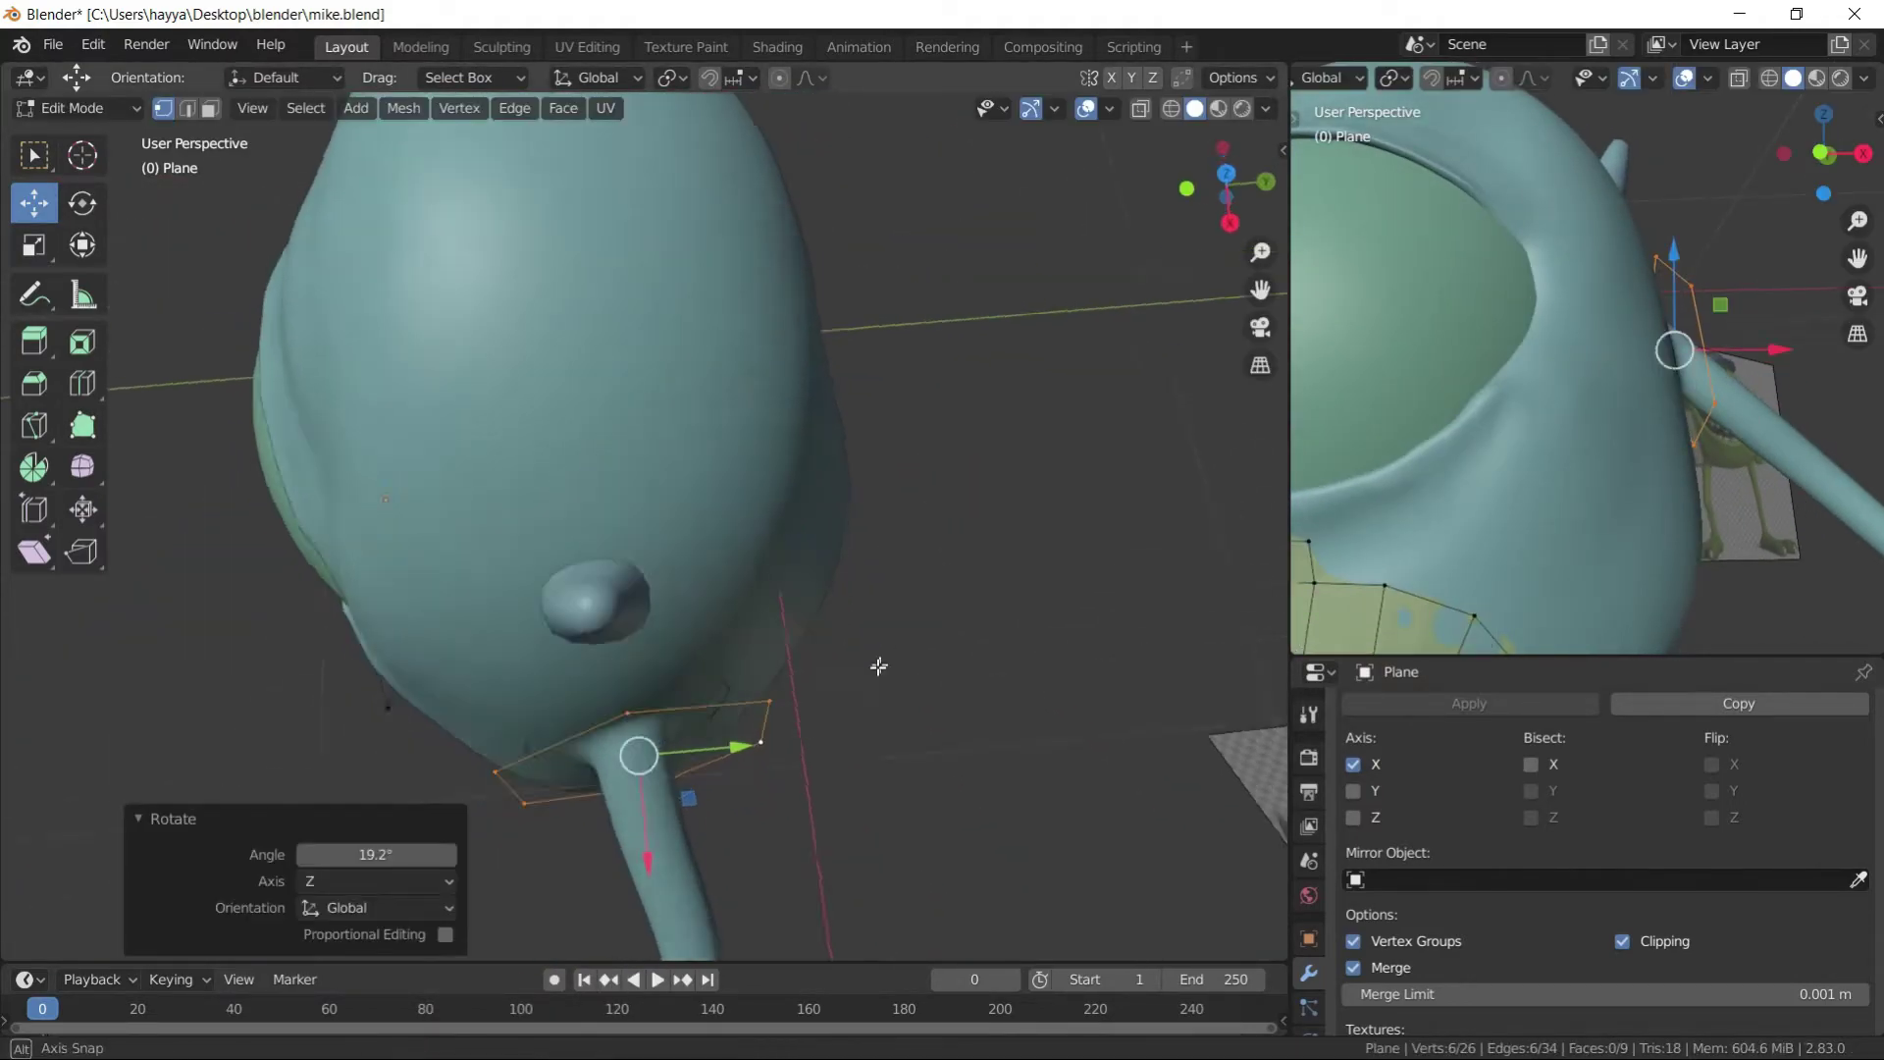
- Extrude the arm-base loop into a new ring and add a cube in front of the body
{"action": "middle_click_drag", "start_coordinate": [879, 660], "coordinate": [1224, 729]}
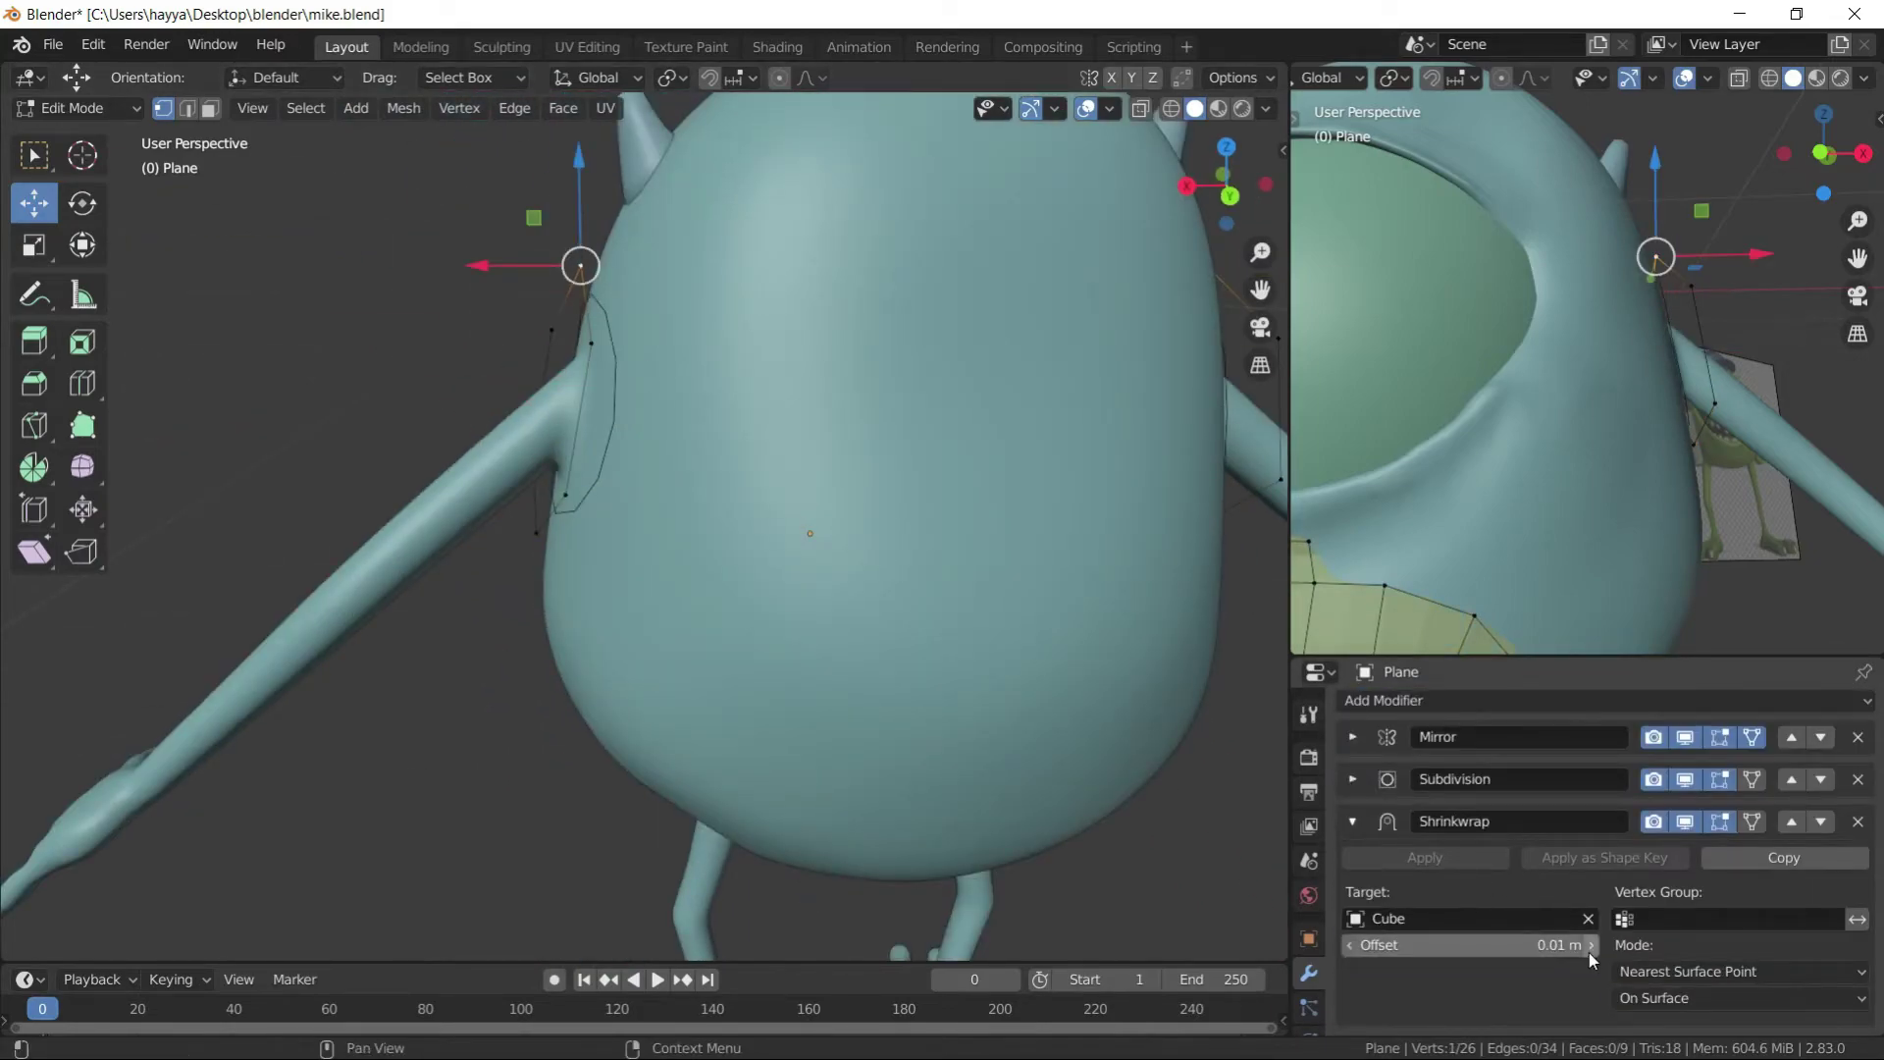
{"action": "middle_click_drag", "start_coordinate": [883, 490], "coordinate": [981, 441]}
{"action": "left_click", "coordinate": [819, 461], "text": "alt"}
{"action": "key", "text": "e"}
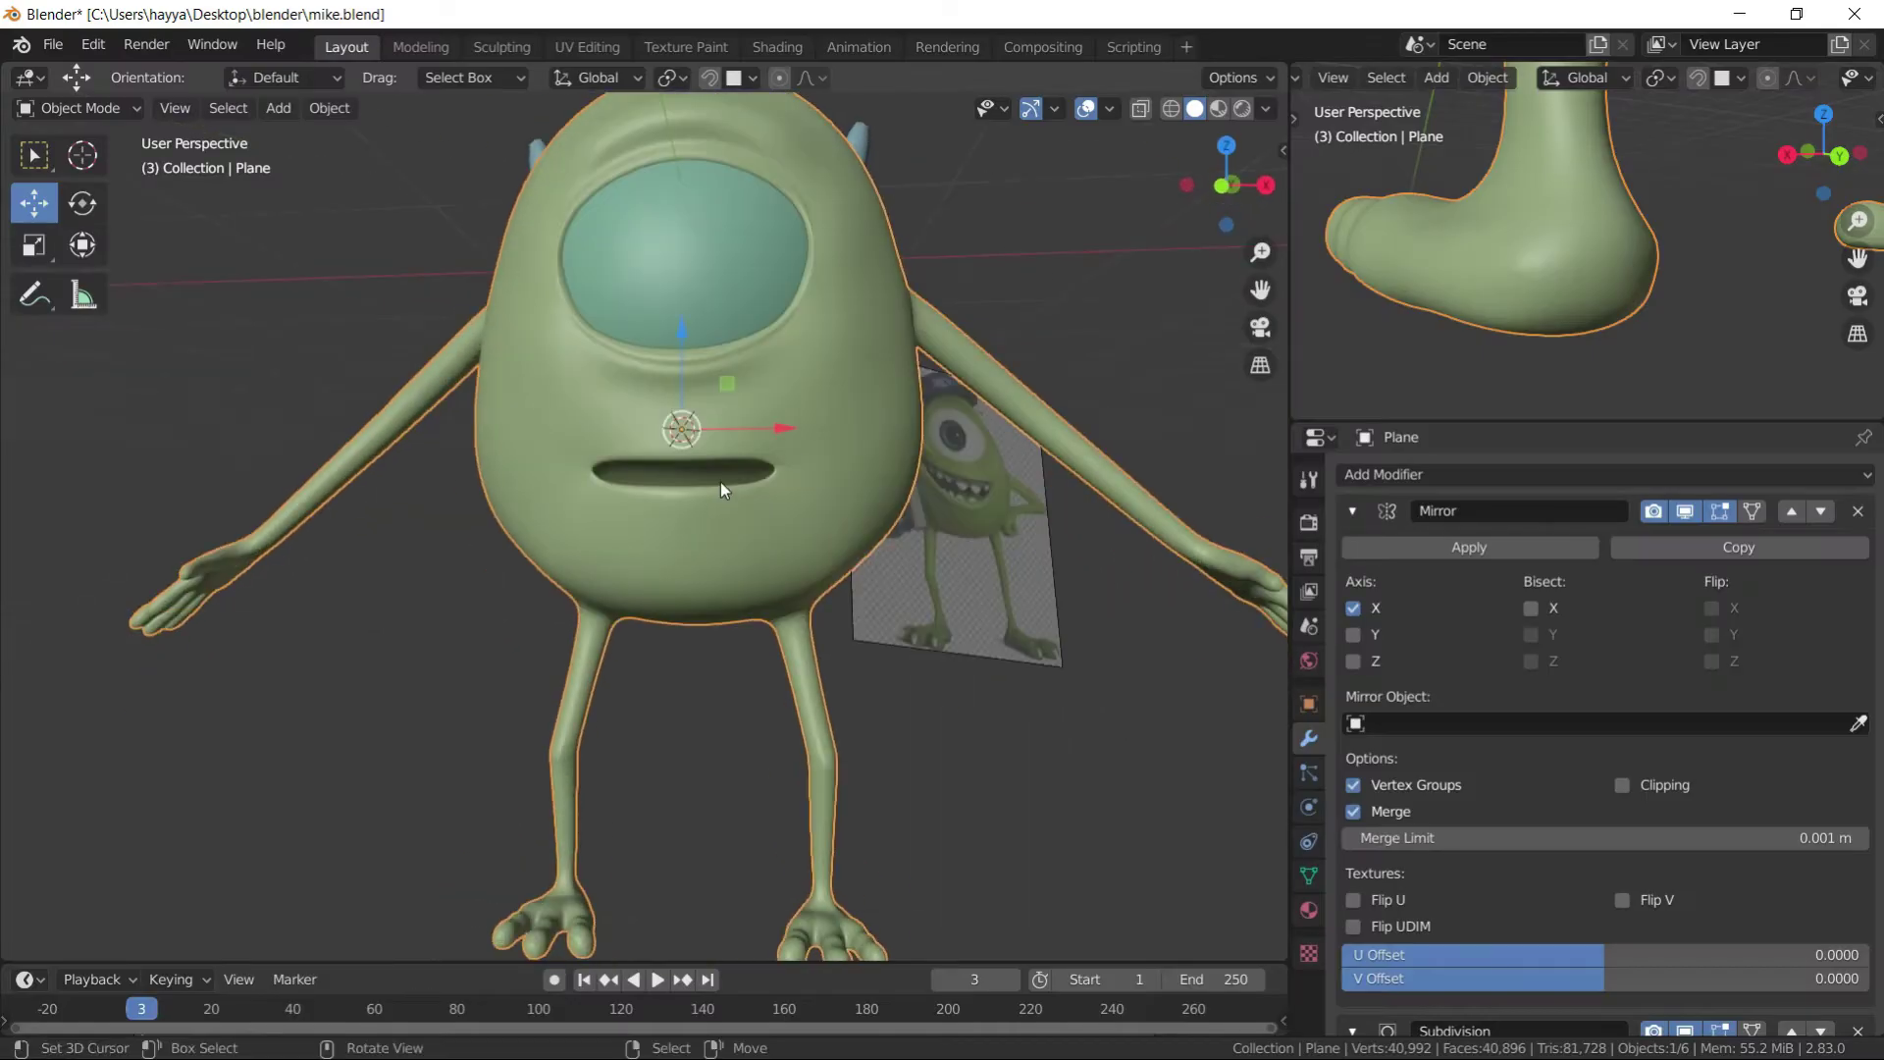
{"action": "key", "text": "shift+a"}
- Add a cube, shrink it and position it inside the character's mouth
{"action": "left_click", "coordinate": [834, 508]}
{"action": "key", "text": "s"}
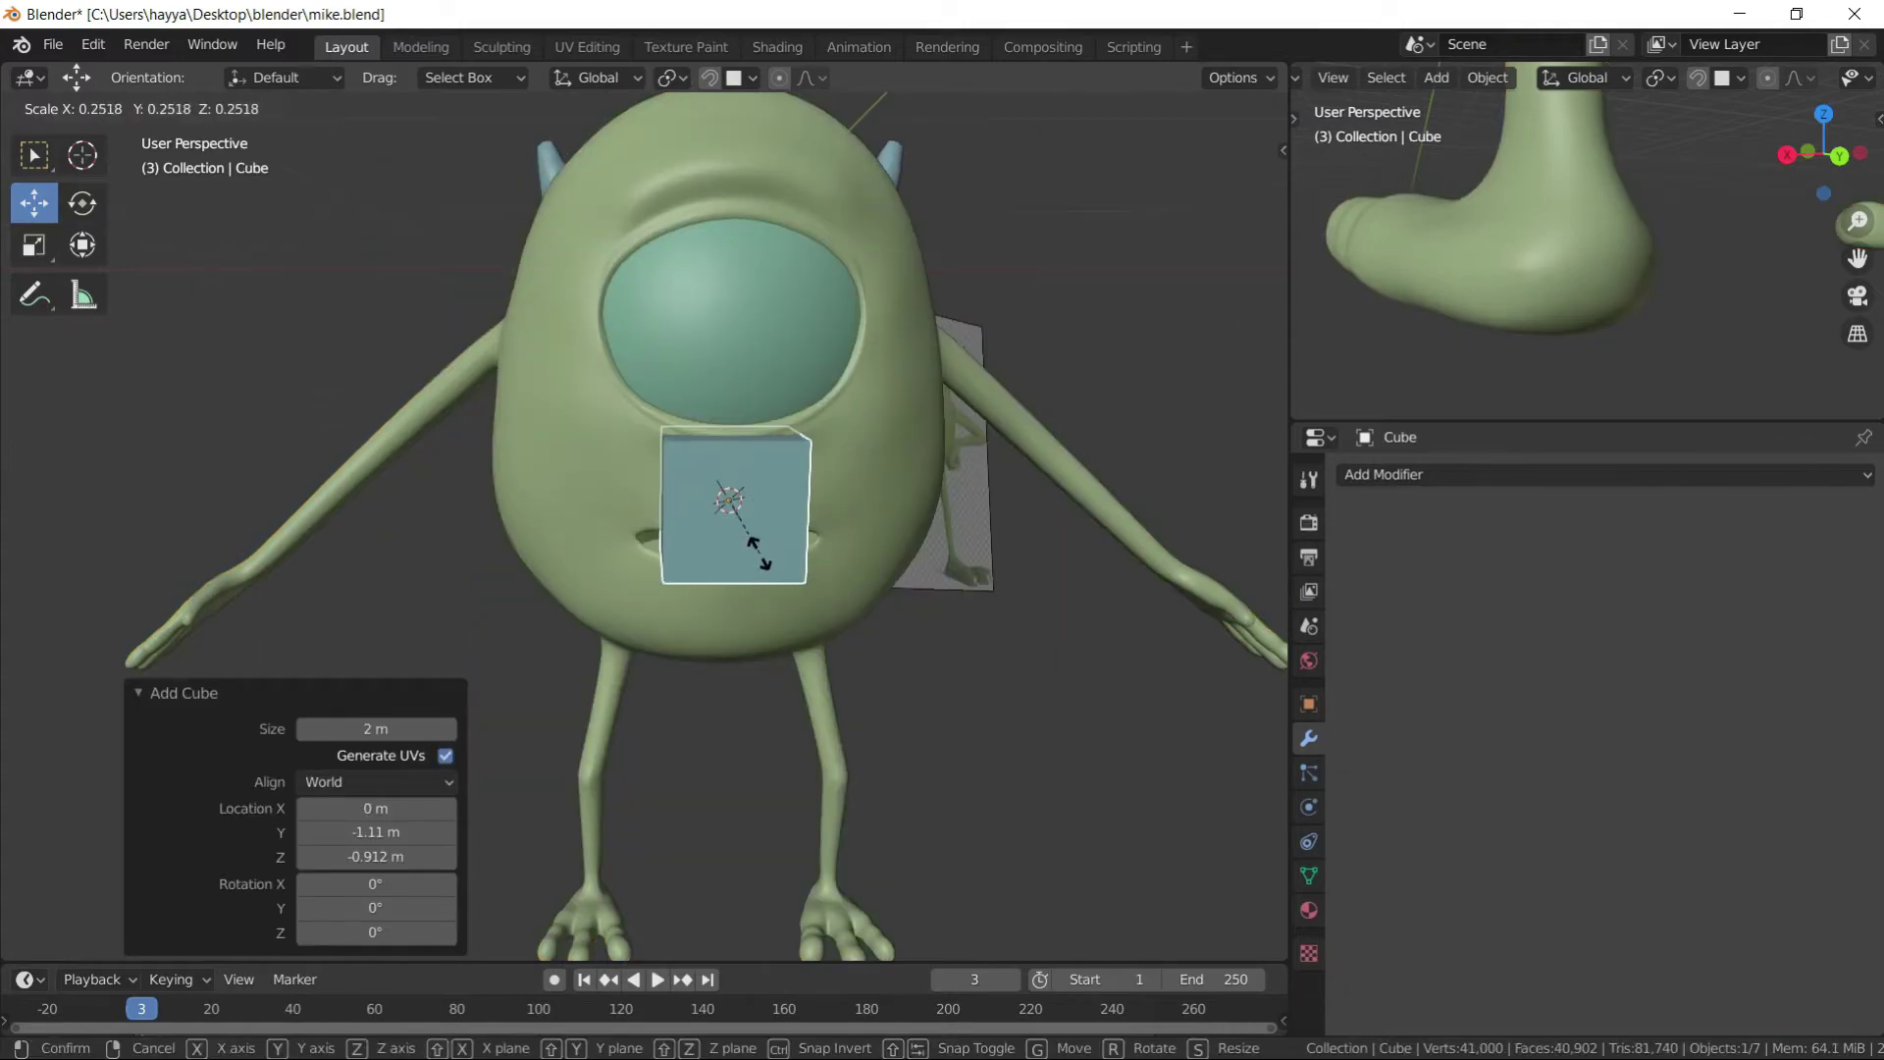
{"action": "left_click", "coordinate": [756, 554]}
{"action": "scroll", "coordinate": [675, 441], "scroll_direction": "up", "scroll_amount": 3}
{"action": "middle_click_drag", "start_coordinate": [675, 442], "coordinate": [722, 518]}
{"action": "key", "text": "s"}
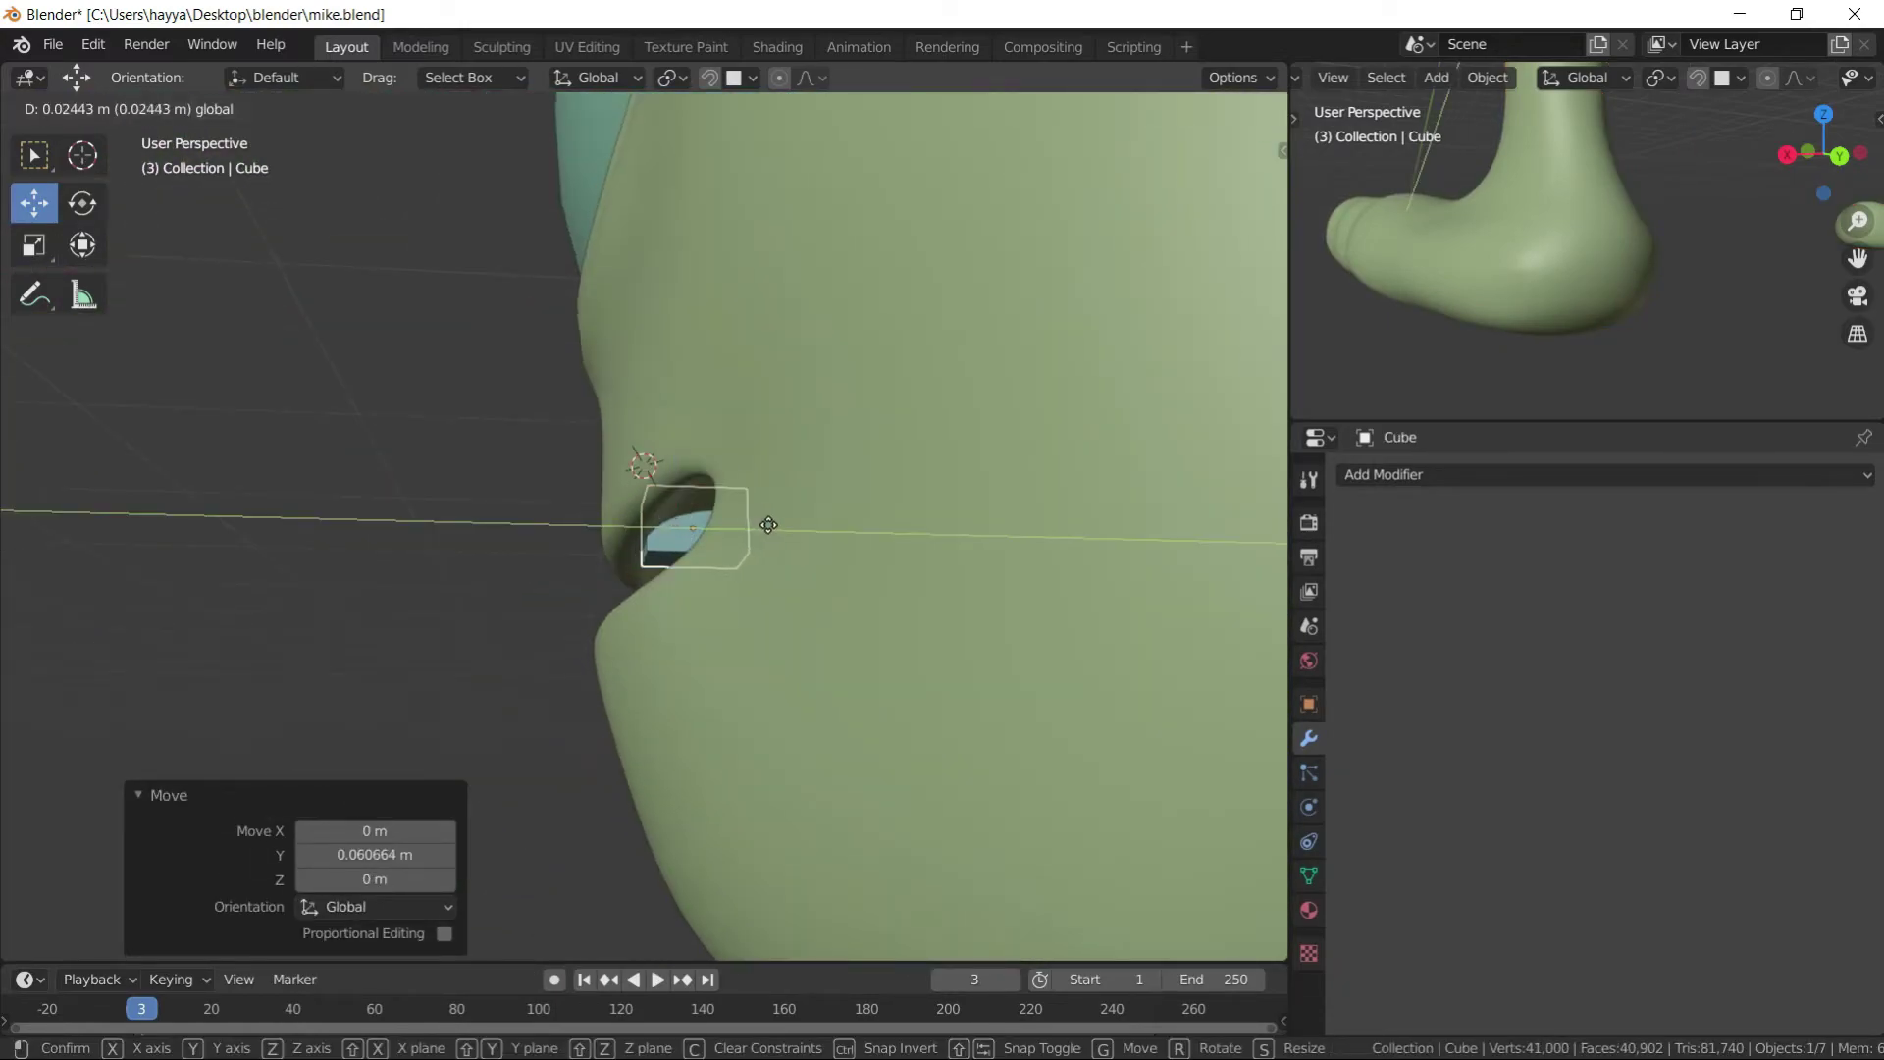
{"action": "left_click", "coordinate": [83, 108]}
- Mirror the cube across X, add a centre loop cut and delete one half
{"action": "left_click", "coordinate": [1605, 474]}
{"action": "left_click", "coordinate": [1393, 726]}
{"action": "key", "text": "ctrl+r"}
{"action": "key", "text": "ctrl+r"}
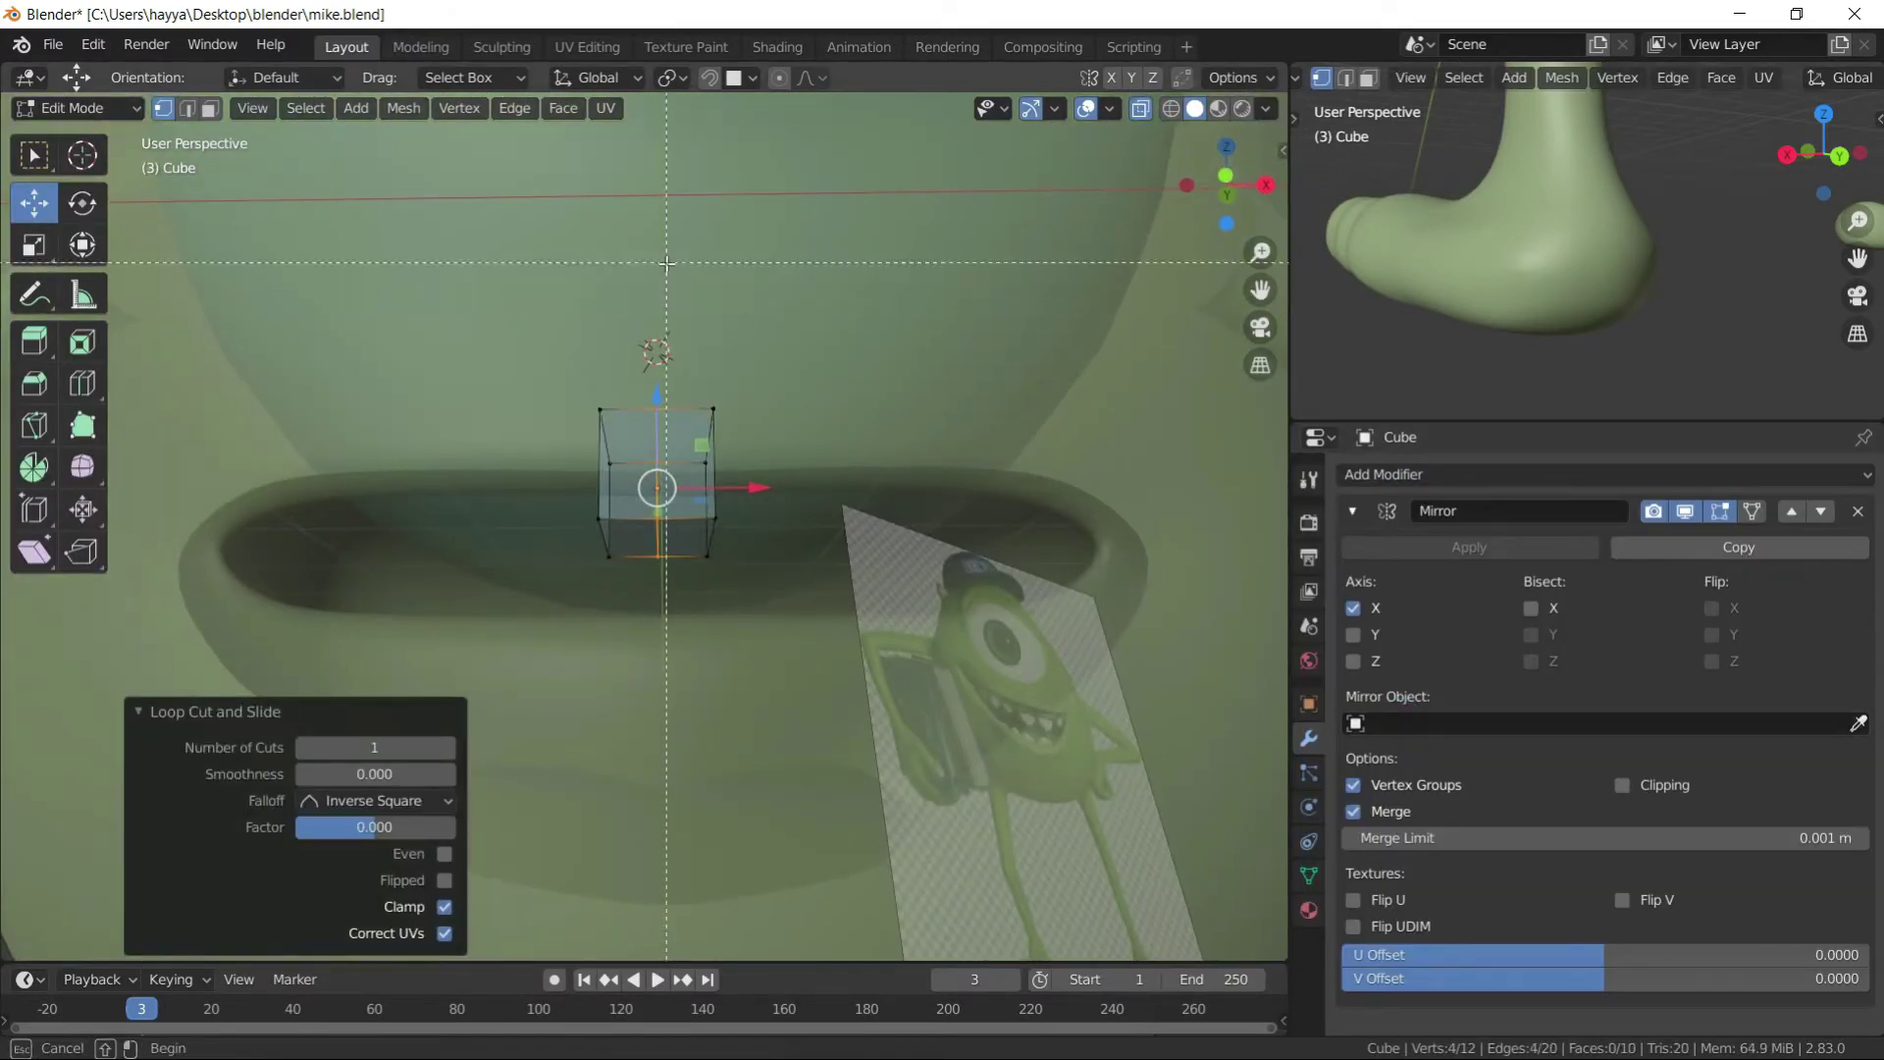
{"action": "left_click_drag", "start_coordinate": [666, 263], "coordinate": [766, 579]}
{"action": "key", "text": "x"}
{"action": "left_click", "coordinate": [775, 546]}
- Move and rotate the strip's end on Z to follow the mouth curve
{"action": "key", "text": "alt+z"}
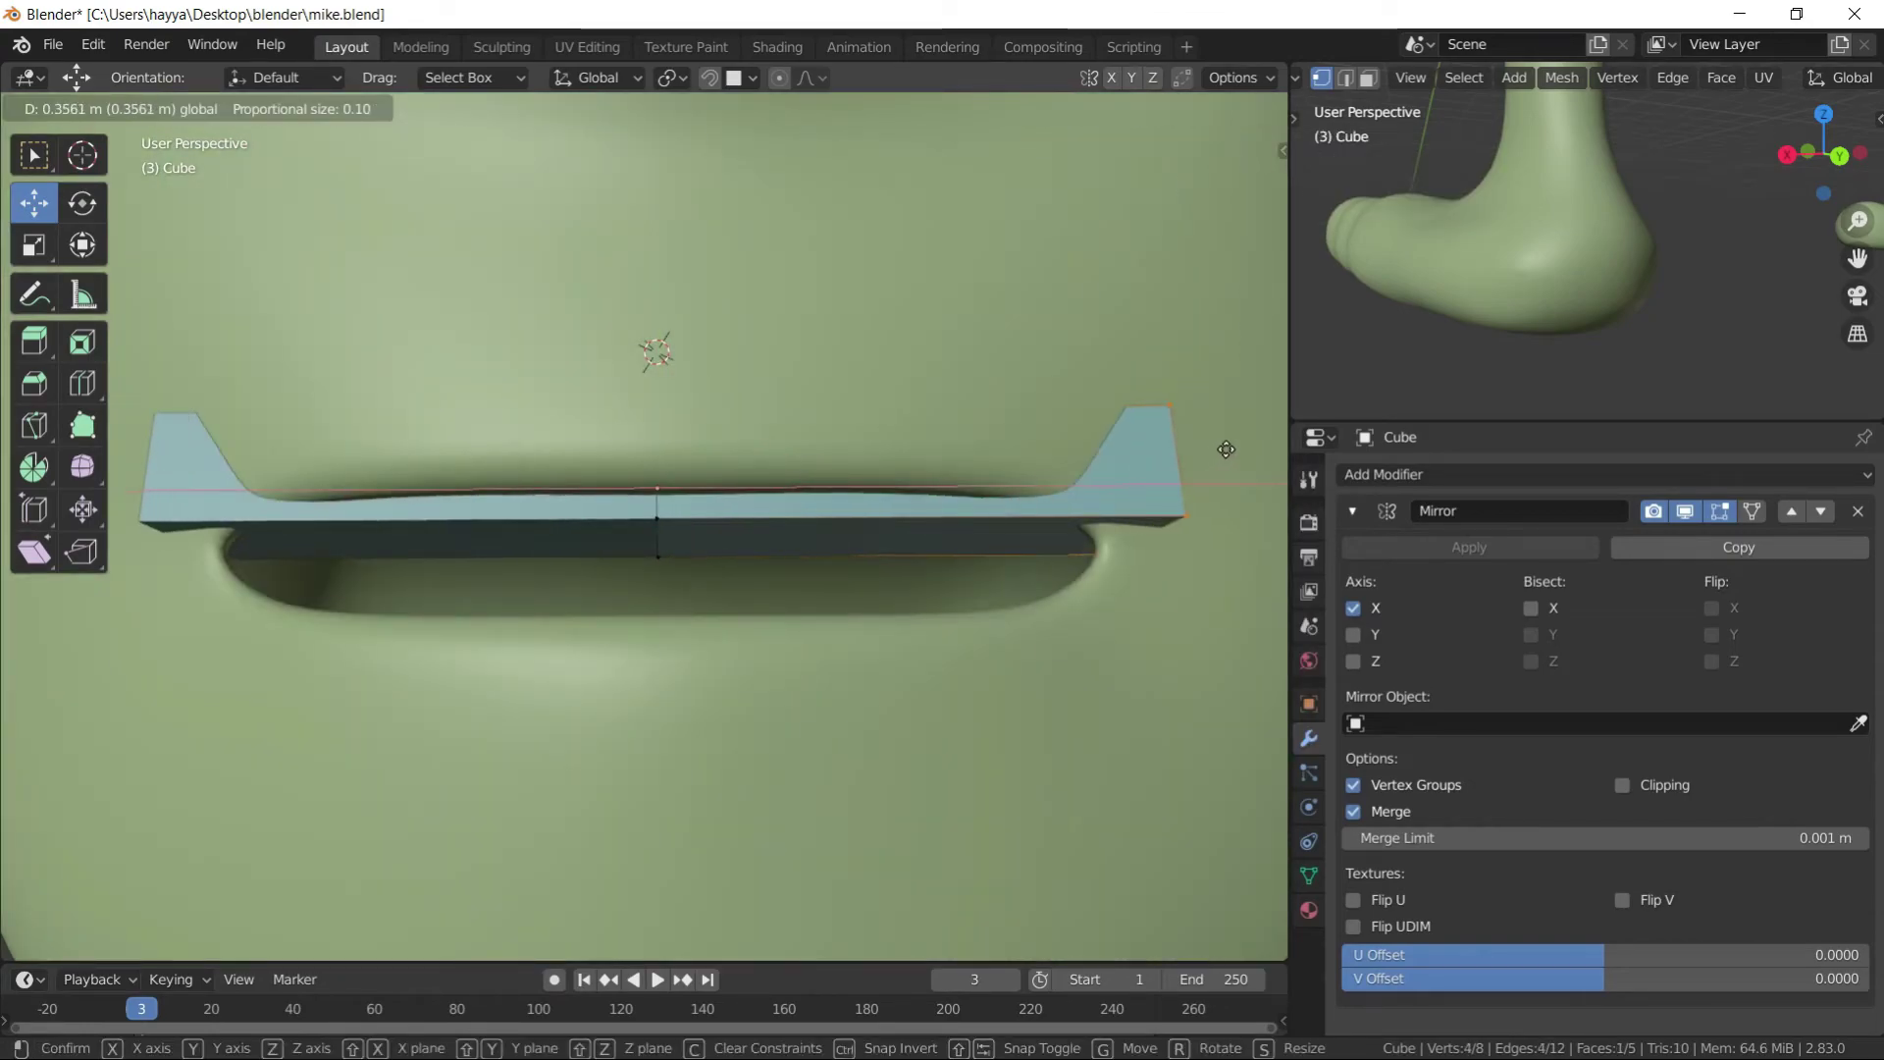
{"action": "left_click", "coordinate": [1227, 448]}
{"action": "key", "text": "g"}
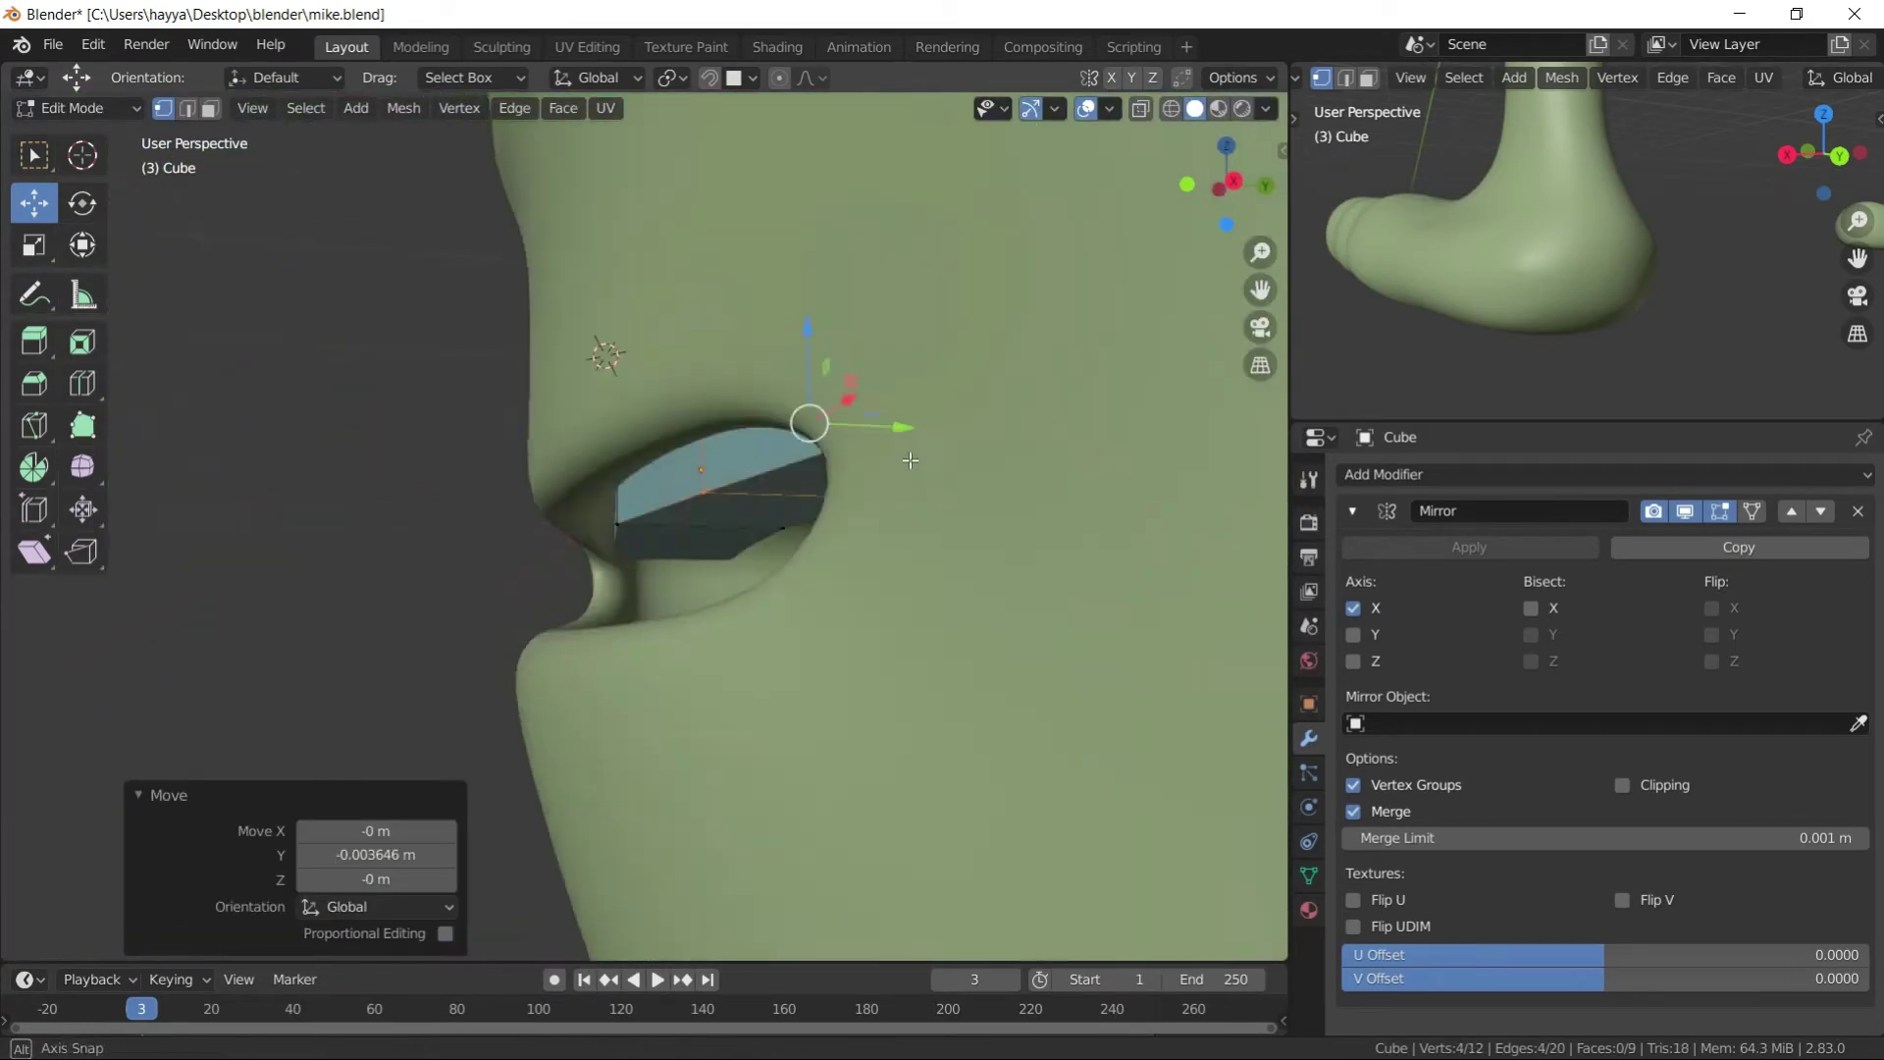
{"action": "mouse_move", "coordinate": [918, 469]}
{"action": "middle_mouse_down"}
{"action": "mouse_move", "coordinate": [796, 444]}
{"action": "mouse_move", "coordinate": [804, 412]}
{"action": "middle_mouse_up"}
{"action": "key", "text": "alt+z"}
{"action": "key", "text": "r"}
{"action": "key", "text": "z"}
{"action": "left_click", "coordinate": [795, 443]}
- Extrude the strip end into further segments along the mouth opening
{"action": "key", "text": "g"}
{"action": "left_click", "coordinate": [796, 444]}
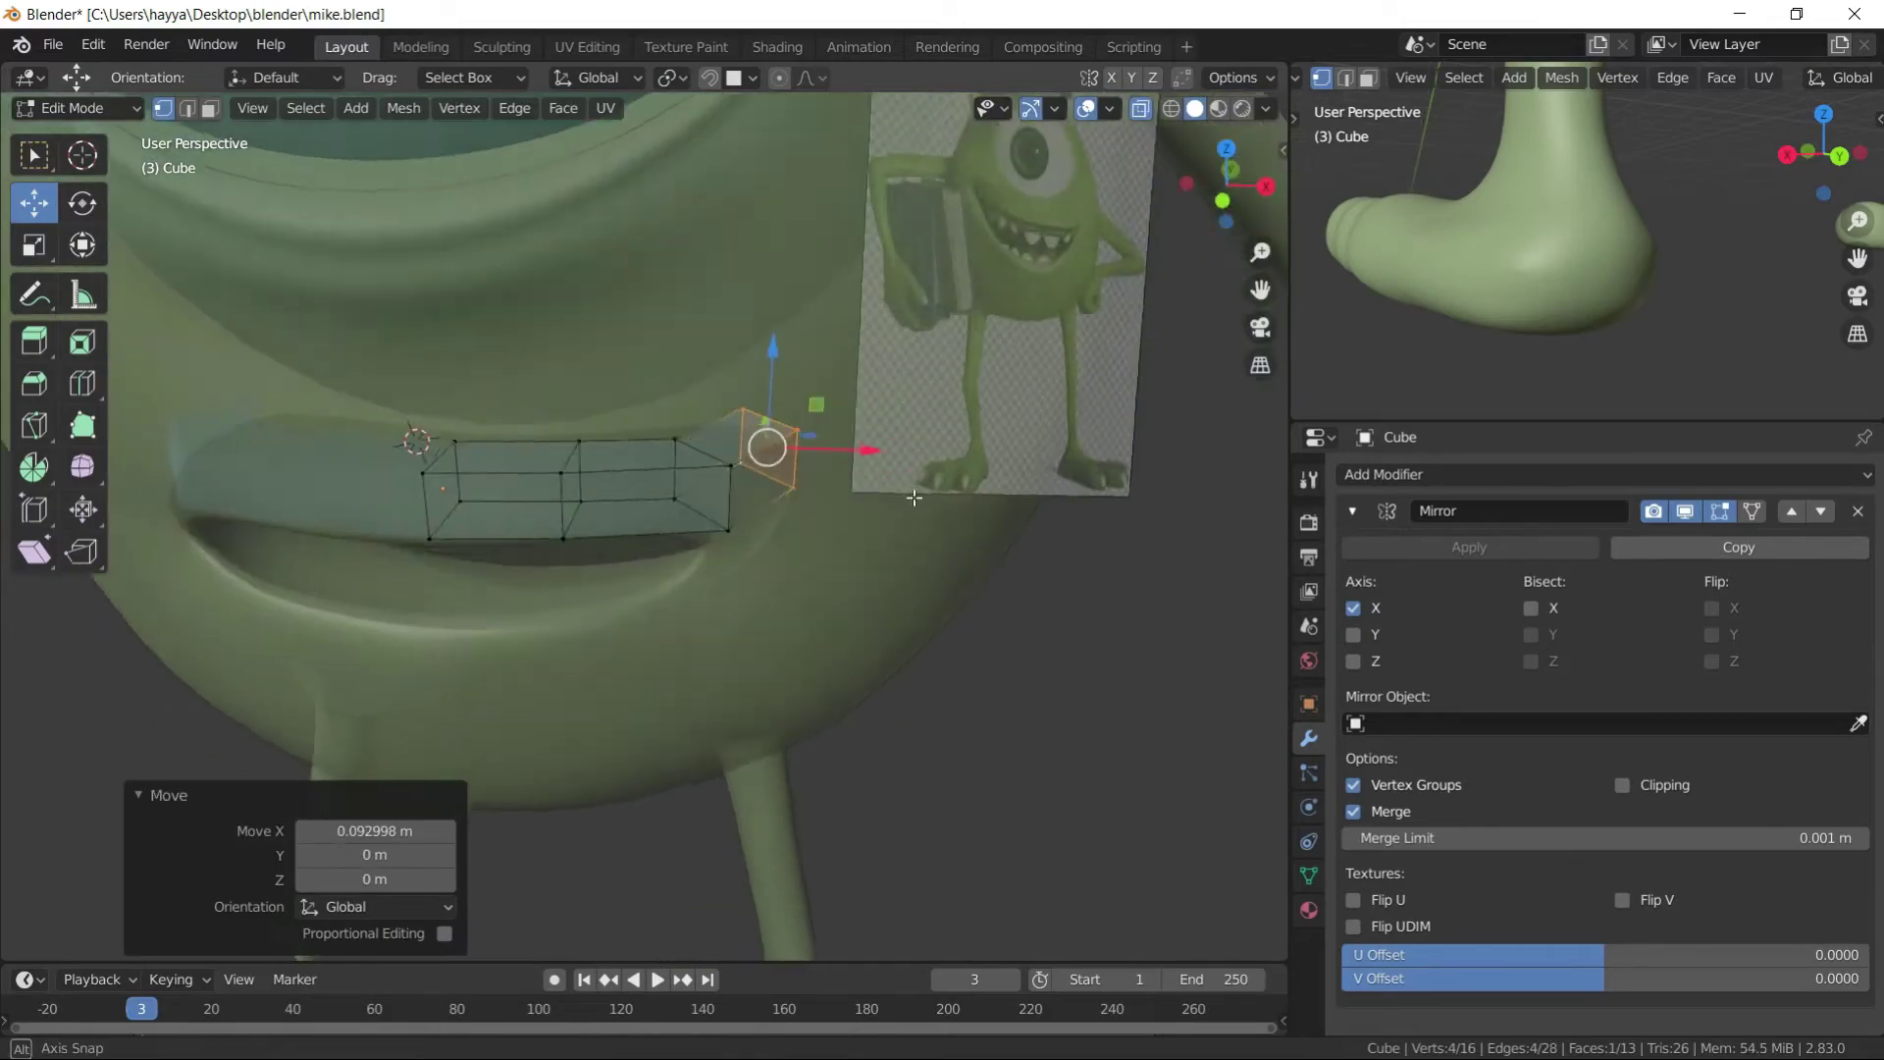
{"action": "key", "text": "e"}
{"action": "key", "text": "g"}
{"action": "key", "text": "x"}
{"action": "key", "text": "Tab"}
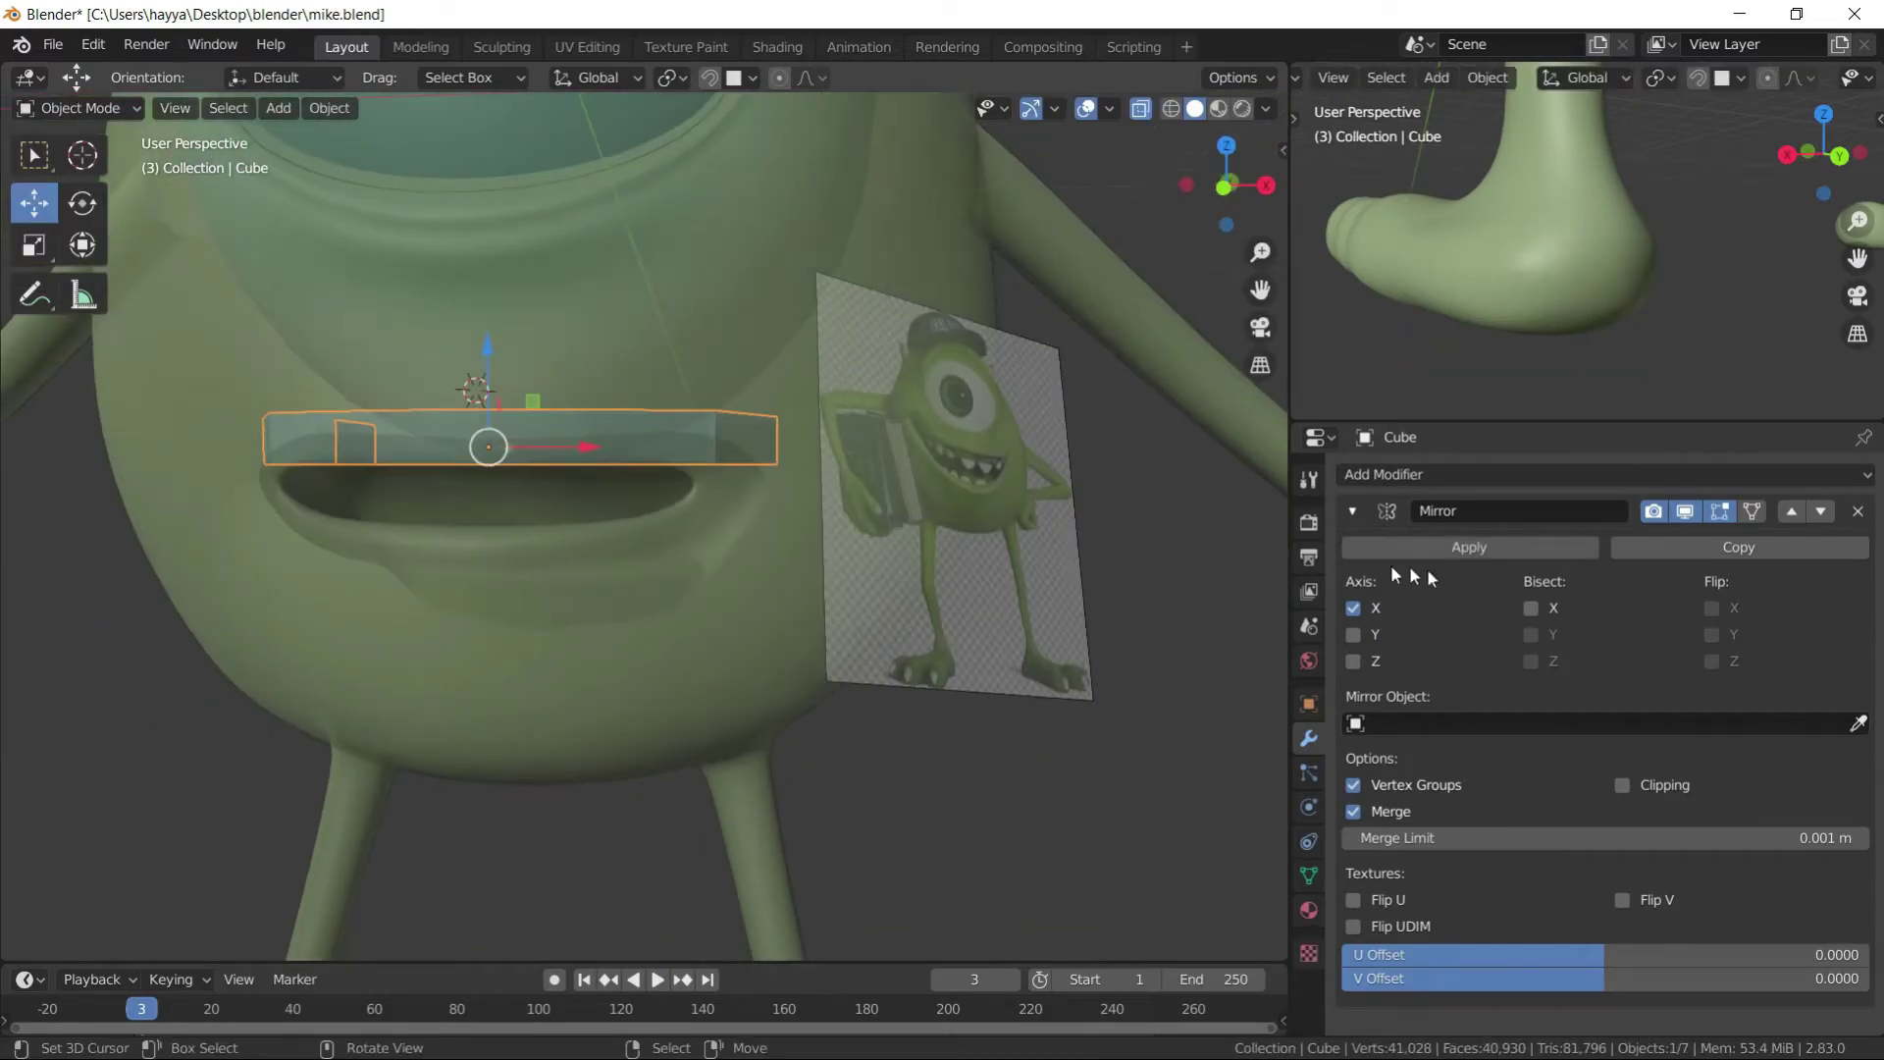
- Add level-2 subdivision smoothing to the strip and scale its mouth faces
{"action": "scroll", "coordinate": [510, 442], "scroll_direction": "down", "scroll_amount": 3}
{"action": "key", "text": "ctrl+2"}
{"action": "mouse_move", "coordinate": [786, 432]}
{"action": "middle_mouse_down"}
{"action": "mouse_move", "coordinate": [667, 491]}
{"action": "mouse_move", "coordinate": [993, 382]}
{"action": "mouse_move", "coordinate": [804, 549]}
{"action": "middle_mouse_up"}
{"action": "key", "text": "Tab"}
{"action": "key", "text": "s"}
{"action": "left_click", "coordinate": [667, 491]}
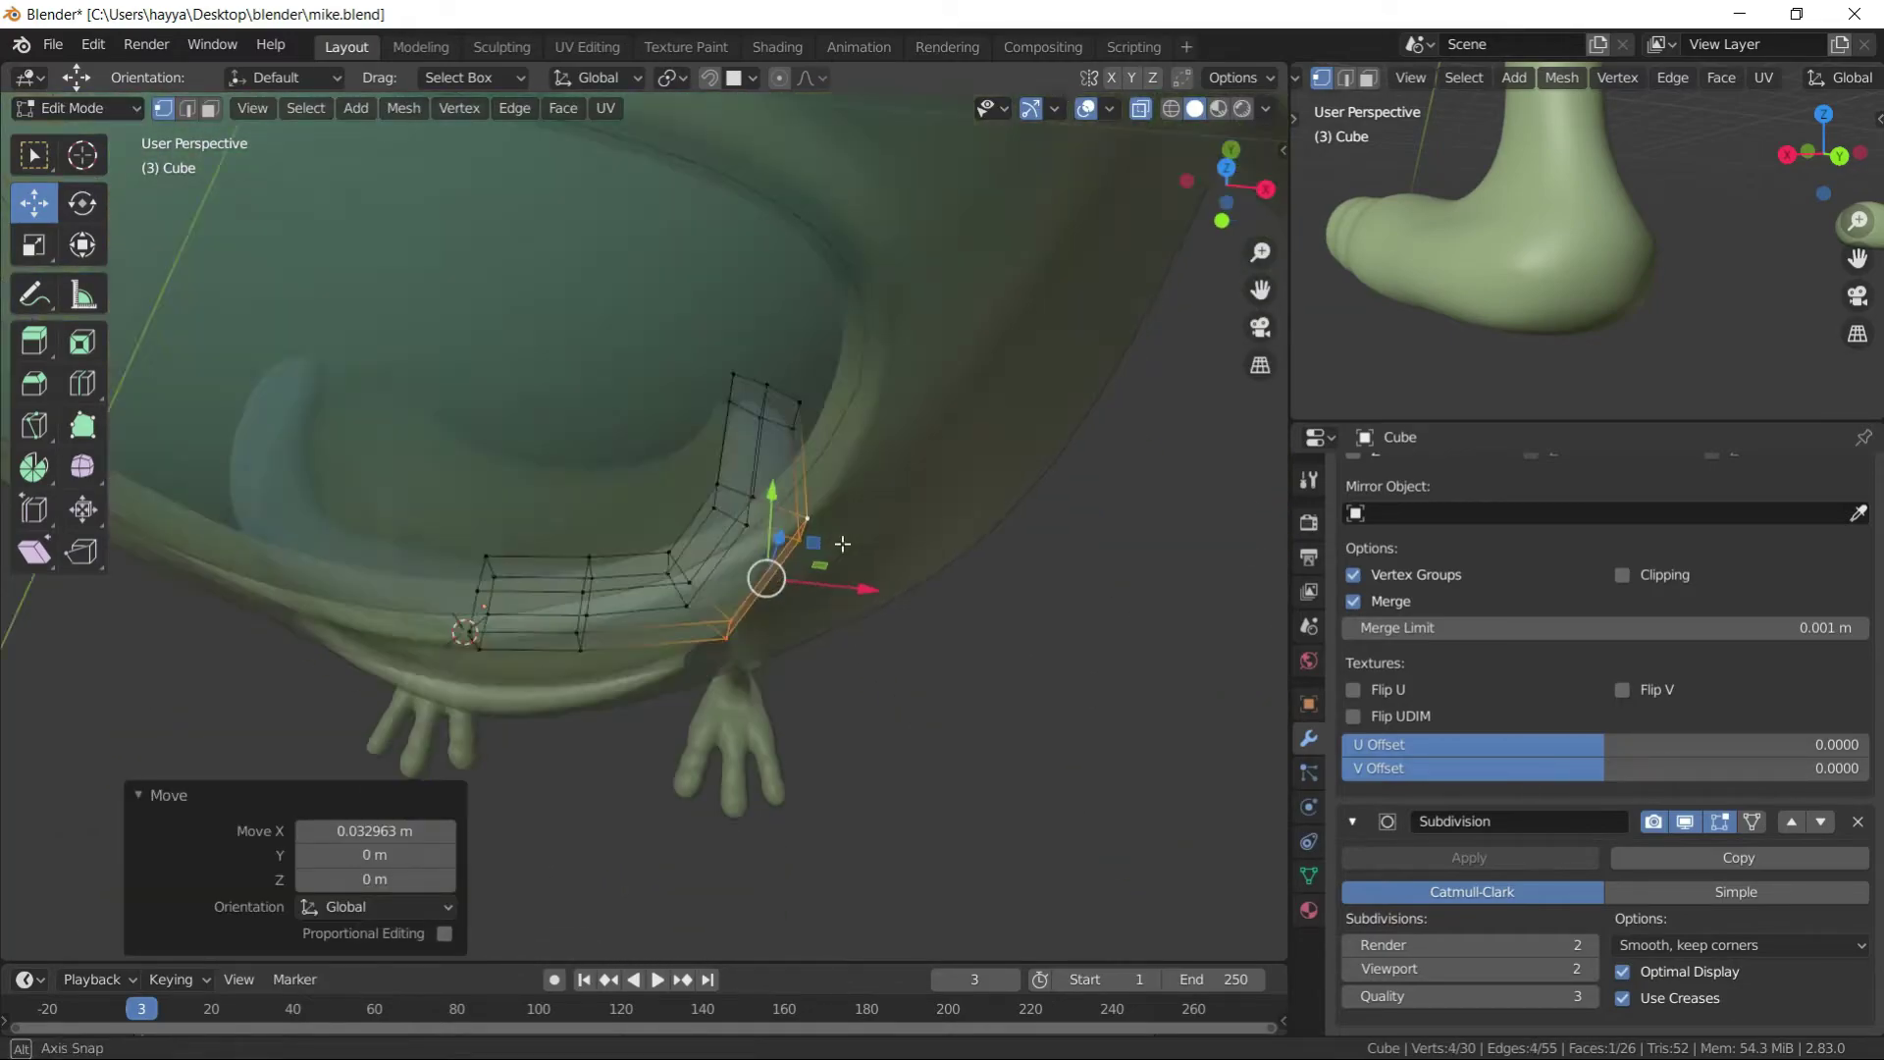
{"action": "key", "text": "Tab"}
{"action": "left_click", "coordinate": [484, 505]}
- Duplicate the gum strip as Cube.002 and rotate the copy 180° around X
{"action": "key", "text": "shift+d"}
{"action": "key", "text": "Escape"}
{"action": "key", "text": "r"}
{"action": "key", "text": "x"}
{"action": "left_click", "coordinate": [663, 392]}
{"action": "middle_click_drag", "start_coordinate": [662, 392], "coordinate": [452, 365]}
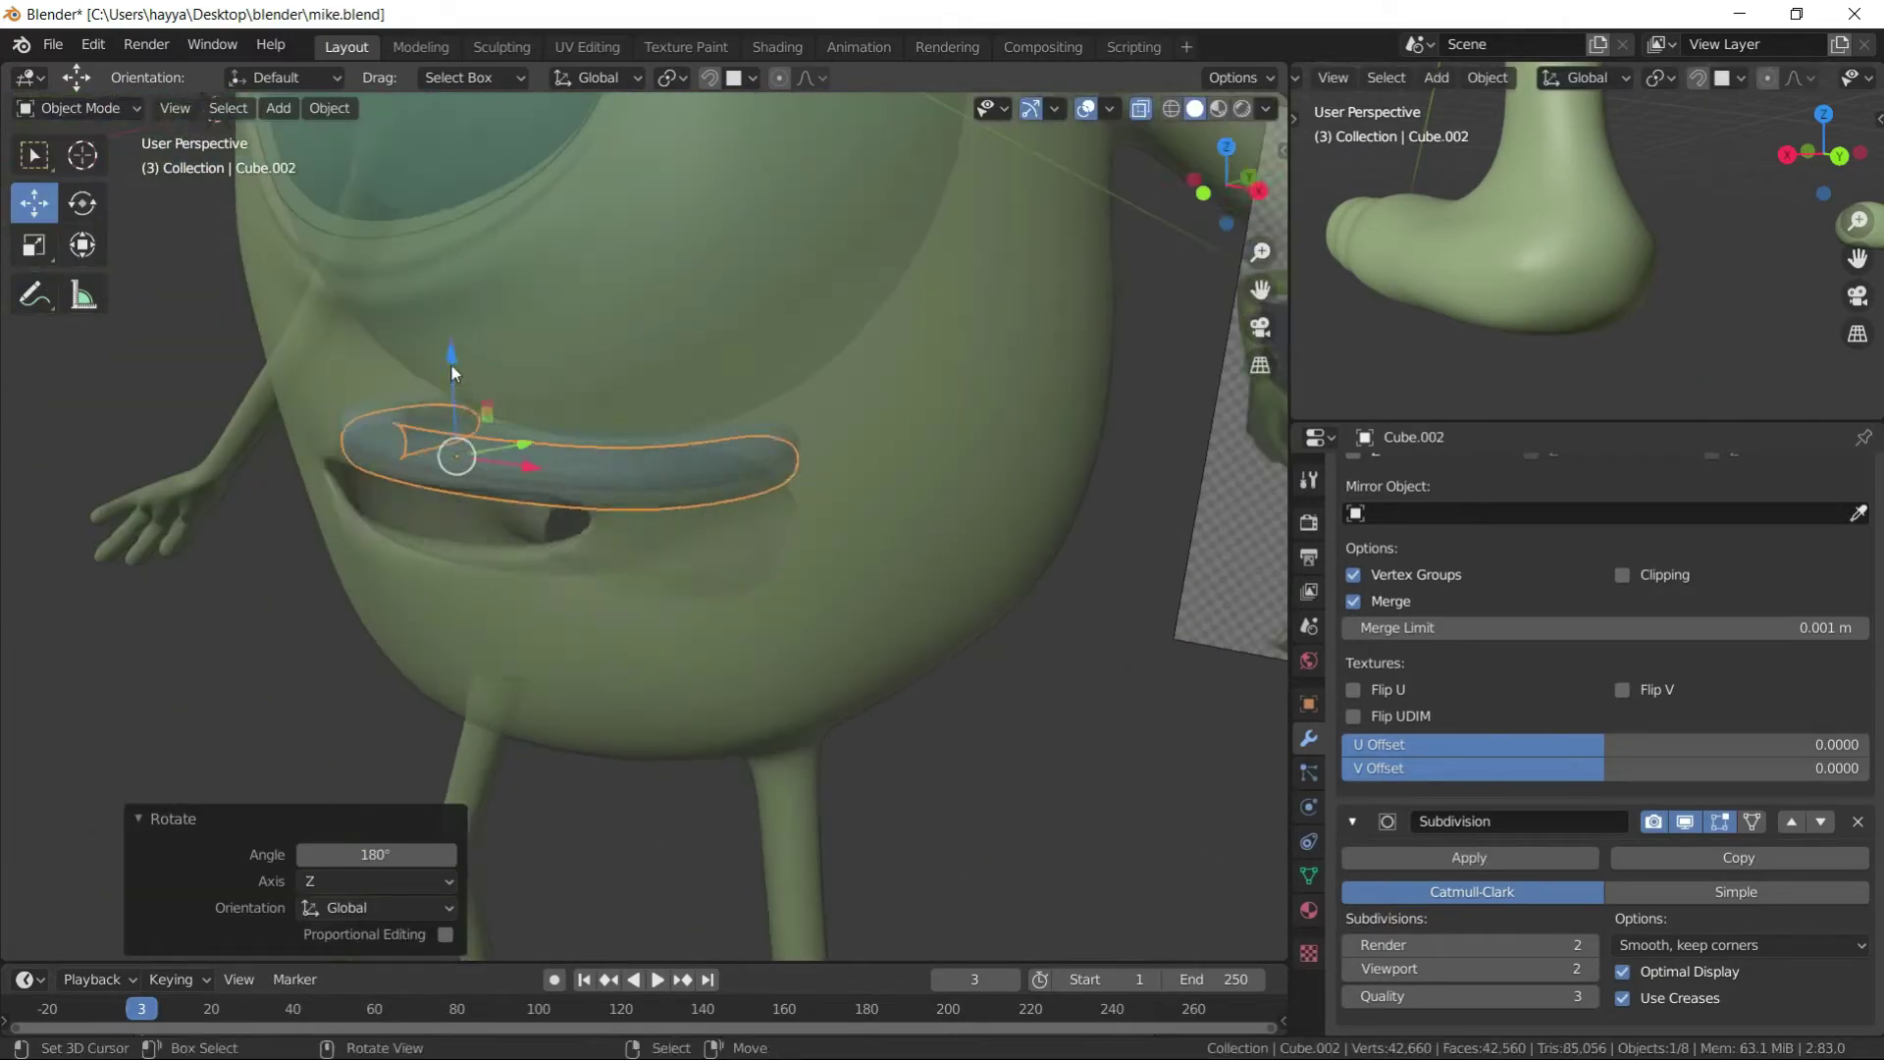
- Select the original strip's end vertices and adjust them to fit the mouth
{"action": "key", "text": "g"}
{"action": "left_click", "coordinate": [494, 432]}
{"action": "left_click", "coordinate": [79, 108]}
{"action": "left_click", "coordinate": [84, 157]}
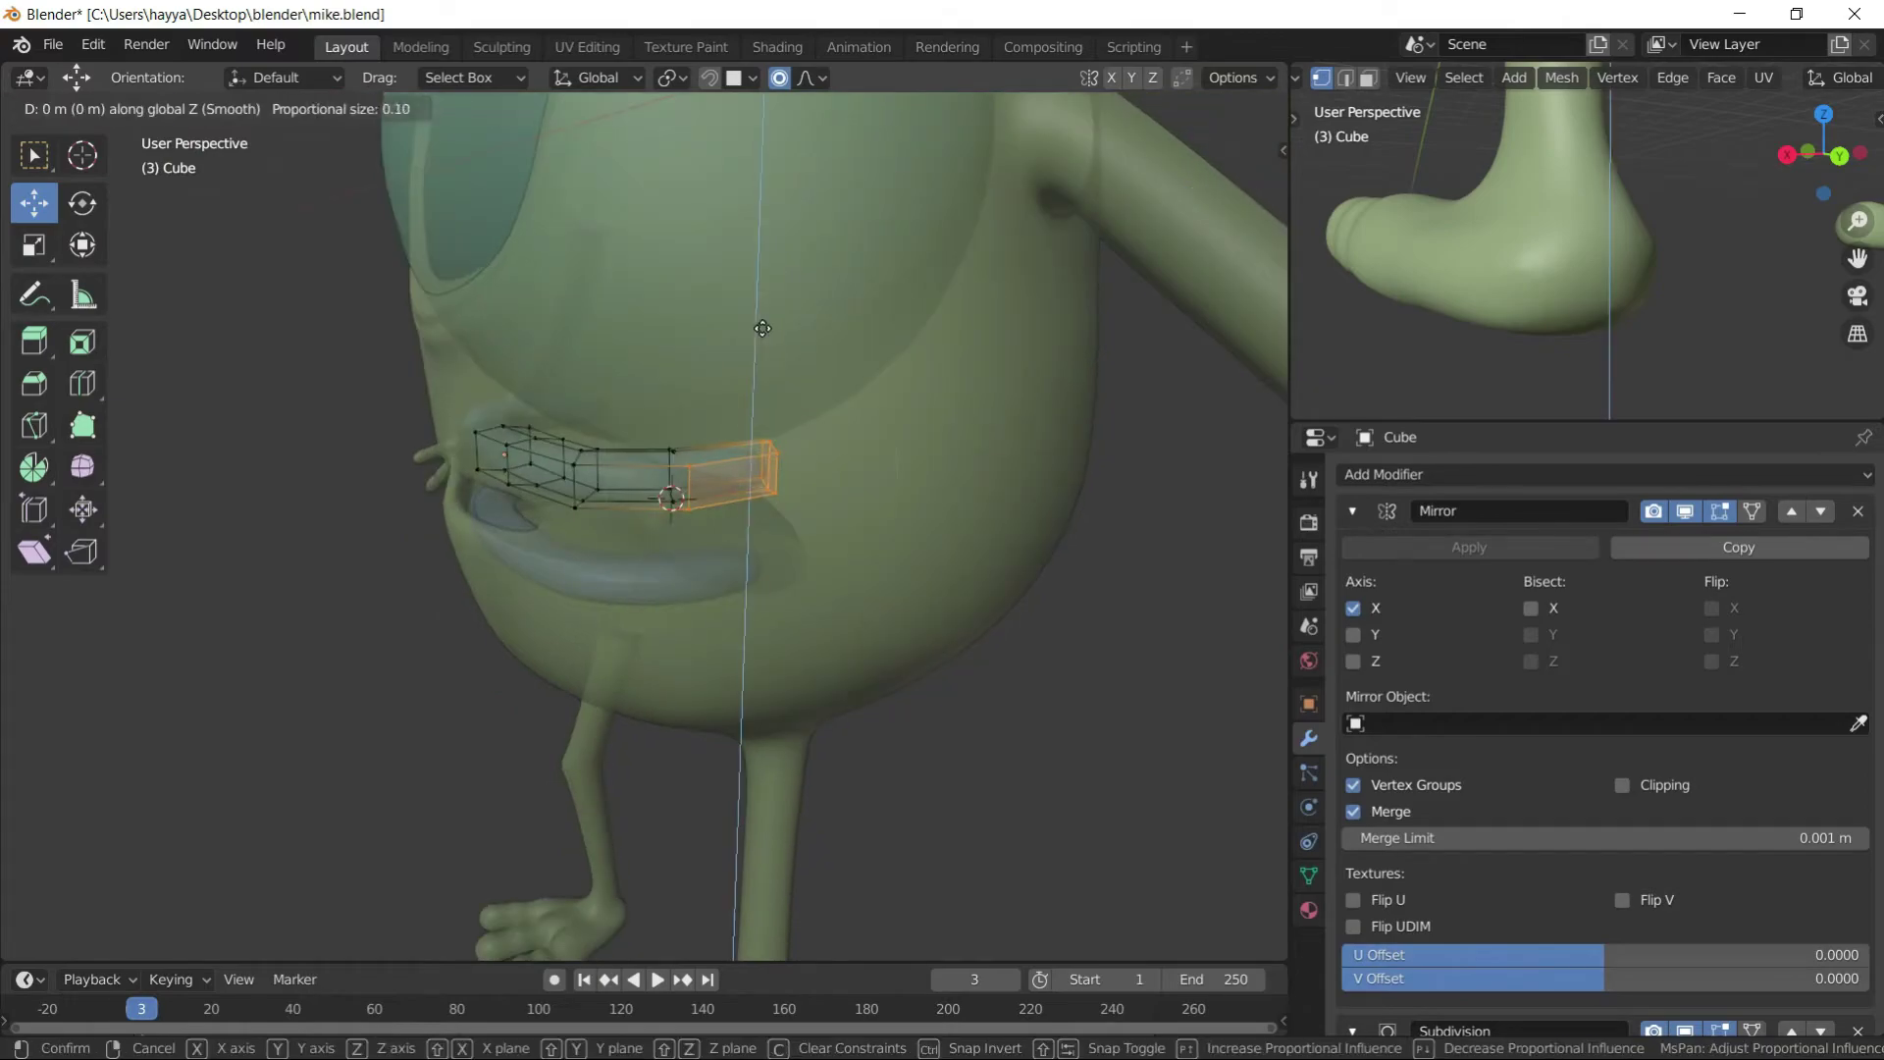
{"action": "left_click", "coordinate": [762, 327]}
- Shift the copied strip's vertices along Z with soft falloff to fit the mouth
{"action": "key", "text": "Tab"}
{"action": "left_click", "coordinate": [549, 544]}
{"action": "key", "text": "Tab"}
{"action": "mouse_move", "coordinate": [549, 544]}
{"action": "middle_mouse_down"}
{"action": "mouse_move", "coordinate": [339, 407]}
{"action": "mouse_move", "coordinate": [845, 424]}
{"action": "middle_mouse_up"}
{"action": "key", "text": "g"}
{"action": "key", "text": "z"}
{"action": "left_click", "coordinate": [339, 407]}
{"action": "key", "text": "Tab"}
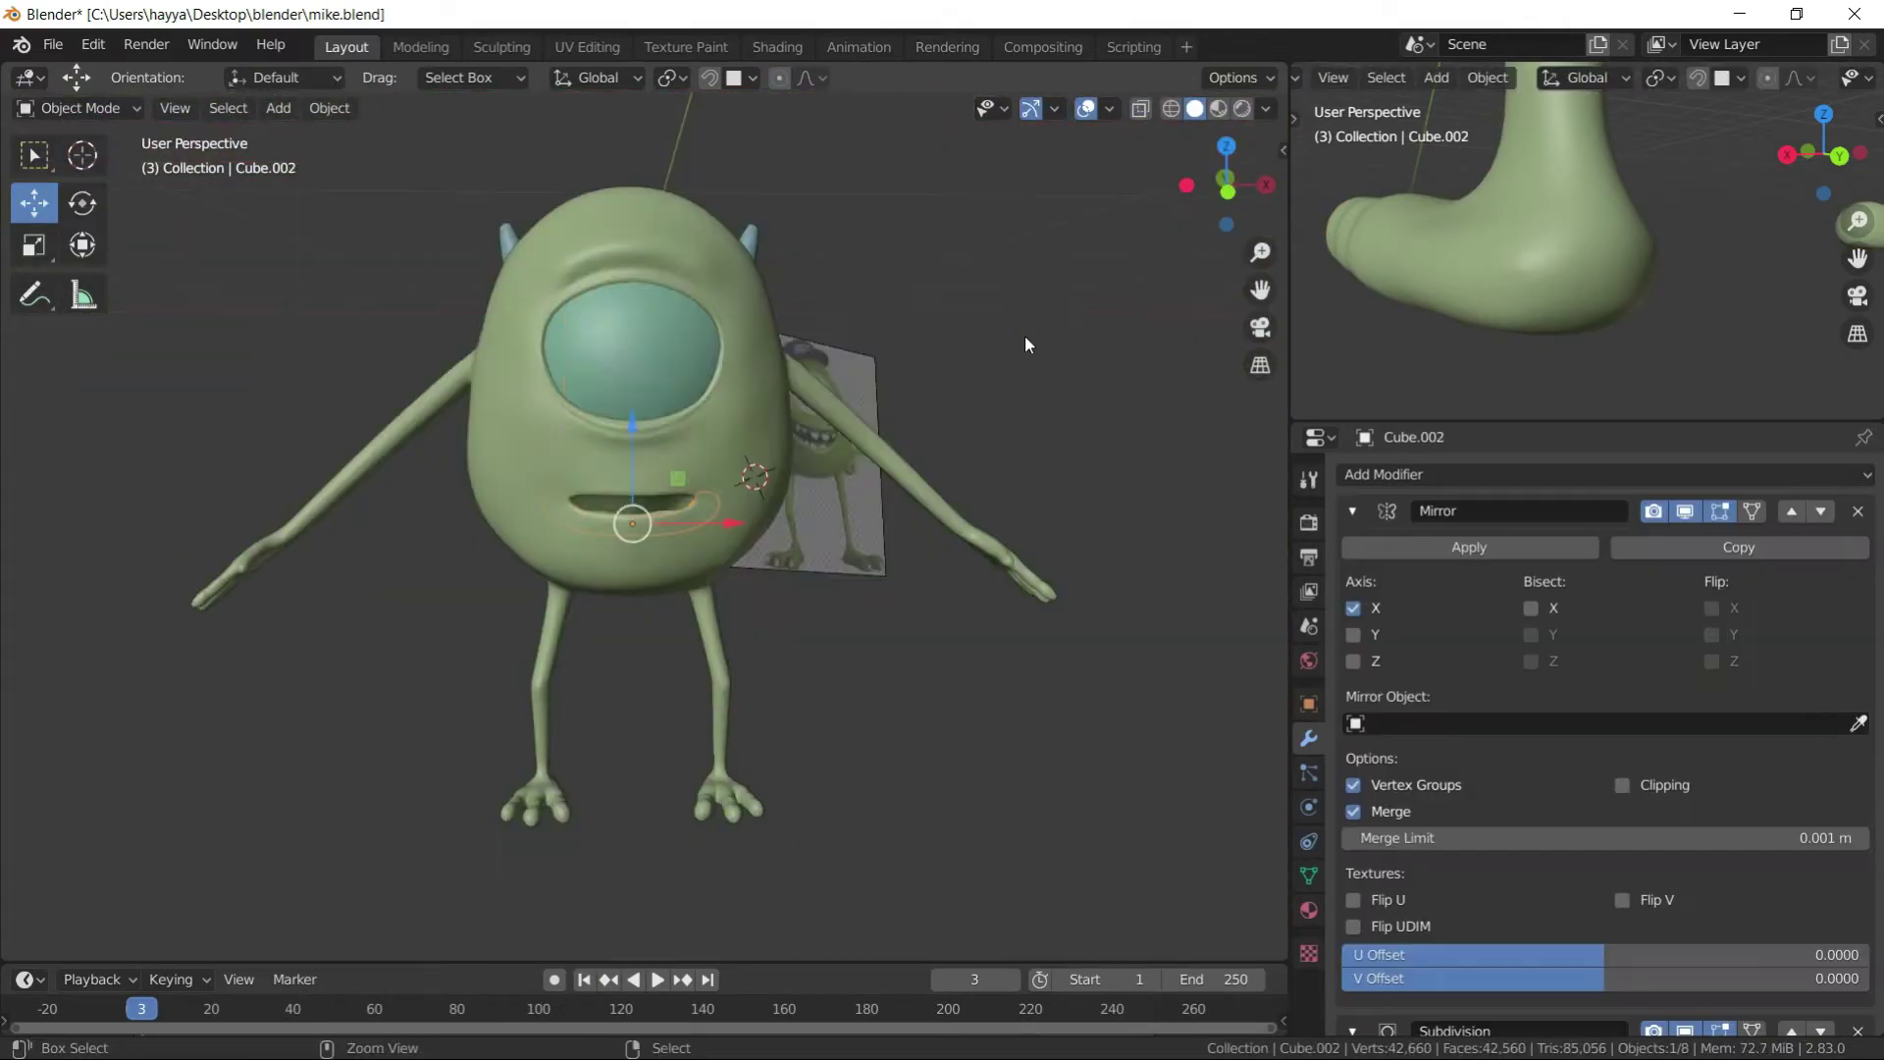
- Add a small new cube, Cube.003, at the mouth to begin a tooth
{"action": "key", "text": "shift+a"}
{"action": "left_click", "coordinate": [950, 320]}
{"action": "key", "text": "s"}
{"action": "left_click", "coordinate": [673, 501]}
- Scale the new tooth cube and add a loop cut to shape it
{"action": "key", "text": "g"}
{"action": "key", "text": "Tab"}
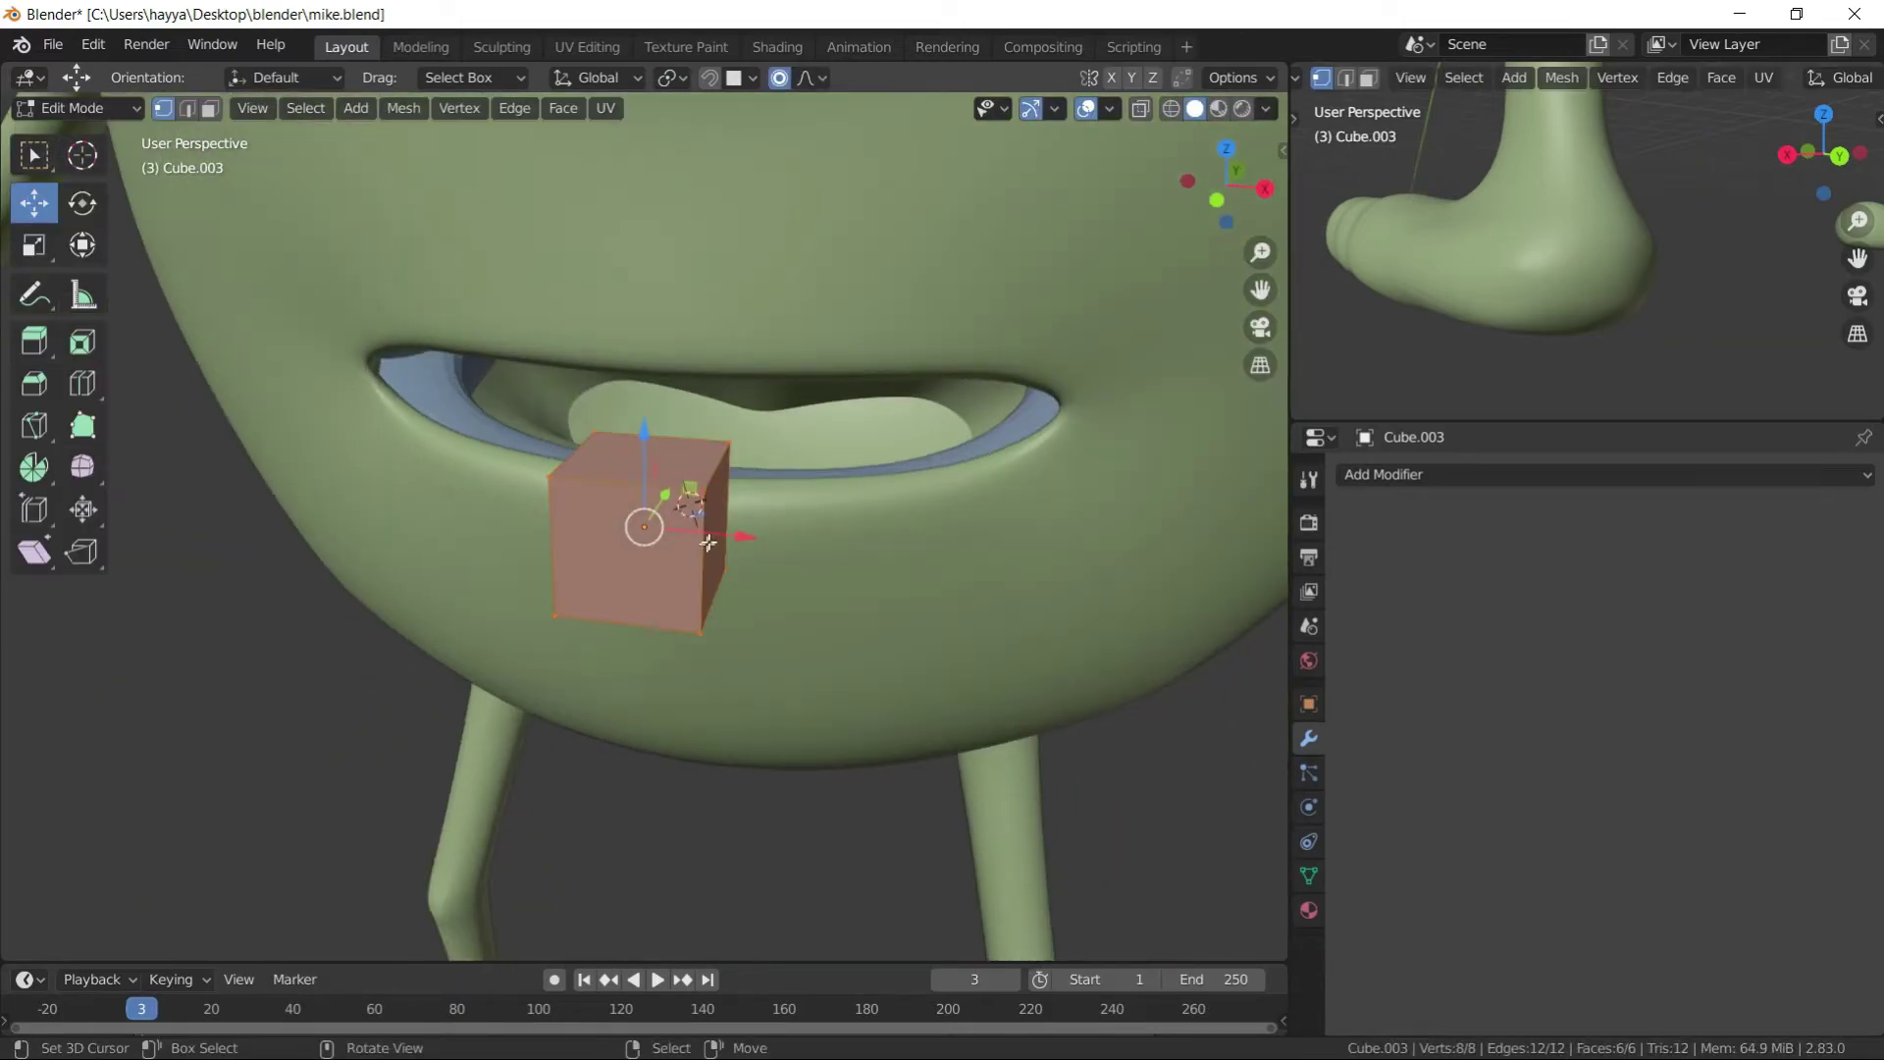
{"action": "middle_click_drag", "start_coordinate": [709, 543], "coordinate": [677, 520]}
{"action": "key", "text": "s"}
{"action": "left_click", "coordinate": [648, 520]}
{"action": "key", "text": "ctrl+1"}
{"action": "key", "text": "ctrl+r"}
{"action": "left_click", "coordinate": [728, 564]}
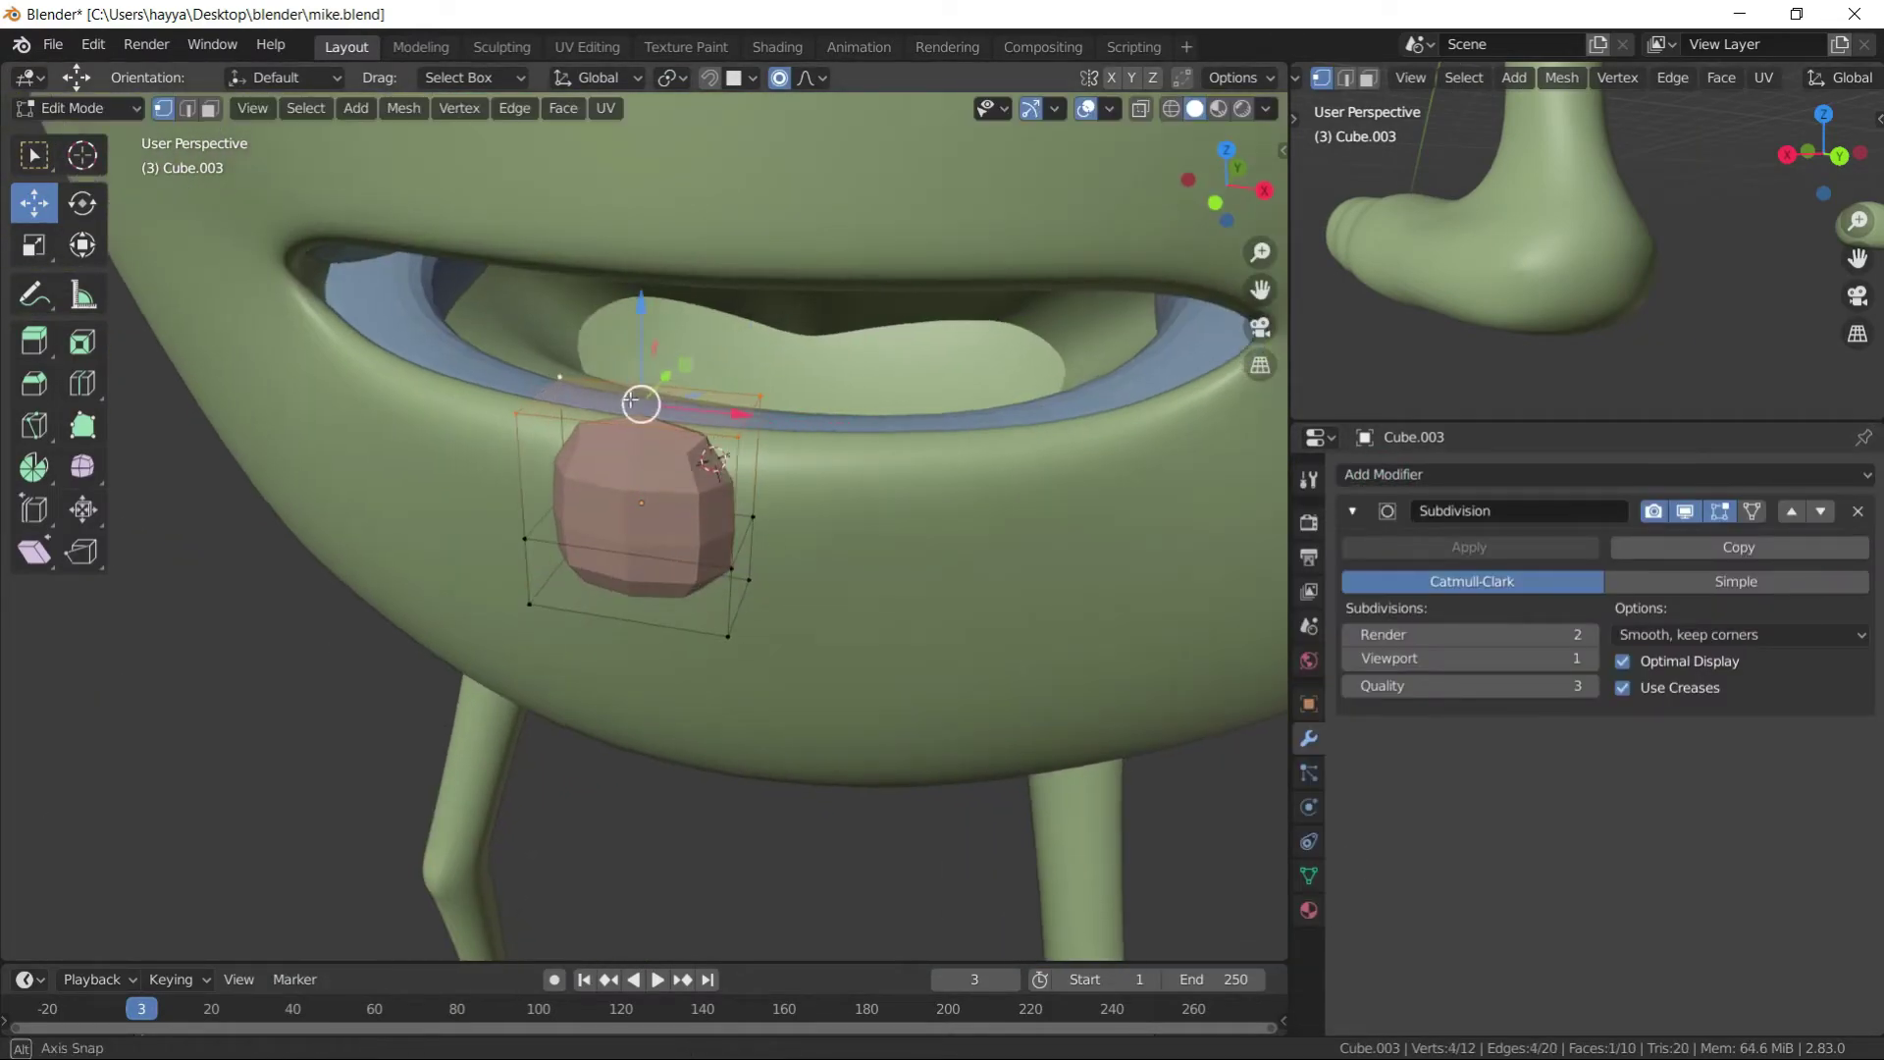
{"action": "left_click", "coordinate": [631, 401]}
{"action": "middle_click_drag", "start_coordinate": [631, 402], "coordinate": [630, 428]}
{"action": "key", "text": "Tab"}
- Move the tooth along Y into the mouth and rotate it about Z into position
{"action": "key", "text": "g"}
{"action": "key", "text": "y"}
{"action": "left_click", "coordinate": [887, 429]}
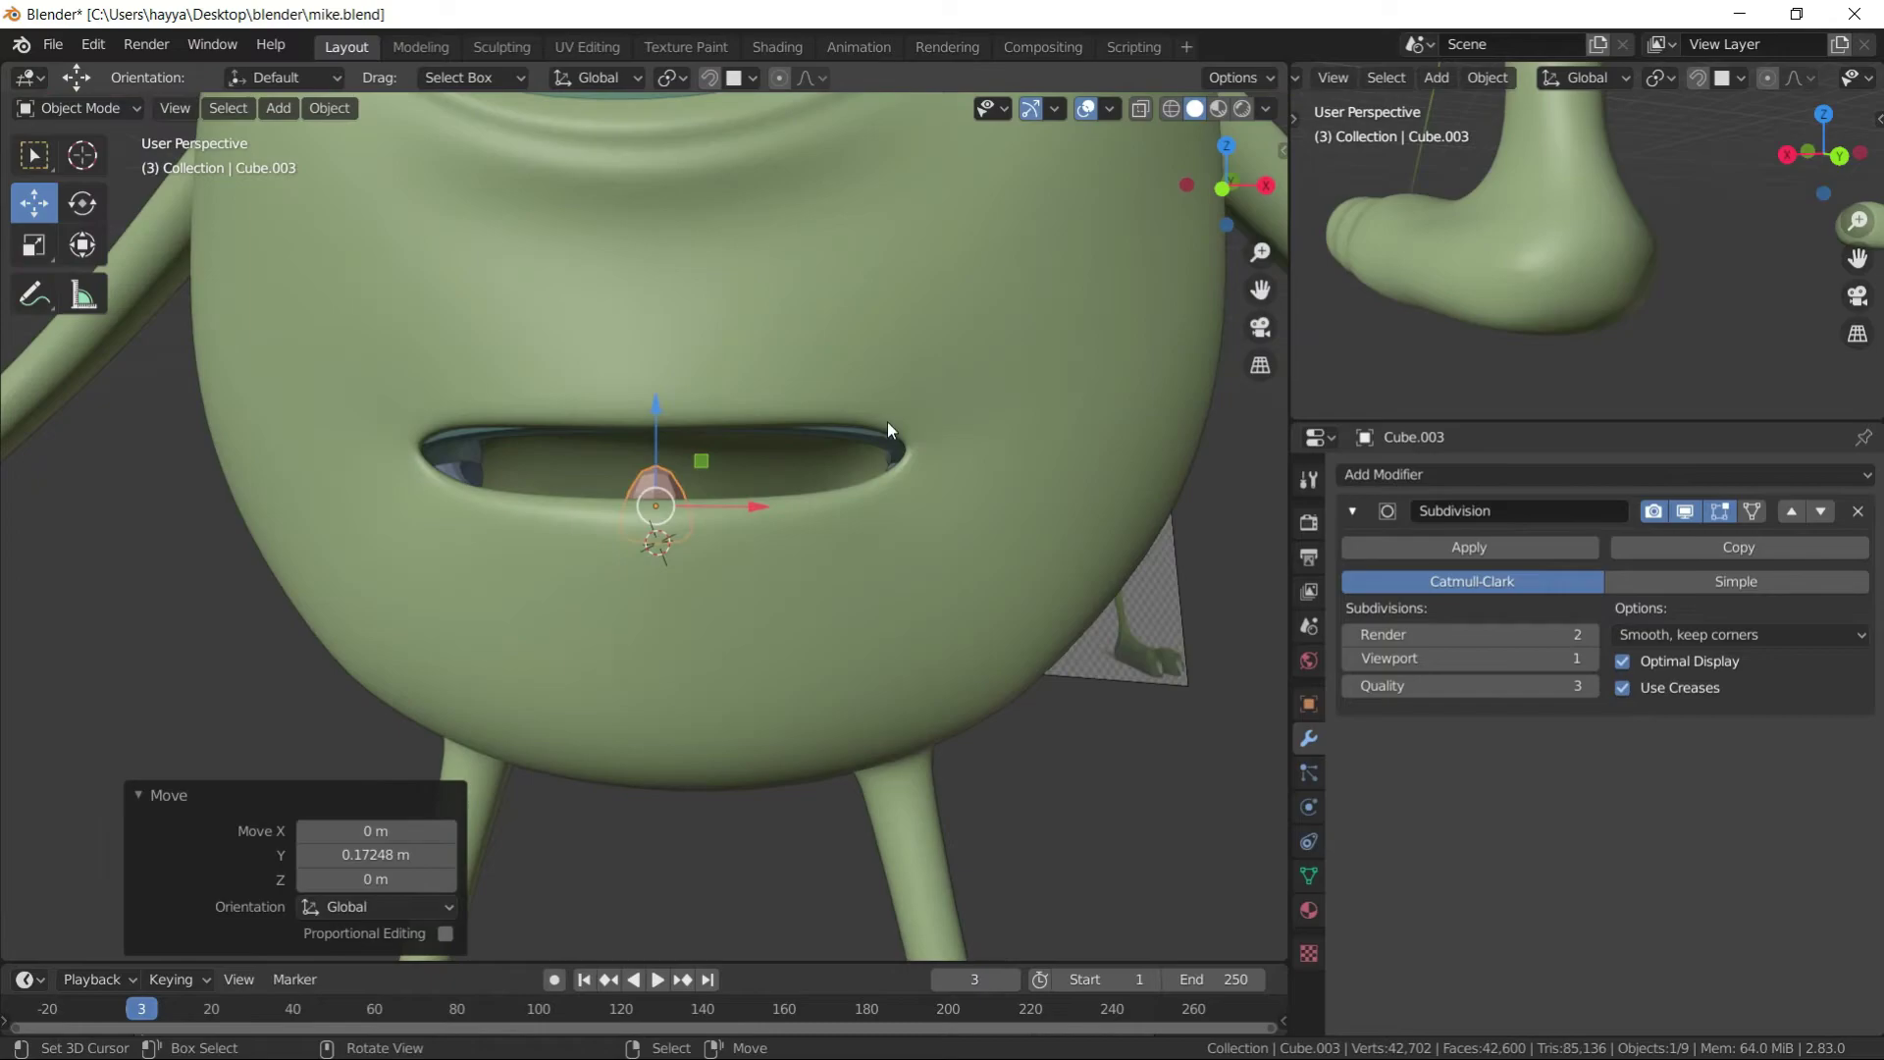
{"action": "scroll", "coordinate": [887, 429], "scroll_direction": "down", "scroll_amount": 3}
{"action": "key", "text": "KP_3"}
{"action": "key", "text": "KP_1"}
{"action": "key", "text": "r"}
{"action": "key", "text": "z"}
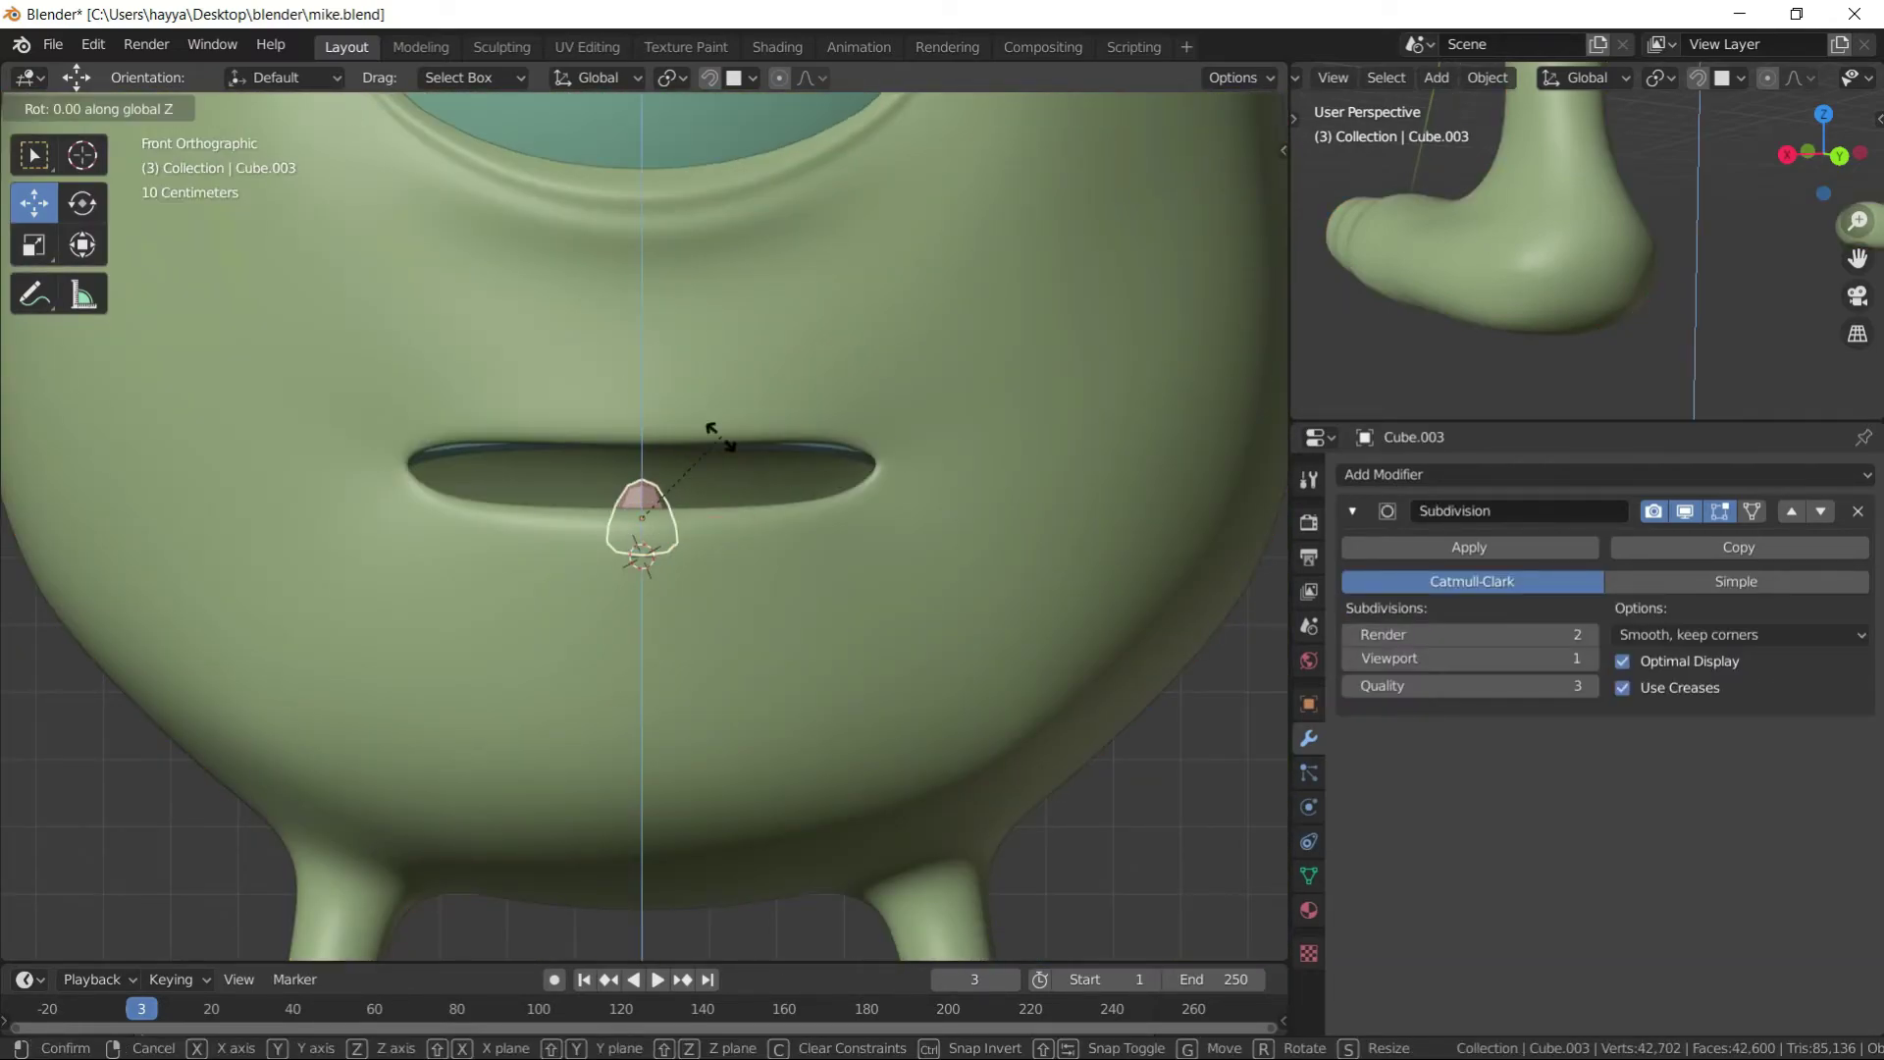
{"action": "key", "text": "g"}
{"action": "left_click", "coordinate": [798, 439]}
{"action": "middle_click_drag", "start_coordinate": [798, 439], "coordinate": [797, 439]}
{"action": "scroll", "coordinate": [798, 439], "scroll_direction": "down", "scroll_amount": 3}
{"action": "scroll", "coordinate": [777, 409], "scroll_direction": "up", "scroll_amount": 4}
- Rescale the tooth mesh, then duplicate it into three teeth along the upper gum
{"action": "key", "text": "Tab"}
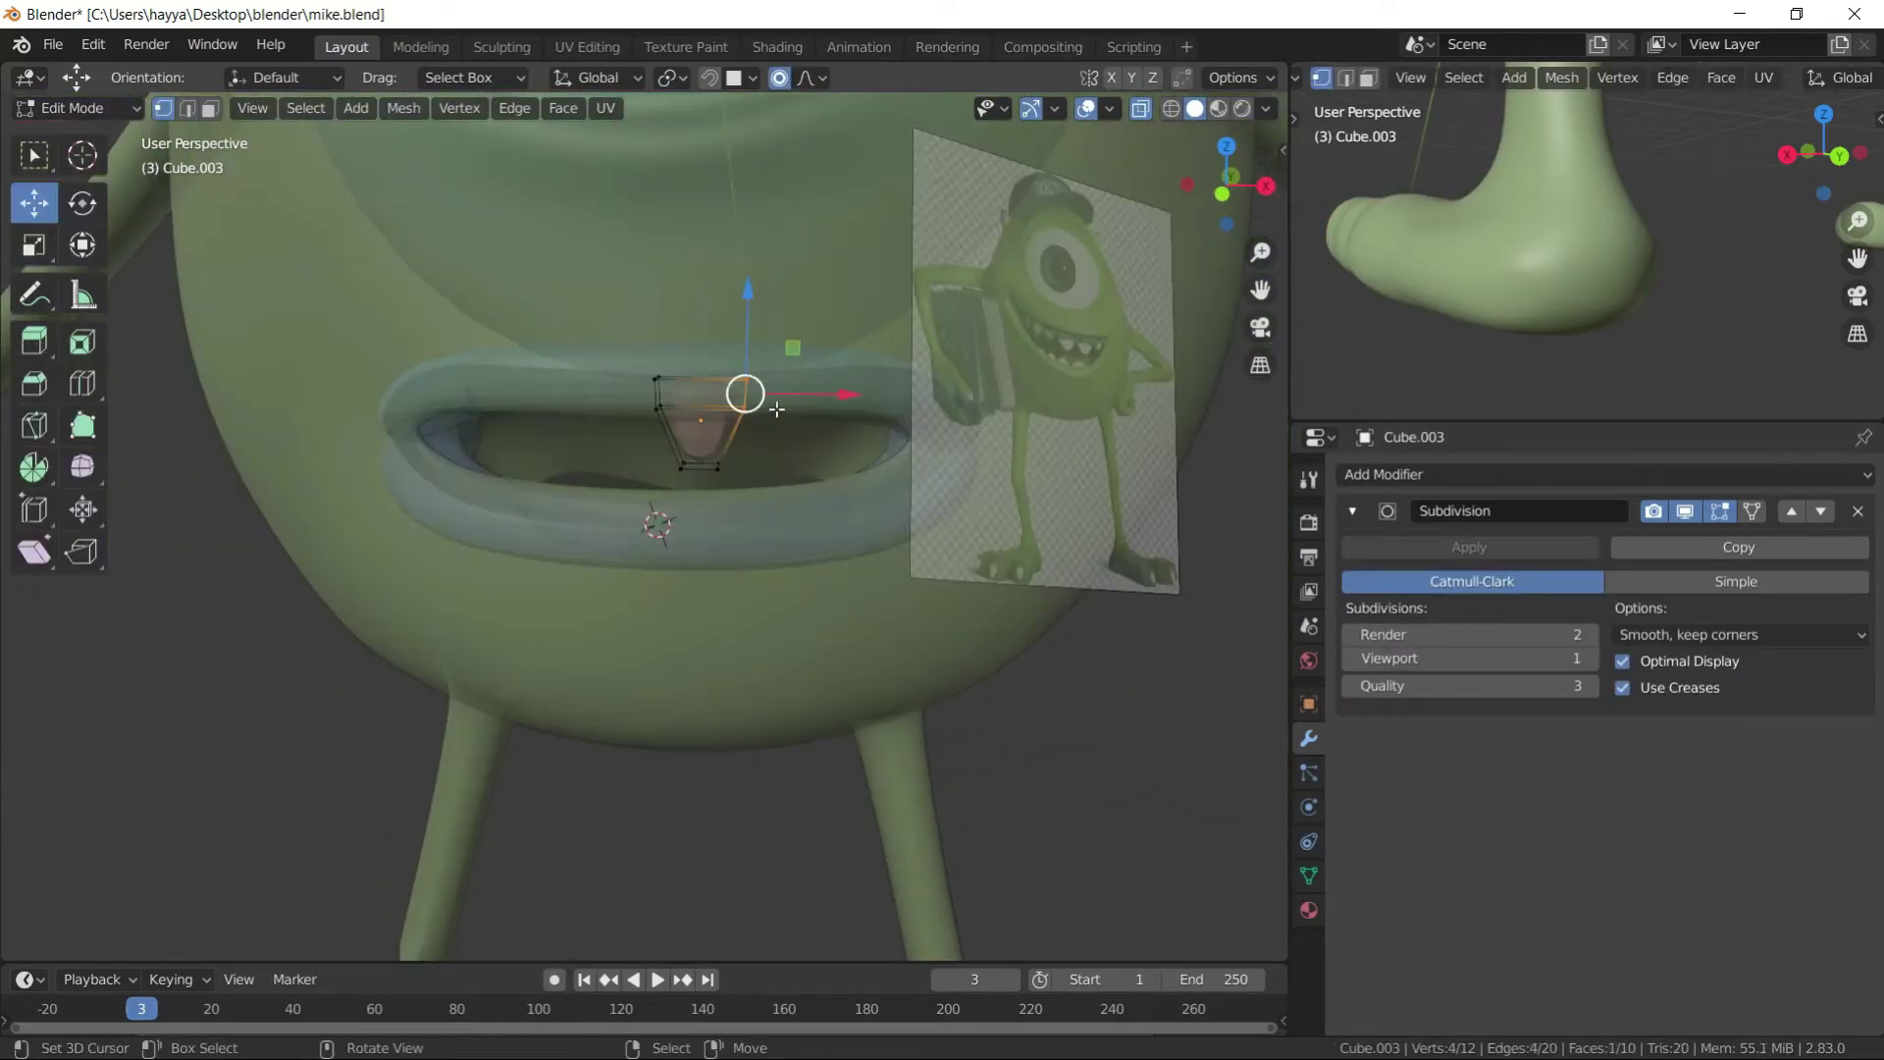
{"action": "left_click", "coordinate": [826, 333]}
{"action": "key", "text": "KP_1"}
{"action": "key", "text": "Tab"}
{"action": "key", "text": "shift+d"}
{"action": "left_click", "coordinate": [700, 434]}
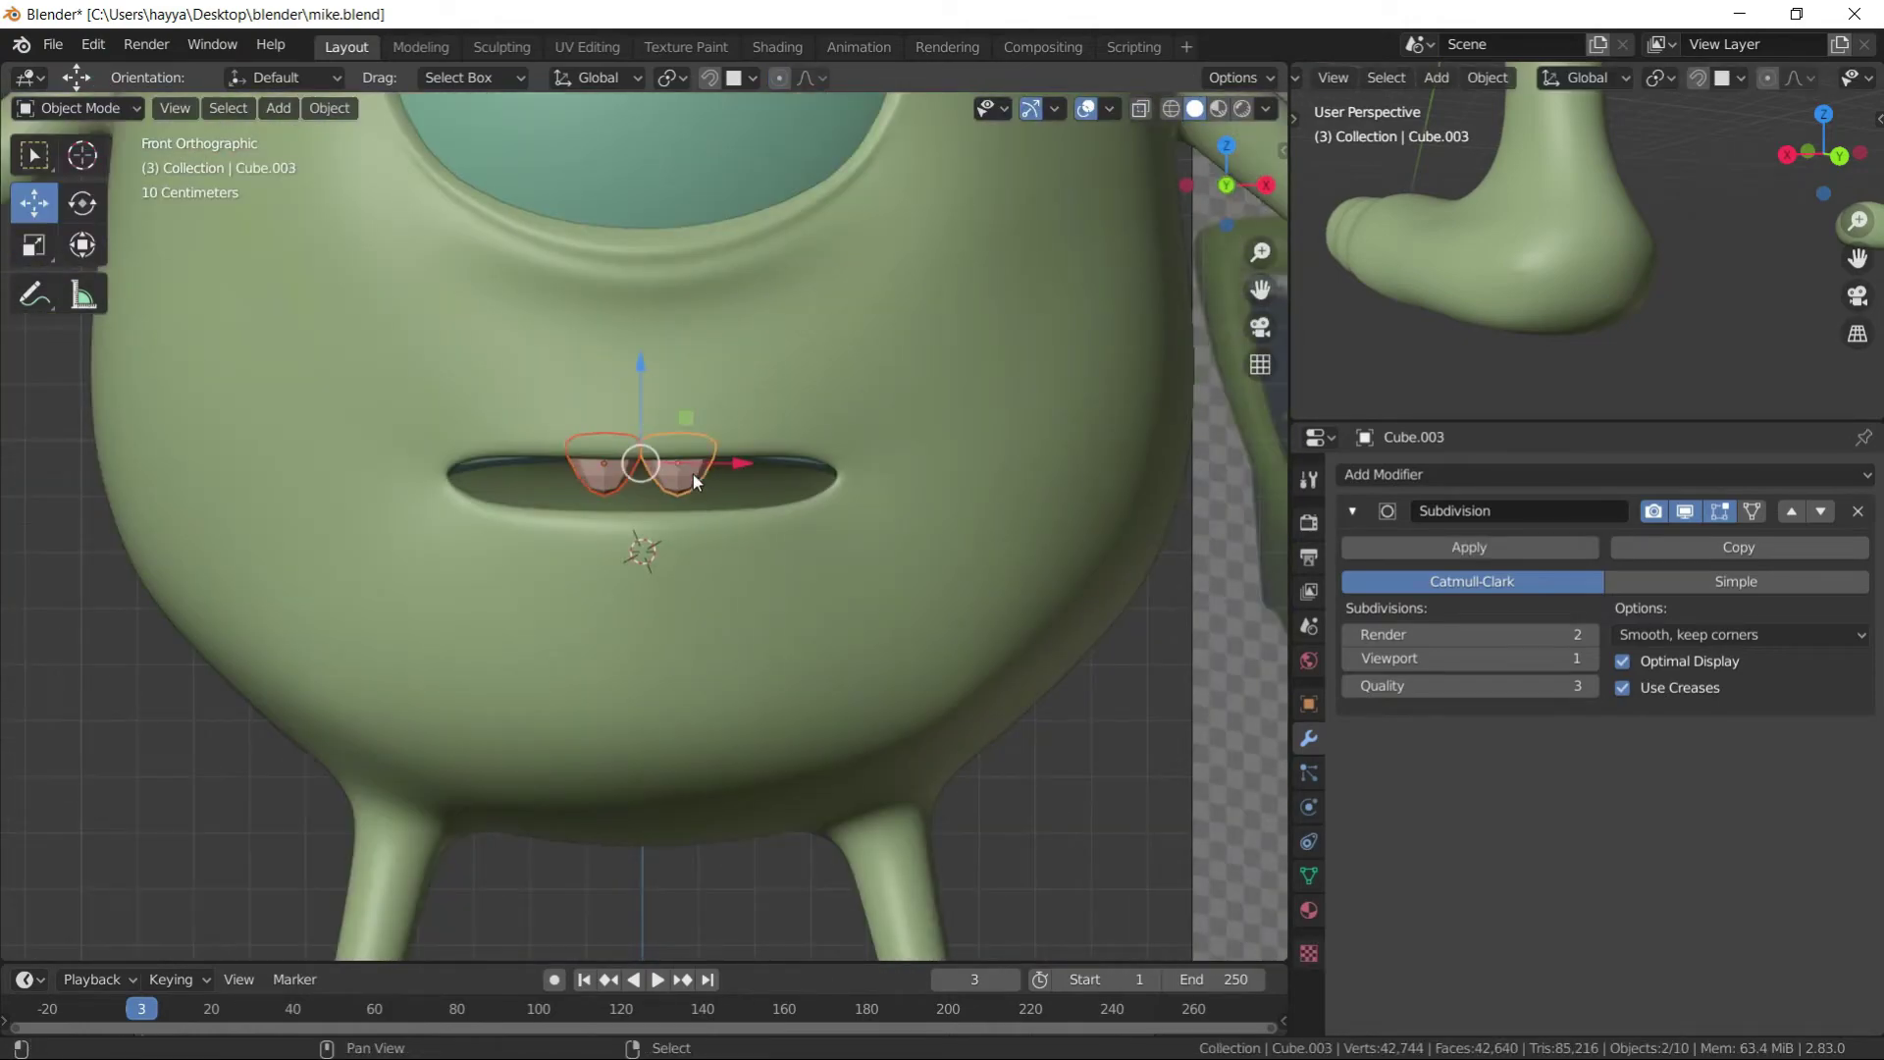
{"action": "key", "text": "shift+d"}
{"action": "left_click", "coordinate": [921, 409]}
{"action": "left_click", "coordinate": [579, 431]}
{"action": "key", "text": "shift+d"}
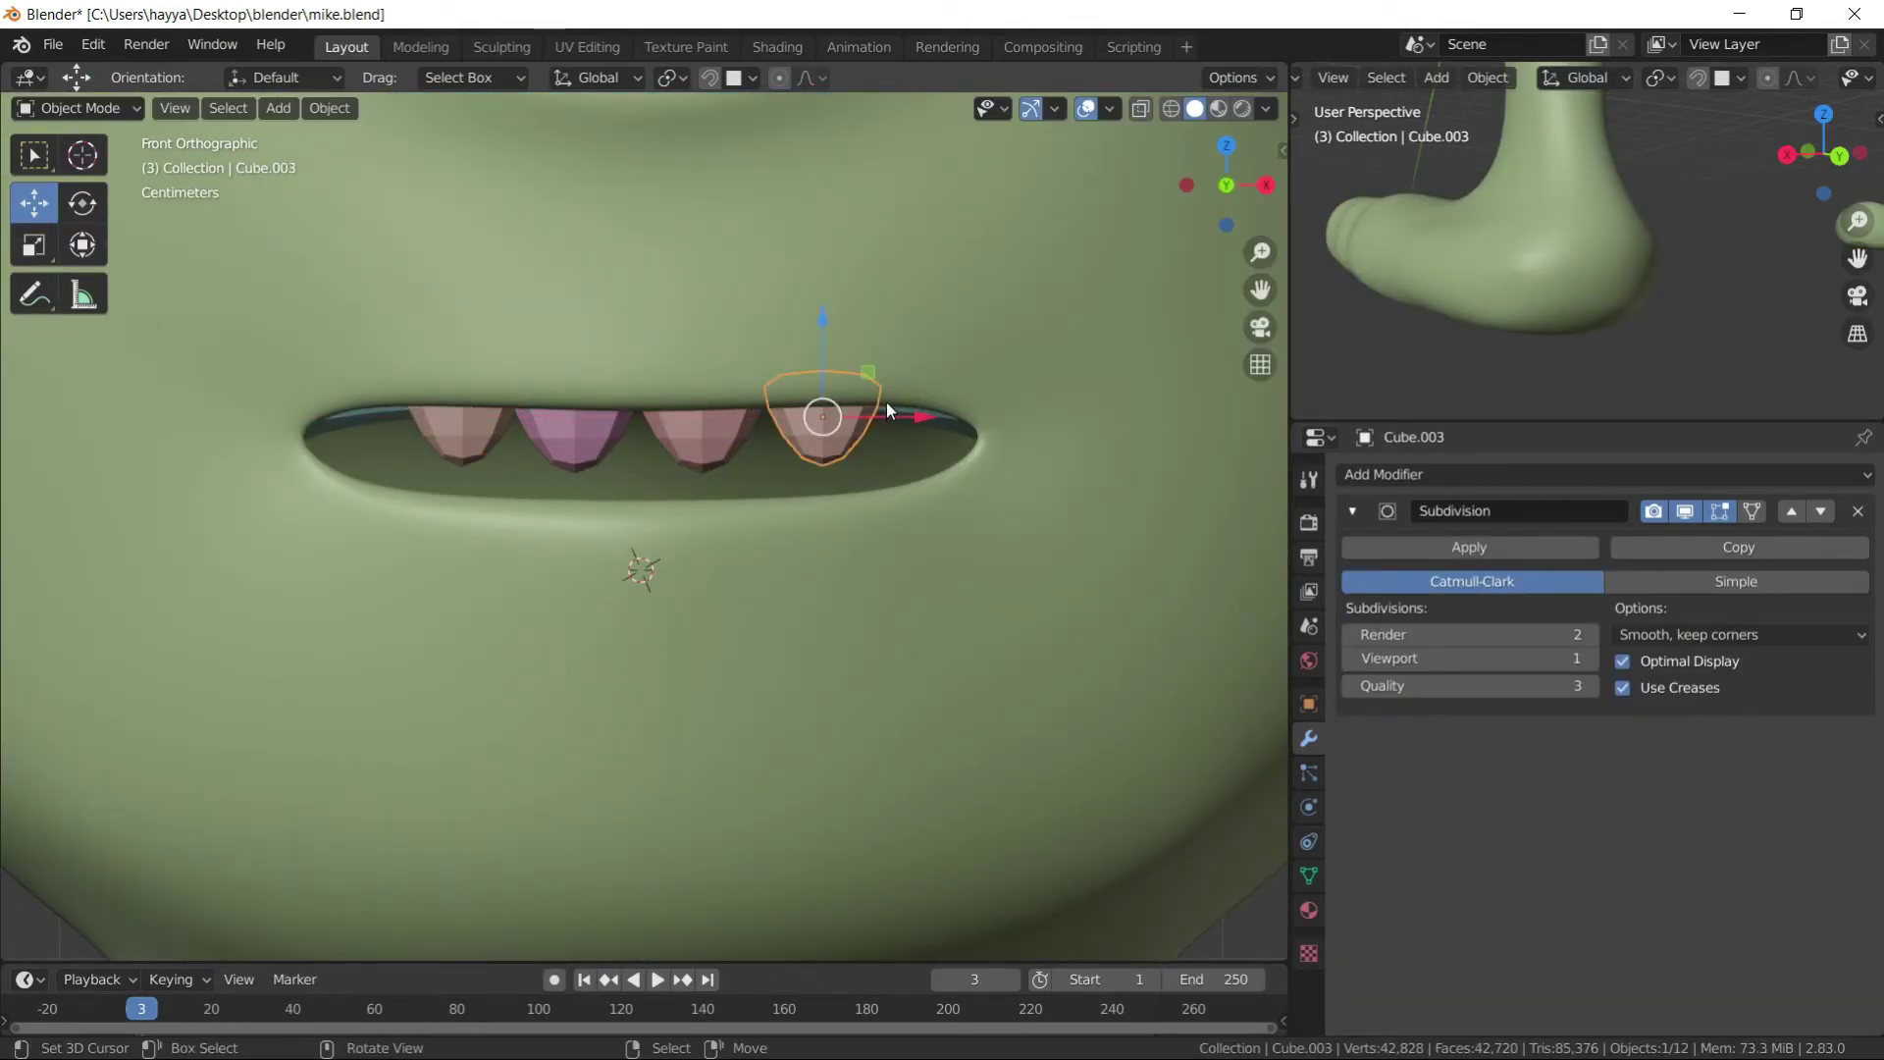
{"action": "left_click", "coordinate": [907, 350]}
- Inspect the upper teeth from an angle and select a tooth on the left
{"action": "middle_click_drag", "start_coordinate": [907, 350], "coordinate": [897, 516]}
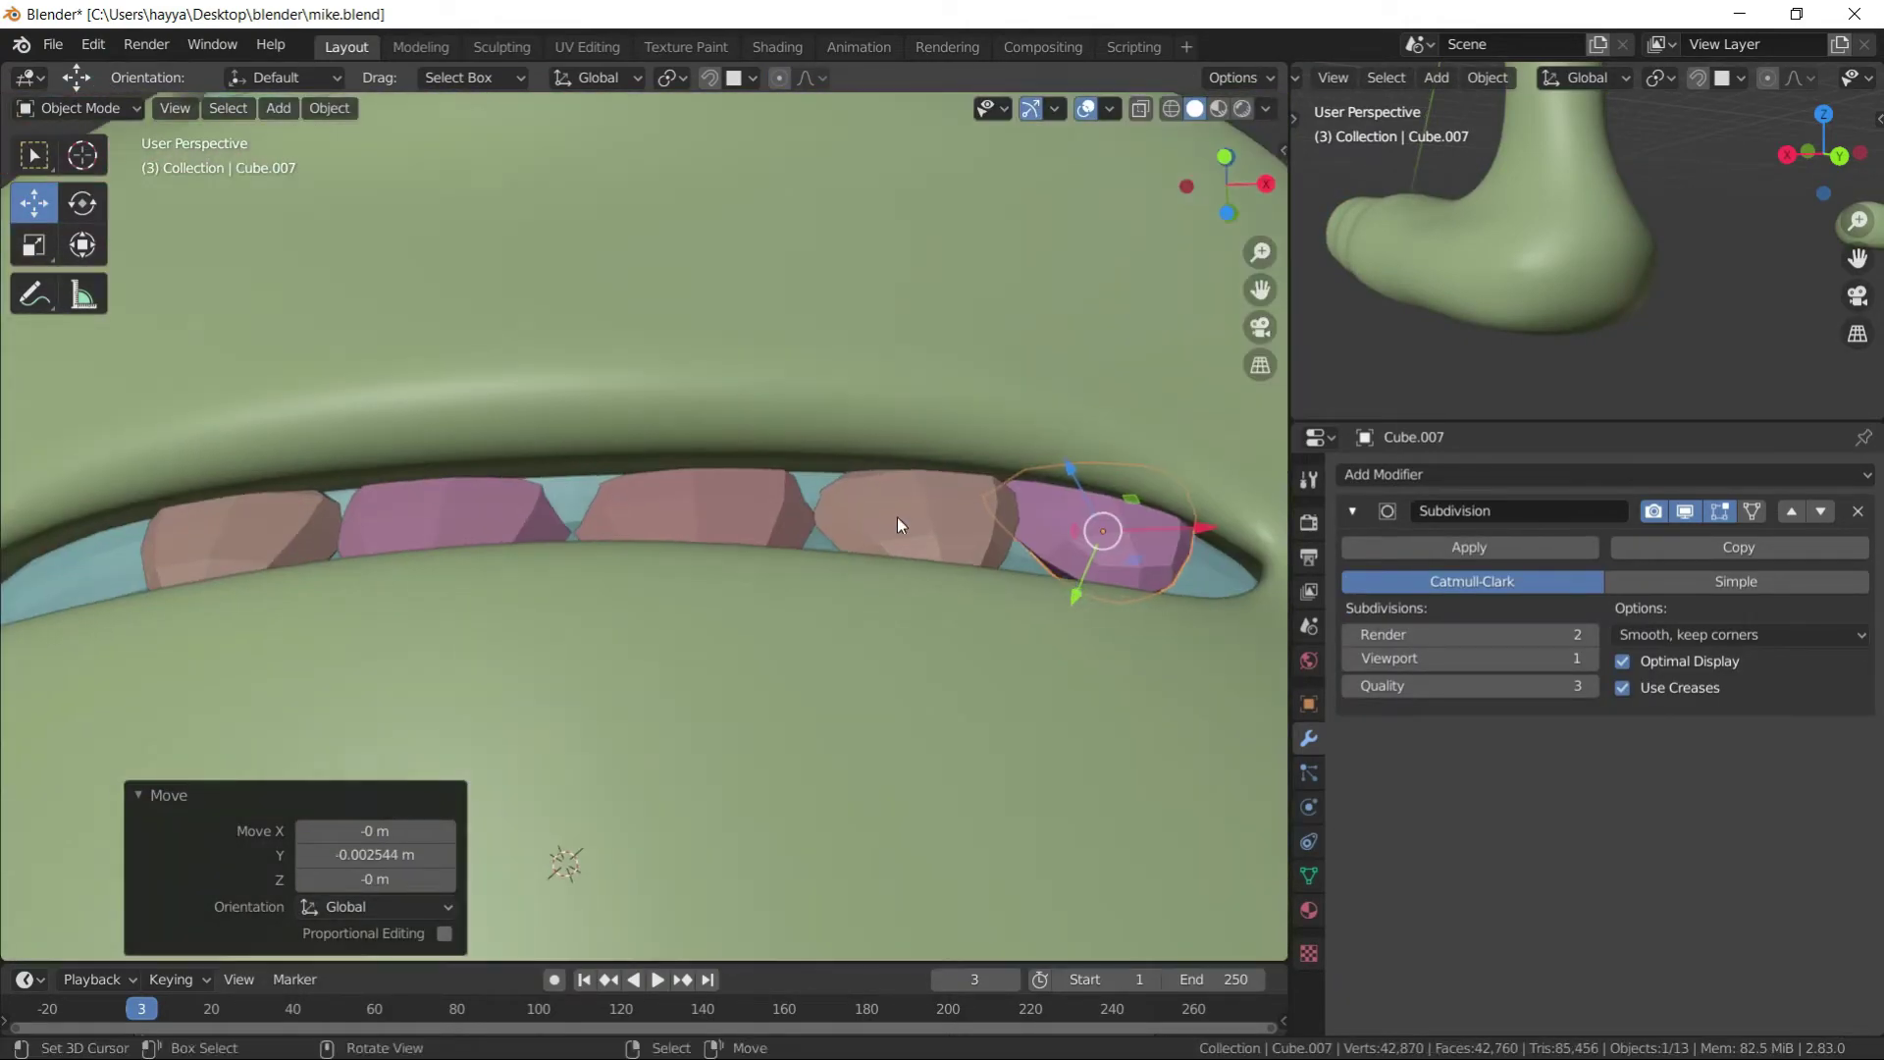
{"action": "scroll", "coordinate": [644, 458], "scroll_direction": "down", "scroll_amount": 3}
{"action": "scroll", "coordinate": [1054, 382], "scroll_direction": "down", "scroll_amount": 3}
{"action": "left_click", "coordinate": [79, 108]}
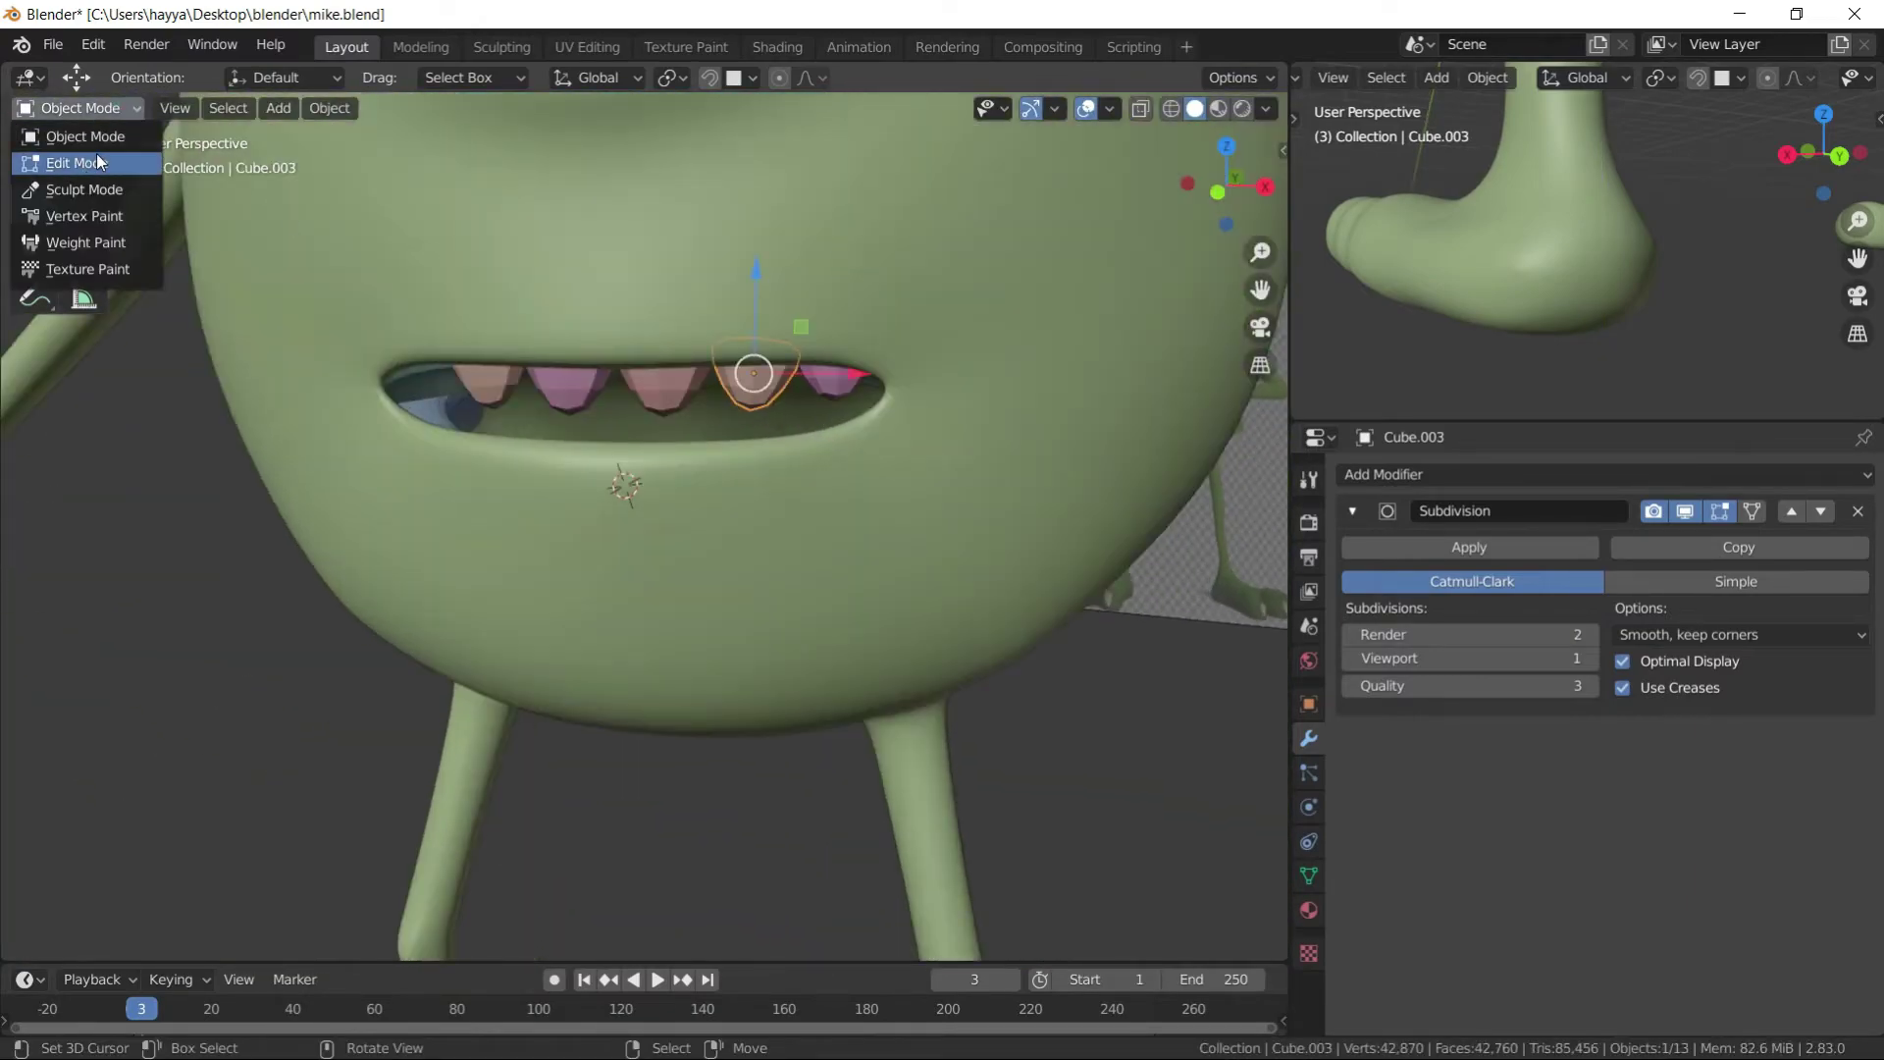
{"action": "scroll", "coordinate": [815, 312], "scroll_direction": "up", "scroll_amount": 4}
{"action": "left_click", "coordinate": [78, 108]}
{"action": "left_click", "coordinate": [865, 374]}
{"action": "scroll", "coordinate": [865, 373], "scroll_direction": "up", "scroll_amount": 4}
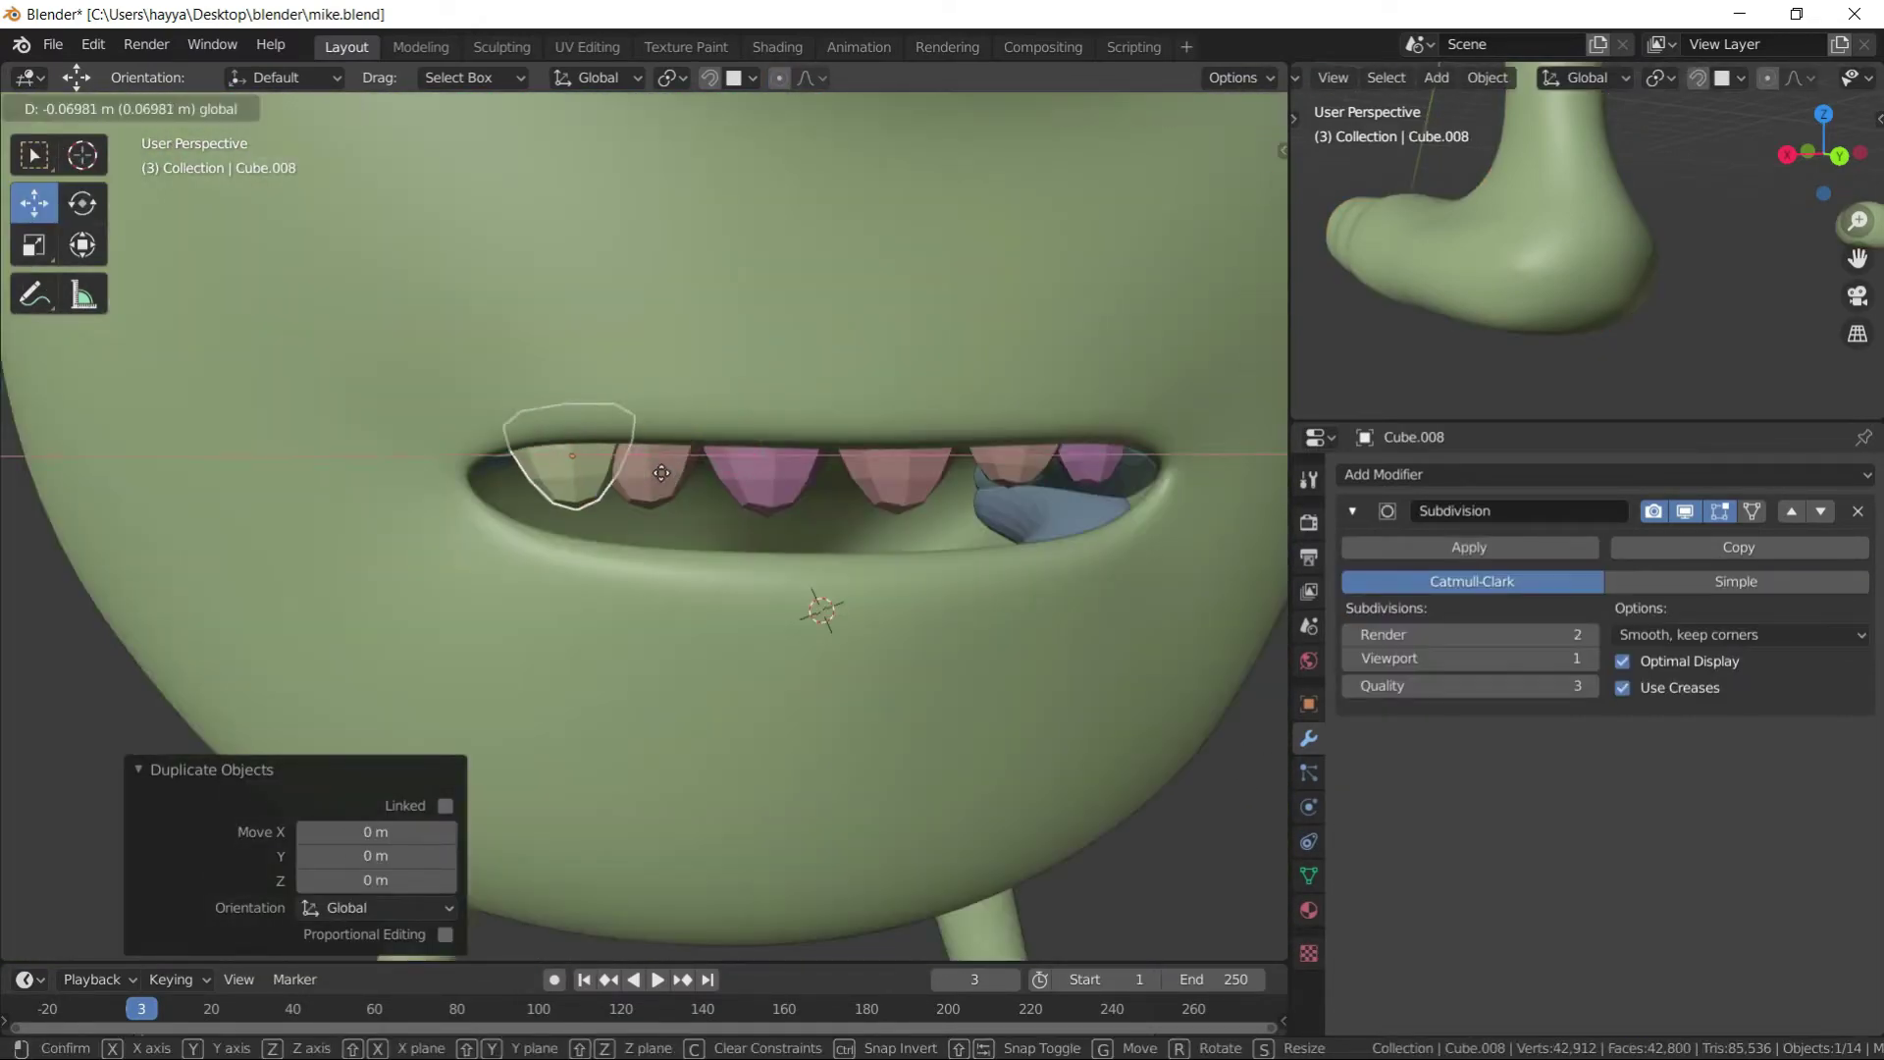
{"action": "middle_click_drag", "start_coordinate": [815, 393], "coordinate": [732, 427]}
{"action": "scroll", "coordinate": [731, 427], "scroll_direction": "down", "scroll_amount": 3}
- Add two more tooth copies, one rotated about Z and one shrunk toward the right
{"action": "key", "text": "shift+d"}
{"action": "left_click", "coordinate": [571, 400]}
{"action": "middle_click_drag", "start_coordinate": [571, 400], "coordinate": [838, 474]}
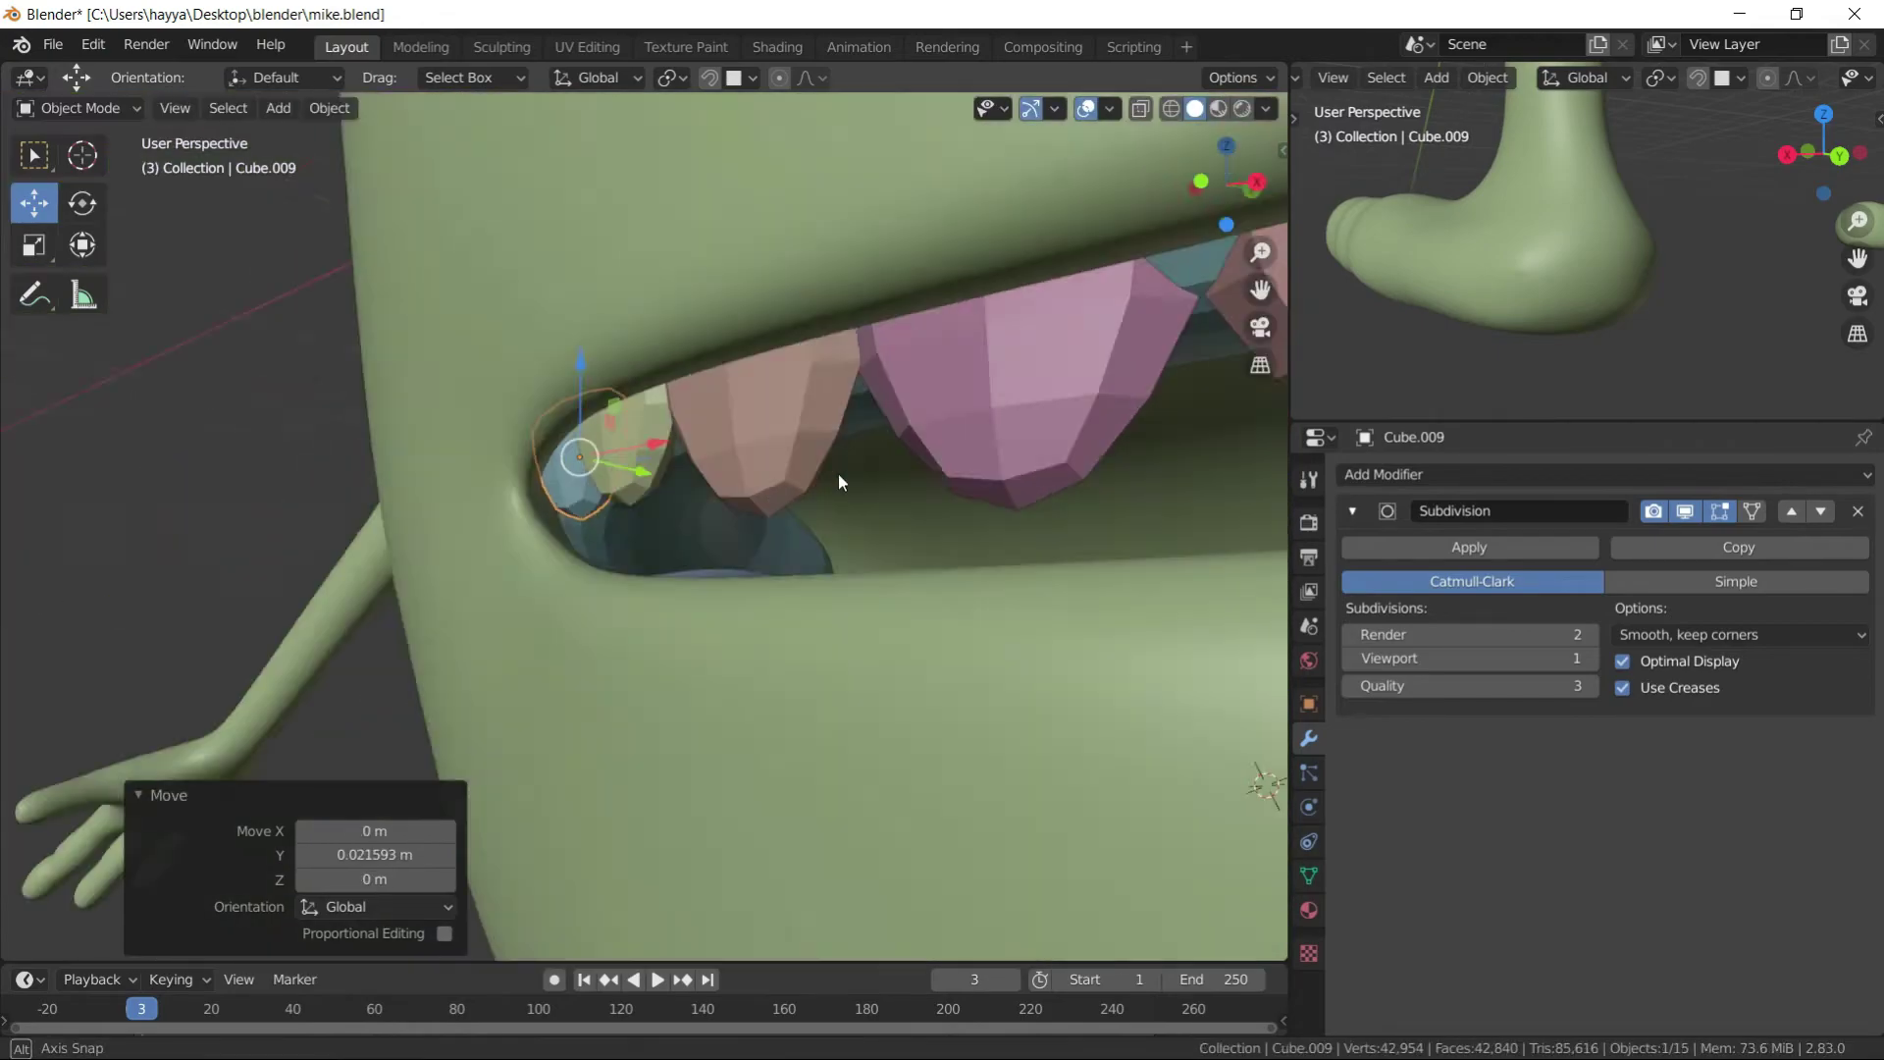
{"action": "key", "text": "r"}
{"action": "key", "text": "z"}
{"action": "left_click", "coordinate": [169, 277]}
{"action": "scroll", "coordinate": [881, 438], "scroll_direction": "down", "scroll_amount": 4}
{"action": "scroll", "coordinate": [881, 437], "scroll_direction": "up", "scroll_amount": 4}
{"action": "key", "text": "shift+d"}
{"action": "left_click", "coordinate": [971, 489]}
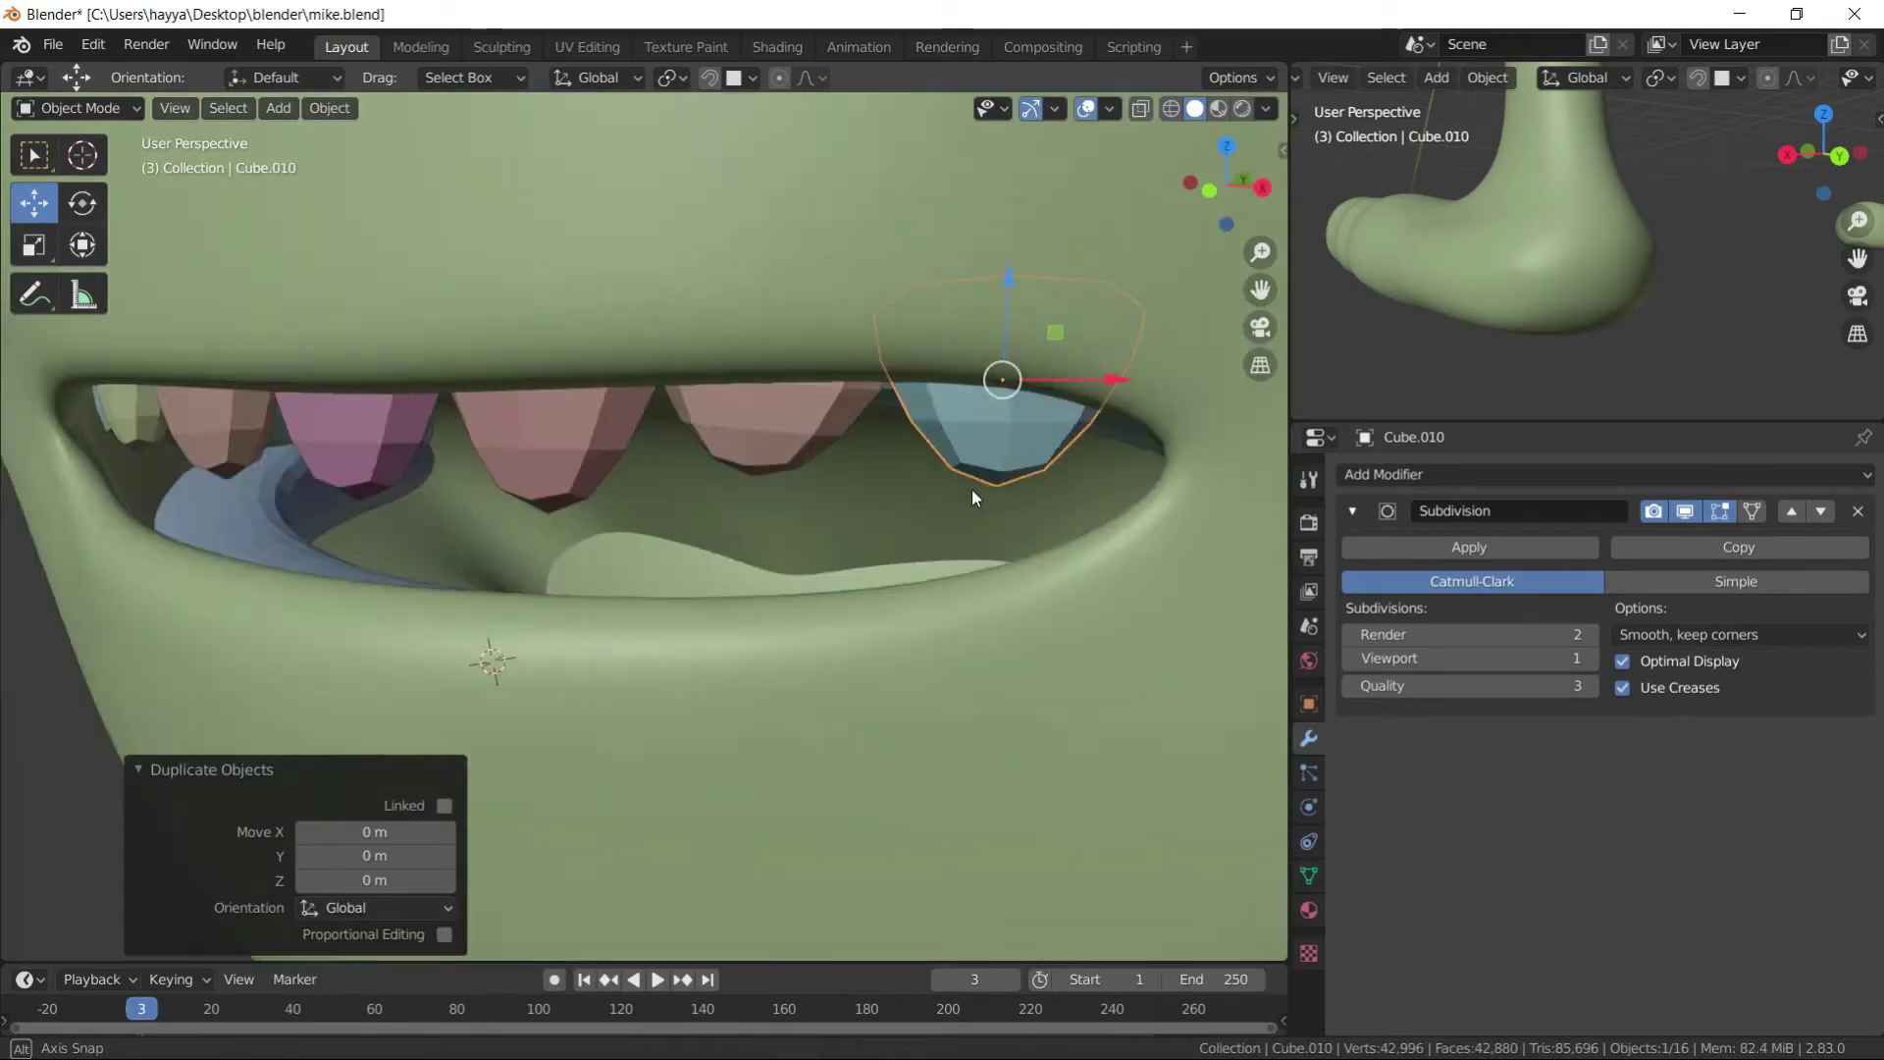
{"action": "key", "text": "s"}
{"action": "left_click", "coordinate": [1168, 388]}
{"action": "mouse_move", "coordinate": [1169, 389]}
{"action": "middle_mouse_down"}
{"action": "mouse_move", "coordinate": [811, 444]}
{"action": "mouse_move", "coordinate": [716, 580]}
{"action": "middle_mouse_up"}
- Duplicate a tooth, rotate it about Z and lower it along Z to start the bottom row
{"action": "left_click", "coordinate": [811, 442]}
{"action": "scroll", "coordinate": [717, 580], "scroll_direction": "down", "scroll_amount": 5}
{"action": "scroll", "coordinate": [716, 580], "scroll_direction": "up", "scroll_amount": 5}
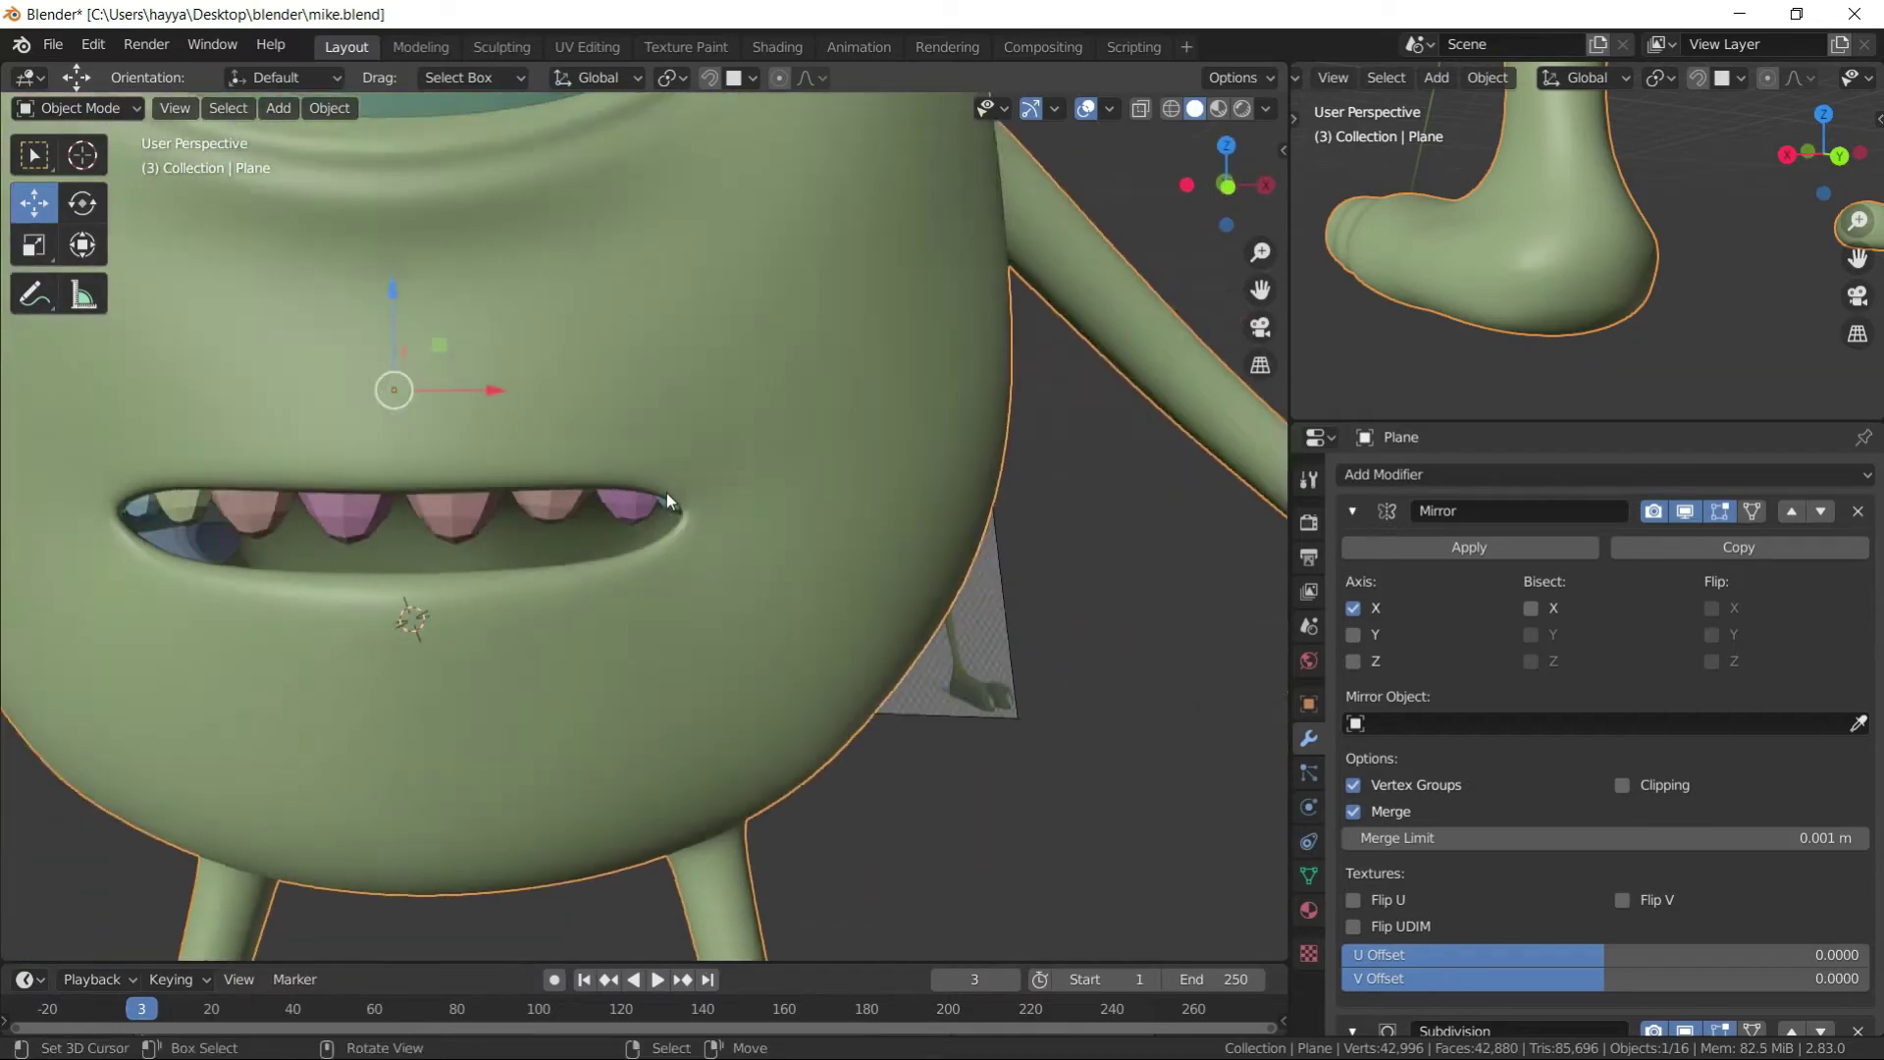
{"action": "left_click", "coordinate": [677, 534]}
{"action": "scroll", "coordinate": [675, 522], "scroll_direction": "down", "scroll_amount": 5}
{"action": "scroll", "coordinate": [856, 541], "scroll_direction": "up", "scroll_amount": 3}
{"action": "key", "text": "shift+d"}
{"action": "key", "text": "r"}
{"action": "key", "text": "z"}
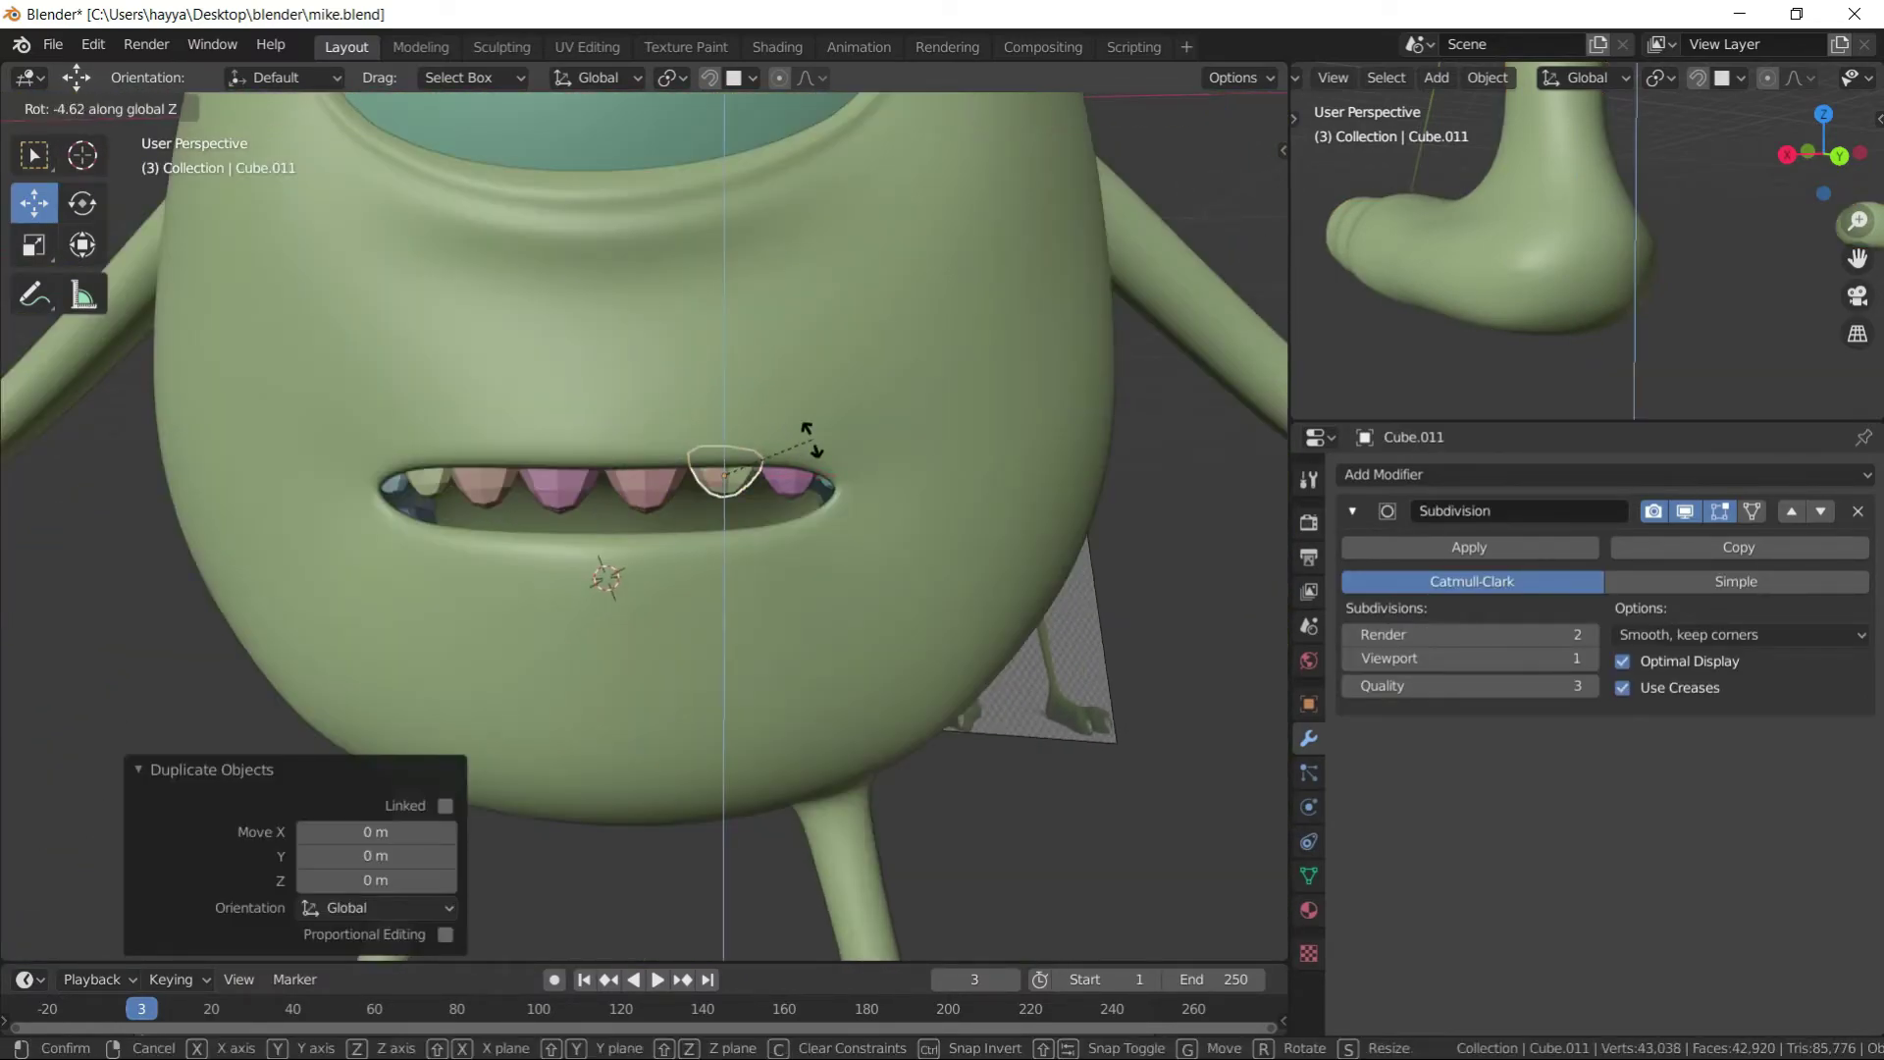
{"action": "scroll", "coordinate": [886, 429], "scroll_direction": "up", "scroll_amount": 3}
{"action": "key", "text": "g"}
{"action": "key", "text": "z"}
{"action": "left_click", "coordinate": [888, 437]}
{"action": "mouse_move", "coordinate": [888, 436]}
{"action": "middle_mouse_down"}
{"action": "mouse_move", "coordinate": [892, 516]}
{"action": "mouse_move", "coordinate": [773, 479]}
{"action": "mouse_move", "coordinate": [654, 540]}
{"action": "middle_mouse_up"}
- Add another lower-row tooth, rotated and shifted along X
{"action": "key", "text": "shift+d"}
{"action": "left_click", "coordinate": [654, 540]}
{"action": "key", "text": "r"}
{"action": "key", "text": "g"}
{"action": "key", "text": "x"}
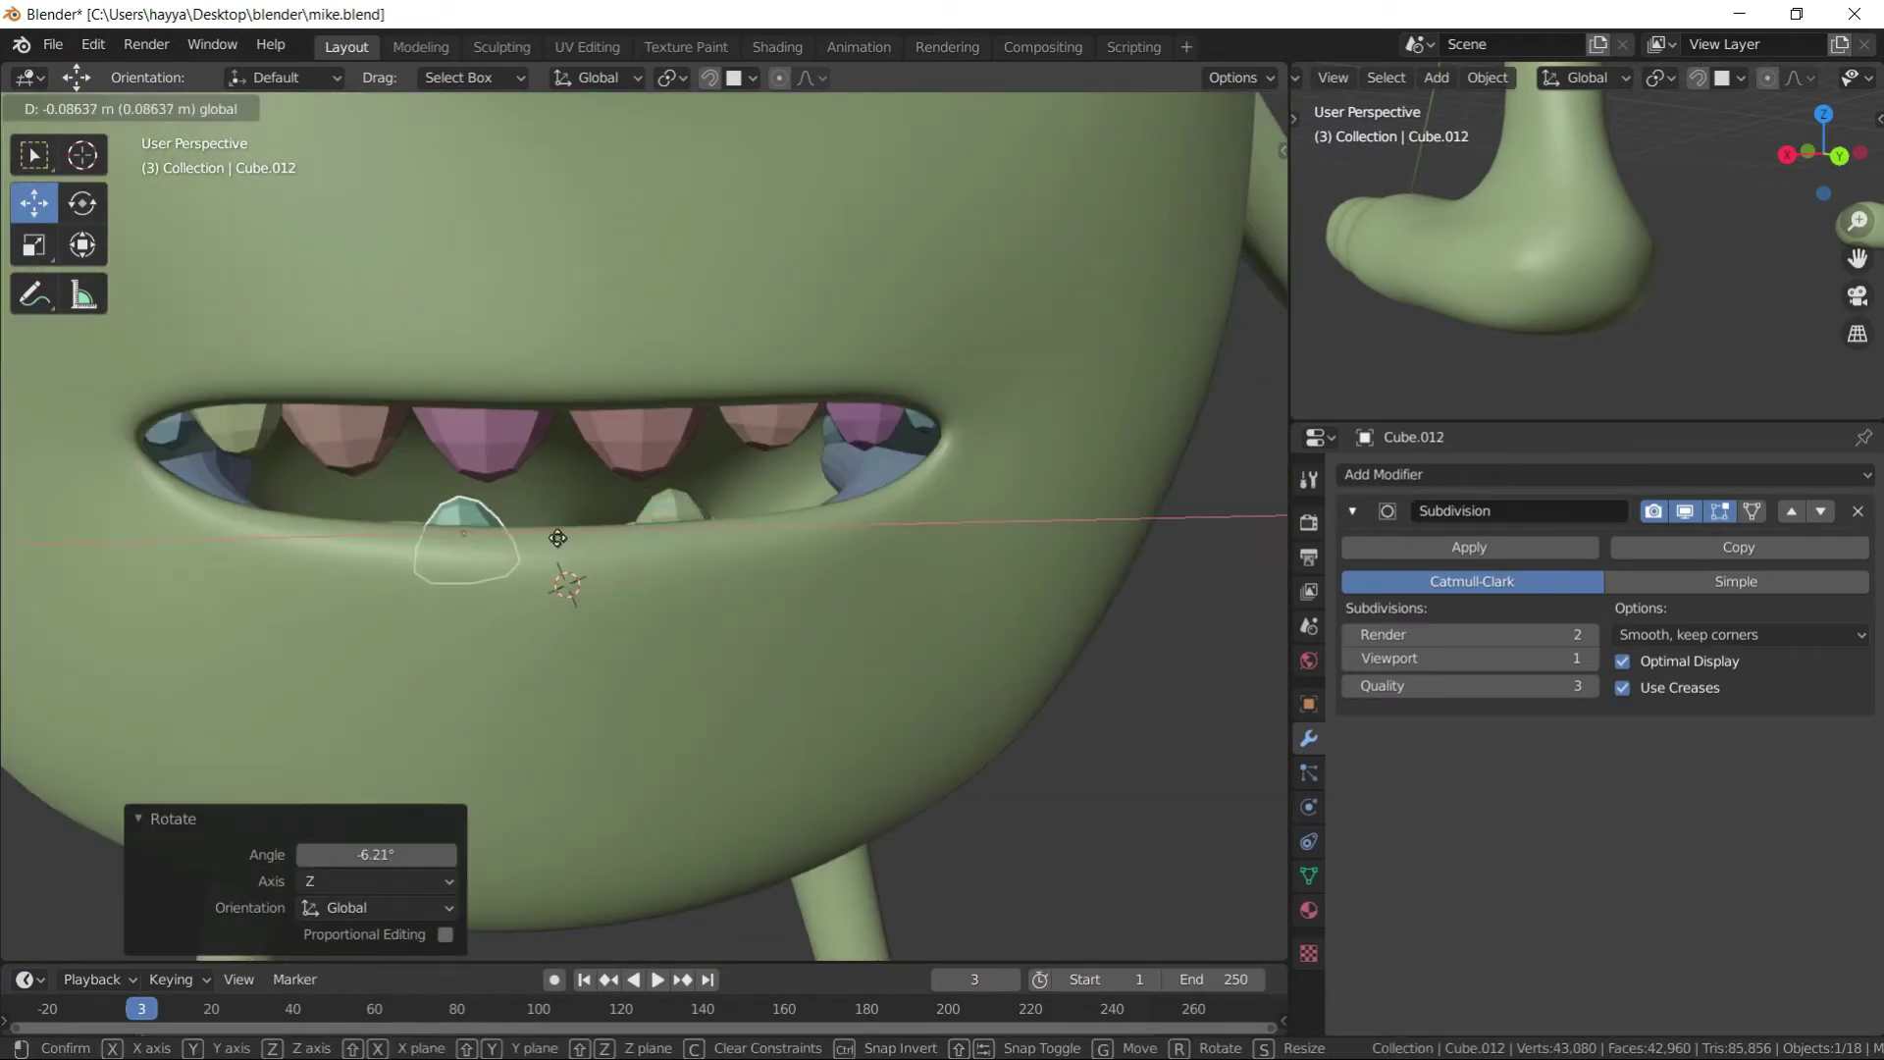
{"action": "left_click", "coordinate": [739, 525]}
{"action": "mouse_move", "coordinate": [773, 579]}
{"action": "middle_mouse_down"}
{"action": "mouse_move", "coordinate": [804, 510]}
{"action": "mouse_move", "coordinate": [775, 588]}
{"action": "mouse_move", "coordinate": [1030, 550]}
{"action": "middle_mouse_up"}
- Duplicate two more lower teeth, rotating and moving them into place
{"action": "key", "text": "shift+d"}
{"action": "left_click", "coordinate": [1062, 545]}
{"action": "scroll", "coordinate": [1086, 498], "scroll_direction": "down", "scroll_amount": 3}
{"action": "scroll", "coordinate": [624, 532], "scroll_direction": "up", "scroll_amount": 4}
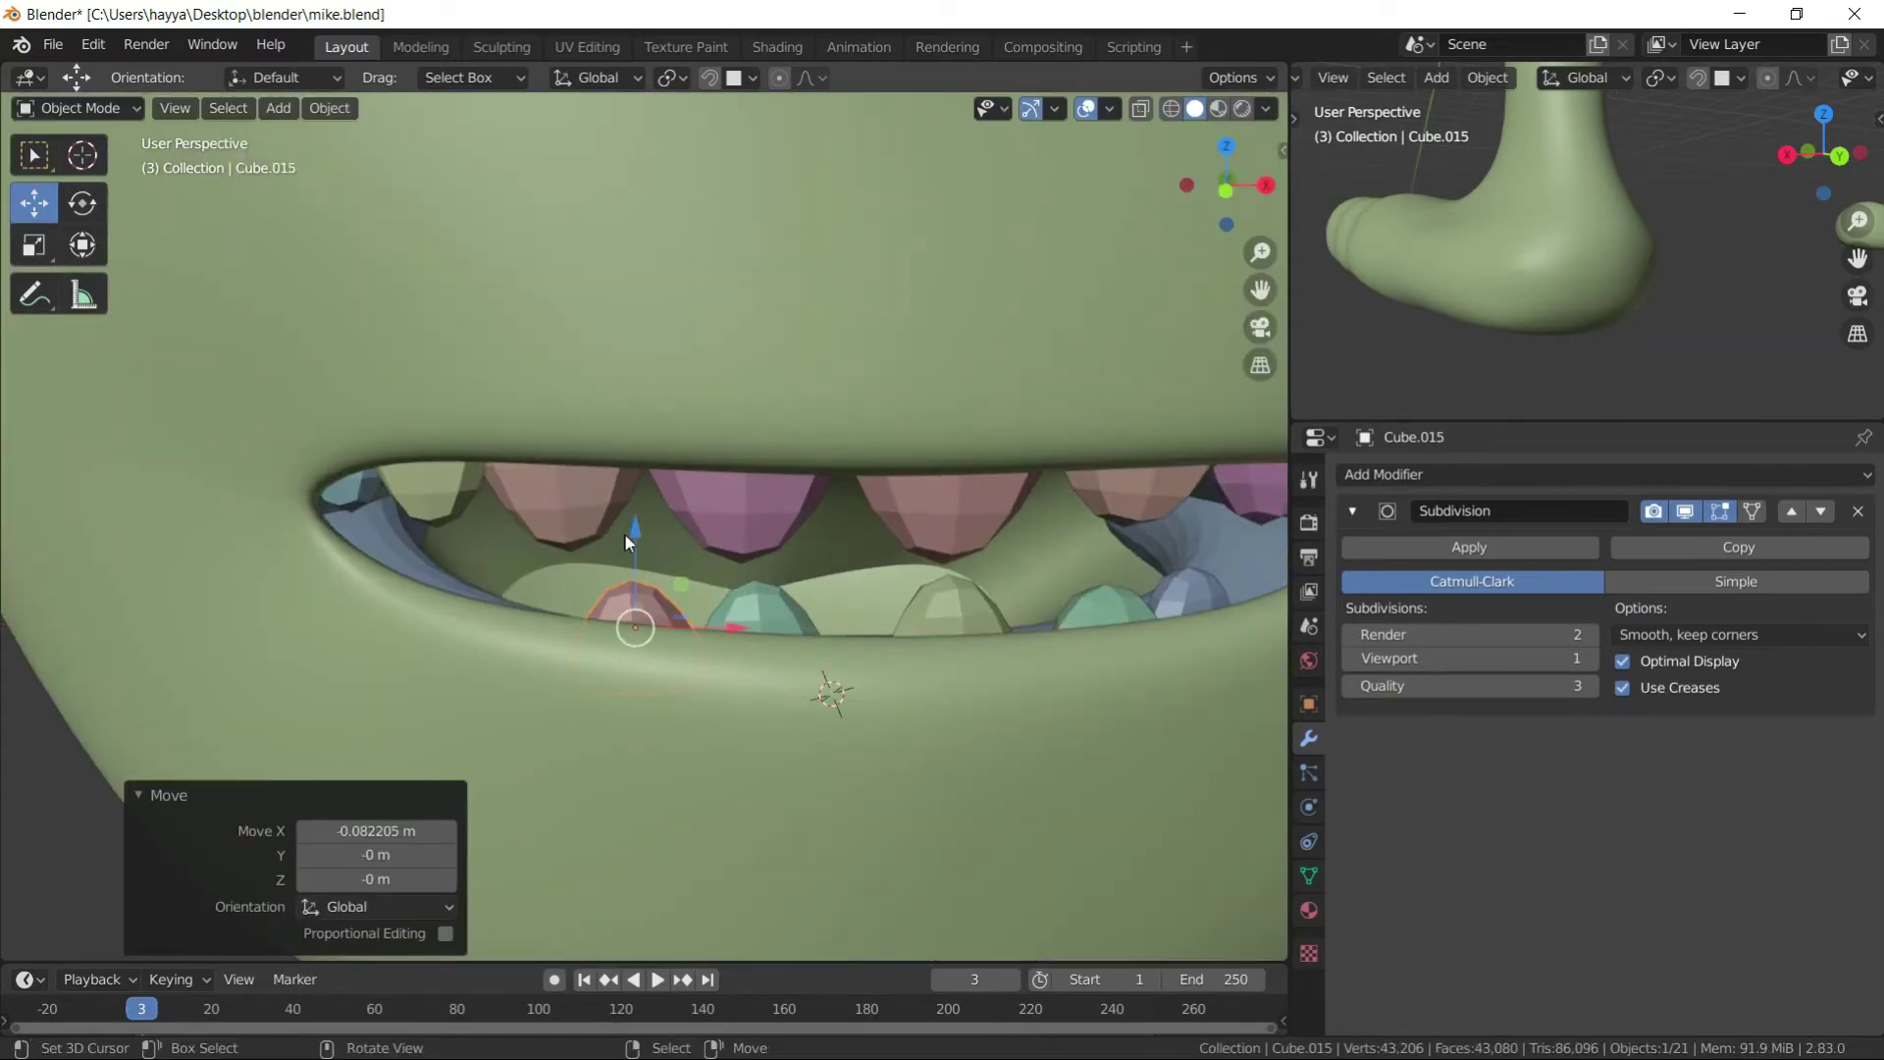
{"action": "key", "text": "shift+d"}
{"action": "key", "text": "r"}
{"action": "left_click", "coordinate": [748, 638]}
{"action": "key", "text": "g"}
{"action": "left_click", "coordinate": [911, 459]}
{"action": "middle_click_drag", "start_coordinate": [911, 459], "coordinate": [785, 608]}
{"action": "scroll", "coordinate": [785, 608], "scroll_direction": "down", "scroll_amount": 3}
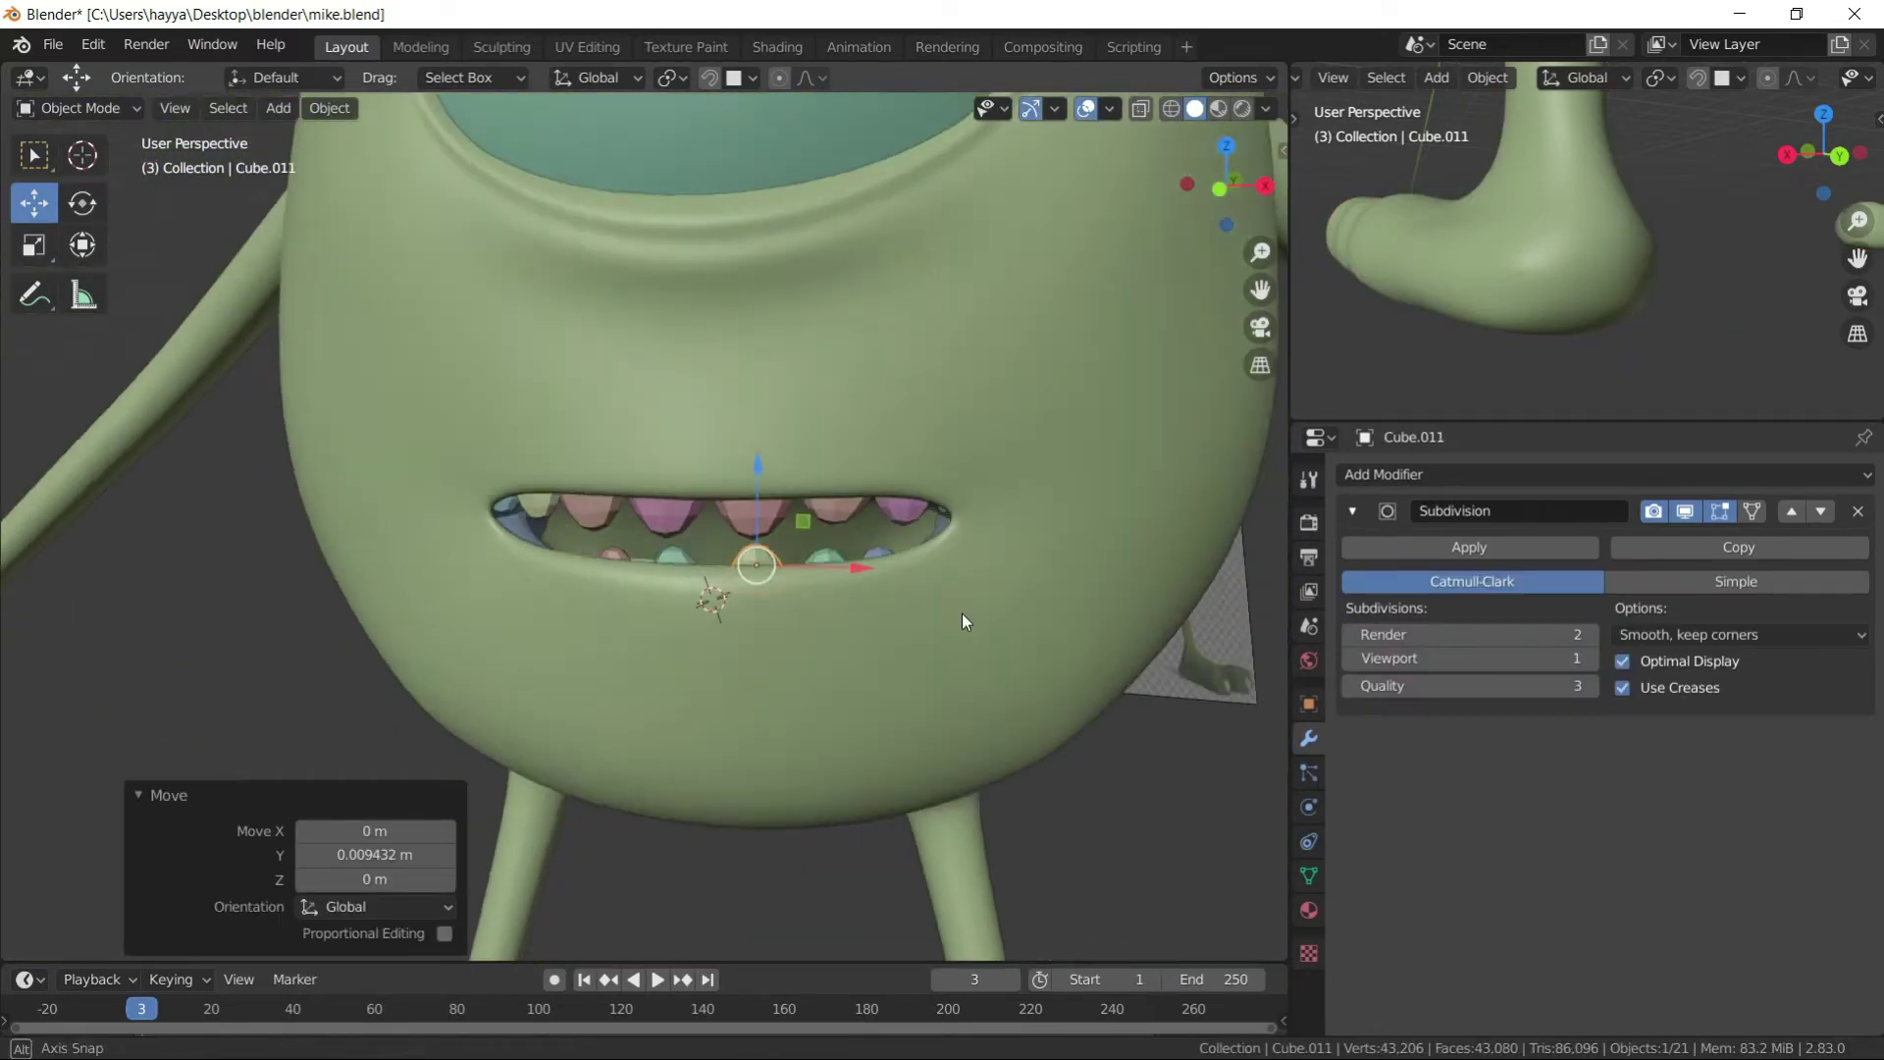
{"action": "middle_click_drag", "start_coordinate": [961, 614], "coordinate": [912, 581]}
{"action": "scroll", "coordinate": [913, 588], "scroll_direction": "down", "scroll_amount": 3}
- Place three final tooth copies along the gum, ending at the mouth corner
{"action": "key", "text": "shift+d"}
{"action": "left_click", "coordinate": [716, 619]}
{"action": "scroll", "coordinate": [748, 653], "scroll_direction": "up", "scroll_amount": 3}
{"action": "key", "text": "shift+d"}
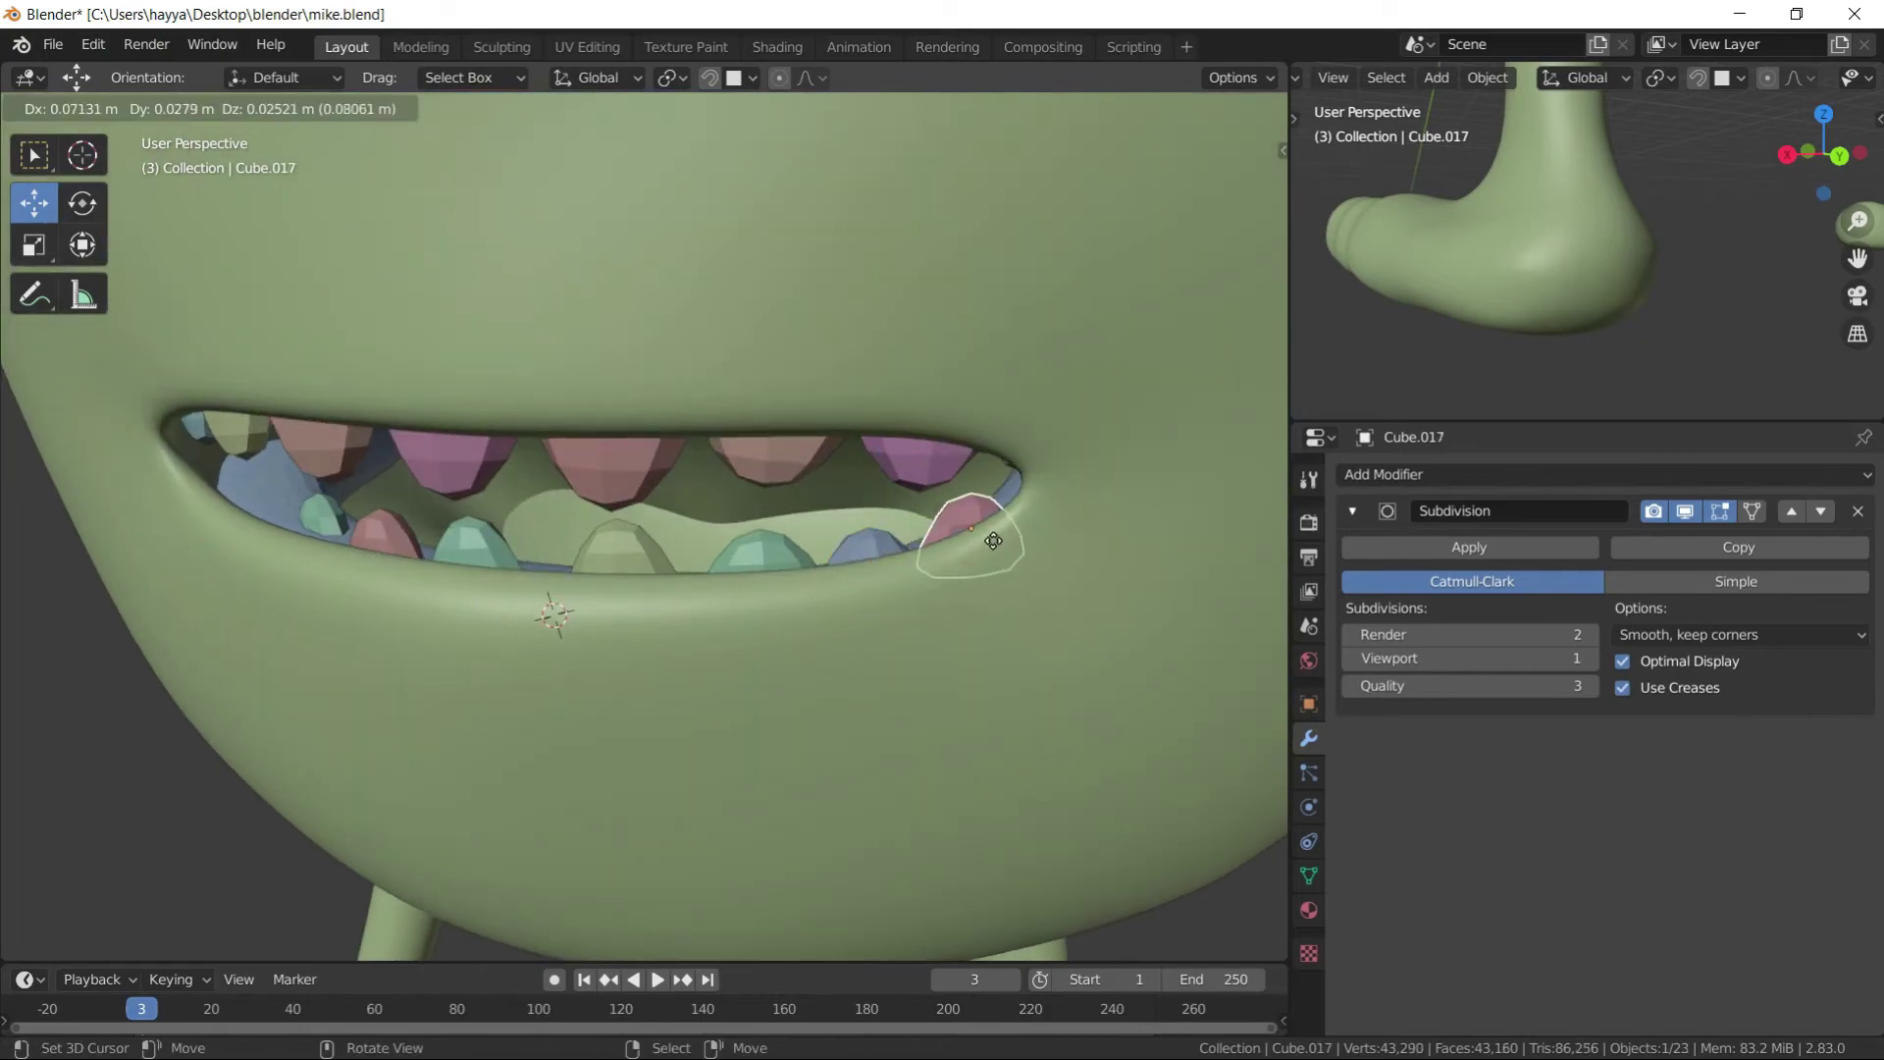
{"action": "left_click", "coordinate": [984, 524]}
{"action": "scroll", "coordinate": [984, 525], "scroll_direction": "down", "scroll_amount": 2}
{"action": "key", "text": "shift+d"}
{"action": "left_click", "coordinate": [823, 507]}
{"action": "scroll", "coordinate": [822, 506], "scroll_direction": "up", "scroll_amount": 2}
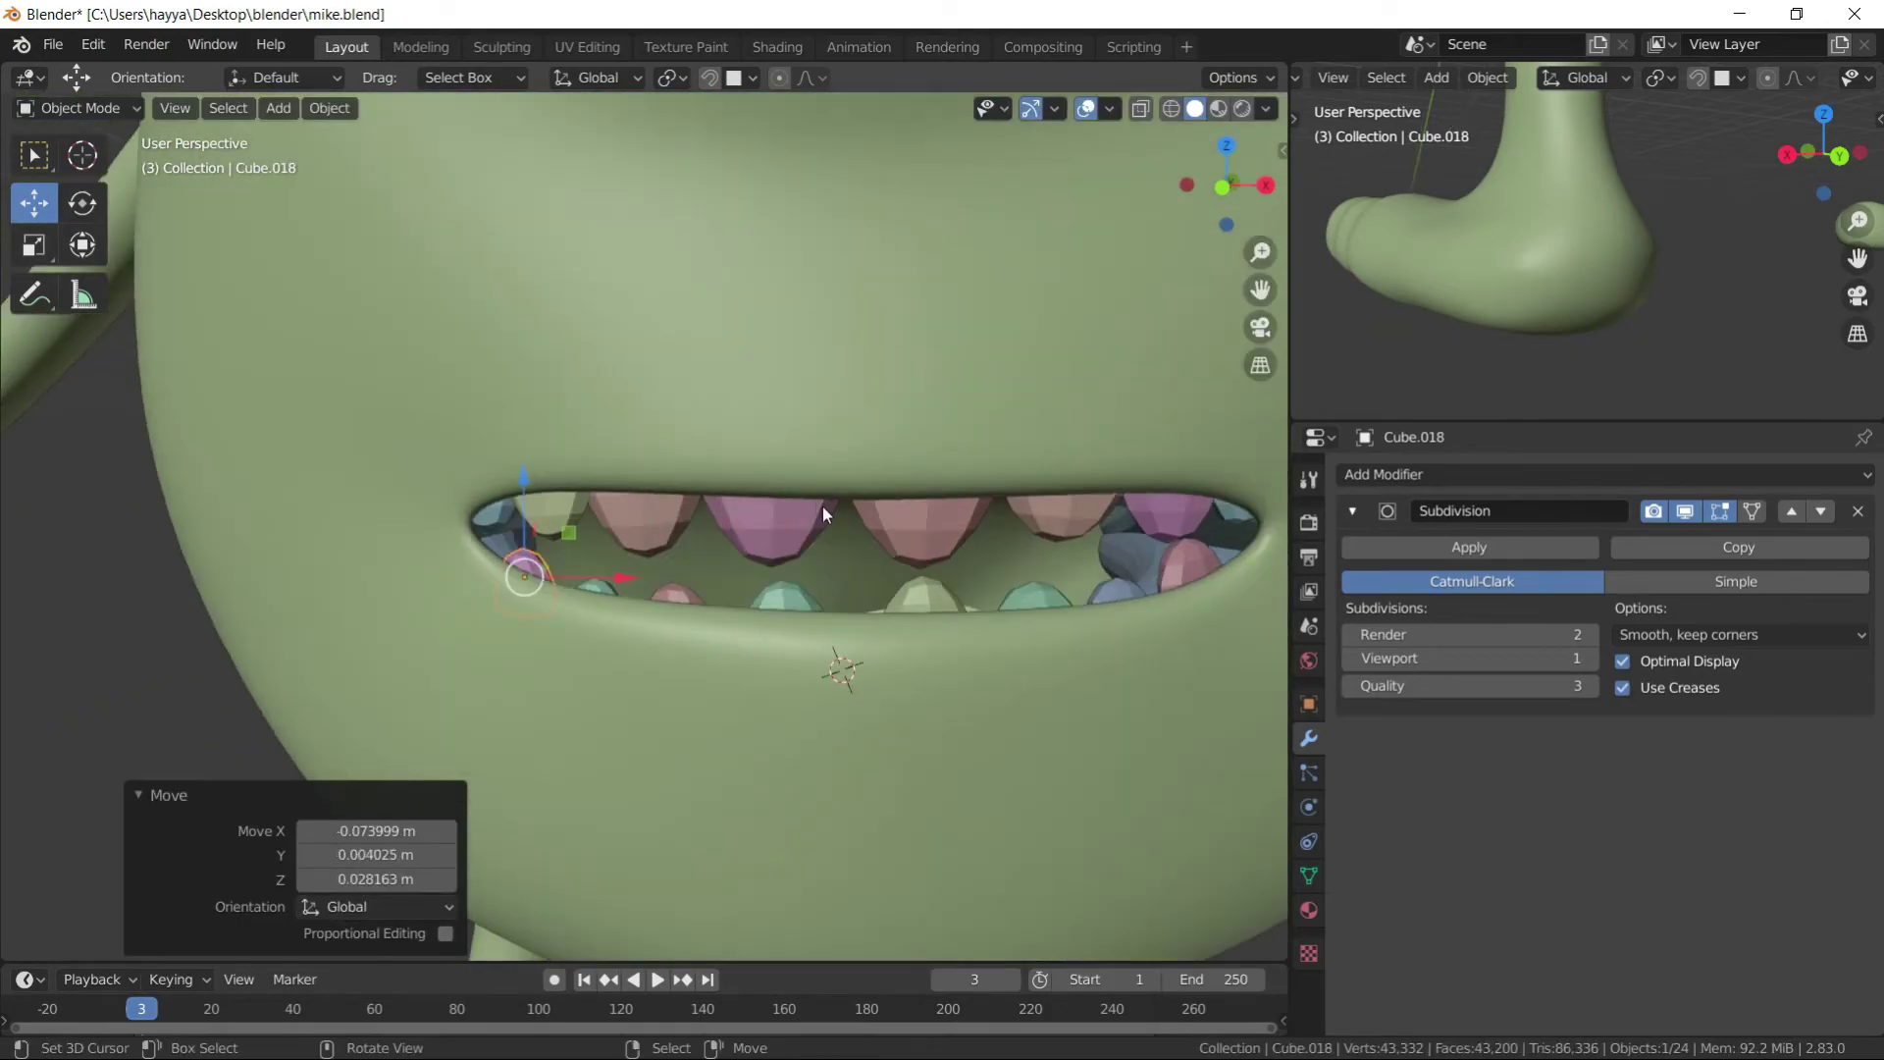
{"action": "scroll", "coordinate": [920, 499], "scroll_direction": "down", "scroll_amount": 4}
{"action": "scroll", "coordinate": [920, 490], "scroll_direction": "down", "scroll_amount": 1}
{"action": "left_click", "coordinate": [1087, 412]}
- Add a cube at the toe tip and nudge it along X onto the toe
{"action": "scroll", "coordinate": [999, 536], "scroll_direction": "up", "scroll_amount": 3}
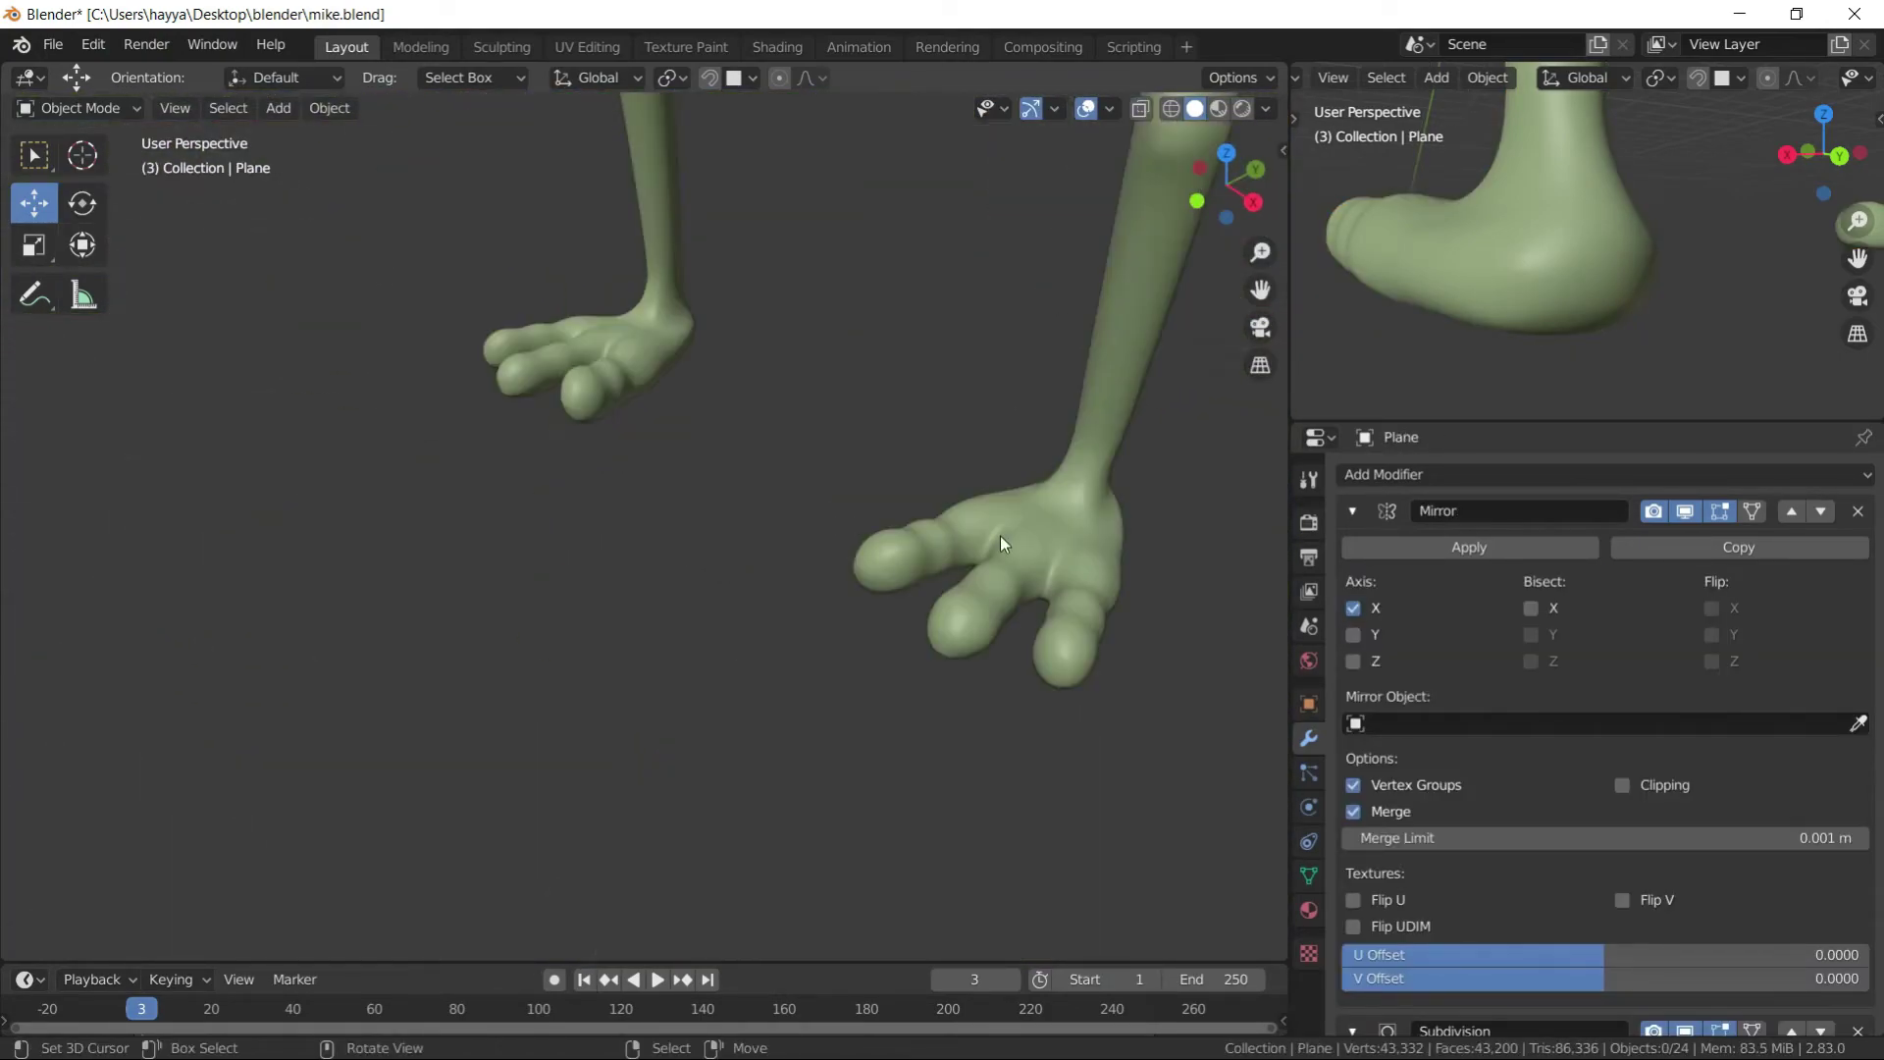
{"action": "key", "text": "shift+a"}
{"action": "left_click", "coordinate": [897, 298]}
{"action": "key", "text": "g"}
{"action": "key", "text": "x"}
{"action": "left_click", "coordinate": [888, 344]}
{"action": "mouse_move", "coordinate": [872, 434]}
{"action": "middle_mouse_down"}
{"action": "mouse_move", "coordinate": [850, 426]}
{"action": "mouse_move", "coordinate": [883, 516]}
{"action": "middle_mouse_up"}
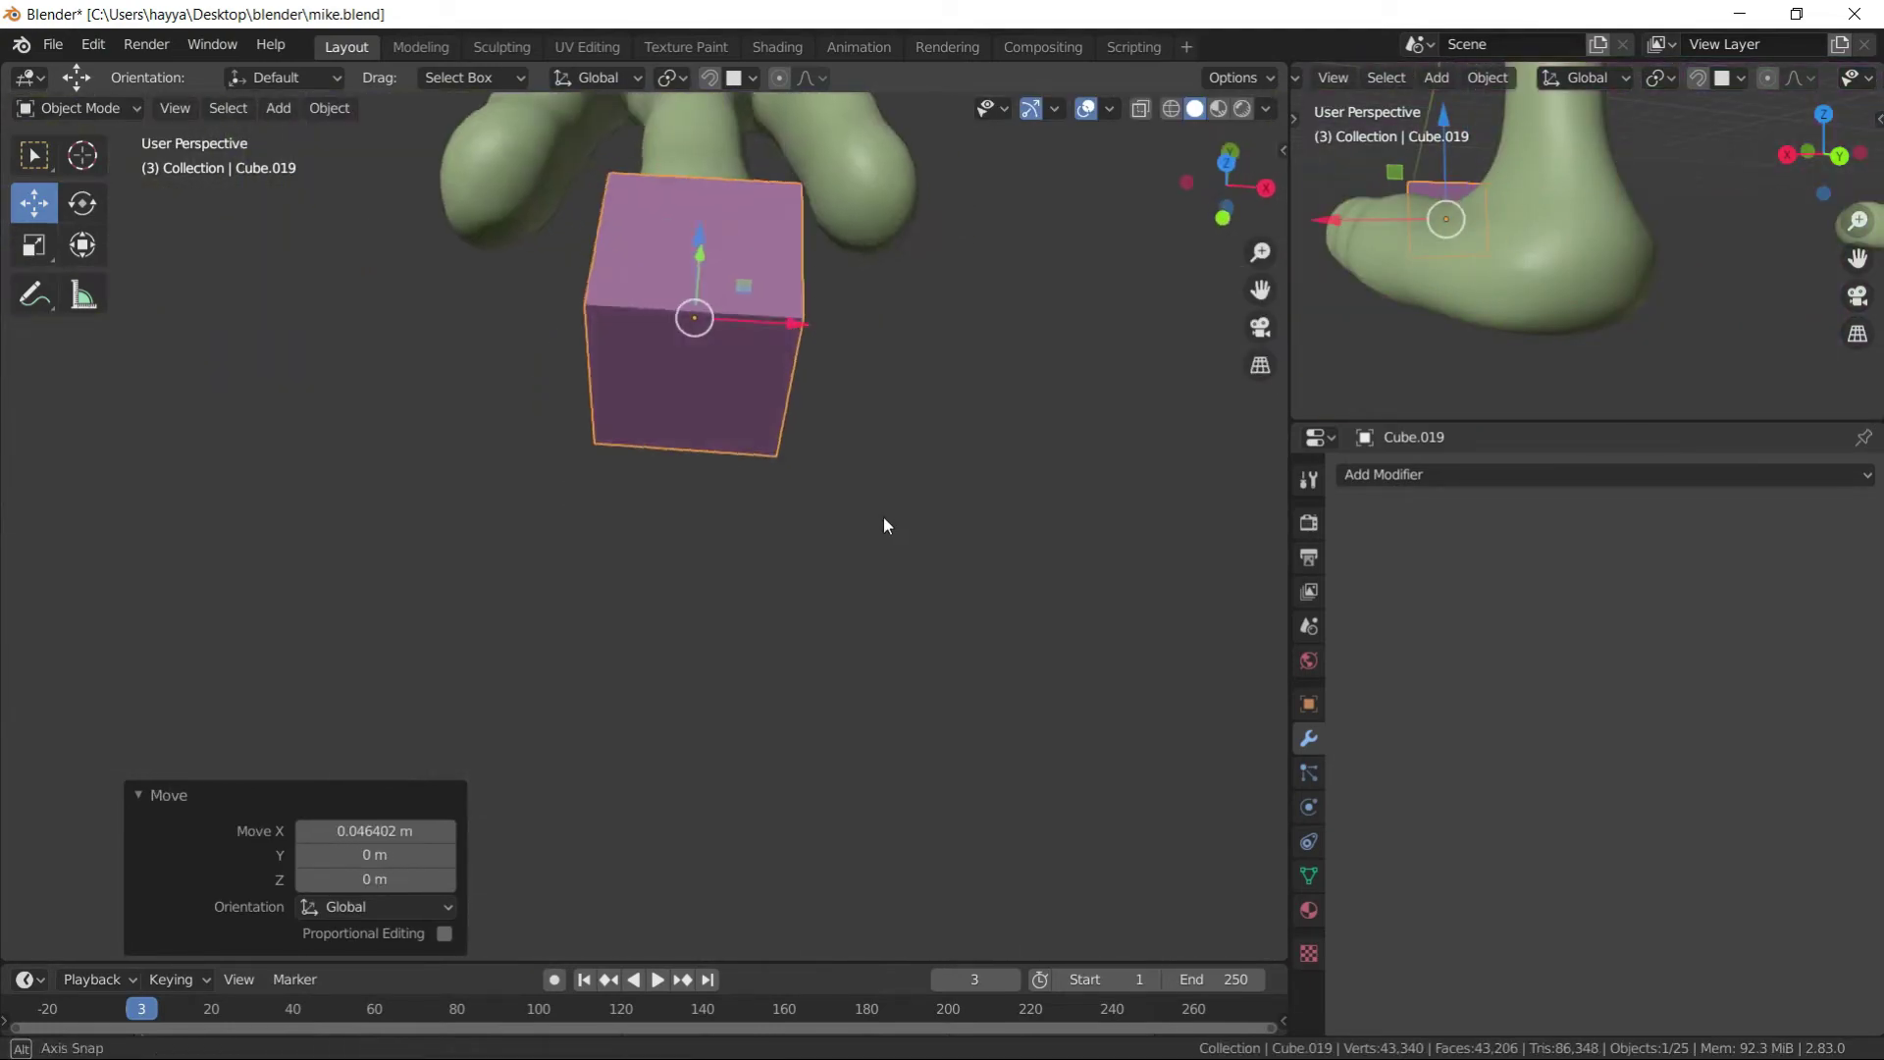
- Taper the cube into a pointed claw and smooth it with subdivision
{"action": "key", "text": "Tab"}
{"action": "mouse_move", "coordinate": [738, 527]}
{"action": "middle_mouse_down"}
{"action": "mouse_move", "coordinate": [785, 491]}
{"action": "mouse_move", "coordinate": [746, 530]}
{"action": "mouse_move", "coordinate": [698, 525]}
{"action": "middle_mouse_up"}
{"action": "key", "text": "s"}
{"action": "left_click", "coordinate": [745, 530]}
{"action": "key", "text": "ctrl+1"}
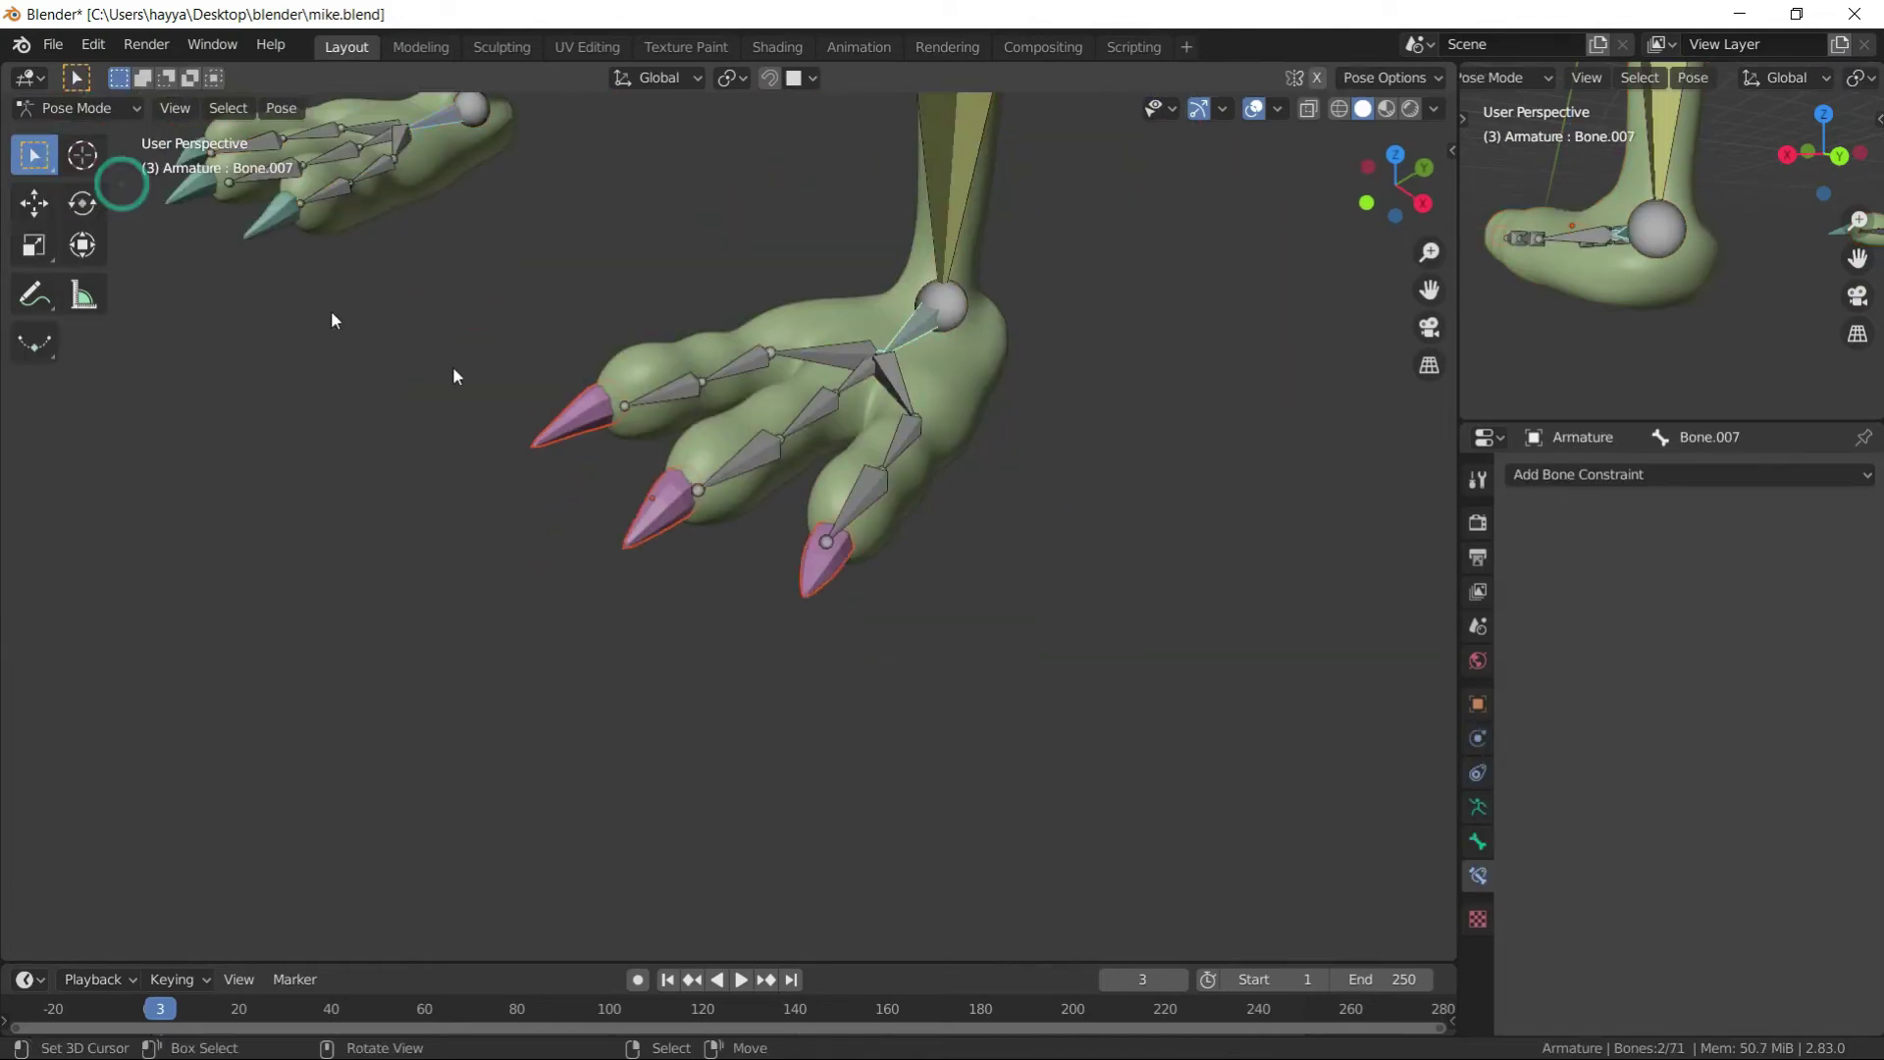
- Move the three claws onto the toe tips and parent them to the toe bones (Ctrl+P > Bone)
{"action": "left_click", "coordinate": [101, 107]}
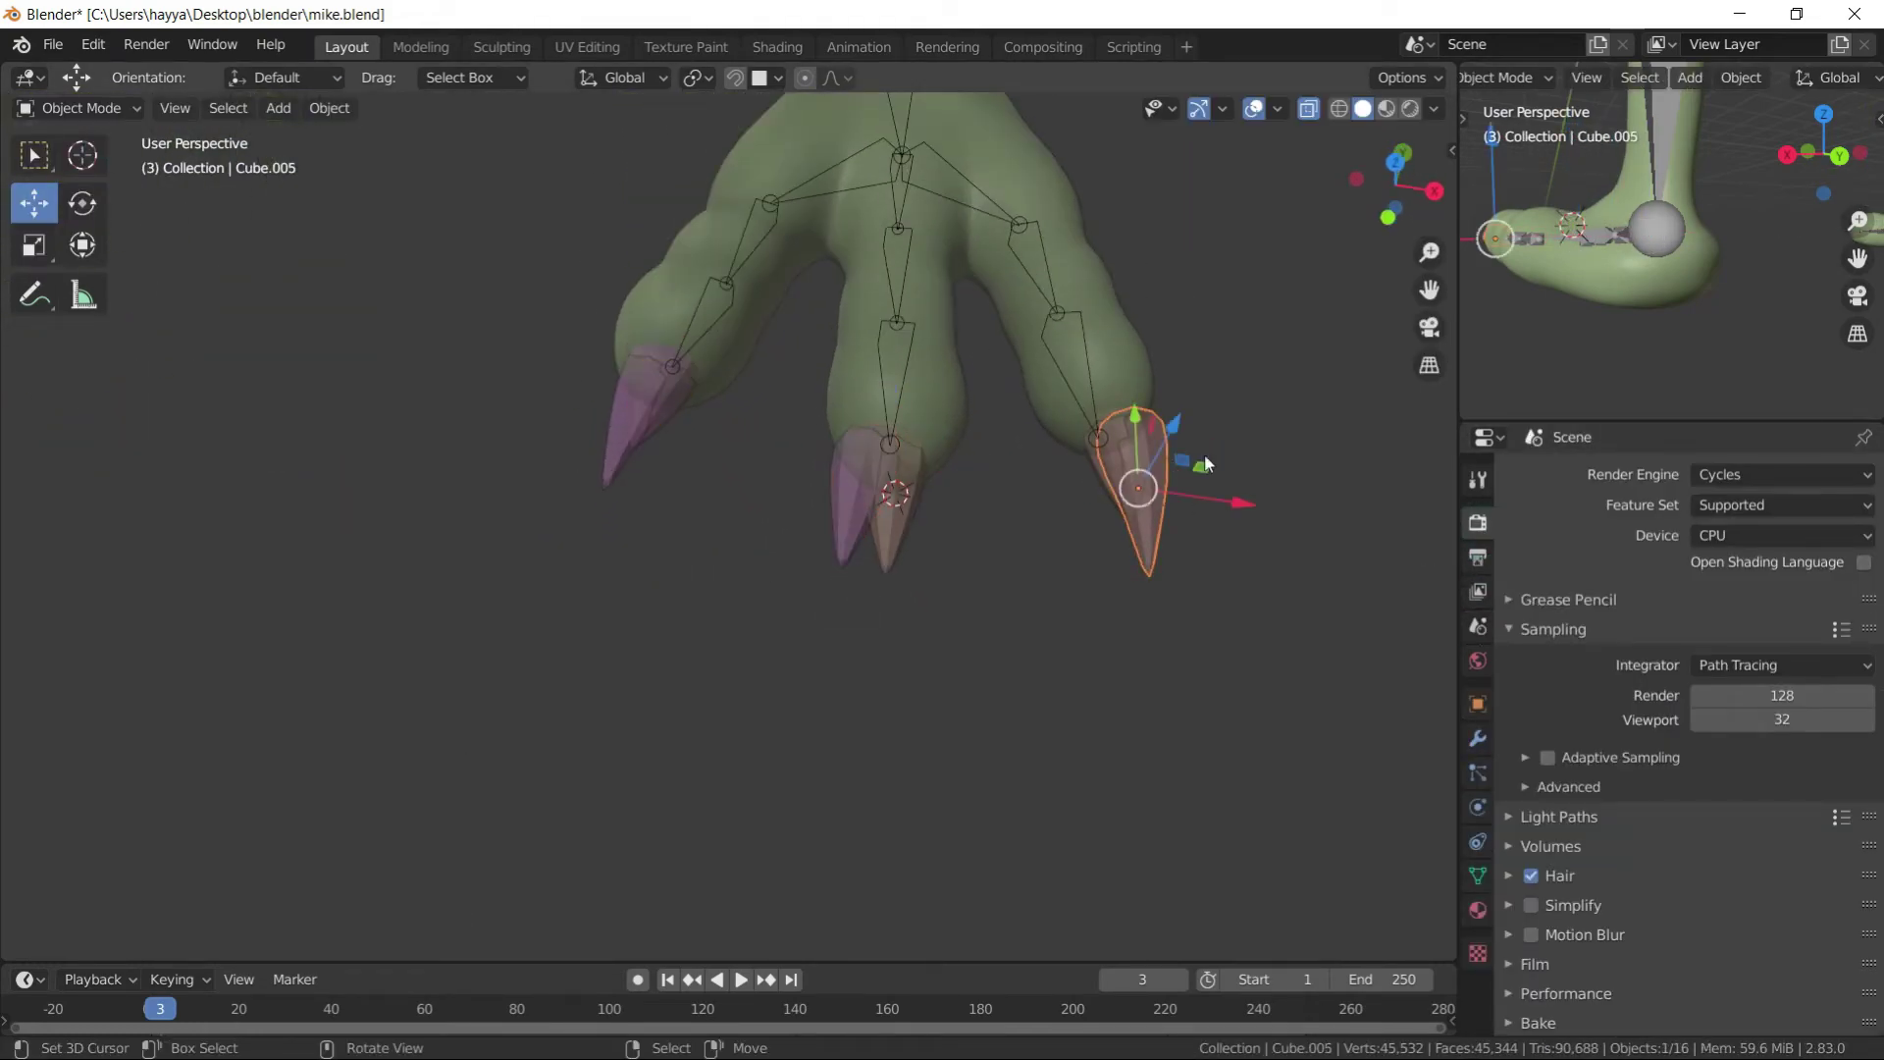
{"action": "key", "text": "g"}
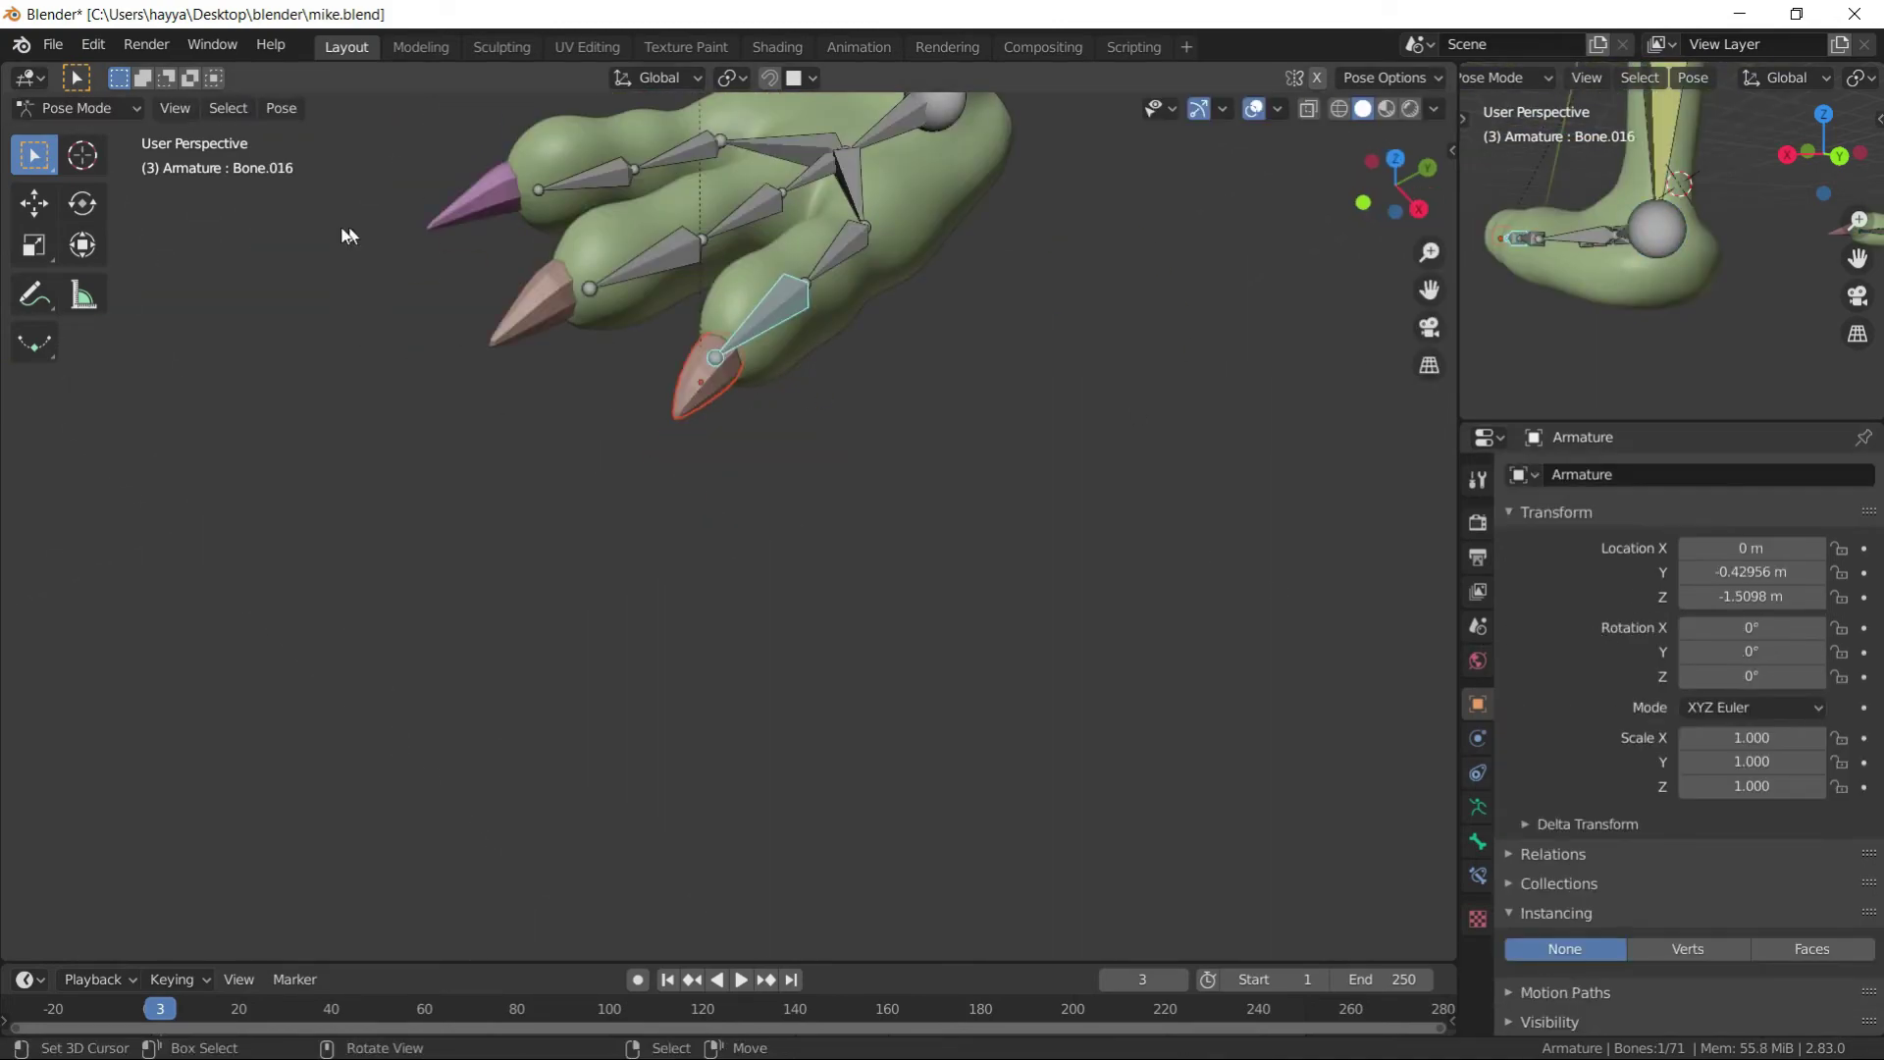
{"action": "key", "text": "ctrl+p"}
{"action": "left_click", "coordinate": [691, 271]}
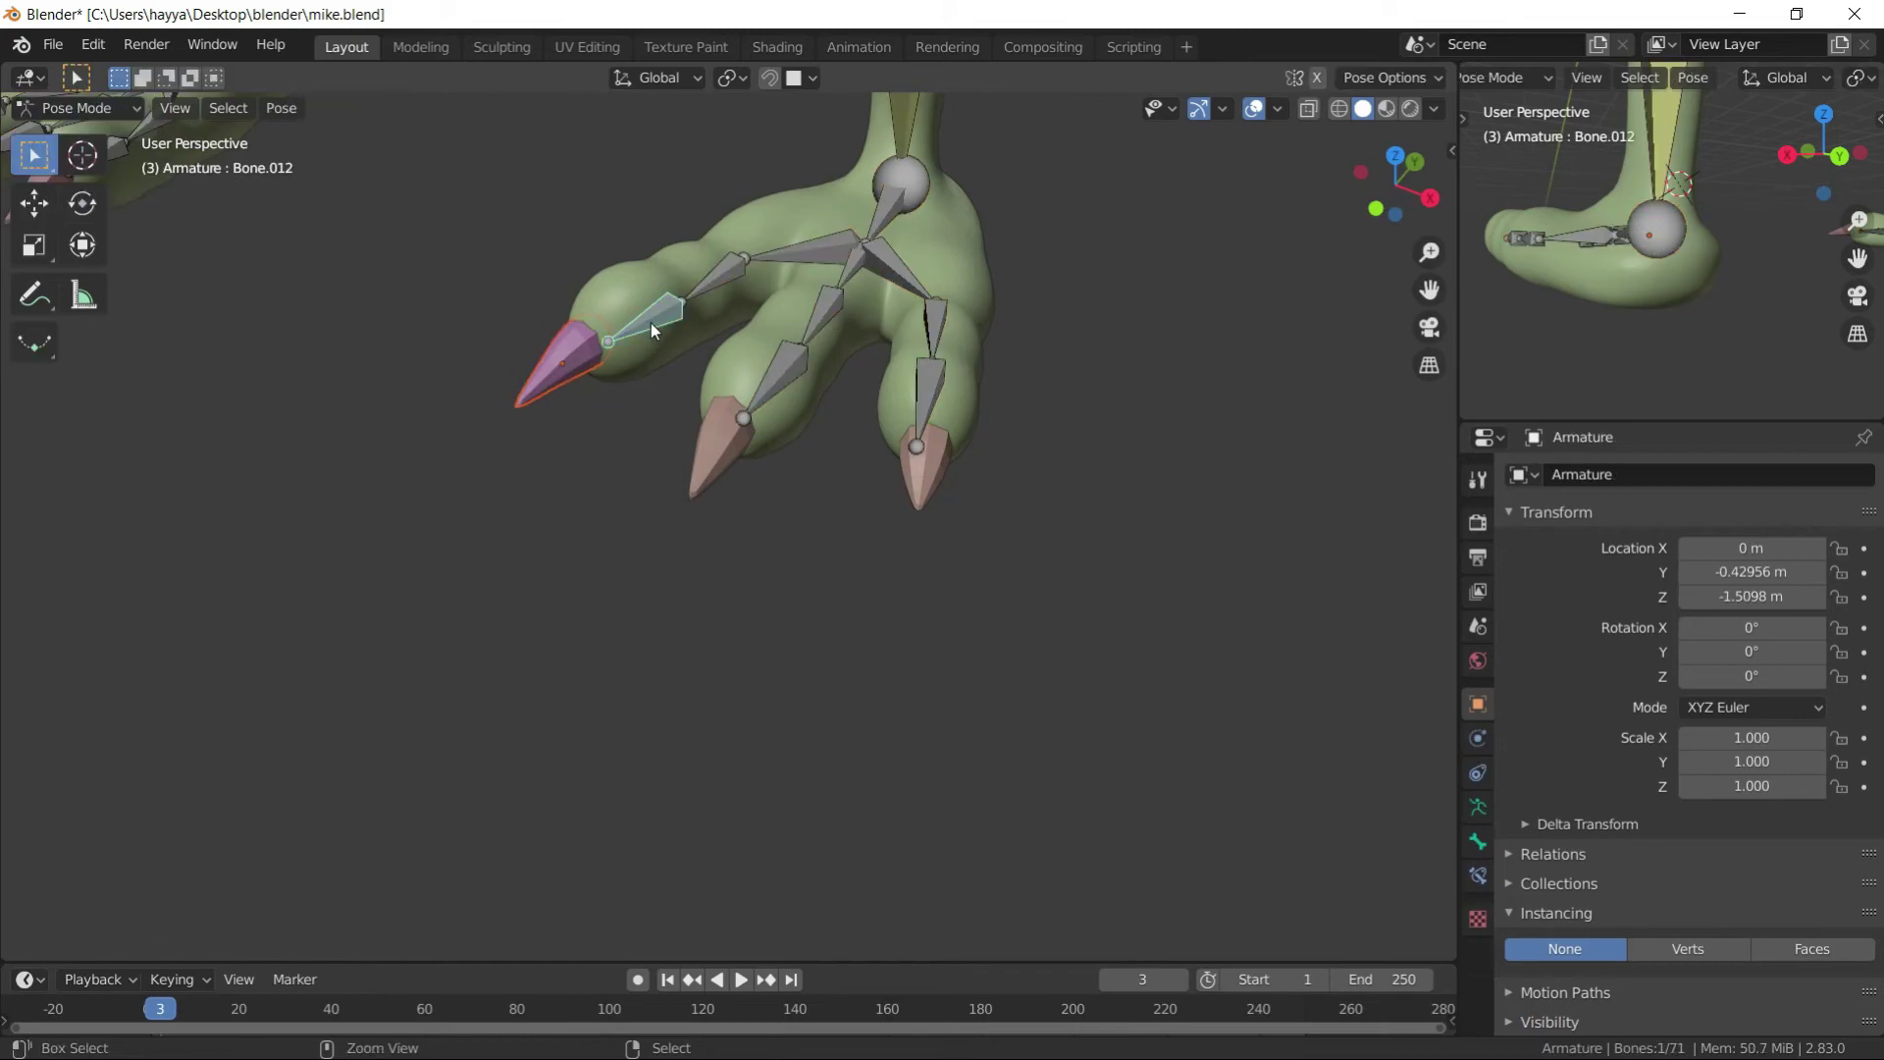
{"action": "left_click", "coordinate": [113, 108]}
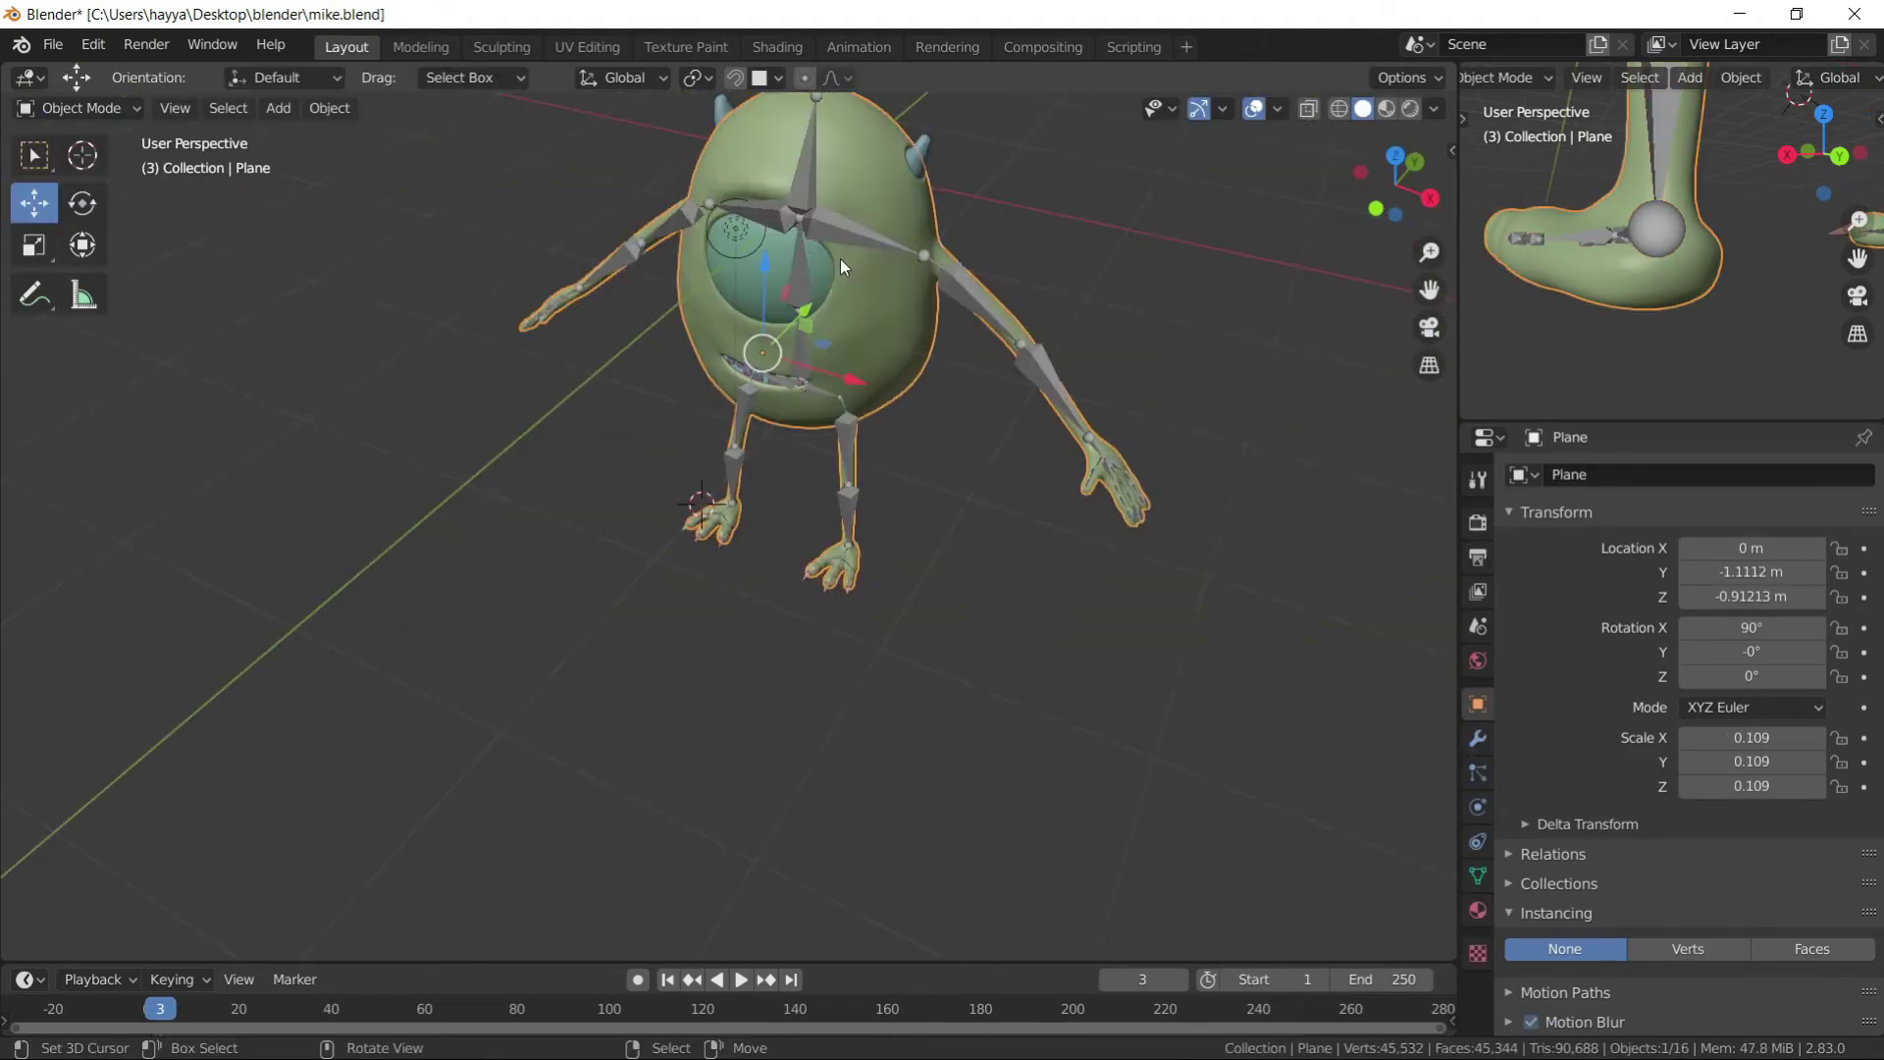
- Angle the right foot bone, briefly select the eye object, then return to Pose Mode
{"action": "middle_click_drag", "start_coordinate": [704, 267], "coordinate": [756, 185]}
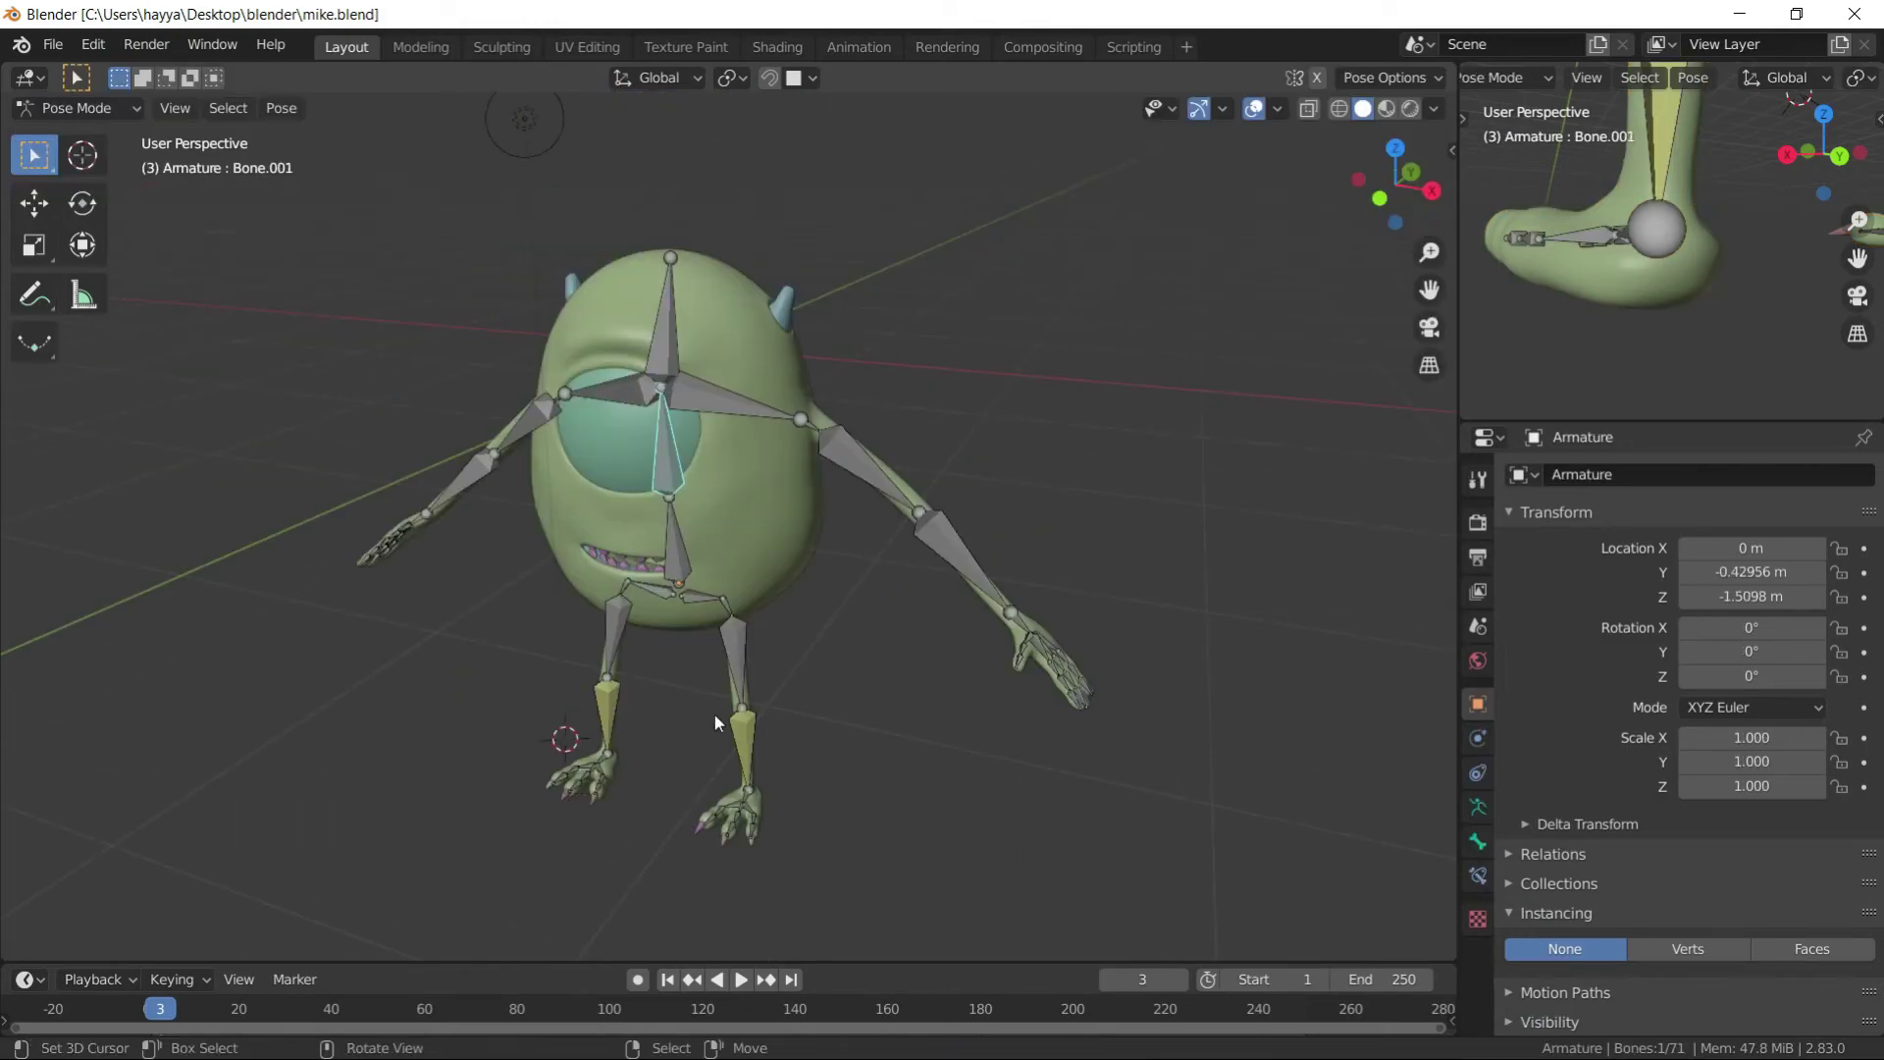
{"action": "scroll", "coordinate": [715, 714], "scroll_direction": "up", "scroll_amount": 4}
{"action": "left_click", "coordinate": [908, 701]}
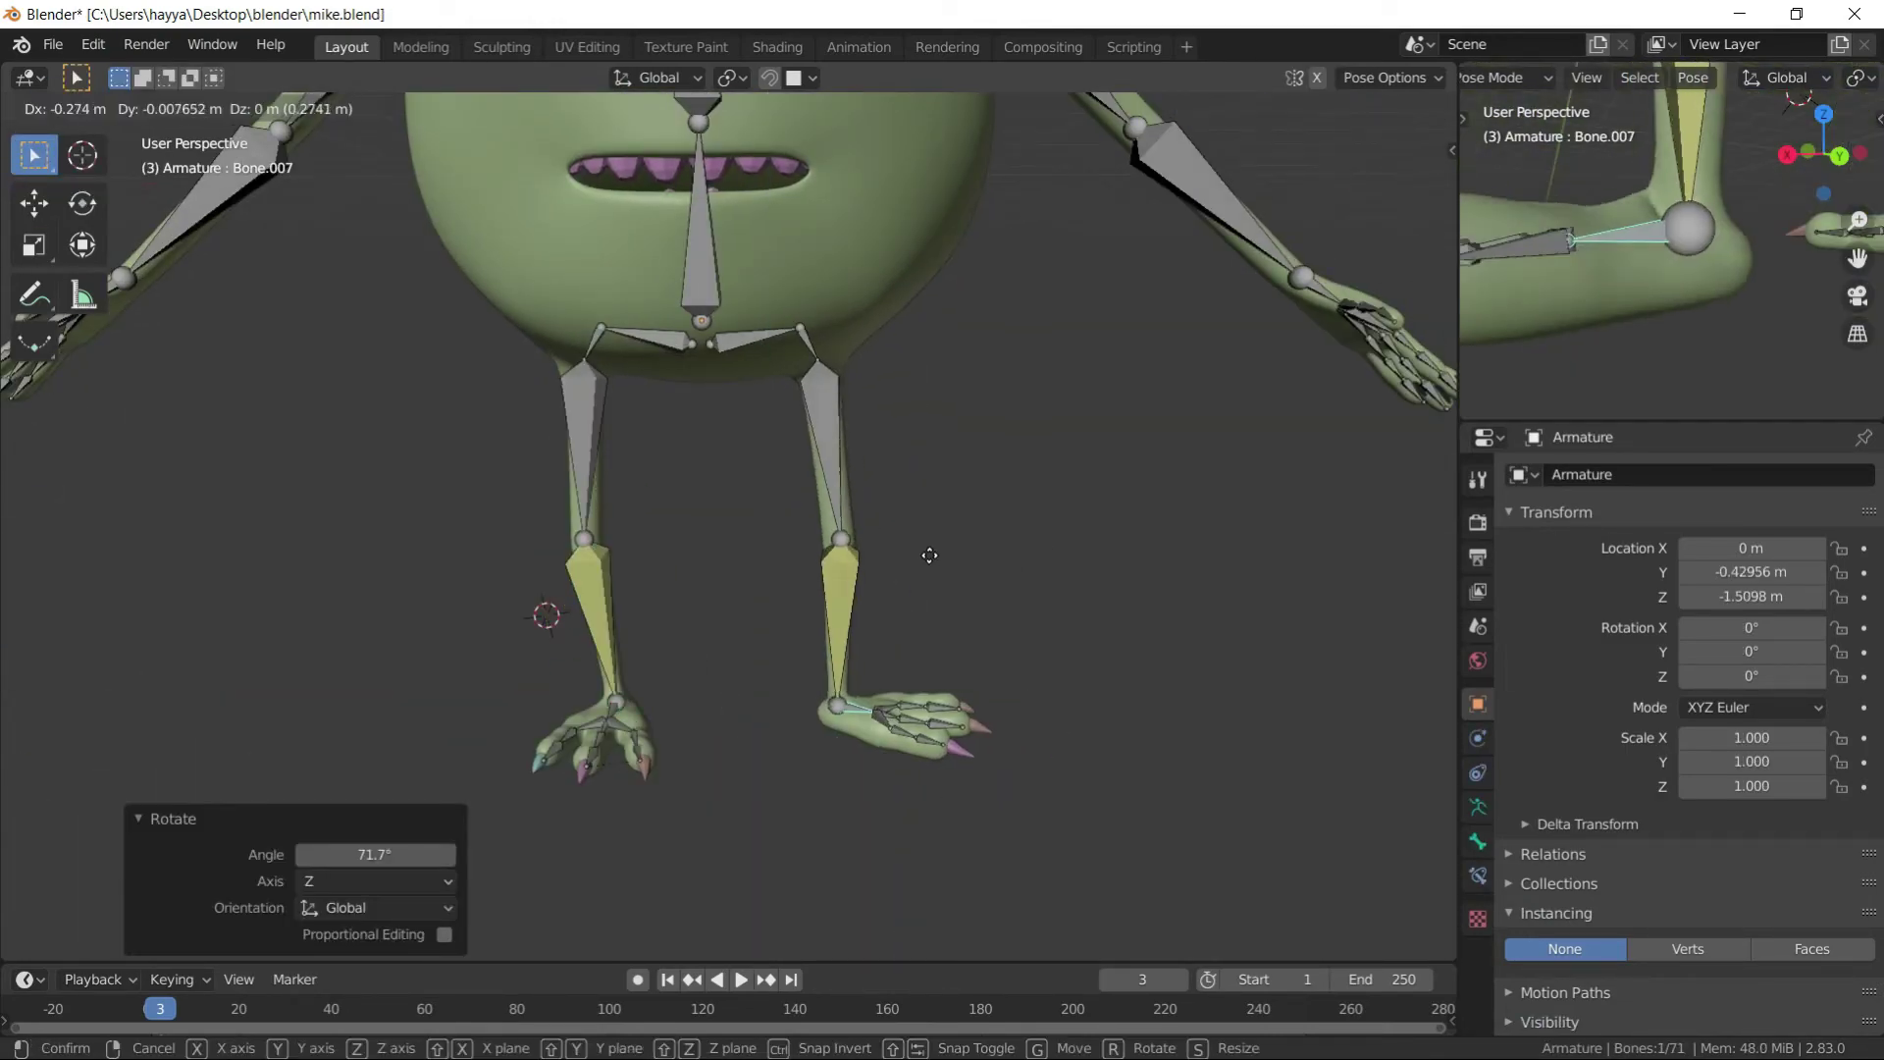
{"action": "left_click", "coordinate": [680, 702]}
{"action": "scroll", "coordinate": [687, 491], "scroll_direction": "down", "scroll_amount": 5}
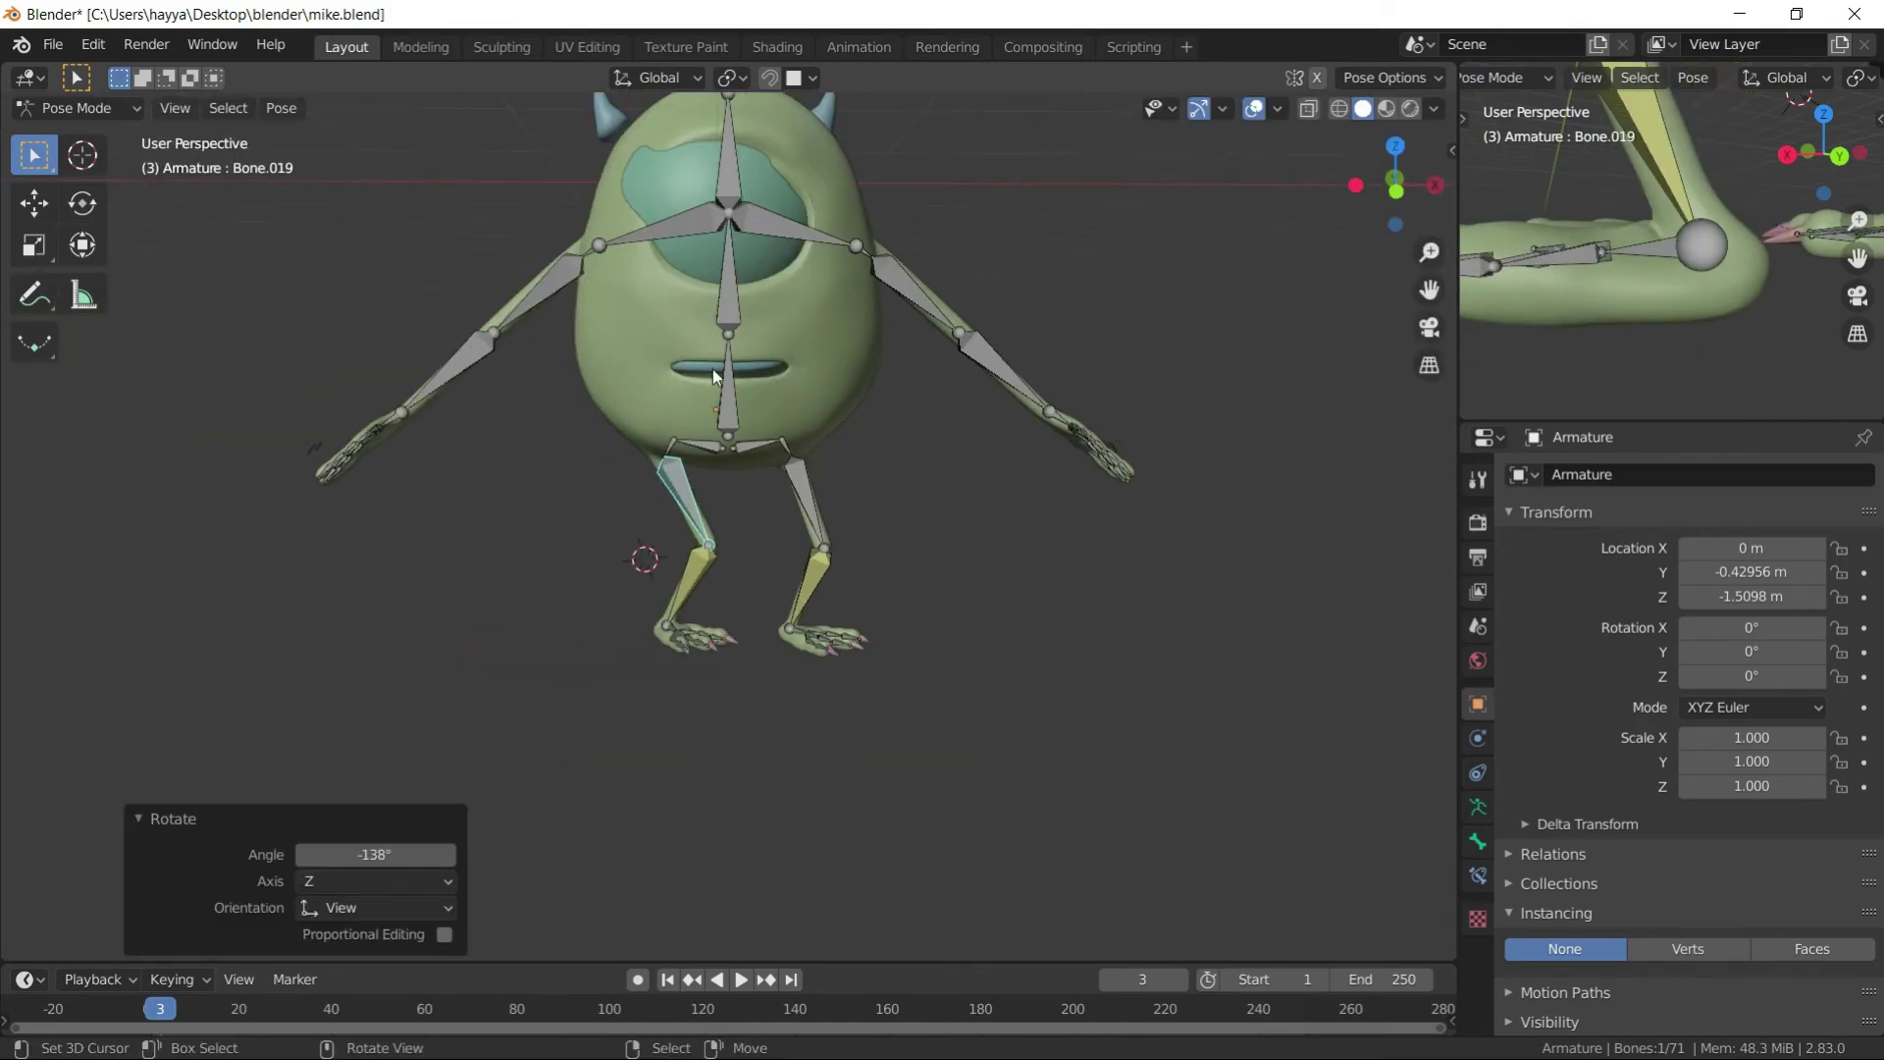
{"action": "key", "text": "ctrl+Tab"}
{"action": "scroll", "coordinate": [753, 386], "scroll_direction": "up", "scroll_amount": 3}
{"action": "left_click", "coordinate": [669, 502]}
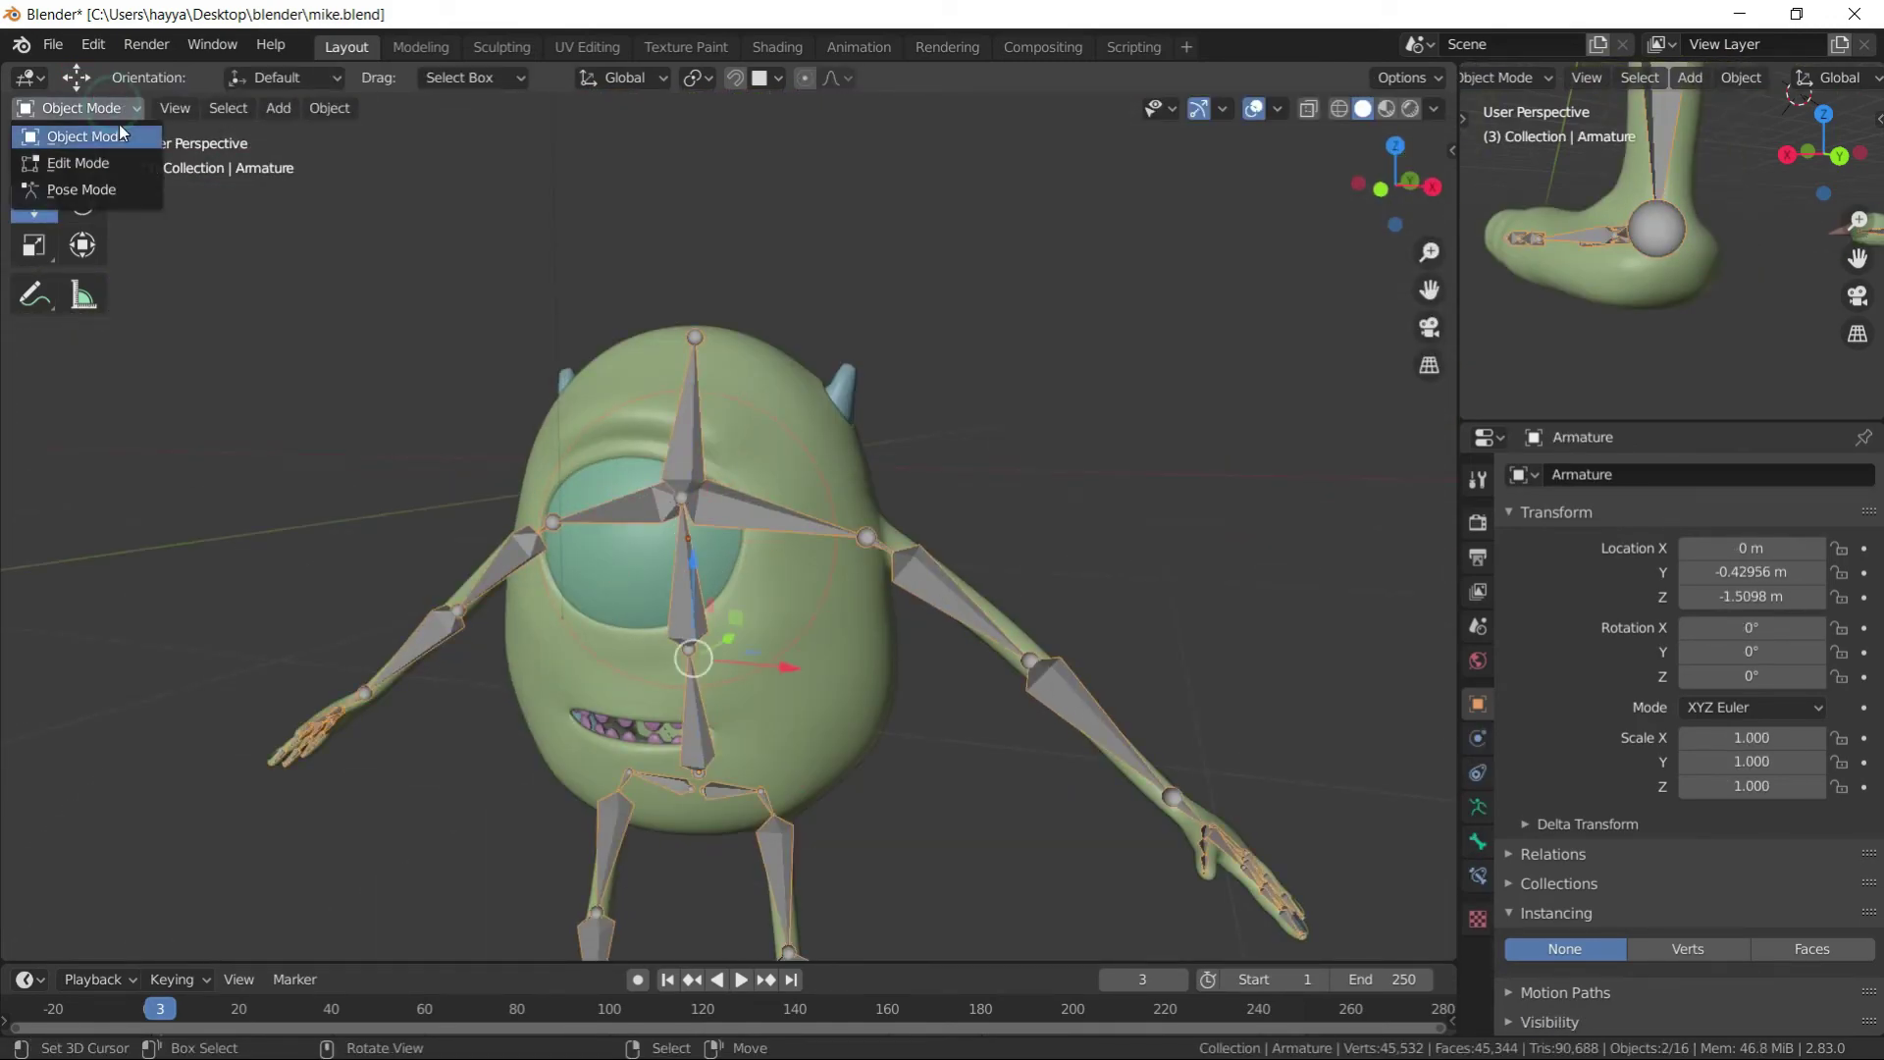
{"action": "left_click", "coordinate": [82, 189]}
- Rotate the right upper leg bone about Z to angle the leg
{"action": "middle_click_drag", "start_coordinate": [706, 545], "coordinate": [770, 547]}
{"action": "scroll", "coordinate": [933, 412], "scroll_direction": "up", "scroll_amount": 2}
{"action": "scroll", "coordinate": [814, 722], "scroll_direction": "up", "scroll_amount": 3}
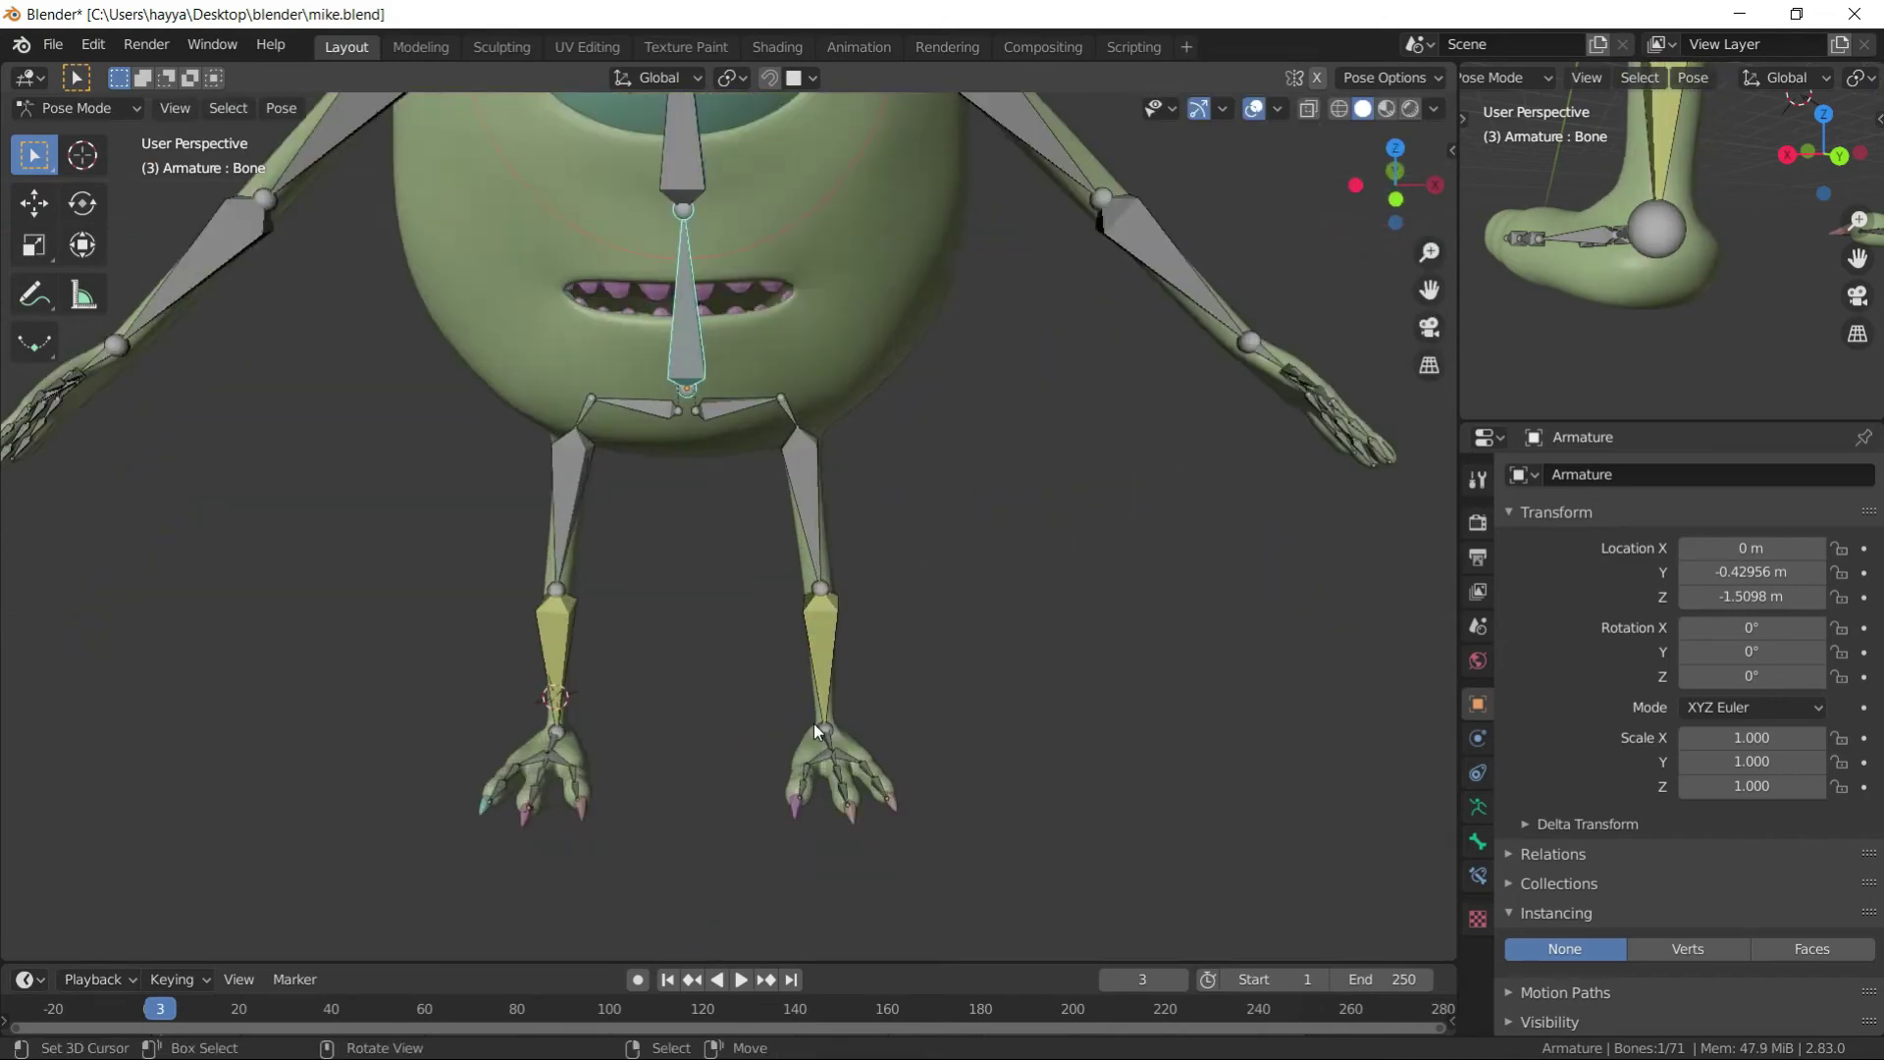
{"action": "left_click", "coordinate": [799, 315]}
{"action": "key", "text": "r"}
{"action": "left_click", "coordinate": [648, 473]}
{"action": "scroll", "coordinate": [648, 472], "scroll_direction": "down", "scroll_amount": 3}
{"action": "scroll", "coordinate": [648, 473], "scroll_direction": "down", "scroll_amount": 2}
{"action": "scroll", "coordinate": [648, 473], "scroll_direction": "down", "scroll_amount": 3}
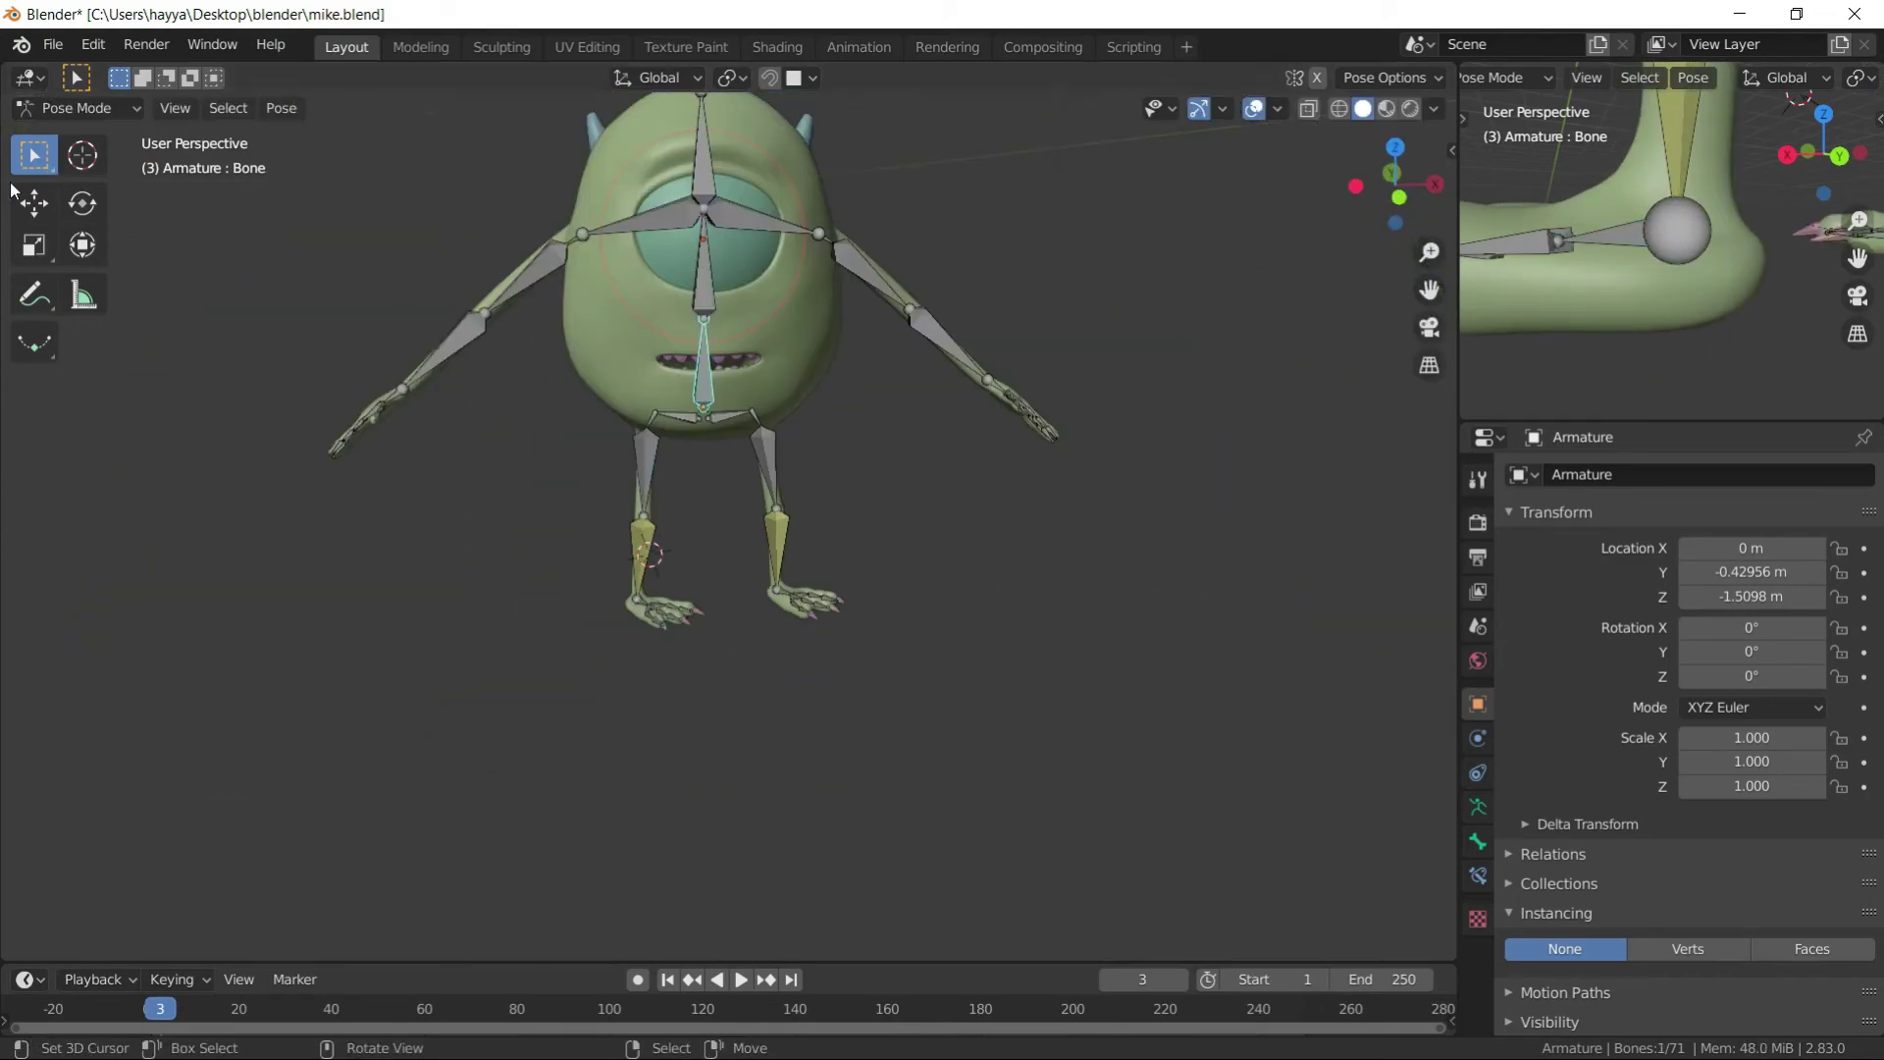
- Rotate the upper arm bone up into a waving position
{"action": "left_click", "coordinate": [588, 262]}
{"action": "middle_click_drag", "start_coordinate": [588, 262], "coordinate": [883, 687]}
{"action": "key", "text": "r"}
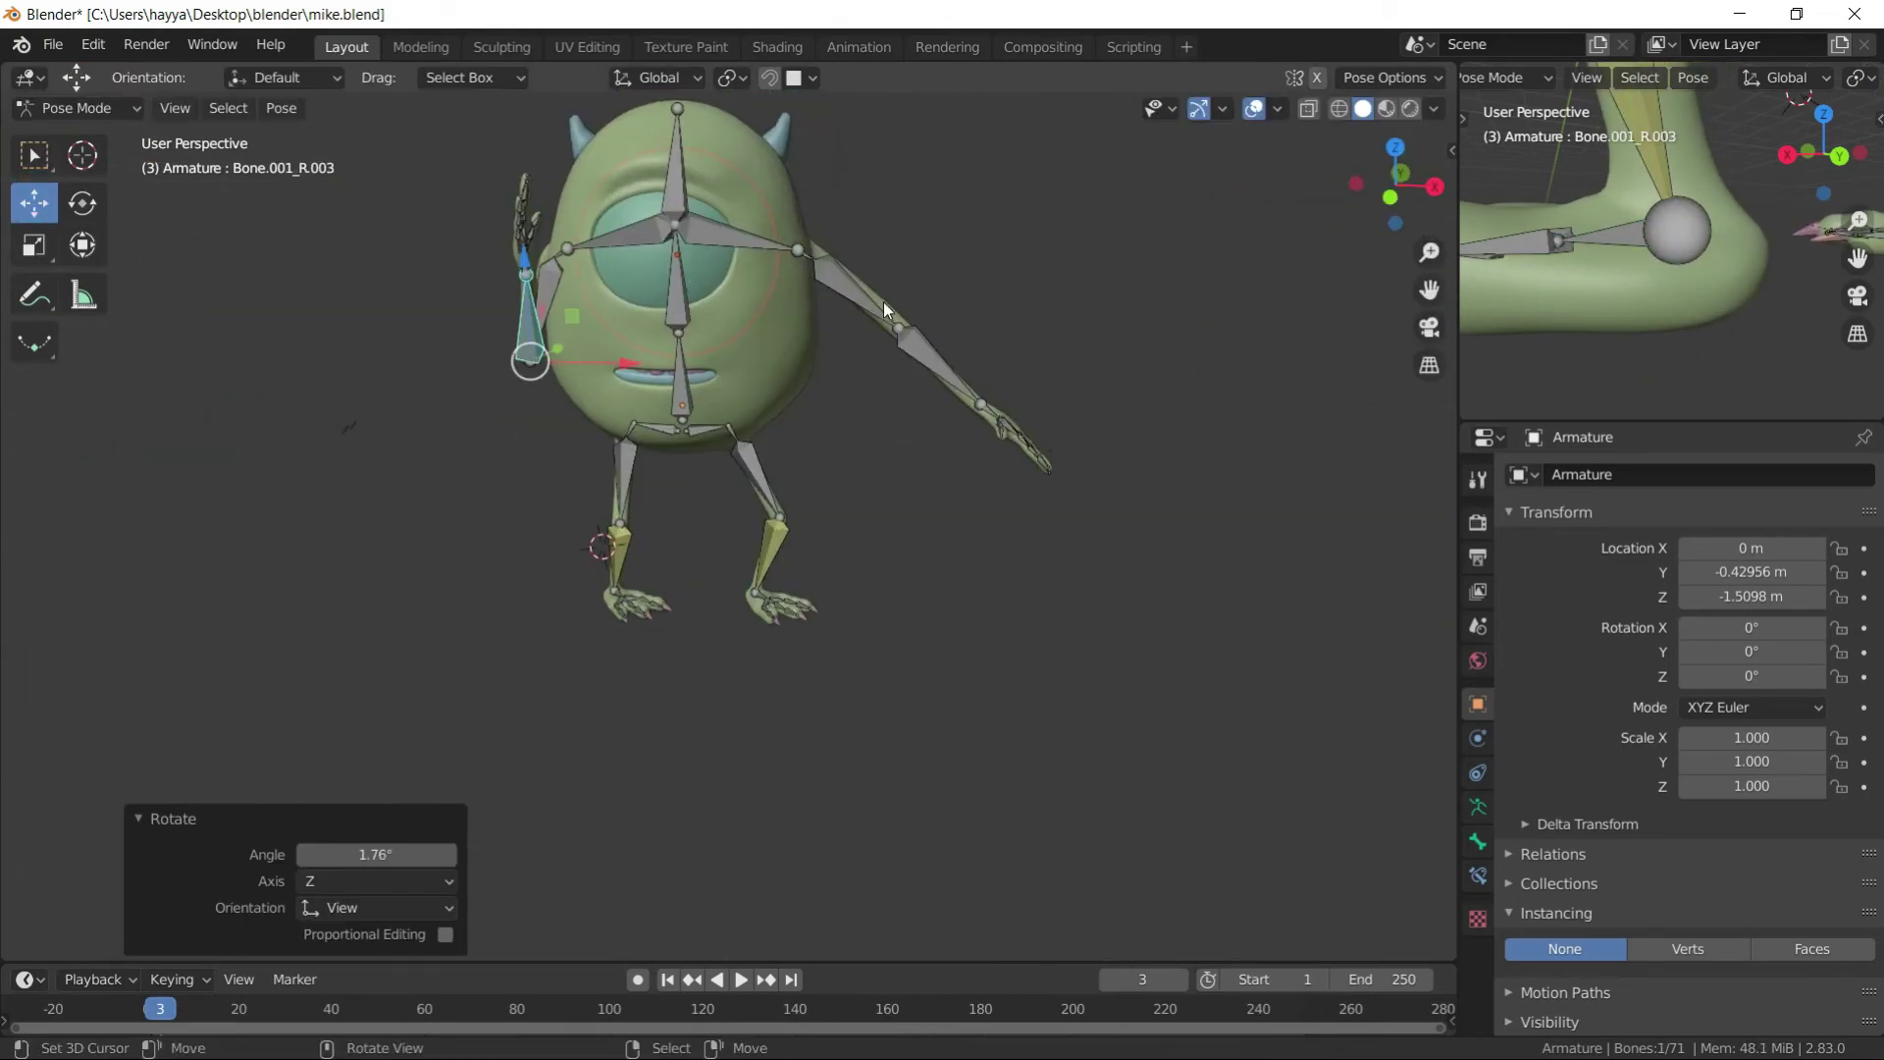
{"action": "scroll", "coordinate": [723, 546], "scroll_direction": "up", "scroll_amount": 2}
{"action": "middle_click_drag", "start_coordinate": [619, 309], "coordinate": [883, 412]}
{"action": "scroll", "coordinate": [883, 412], "scroll_direction": "down", "scroll_amount": 2}
- Select the other upper arm and curl its first finger bone
{"action": "left_click", "coordinate": [868, 403]}
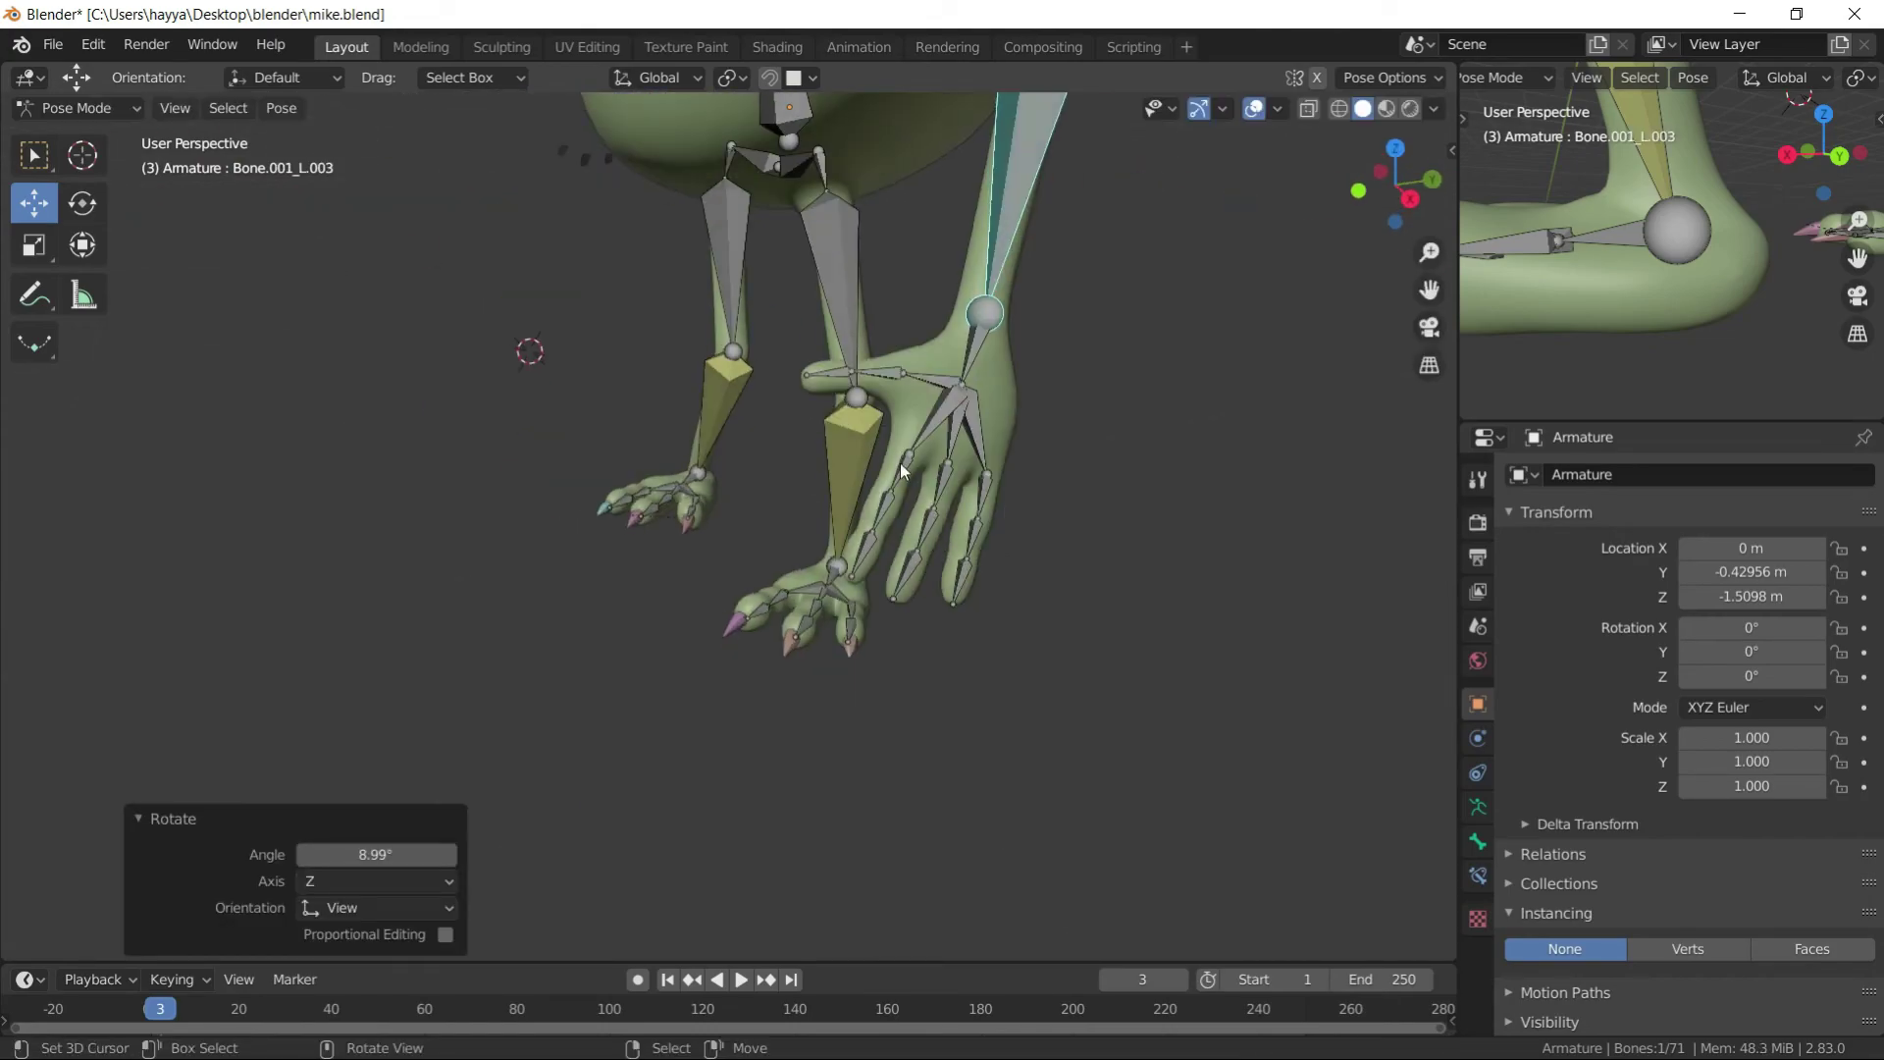
{"action": "middle_click_drag", "start_coordinate": [1021, 339], "coordinate": [1026, 368]}
{"action": "key", "text": "r"}
{"action": "left_click", "coordinate": [981, 303]}
{"action": "left_click", "coordinate": [785, 588]}
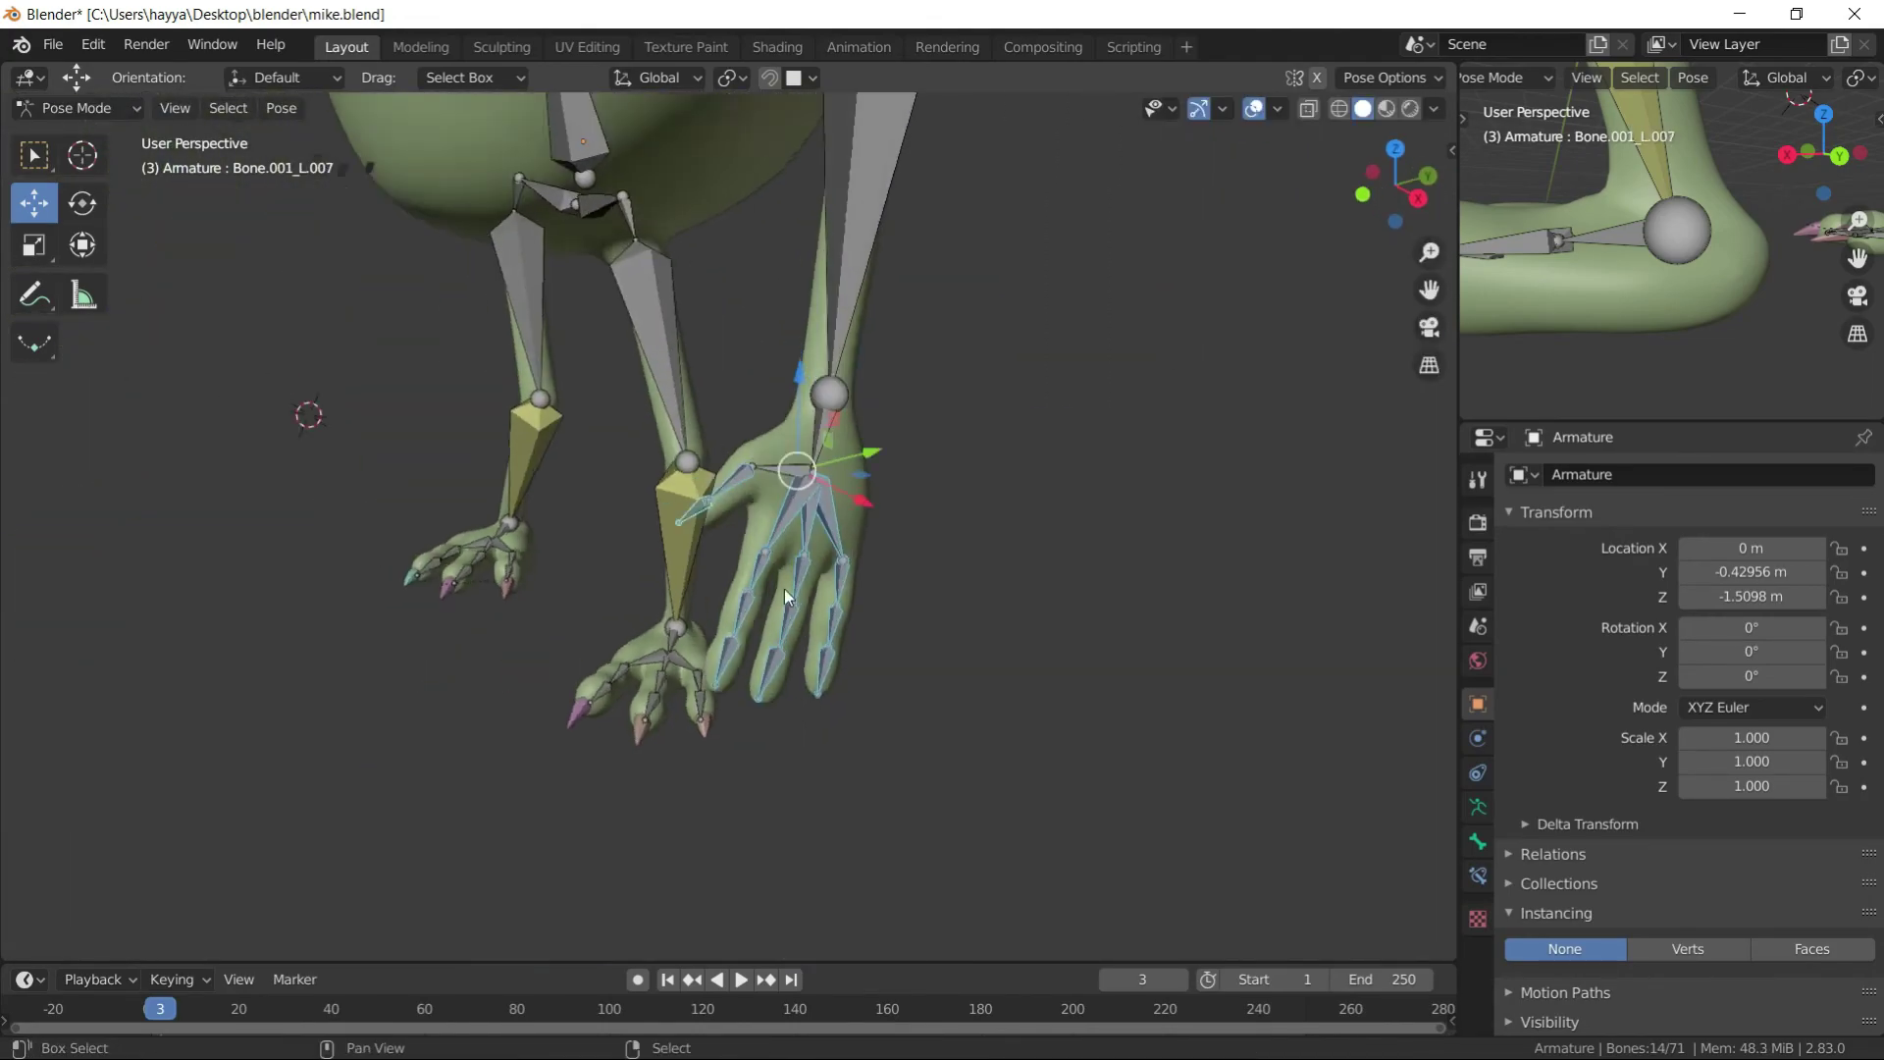
- Bend the remaining finger bones of that hand one after another
{"action": "scroll", "coordinate": [868, 487], "scroll_direction": "up", "scroll_amount": 3}
{"action": "key", "text": "r"}
{"action": "left_click", "coordinate": [868, 487]}
{"action": "mouse_move", "coordinate": [814, 531]}
{"action": "middle_mouse_down"}
{"action": "mouse_move", "coordinate": [751, 605]}
{"action": "mouse_move", "coordinate": [887, 591]}
{"action": "middle_mouse_up"}
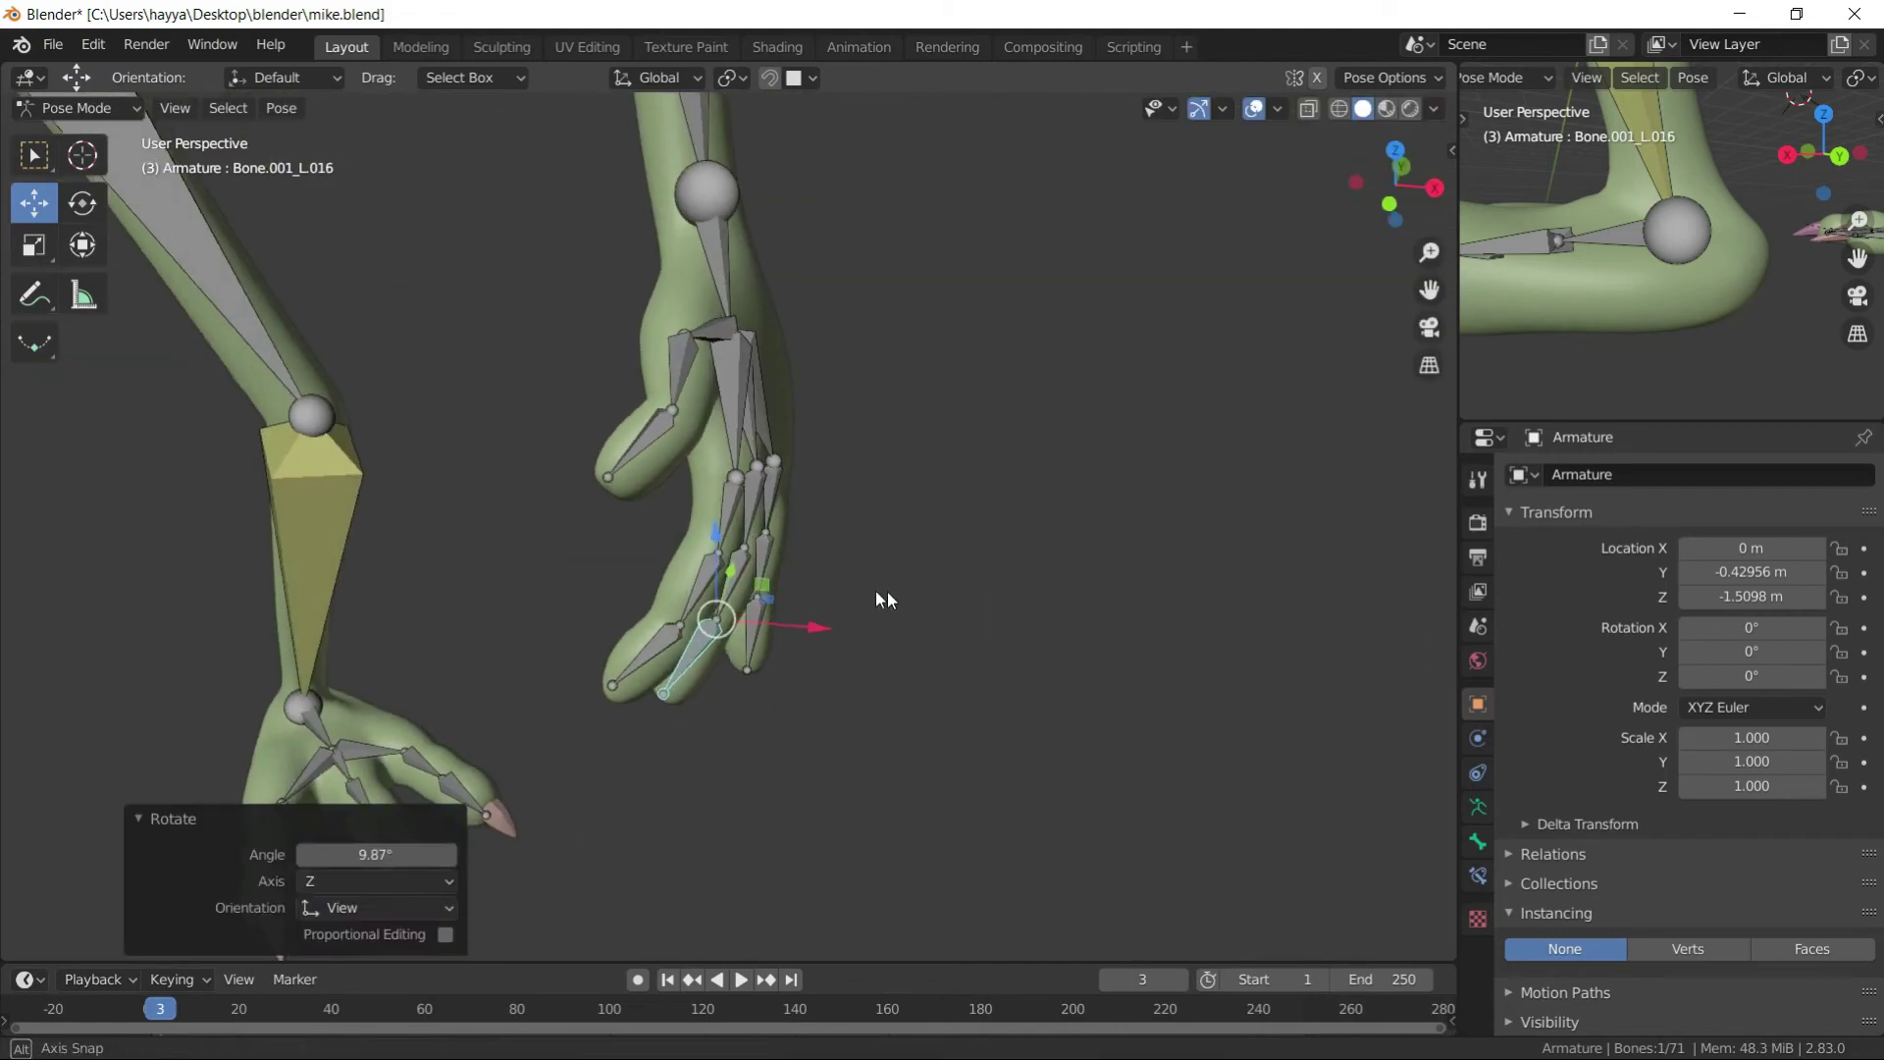
{"action": "scroll", "coordinate": [887, 592], "scroll_direction": "up", "scroll_amount": 2}
{"action": "left_click", "coordinate": [834, 706]}
{"action": "key", "text": "r"}
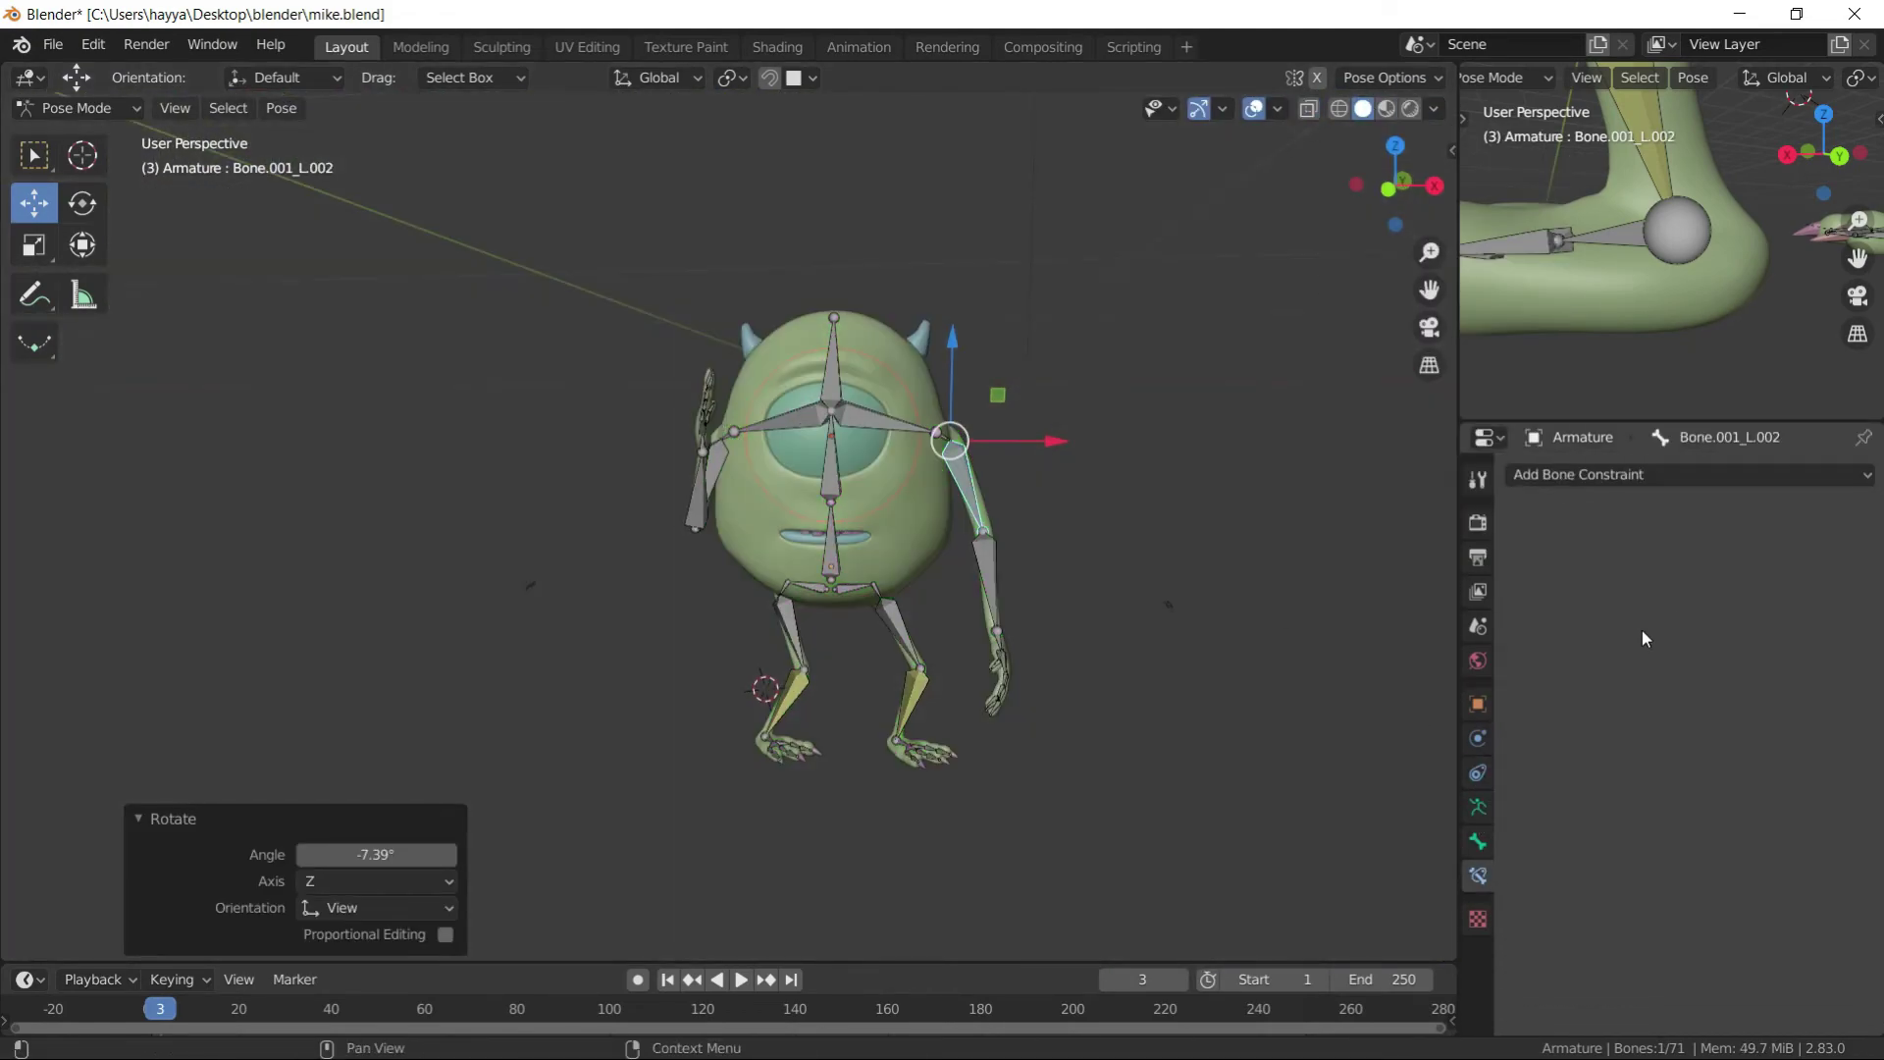
- Enable the armature's Skeleton display and twist the raised hand bone along its local Y axis
{"action": "left_click", "coordinate": [1478, 807]}
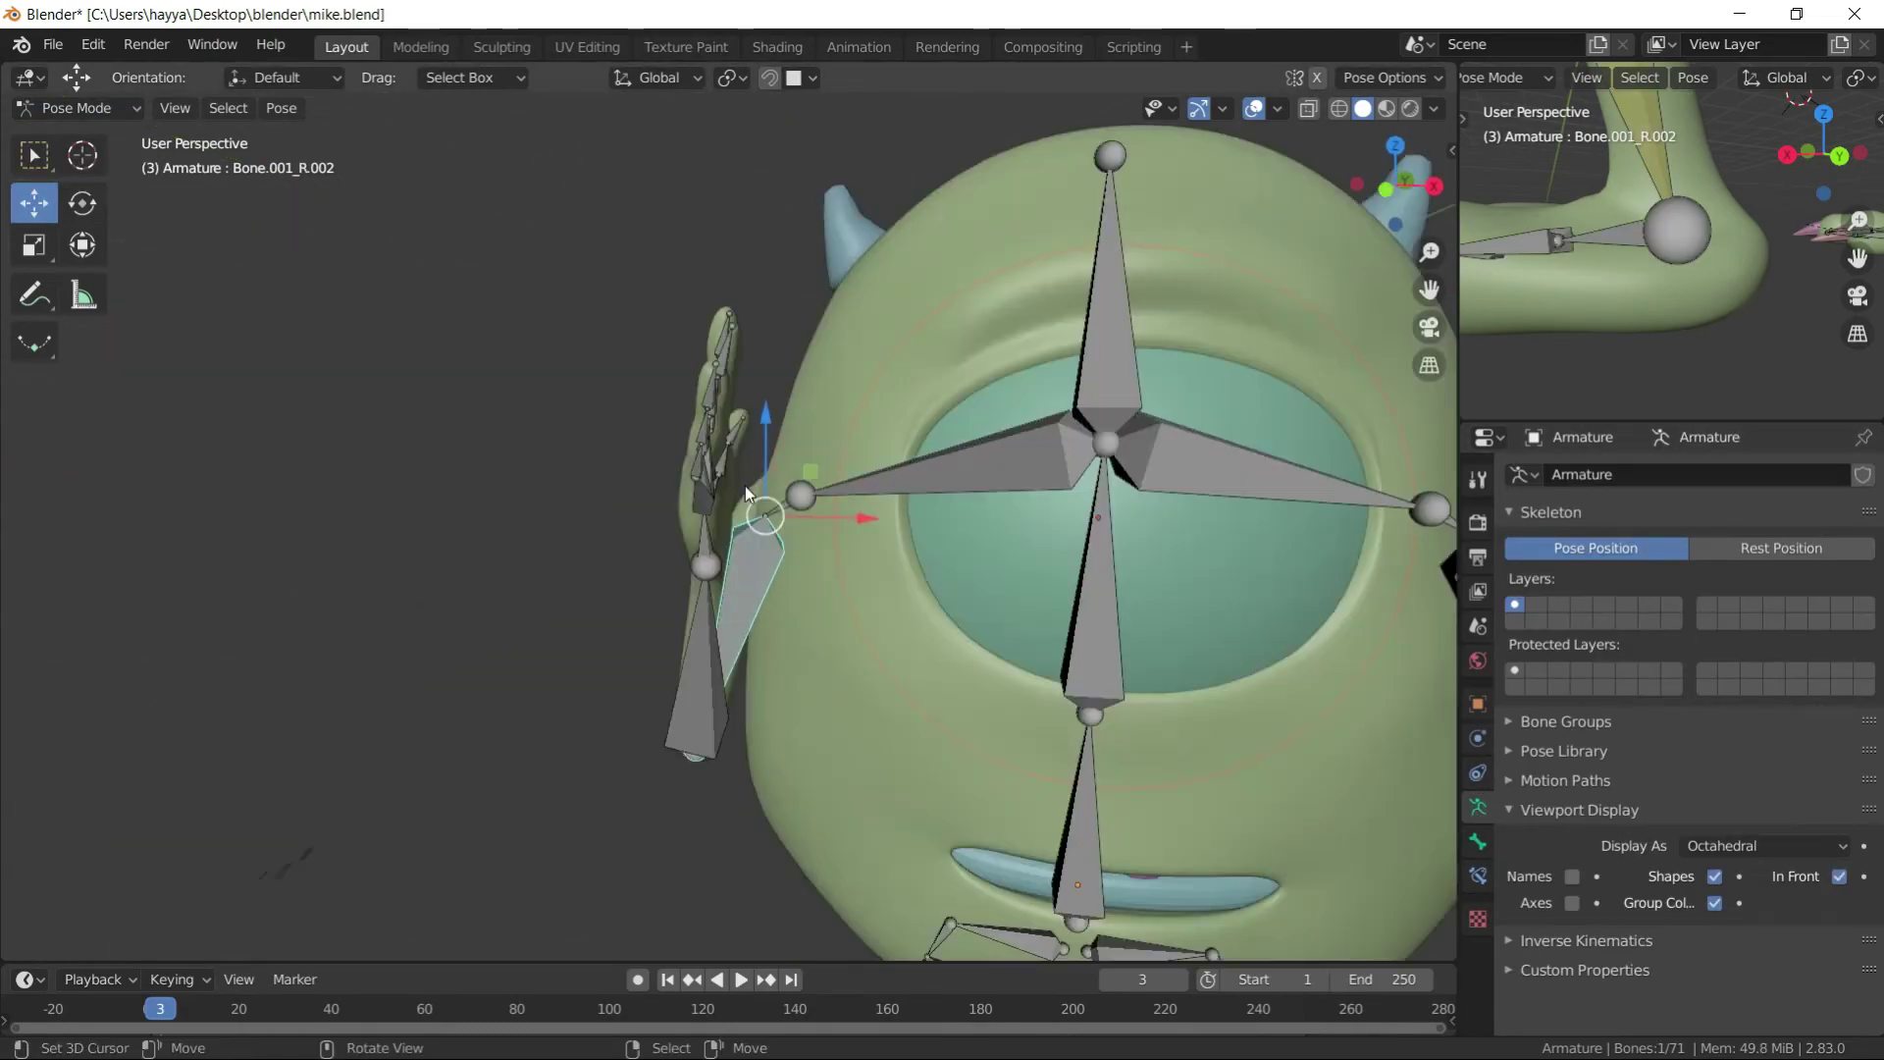
{"action": "key", "text": "r"}
{"action": "key", "text": "y"}
{"action": "key", "text": "y"}
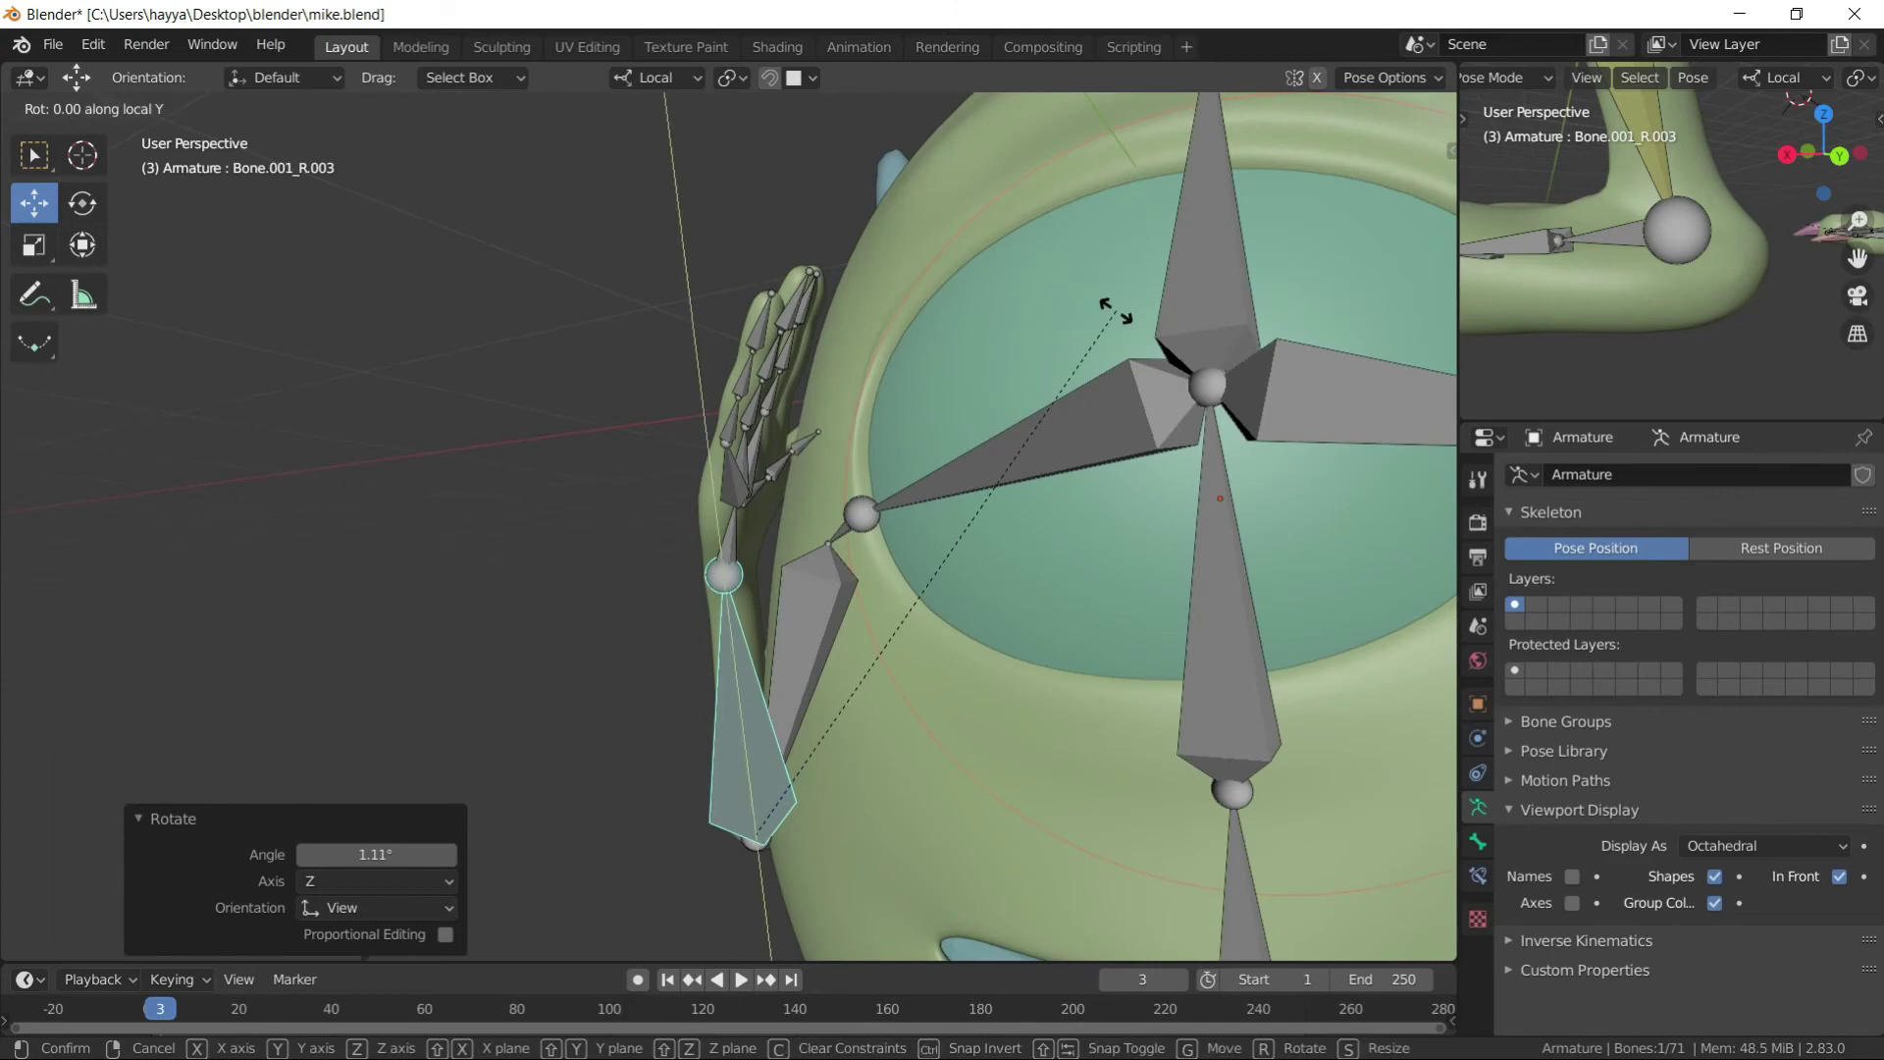
{"action": "key", "text": "Return"}
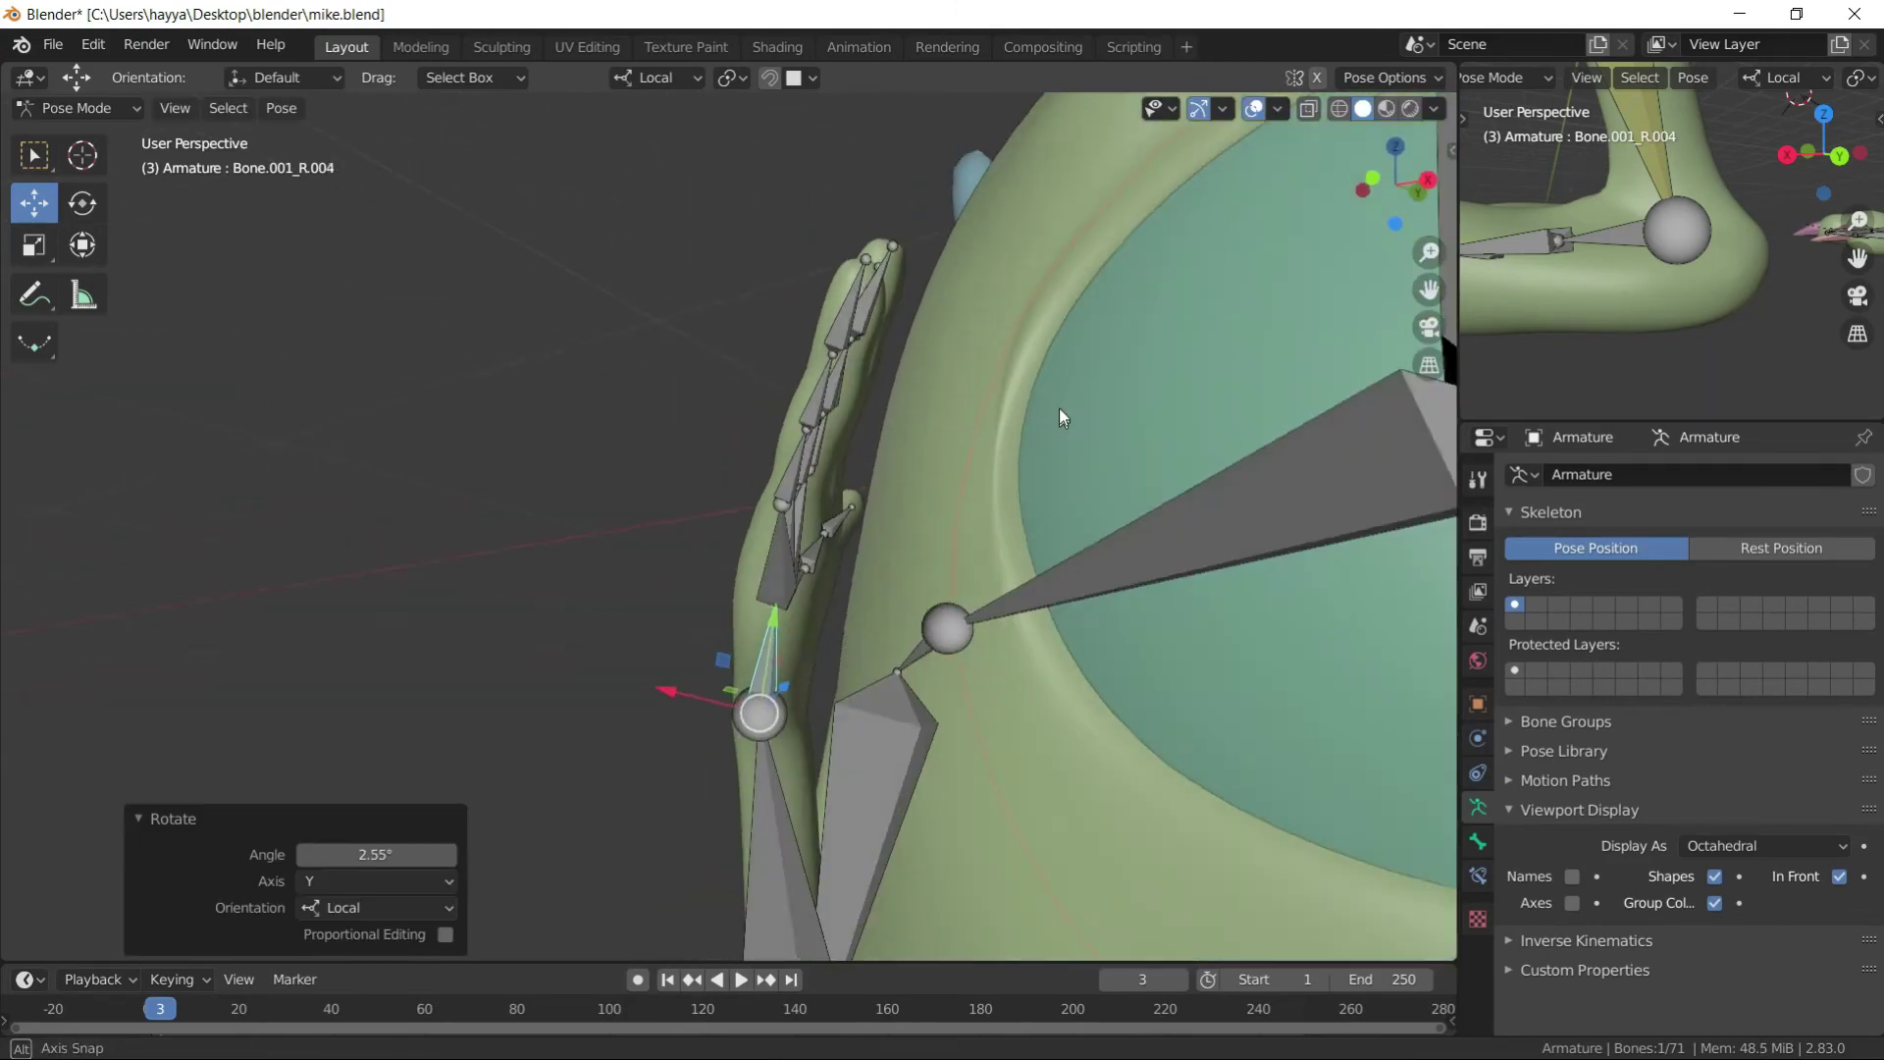
{"action": "key", "text": "r"}
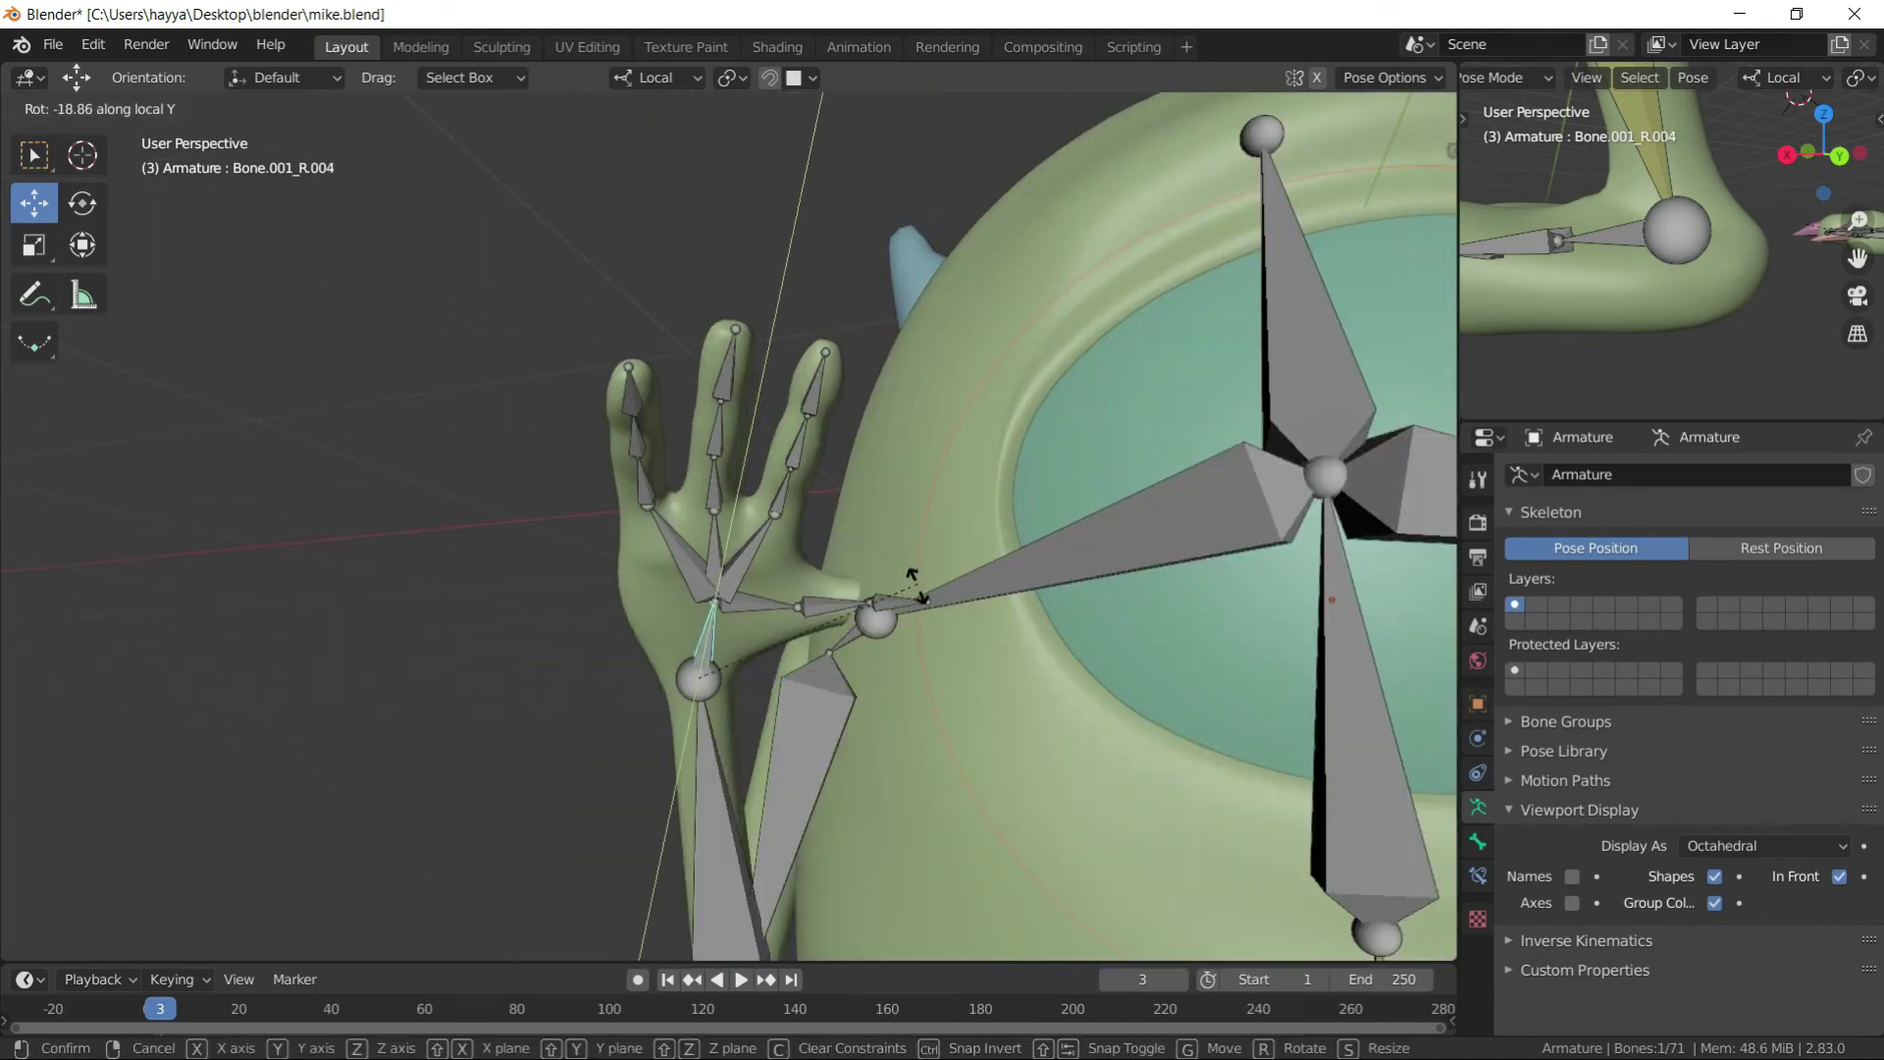
- Confirm the waving hand's rotation, return to solid display, and orbit out of camera view
{"action": "left_click", "coordinate": [785, 410]}
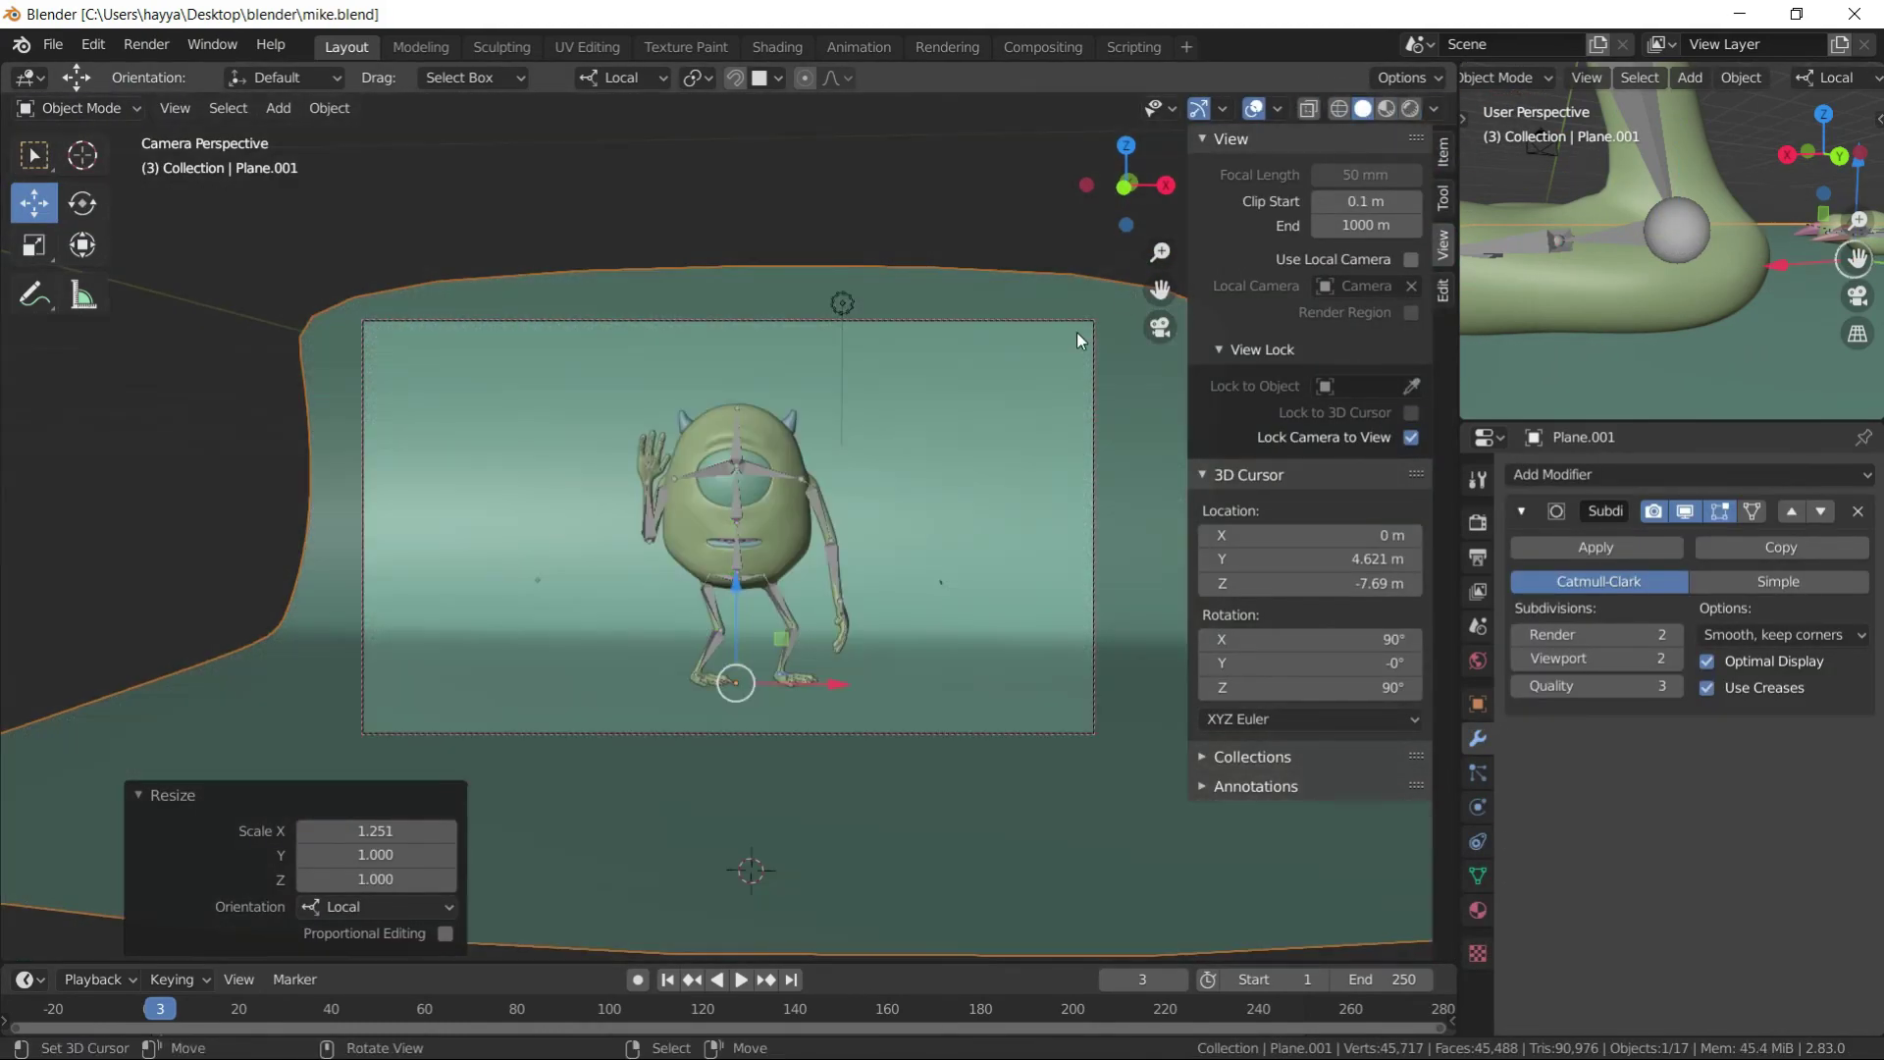
{"action": "key", "text": "n"}
{"action": "mouse_move", "coordinate": [1076, 332]}
{"action": "middle_mouse_down"}
{"action": "mouse_move", "coordinate": [733, 434]}
{"action": "mouse_move", "coordinate": [902, 562]}
{"action": "mouse_move", "coordinate": [938, 615]}
{"action": "mouse_move", "coordinate": [1075, 573]}
{"action": "middle_mouse_up"}
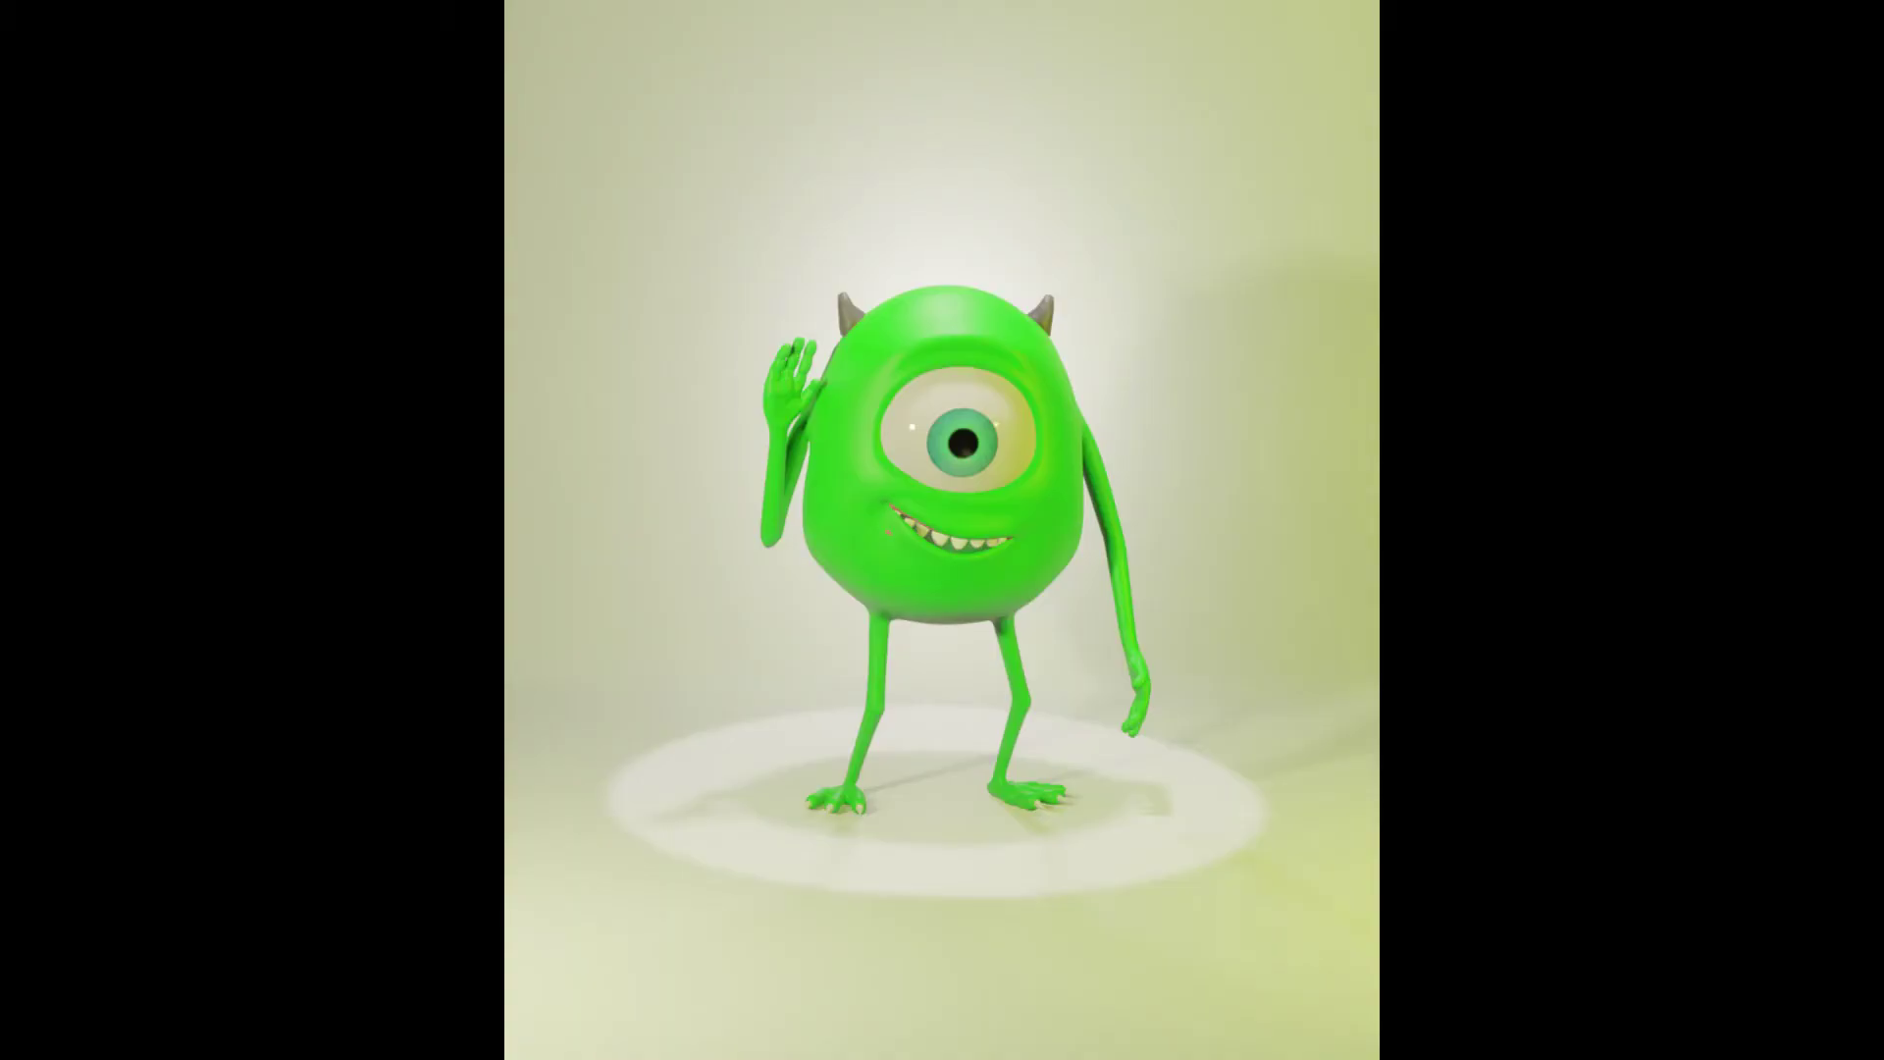